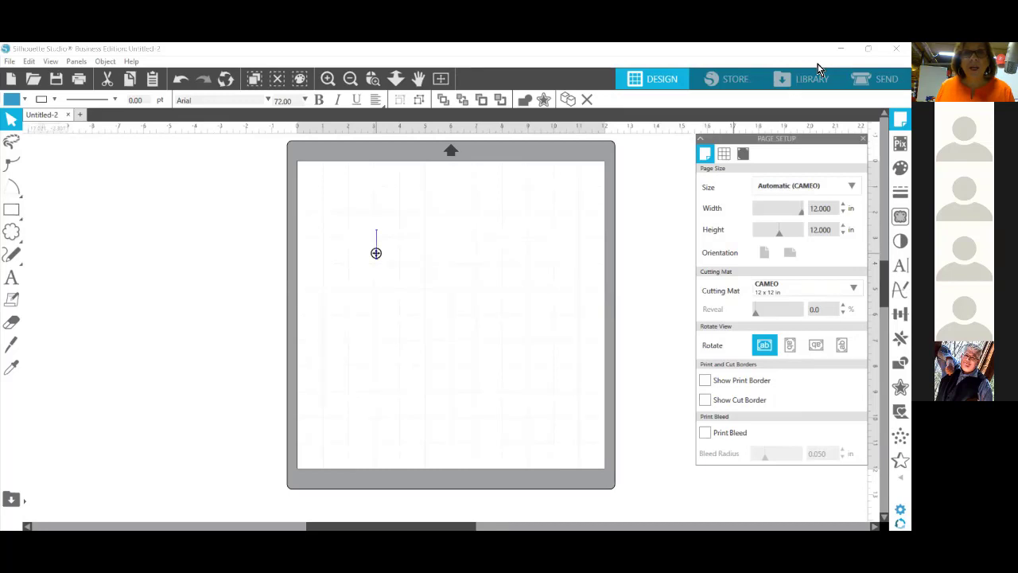
Step: Close the Page Setup panel in the restored-down window and maximize the window again
{"action": "double_click", "coordinate": [852, 54]}
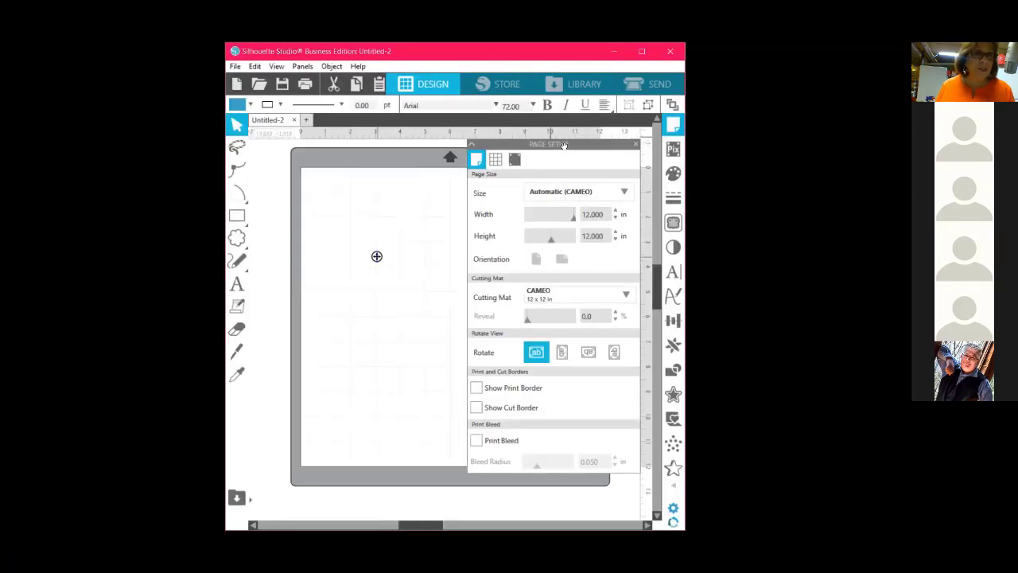
{"action": "left_click", "coordinate": [635, 144]}
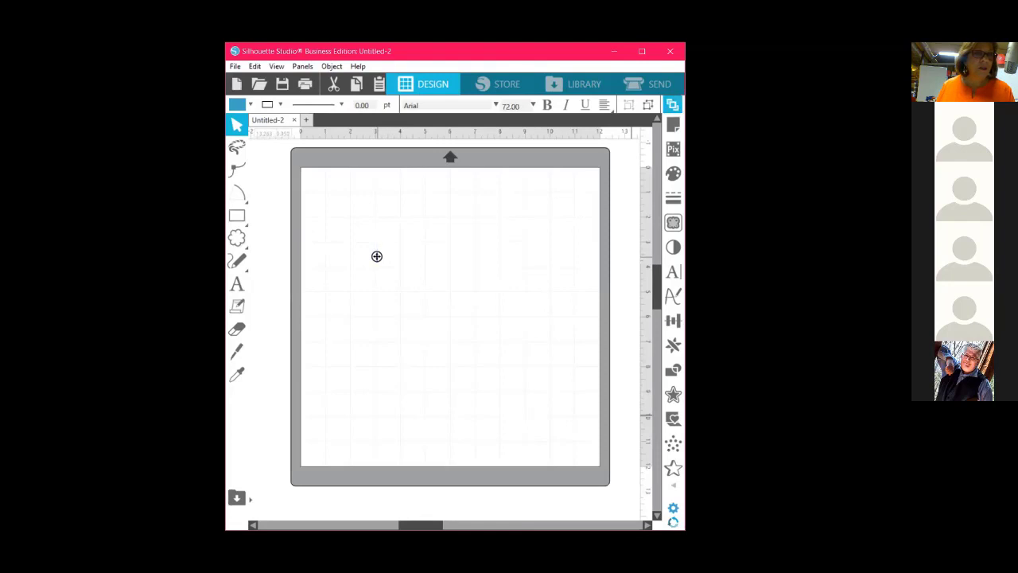
{"action": "left_click", "coordinate": [643, 53]}
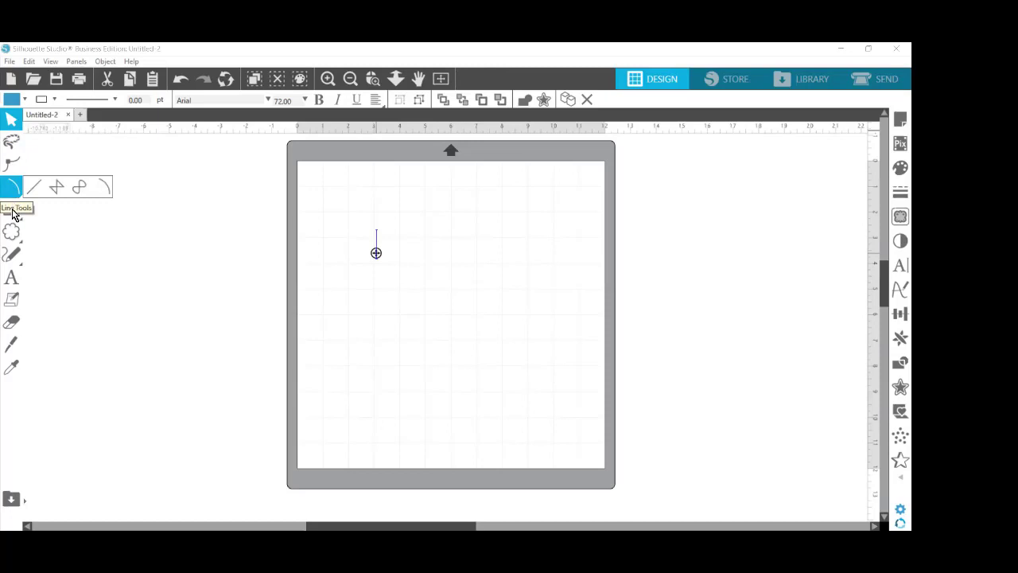
Step: Draw a rectangle about 6 by 3 in on the upper part of the mat and move it near the mat's left edge
{"action": "mouse_move", "coordinate": [12, 212]}
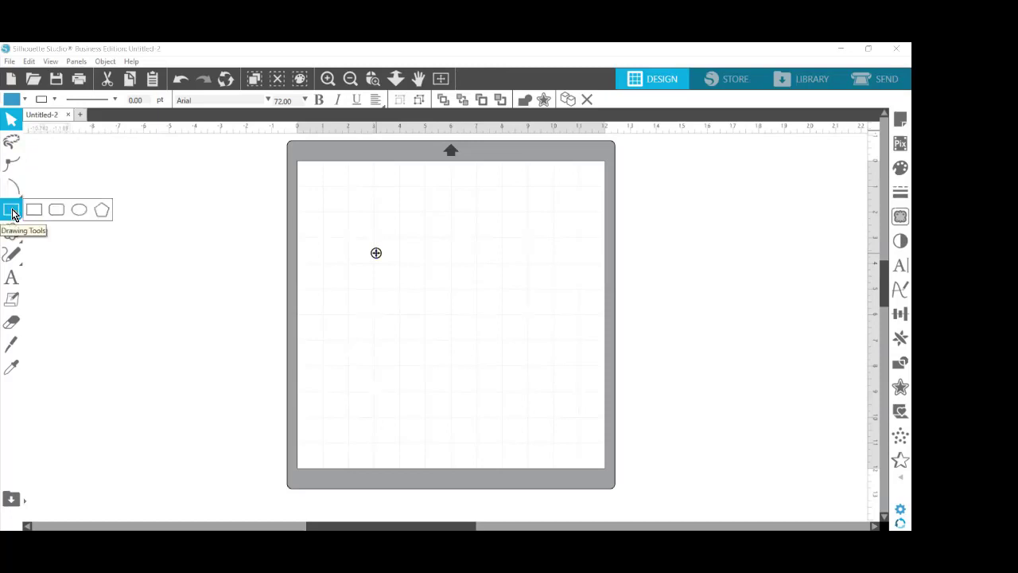
{"action": "left_click", "coordinate": [12, 163]}
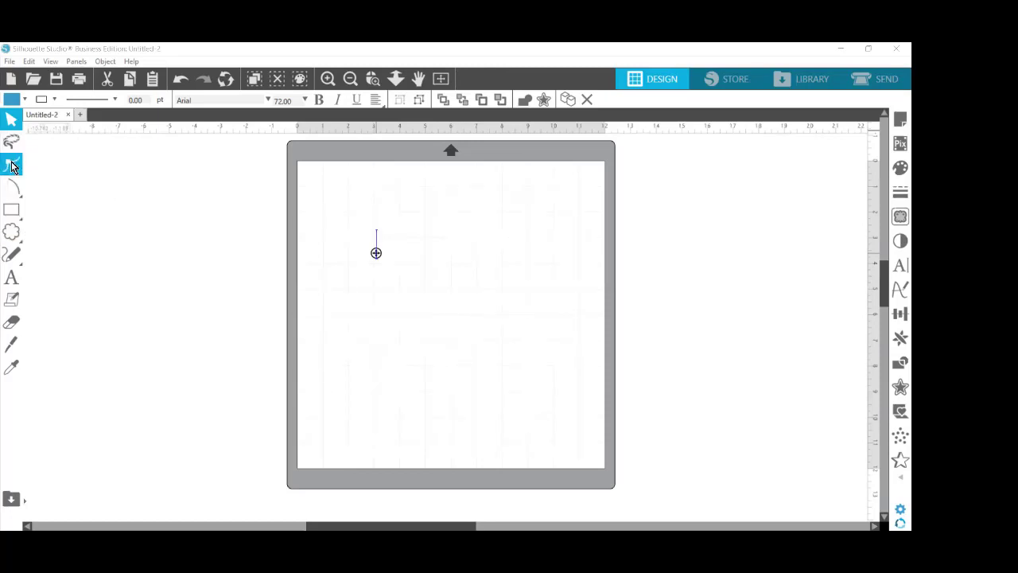
{"action": "left_click", "coordinate": [13, 210]}
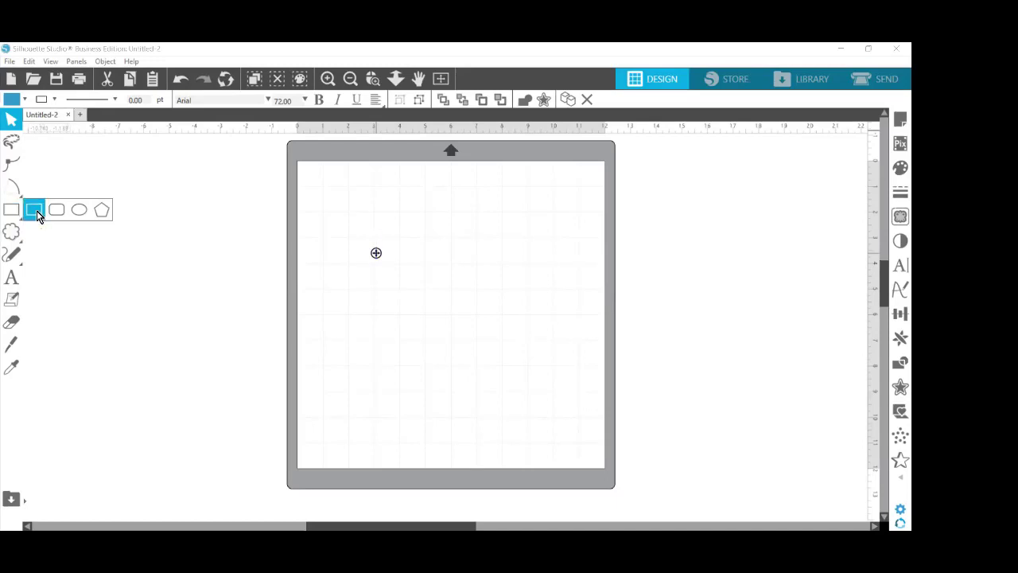
{"action": "left_click", "coordinate": [35, 210]}
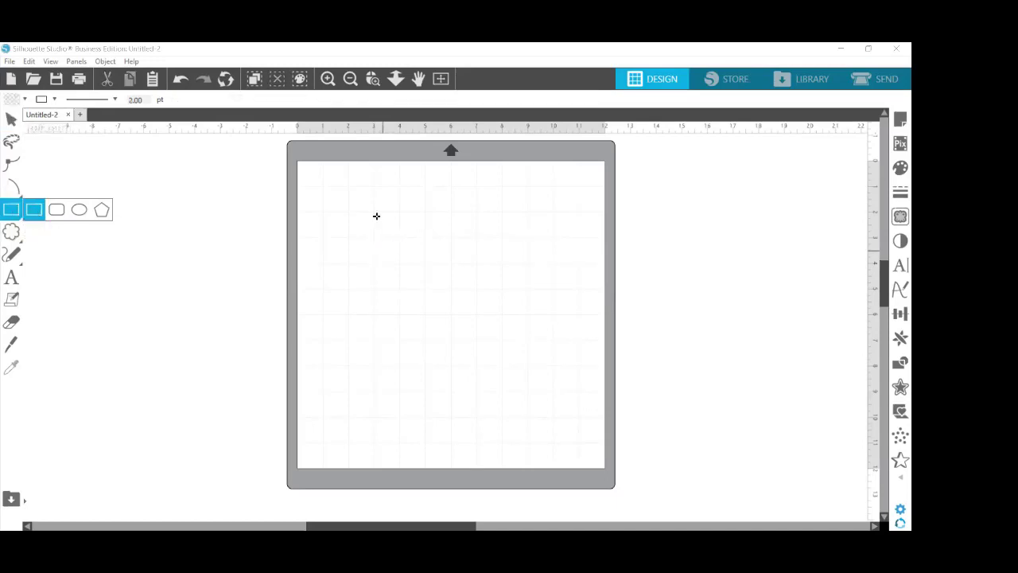
{"action": "left_click_drag", "start_coordinate": [340, 189], "coordinate": [495, 270]}
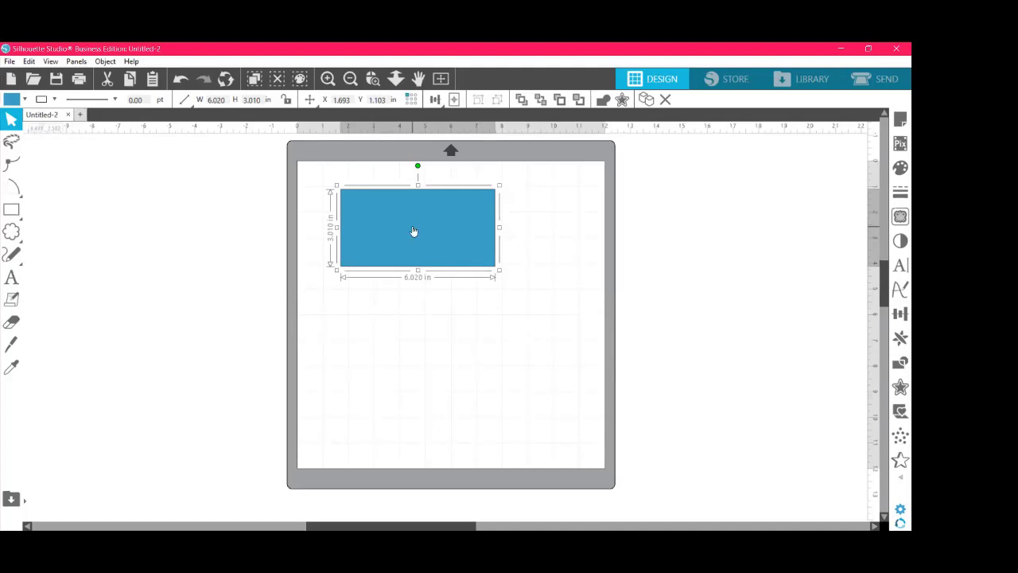
{"action": "left_click_drag", "start_coordinate": [412, 231], "coordinate": [389, 267]}
{"action": "left_click_drag", "start_coordinate": [434, 235], "coordinate": [385, 229]}
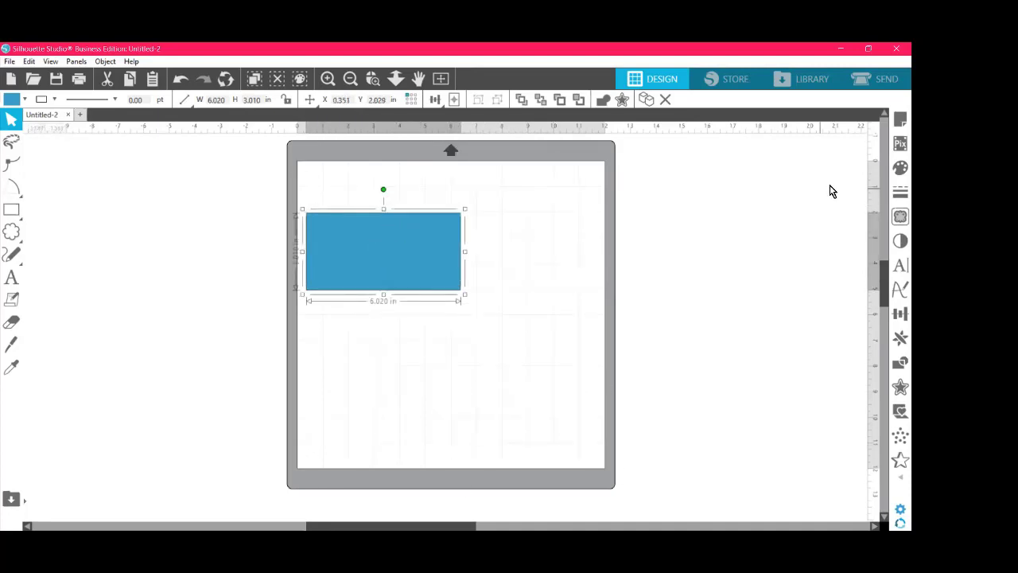
Step: Set the cutting mat to None in the page setup and move the rectangle partly past the page's left edge
{"action": "left_click", "coordinate": [899, 120]}
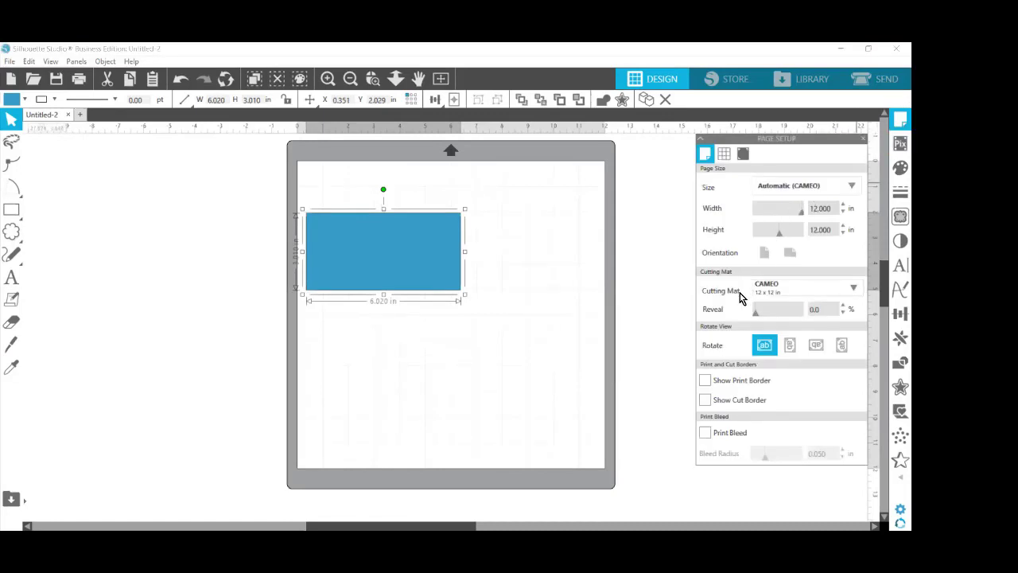
{"action": "key", "text": "ctrl"}
{"action": "key", "text": "ctrl"}
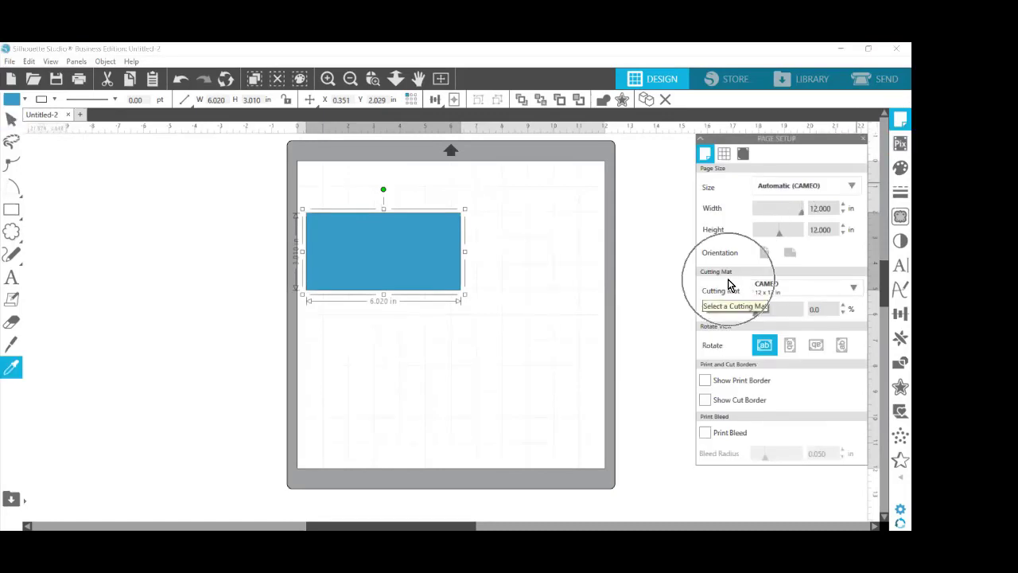
{"action": "key", "text": "ctrl"}
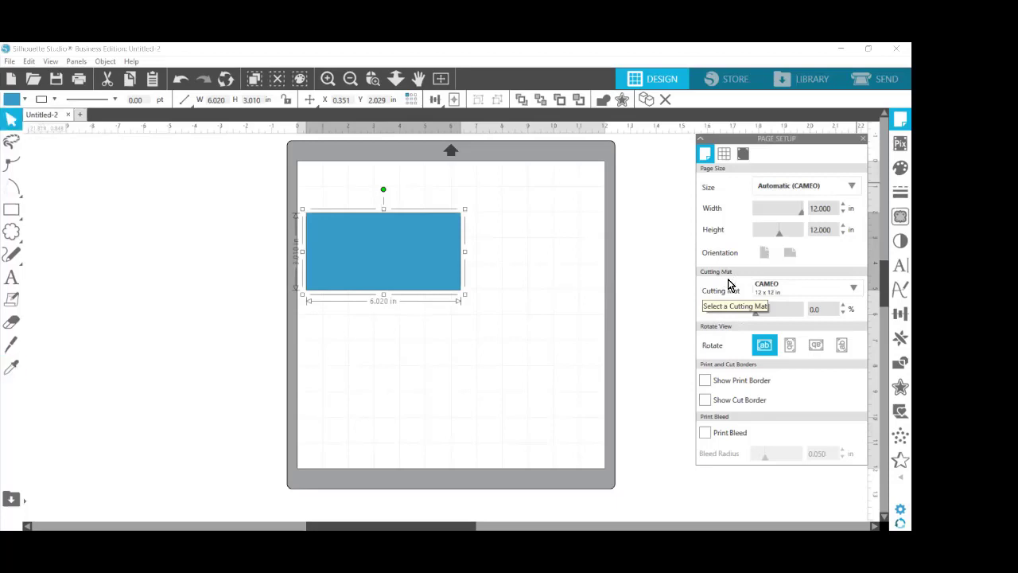
{"action": "left_click", "coordinate": [757, 291]}
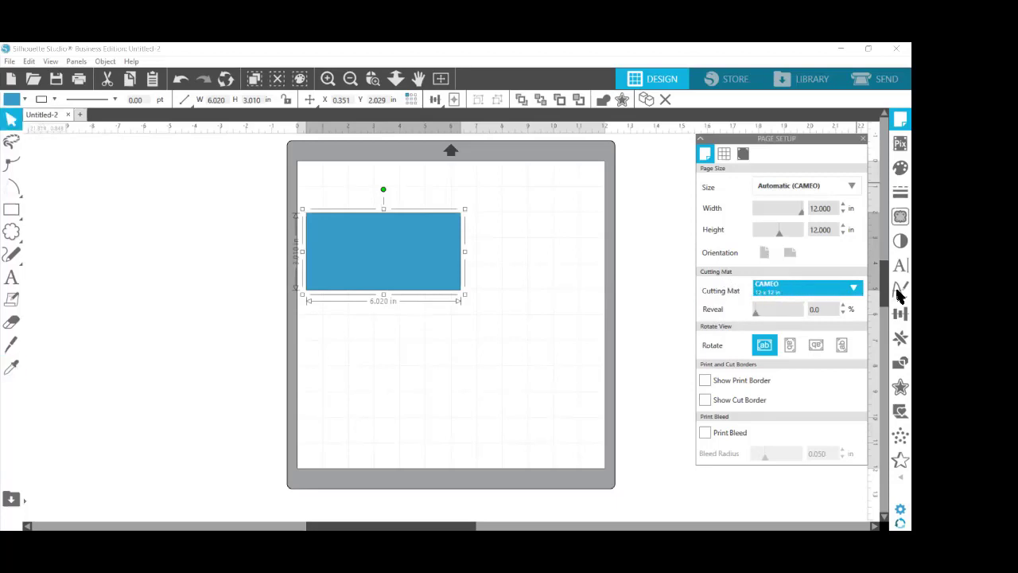
{"action": "left_click", "coordinate": [854, 292]}
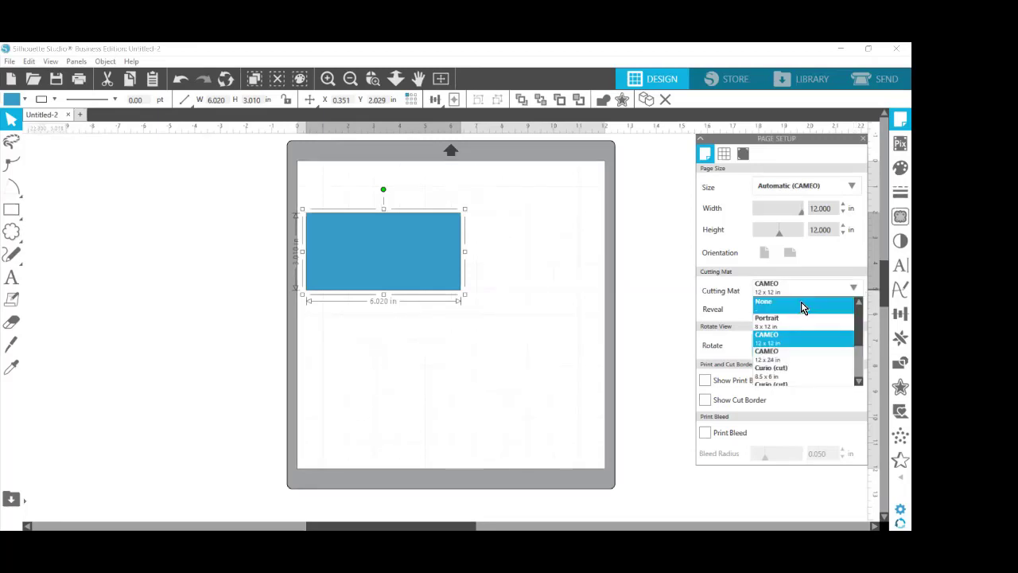
{"action": "left_click", "coordinate": [805, 301]}
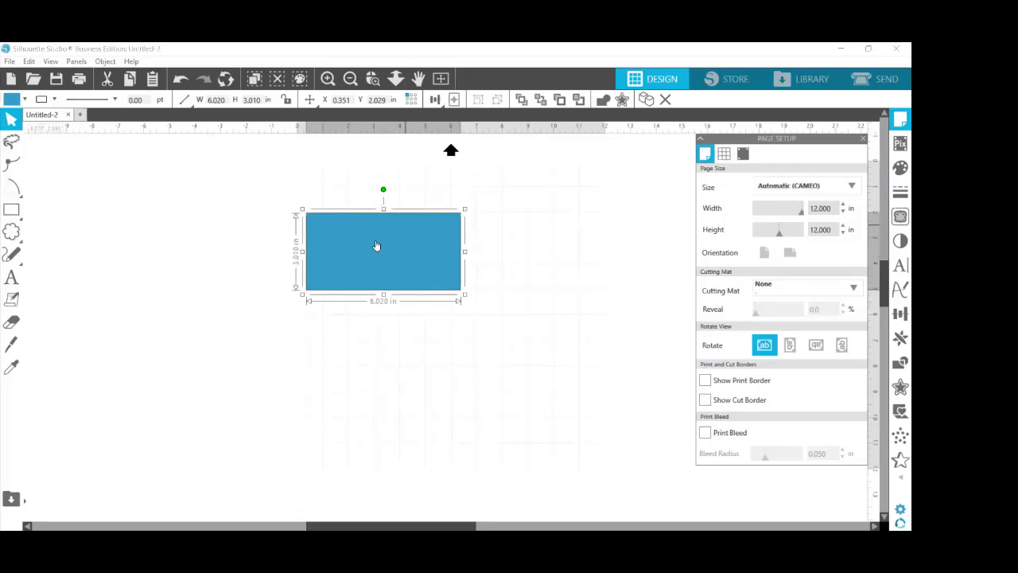
{"action": "left_click_drag", "start_coordinate": [363, 253], "coordinate": [326, 247]}
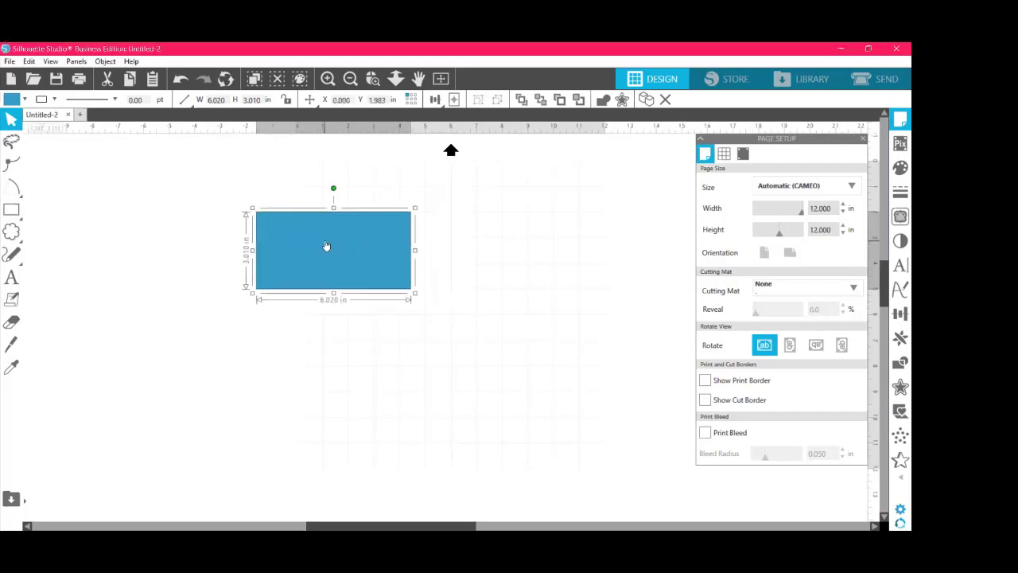
Step: Fill the rectangle with bright pink and deselect it
{"action": "left_click", "coordinate": [11, 100]}
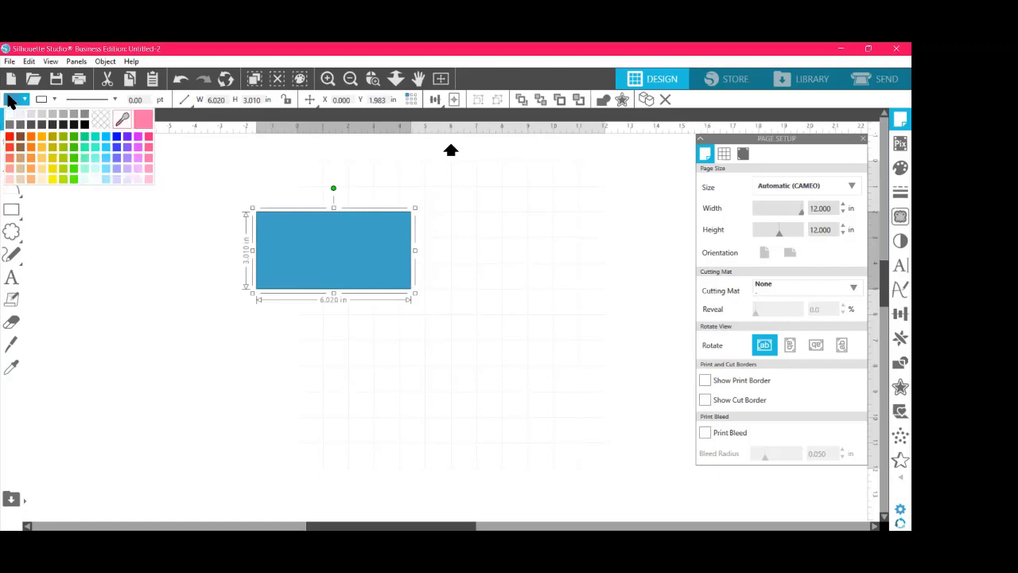
{"action": "left_click", "coordinate": [470, 250]}
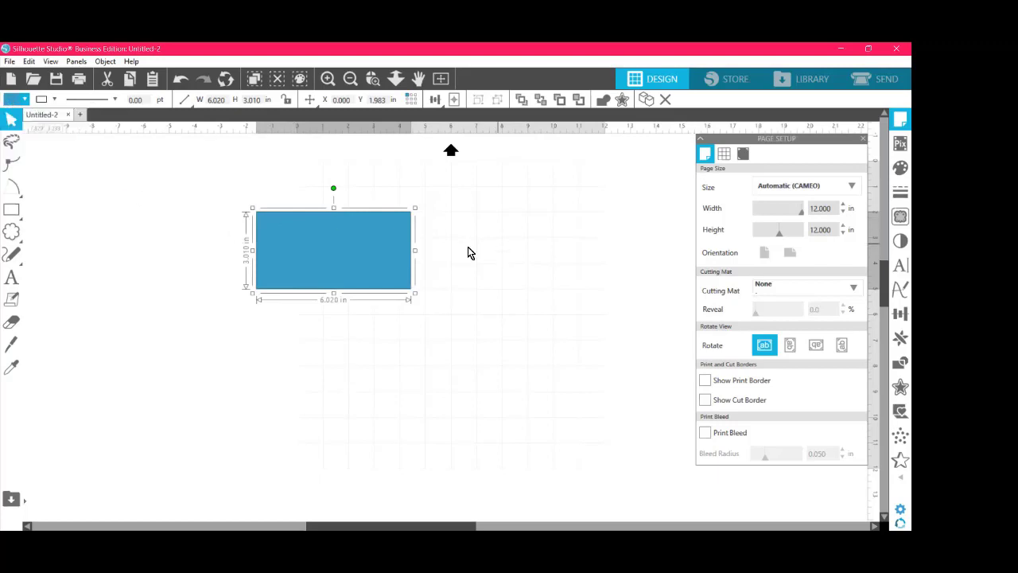
{"action": "left_click", "coordinate": [10, 99]}
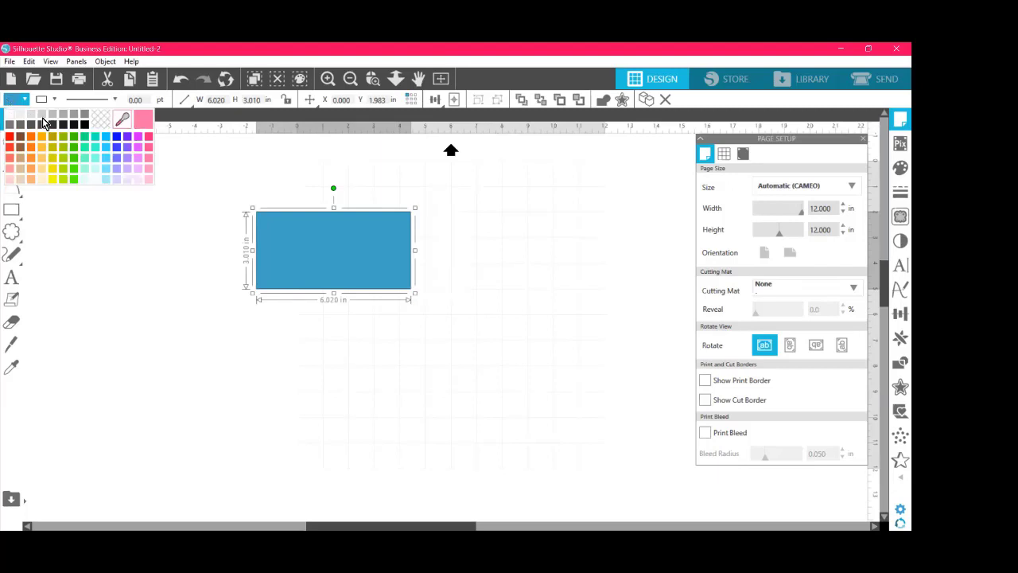
{"action": "left_click", "coordinate": [150, 141]}
{"action": "left_click", "coordinate": [558, 252]}
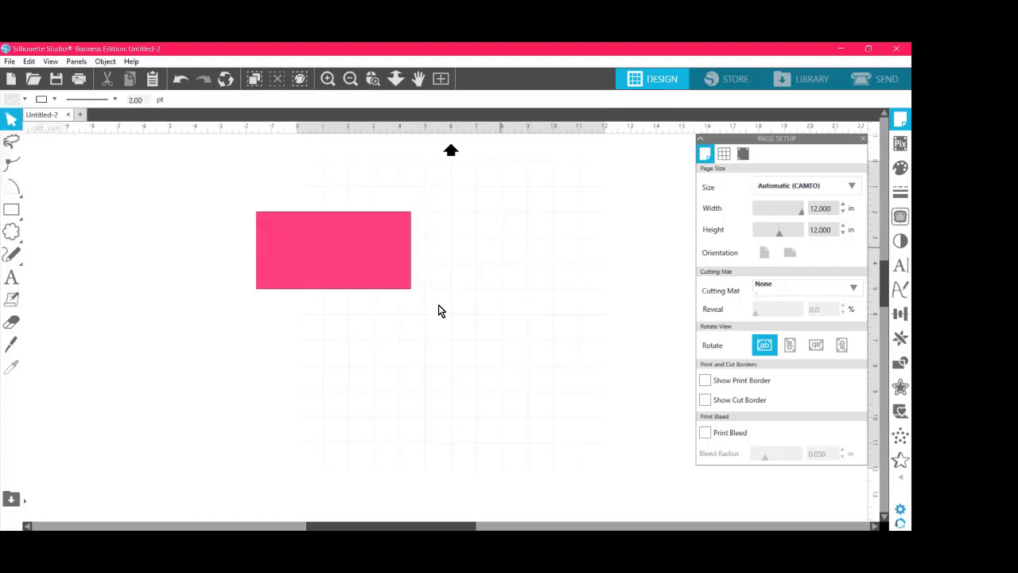
Step: Set the default fill colour to green with no object selected
{"action": "left_click", "coordinate": [13, 100]}
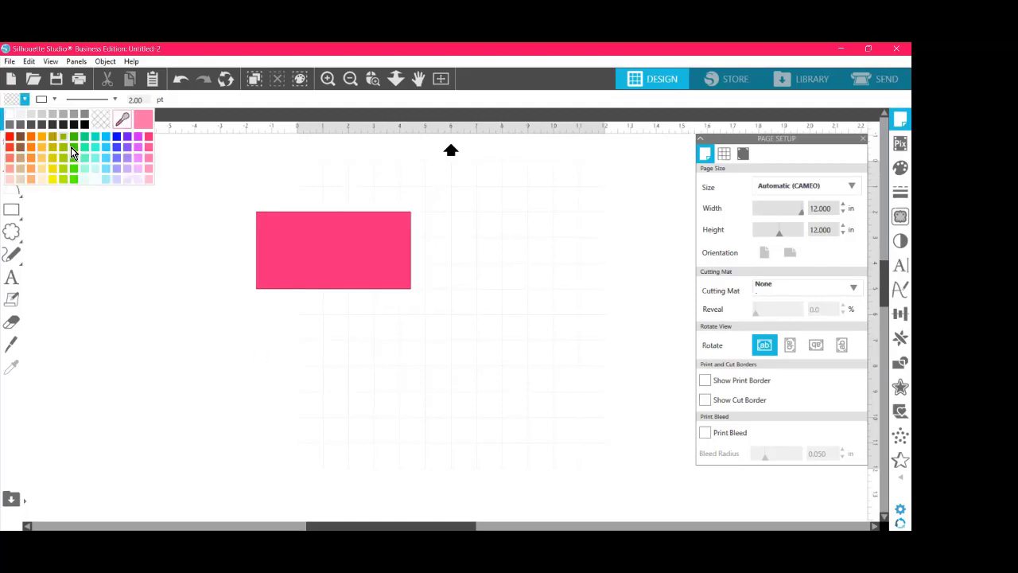
{"action": "left_click", "coordinate": [73, 148]}
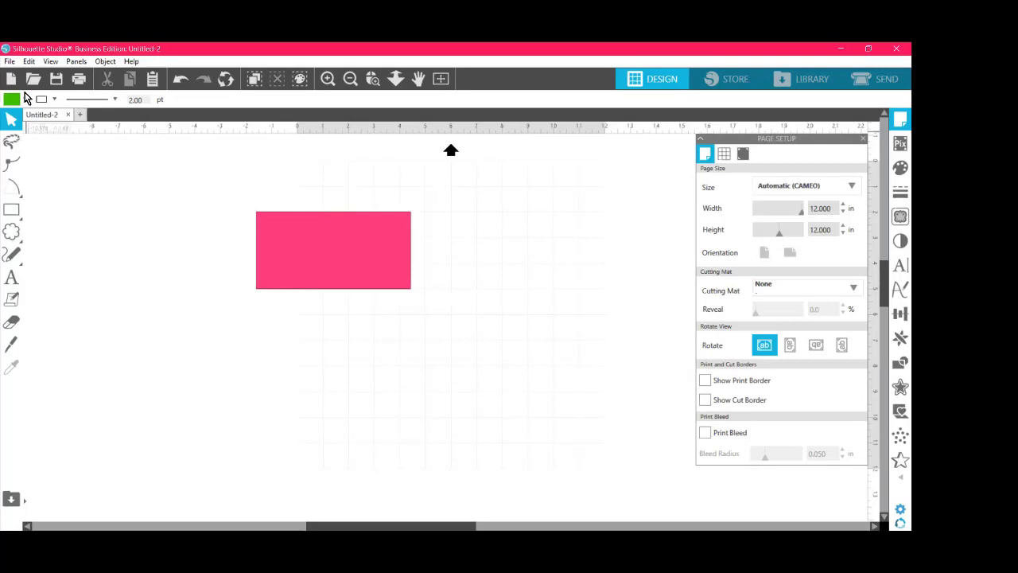
{"action": "left_click", "coordinate": [10, 120]}
{"action": "left_click", "coordinate": [315, 269]}
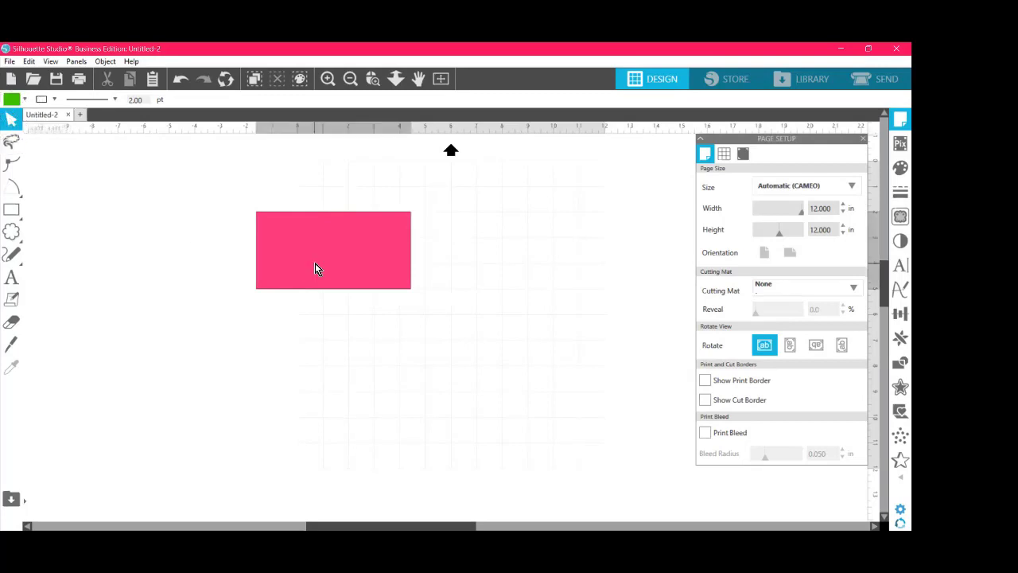
{"action": "left_click", "coordinate": [51, 125]}
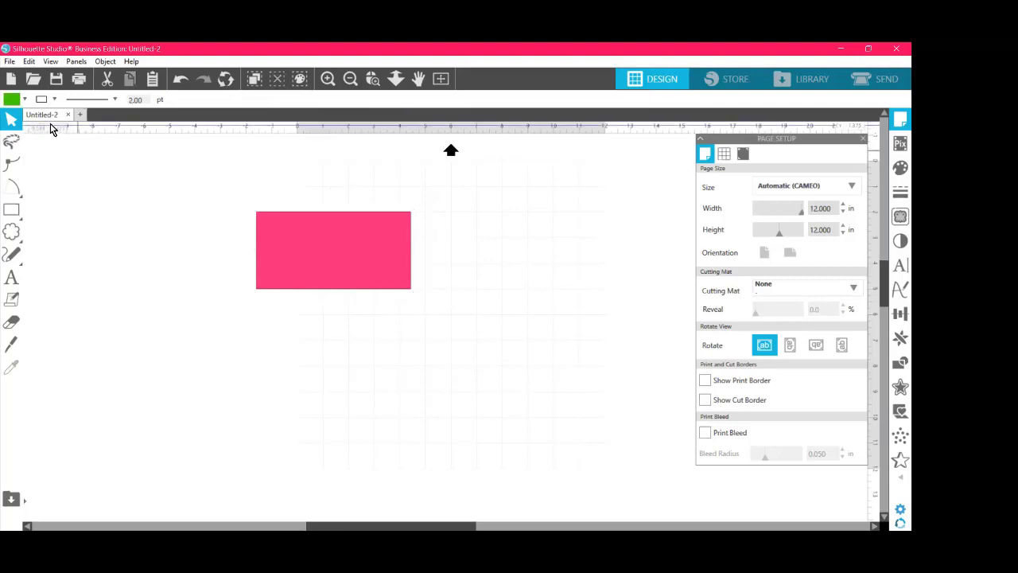
Step: Change the rectangle's fill to green and move it off the page to the upper left
{"action": "left_click", "coordinate": [11, 101]}
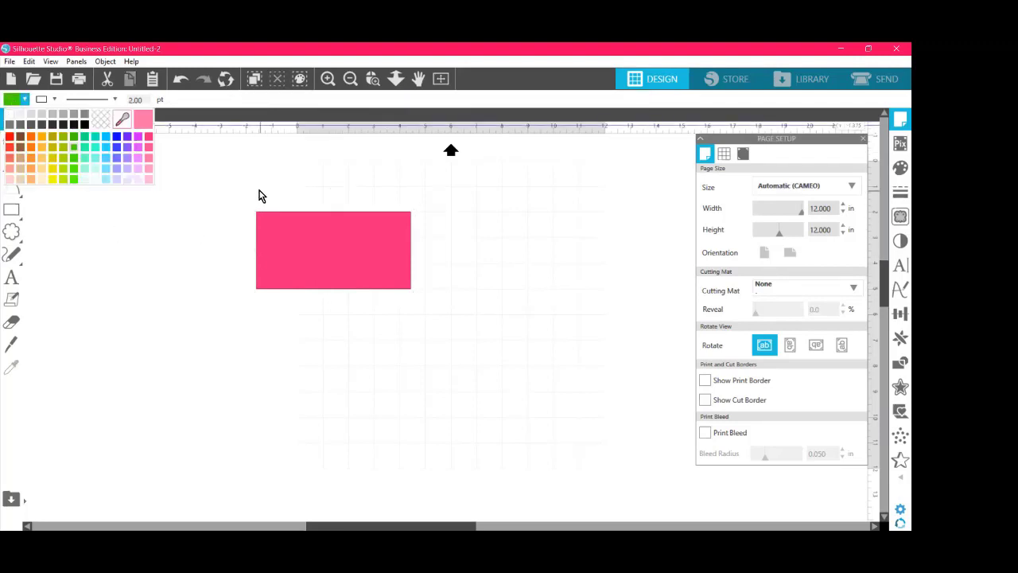
{"action": "left_click", "coordinate": [283, 230]}
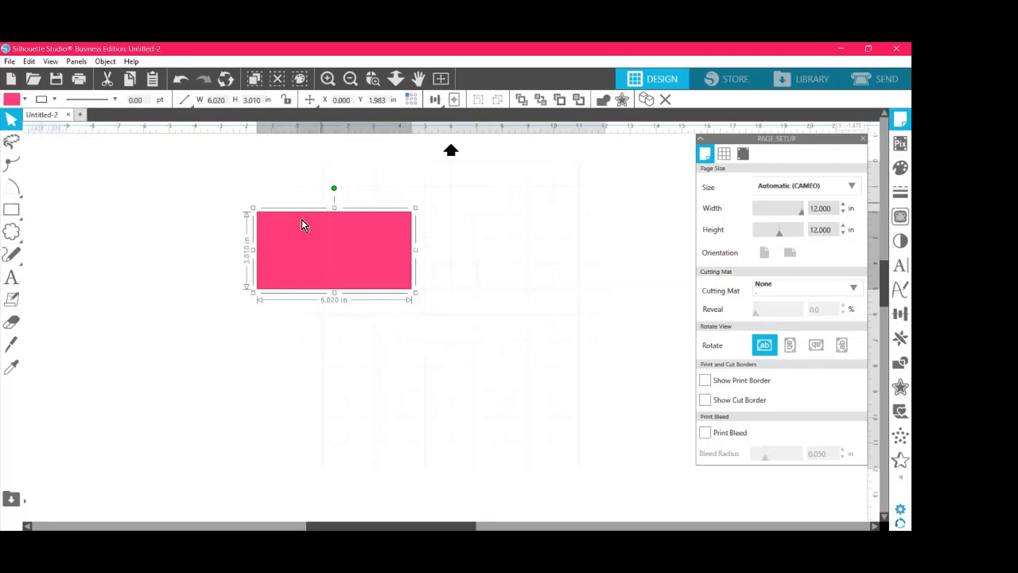
{"action": "left_click", "coordinate": [9, 101]}
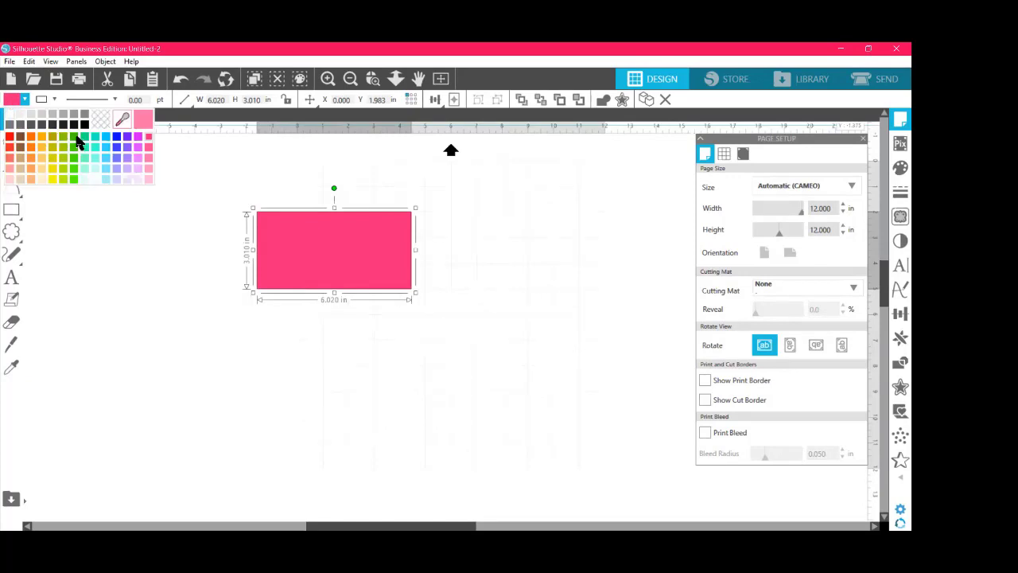
{"action": "left_click", "coordinate": [78, 141]}
{"action": "left_click", "coordinate": [294, 318]}
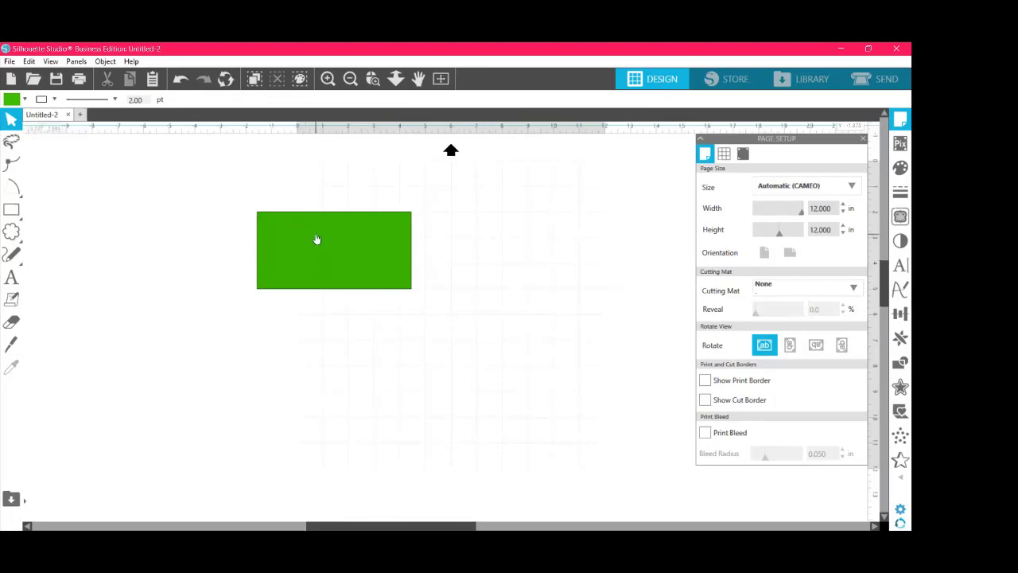
{"action": "left_click_drag", "start_coordinate": [314, 234], "coordinate": [258, 213]}
Step: Add a text object containing a first name below the green rectangle, in Arial at size 72
{"action": "left_click", "coordinate": [11, 278]}
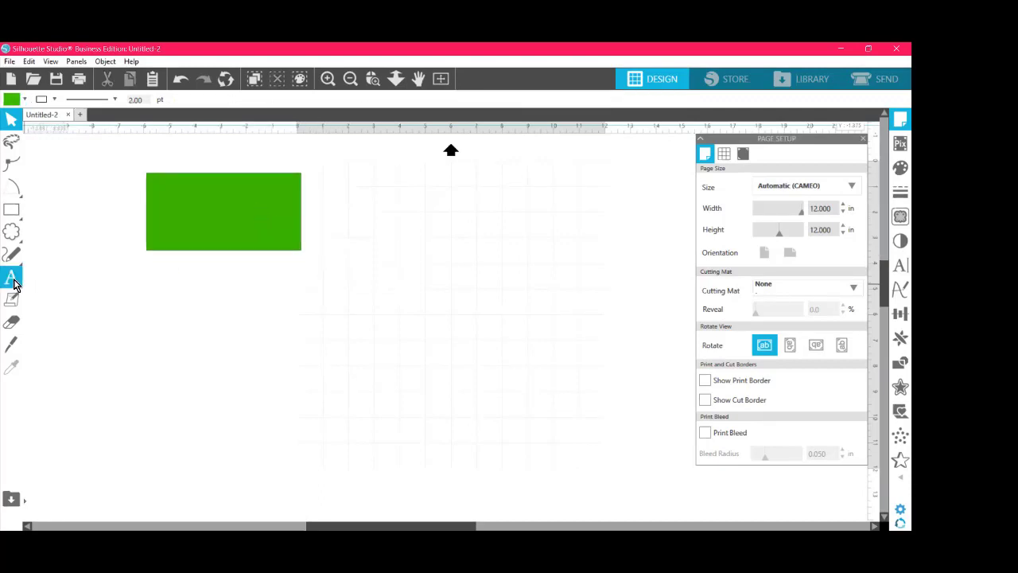
{"action": "left_click", "coordinate": [15, 284]}
{"action": "left_click", "coordinate": [15, 284]}
{"action": "left_click", "coordinate": [14, 284]}
{"action": "left_click", "coordinate": [223, 338]}
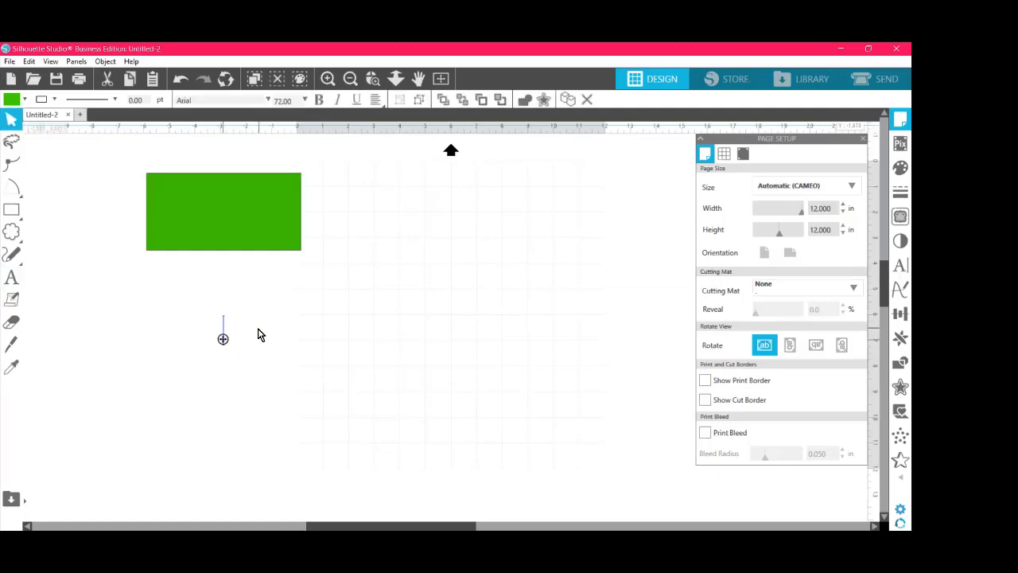
{"action": "type", "text": "patty"}
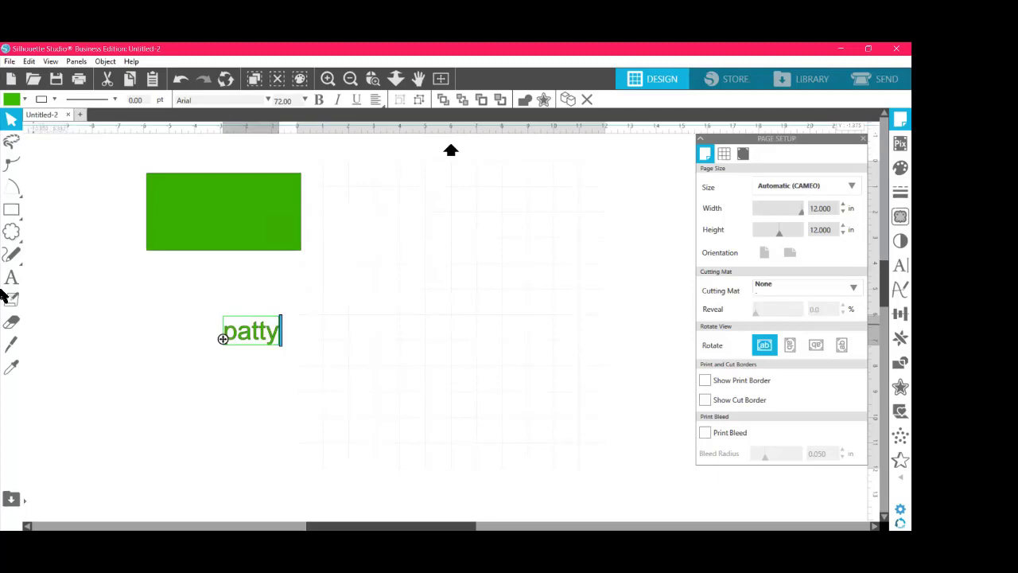
Step: Make the text's fill transparent so only its outline remains, and select it as an object
{"action": "left_click", "coordinate": [24, 100]}
{"action": "left_click", "coordinate": [98, 117]}
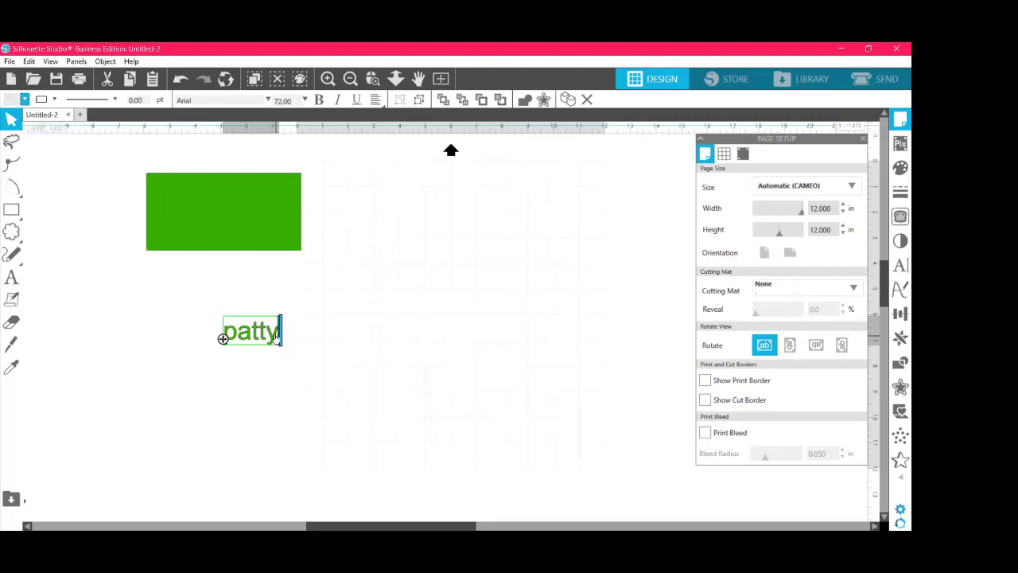
{"action": "left_click_drag", "start_coordinate": [277, 340], "coordinate": [214, 330]}
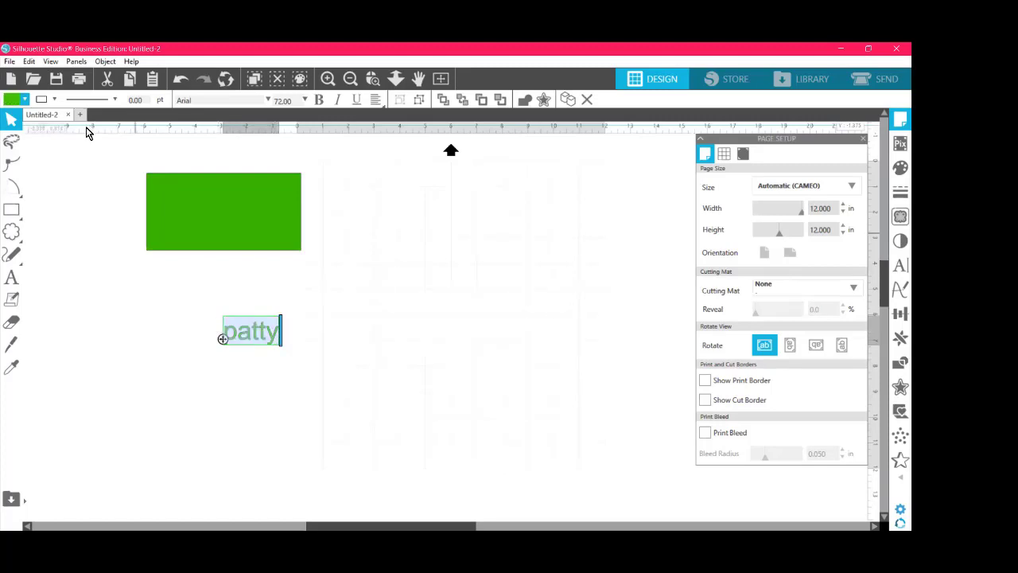
{"action": "left_click", "coordinate": [24, 99]}
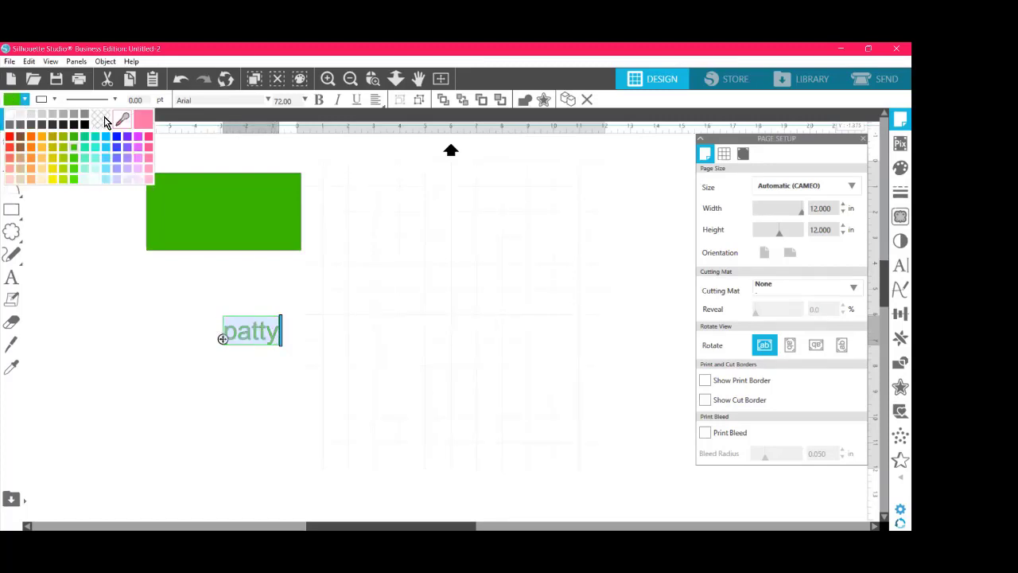
{"action": "left_click", "coordinate": [347, 391]}
{"action": "left_click", "coordinate": [275, 338]}
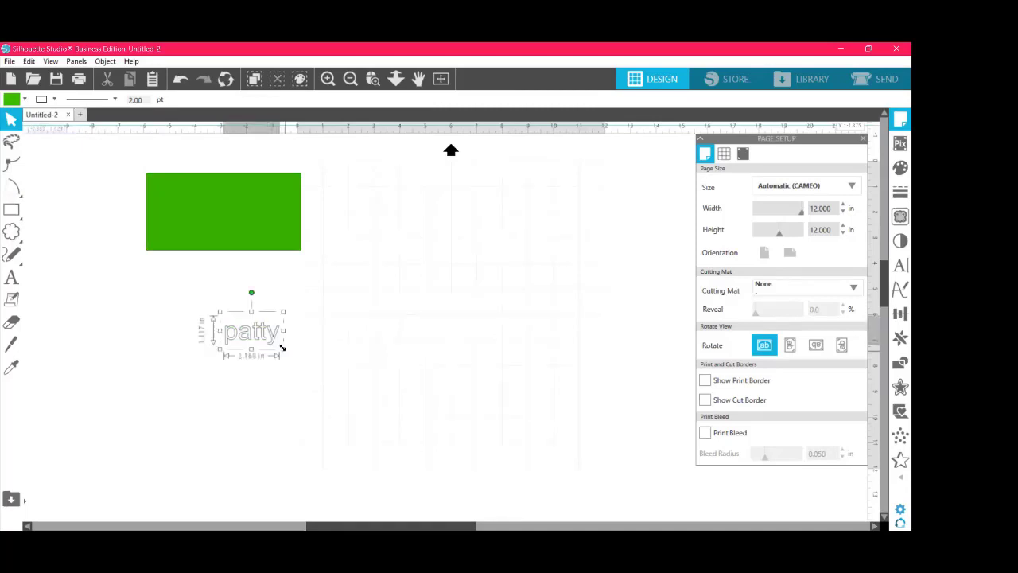
Step: Enlarge the outlined text to about 10.8 by 5.6 in and position it just below the green rectangle
{"action": "left_click_drag", "start_coordinate": [283, 347], "coordinate": [501, 452]}
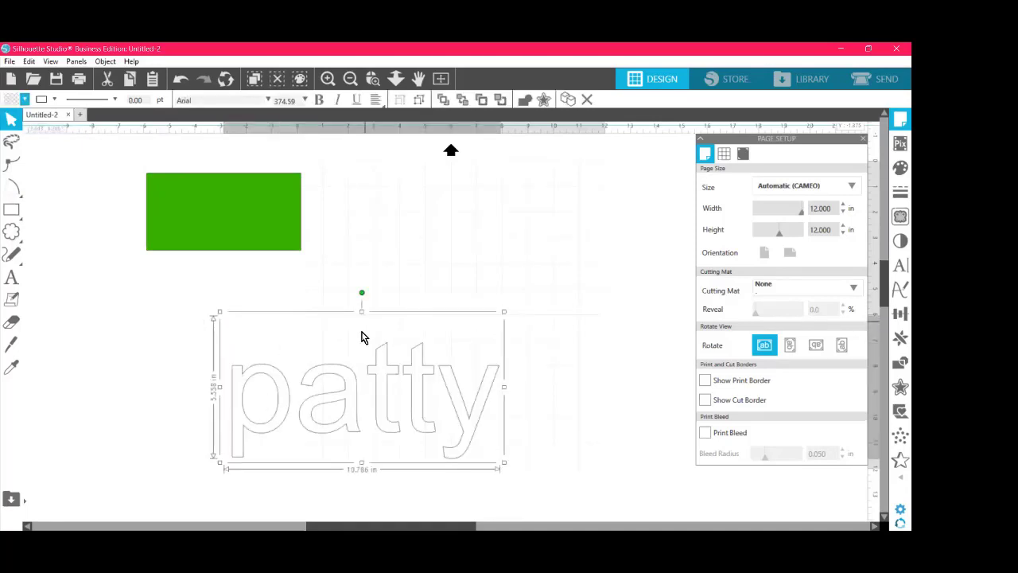
{"action": "left_click", "coordinate": [283, 317]}
{"action": "left_click", "coordinate": [313, 385]}
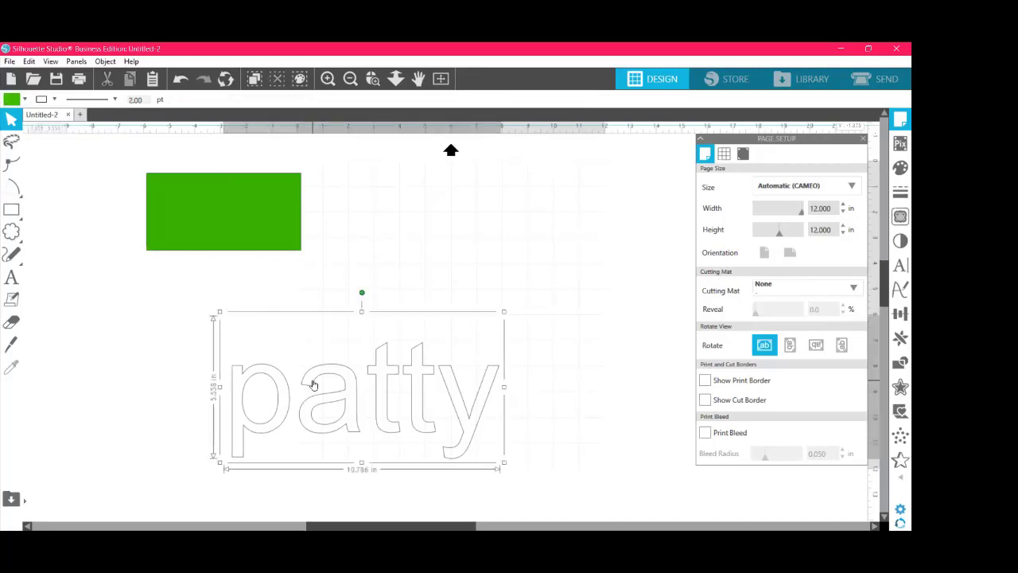
{"action": "left_click_drag", "start_coordinate": [279, 357], "coordinate": [211, 328]}
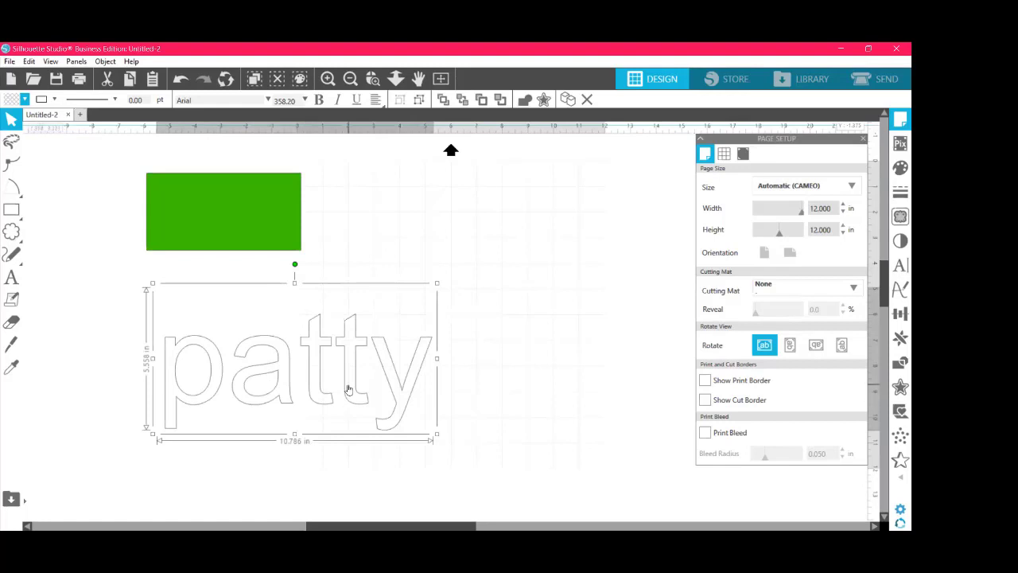
{"action": "left_click", "coordinate": [462, 390]}
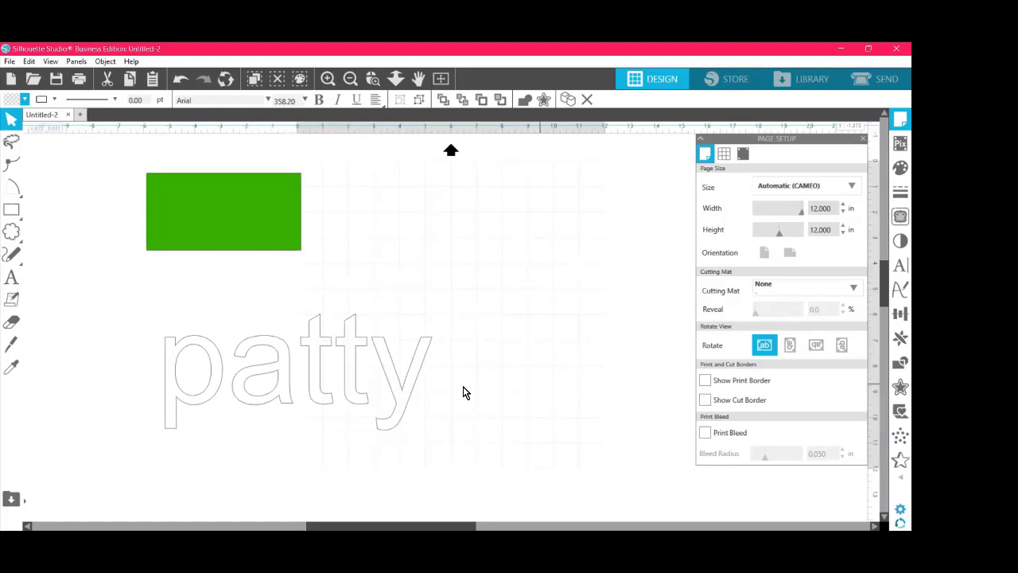
Step: Fill the enlarged text with green and delete the text object
{"action": "left_click", "coordinate": [406, 389]}
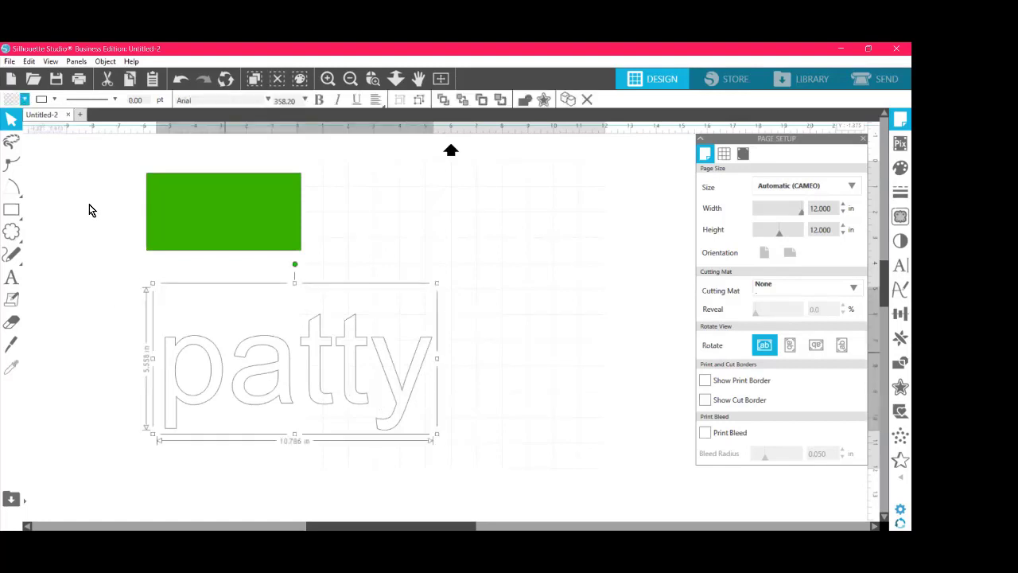
{"action": "left_click", "coordinate": [7, 100]}
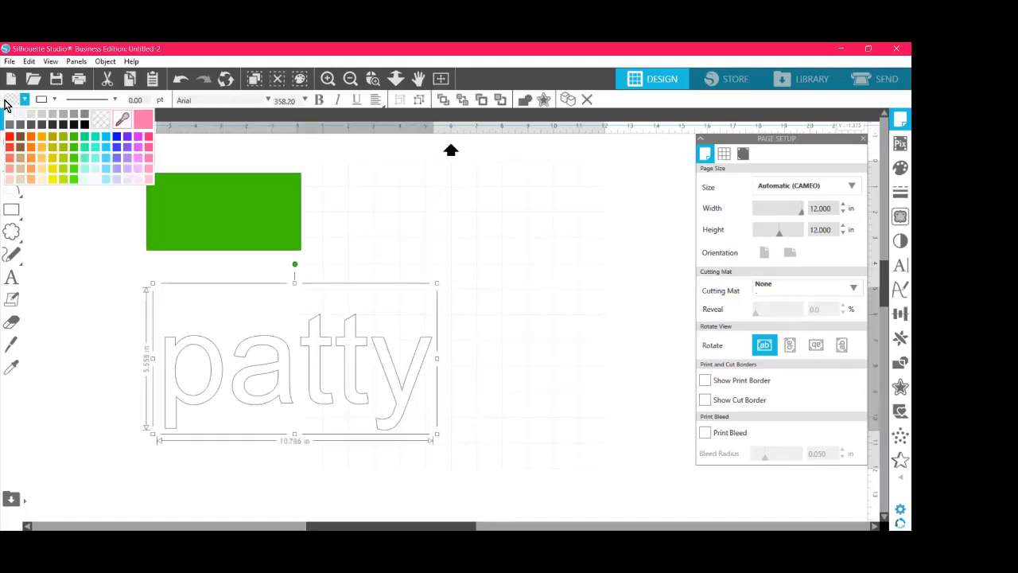
{"action": "left_click", "coordinate": [75, 148]}
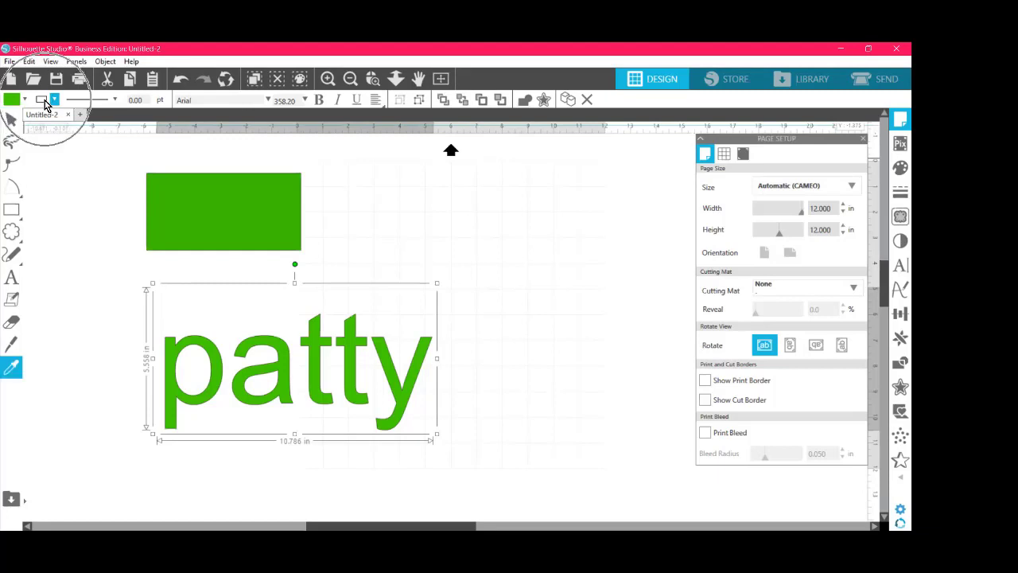
{"action": "key", "text": "Escape"}
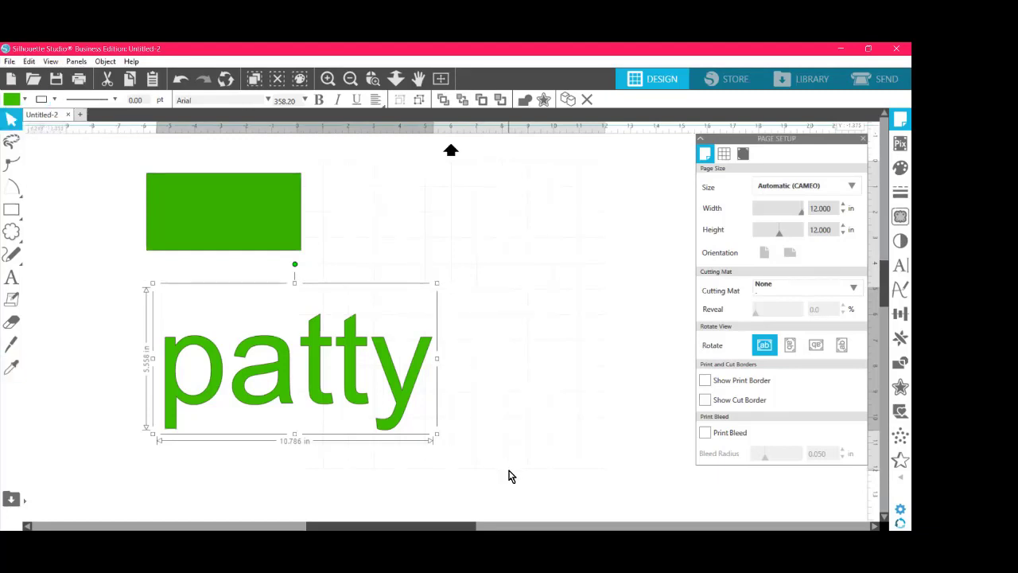
{"action": "key", "text": "Delete"}
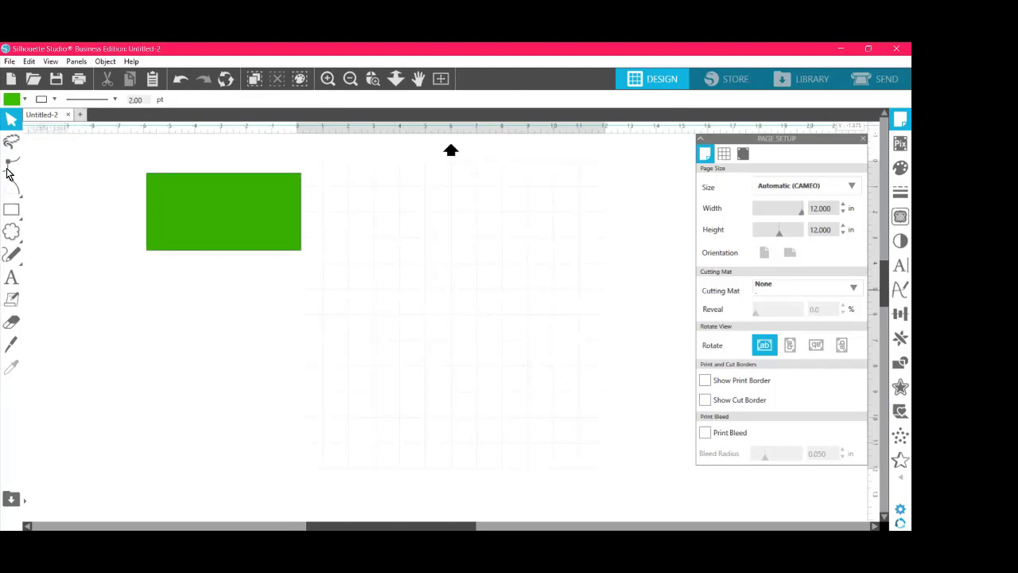
Step: Set the green rectangle's line colour to red
{"action": "left_click", "coordinate": [229, 212]}
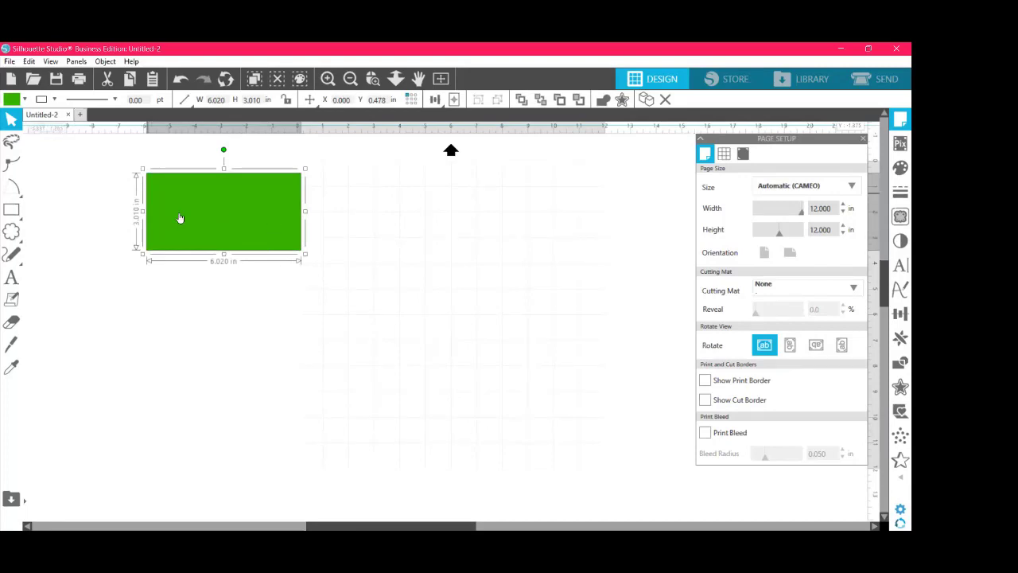
{"action": "key", "text": "ctrl"}
{"action": "key", "text": "ctrl"}
{"action": "key", "text": "ctrl"}
{"action": "left_click", "coordinate": [44, 101]}
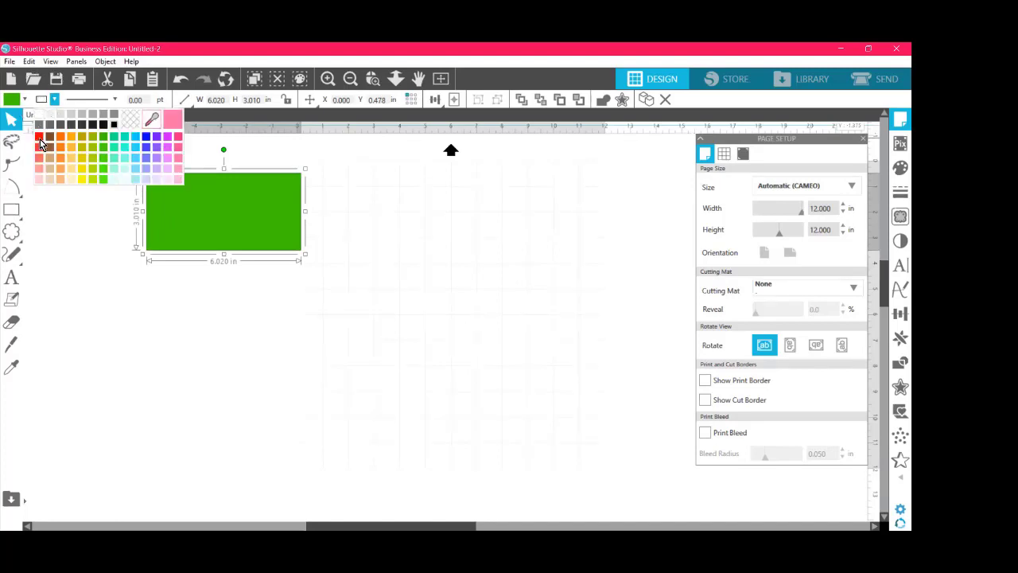
{"action": "left_click", "coordinate": [41, 142]}
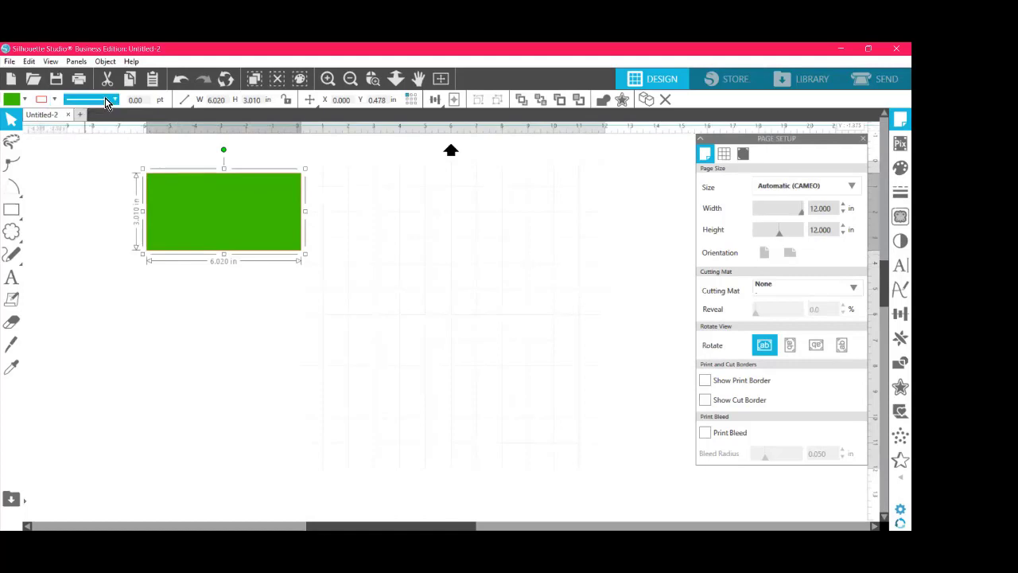
Step: Set the green rectangle's line thickness to 10 pt and move it across the page's upper right edge, near X 7.8, Y 0.8 in
{"action": "left_click", "coordinate": [146, 100]}
{"action": "left_click_drag", "start_coordinate": [146, 100], "coordinate": [120, 97]}
{"action": "type", "text": "10"}
{"action": "key", "text": "Return"}
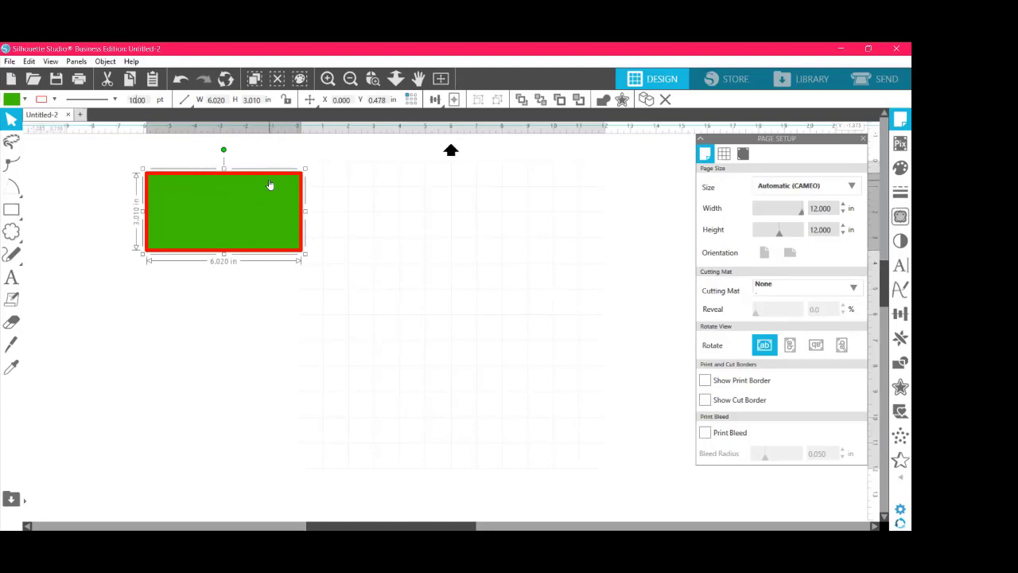
{"action": "left_click_drag", "start_coordinate": [214, 239], "coordinate": [563, 242]}
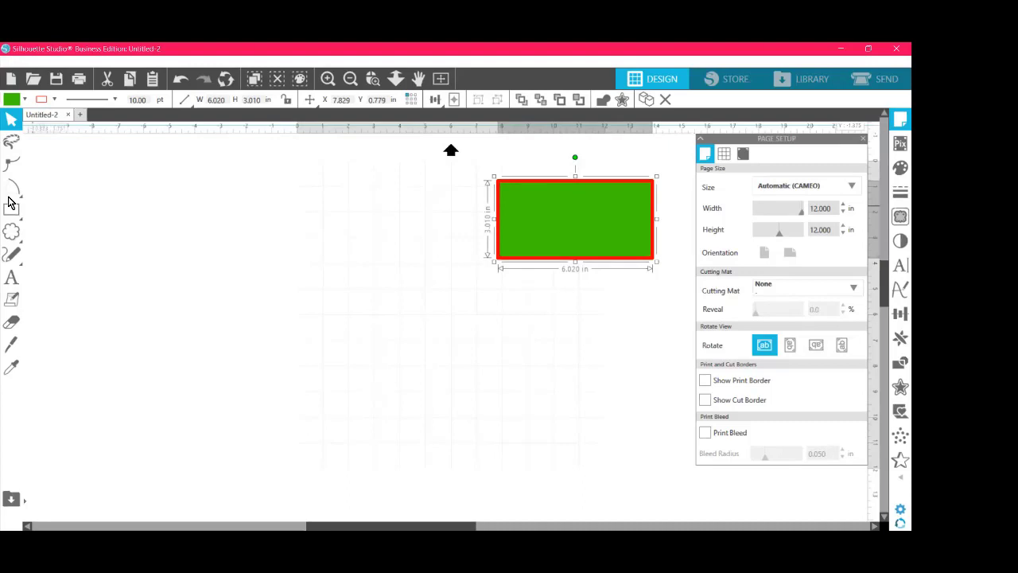
Step: Draw a rounded rectangle about 8.45 by 3.03 in across the page's upper left edge and increase its corner radius
{"action": "left_click", "coordinate": [11, 204]}
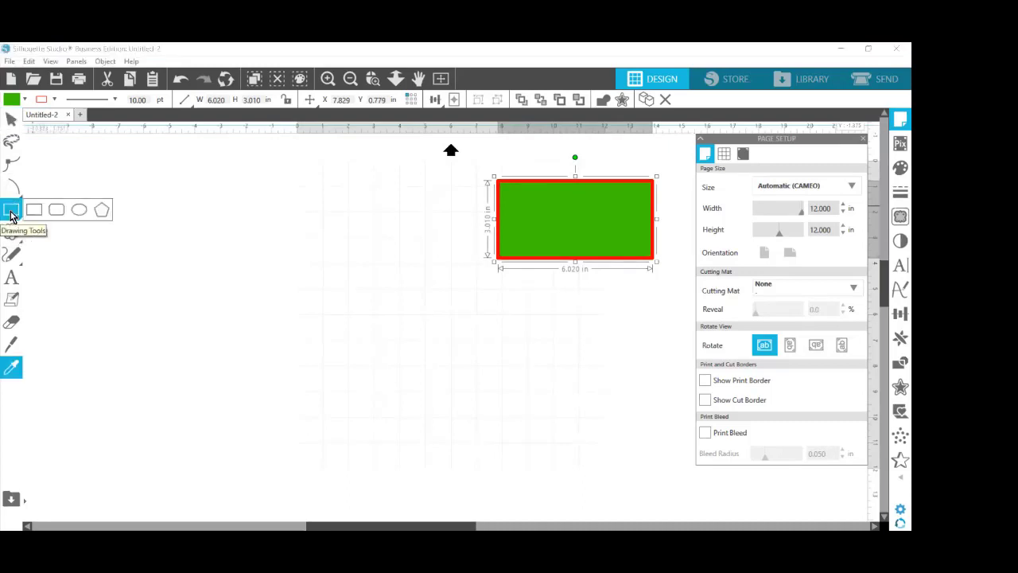
{"action": "left_click", "coordinate": [56, 210]}
{"action": "left_click_drag", "start_coordinate": [171, 193], "coordinate": [388, 271]}
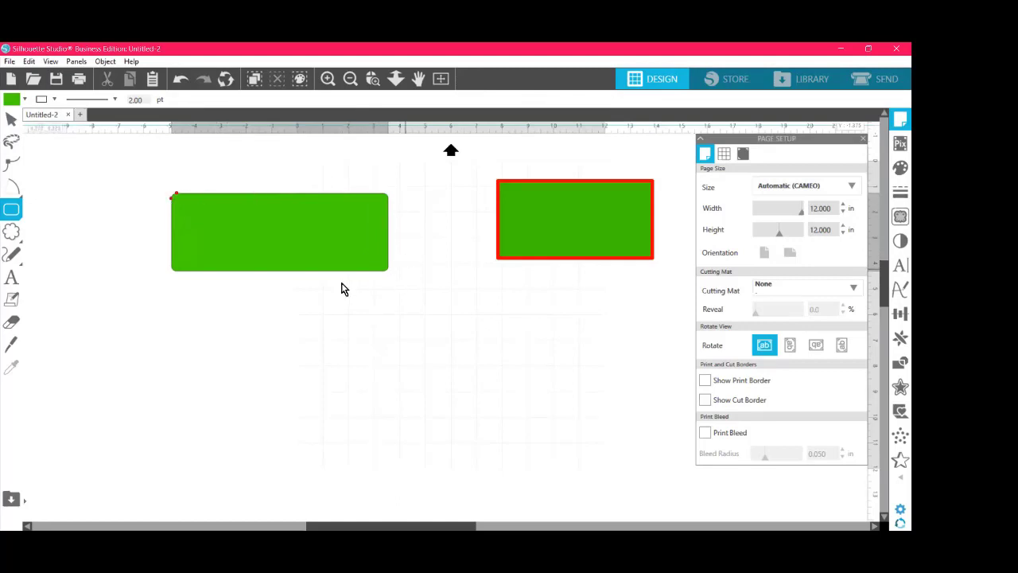
{"action": "key", "text": "v"}
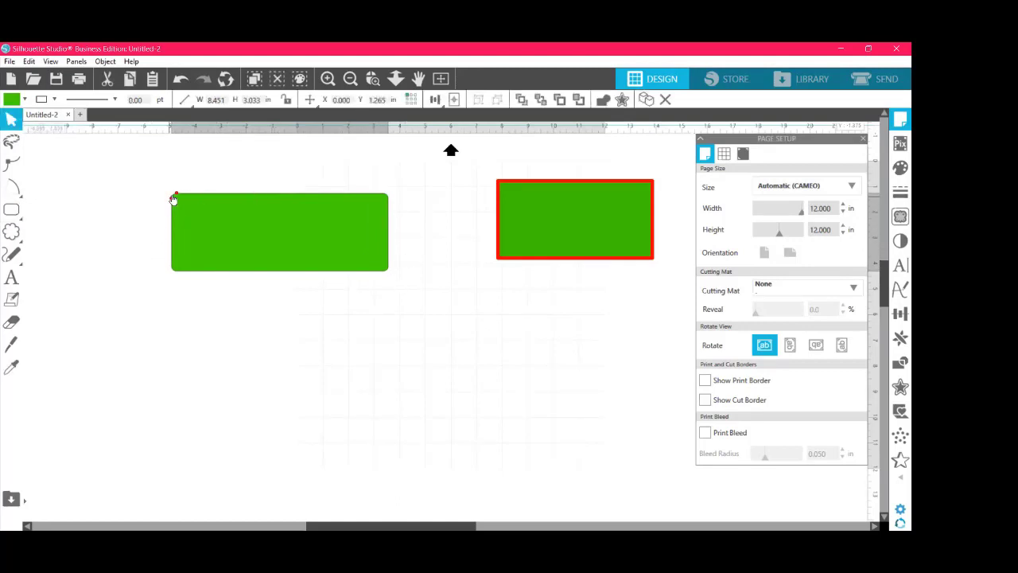
{"action": "left_click_drag", "start_coordinate": [171, 203], "coordinate": [193, 194]}
{"action": "left_click", "coordinate": [288, 380]}
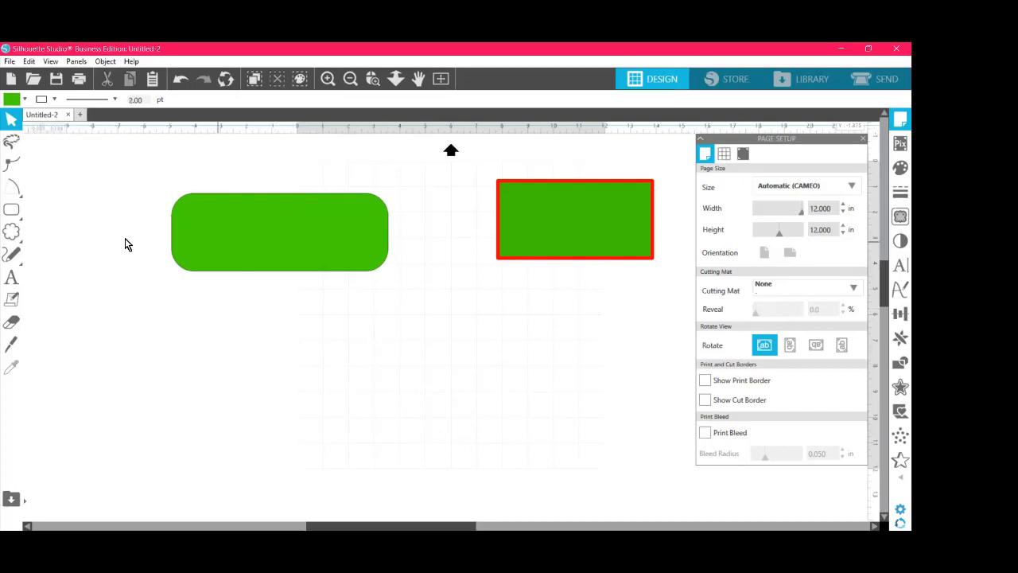
{"action": "left_click", "coordinate": [12, 121]}
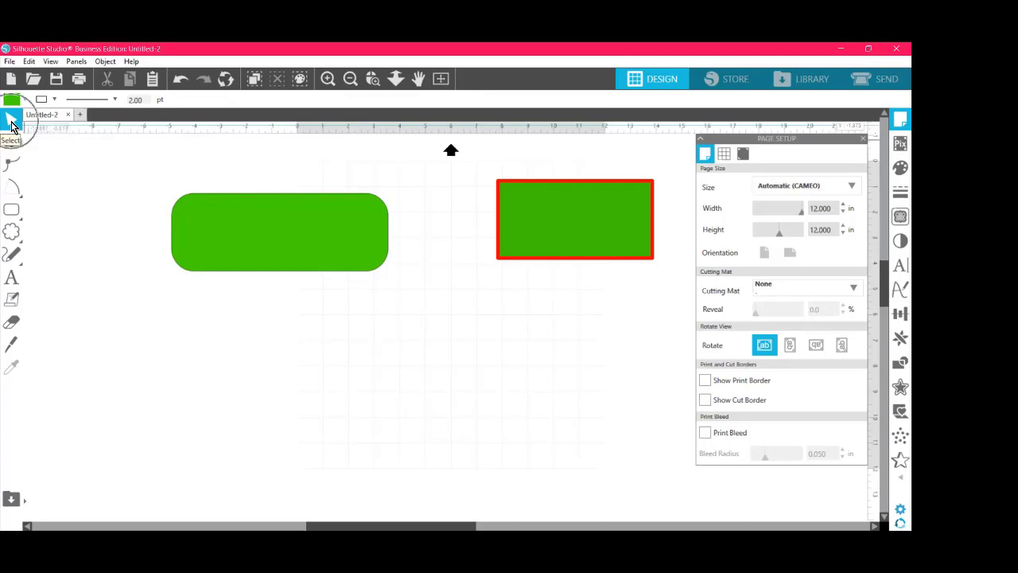
{"action": "left_click", "coordinate": [12, 121]}
{"action": "left_click", "coordinate": [11, 121]}
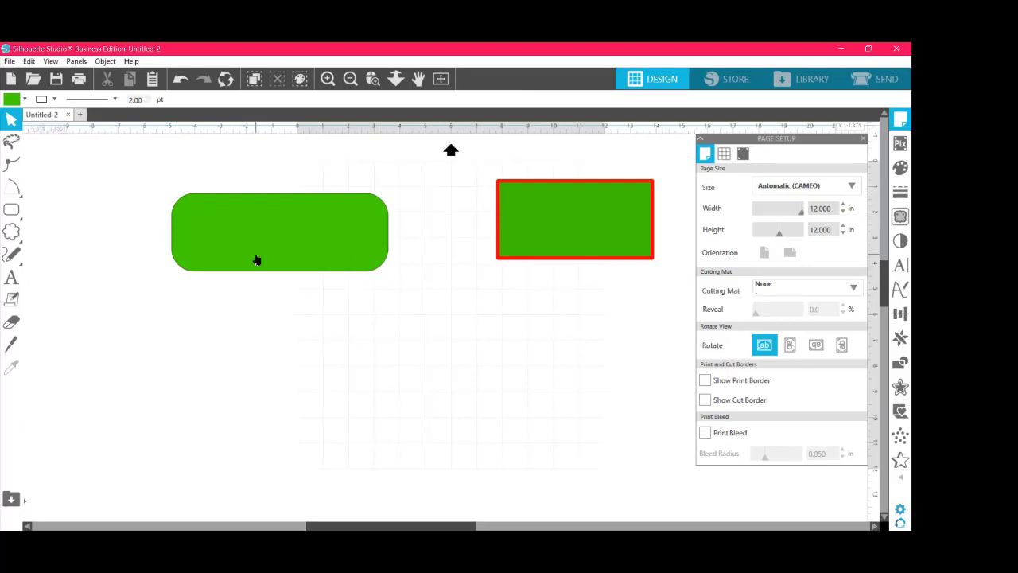
Step: Change the rounded rectangle's fill to orange
{"action": "left_click", "coordinate": [234, 222]}
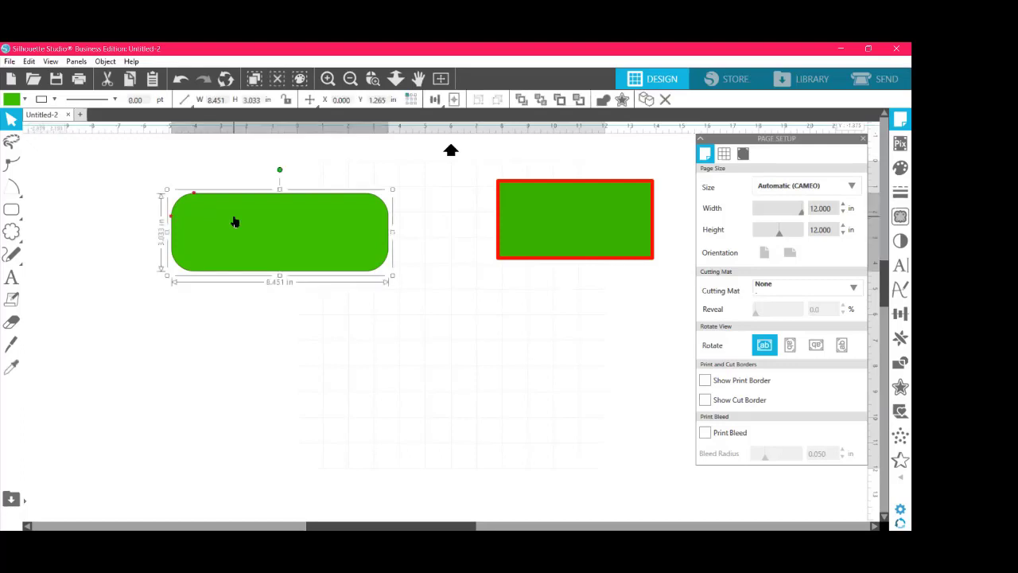
{"action": "left_click", "coordinate": [12, 102]}
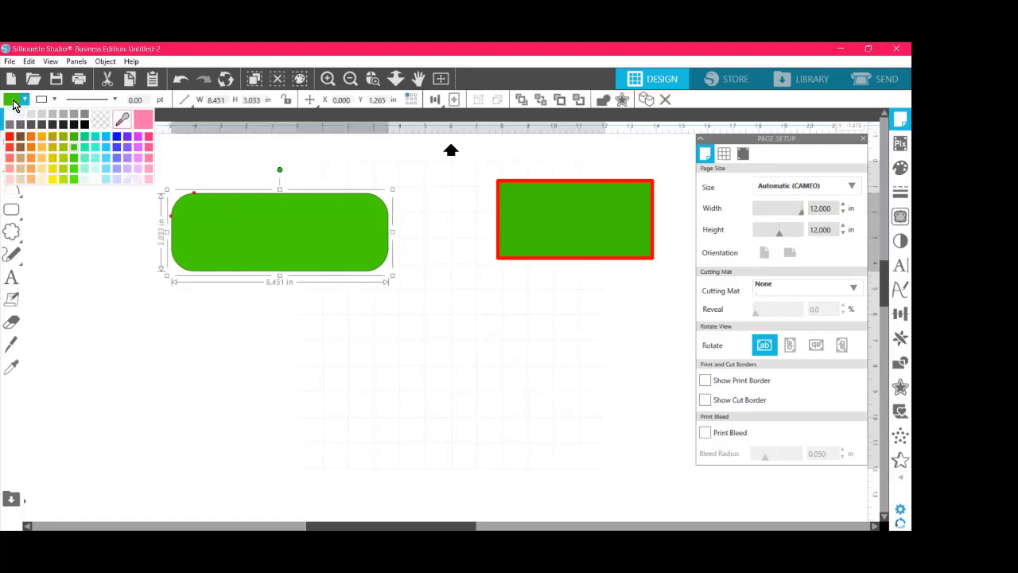
{"action": "left_click", "coordinate": [32, 163]}
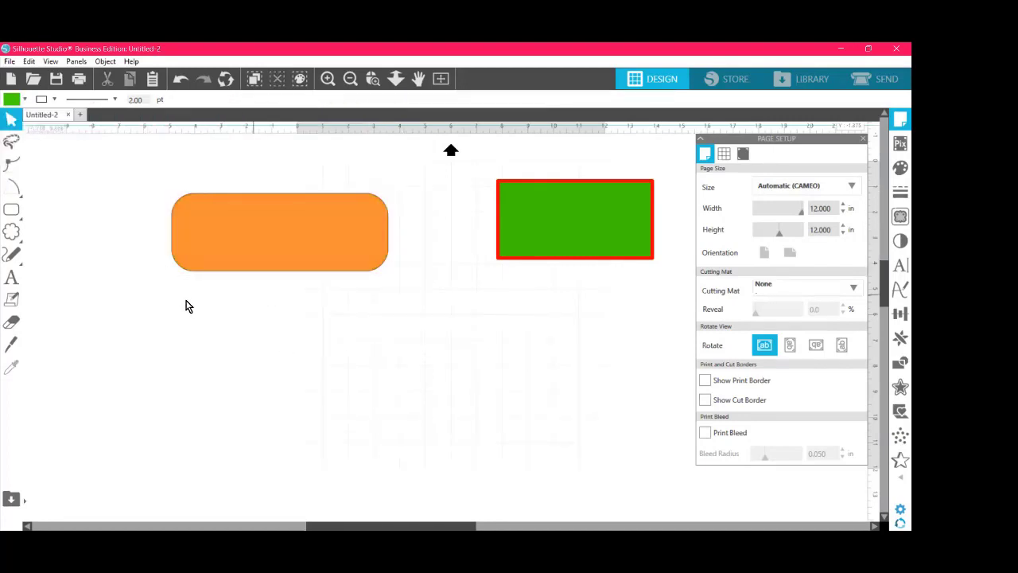
Step: Give the orange rounded rectangle a periwinkle blue outline with a thickness of 10 pt
{"action": "left_click", "coordinate": [208, 211]}
{"action": "left_click", "coordinate": [41, 99]}
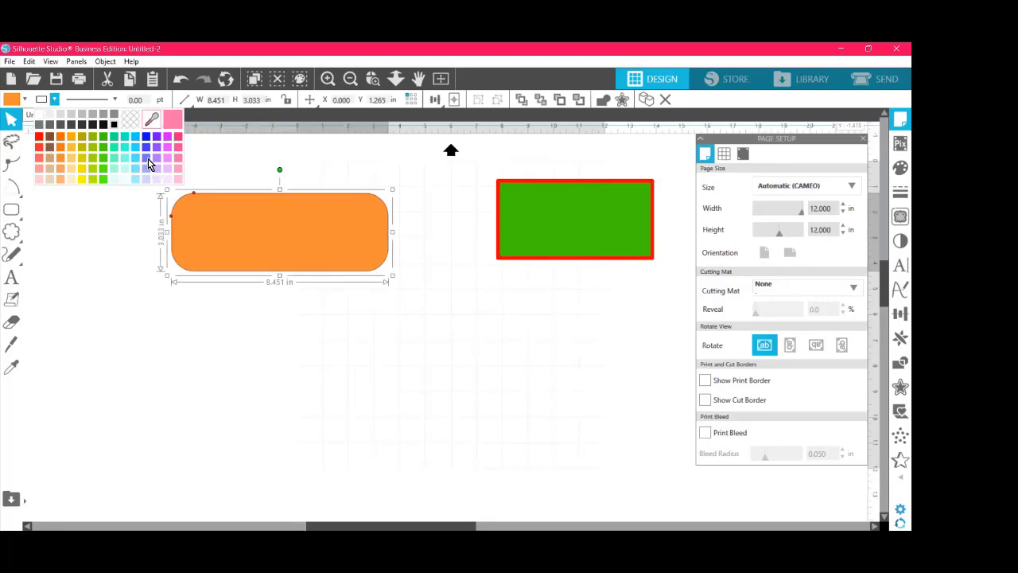
{"action": "left_click", "coordinate": [129, 101]}
{"action": "type", "text": "10"}
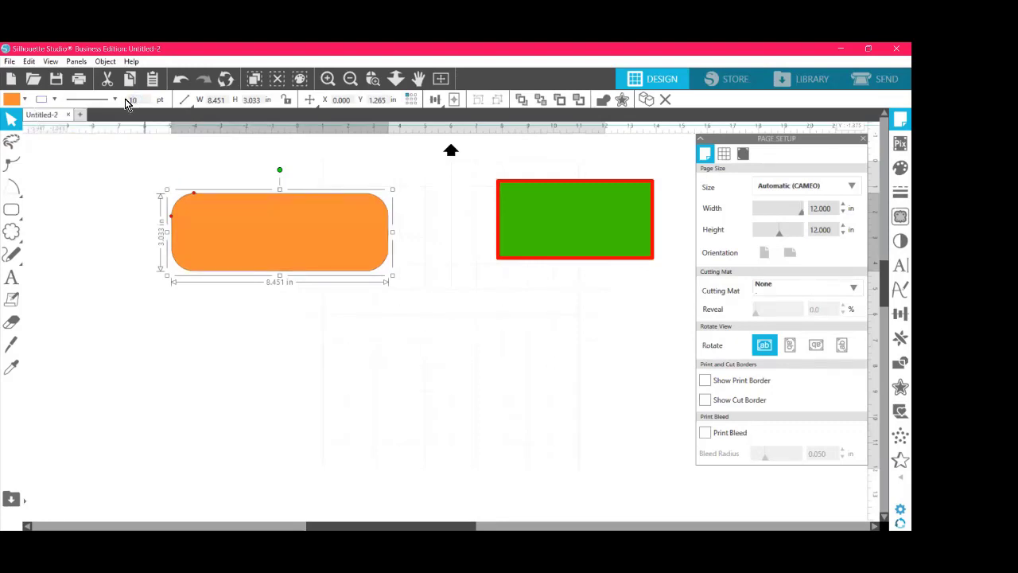
{"action": "key", "text": "Return"}
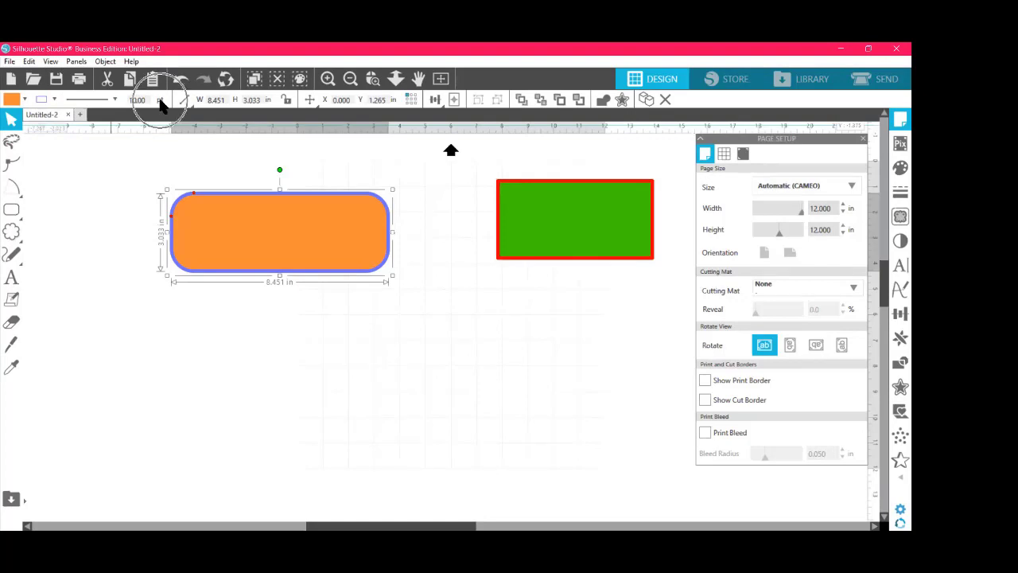
Step: Change the orange rounded rectangle's line style to the medium dashed pattern
{"action": "left_click", "coordinate": [115, 100]}
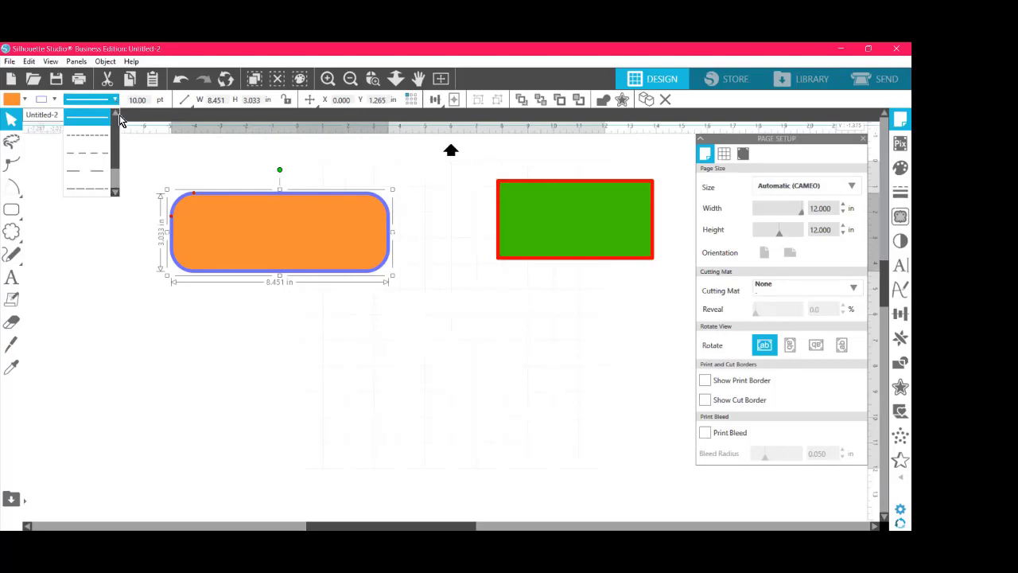
{"action": "left_click_drag", "start_coordinate": [114, 132], "coordinate": [123, 198]}
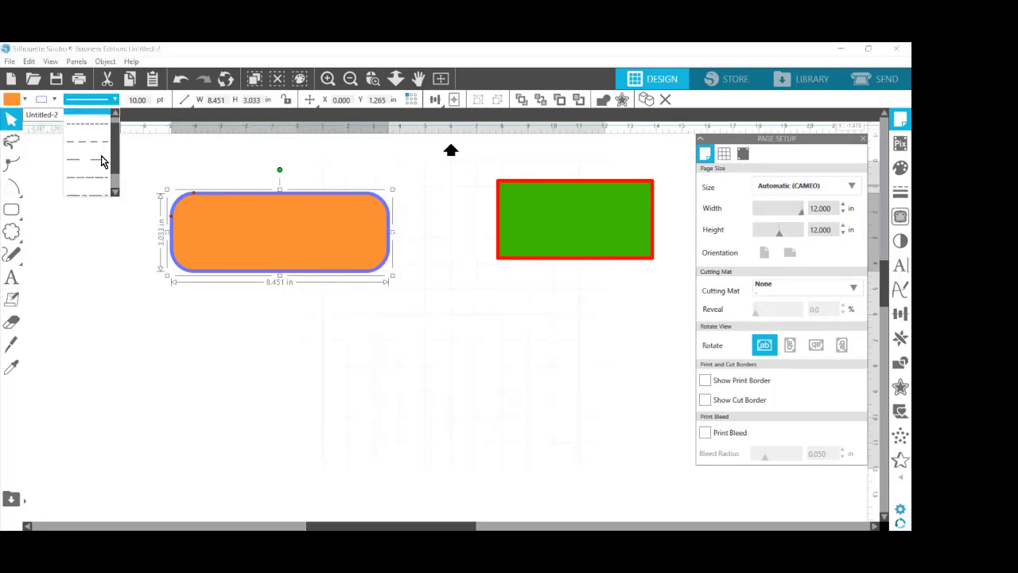
{"action": "left_click", "coordinate": [83, 141]}
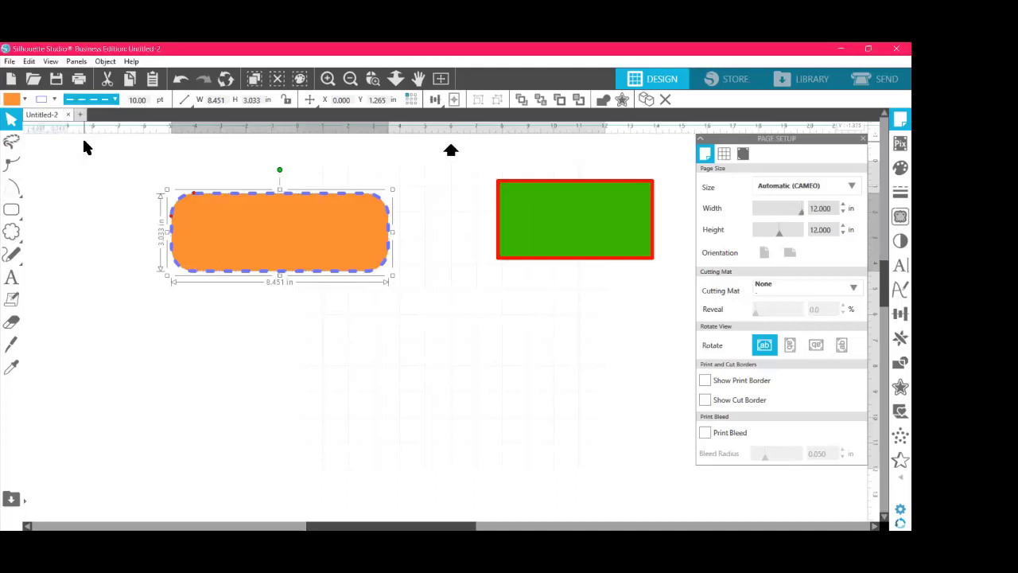
Step: Change the green rectangle's red outline to the long dashed line style and deselect it
{"action": "left_click", "coordinate": [569, 184]}
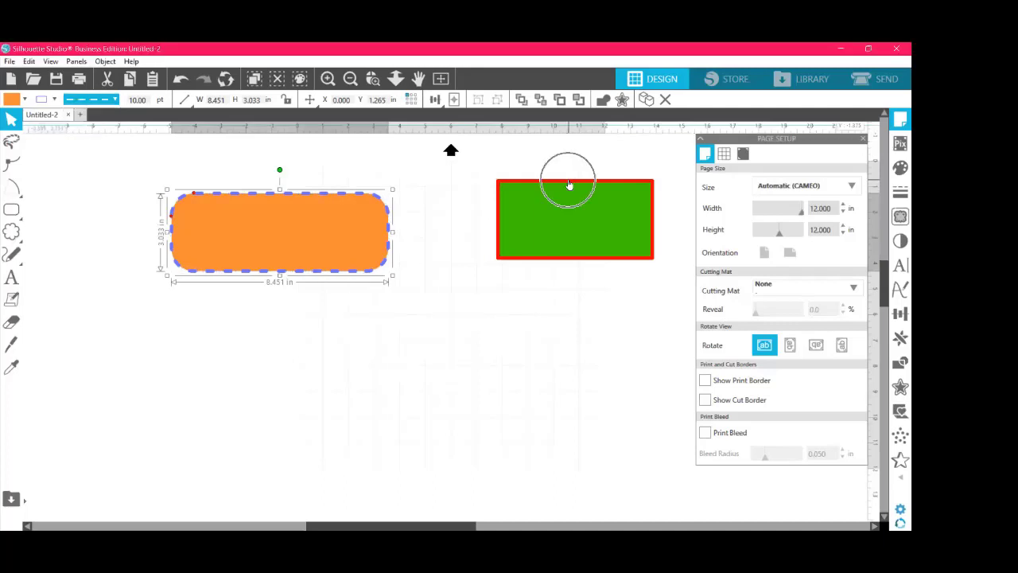
{"action": "left_click", "coordinate": [568, 184]}
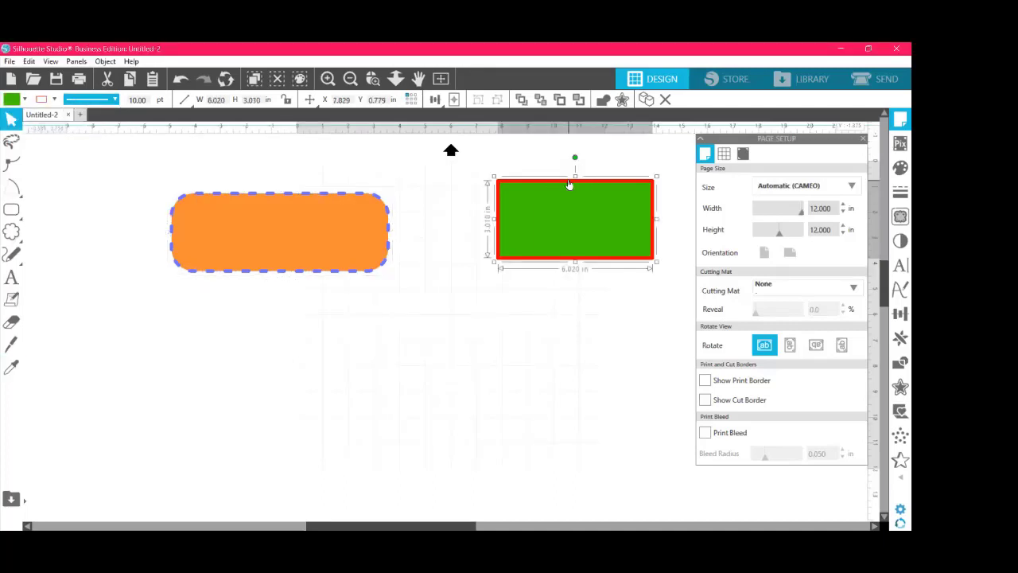
{"action": "left_click", "coordinate": [116, 100]}
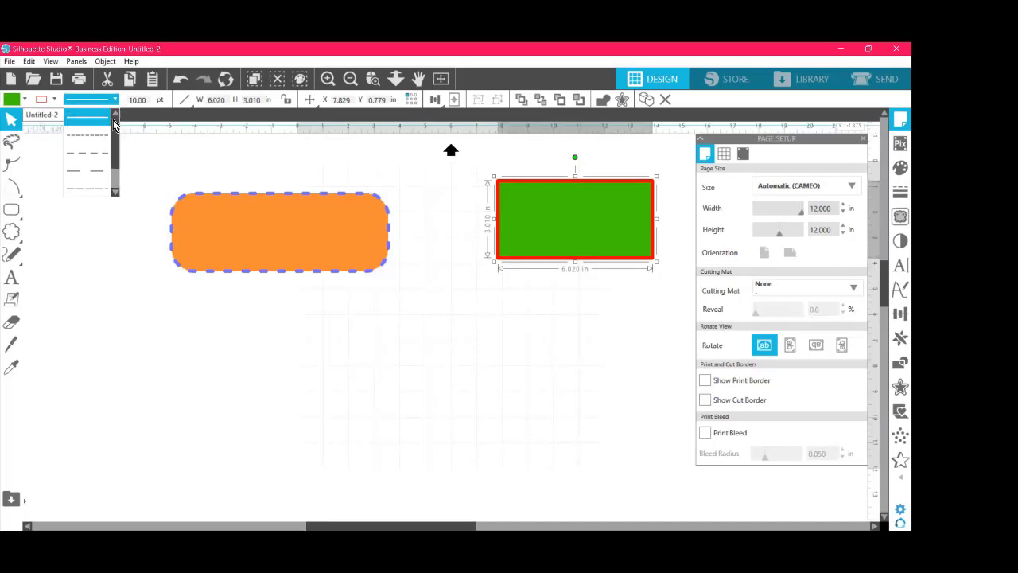
{"action": "left_click", "coordinate": [94, 177]}
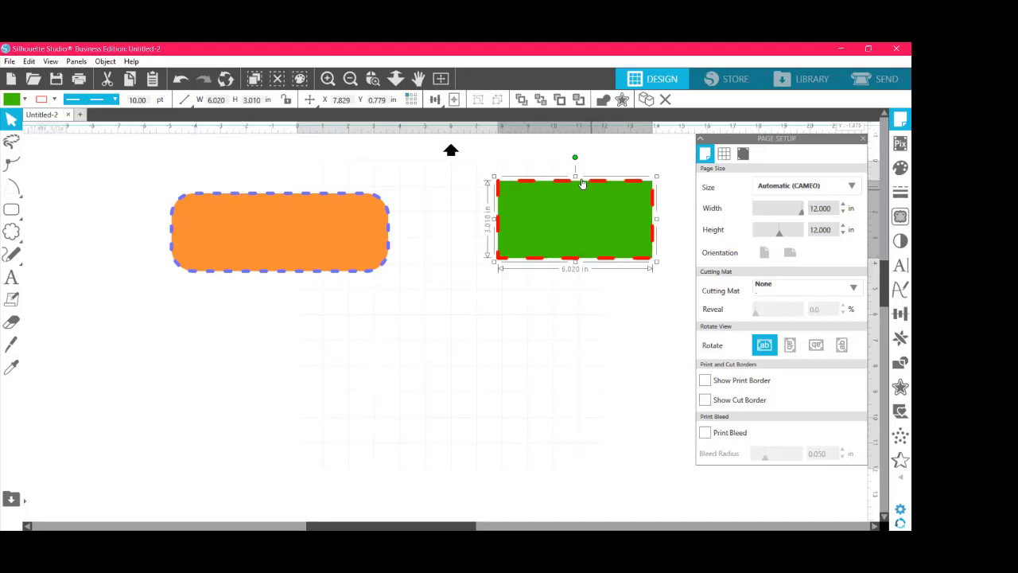
{"action": "left_click", "coordinate": [458, 292]}
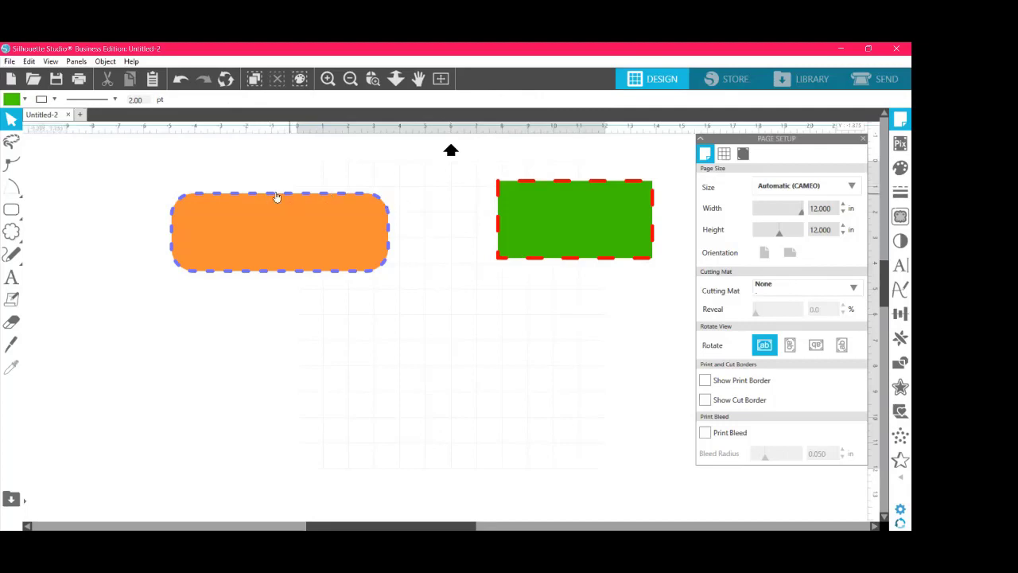
Step: Change the orange rounded rectangle's line style to solid and move it closer to the green rectangle
{"action": "left_click", "coordinate": [268, 234]}
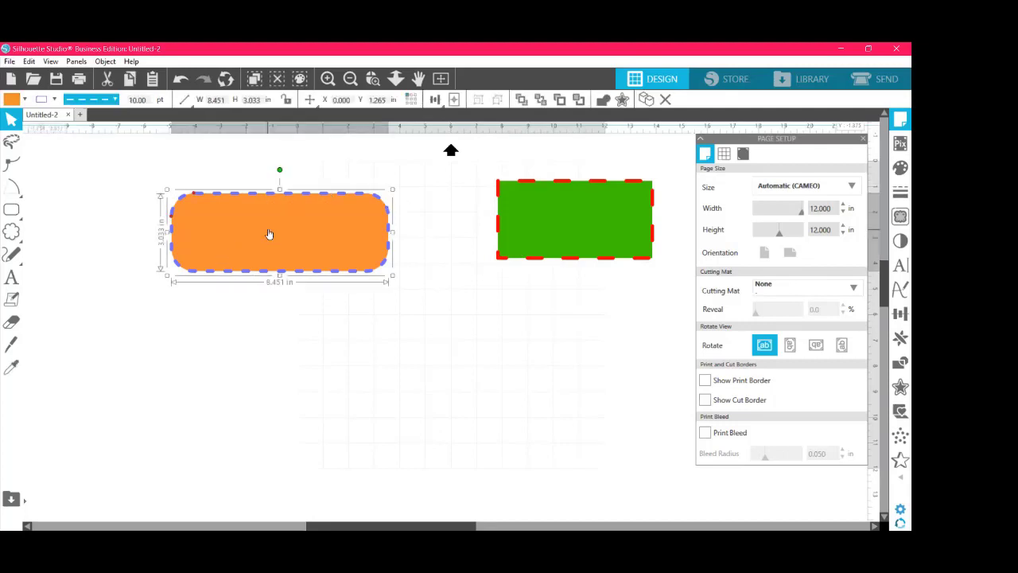
{"action": "key", "text": "i"}
{"action": "left_click", "coordinate": [10, 123]}
{"action": "left_click", "coordinate": [115, 102]}
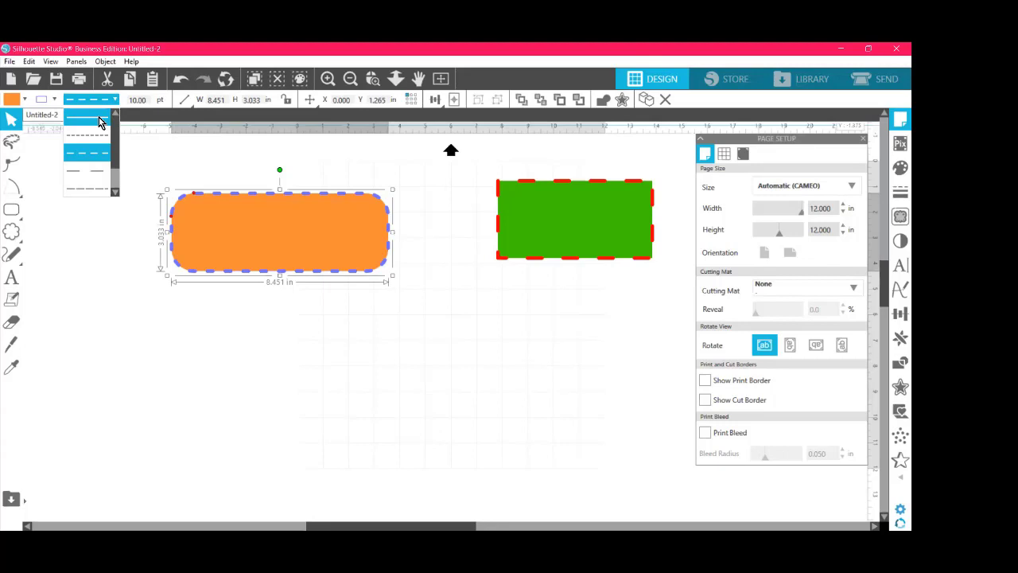
{"action": "left_click", "coordinate": [101, 122]}
{"action": "left_click_drag", "start_coordinate": [327, 250], "coordinate": [414, 239]}
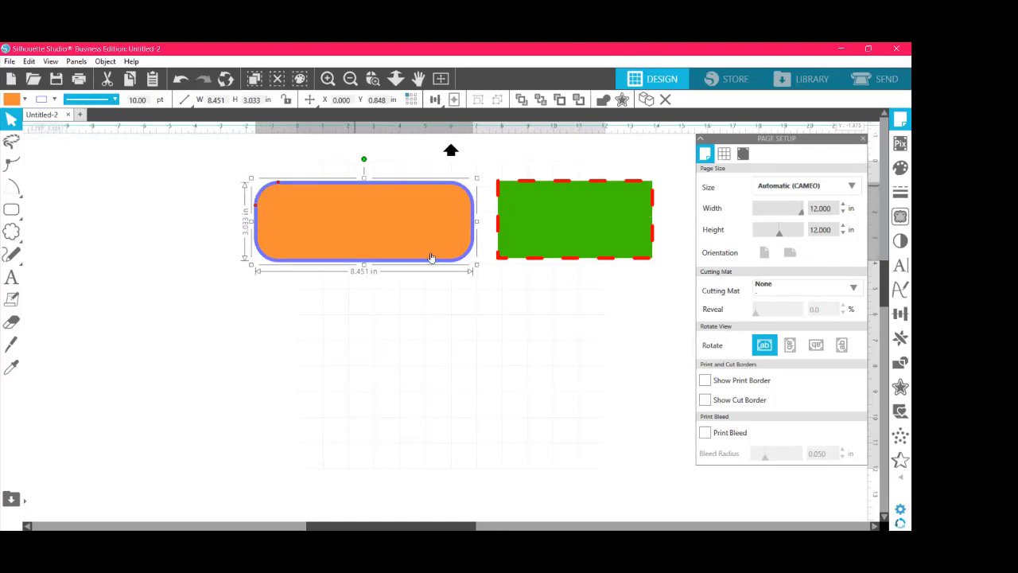
Step: Draw an ellipse about 6.3 in wide and 1.9 in high beside the orange rounded rectangle
{"action": "left_click", "coordinate": [12, 210]}
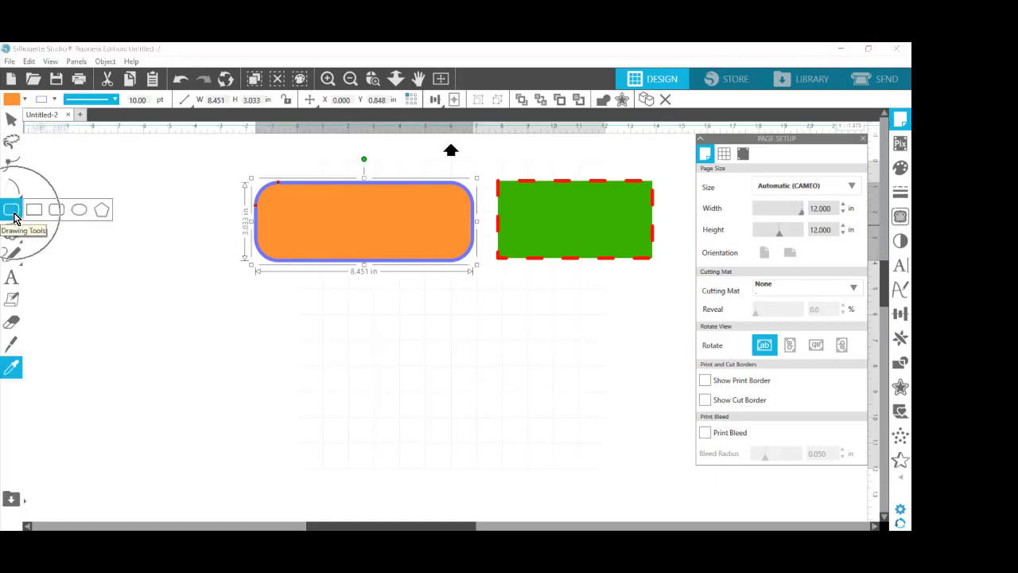
{"action": "left_click", "coordinate": [80, 212]}
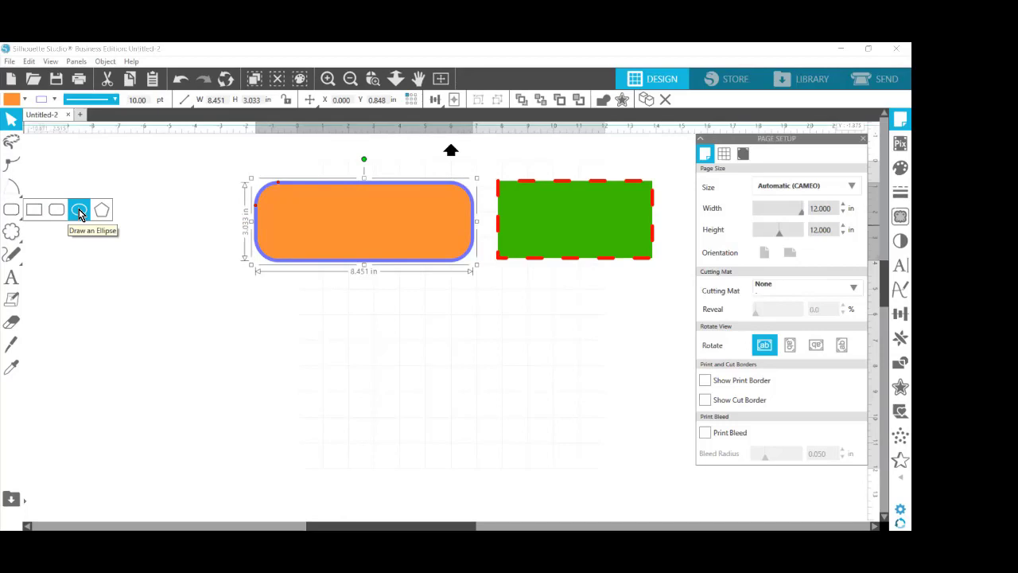
{"action": "left_click", "coordinate": [115, 167]}
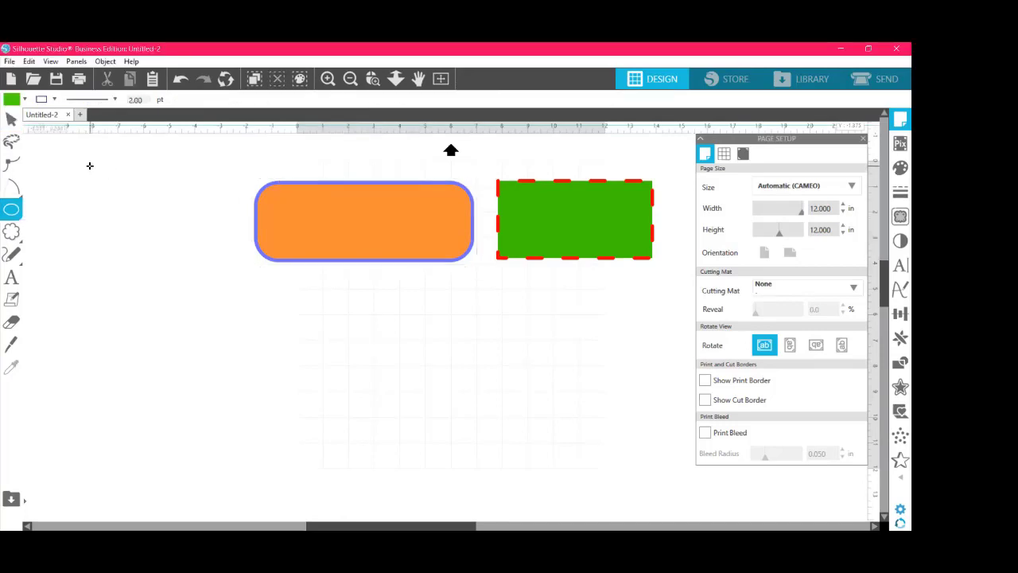
{"action": "left_click_drag", "start_coordinate": [45, 195], "coordinate": [212, 250]}
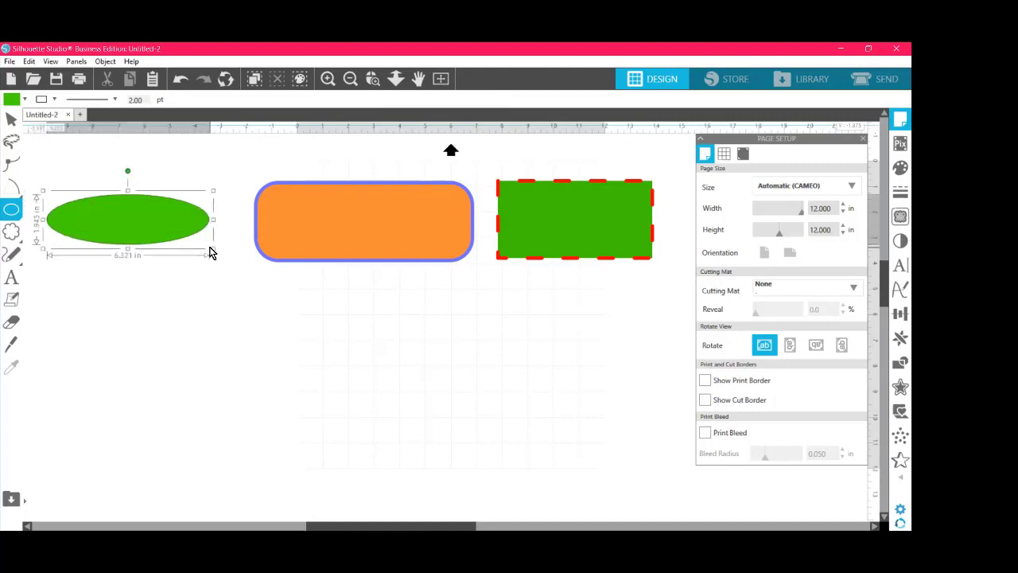
{"action": "key", "text": "v"}
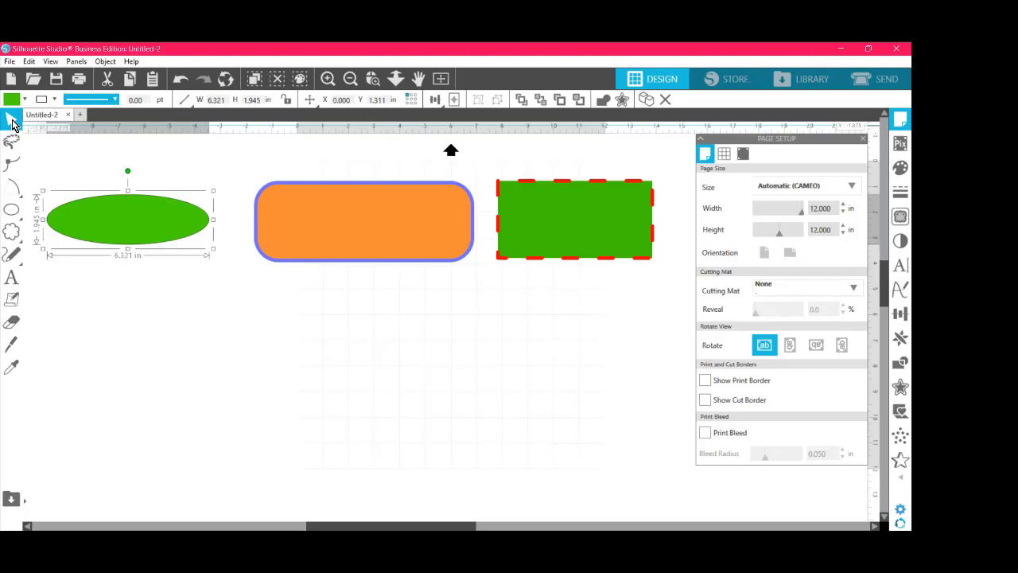
Step: Draw a perfect circle about 5.8 in across below the ellipse and fill it with hot pink
{"action": "left_click", "coordinate": [12, 163]}
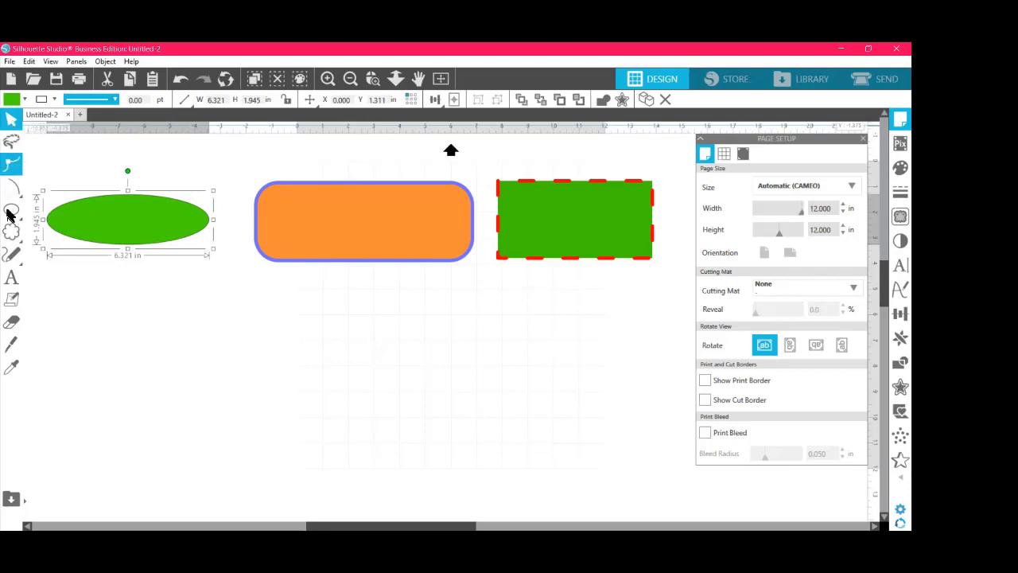
{"action": "left_click", "coordinate": [10, 212]}
{"action": "left_click", "coordinate": [89, 269]}
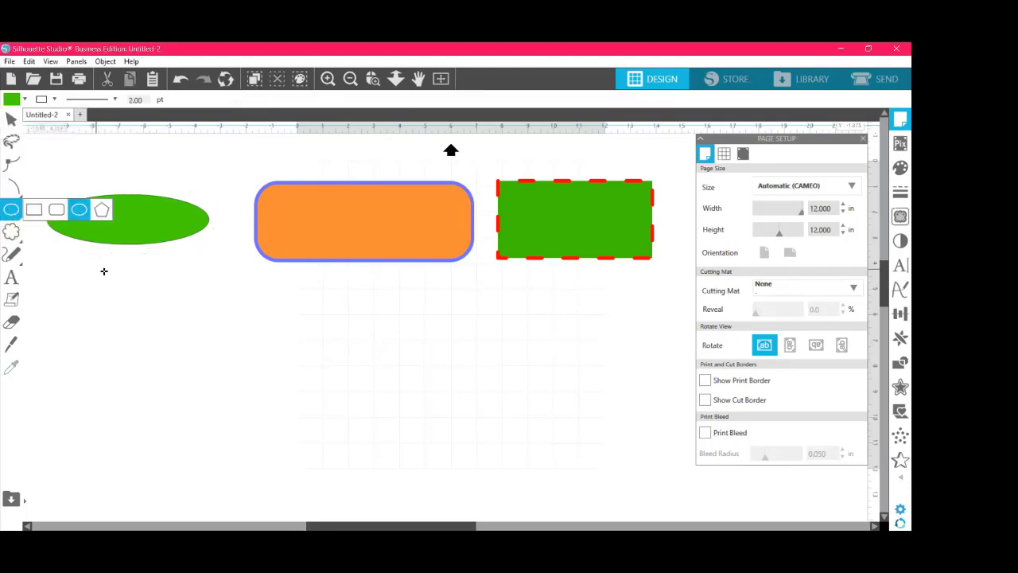
{"action": "left_click_drag", "start_coordinate": [113, 272], "coordinate": [334, 363]}
{"action": "key", "text": "v"}
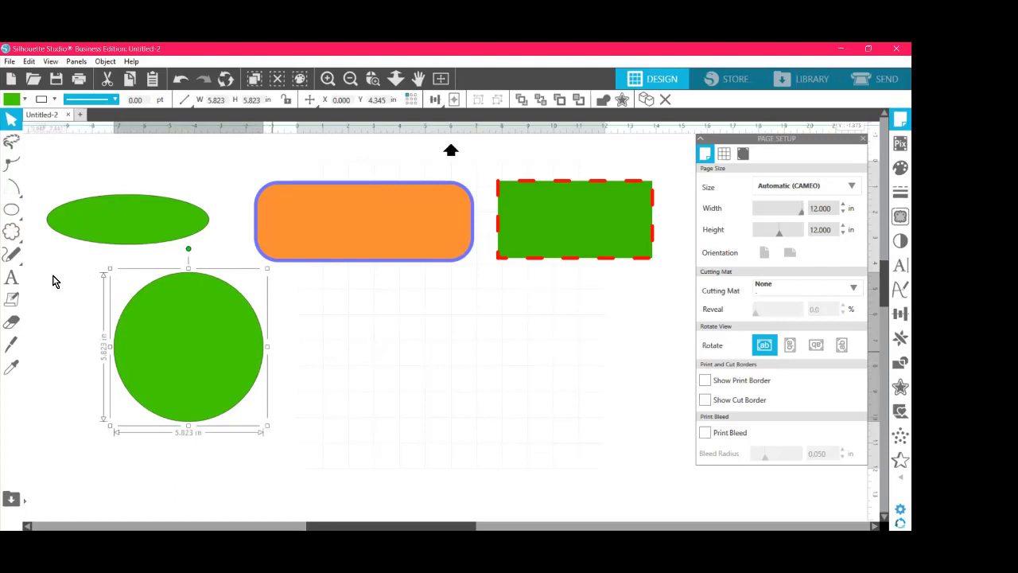
{"action": "left_click", "coordinate": [12, 99]}
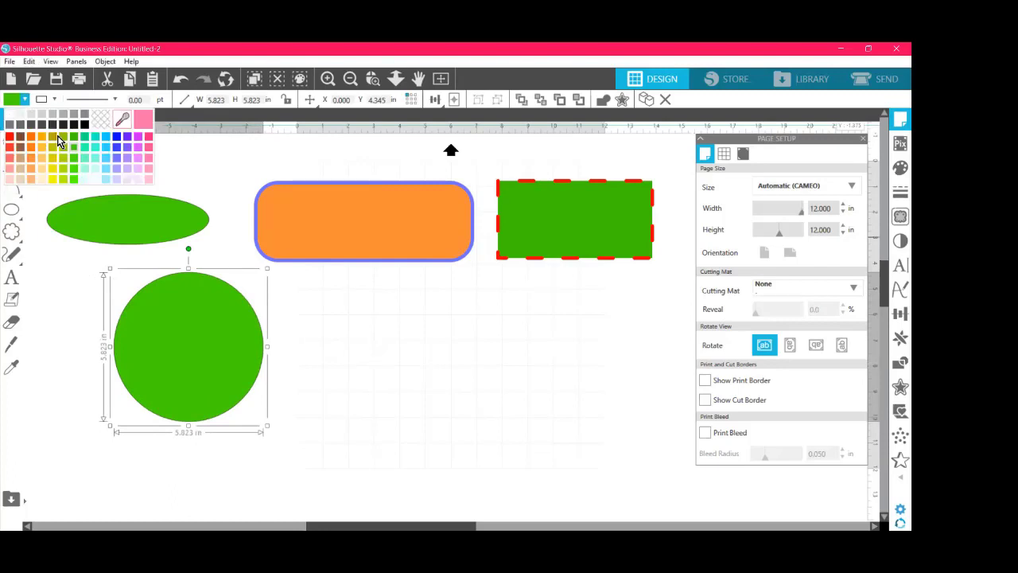
{"action": "left_click", "coordinate": [149, 139]}
Step: Fill the ellipse with blue and move the pink circle over the ellipse and the orange rounded rectangle
{"action": "left_click", "coordinate": [118, 220]}
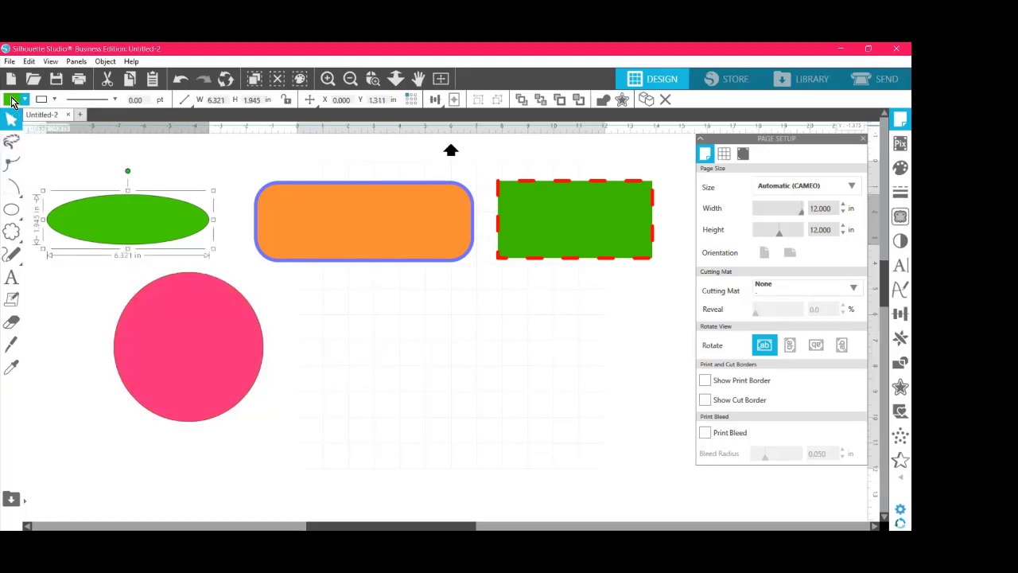
{"action": "left_click", "coordinate": [116, 142]}
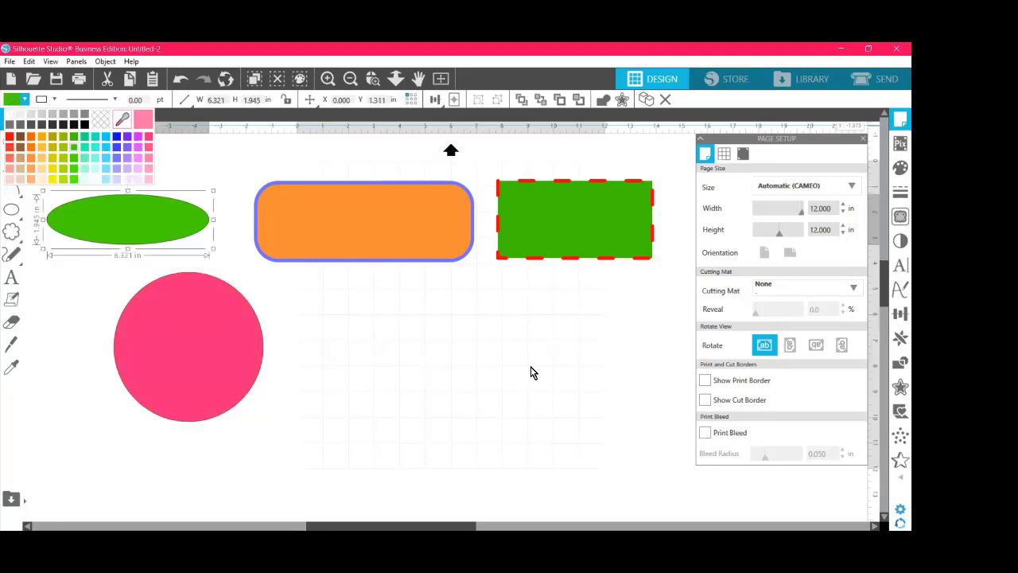
{"action": "left_click", "coordinate": [531, 370]}
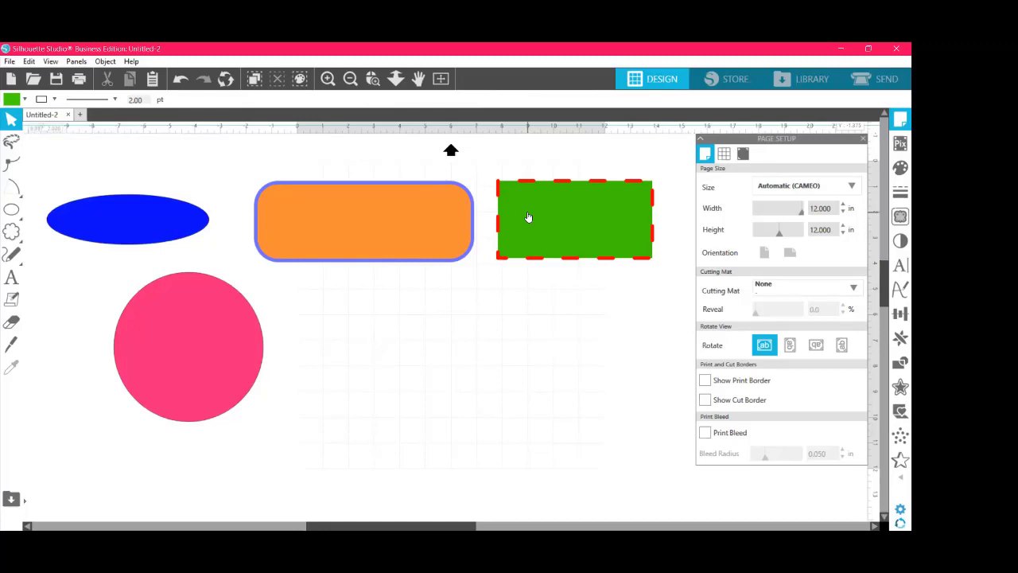
{"action": "left_click_drag", "start_coordinate": [217, 336], "coordinate": [267, 256]}
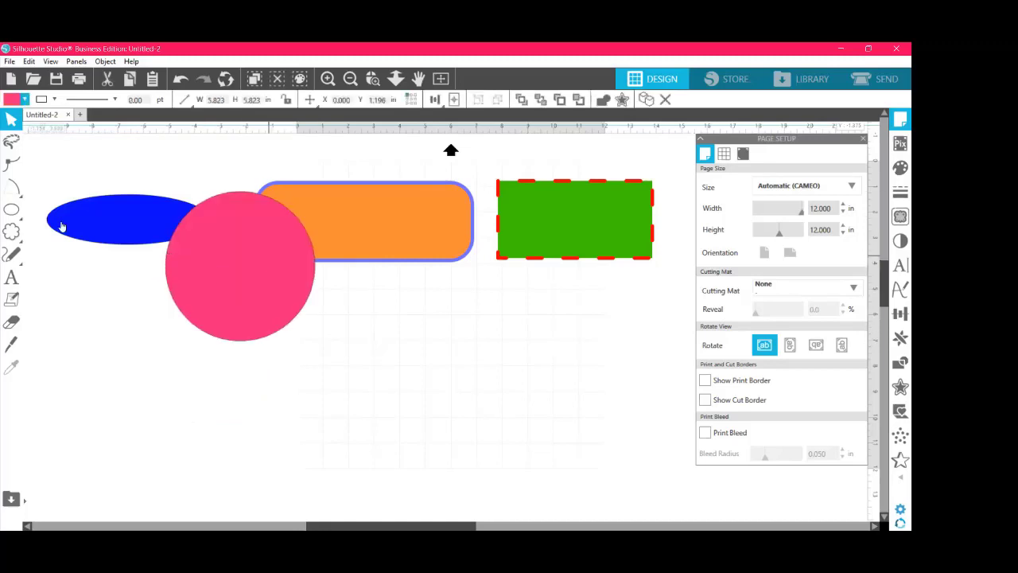
Step: Draw a regular polygon below the orange rounded rectangle, give it six sides and enlarge it to about 4.3 in wide
{"action": "left_click", "coordinate": [13, 211]}
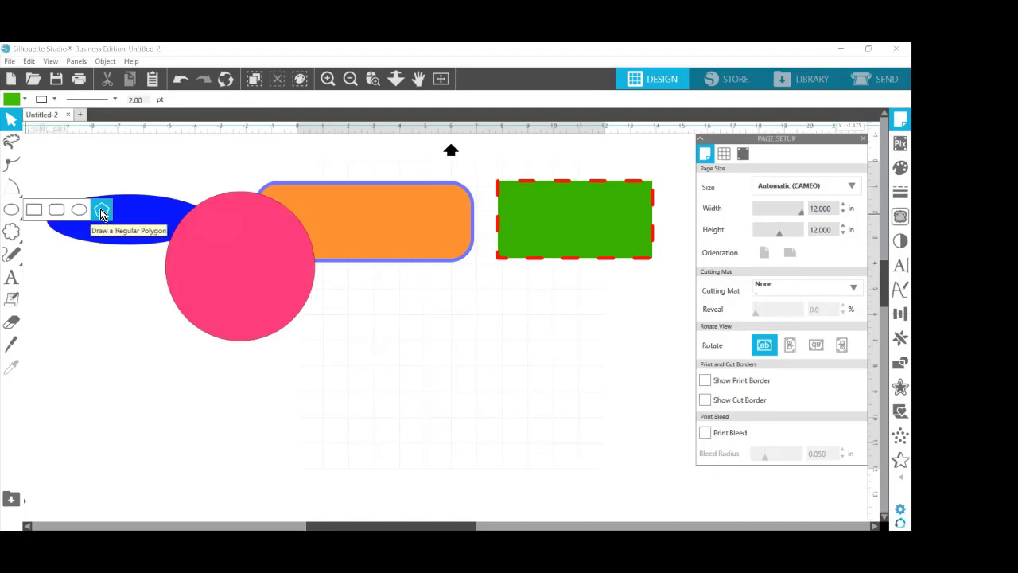
{"action": "left_click", "coordinate": [100, 208]}
{"action": "mouse_move", "coordinate": [393, 301]}
{"action": "left_mouse_down"}
{"action": "mouse_move", "coordinate": [421, 337]}
{"action": "mouse_move", "coordinate": [412, 363]}
{"action": "left_mouse_up"}
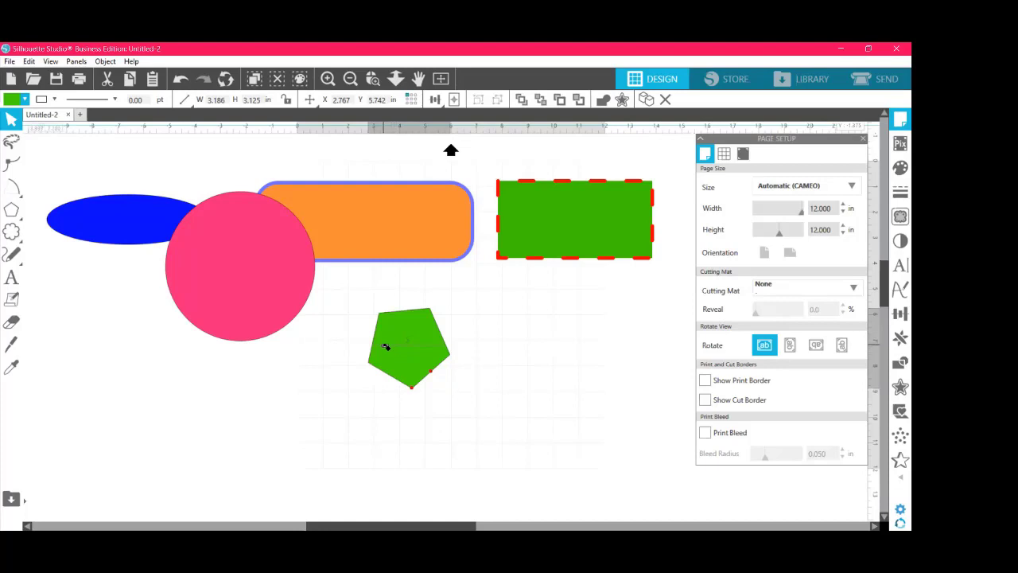
{"action": "mouse_move", "coordinate": [386, 346]}
{"action": "left_mouse_down"}
{"action": "mouse_move", "coordinate": [415, 343]}
{"action": "mouse_move", "coordinate": [387, 344]}
{"action": "left_mouse_up"}
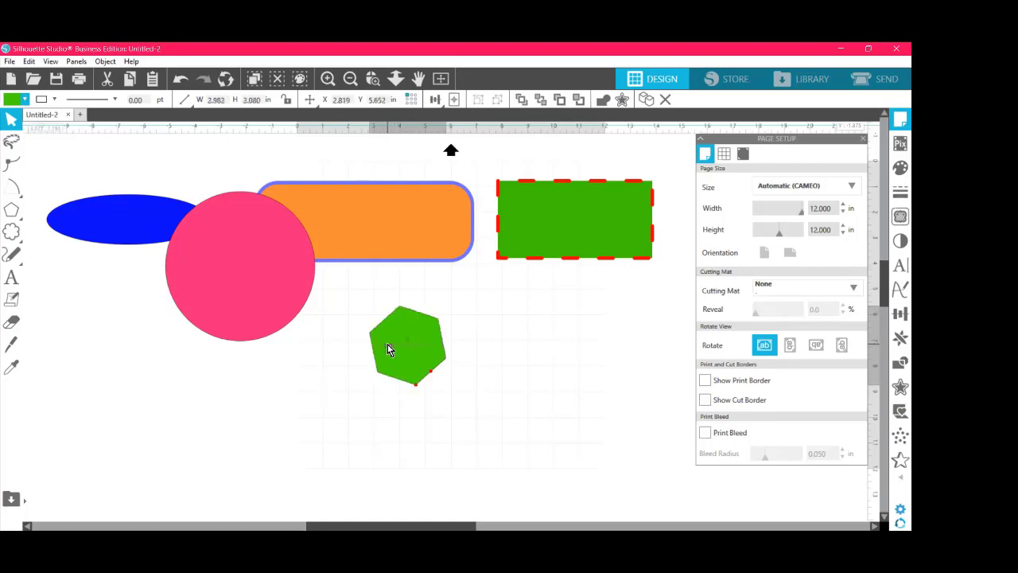
{"action": "mouse_move", "coordinate": [416, 386]}
{"action": "left_mouse_down"}
{"action": "mouse_move", "coordinate": [406, 364]}
{"action": "mouse_move", "coordinate": [422, 399]}
{"action": "left_mouse_up"}
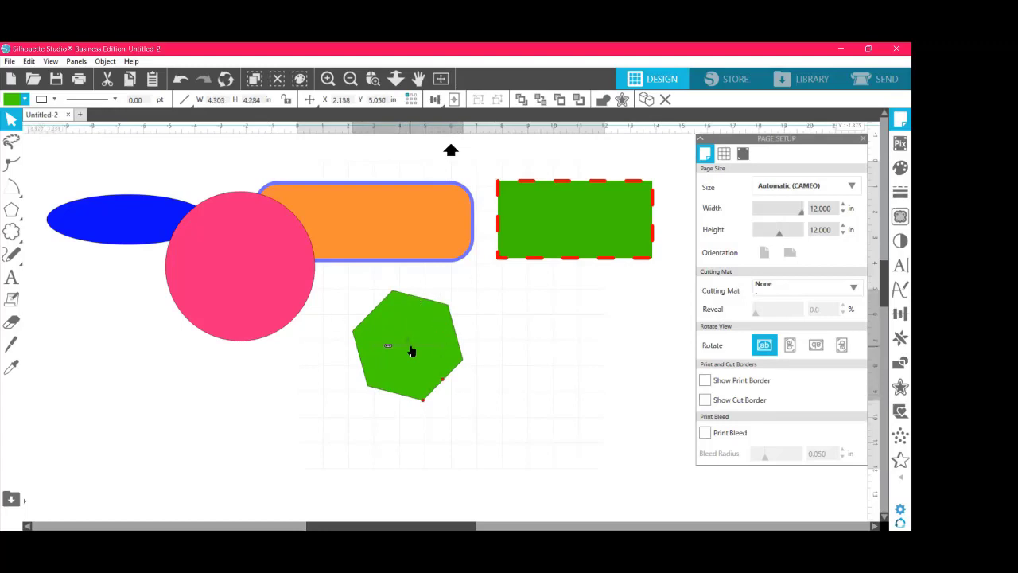
Step: Fill the hexagon with light blue and place it just below the orange rounded rectangle
{"action": "left_click", "coordinate": [13, 100]}
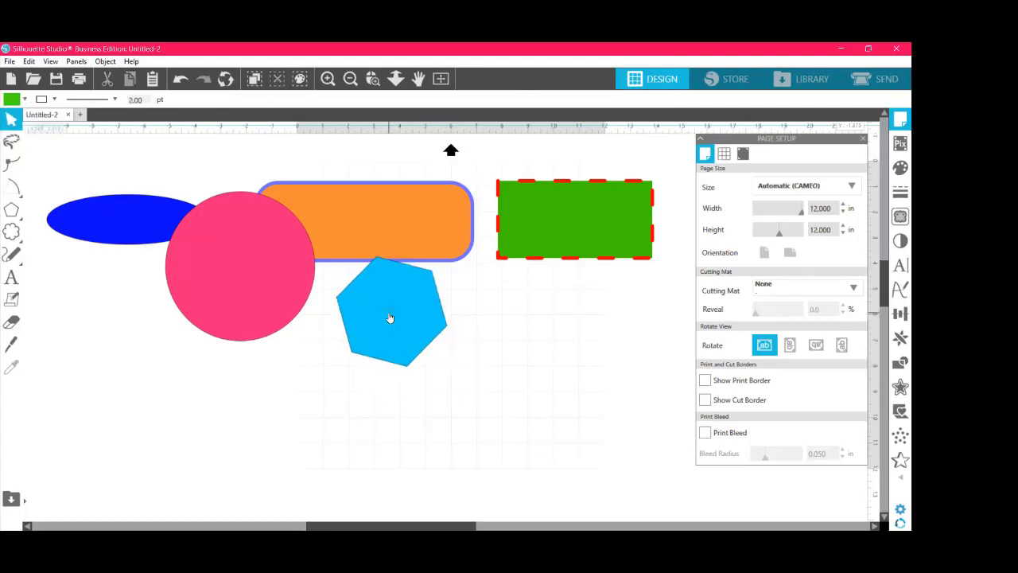
{"action": "left_click_drag", "start_coordinate": [390, 318], "coordinate": [380, 346]}
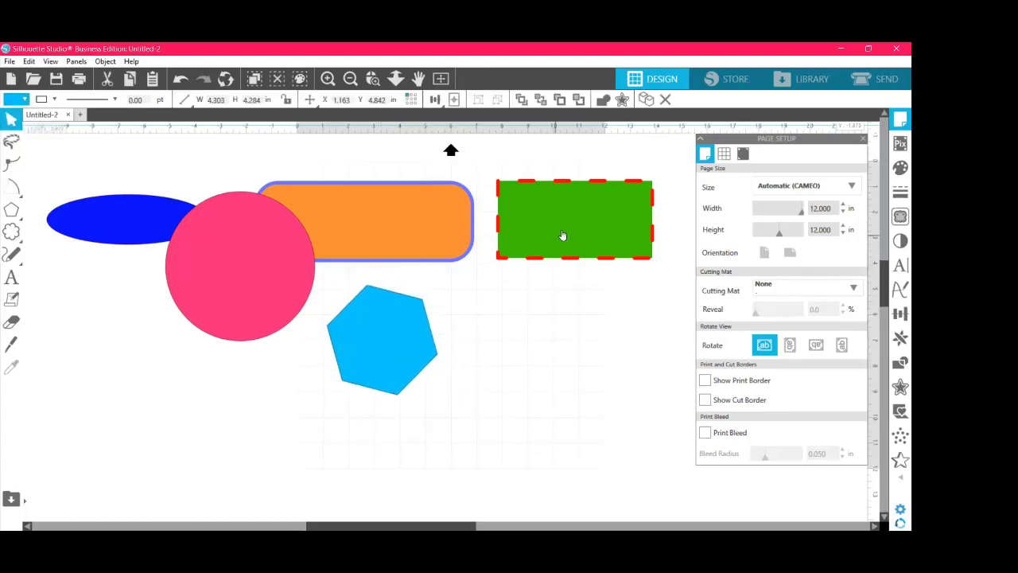
Step: Move the green dashed rectangle partly under the orange rounded rectangle and the pink circle back below the blue ellipse
{"action": "left_click_drag", "start_coordinate": [549, 237], "coordinate": [510, 285]}
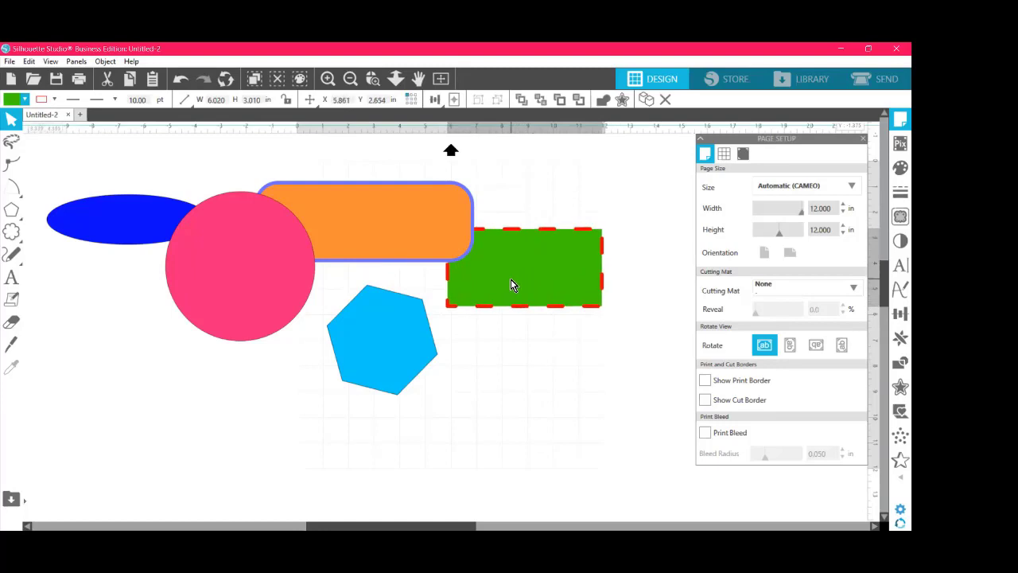
{"action": "key", "text": "Escape"}
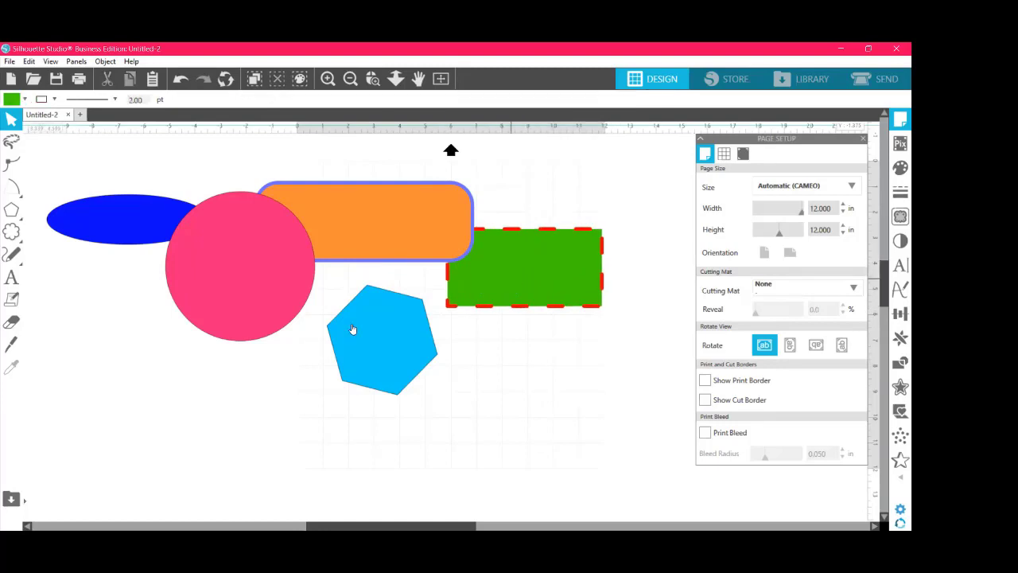
{"action": "left_click_drag", "start_coordinate": [214, 271], "coordinate": [173, 320]}
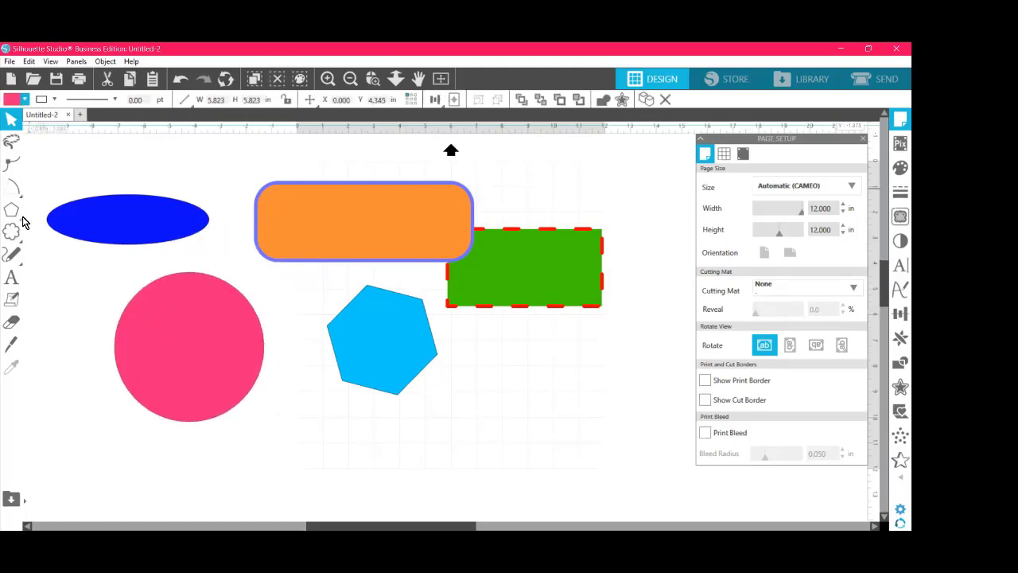
Step: Draw a rectangle about 3.0 by 1.3 in above the blue ellipse and move the orange rounded rectangle up beside it
{"action": "left_click", "coordinate": [12, 186]}
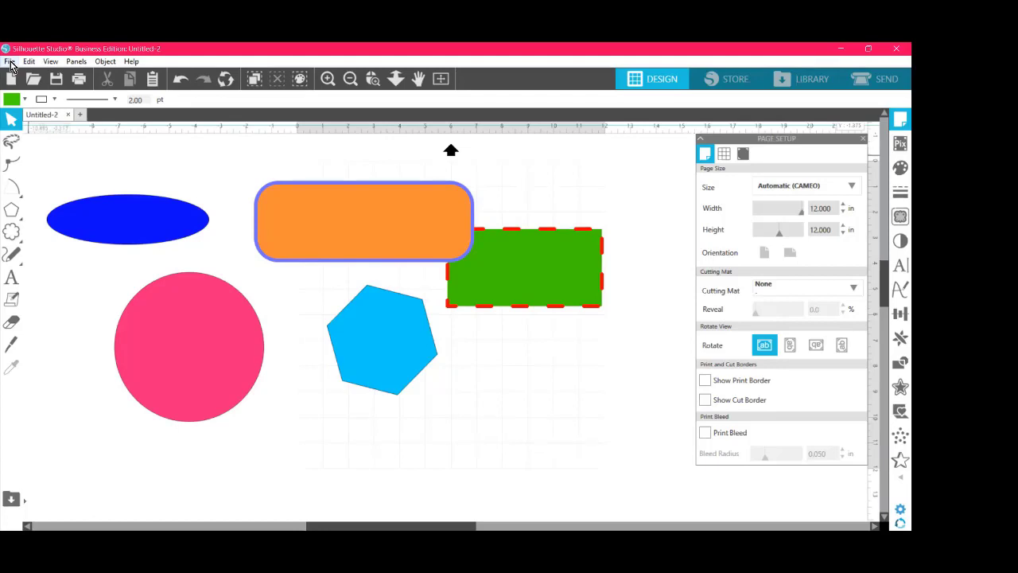
{"action": "left_click", "coordinate": [11, 209]}
{"action": "left_click", "coordinate": [34, 208]}
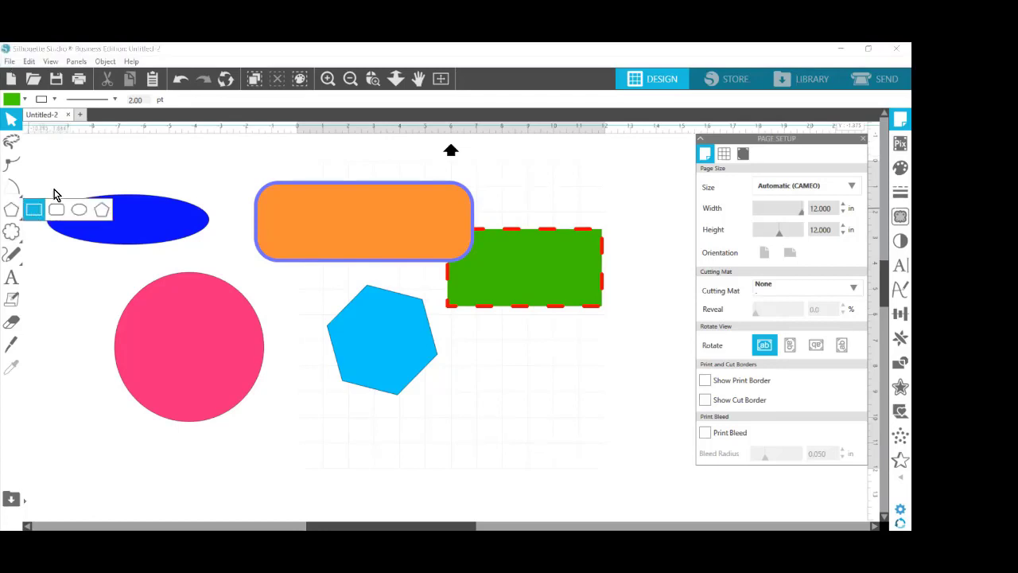
{"action": "left_click_drag", "start_coordinate": [75, 157], "coordinate": [153, 191]}
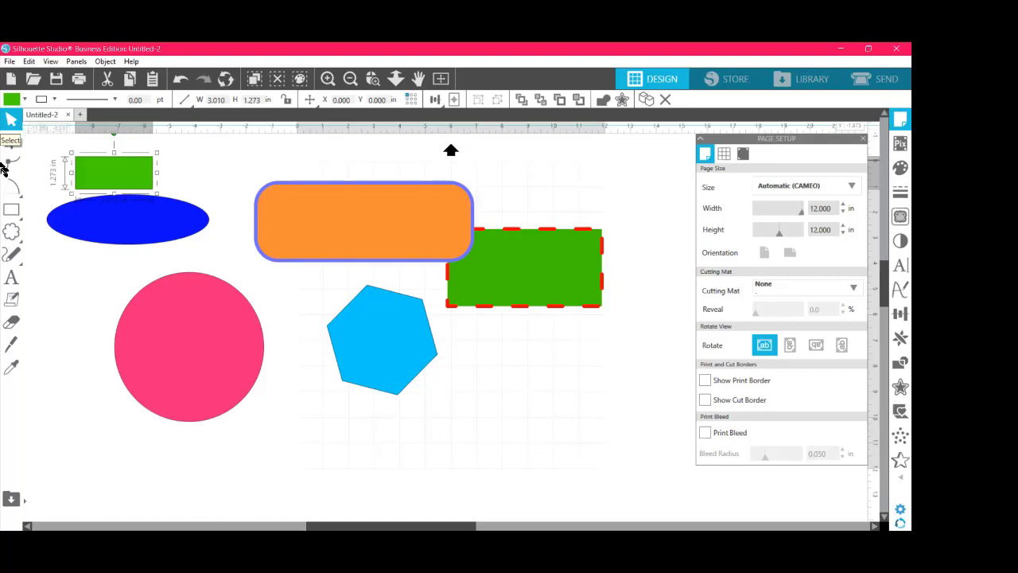
{"action": "left_click_drag", "start_coordinate": [316, 185], "coordinate": [261, 159]}
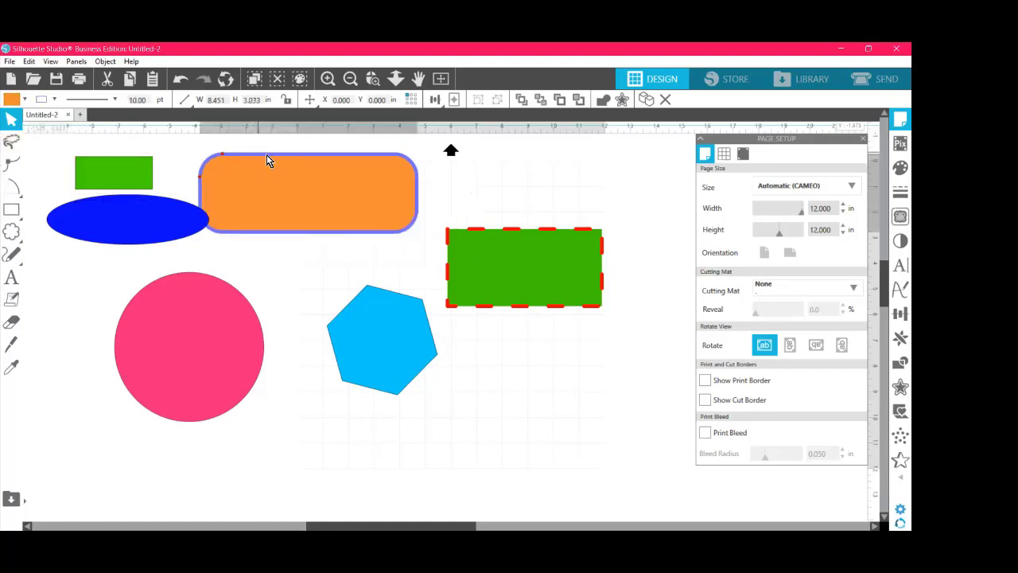
Step: Zoom in on the orange rounded rectangle and the hexagon's surroundings, zoom out, and fit the page to the window
{"action": "scroll", "coordinate": [247, 157], "scroll_direction": "up", "scroll_amount": 4}
{"action": "left_click", "coordinate": [234, 159]}
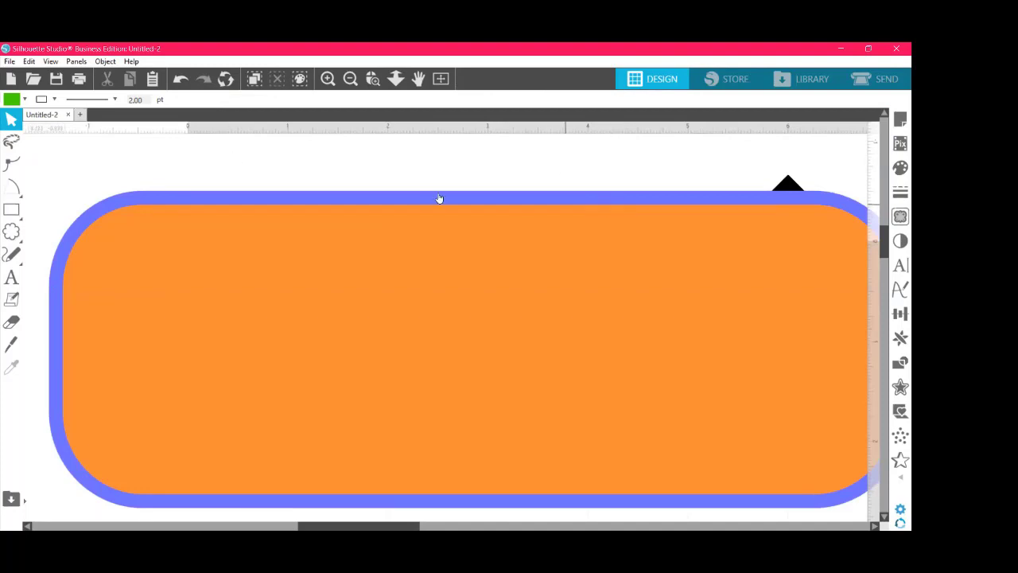
{"action": "left_click", "coordinate": [349, 78]}
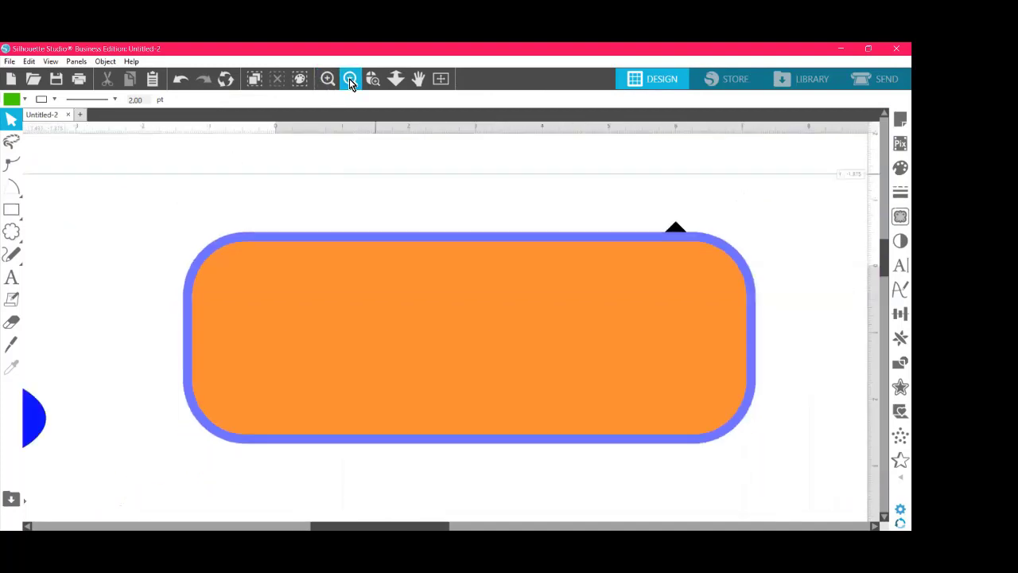
{"action": "left_click", "coordinate": [349, 78]}
{"action": "left_click", "coordinate": [349, 79]}
{"action": "left_click", "coordinate": [349, 79]}
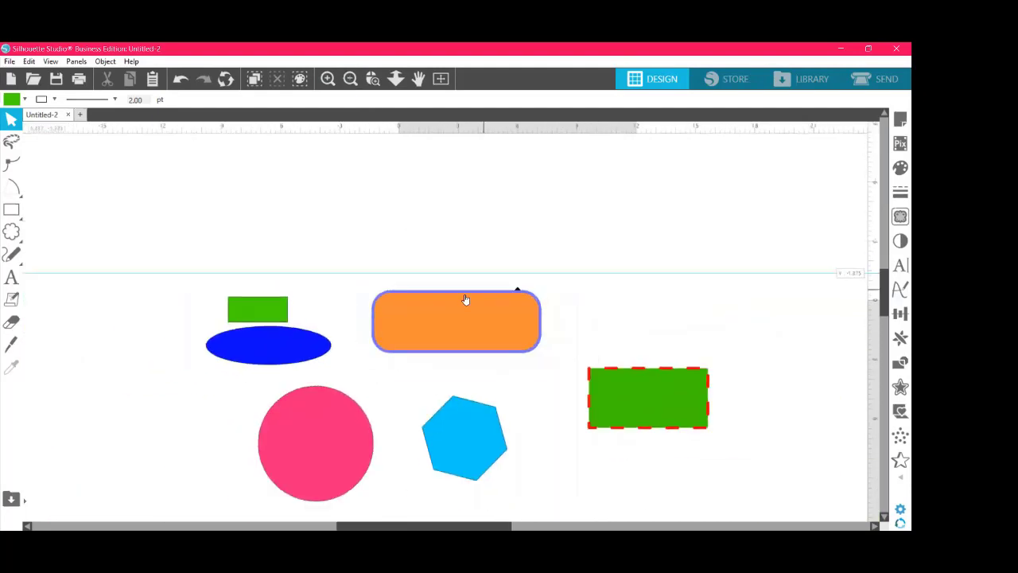
{"action": "left_click", "coordinate": [442, 79]}
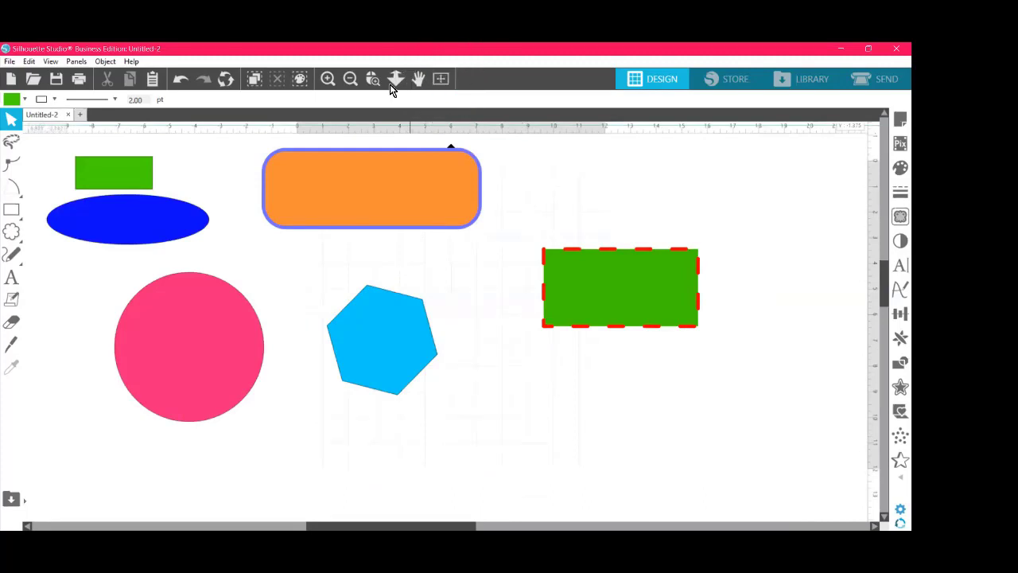
{"action": "left_click", "coordinate": [331, 91]}
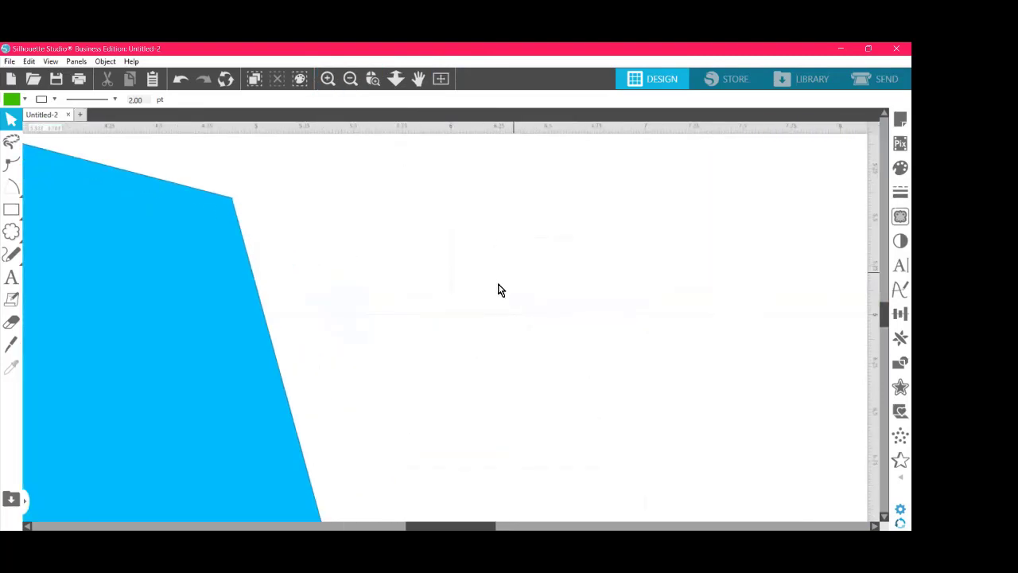
{"action": "left_click", "coordinate": [442, 81]}
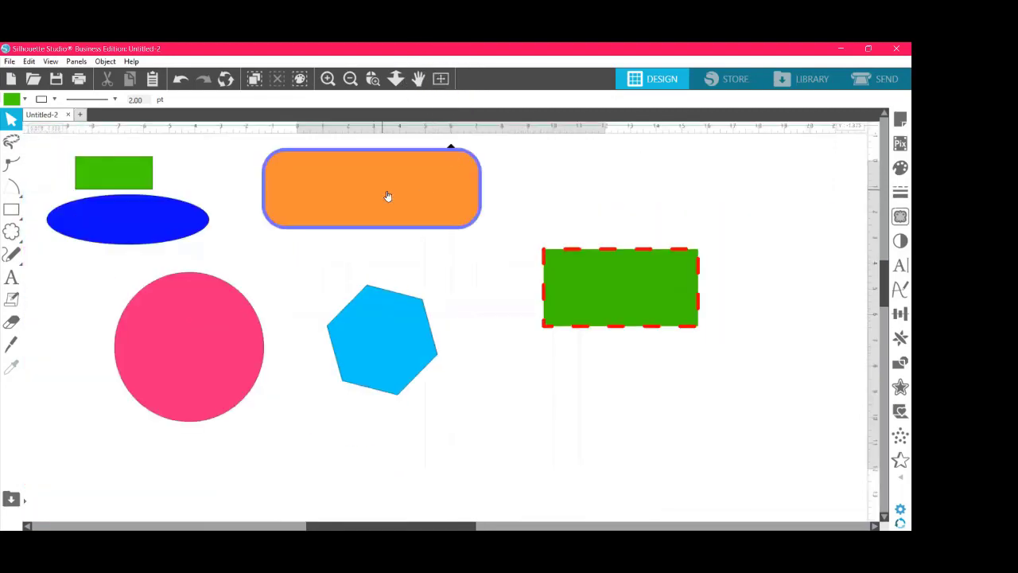
Step: Move the orange rounded rectangle down onto the page and shift the blue ellipse toward it
{"action": "left_click_drag", "start_coordinate": [387, 197], "coordinate": [433, 218]}
{"action": "left_click_drag", "start_coordinate": [166, 216], "coordinate": [233, 215]}
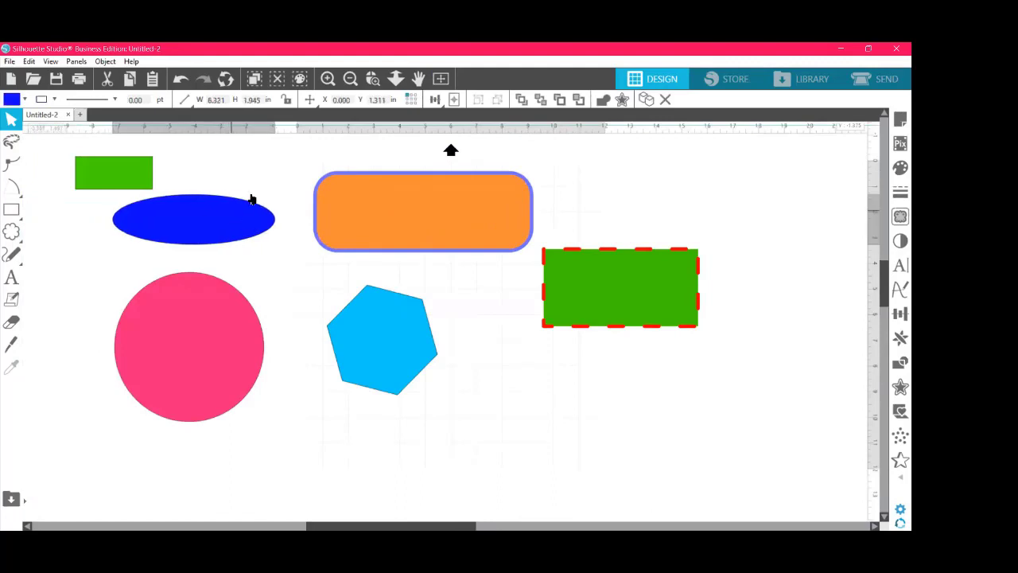
{"action": "left_click", "coordinate": [265, 196]}
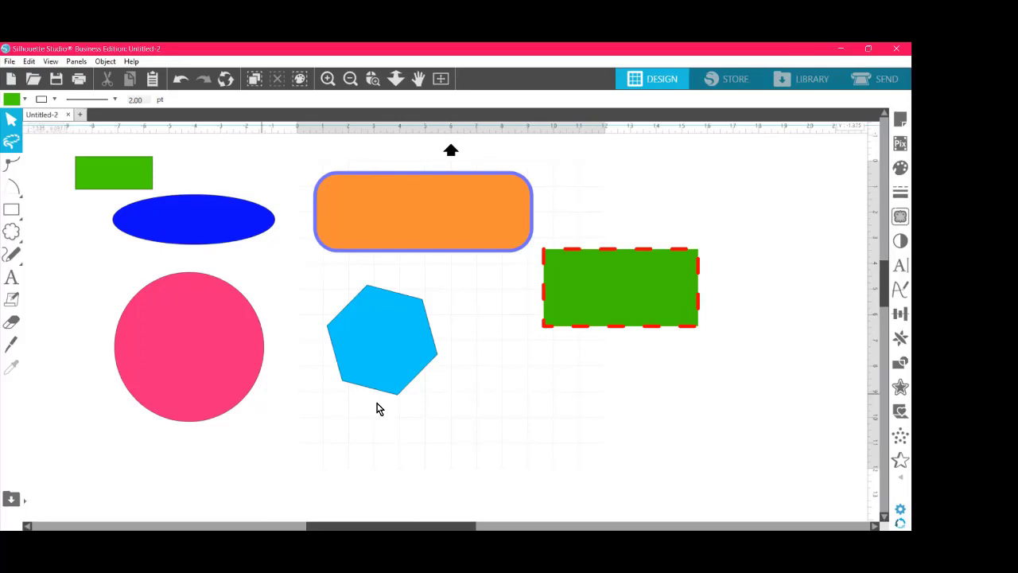
Step: Move the green dashed rectangle down so it sits beside the light blue hexagon
{"action": "left_click", "coordinate": [384, 381]}
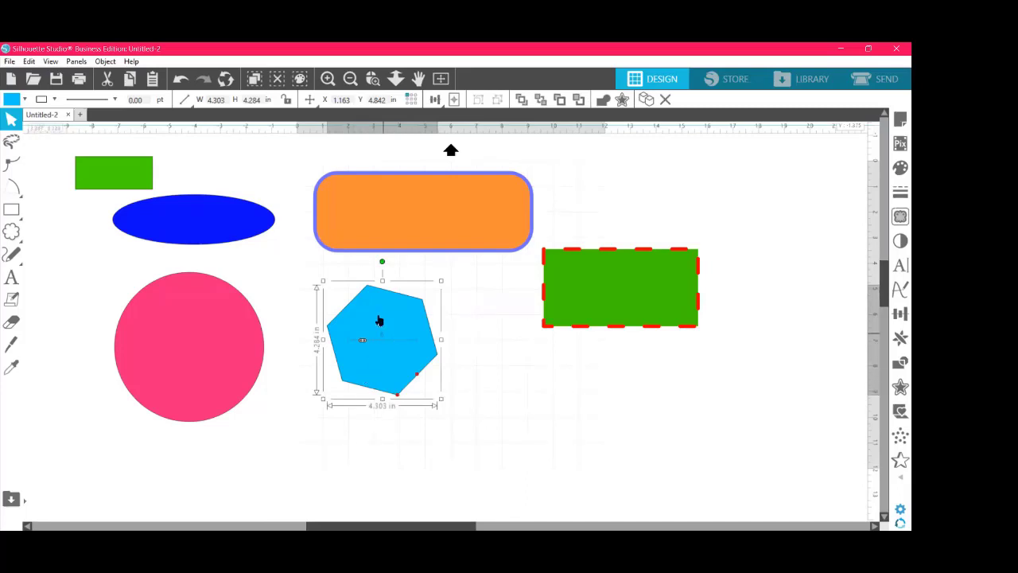
{"action": "key", "text": "Escape"}
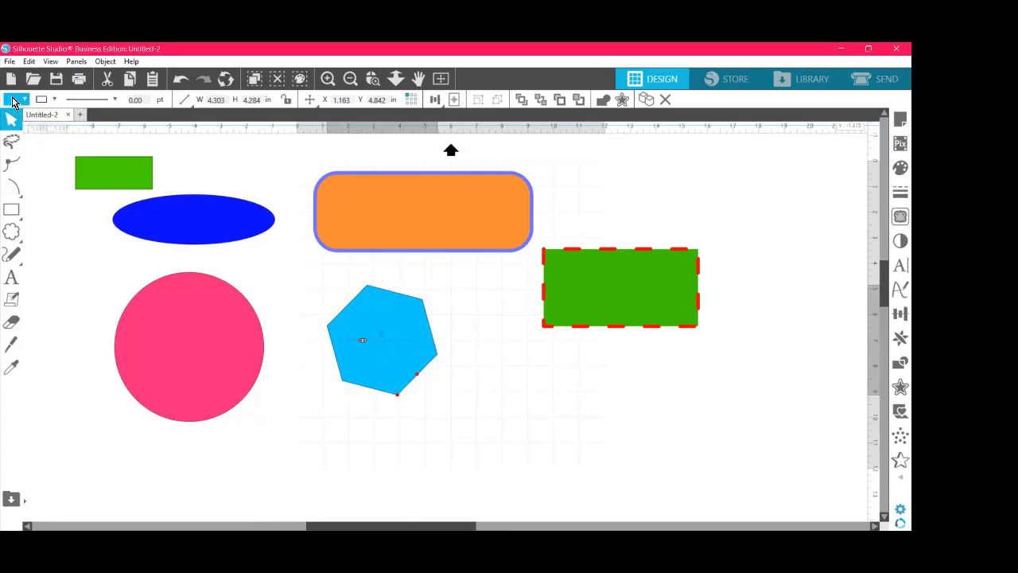
{"action": "left_click_drag", "start_coordinate": [596, 293], "coordinate": [575, 347]}
{"action": "left_click", "coordinate": [473, 331]}
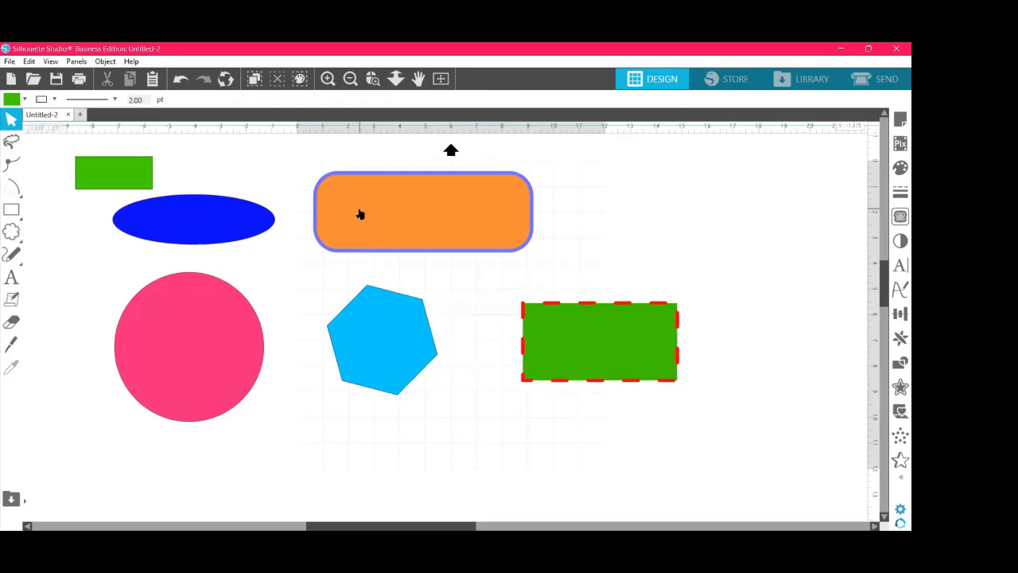
Step: Stretch the blue ellipse to about 3.3 in tall and move it and the pink circle down to space them apart
{"action": "left_click", "coordinate": [222, 230]}
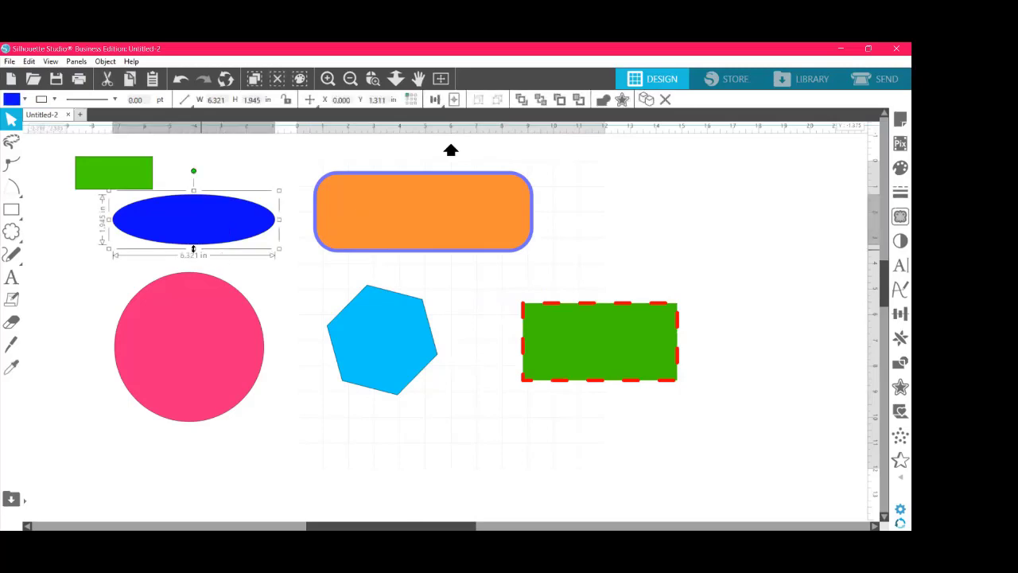
{"action": "left_click_drag", "start_coordinate": [193, 249], "coordinate": [193, 284]}
{"action": "left_click_drag", "start_coordinate": [189, 341], "coordinate": [179, 428]}
{"action": "left_click_drag", "start_coordinate": [193, 252], "coordinate": [196, 277]}
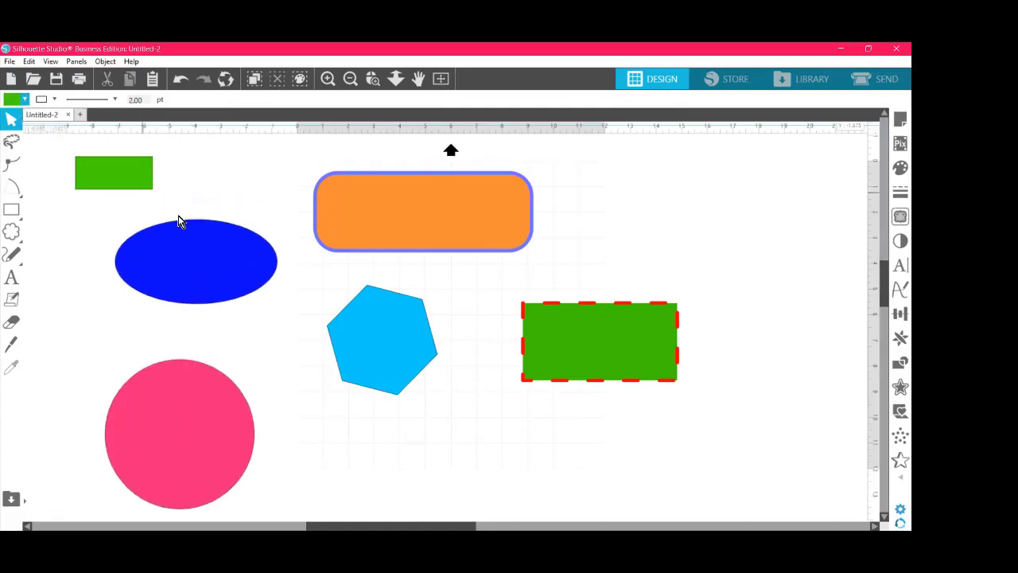
Step: Fill the blue ellipse with the black-and-white checkerboard pattern
{"action": "left_click", "coordinate": [186, 246]}
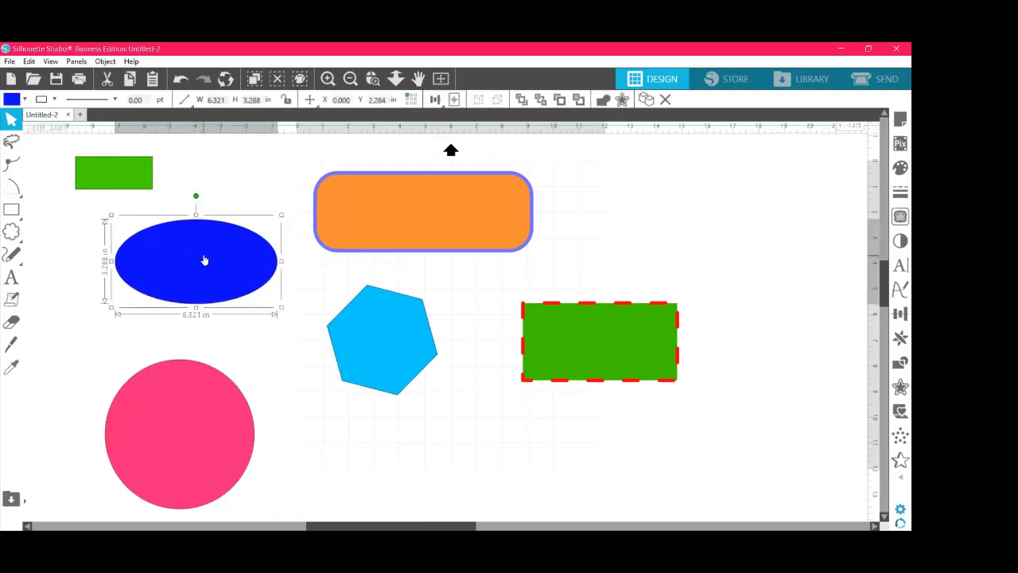
{"action": "left_click", "coordinate": [899, 173]}
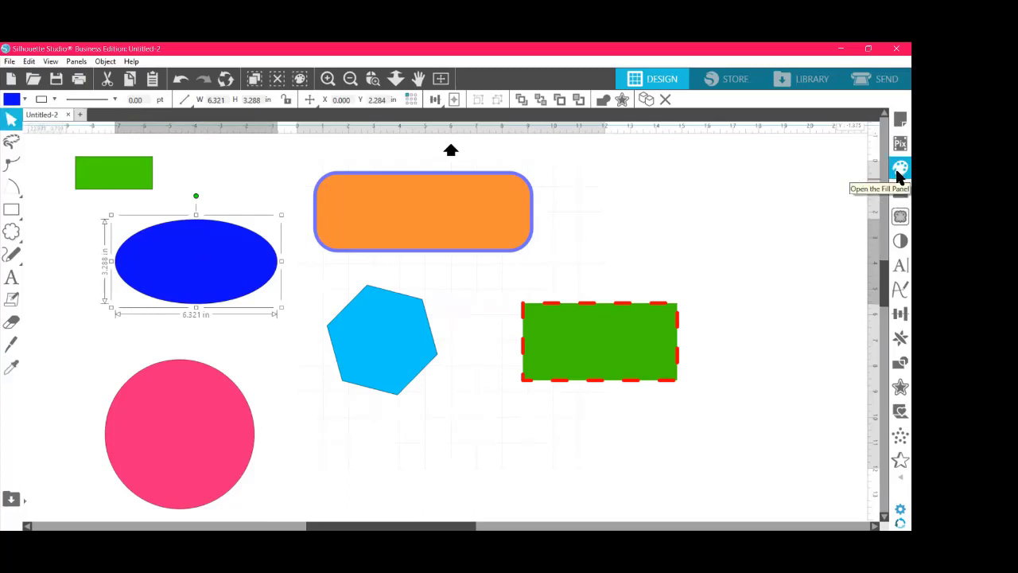
{"action": "key", "text": "ctrl"}
{"action": "key", "text": "ctrl"}
{"action": "key", "text": "ctrl"}
{"action": "key", "text": "ctrl"}
{"action": "key", "text": "ctrl"}
{"action": "key", "text": "ctrl"}
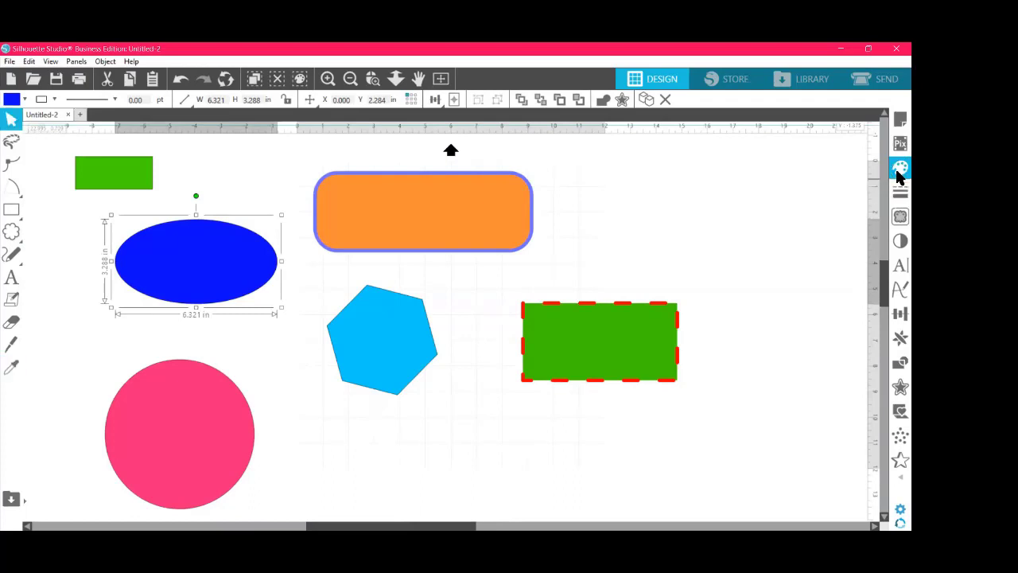
{"action": "left_click", "coordinate": [897, 170]}
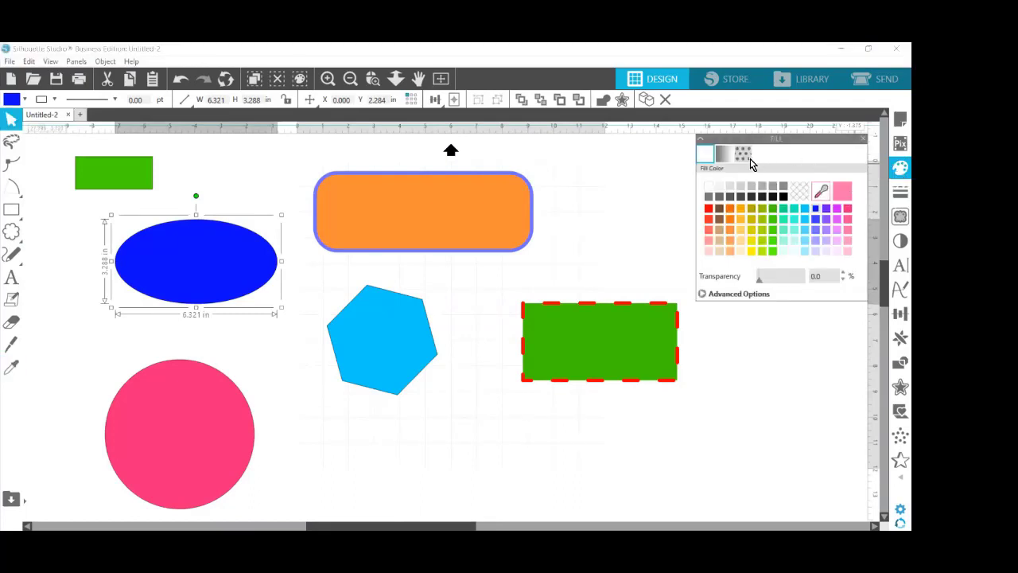
{"action": "key", "text": "ctrl"}
{"action": "left_click", "coordinate": [703, 158]}
{"action": "key", "text": "ctrl"}
{"action": "key", "text": "ctrl"}
{"action": "left_click", "coordinate": [744, 153]}
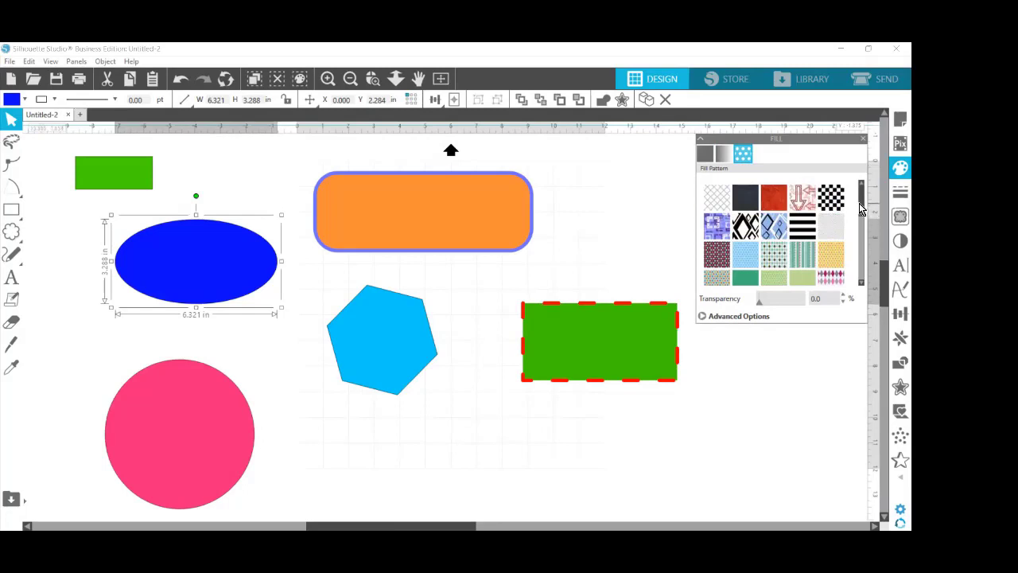
{"action": "mouse_move", "coordinate": [860, 205]}
{"action": "left_mouse_down"}
{"action": "mouse_move", "coordinate": [852, 295]}
{"action": "mouse_move", "coordinate": [862, 190]}
{"action": "left_mouse_up"}
{"action": "left_click", "coordinate": [831, 198]}
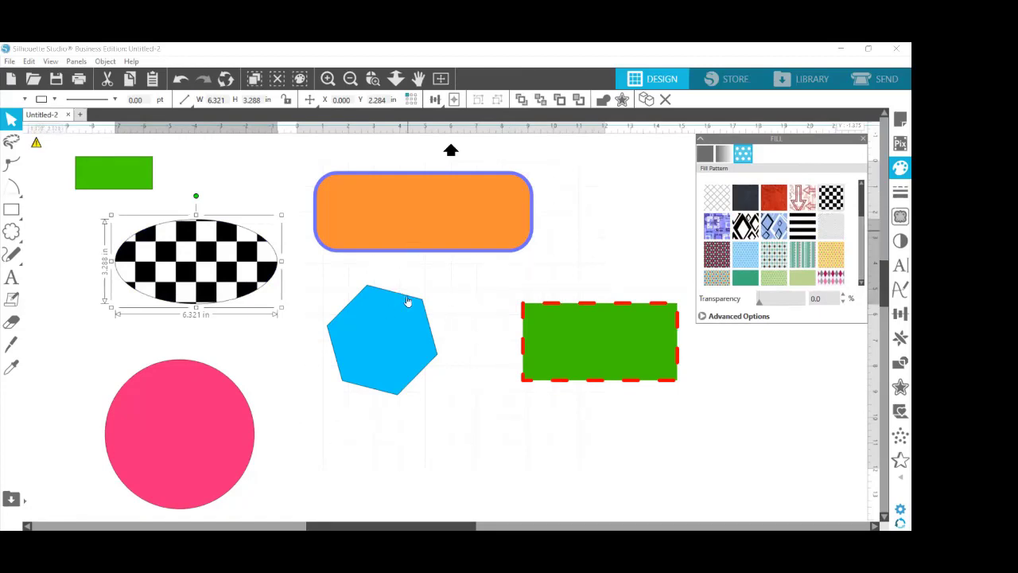
Step: Move the light blue hexagon up closer to the orange rounded rectangle and keep it selected
{"action": "left_click_drag", "start_coordinate": [390, 332], "coordinate": [397, 314]}
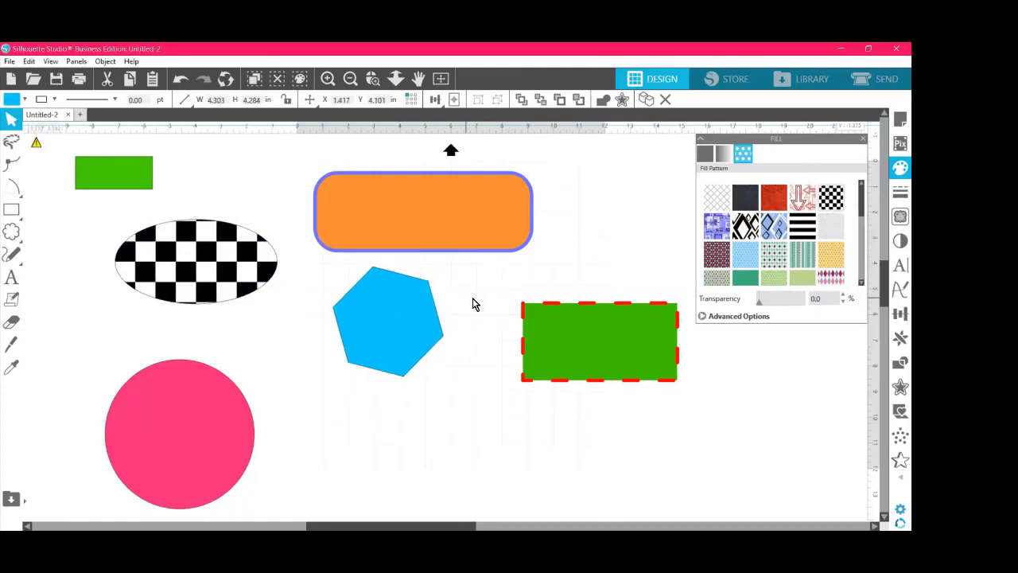
{"action": "left_click", "coordinate": [472, 302]}
{"action": "left_click", "coordinate": [380, 325]}
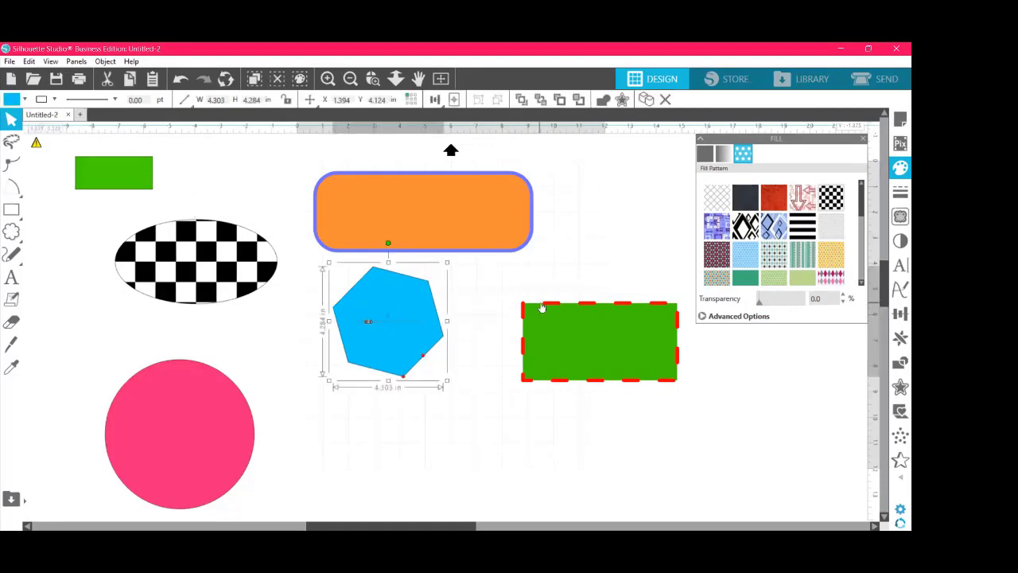
Step: Fill the hexagon with a multicolour striped gradient that includes black and white bands
{"action": "left_click", "coordinate": [752, 152]}
{"action": "left_click", "coordinate": [898, 171]}
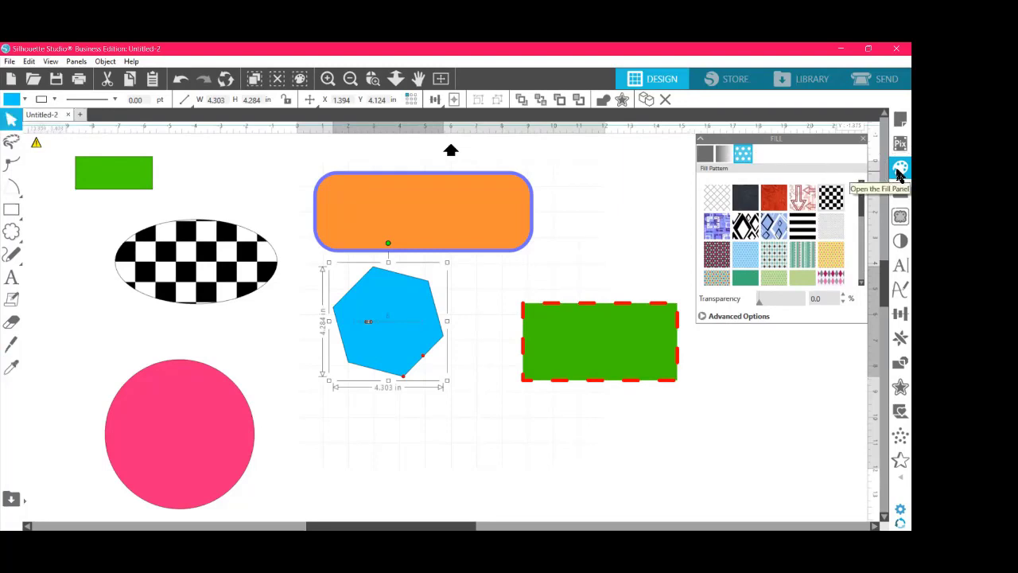
{"action": "left_click", "coordinate": [722, 155]}
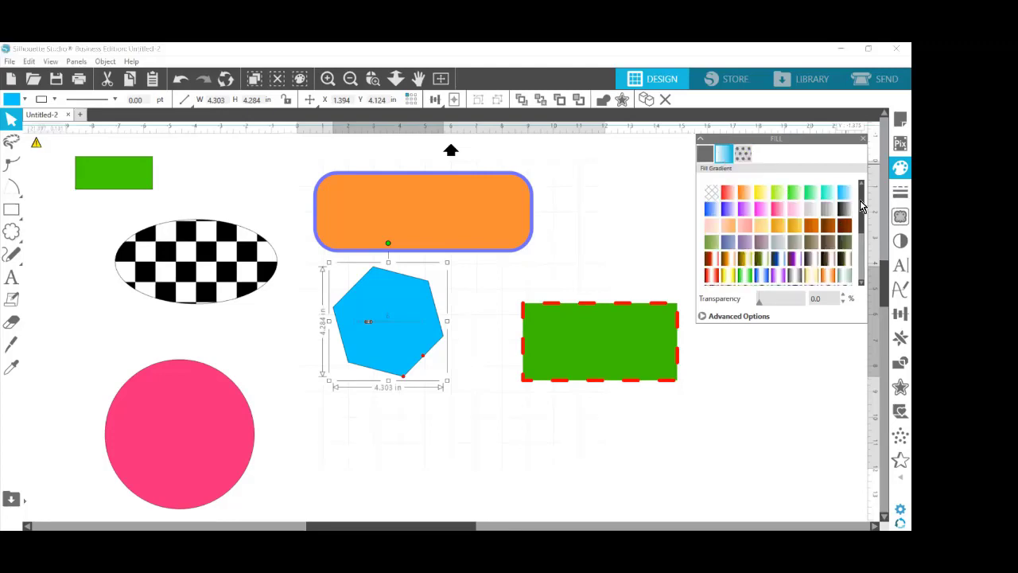
{"action": "left_click_drag", "start_coordinate": [865, 203], "coordinate": [865, 237]}
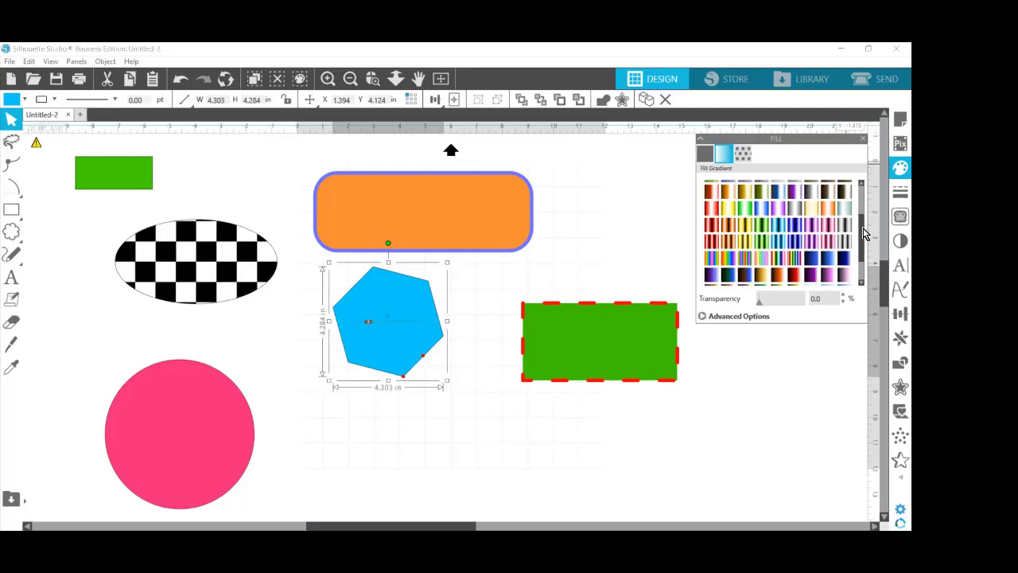
{"action": "scroll", "coordinate": [865, 232], "scroll_direction": "up", "scroll_amount": 5}
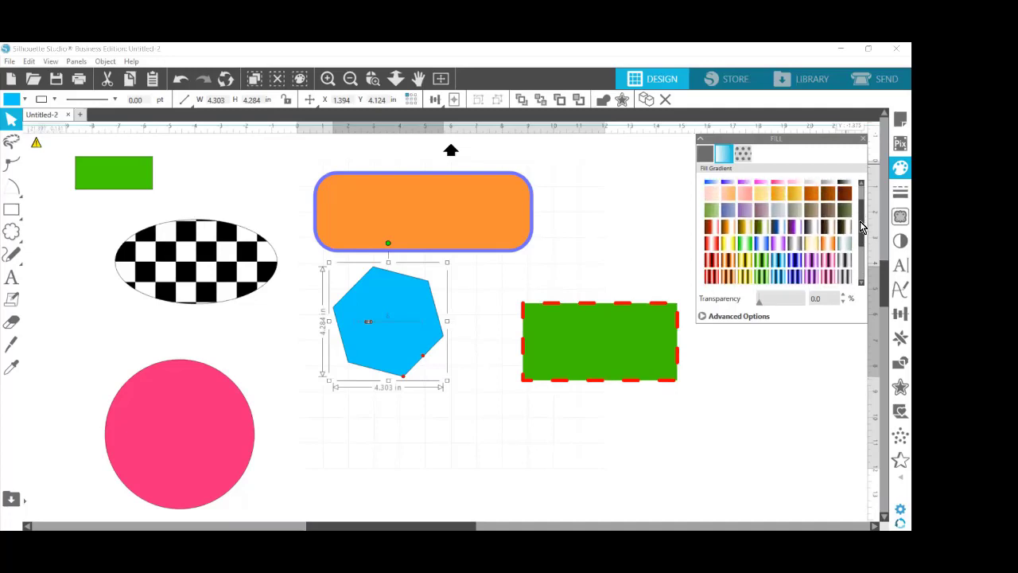
{"action": "scroll", "coordinate": [863, 227], "scroll_direction": "down", "scroll_amount": 5}
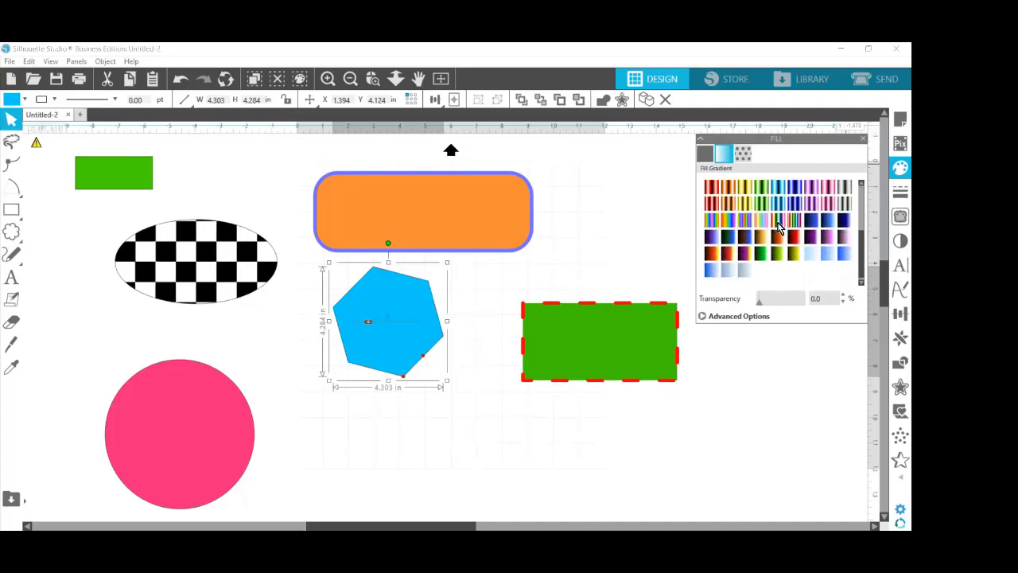
{"action": "left_click", "coordinate": [778, 226]}
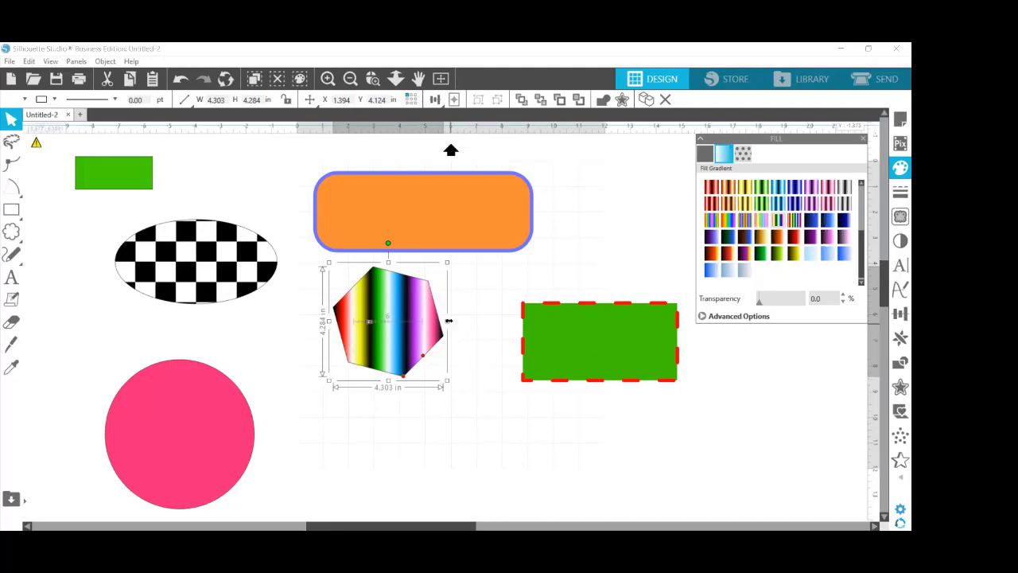
Step: Stretch the gradient hexagon to about 6.8 in wide and move it down toward the page's left edge
{"action": "left_click_drag", "start_coordinate": [448, 320], "coordinate": [511, 323]}
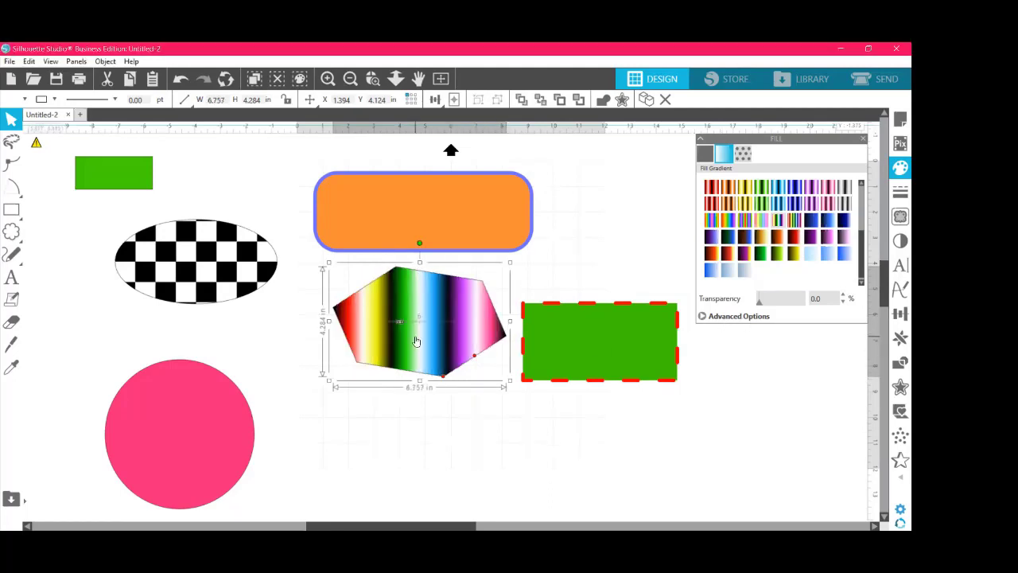
{"action": "left_click_drag", "start_coordinate": [411, 341], "coordinate": [391, 354]}
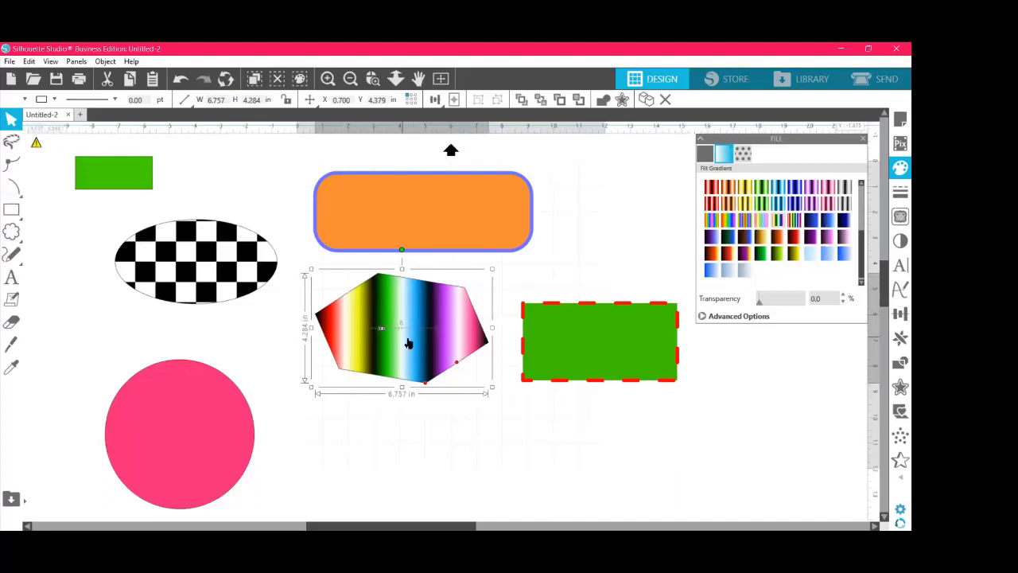
{"action": "left_click_drag", "start_coordinate": [407, 342], "coordinate": [385, 359]}
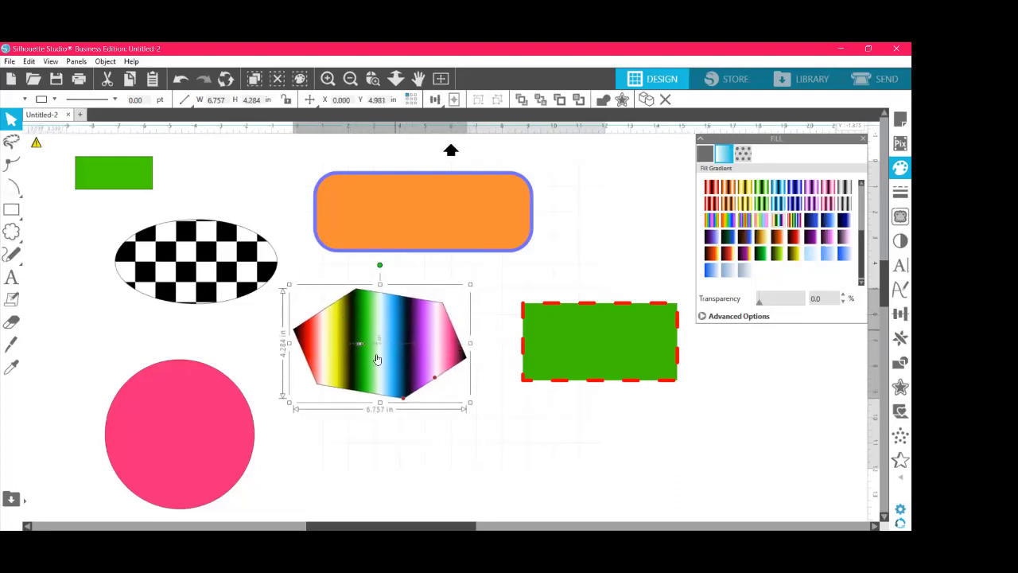
{"action": "mouse_move", "coordinate": [398, 357]}
{"action": "left_mouse_down"}
{"action": "mouse_move", "coordinate": [376, 360]}
{"action": "mouse_move", "coordinate": [383, 350]}
{"action": "left_mouse_up"}
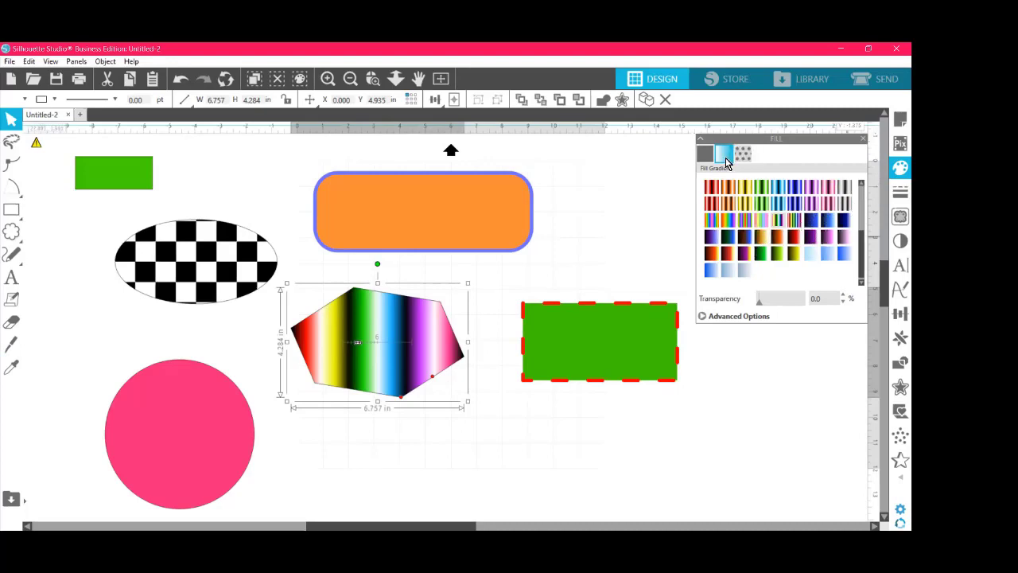
Step: View the pattern fills available for the orange rounded rectangle, then deselect it
{"action": "left_click", "coordinate": [419, 206]}
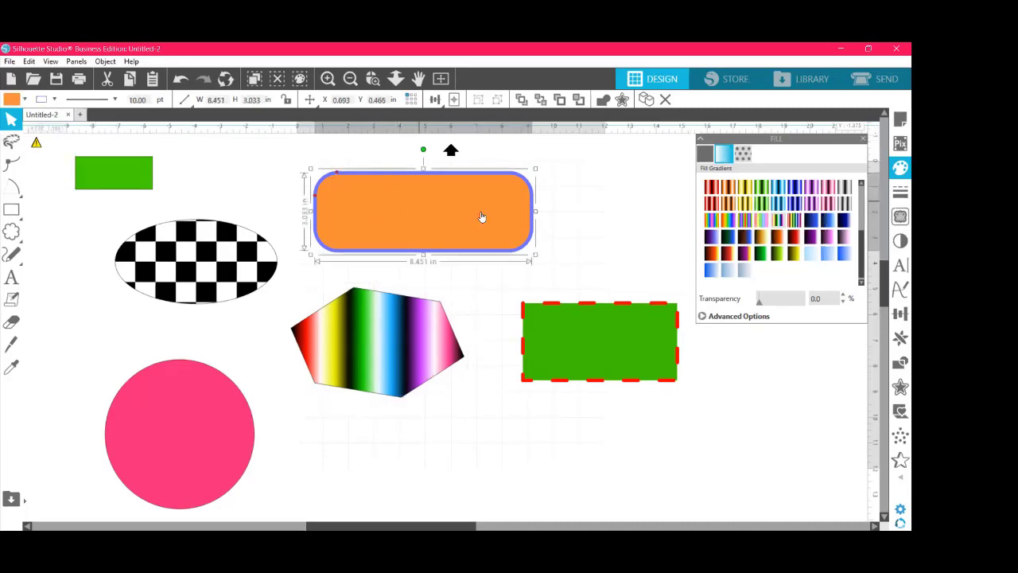
{"action": "key", "text": "i"}
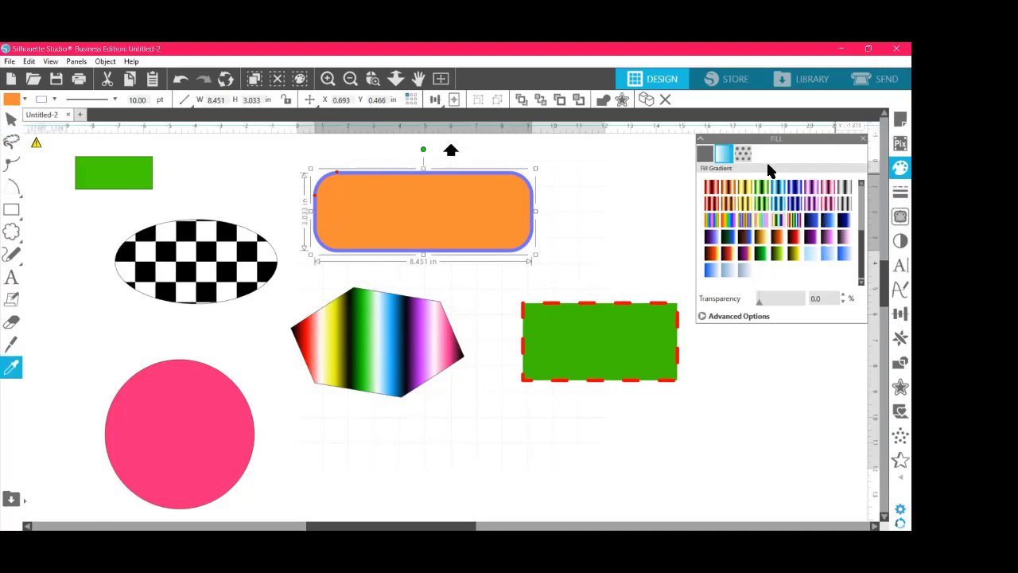
{"action": "left_click", "coordinate": [745, 156]}
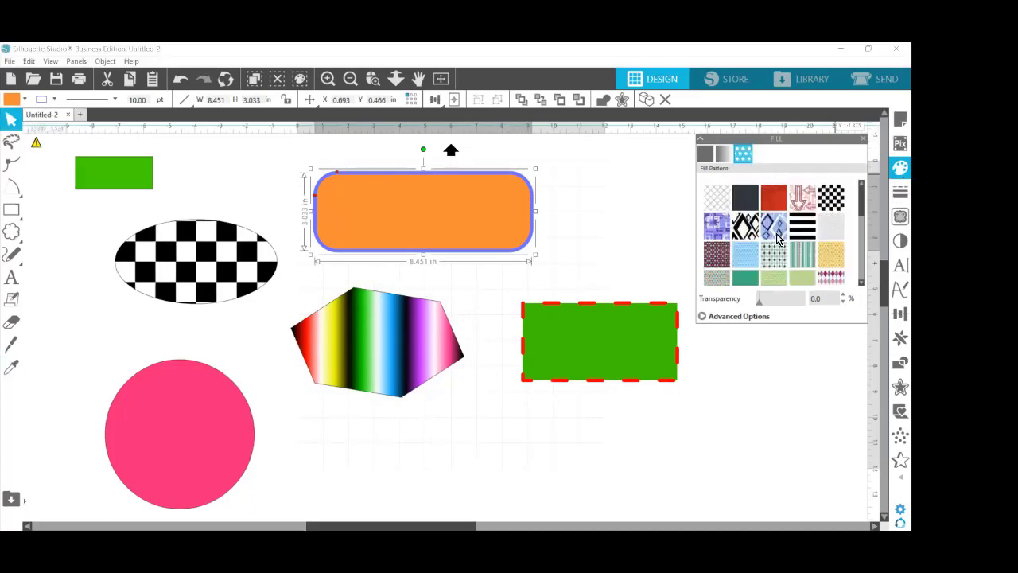
{"action": "left_click", "coordinate": [627, 196]}
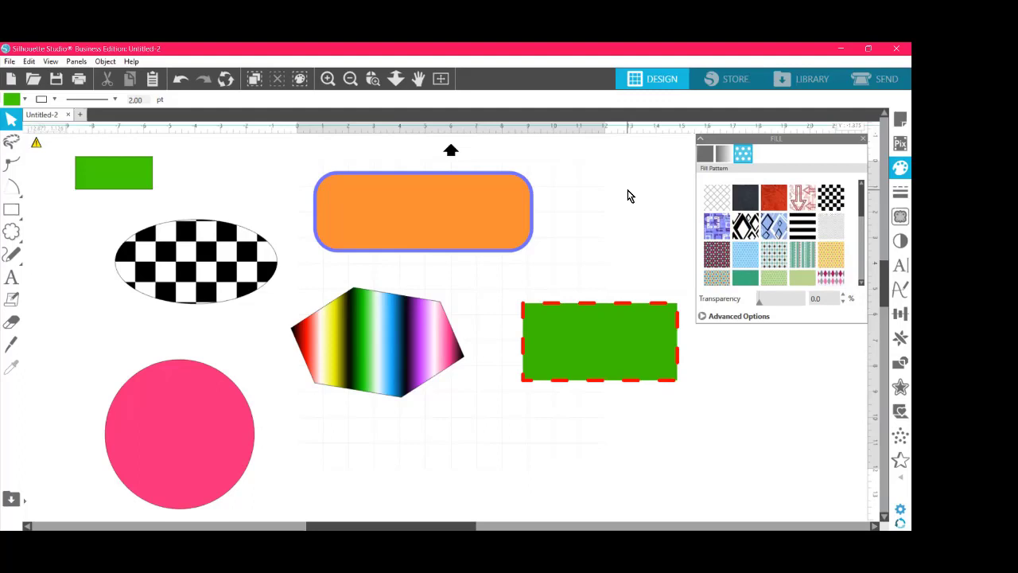
{"action": "left_click", "coordinate": [9, 62]}
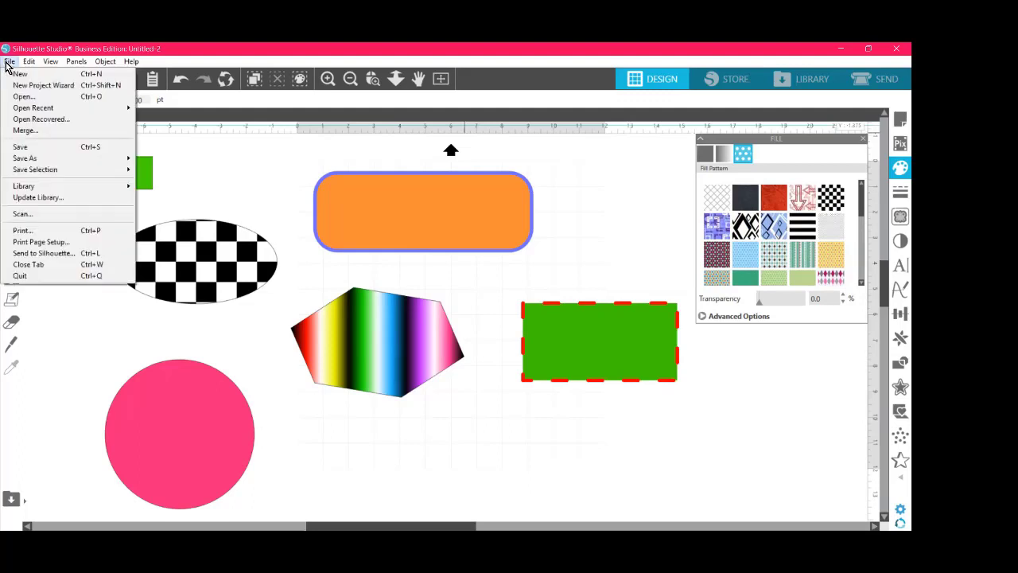
{"action": "left_click", "coordinate": [899, 119]}
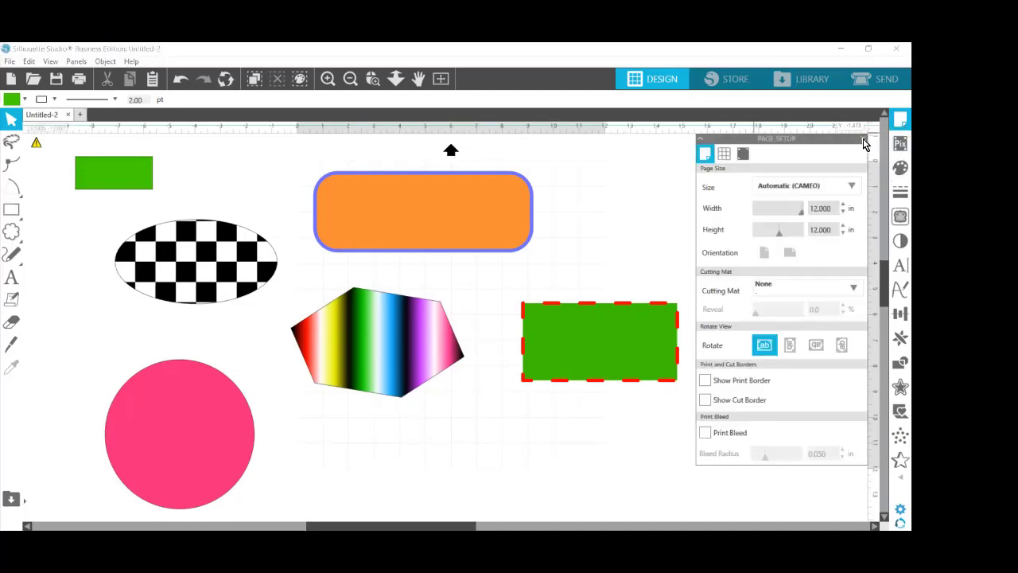
{"action": "left_click", "coordinate": [863, 139]}
Step: Review the Tools section of the preferences, shifting the window aside, and close the preferences
{"action": "left_click", "coordinate": [27, 61]}
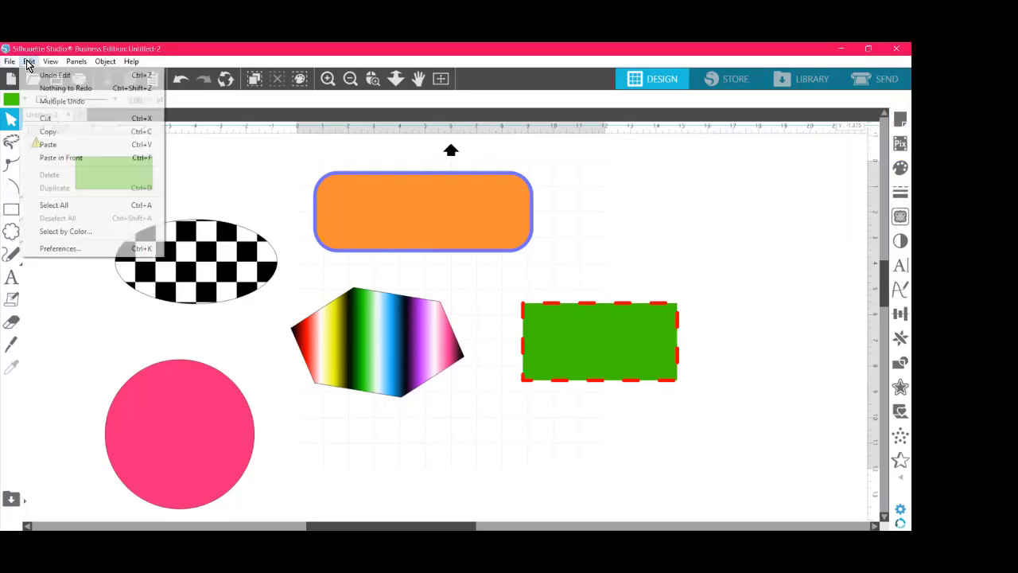
{"action": "left_click", "coordinate": [56, 250]}
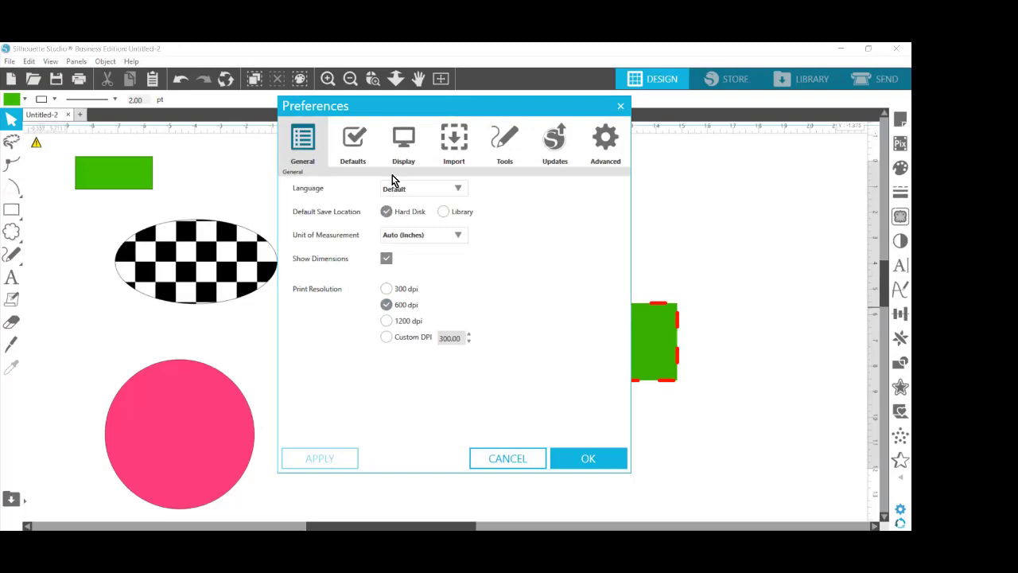
{"action": "left_click", "coordinate": [502, 147]}
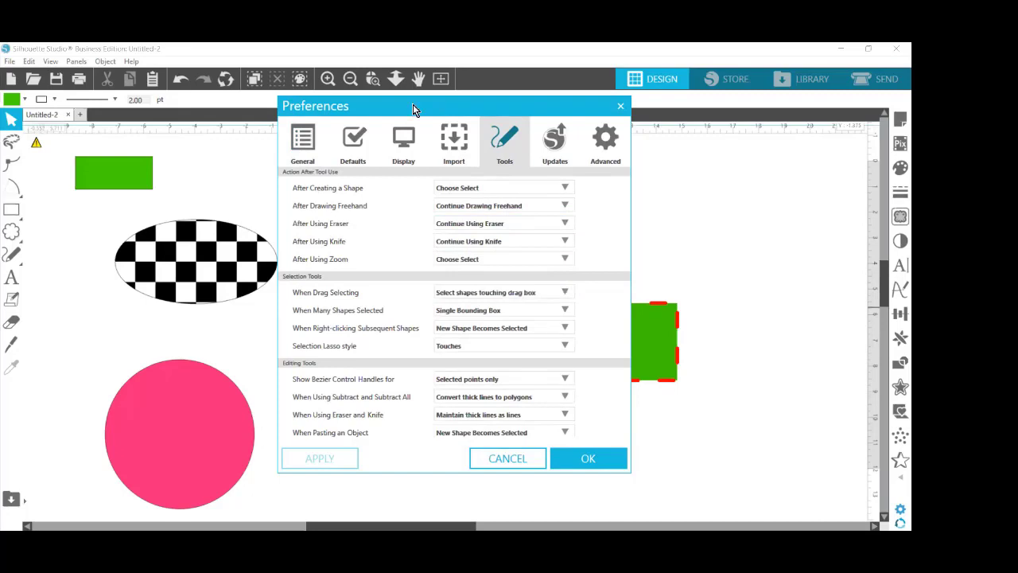
{"action": "left_click_drag", "start_coordinate": [413, 104], "coordinate": [500, 85]}
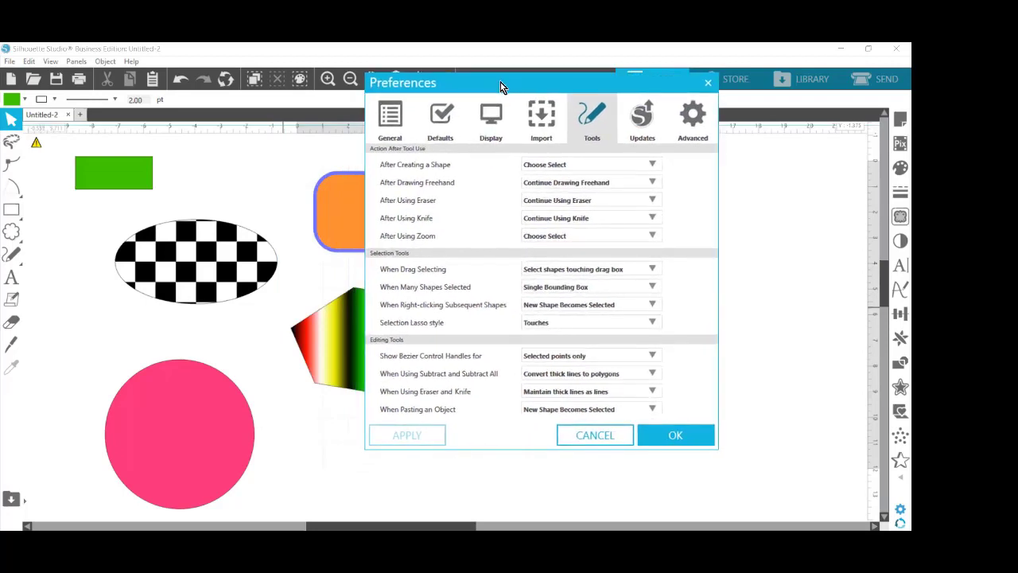
{"action": "left_click", "coordinate": [711, 85]}
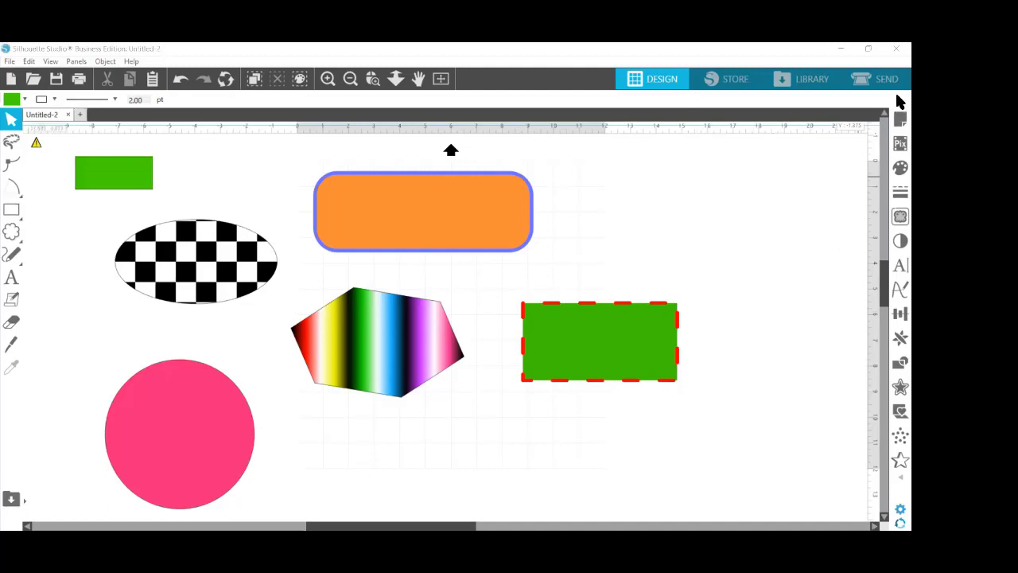
Step: Reopen the Tools section of the preferences and shift the window up over the canvas
{"action": "left_click", "coordinate": [892, 120]}
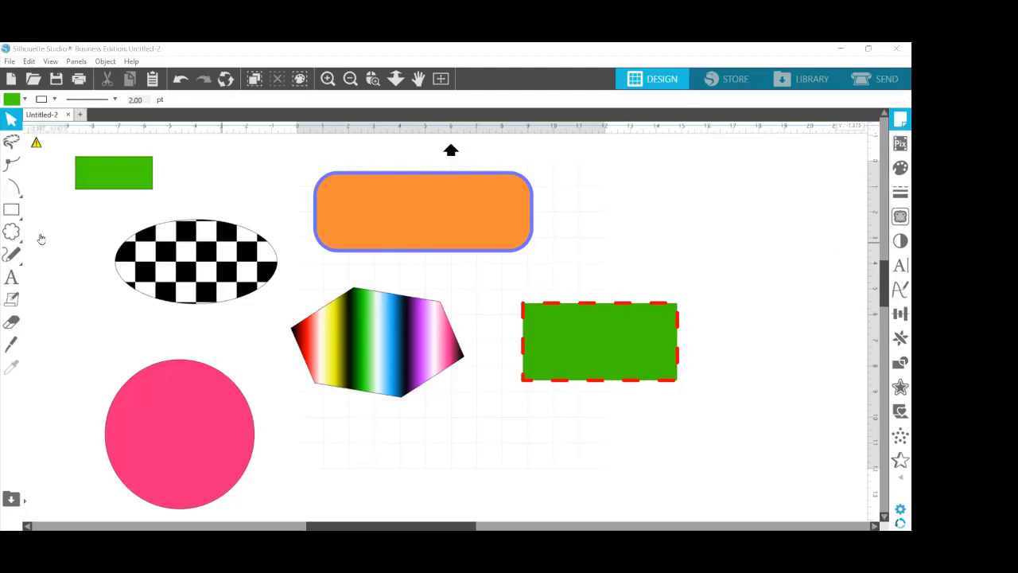
{"action": "left_click", "coordinate": [32, 63]}
{"action": "left_click", "coordinate": [33, 61]}
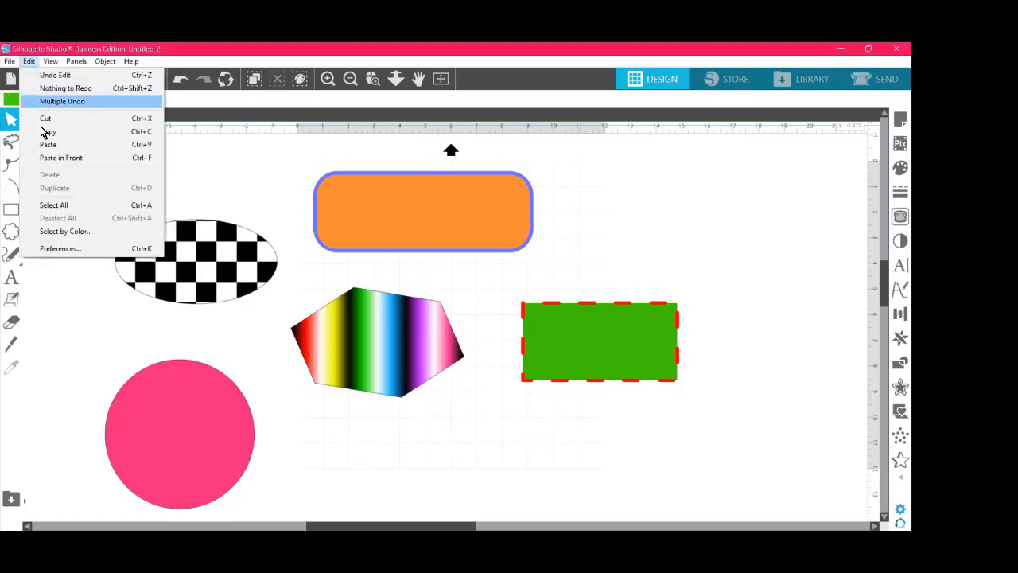
{"action": "left_click", "coordinate": [65, 251]}
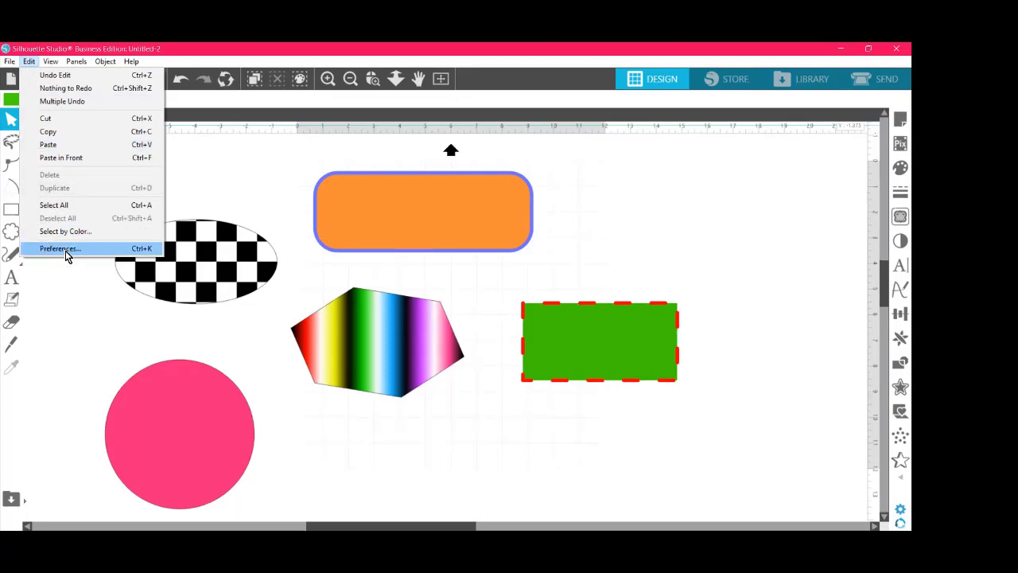
{"action": "left_click", "coordinate": [66, 250]}
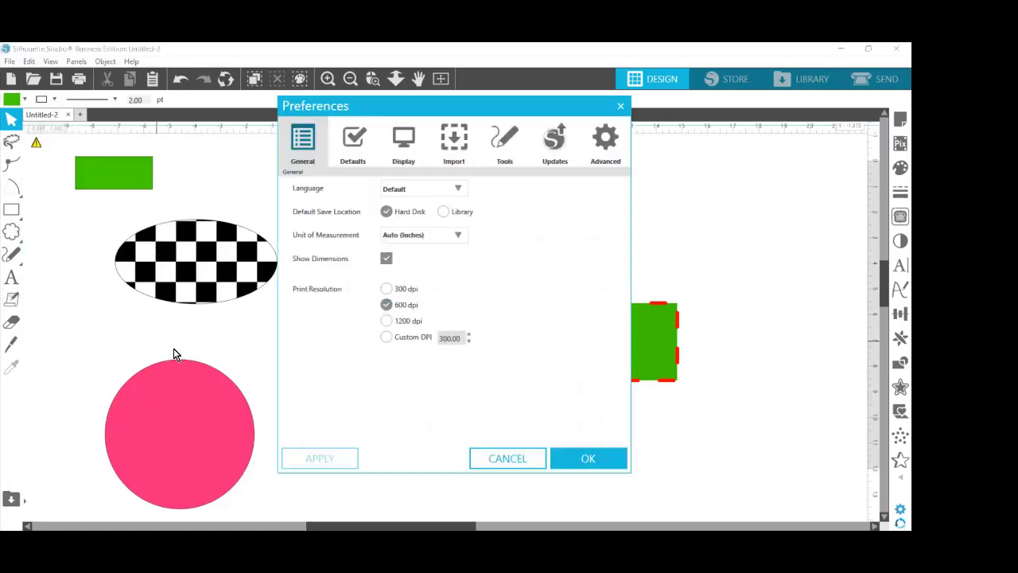
{"action": "left_click", "coordinate": [507, 151]}
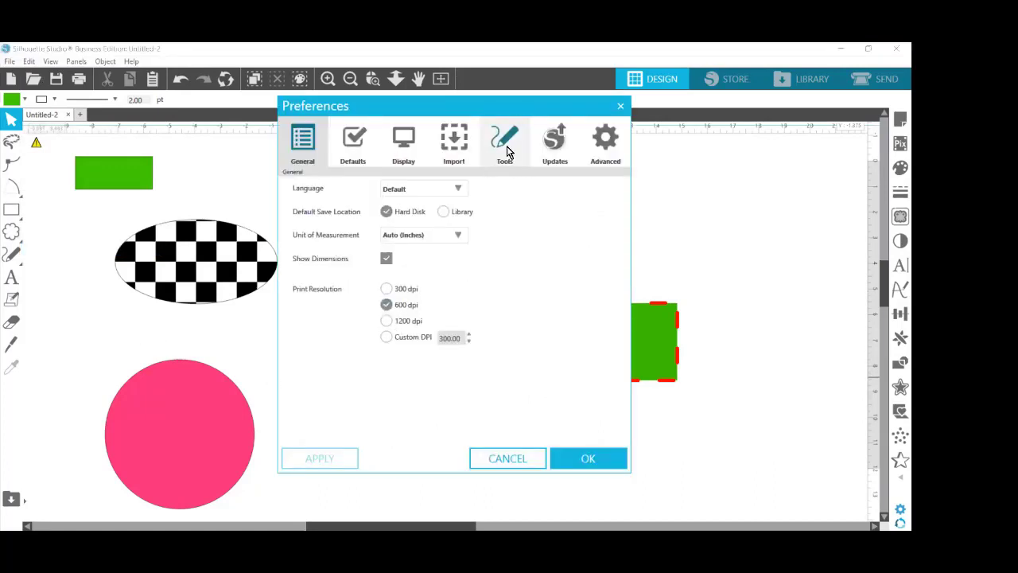
{"action": "left_click", "coordinate": [507, 151]}
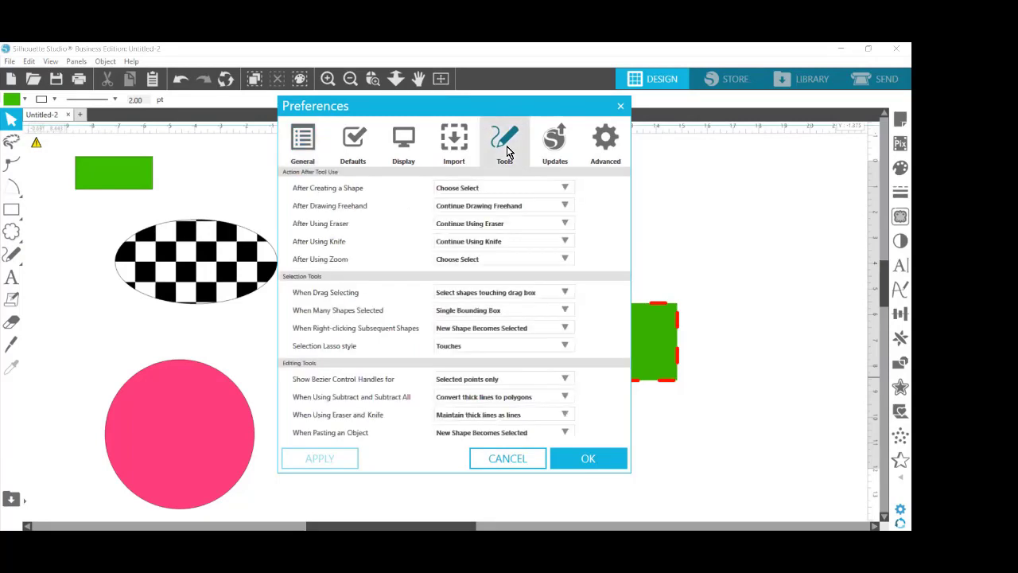
{"action": "left_click_drag", "start_coordinate": [442, 106], "coordinate": [385, 53]}
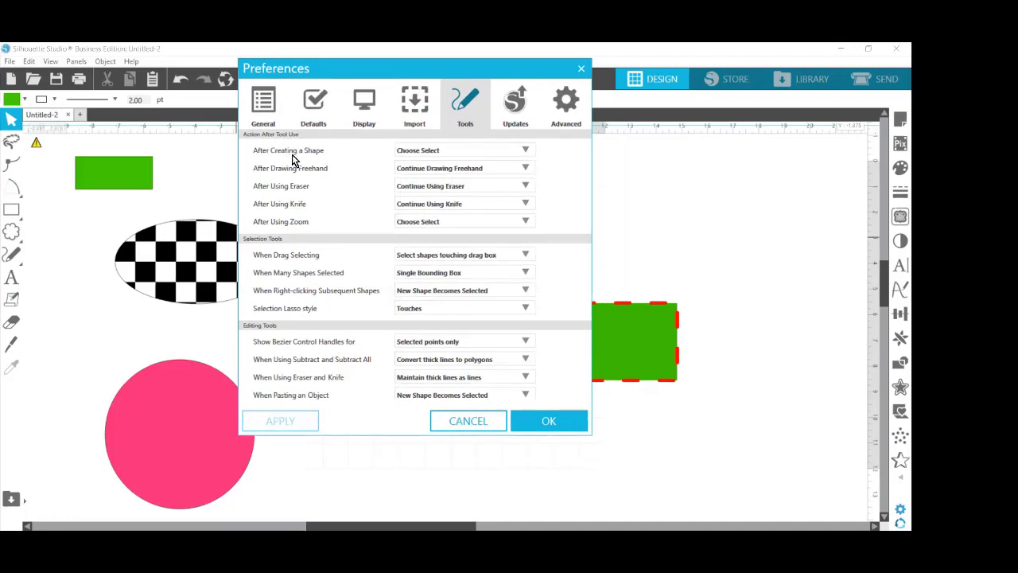
Step: View the choices for the action after creating a shape, keeping Choose Select
{"action": "left_click", "coordinate": [477, 150]}
{"action": "left_click", "coordinate": [483, 149]}
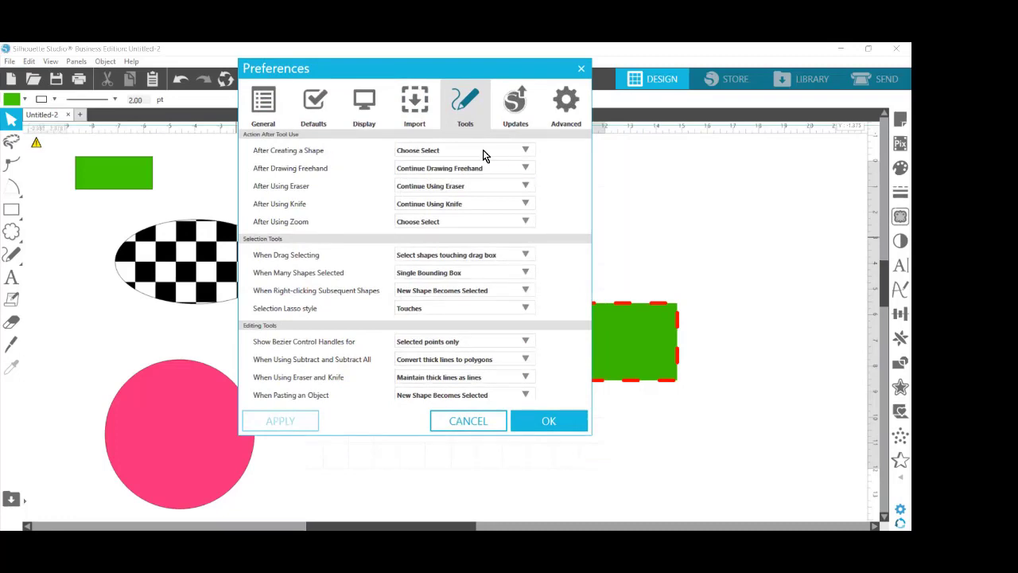
{"action": "left_click", "coordinate": [526, 151]}
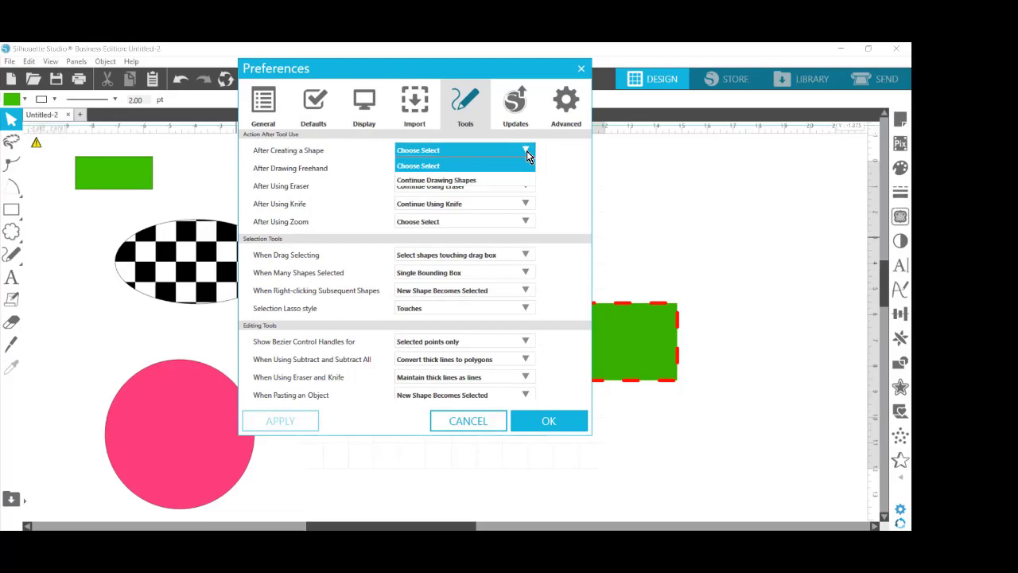
{"action": "left_click", "coordinate": [507, 189]}
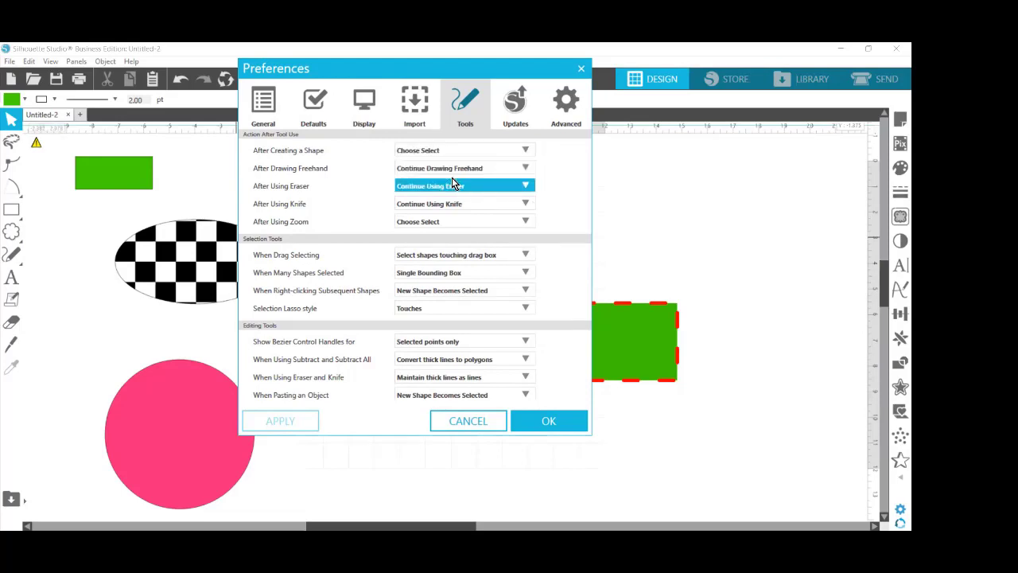
{"action": "left_click", "coordinate": [525, 151]}
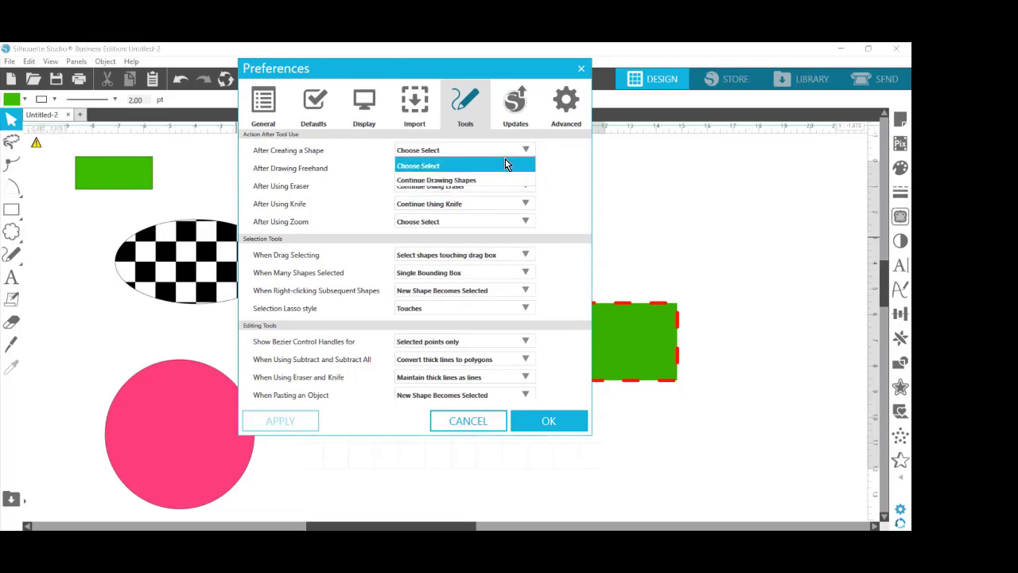
{"action": "left_click", "coordinate": [431, 169]}
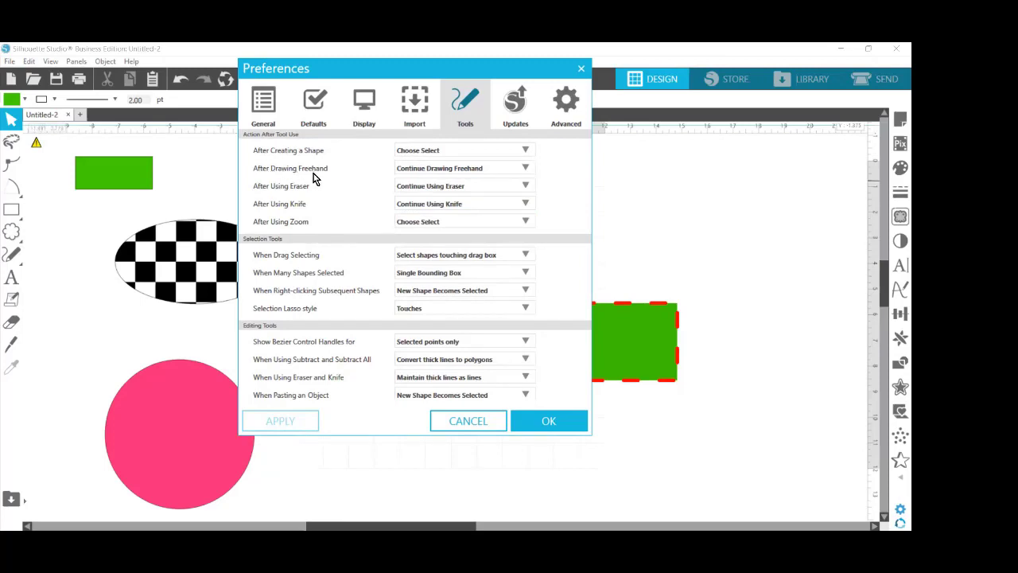
Step: View the choices for the action after drawing freehand, keep Continue Drawing Freehand, and close the preferences
{"action": "left_click", "coordinate": [422, 171]}
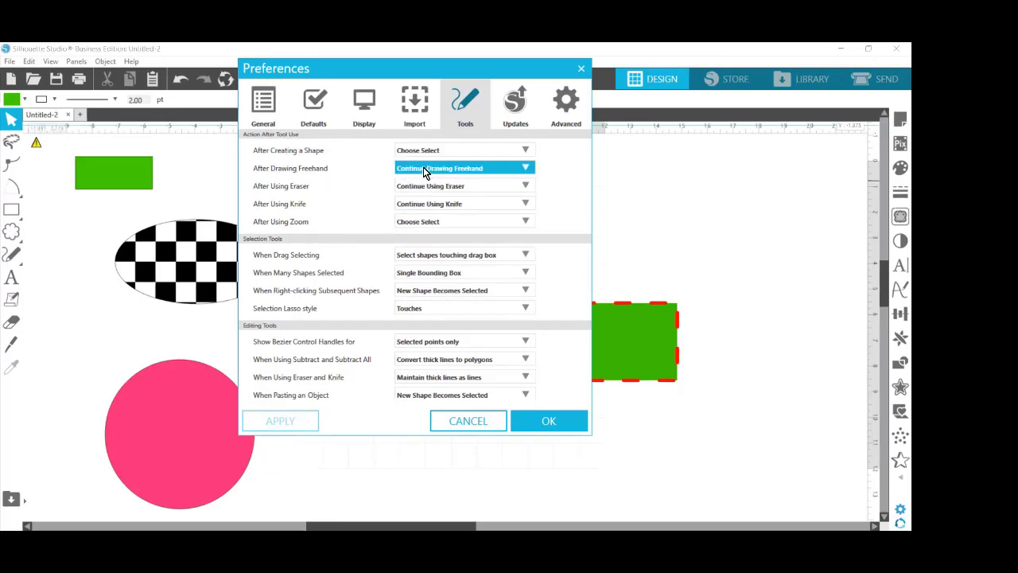
{"action": "left_click", "coordinate": [525, 170]}
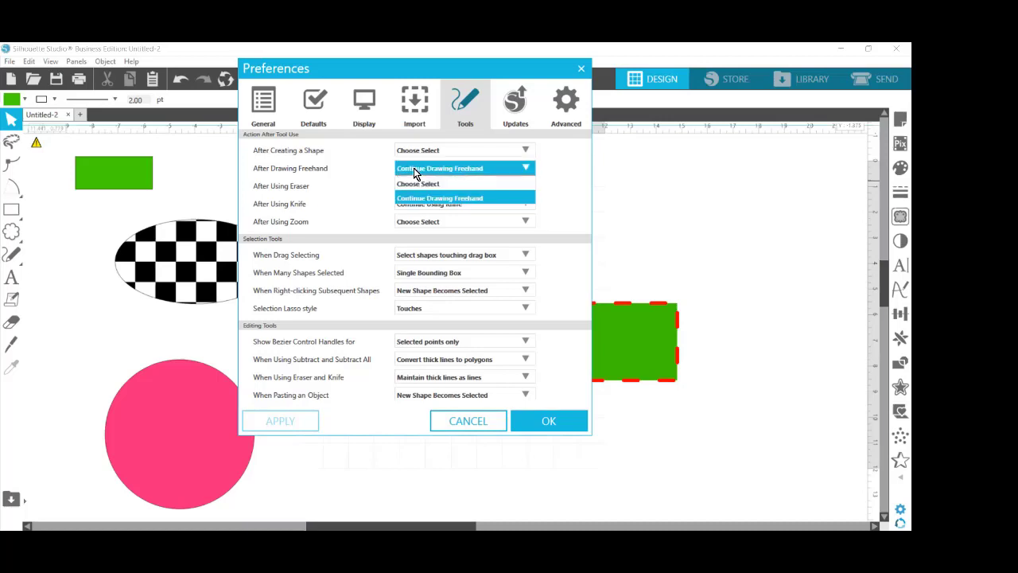
{"action": "left_click", "coordinate": [525, 168]}
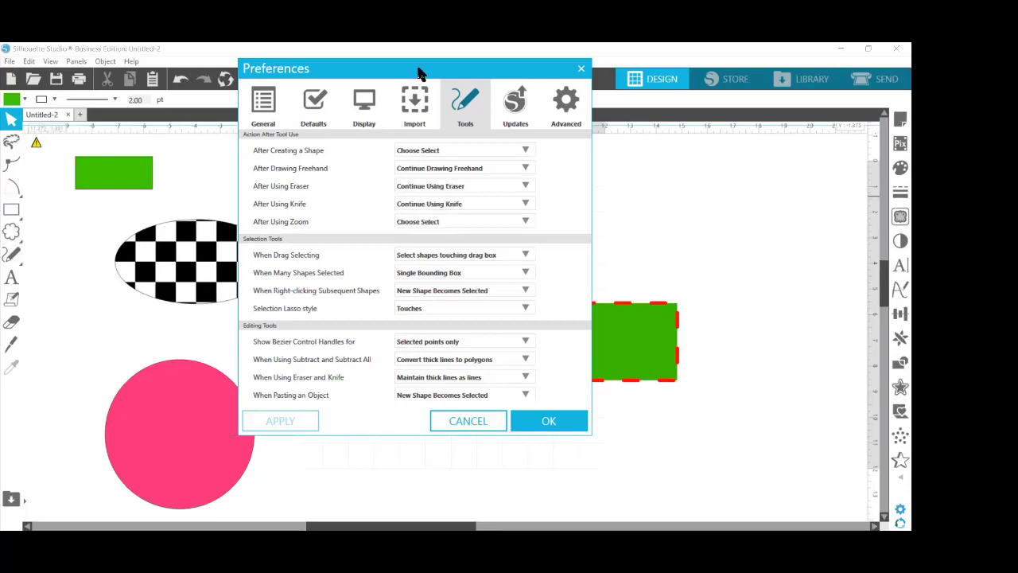
{"action": "left_click_drag", "start_coordinate": [417, 74], "coordinate": [430, 119]}
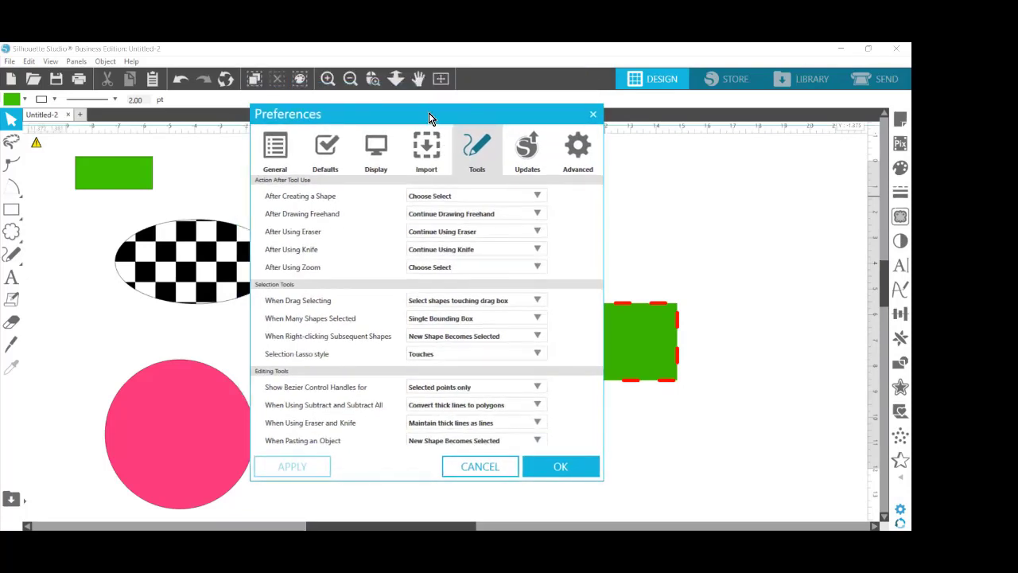
{"action": "left_click", "coordinate": [592, 117]}
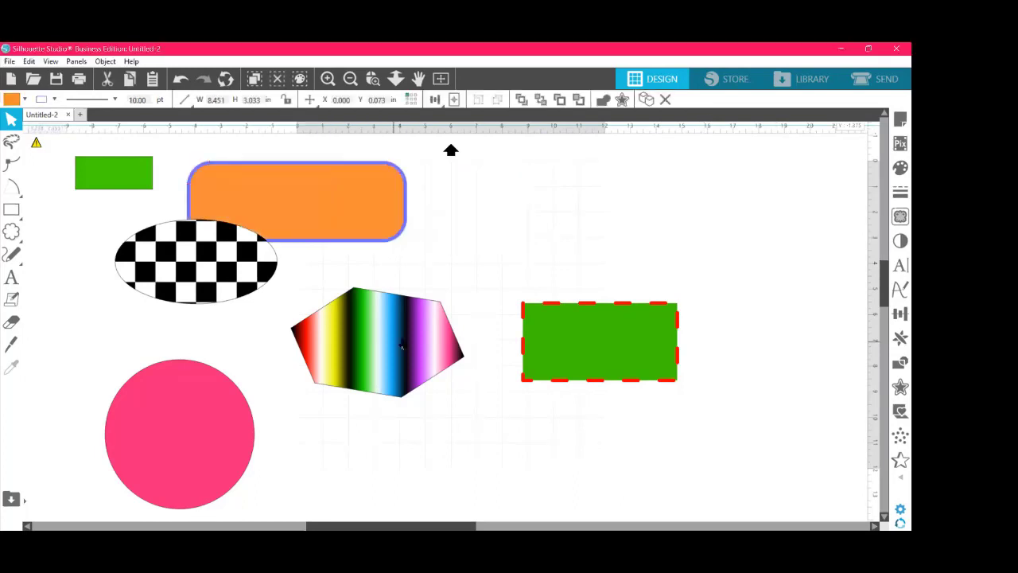
Step: Move the red-dashed green rectangle below the gradient hexagon and shift the checkered ellipse and small green rectangle slightly down
{"action": "left_click_drag", "start_coordinate": [584, 348], "coordinate": [374, 419]}
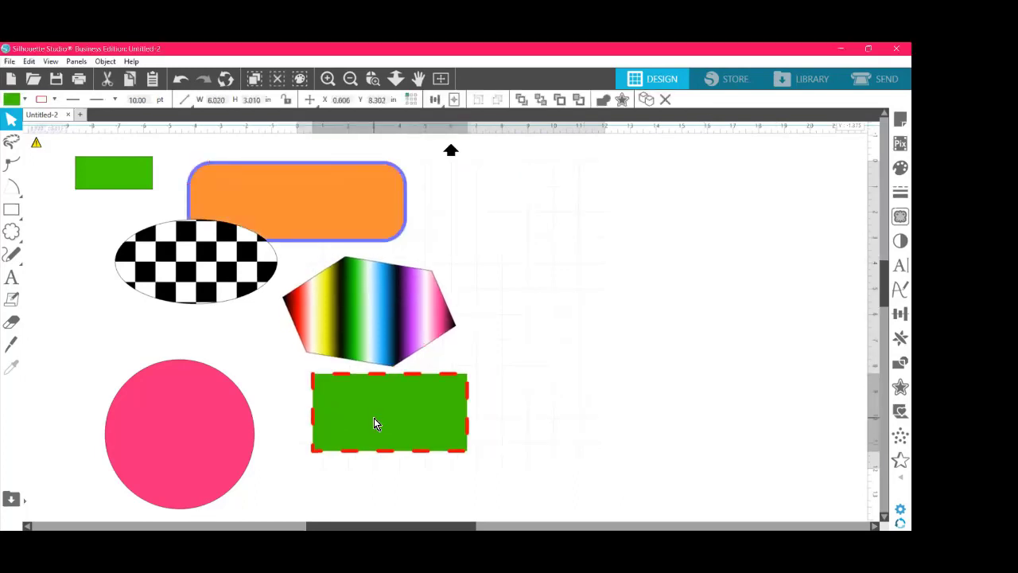
{"action": "left_click_drag", "start_coordinate": [162, 254], "coordinate": [169, 281]}
{"action": "left_click_drag", "start_coordinate": [126, 176], "coordinate": [144, 203]}
{"action": "left_click", "coordinate": [625, 299]}
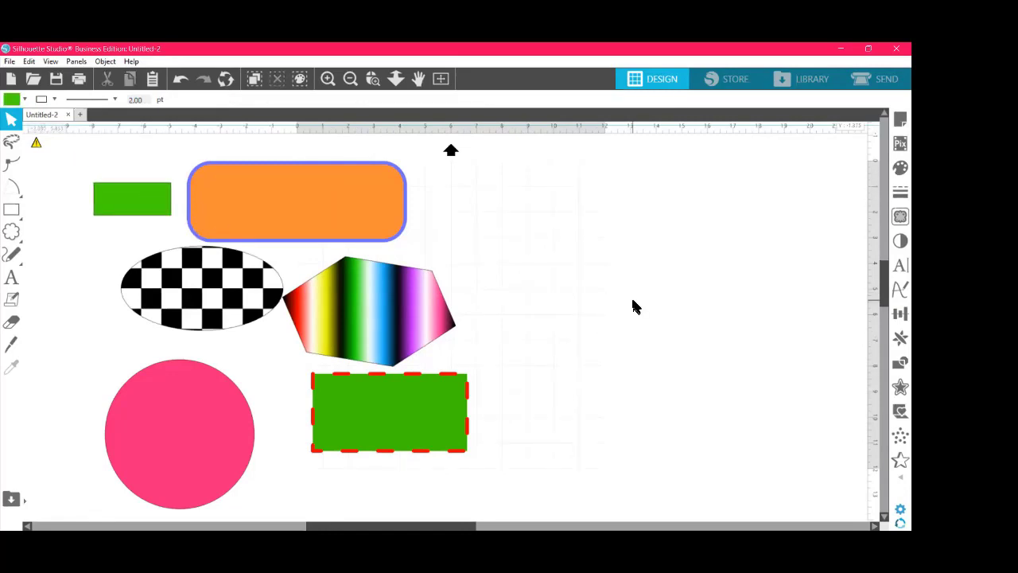
Step: Shift the checkered ellipse clear of the hexagon, move the orange rounded rectangle to the hexagon's right side and deselect it
{"action": "left_click_drag", "start_coordinate": [251, 301], "coordinate": [242, 306]}
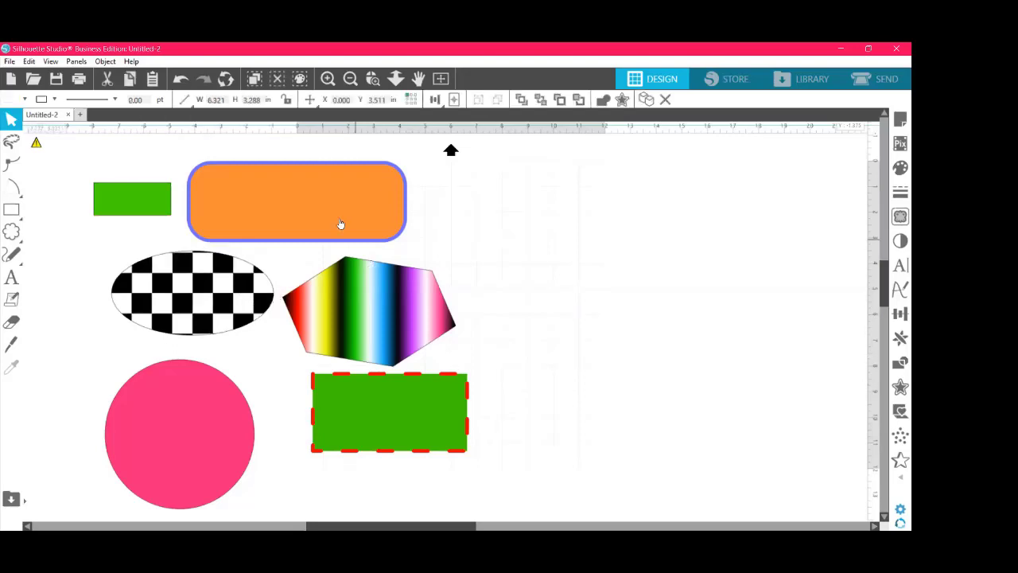
{"action": "left_click_drag", "start_coordinate": [341, 225], "coordinate": [597, 298]}
{"action": "key", "text": "Escape"}
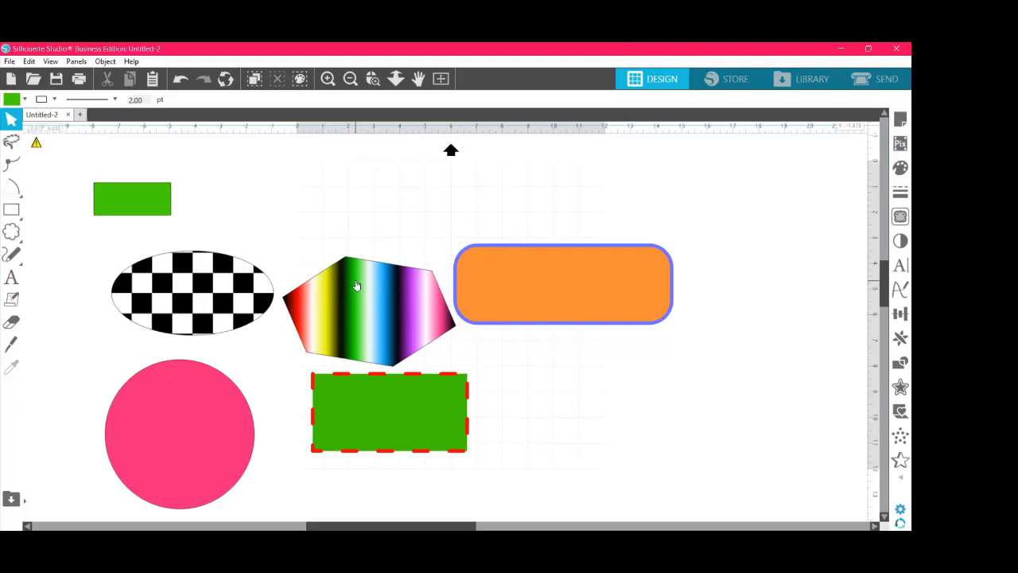
{"action": "key", "text": "ctrl"}
{"action": "key", "text": "ctrl"}
{"action": "key", "text": "ctrl"}
{"action": "key", "text": "ctrl"}
{"action": "key", "text": "ctrl"}
{"action": "key", "text": "ctrl"}
{"action": "key", "text": "ctrl"}
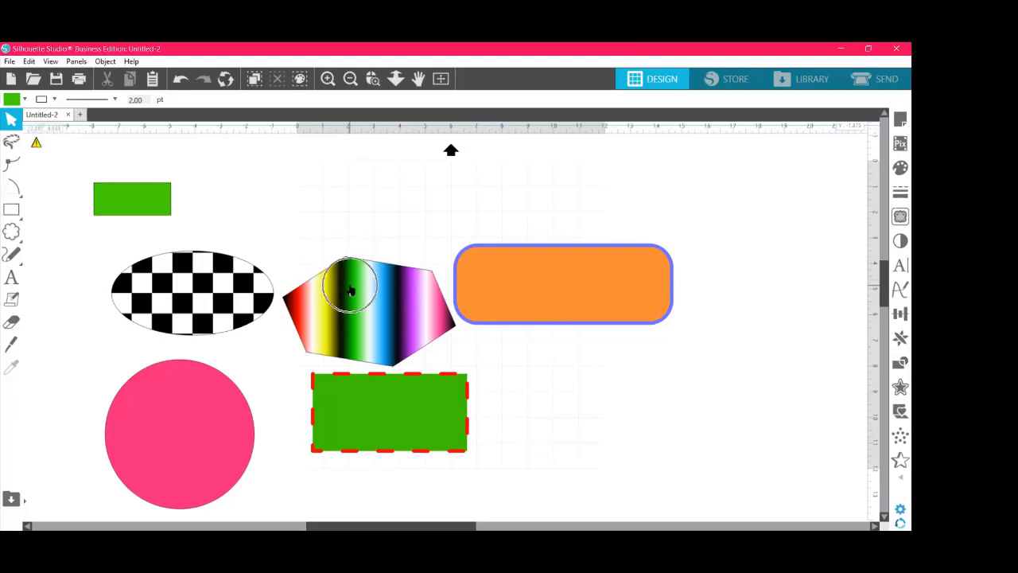
{"action": "key", "text": "ctrl"}
{"action": "key", "text": "ctrl"}
{"action": "key", "text": "ctrl"}
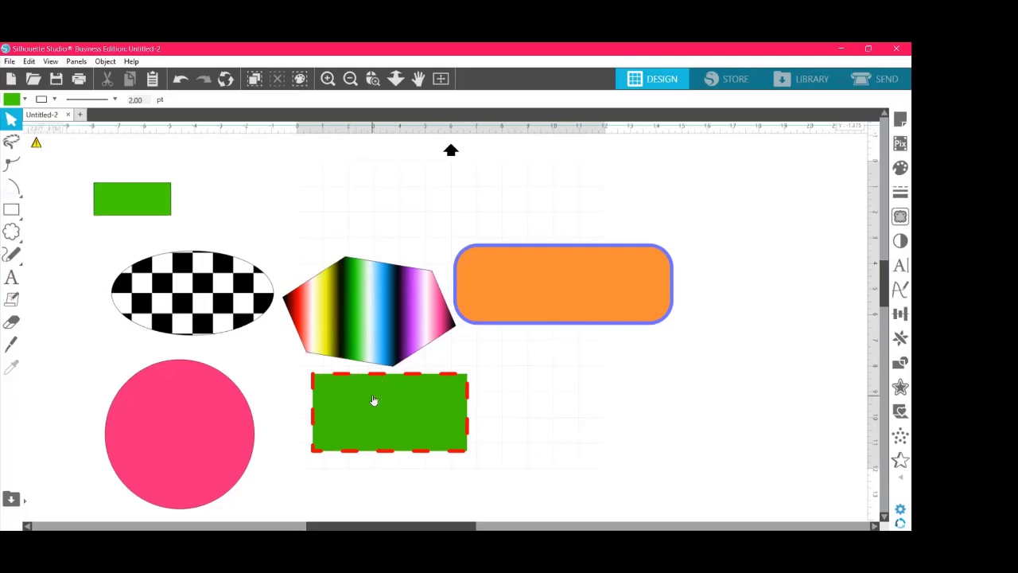
{"action": "key", "text": "ctrl"}
Step: Box-select the hexagon with neighbouring shapes, then move the orange rounded rectangle up above the hexagon's right side and deselect it
{"action": "left_click_drag", "start_coordinate": [262, 203], "coordinate": [404, 364]}
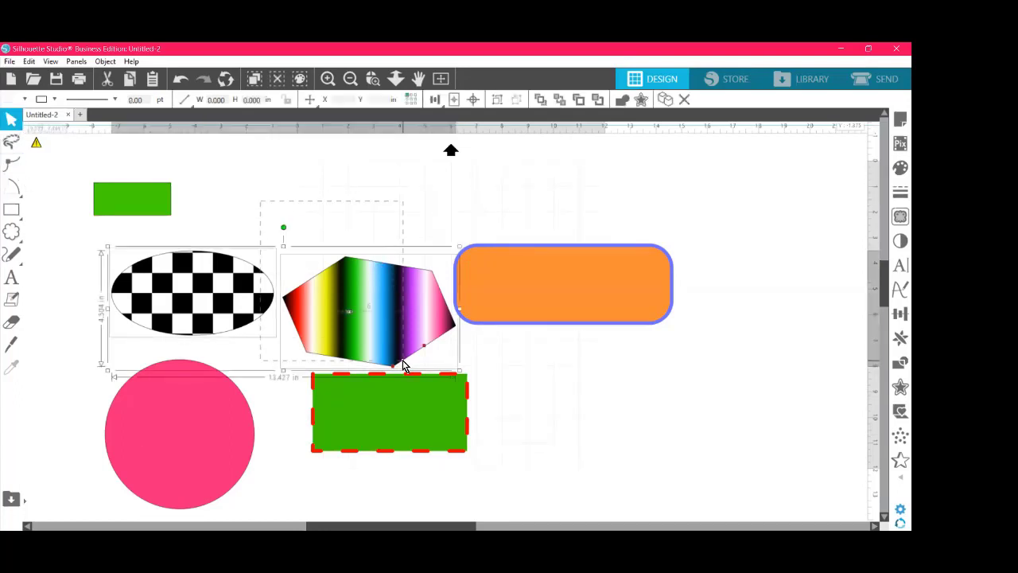
{"action": "left_click_drag", "start_coordinate": [387, 211], "coordinate": [436, 414]}
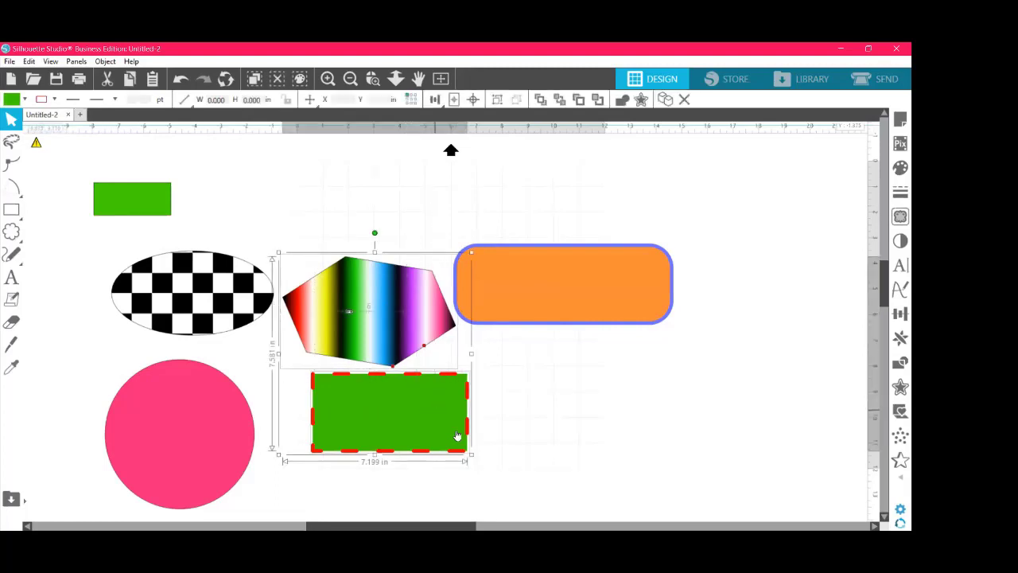
{"action": "left_click_drag", "start_coordinate": [573, 286], "coordinate": [535, 223]}
{"action": "left_click", "coordinate": [625, 368]}
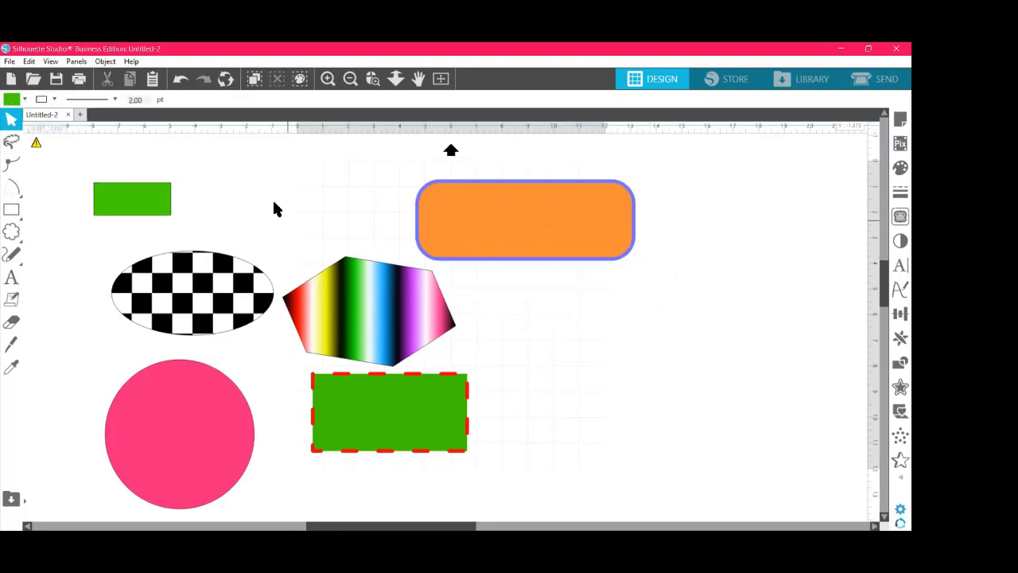
Step: Box-select the ellipse, hexagon, red-dashed rectangle and orange rounded rectangle by partly touching them, then clear the selection
{"action": "left_click_drag", "start_coordinate": [274, 208], "coordinate": [442, 454]}
{"action": "left_click", "coordinate": [221, 184]}
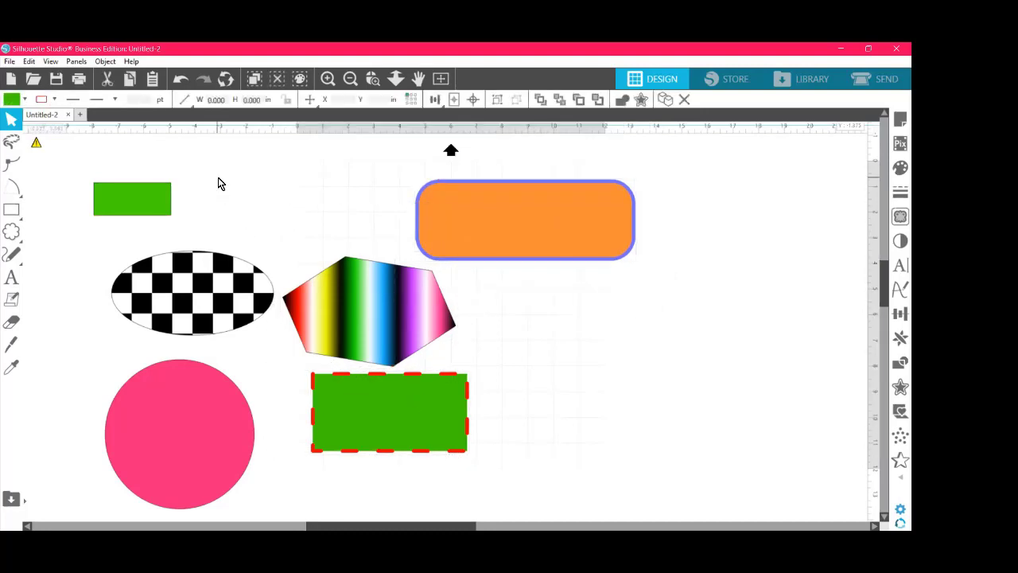
{"action": "left_click", "coordinate": [443, 246]}
{"action": "left_click", "coordinate": [390, 267]}
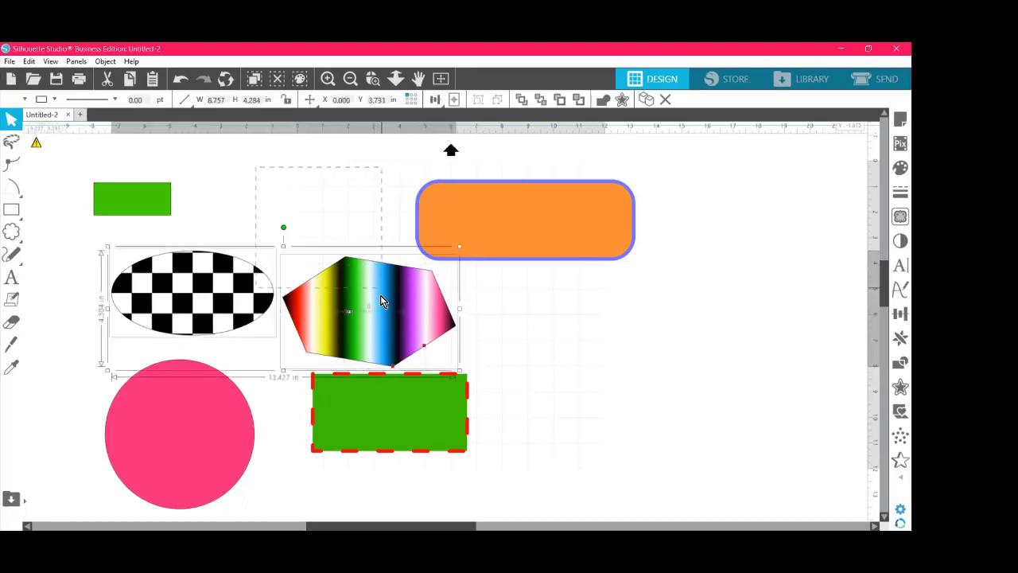
{"action": "left_click", "coordinate": [454, 417], "text": "shift"}
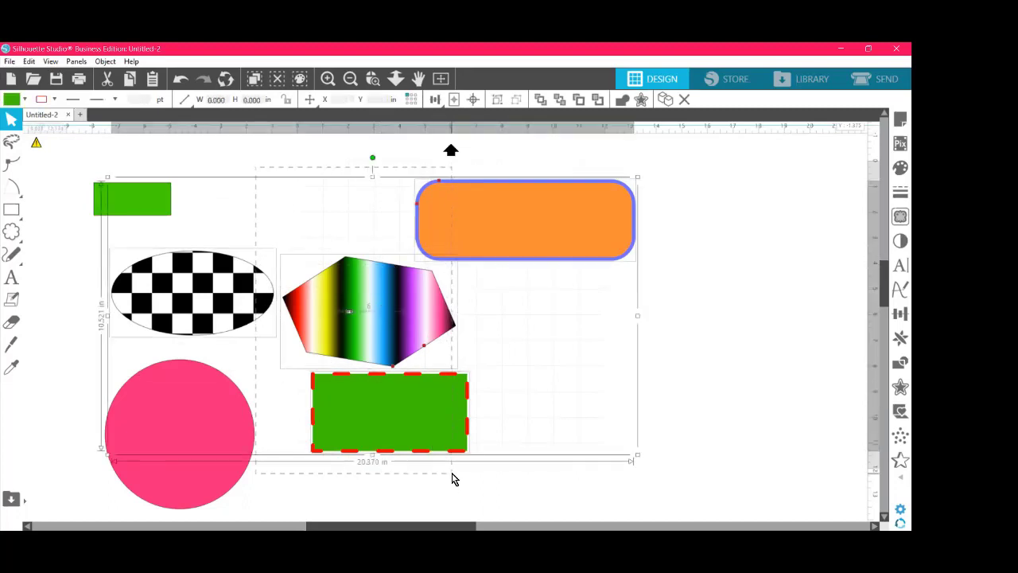
{"action": "left_click", "coordinate": [735, 230]}
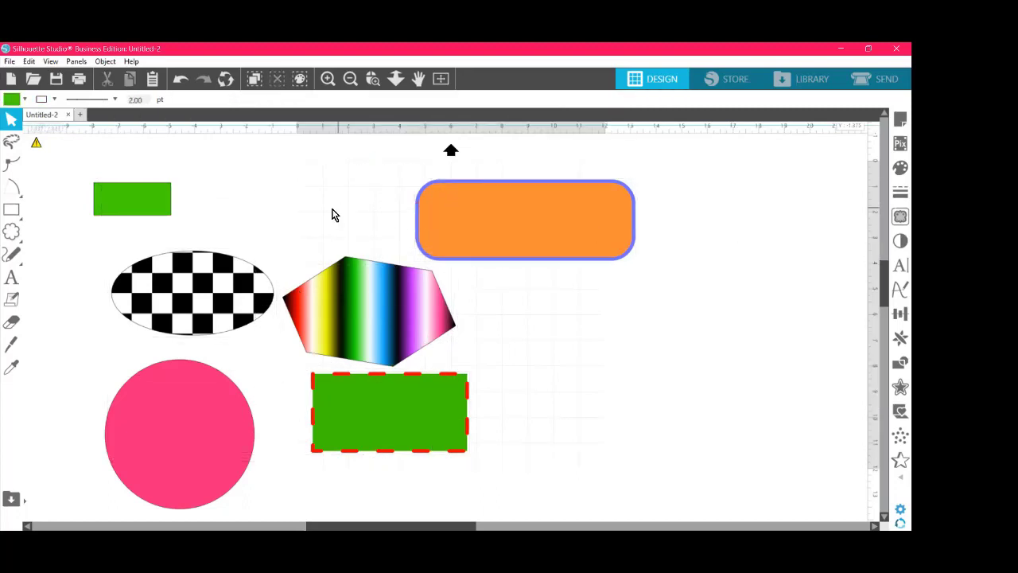
Step: Box-select the orange rounded rectangle, gradient hexagon and red-dashed rectangle by partly covering them, then clear the selection
{"action": "left_click_drag", "start_coordinate": [297, 200], "coordinate": [445, 408]}
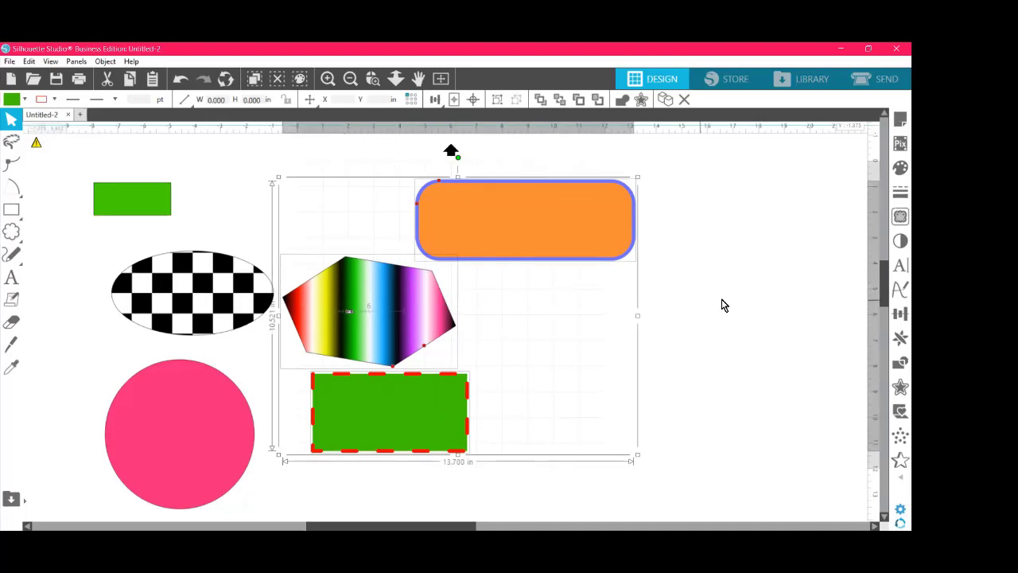
{"action": "left_click", "coordinate": [657, 295]}
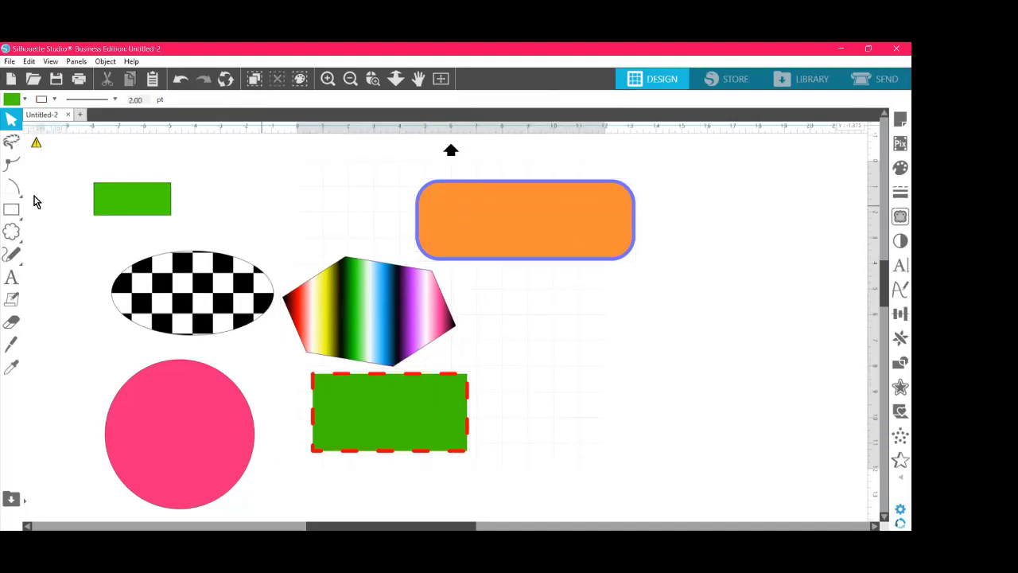
Step: Lasso-select the gradient hexagon and red-dashed rectangle together, shift them slightly up and to the left, then deselect them
{"action": "left_click", "coordinate": [13, 147]}
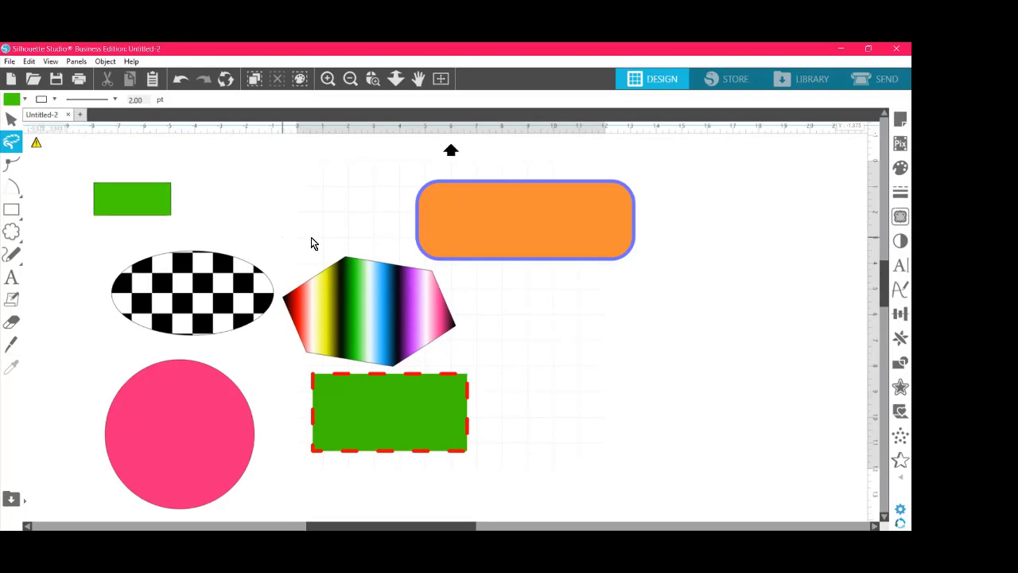
{"action": "mouse_move", "coordinate": [311, 244]}
{"action": "left_mouse_down"}
{"action": "mouse_move", "coordinate": [409, 250]}
{"action": "mouse_move", "coordinate": [459, 299]}
{"action": "mouse_move", "coordinate": [507, 414]}
{"action": "mouse_move", "coordinate": [472, 472]}
{"action": "mouse_move", "coordinate": [378, 507]}
{"action": "mouse_move", "coordinate": [329, 489]}
{"action": "mouse_move", "coordinate": [296, 453]}
{"action": "mouse_move", "coordinate": [287, 435]}
{"action": "mouse_move", "coordinate": [288, 370]}
{"action": "mouse_move", "coordinate": [268, 321]}
{"action": "mouse_move", "coordinate": [290, 242]}
{"action": "left_mouse_up"}
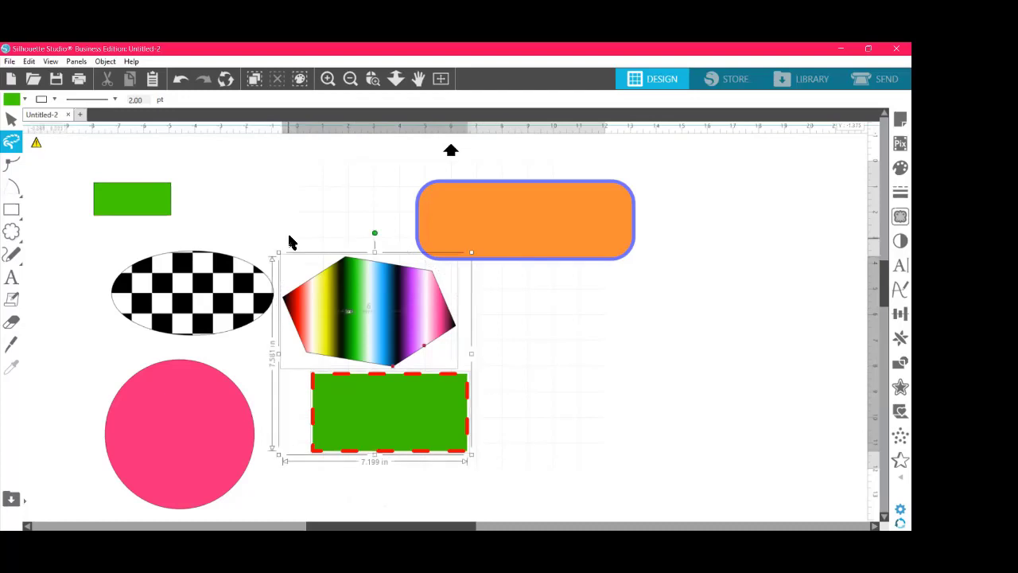
{"action": "mouse_move", "coordinate": [371, 320]}
{"action": "left_mouse_down"}
{"action": "mouse_move", "coordinate": [665, 302]}
{"action": "mouse_move", "coordinate": [469, 424]}
{"action": "mouse_move", "coordinate": [391, 329]}
{"action": "mouse_move", "coordinate": [325, 299]}
{"action": "mouse_move", "coordinate": [367, 319]}
{"action": "left_mouse_up"}
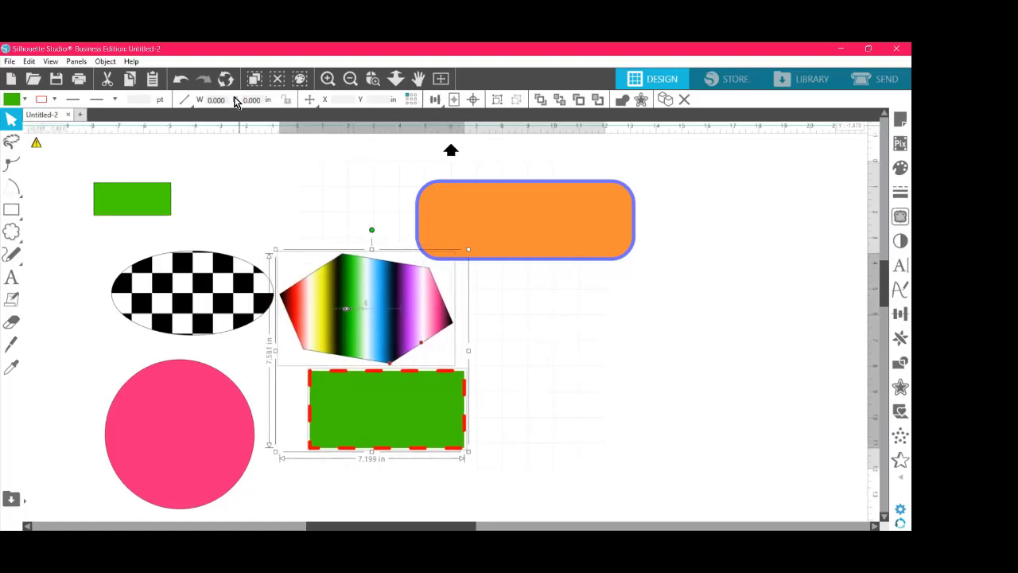
{"action": "left_click", "coordinate": [632, 338]}
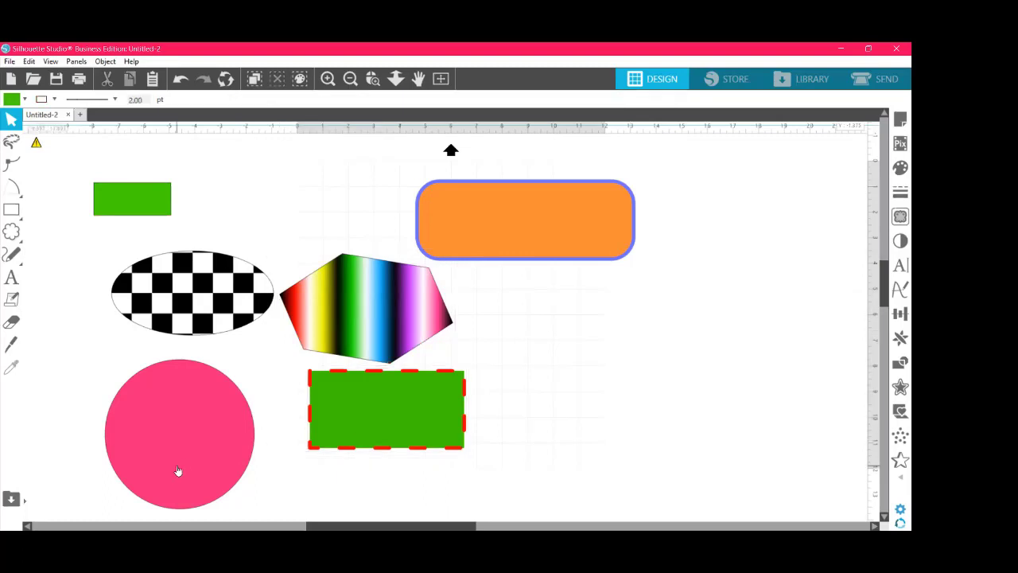
Step: Move the pink circle beneath the orange rounded rectangle, then box-select it together with the red-dashed rectangle
{"action": "left_click_drag", "start_coordinate": [178, 471], "coordinate": [554, 387]}
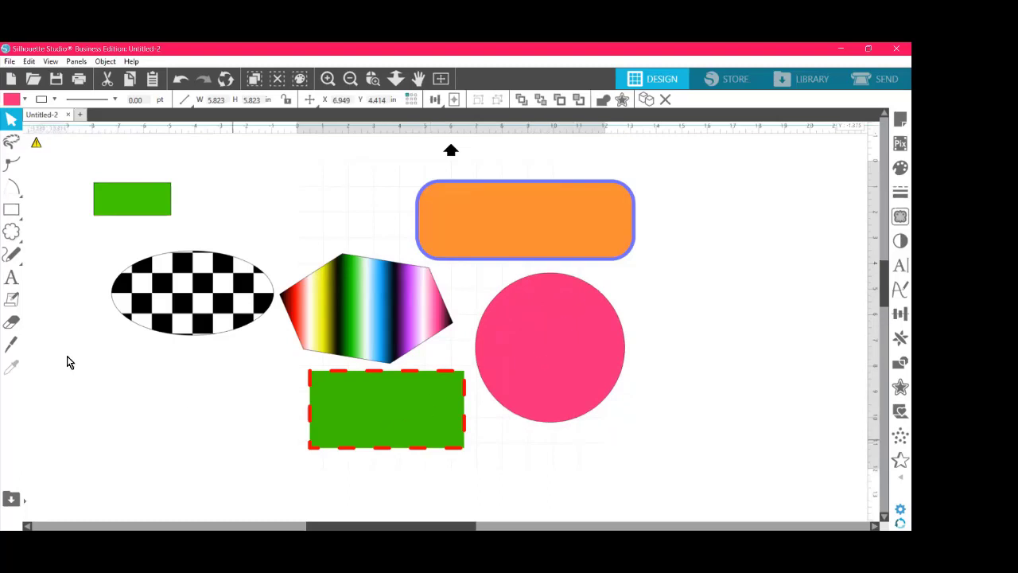
{"action": "left_click", "coordinate": [13, 132]}
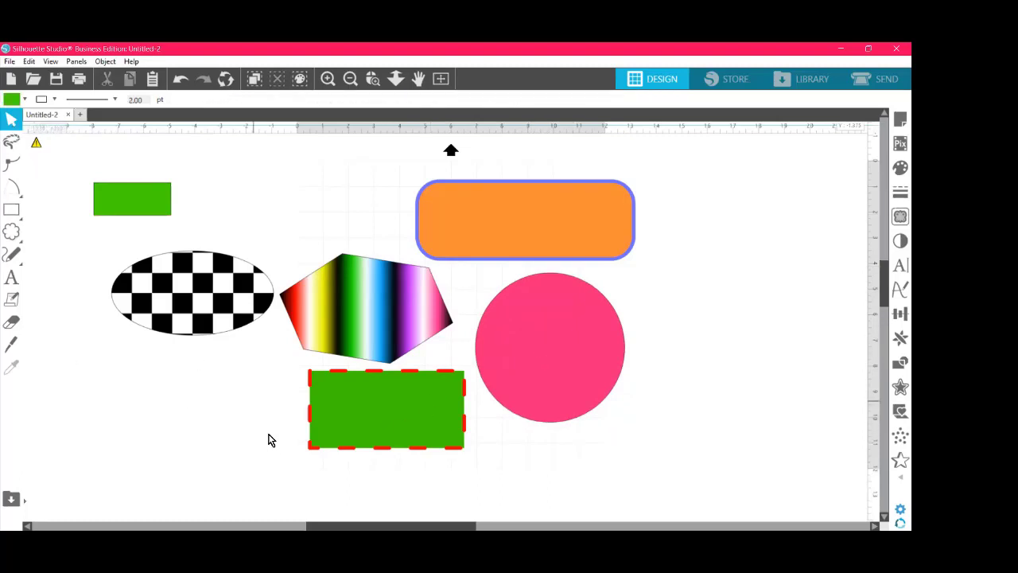
{"action": "left_click_drag", "start_coordinate": [271, 421], "coordinate": [561, 375]}
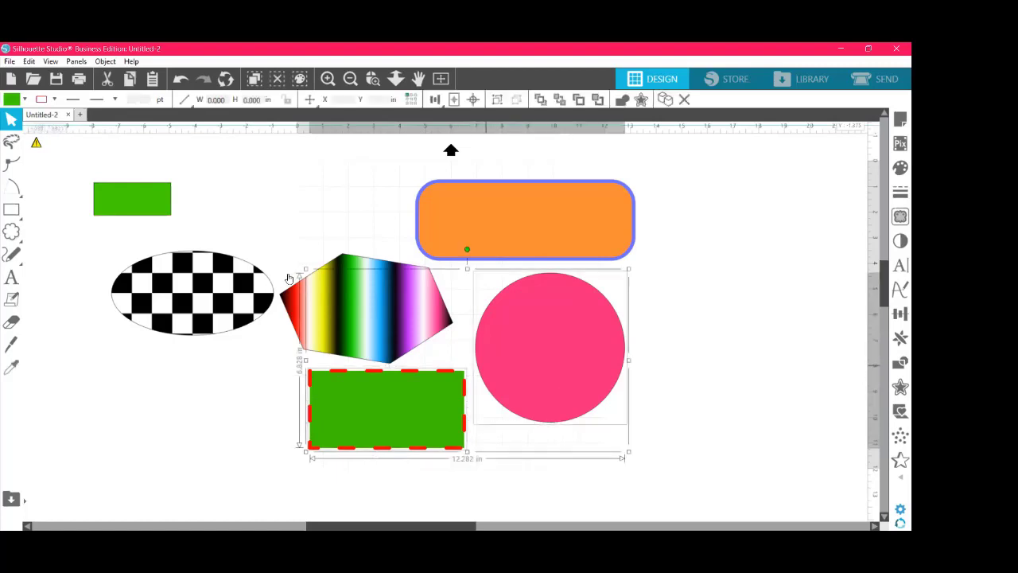
Step: Reposition the gradient hexagon slightly so it sits between the checkered ellipse and pink circle, above the red-dashed rectangle
{"action": "left_click_drag", "start_coordinate": [331, 295], "coordinate": [425, 332]}
{"action": "left_click_drag", "start_coordinate": [273, 296], "coordinate": [345, 292]}
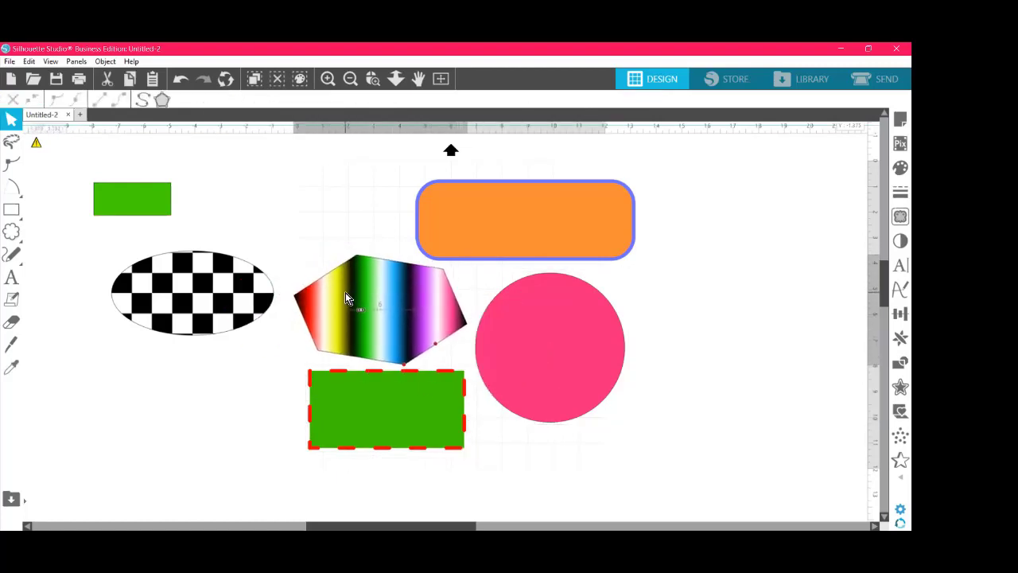
{"action": "left_click_drag", "start_coordinate": [620, 447], "coordinate": [363, 397]}
{"action": "mouse_move", "coordinate": [404, 321]}
{"action": "left_mouse_down"}
{"action": "mouse_move", "coordinate": [435, 332]}
{"action": "mouse_move", "coordinate": [389, 315]}
{"action": "left_mouse_up"}
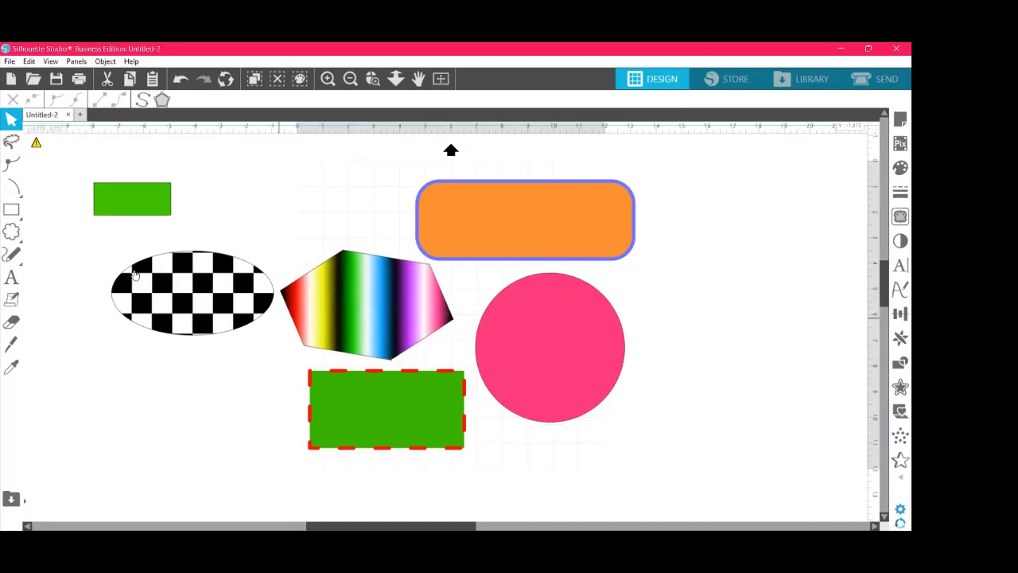
Step: Lasso-select only the gradient hexagon, move it up beside the orange rounded rectangle's left end and deselect it
{"action": "left_click", "coordinate": [11, 142]}
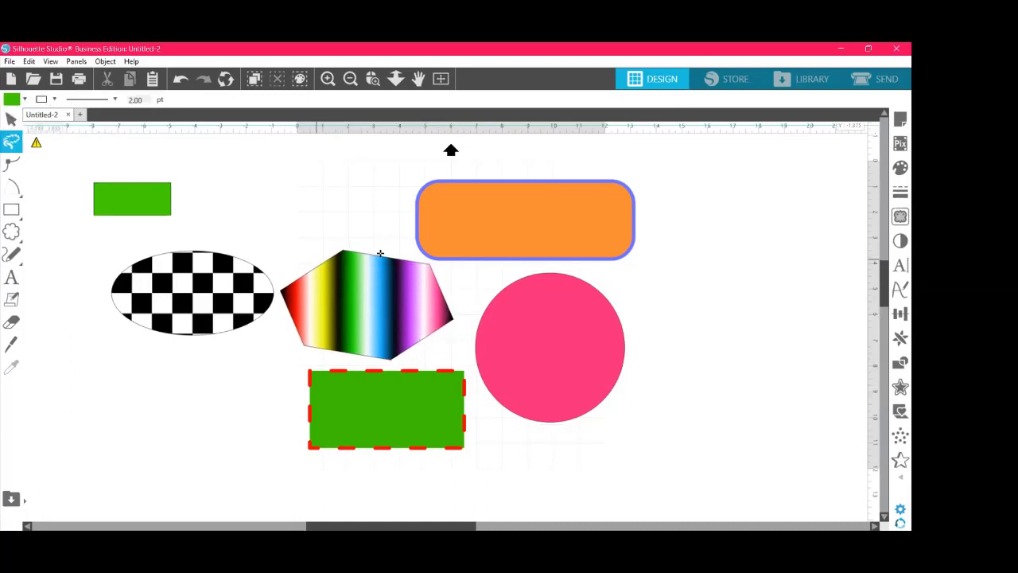
{"action": "mouse_move", "coordinate": [314, 239]}
{"action": "left_mouse_down"}
{"action": "mouse_move", "coordinate": [360, 230]}
{"action": "mouse_move", "coordinate": [425, 258]}
{"action": "mouse_move", "coordinate": [455, 299]}
{"action": "mouse_move", "coordinate": [452, 335]}
{"action": "mouse_move", "coordinate": [391, 365]}
{"action": "mouse_move", "coordinate": [325, 369]}
{"action": "mouse_move", "coordinate": [292, 358]}
{"action": "mouse_move", "coordinate": [279, 343]}
{"action": "mouse_move", "coordinate": [278, 272]}
{"action": "mouse_move", "coordinate": [316, 241]}
{"action": "mouse_move", "coordinate": [342, 238]}
{"action": "left_mouse_up"}
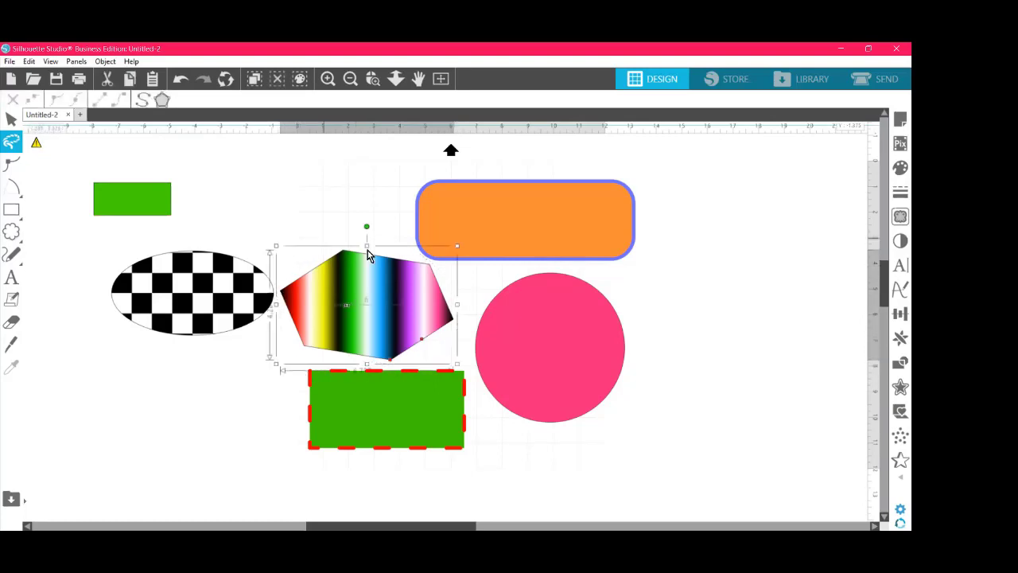
{"action": "left_click_drag", "start_coordinate": [378, 278], "coordinate": [353, 220]}
{"action": "key", "text": "a"}
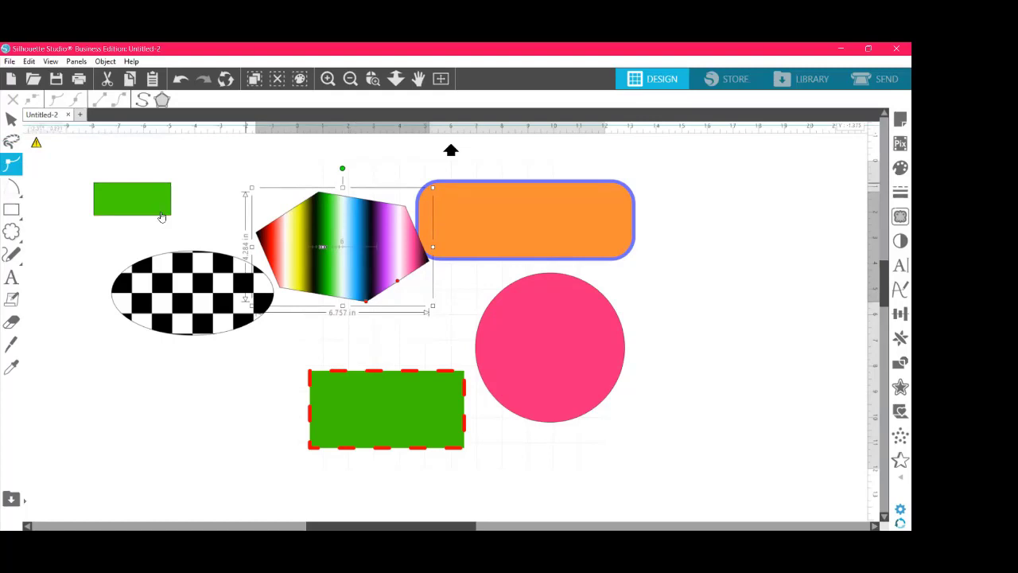
{"action": "left_click_drag", "start_coordinate": [318, 230], "coordinate": [304, 208]}
{"action": "left_click", "coordinate": [184, 188]}
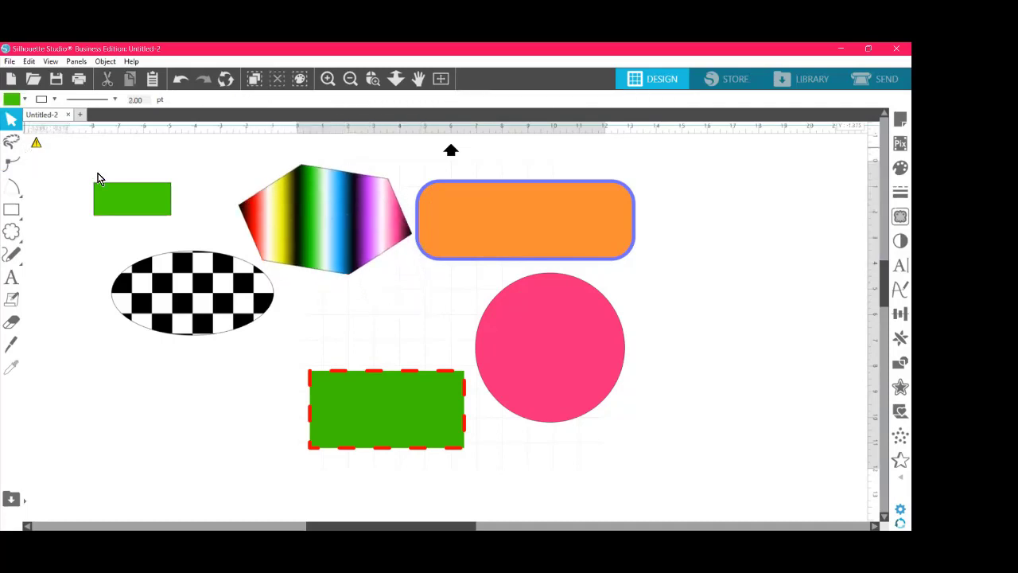
Step: Move the gradient hexagon down to the ellipse's right side, then box-select it with the ellipse and again on its own
{"action": "left_click_drag", "start_coordinate": [221, 156], "coordinate": [404, 318]}
{"action": "left_click", "coordinate": [684, 287]}
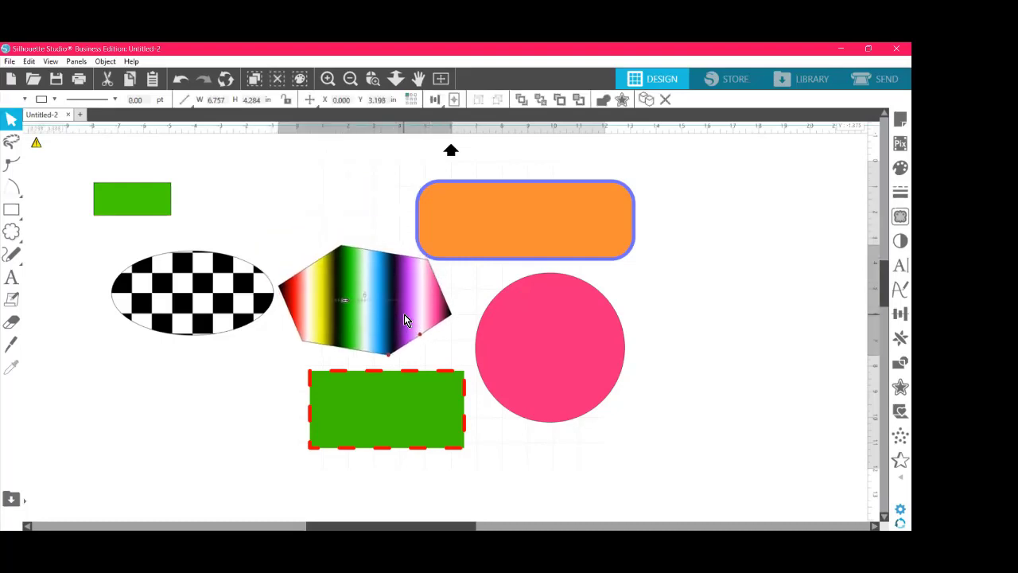
{"action": "left_click_drag", "start_coordinate": [233, 201], "coordinate": [360, 275]}
{"action": "left_click_drag", "start_coordinate": [301, 167], "coordinate": [418, 248]}
{"action": "left_click_drag", "start_coordinate": [244, 215], "coordinate": [347, 352]}
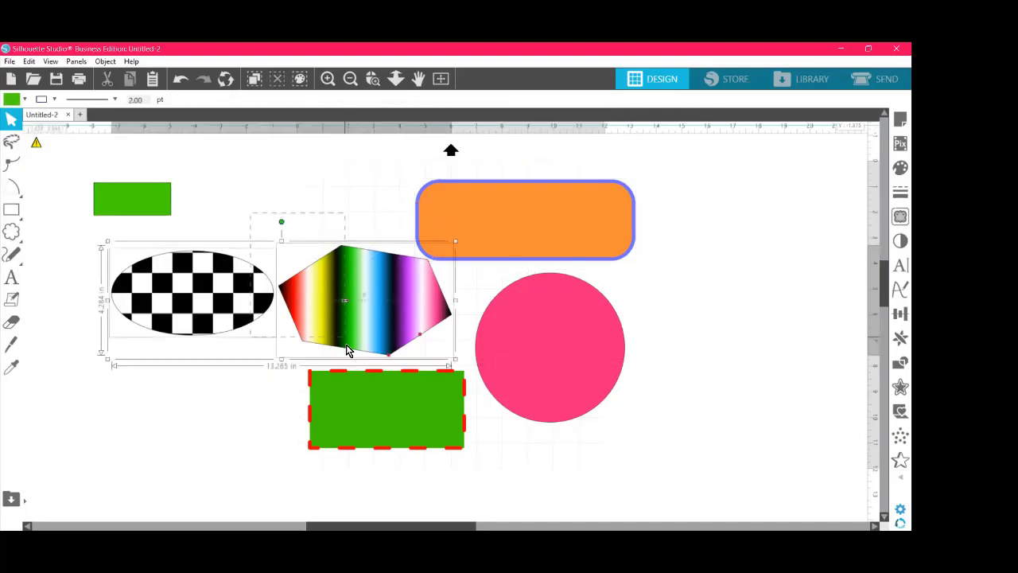
{"action": "left_click", "coordinate": [330, 207]}
{"action": "left_click", "coordinate": [376, 324]}
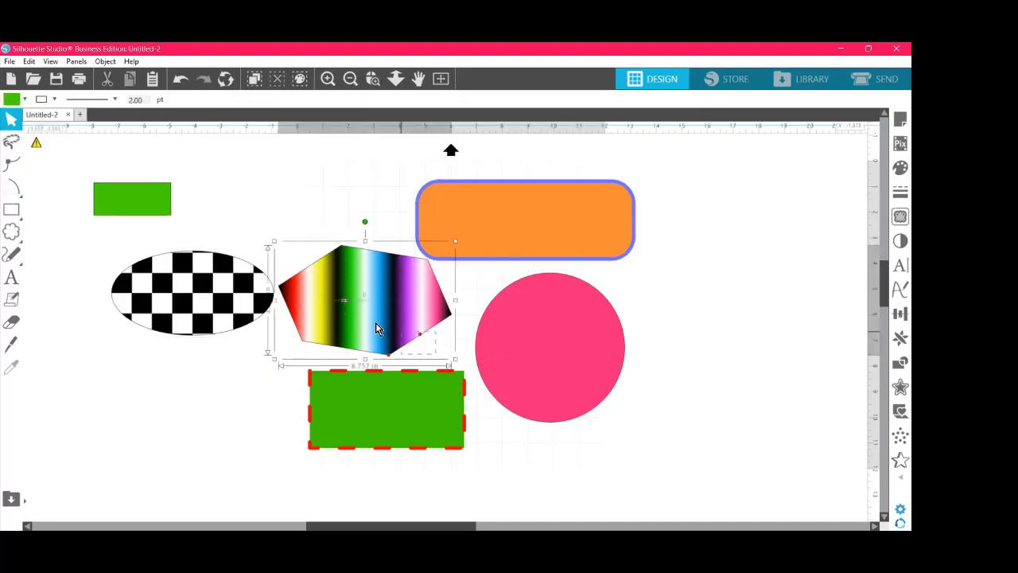
Step: Move the gradient hexagon up, then delete it along with the checkered ellipse, red-dashed rectangle, orange rounded rectangle and pink circle
{"action": "left_click_drag", "start_coordinate": [363, 286], "coordinate": [310, 212]}
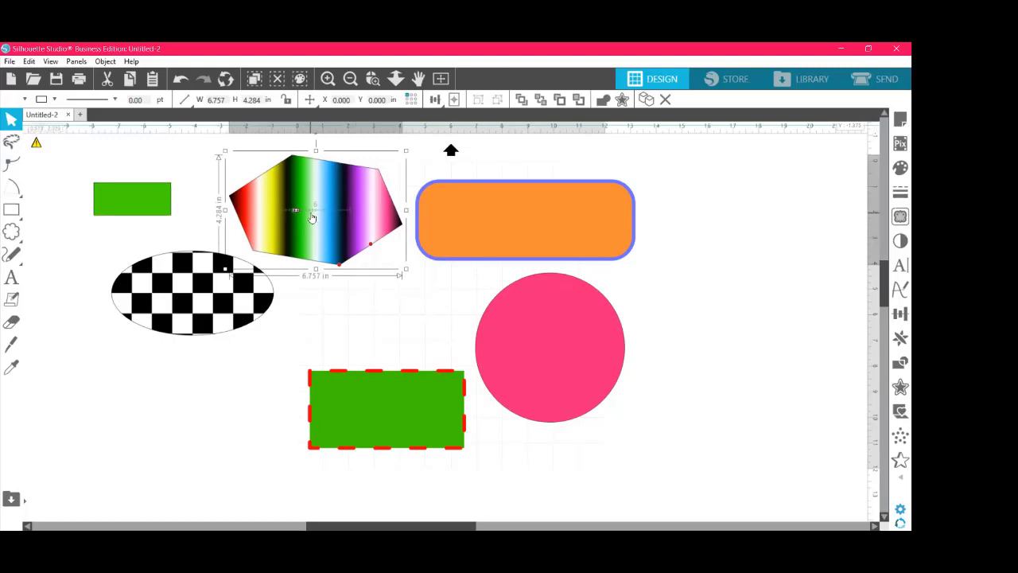
{"action": "left_click", "coordinate": [300, 202]}
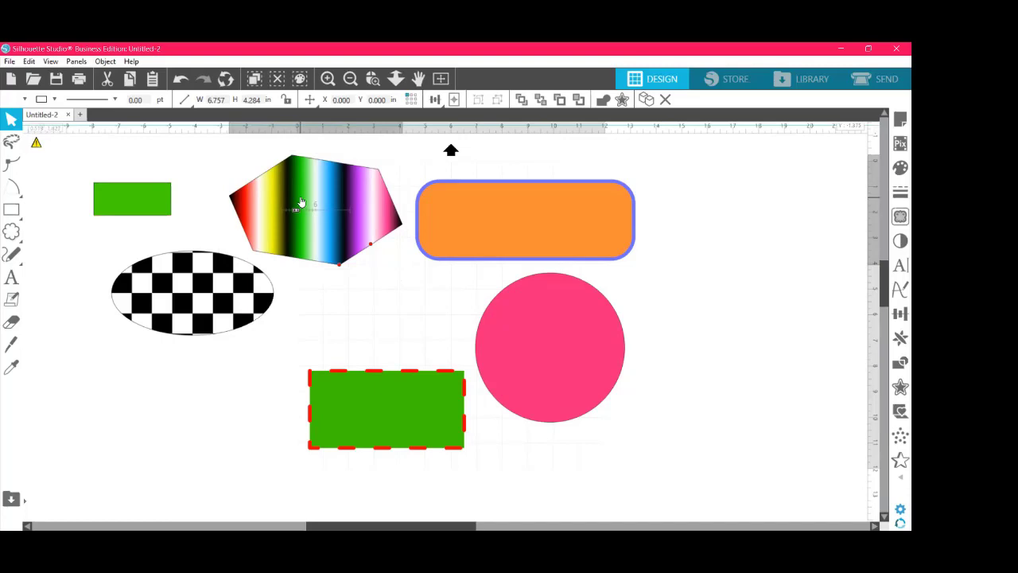
{"action": "key", "text": "Delete"}
{"action": "left_click", "coordinate": [184, 282]}
{"action": "key", "text": "Delete"}
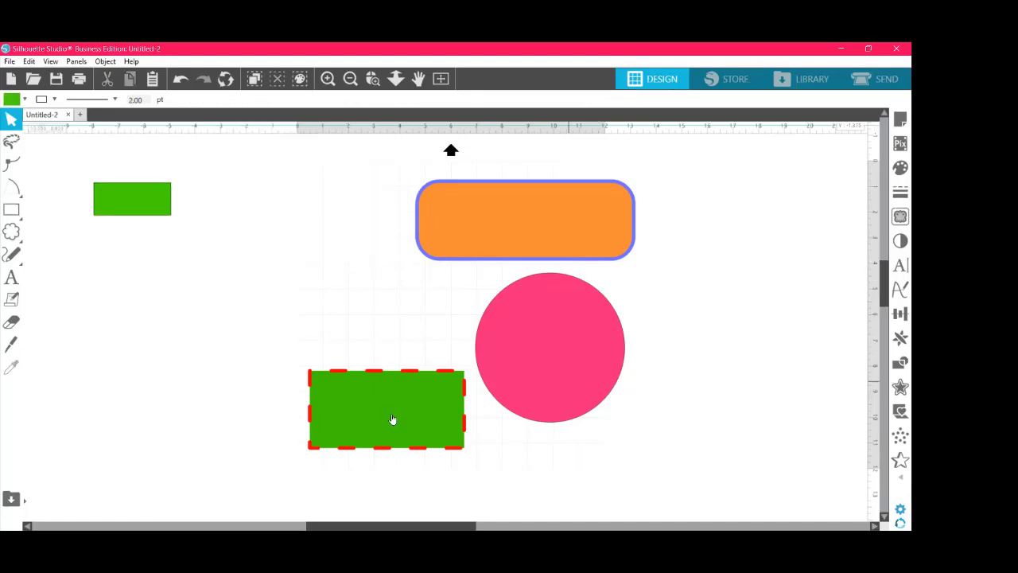
{"action": "left_click", "coordinate": [392, 420]}
{"action": "key", "text": "Delete"}
{"action": "left_click", "coordinate": [478, 256]}
{"action": "key", "text": "Delete"}
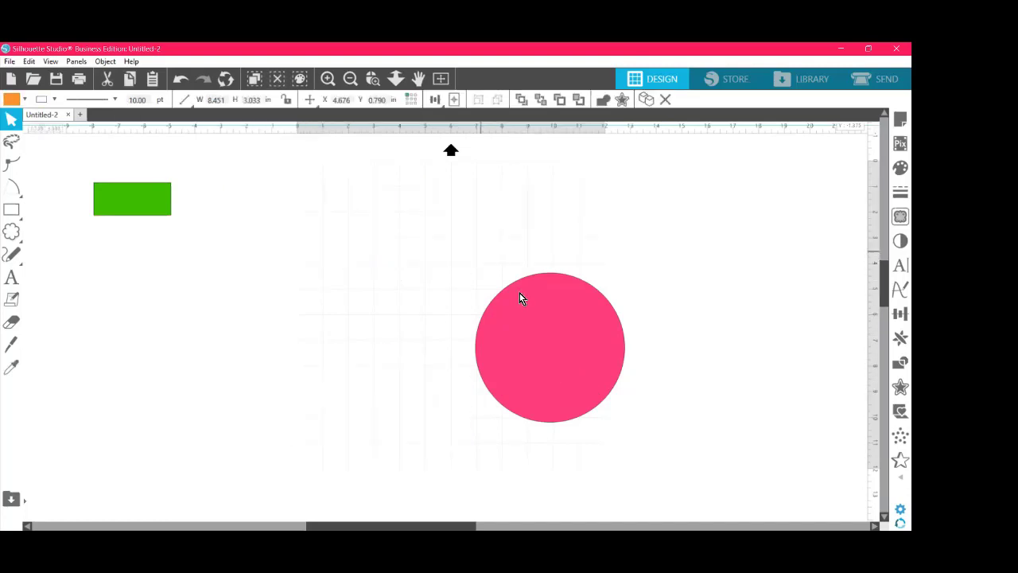
{"action": "left_click", "coordinate": [520, 345]}
{"action": "key", "text": "Delete"}
Step: Enlarge the remaining green rectangle from its lower-right corner until it reaches past the middle of the page, then deselect it
{"action": "left_click", "coordinate": [165, 203]}
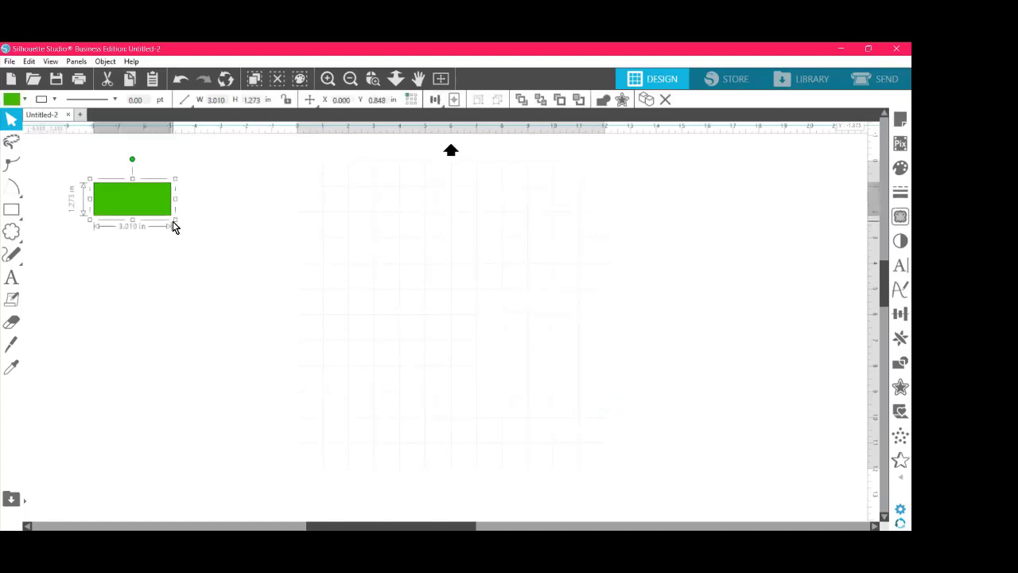
{"action": "left_click_drag", "start_coordinate": [175, 218], "coordinate": [480, 347]}
{"action": "left_click", "coordinate": [553, 318]}
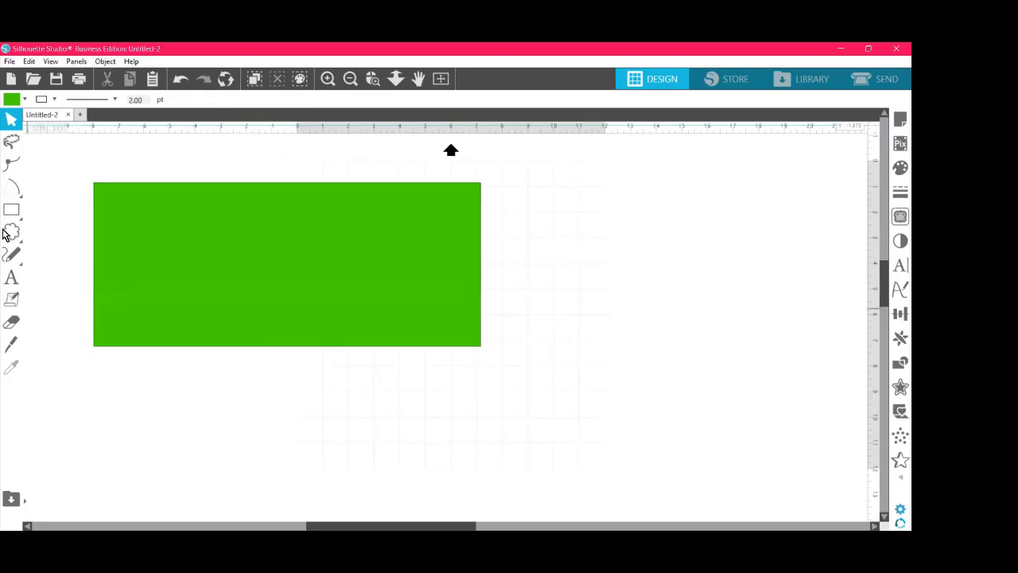
Step: Open the large green rectangle for point editing so its corner points can be adjusted
{"action": "left_click", "coordinate": [10, 165]}
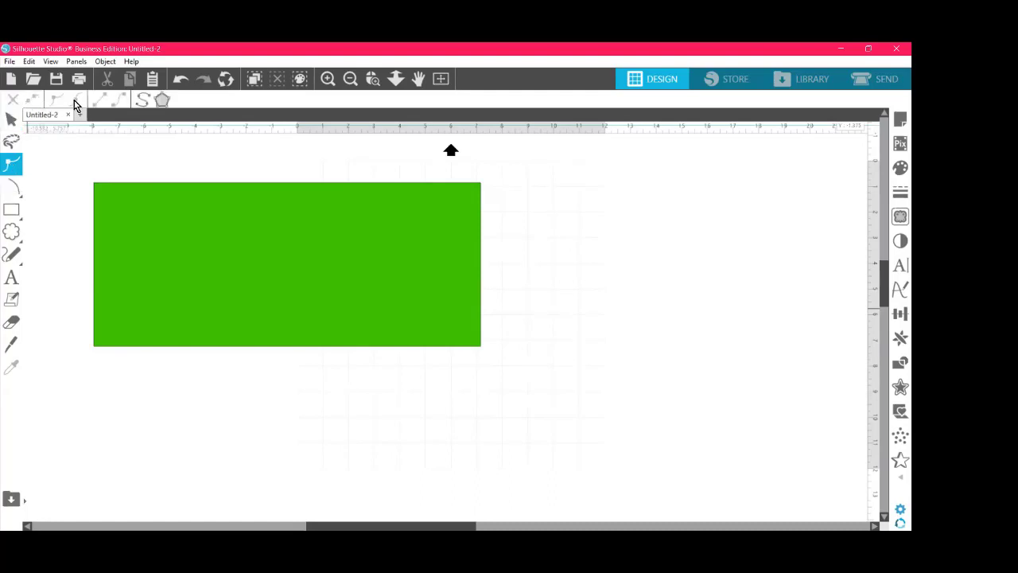
{"action": "left_click", "coordinate": [265, 207]}
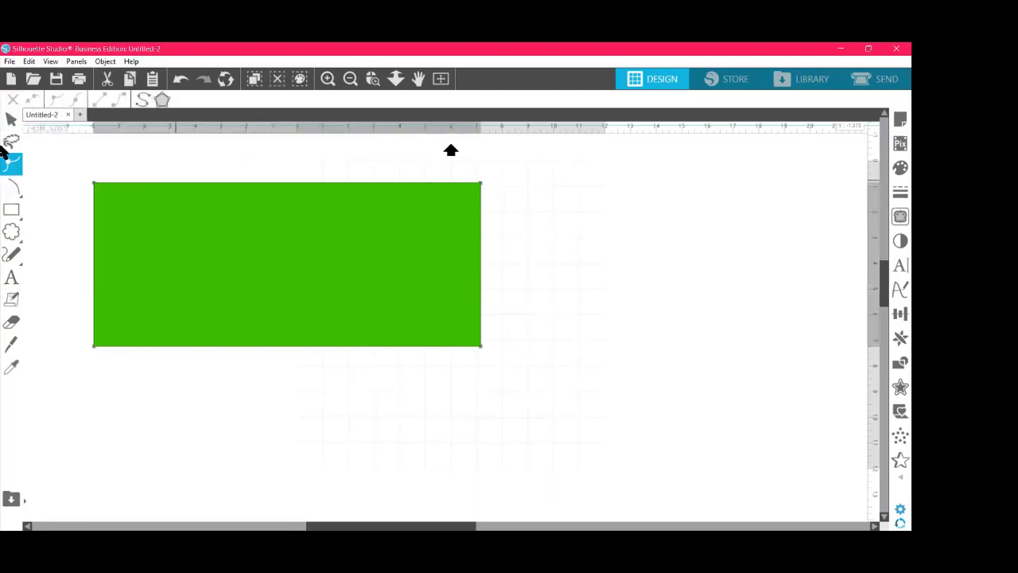
{"action": "double_click", "coordinate": [294, 245]}
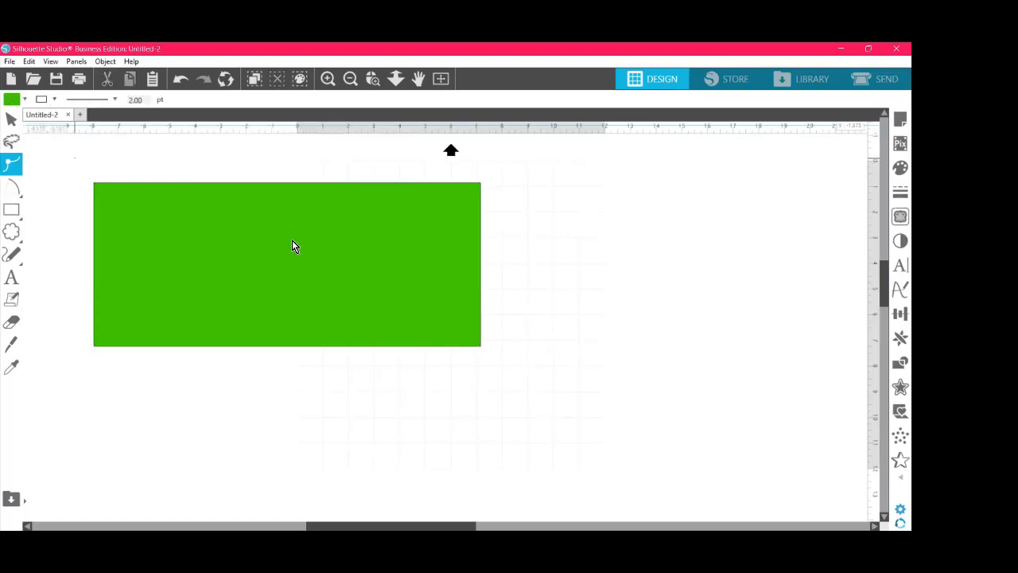
{"action": "left_click", "coordinate": [15, 165]}
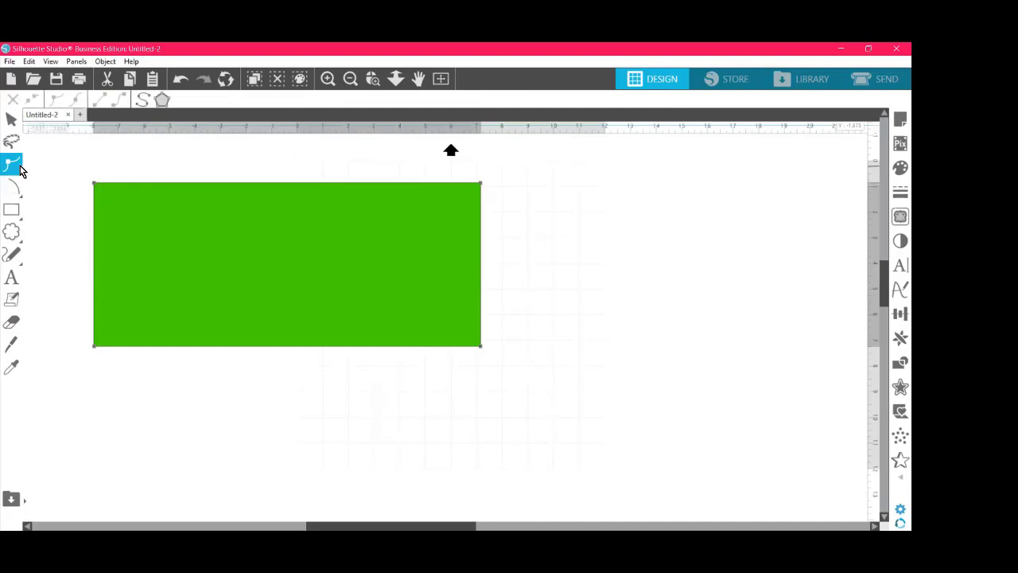
Step: Add an extra point along the green rectangle's top edge and undo it
{"action": "left_click", "coordinate": [235, 184]}
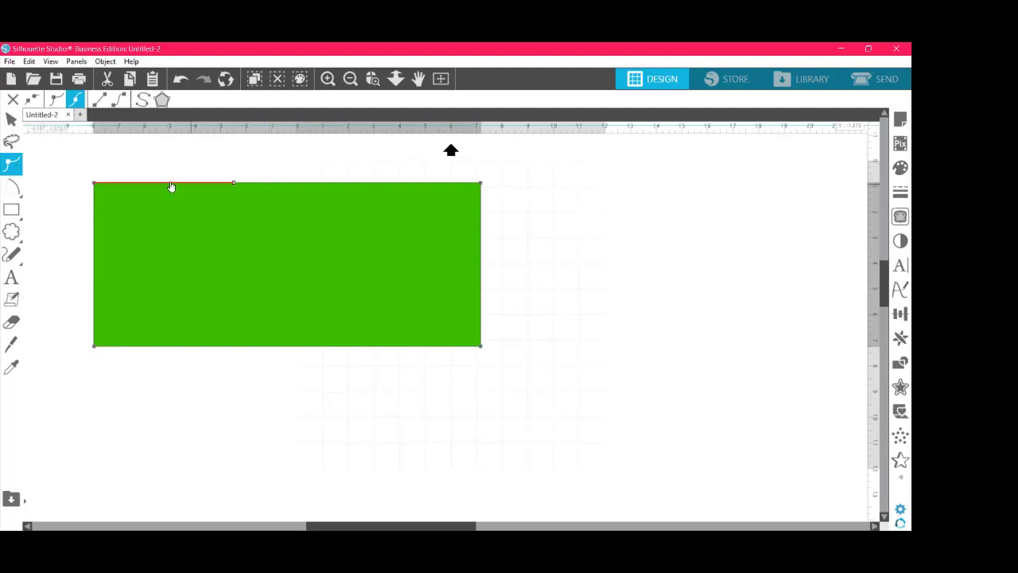
{"action": "left_click", "coordinate": [181, 79]}
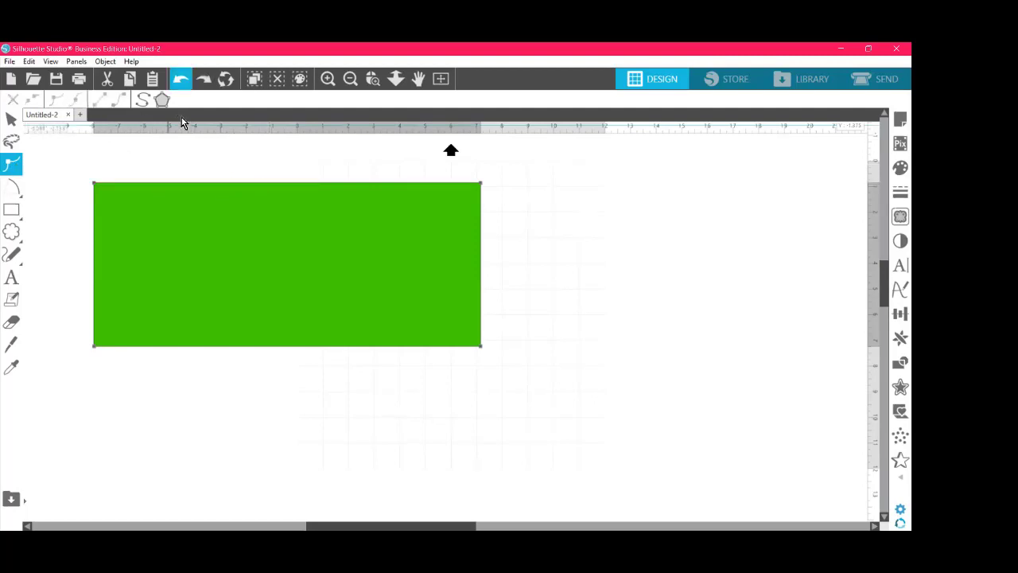
Step: Reshape the green rectangle by moving its upper-left point outward, upper-right point far right, lower-right point far left and lower-left point up
{"action": "left_click", "coordinate": [95, 183]}
{"action": "left_click_drag", "start_coordinate": [94, 183], "coordinate": [86, 160]}
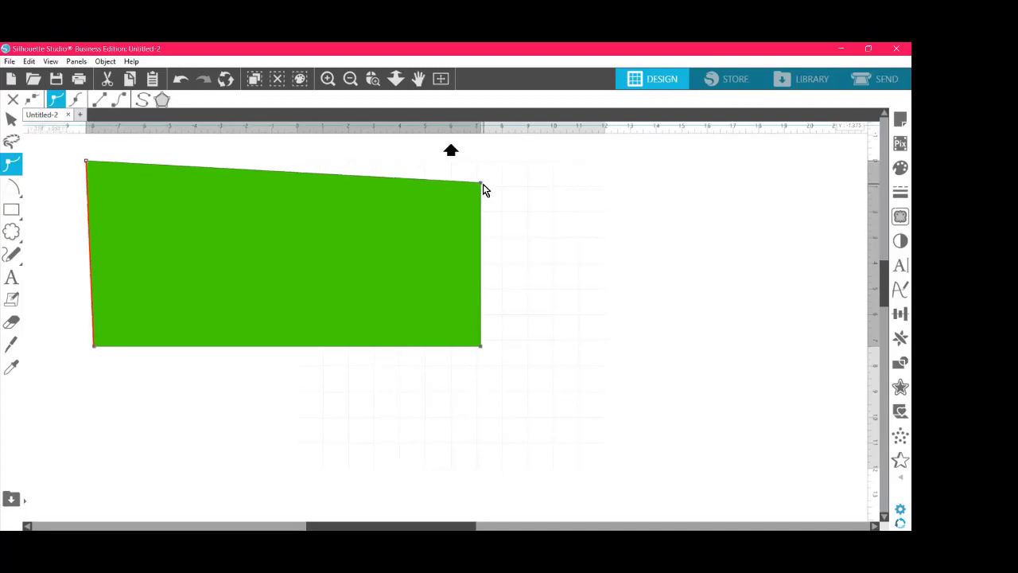
{"action": "left_click_drag", "start_coordinate": [483, 185], "coordinate": [678, 214]}
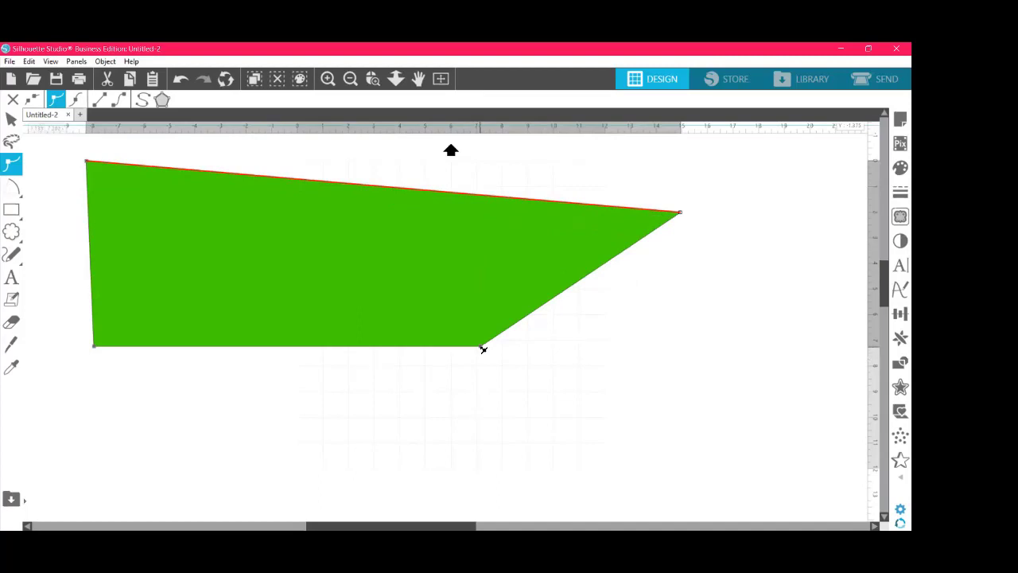
{"action": "left_click_drag", "start_coordinate": [483, 348], "coordinate": [212, 368]}
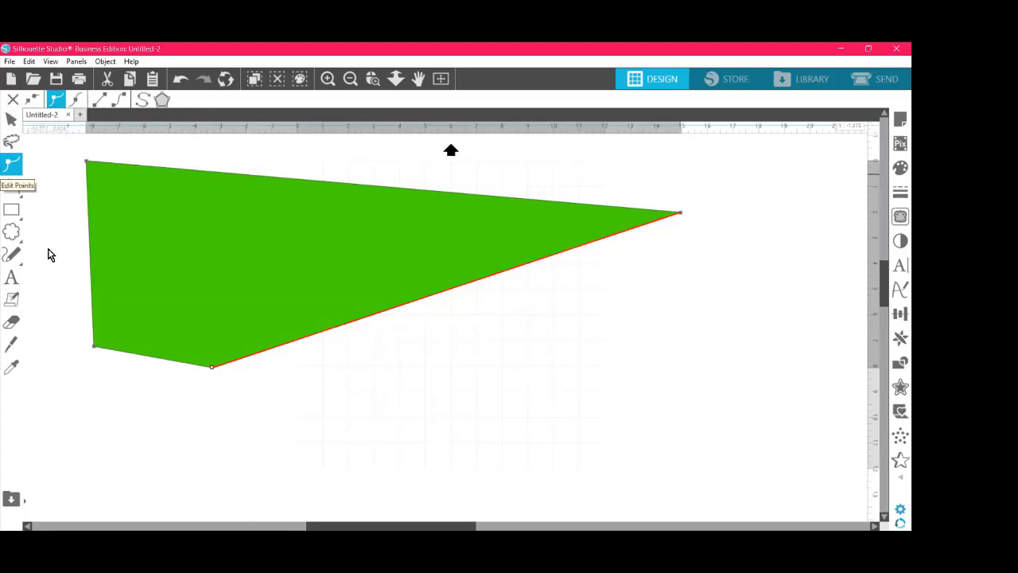
{"action": "left_click_drag", "start_coordinate": [96, 339], "coordinate": [86, 292]}
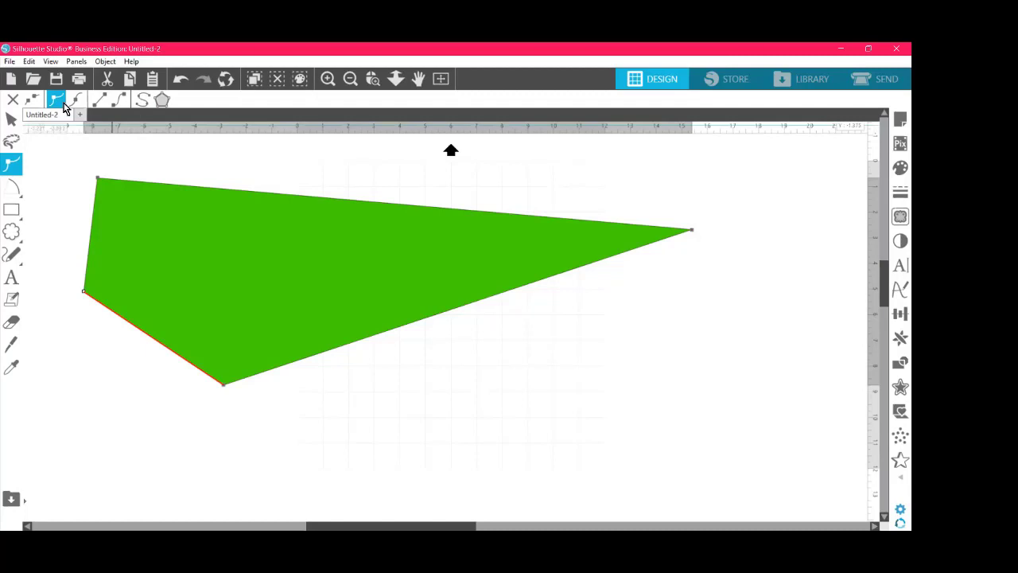
Step: Zoom in on an area around the green shape's long lower sloping edge
{"action": "key", "text": "i"}
{"action": "key", "text": "ctrl"}
{"action": "left_click", "coordinate": [372, 78]}
{"action": "left_click_drag", "start_coordinate": [342, 296], "coordinate": [470, 373]}
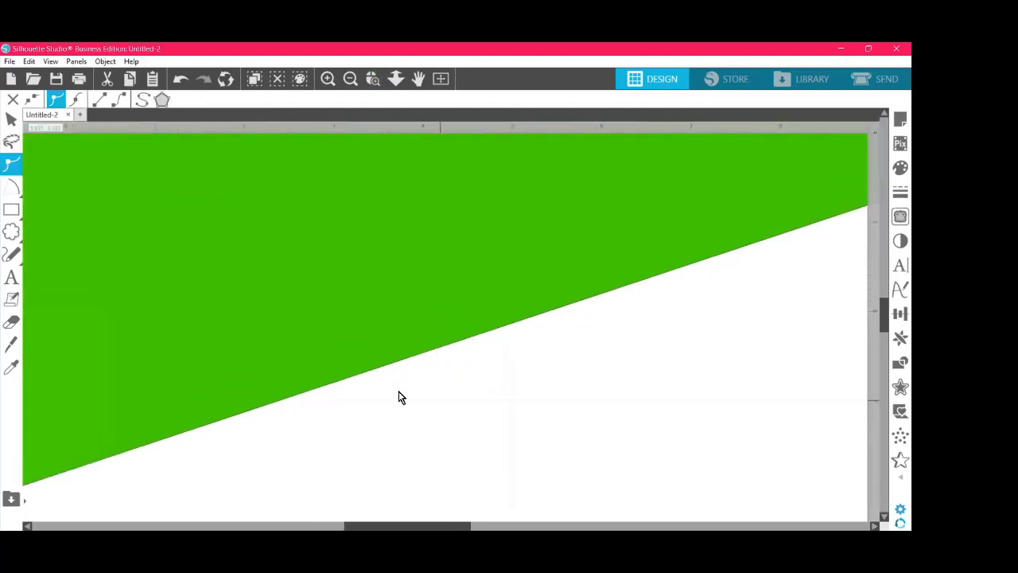
Step: Add a point midway along the green shape's long lower sloping edge and move it down and slightly right
{"action": "left_click", "coordinate": [428, 353]}
{"action": "left_click", "coordinate": [428, 352]}
{"action": "left_click", "coordinate": [428, 352]}
{"action": "left_click", "coordinate": [428, 354]}
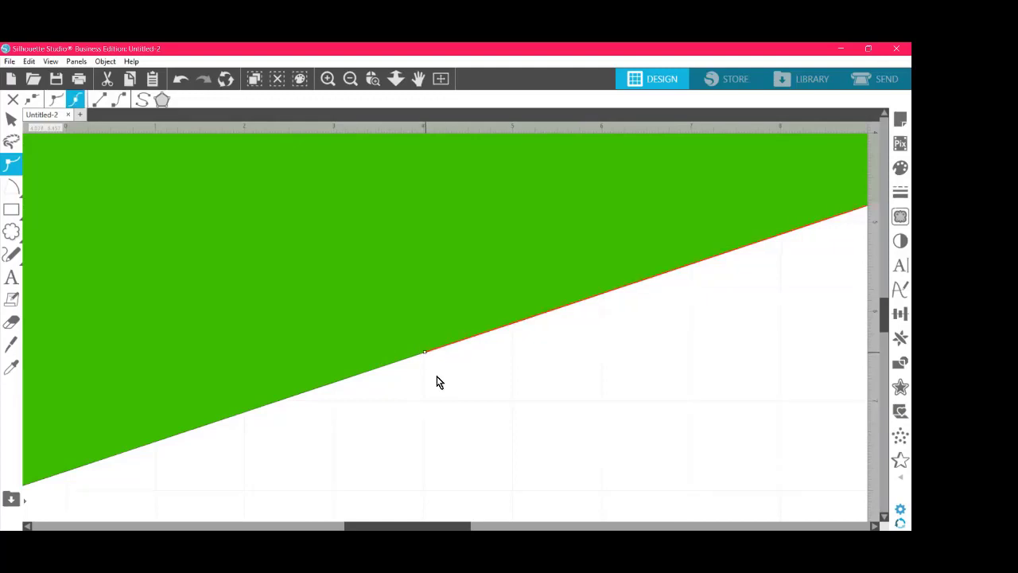
{"action": "left_click", "coordinate": [441, 80]}
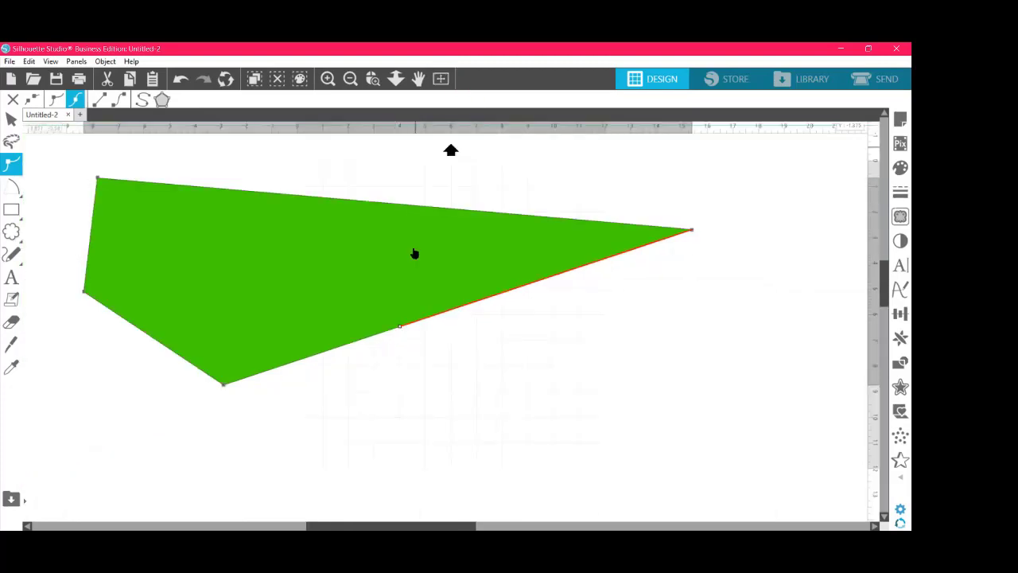
{"action": "left_click", "coordinate": [400, 325]}
{"action": "left_click_drag", "start_coordinate": [412, 345], "coordinate": [446, 437]}
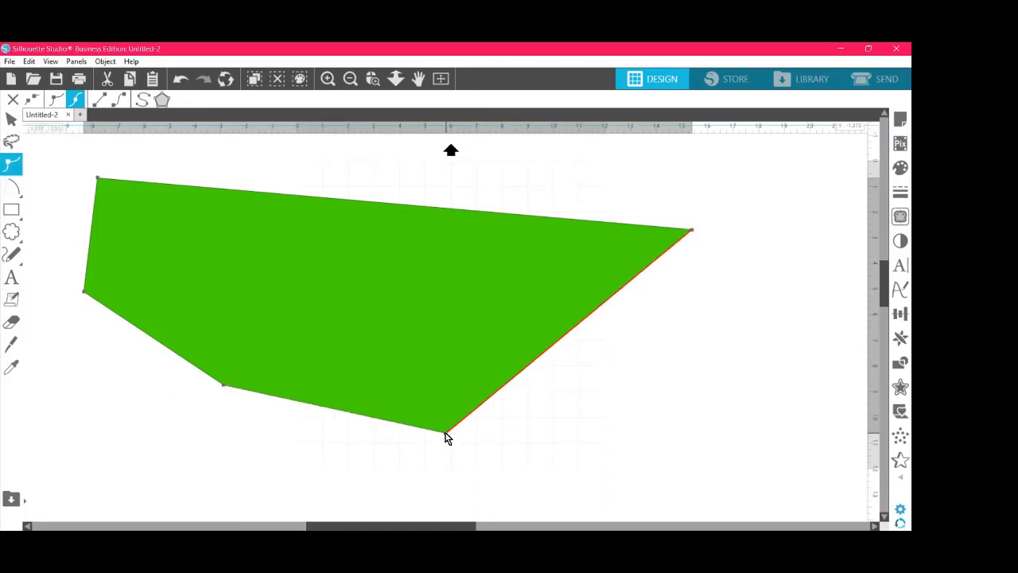
Step: Add two more points along the green shape's lower-right edge, pulling the first deep inward and the second outward
{"action": "left_click", "coordinate": [555, 346]}
{"action": "left_click_drag", "start_coordinate": [551, 344], "coordinate": [359, 277]}
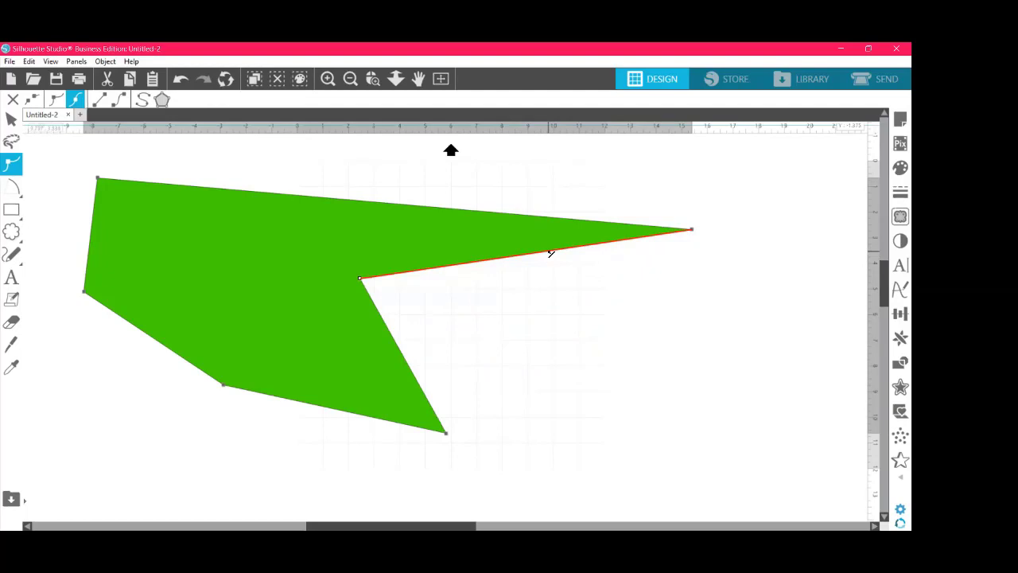
{"action": "left_click_drag", "start_coordinate": [549, 254], "coordinate": [575, 364]}
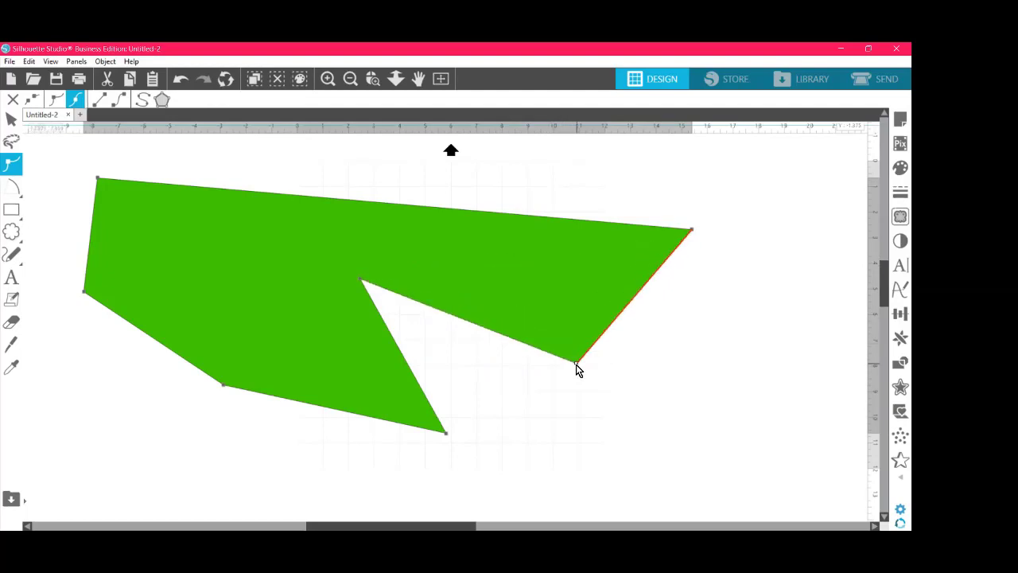
Step: Leave point editing and delete the reshaped green shape from the page
{"action": "left_click_drag", "start_coordinate": [50, 151], "coordinate": [165, 170]}
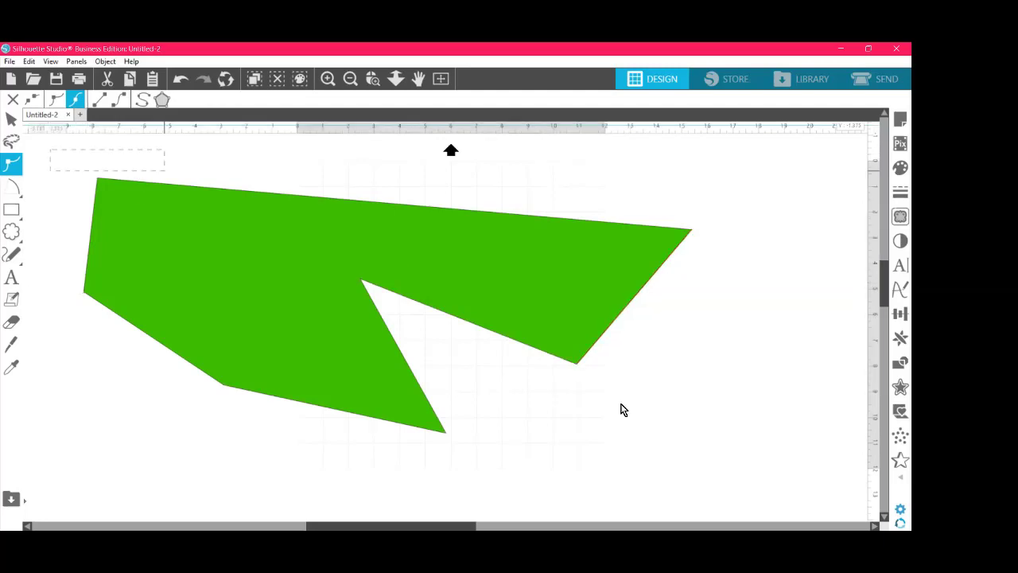
{"action": "key", "text": "ctrl+a"}
{"action": "key", "text": "Delete"}
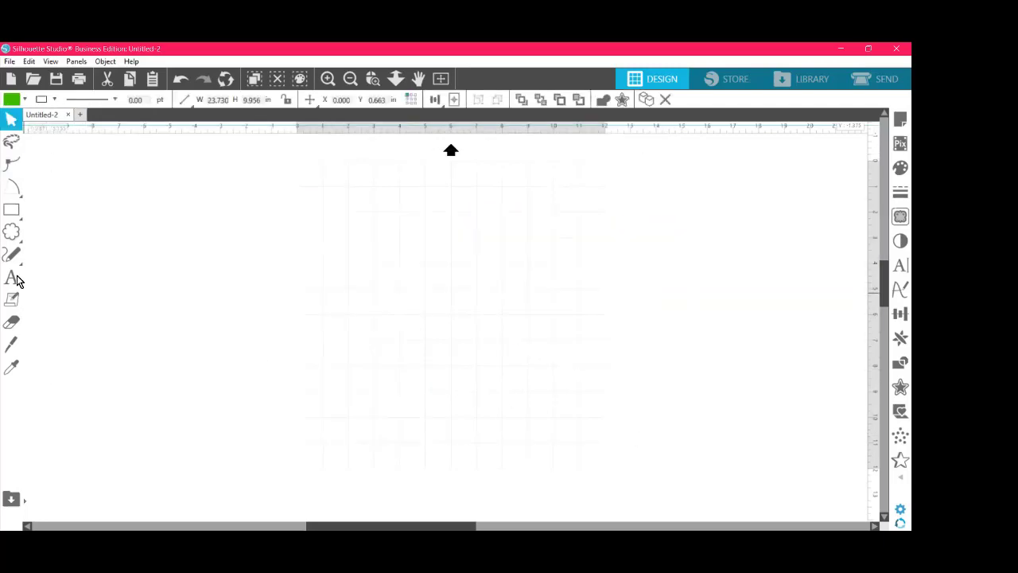
Step: Draw a rectangle about 12 in wide and 6.1 in high across the middle of the page
{"action": "left_click", "coordinate": [11, 209]}
{"action": "mouse_move", "coordinate": [8, 216]}
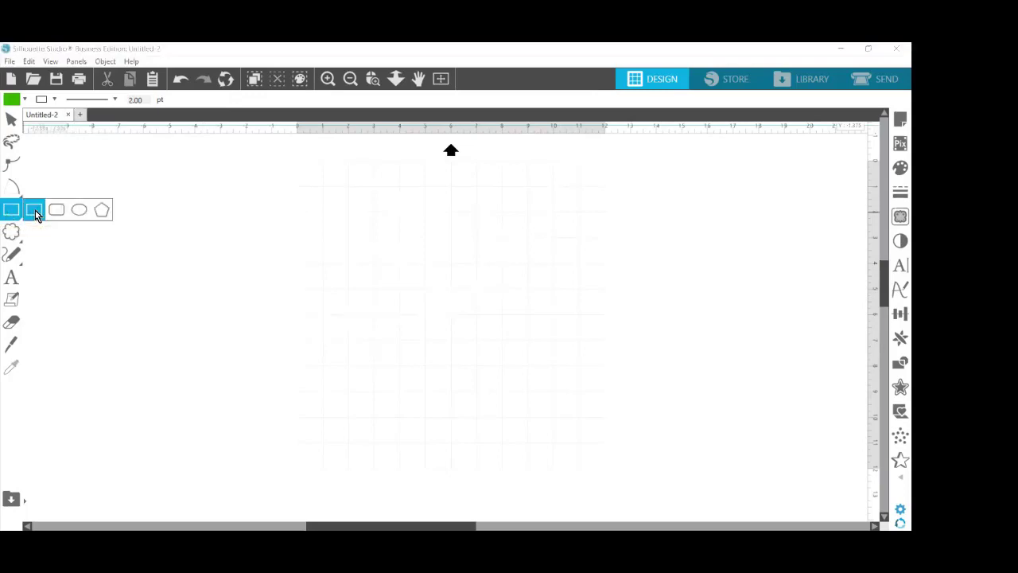
{"action": "left_click_drag", "start_coordinate": [297, 239], "coordinate": [605, 395]}
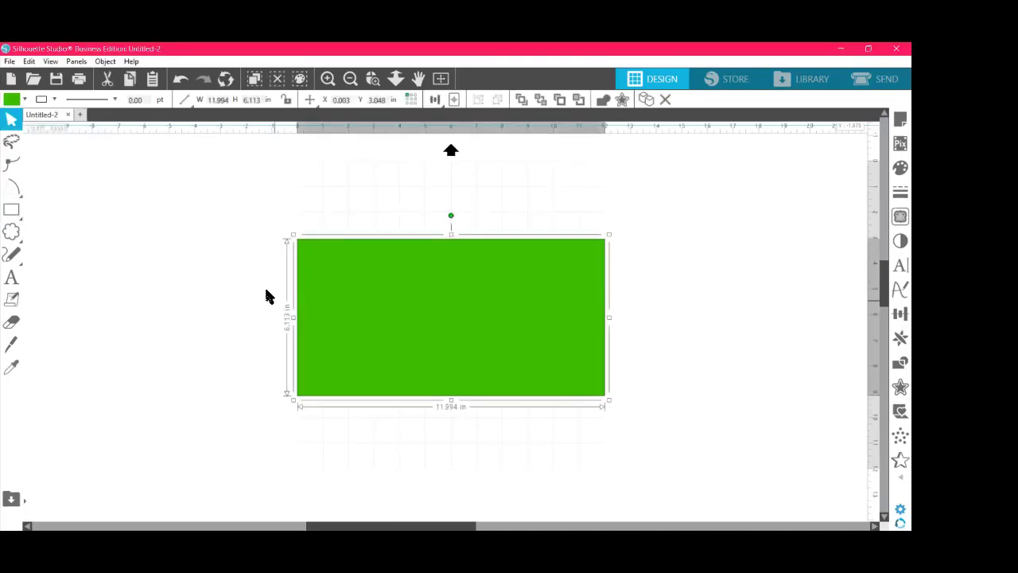
Step: Delete the green rectangle's upper-right and upper-left corner points
{"action": "left_click", "coordinate": [12, 166]}
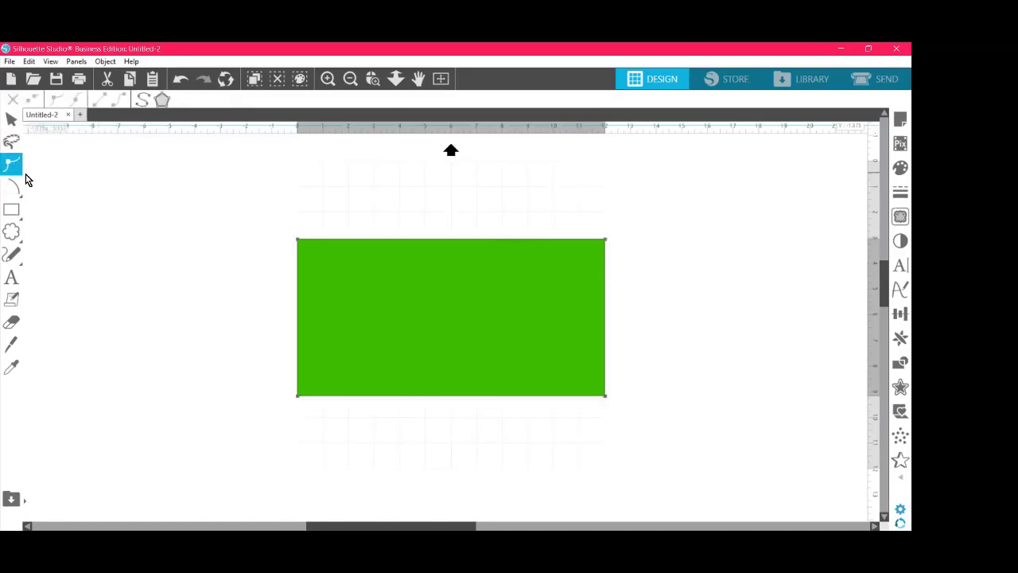
{"action": "left_click", "coordinate": [608, 241]}
{"action": "left_click", "coordinate": [607, 241]}
{"action": "left_click", "coordinate": [607, 242]}
{"action": "left_click", "coordinate": [606, 242]}
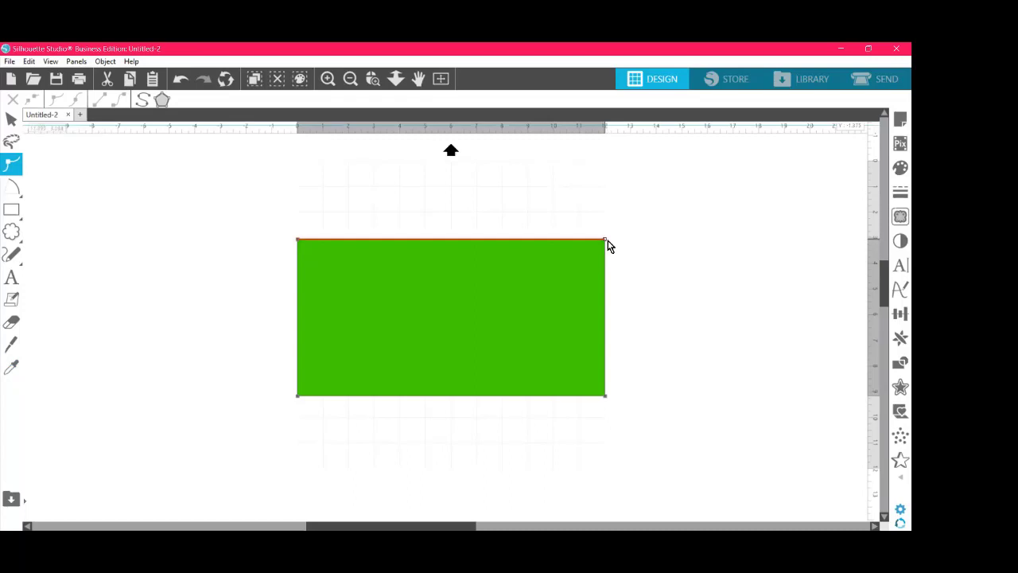
{"action": "right_click", "coordinate": [608, 244]}
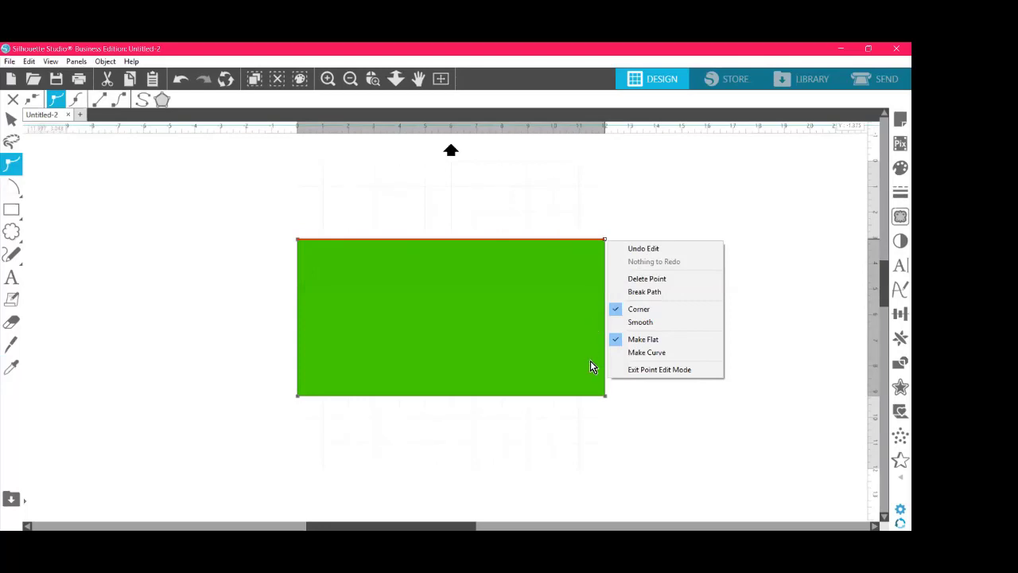
{"action": "right_click", "coordinate": [605, 239]}
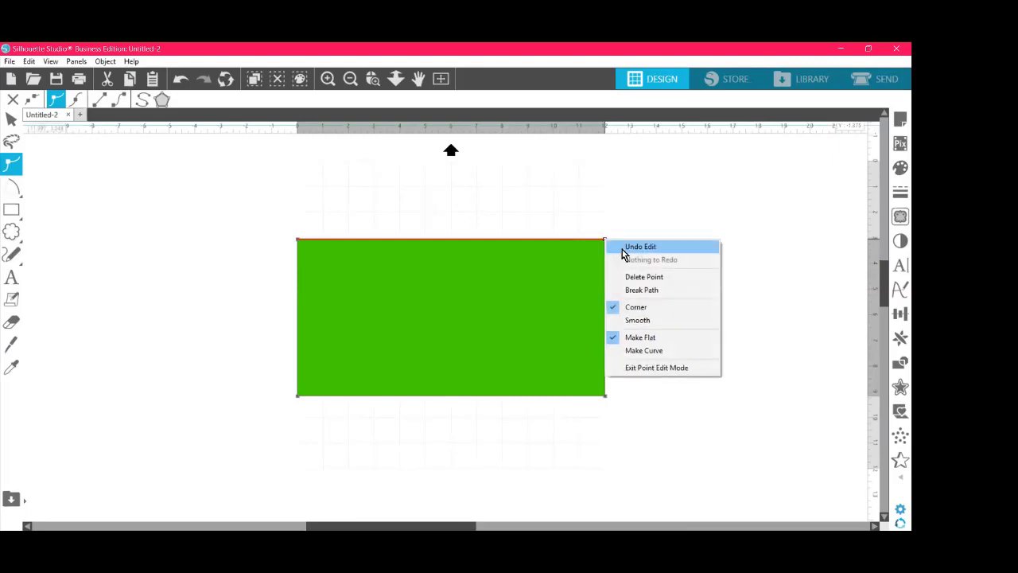
{"action": "left_click", "coordinate": [641, 278]}
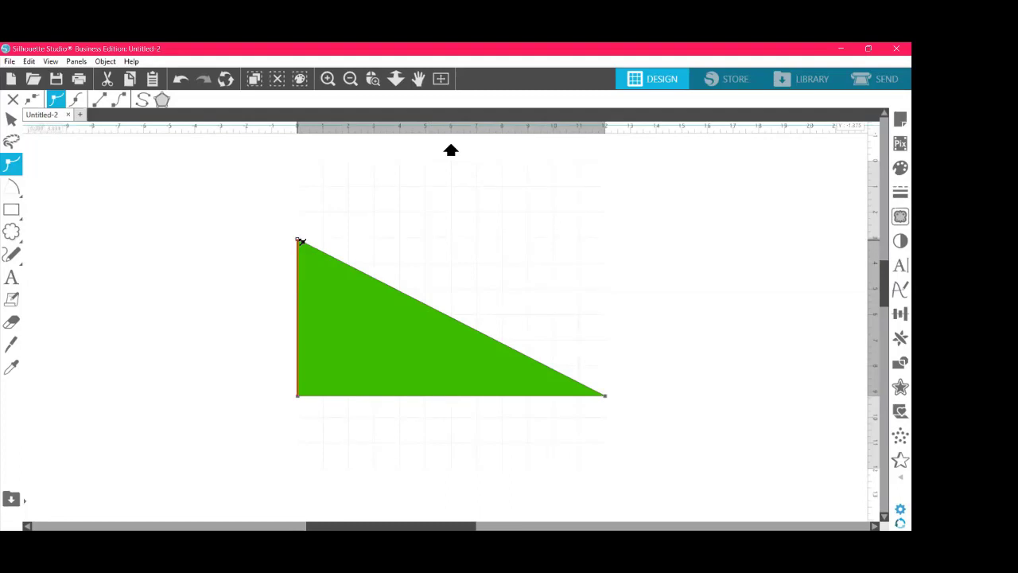
{"action": "right_click", "coordinate": [299, 241]}
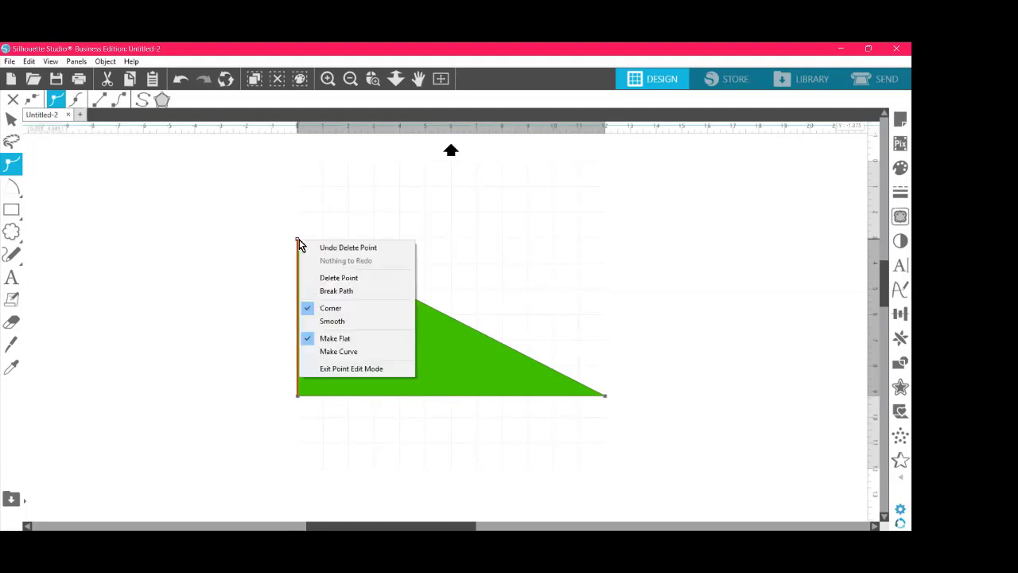
{"action": "left_click", "coordinate": [322, 278]}
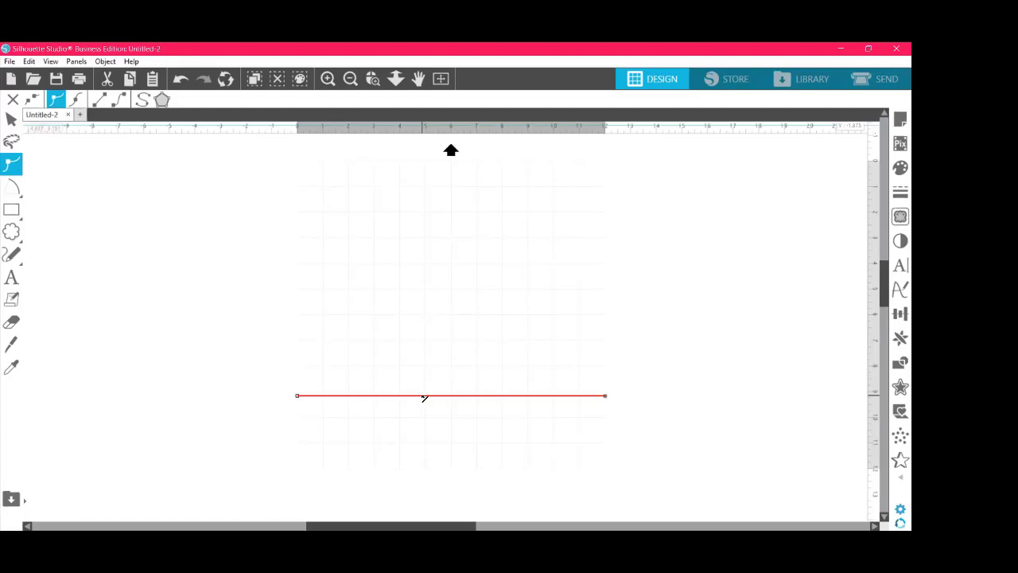
Step: Add a point near the middle of the remaining flat line and raise it to form a triangle about 8 in high
{"action": "left_click", "coordinate": [423, 396]}
{"action": "right_click", "coordinate": [423, 398]}
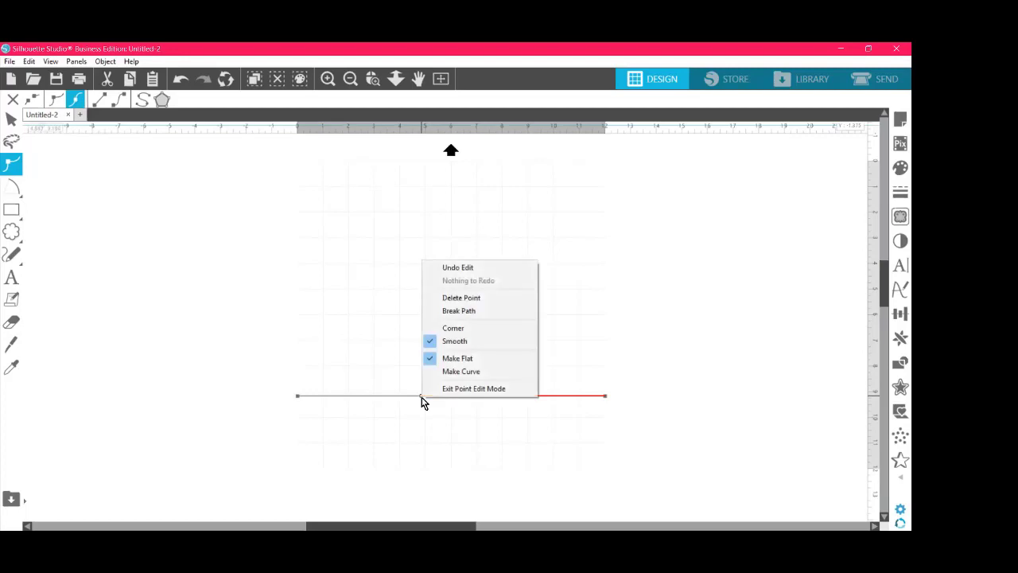
{"action": "left_click", "coordinate": [398, 419]}
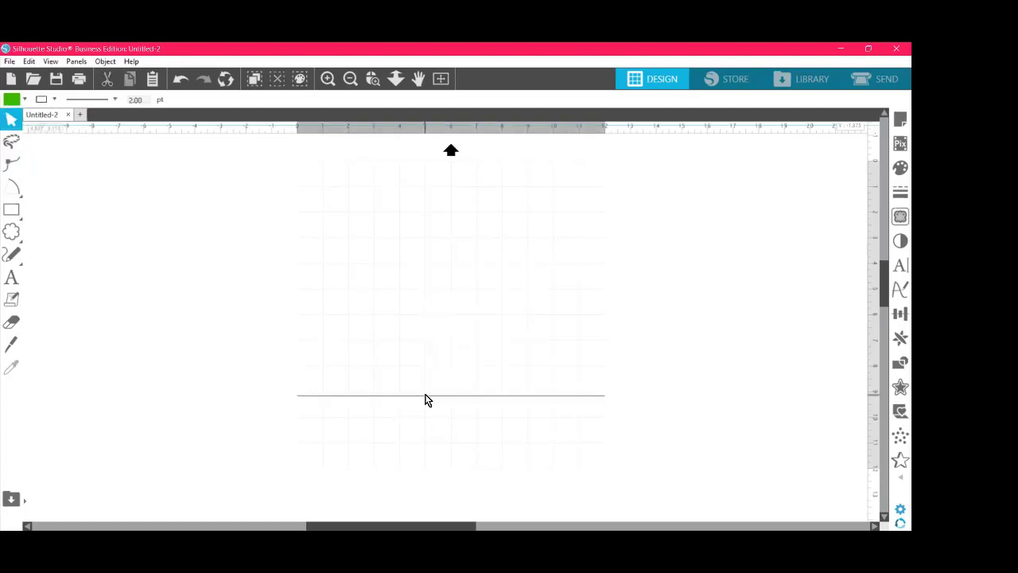
{"action": "left_click", "coordinate": [438, 397]}
{"action": "left_click", "coordinate": [439, 418]}
{"action": "double_click", "coordinate": [423, 396]}
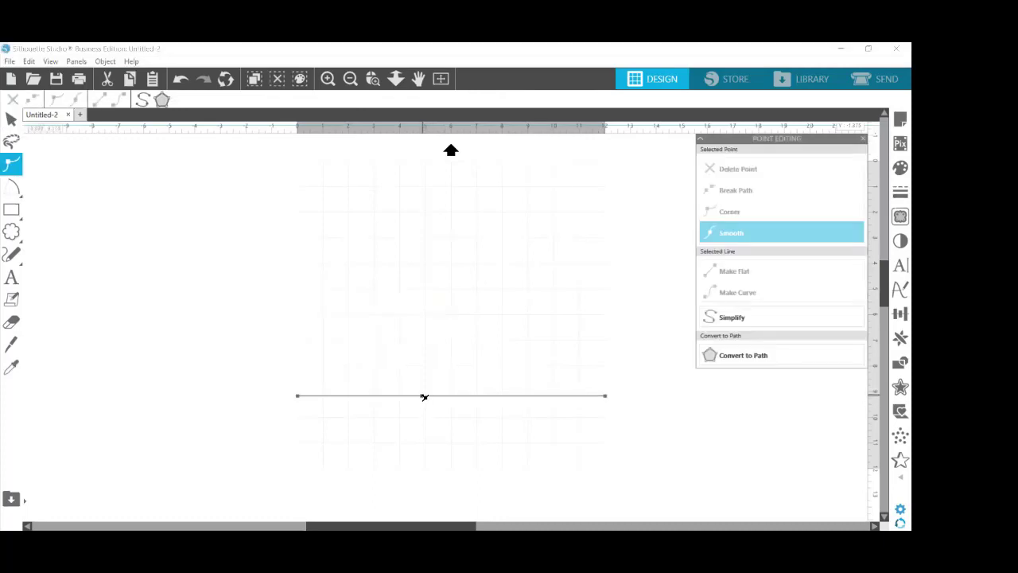
{"action": "left_click_drag", "start_coordinate": [423, 396], "coordinate": [436, 195]}
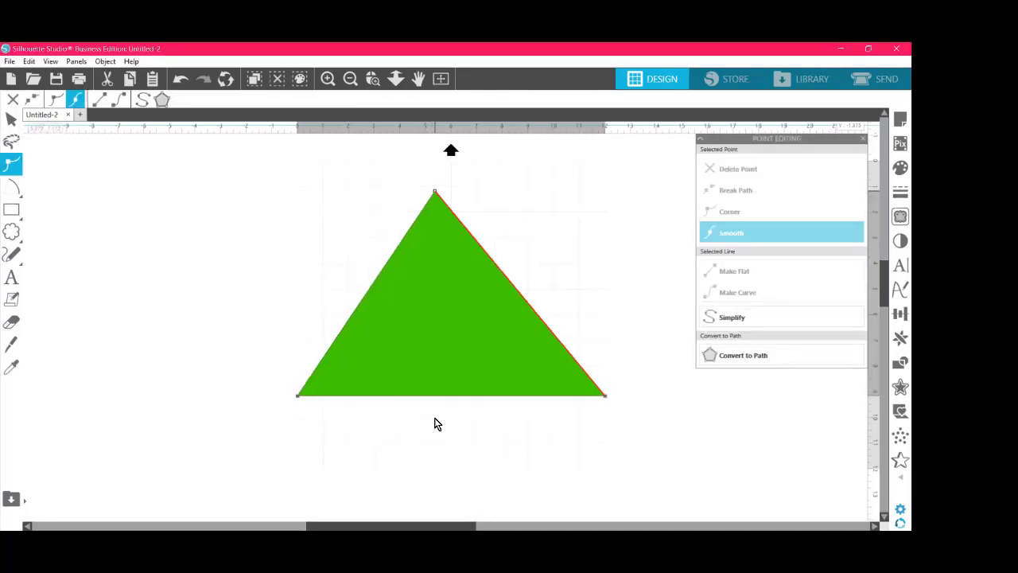
{"action": "left_click", "coordinate": [434, 486]}
Step: Fill the green triangle with orange and move it down and left
{"action": "left_click", "coordinate": [12, 121]}
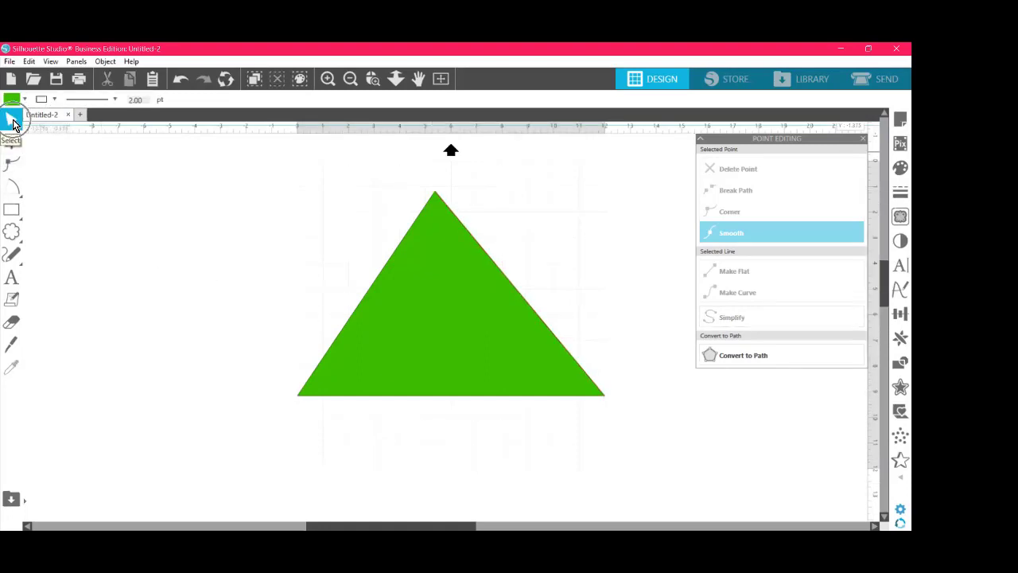
{"action": "left_click", "coordinate": [443, 287]}
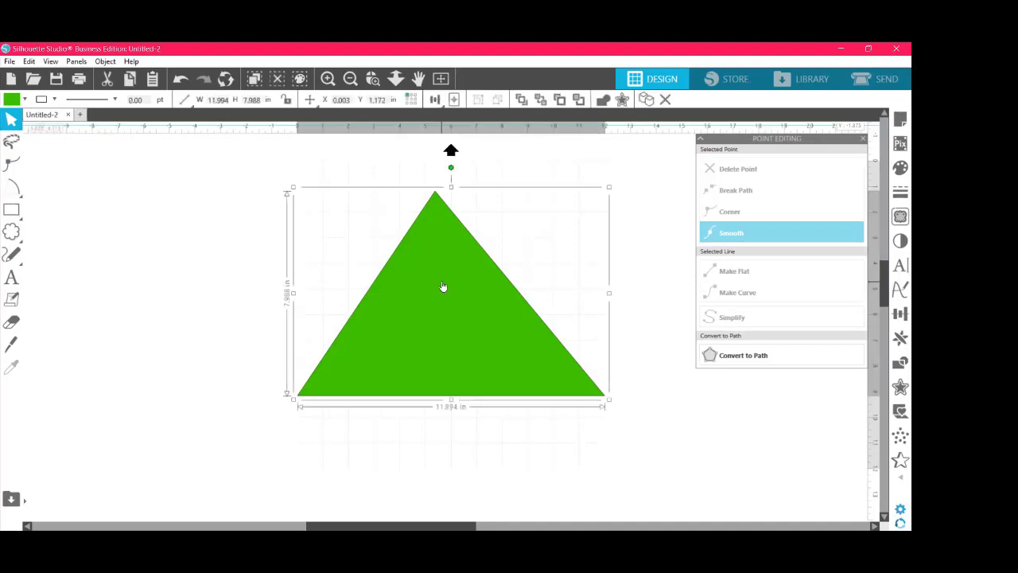
{"action": "left_click", "coordinate": [12, 100]}
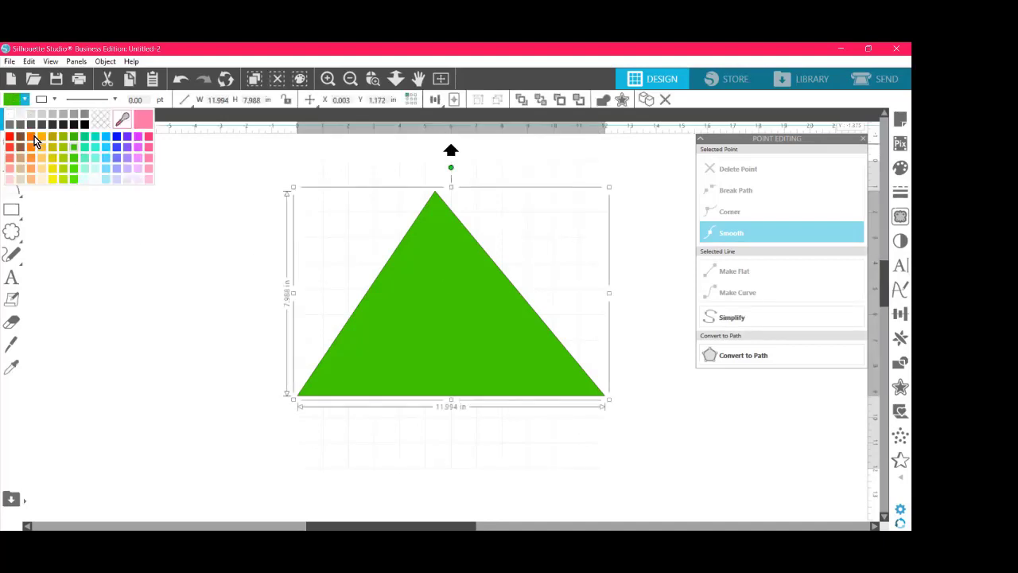
{"action": "left_click", "coordinate": [33, 137]}
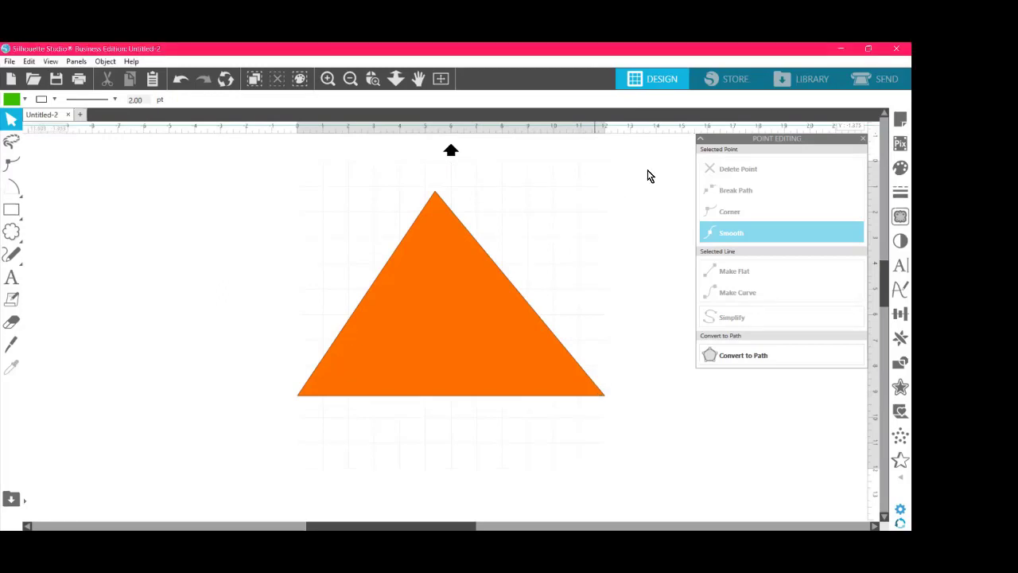
{"action": "left_click_drag", "start_coordinate": [410, 290], "coordinate": [353, 337]}
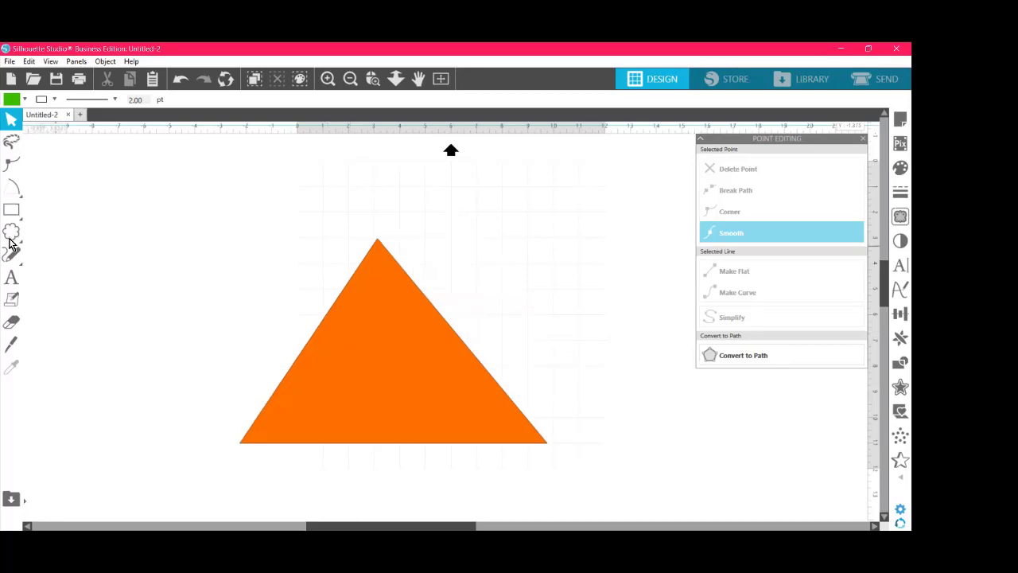
Step: Draw a rectangle about 6.1 in wide and 2.9 in high above and left of the orange triangle
{"action": "mouse_move", "coordinate": [11, 211]}
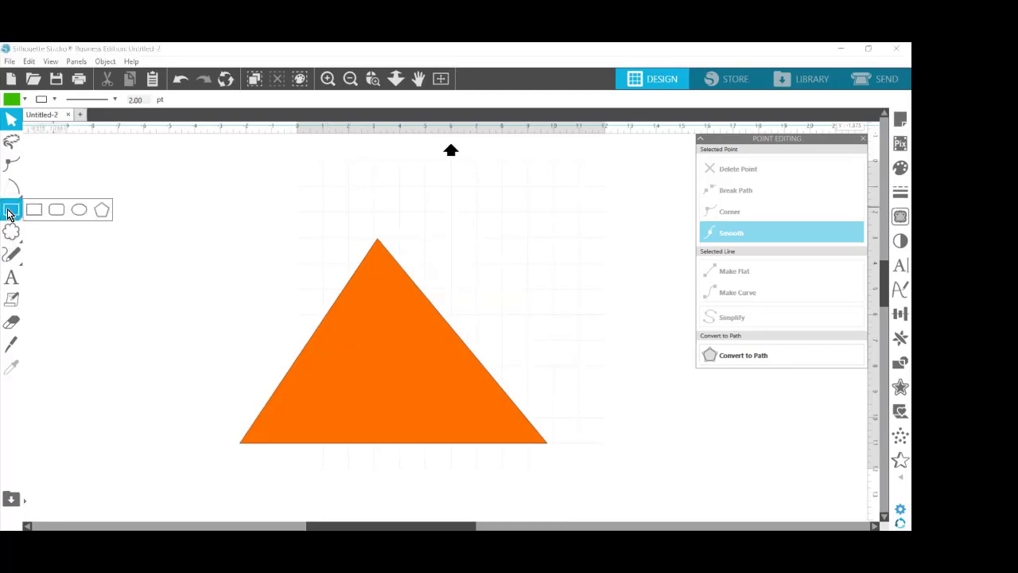
{"action": "left_click", "coordinate": [11, 211]}
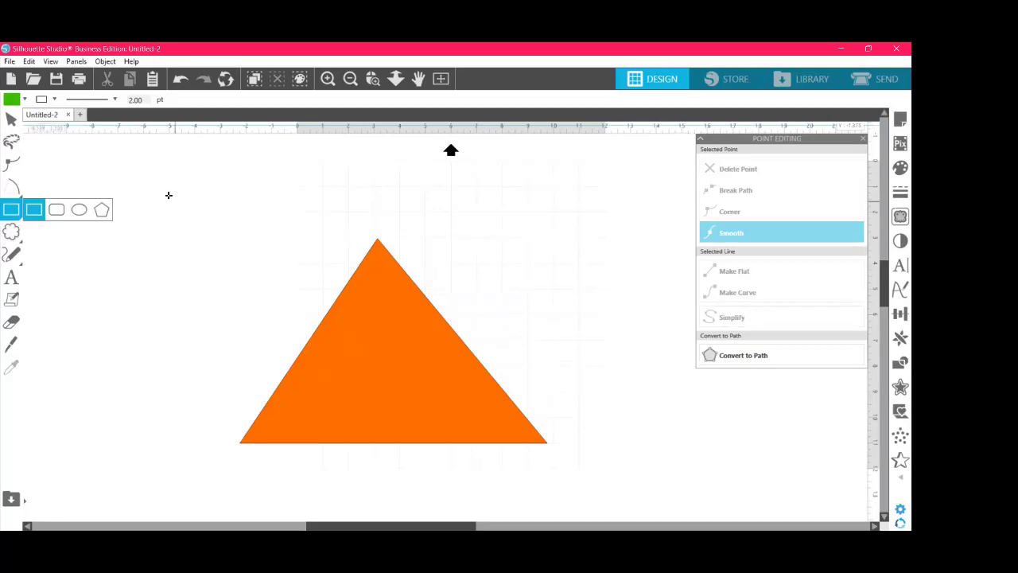
{"action": "left_click_drag", "start_coordinate": [168, 194], "coordinate": [233, 220]}
{"action": "left_click_drag", "start_coordinate": [288, 237], "coordinate": [326, 271]}
{"action": "key", "text": "v"}
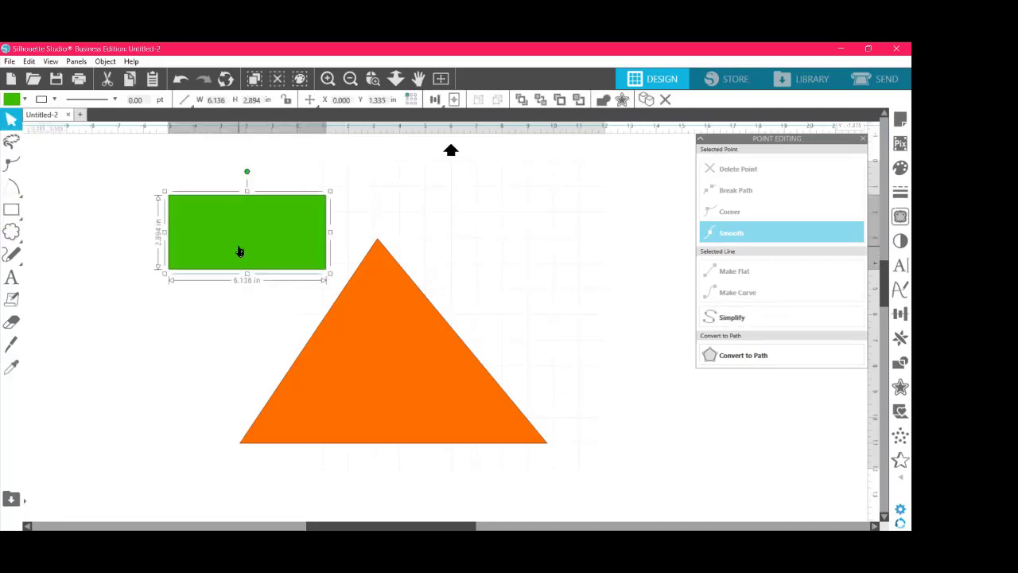
Step: Fill the new green rectangle with turquoise and deselect it
{"action": "left_click", "coordinate": [14, 100]}
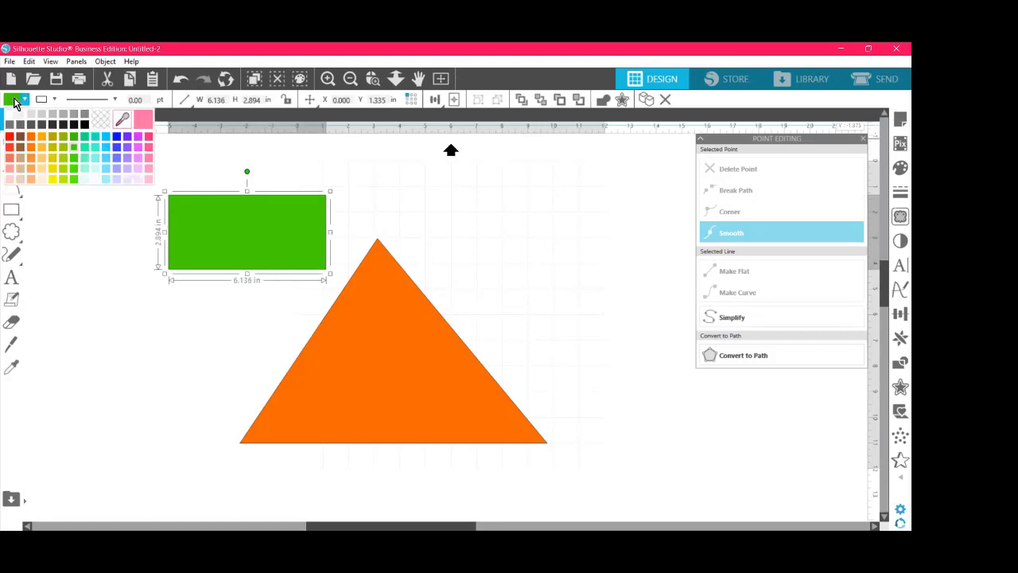
{"action": "left_click", "coordinate": [91, 144]}
{"action": "left_click", "coordinate": [459, 221]}
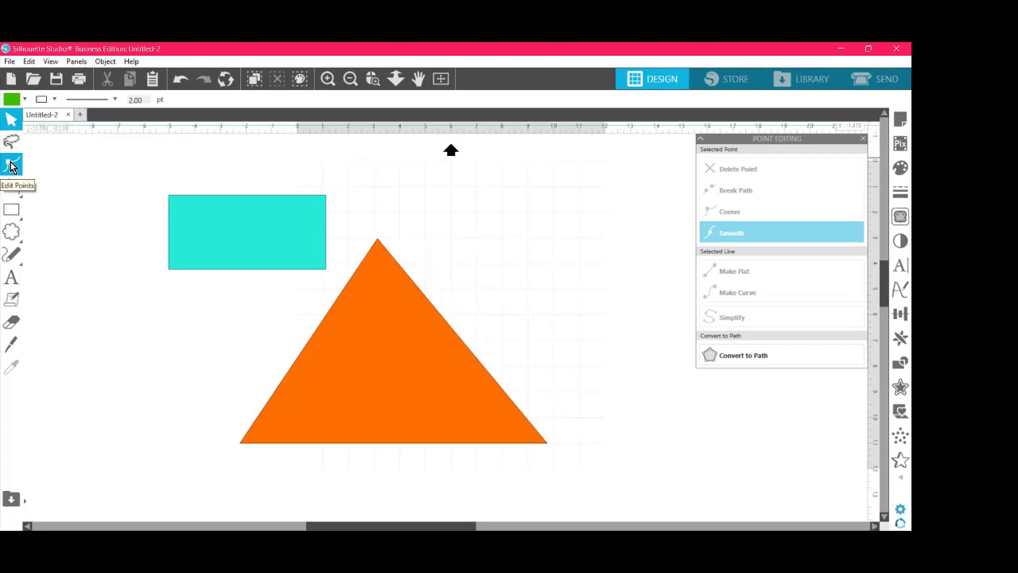
Step: Open the turquoise rectangle for point editing, leave it, and try to start point editing with nothing selected
{"action": "key", "text": "ctrl"}
{"action": "key", "text": "ctrl"}
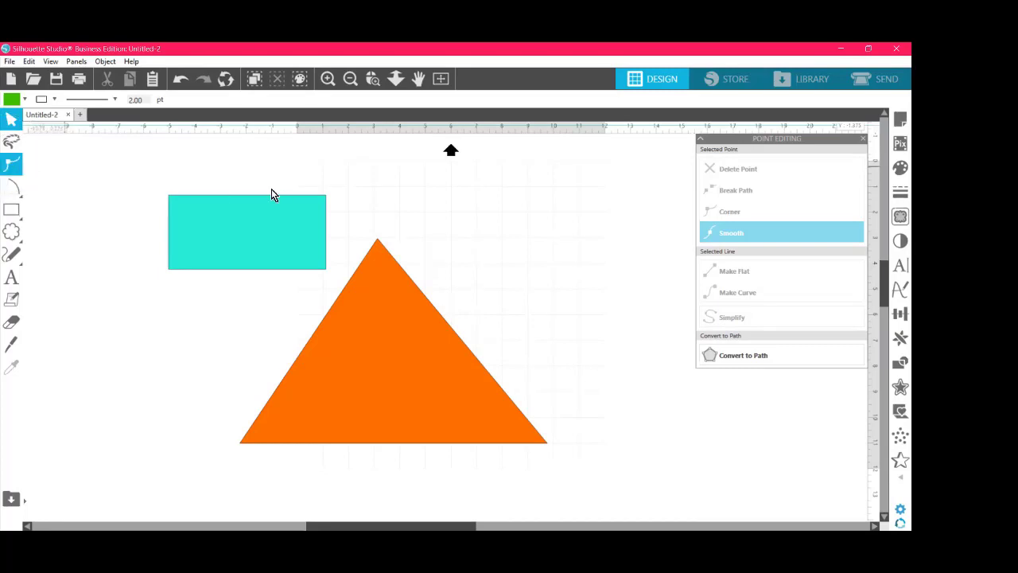
{"action": "left_click", "coordinate": [239, 200]}
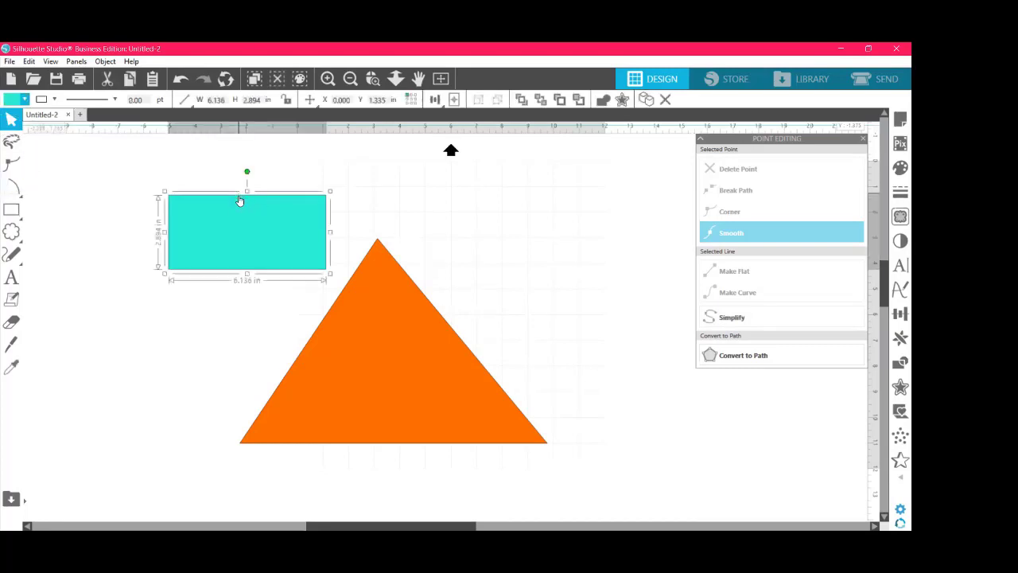
{"action": "double_click", "coordinate": [239, 200]}
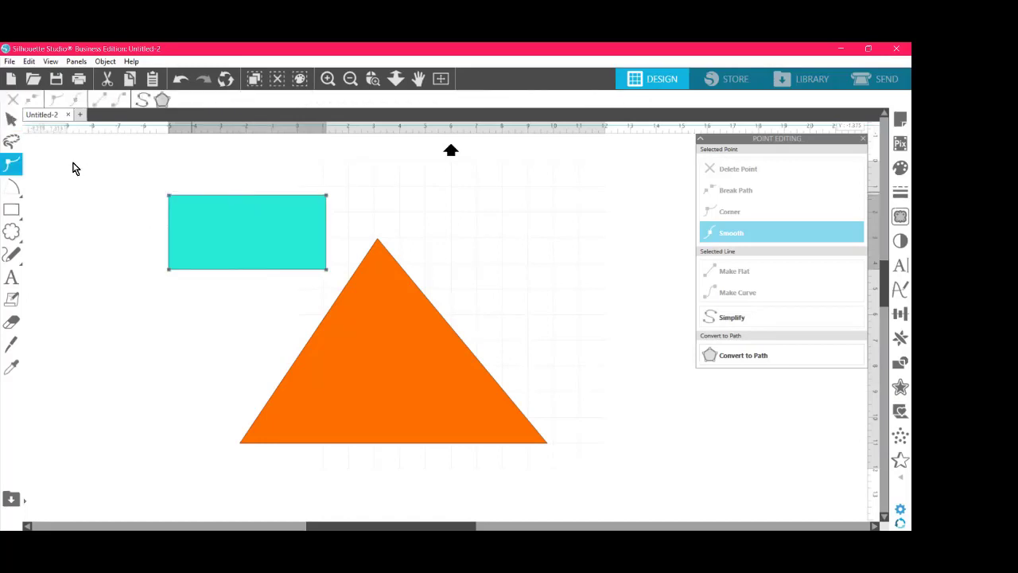
{"action": "left_click", "coordinate": [144, 188]}
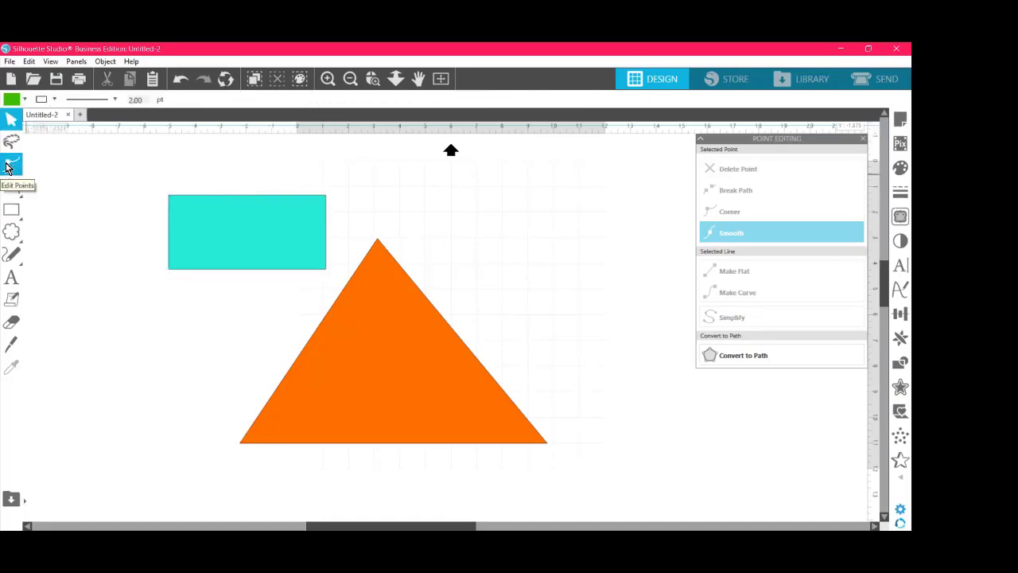
{"action": "left_click", "coordinate": [11, 164]}
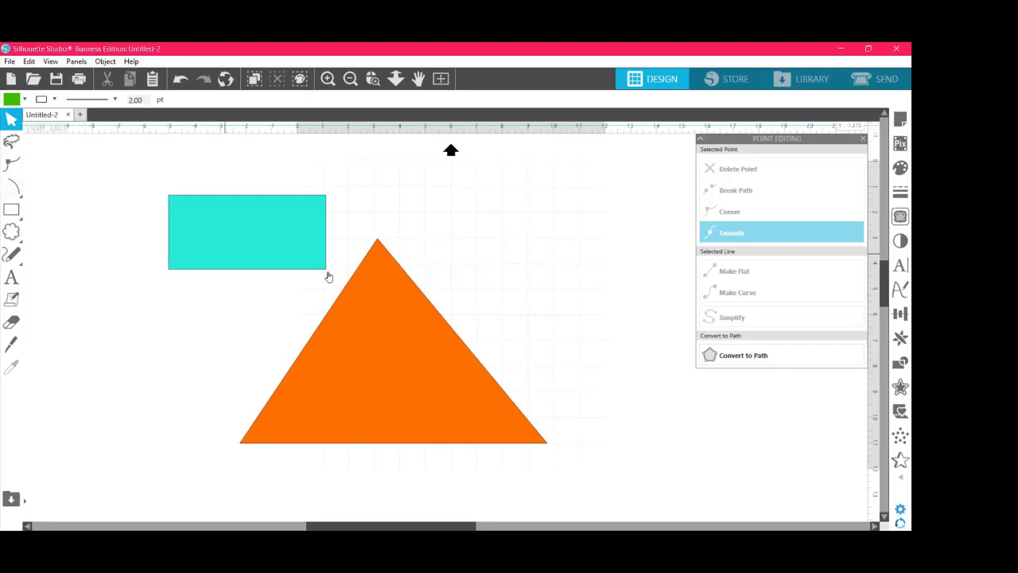
Step: Open the turquoise rectangle for point editing, and add an edit point to the upper part of the orange triangle's right edge
{"action": "left_click", "coordinate": [269, 198]}
{"action": "double_click", "coordinate": [269, 198]}
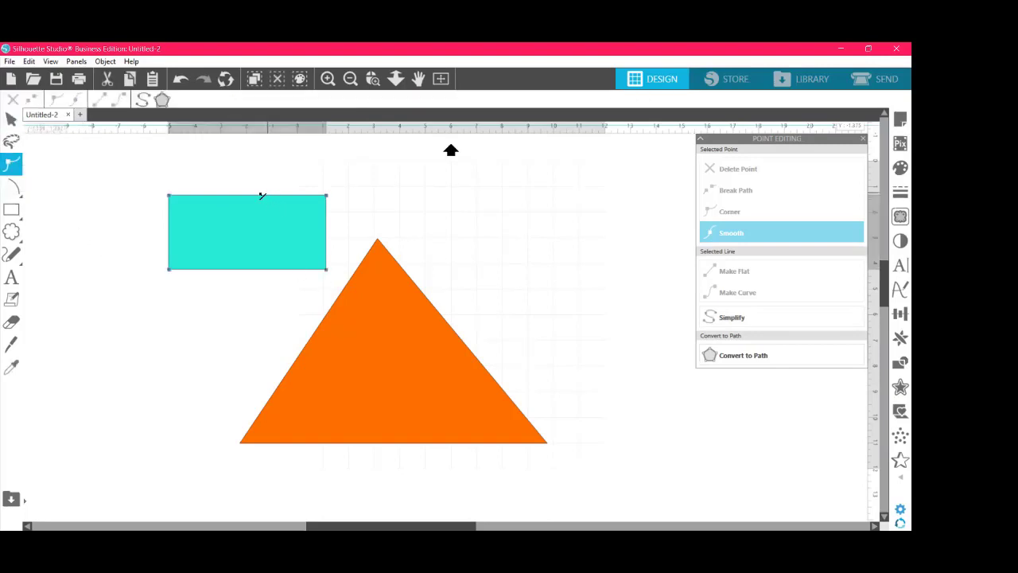
{"action": "left_click", "coordinate": [426, 296]}
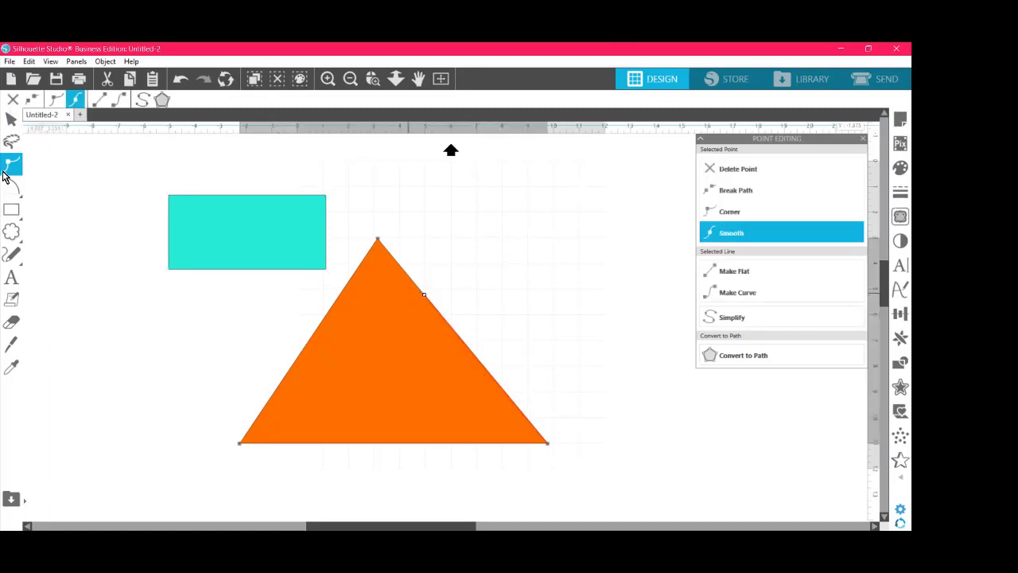
{"action": "left_click", "coordinate": [13, 121]}
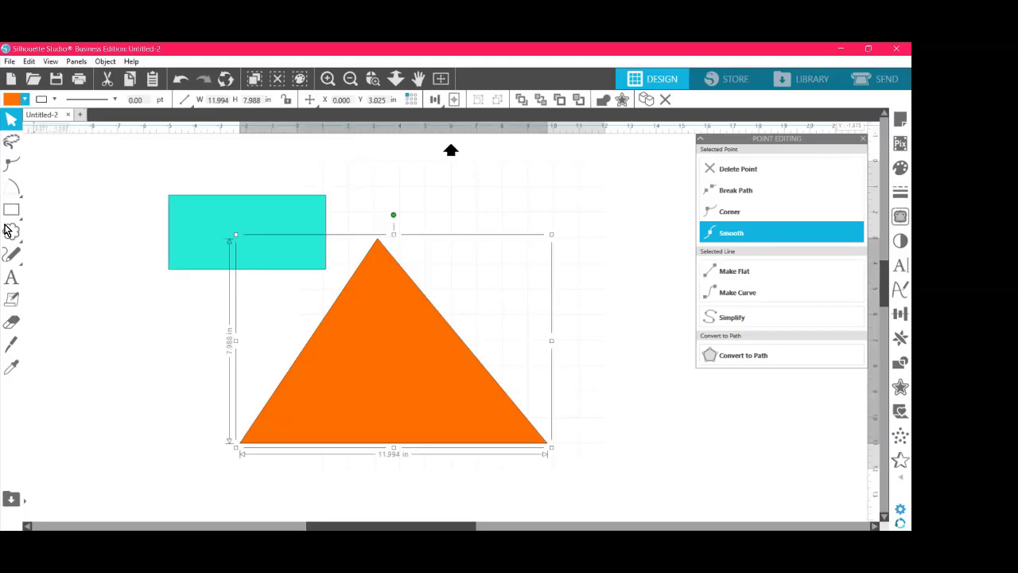
{"action": "left_click", "coordinate": [590, 339]}
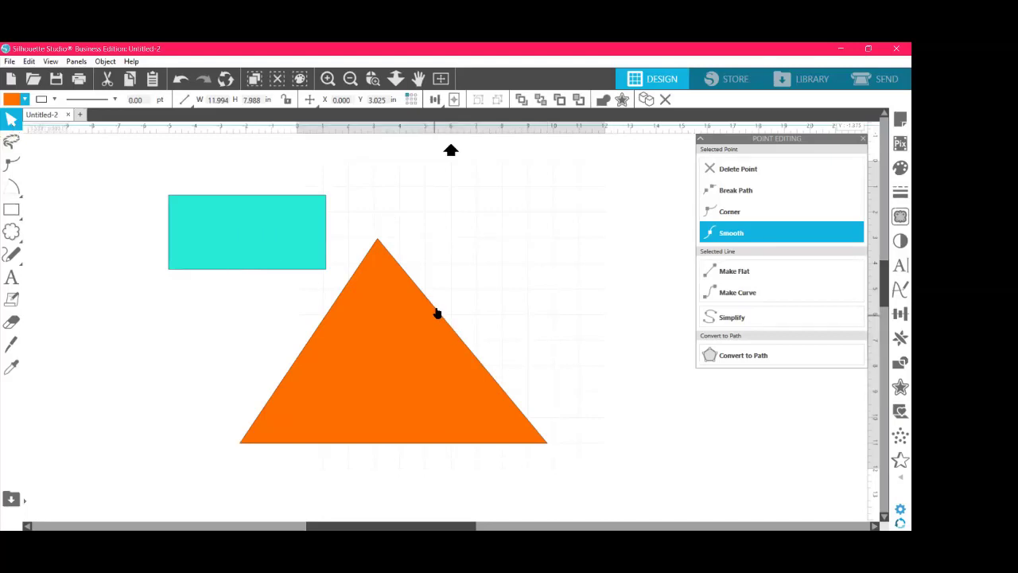
{"action": "double_click", "coordinate": [436, 312]}
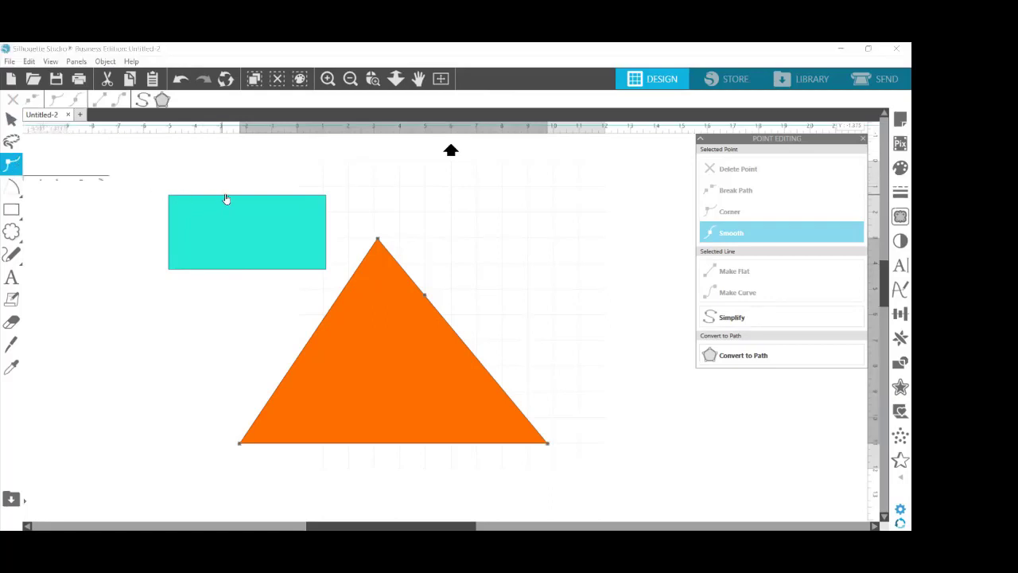
Step: Add a point on the turquoise rectangle's top edge near the right corner, and delete both the corner point and the added point
{"action": "left_click", "coordinate": [314, 196]}
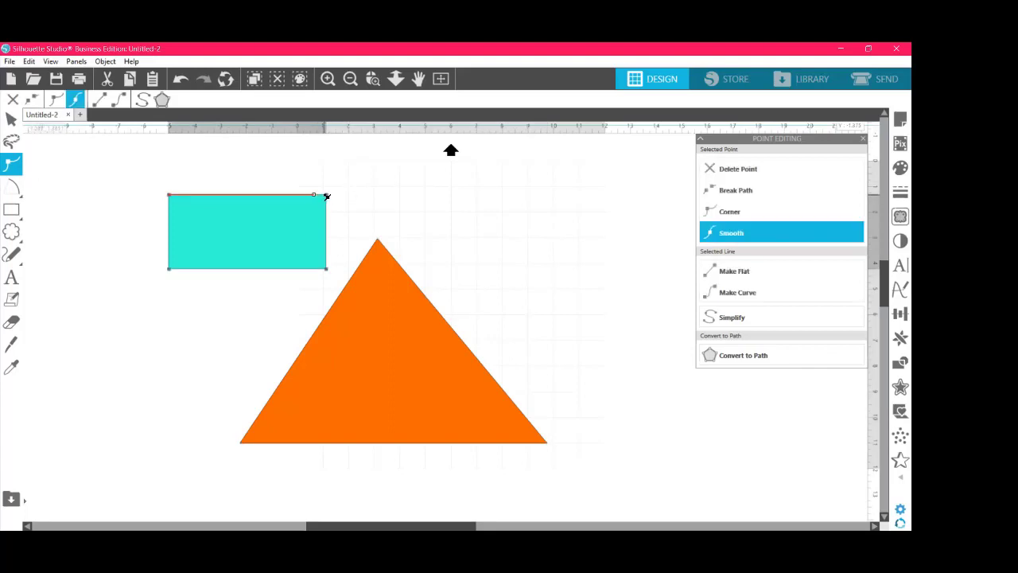
{"action": "right_click", "coordinate": [325, 198]}
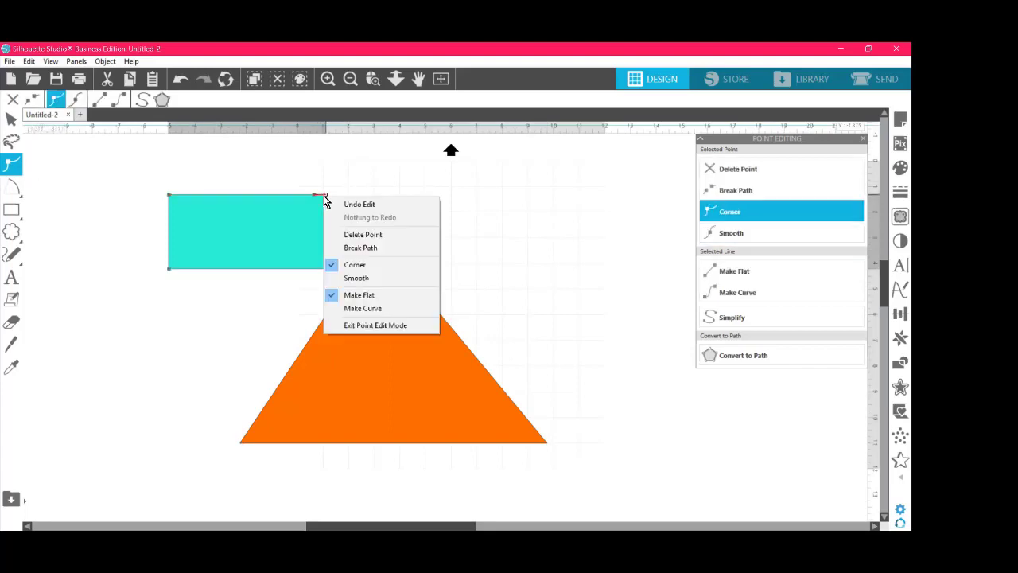
{"action": "left_click", "coordinate": [367, 237]}
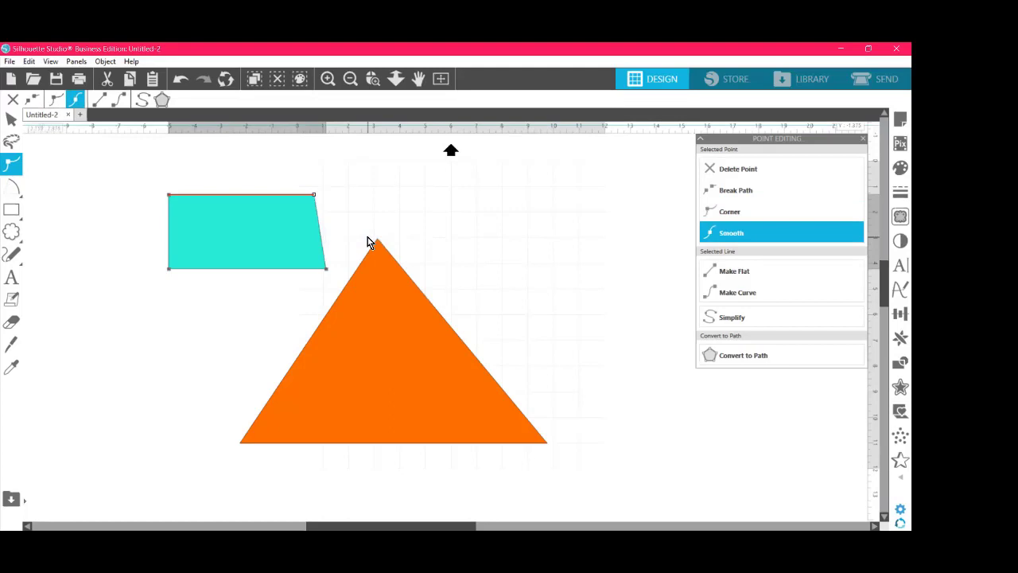
{"action": "right_click", "coordinate": [313, 195]}
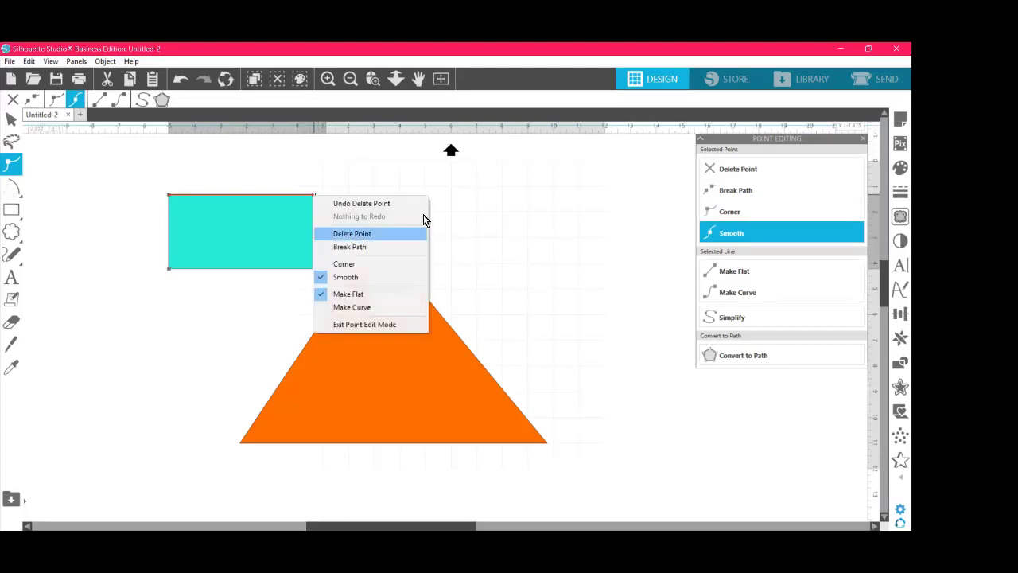
{"action": "key", "text": "Return"}
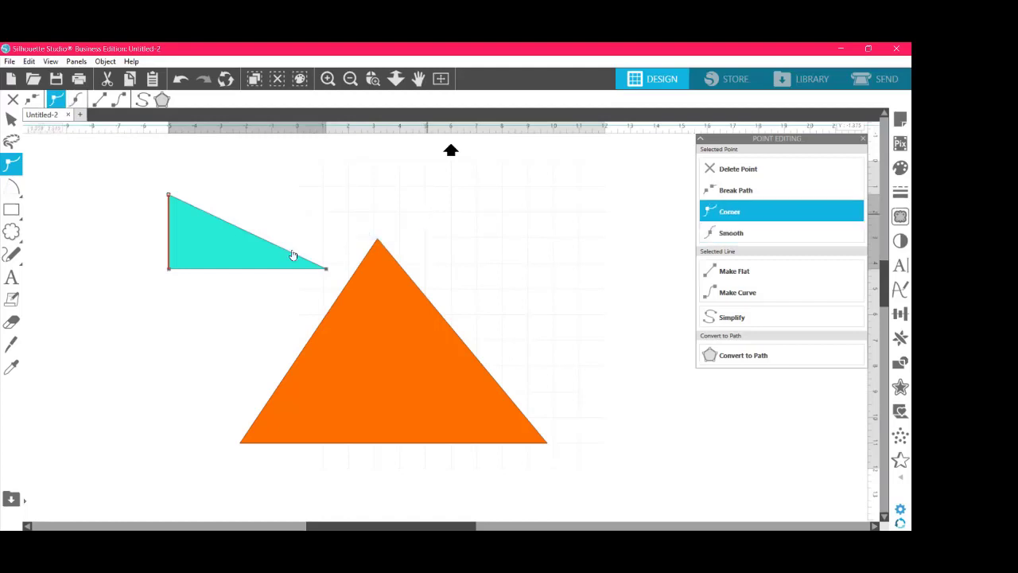
Step: Reshape the turquoise triangle into a four-sided shape by moving its right point and pulling a new lower-edge point downward
{"action": "left_click_drag", "start_coordinate": [329, 270], "coordinate": [285, 228]}
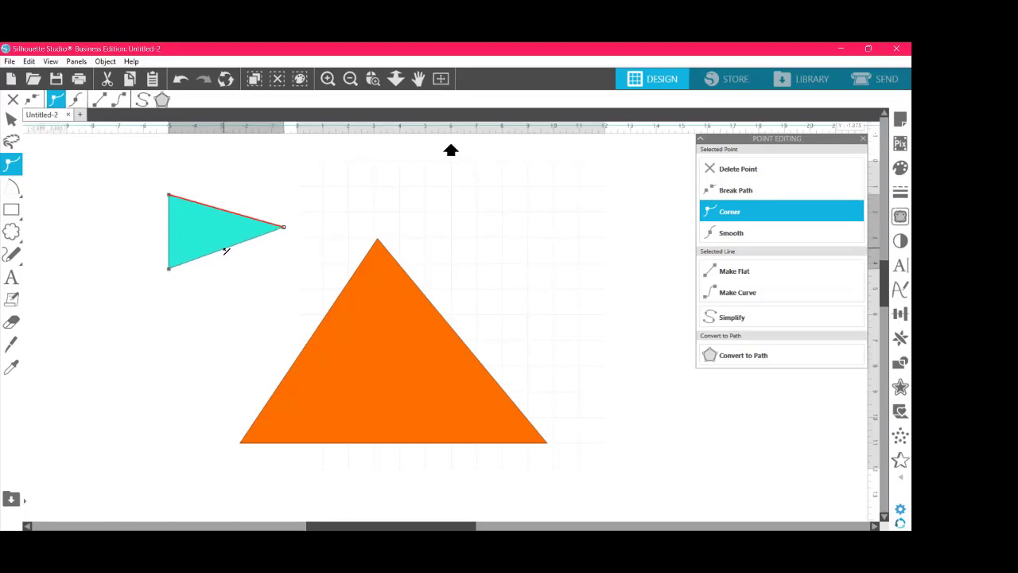
{"action": "double_click", "coordinate": [226, 248]}
{"action": "left_click_drag", "start_coordinate": [227, 249], "coordinate": [200, 316]}
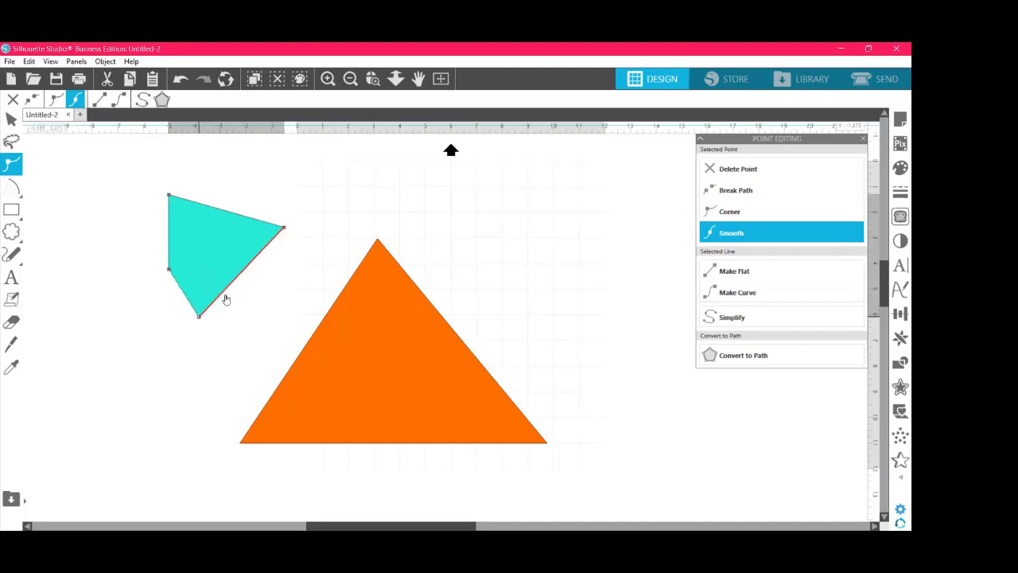
{"action": "left_click_drag", "start_coordinate": [283, 228], "coordinate": [302, 206]}
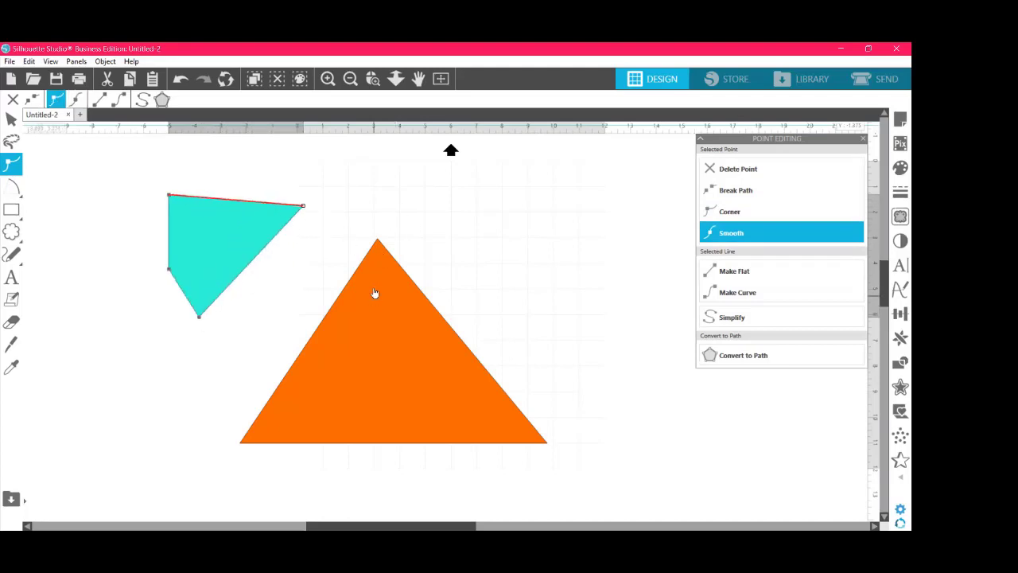
Step: Move the orange triangle up and left, and pull its right-edge point outward until level with the apex
{"action": "left_click_drag", "start_coordinate": [374, 293], "coordinate": [339, 250]}
{"action": "left_click", "coordinate": [449, 244]}
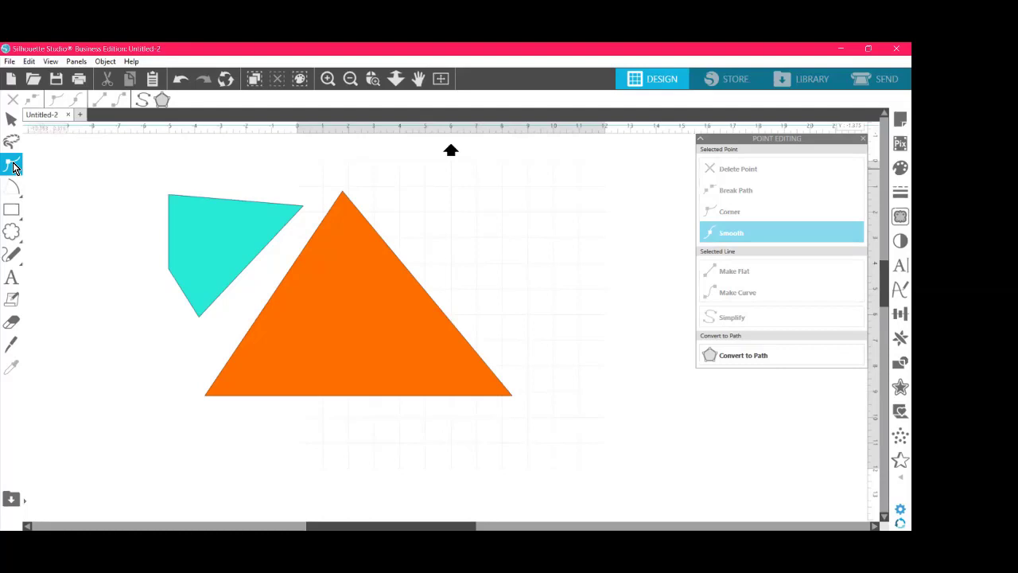
{"action": "left_click", "coordinate": [389, 249]}
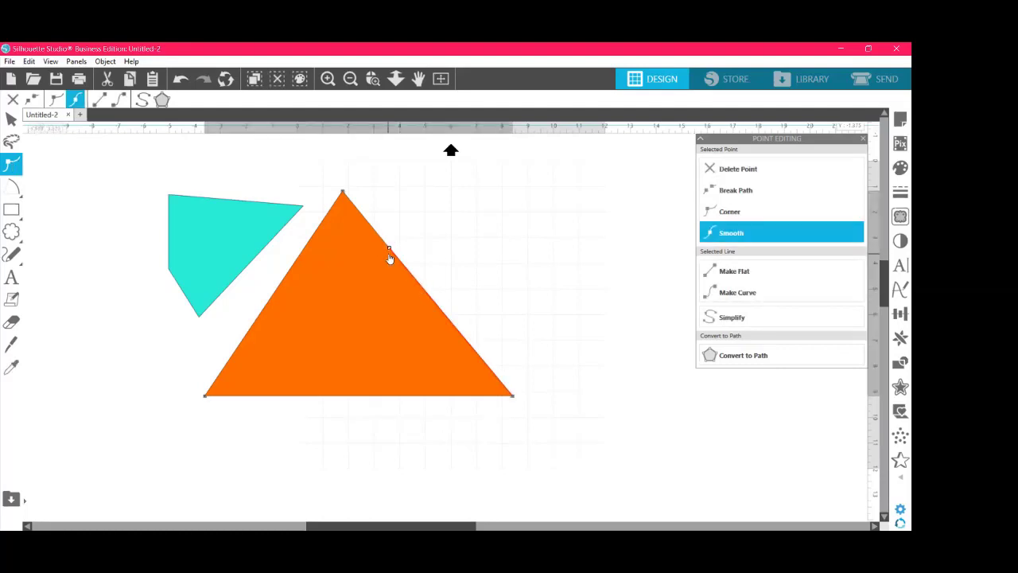
{"action": "left_click_drag", "start_coordinate": [392, 252], "coordinate": [489, 192]}
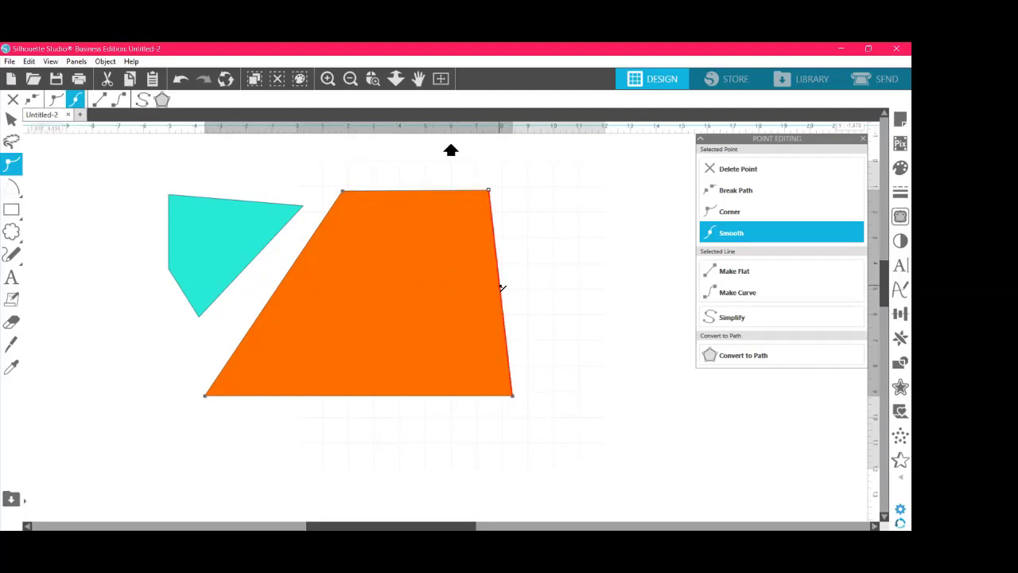
Step: Add three points along the orange shape's right side and pull them in, out and in to form a zigzag edge
{"action": "left_click", "coordinate": [501, 288]}
{"action": "right_click", "coordinate": [500, 288]}
{"action": "left_click", "coordinate": [533, 293]}
{"action": "left_click_drag", "start_coordinate": [501, 288], "coordinate": [326, 306]}
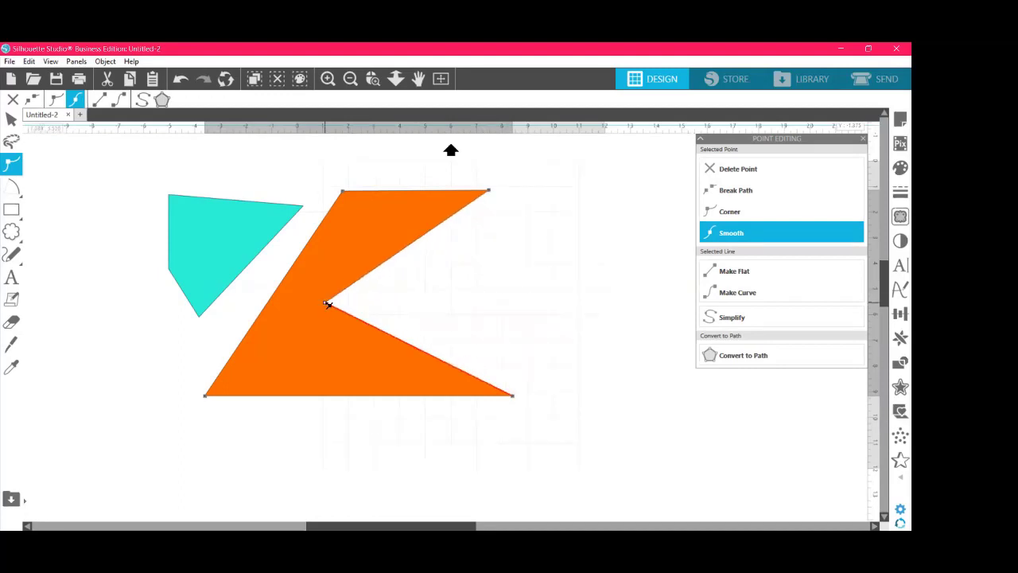
{"action": "left_click_drag", "start_coordinate": [403, 341], "coordinate": [458, 262]}
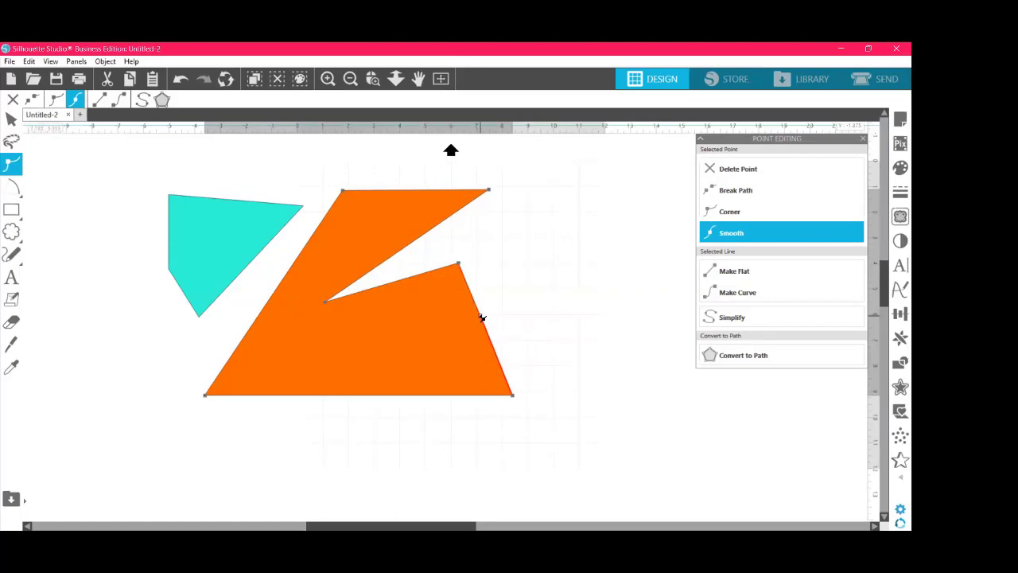
{"action": "left_click_drag", "start_coordinate": [479, 317], "coordinate": [334, 350]}
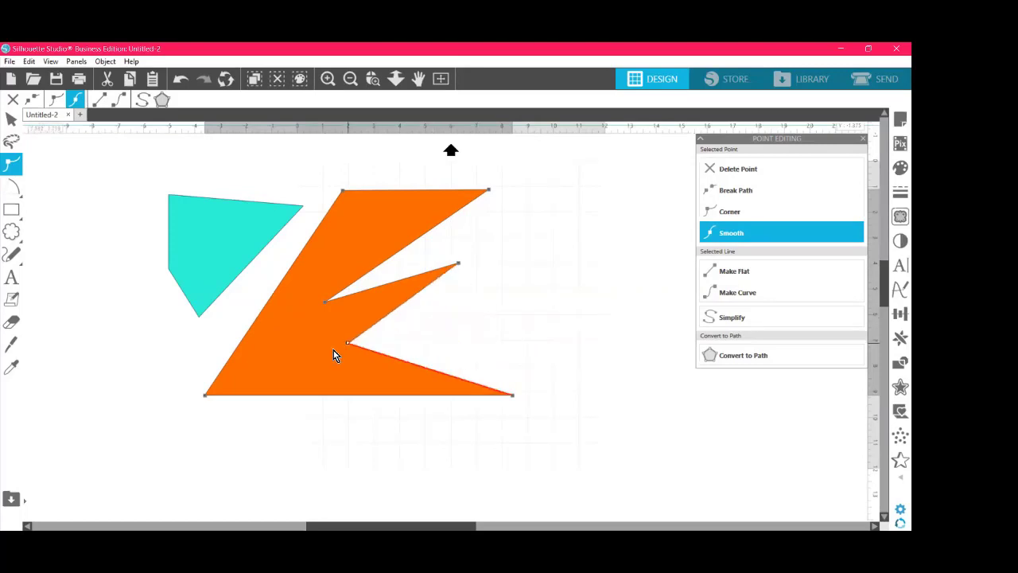
Step: Pull a new point on the orange shape's top edge inward, and reposition the orange and turquoise shapes
{"action": "double_click", "coordinate": [389, 190]}
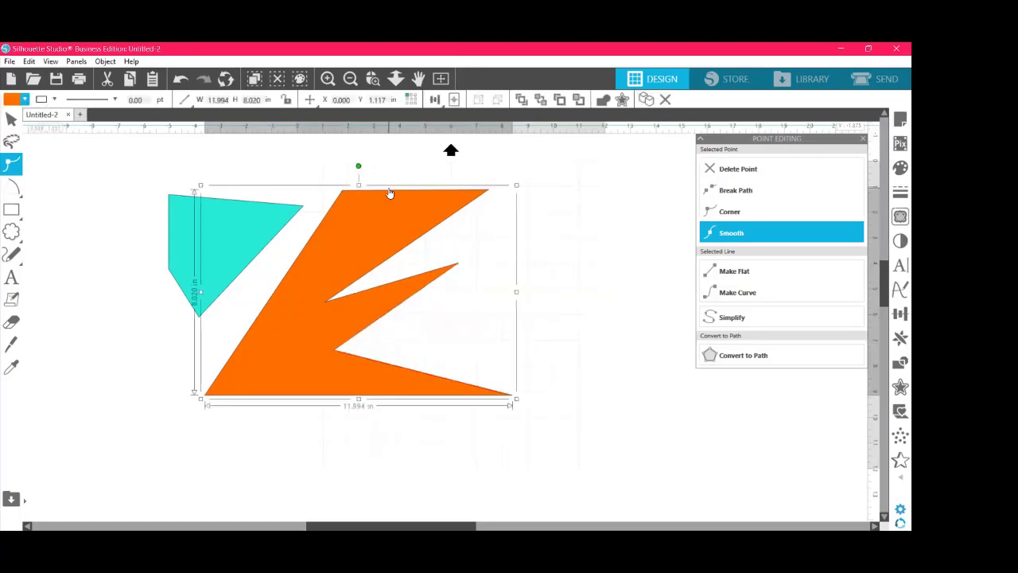
{"action": "left_click_drag", "start_coordinate": [388, 194], "coordinate": [408, 272]}
{"action": "left_click", "coordinate": [478, 209]}
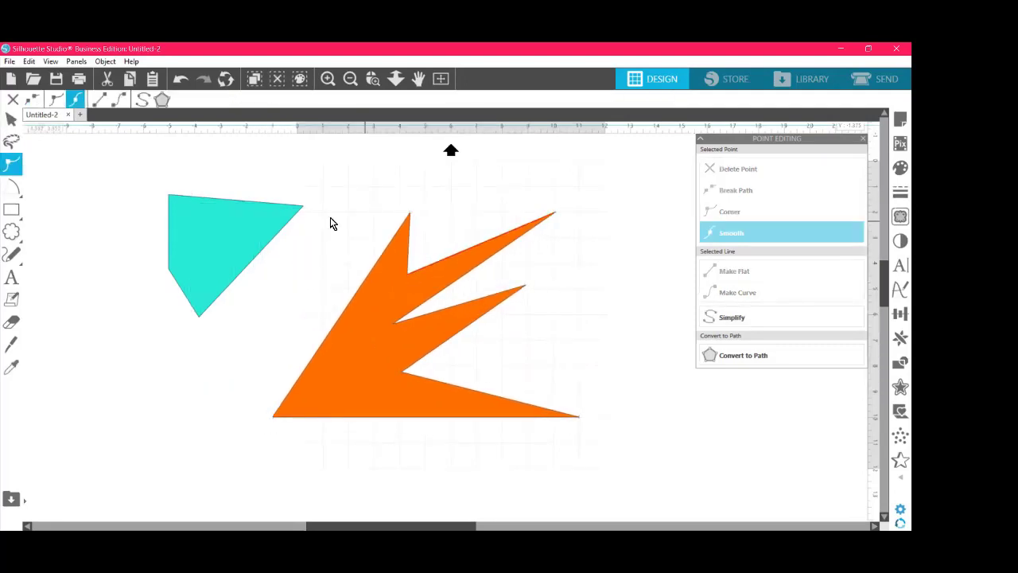
{"action": "left_click_drag", "start_coordinate": [244, 224], "coordinate": [625, 469]}
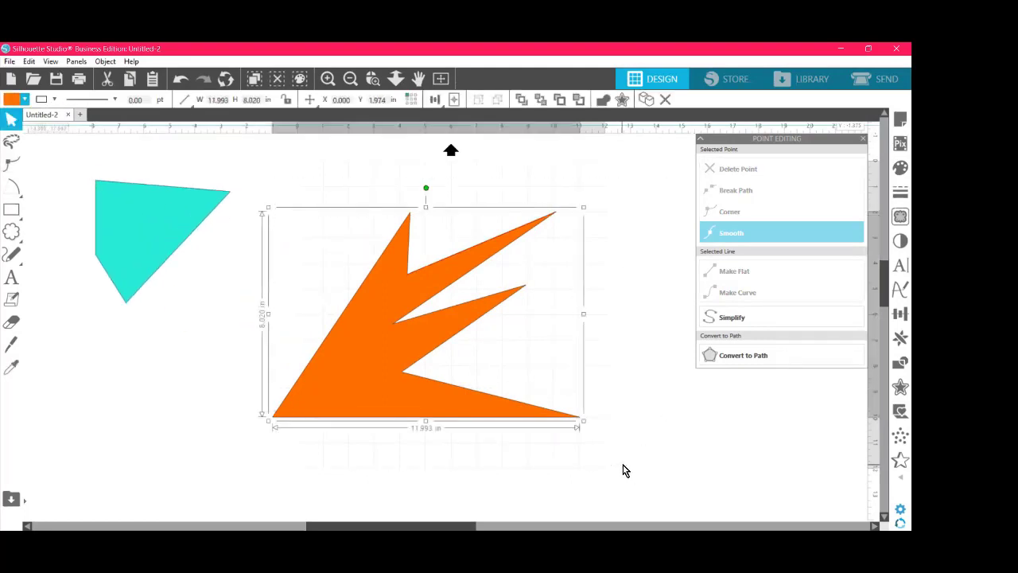
{"action": "left_click_drag", "start_coordinate": [147, 248], "coordinate": [209, 265]}
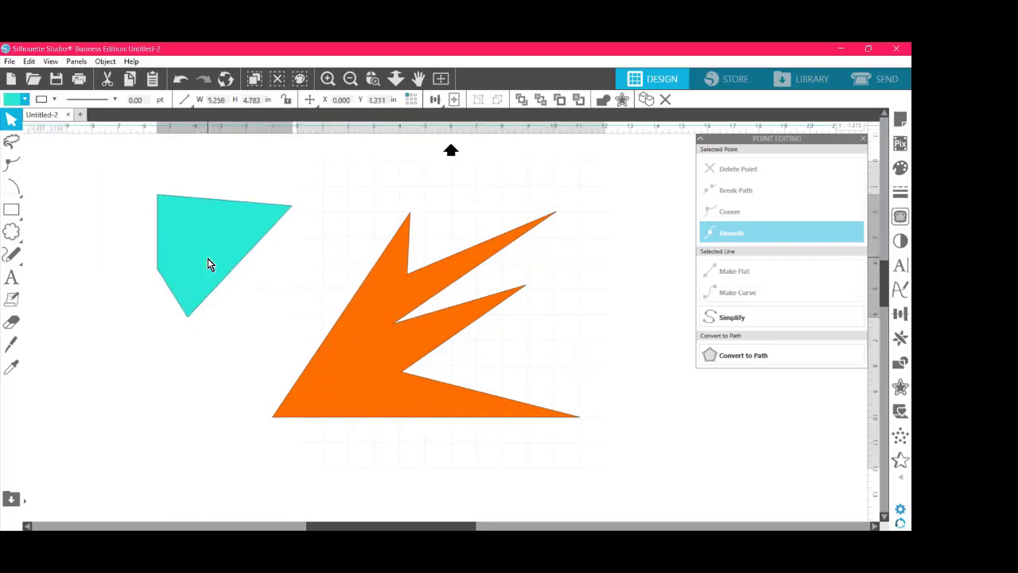
{"action": "left_click", "coordinate": [14, 194]}
{"action": "left_click", "coordinate": [56, 187]}
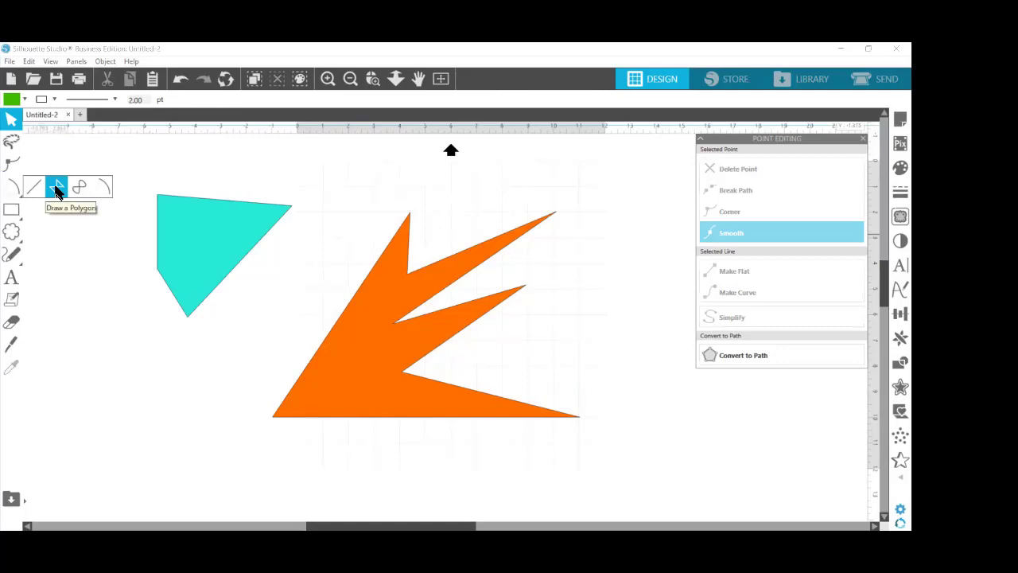
{"action": "left_click", "coordinate": [80, 189]}
{"action": "left_click", "coordinate": [55, 188]}
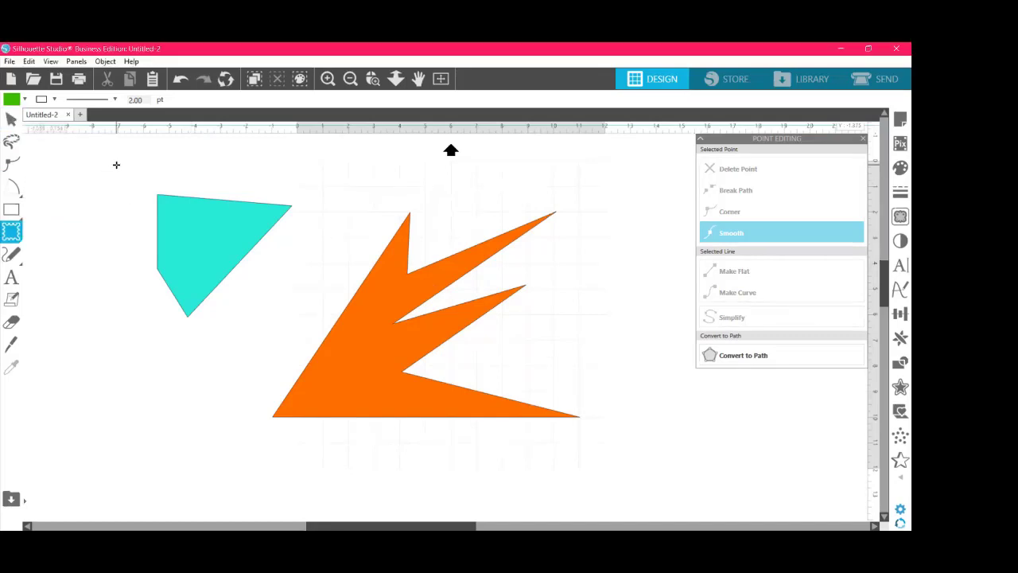
{"action": "left_click", "coordinate": [12, 211]}
{"action": "left_click", "coordinate": [11, 142]}
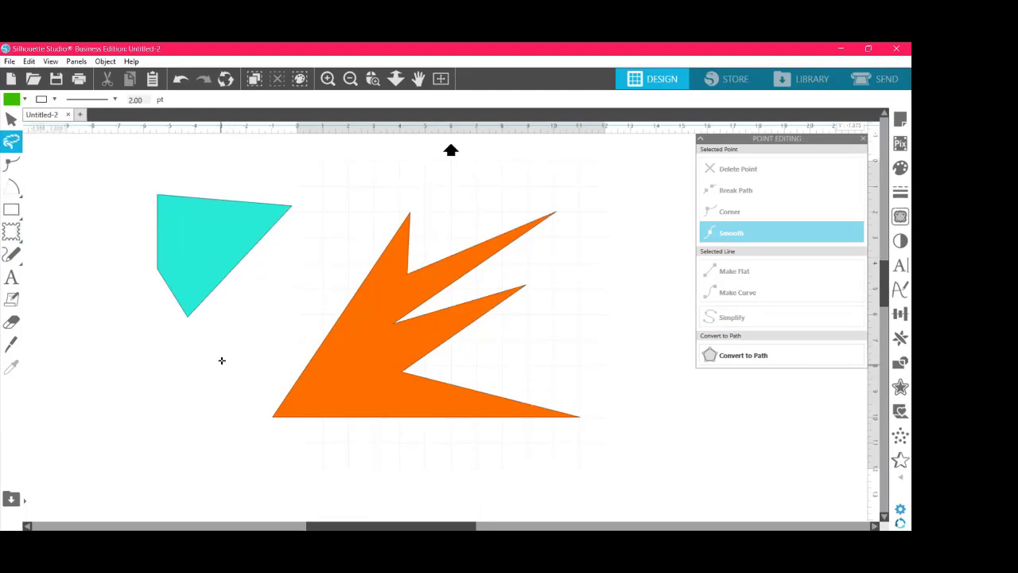
Step: Move the turquoise shape close beside the orange one, and draw a roughly square rounded rectangle over the orange shape's lower-left part
{"action": "left_click", "coordinate": [16, 121]}
{"action": "mouse_move", "coordinate": [220, 218]}
{"action": "left_mouse_down"}
{"action": "mouse_move", "coordinate": [291, 247]}
{"action": "mouse_move", "coordinate": [312, 245]}
{"action": "left_mouse_up"}
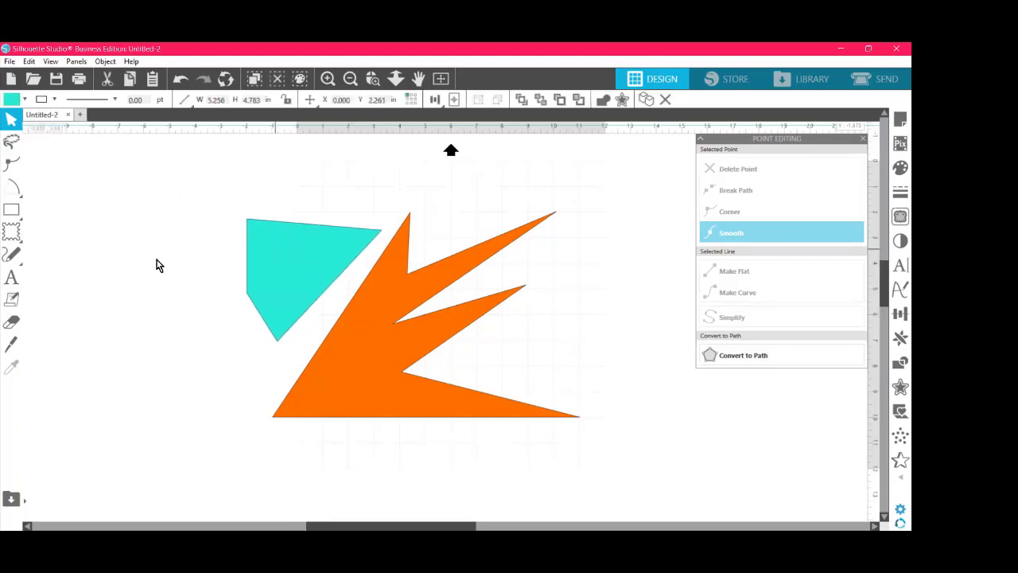
{"action": "left_click", "coordinate": [11, 209]}
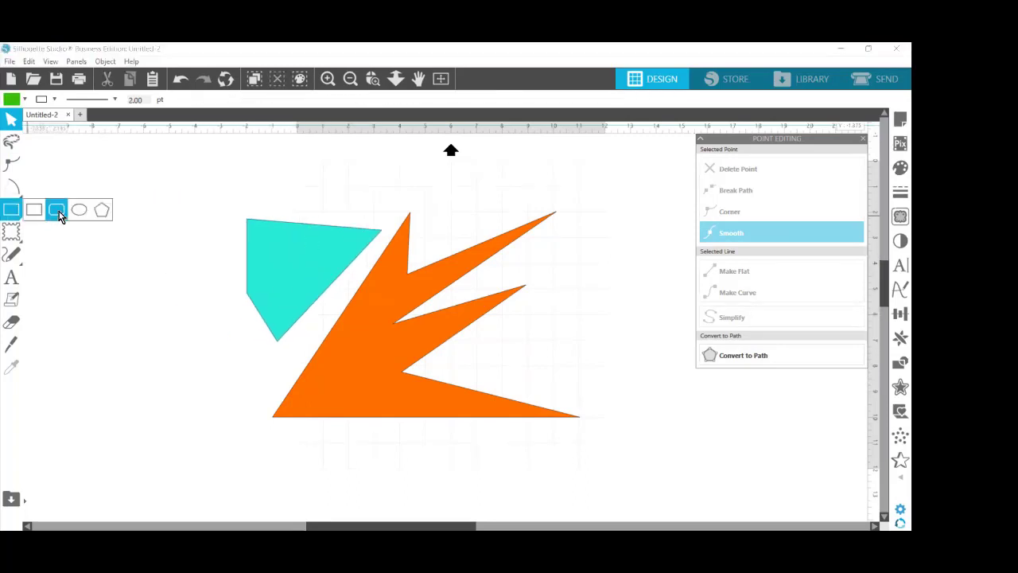
{"action": "left_click", "coordinate": [57, 210]}
{"action": "left_click_drag", "start_coordinate": [222, 313], "coordinate": [379, 474]}
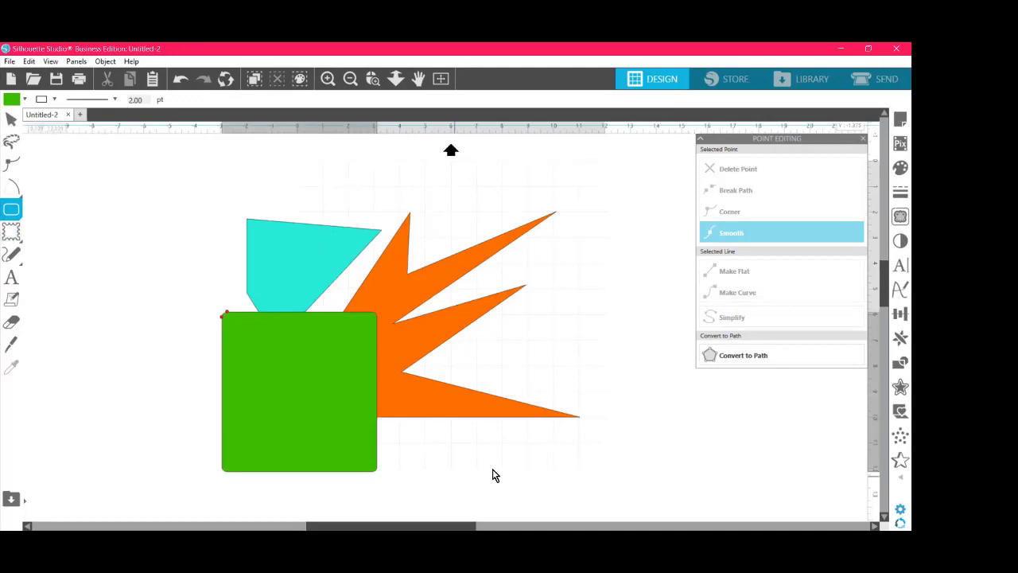
Step: Select the rounded rectangle and turquoise shape together, deselect them, and move each upward separately
{"action": "key", "text": "v"}
{"action": "left_click", "coordinate": [292, 378]}
{"action": "left_click", "coordinate": [292, 270], "text": "shift"}
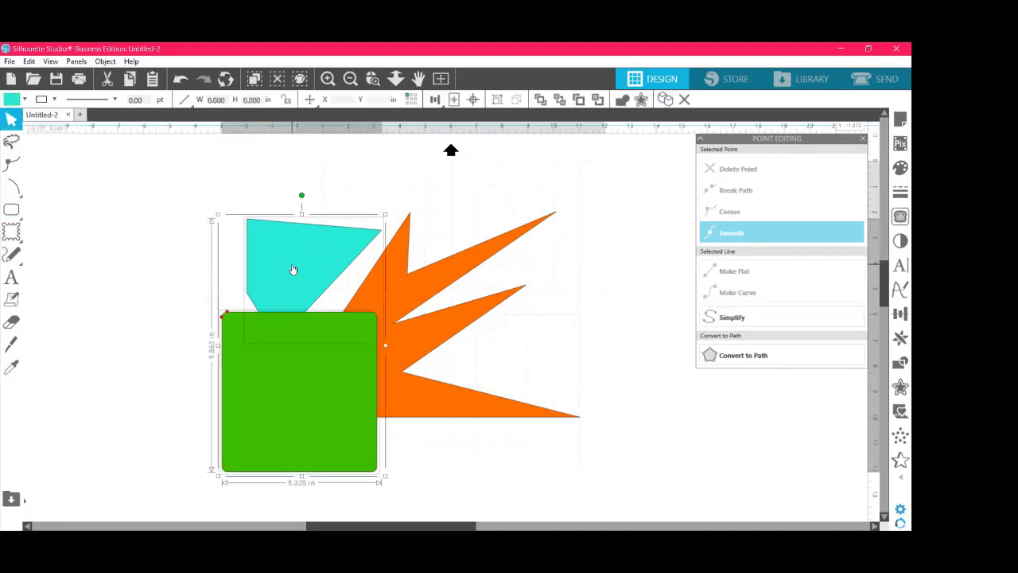
{"action": "left_click", "coordinate": [663, 218]}
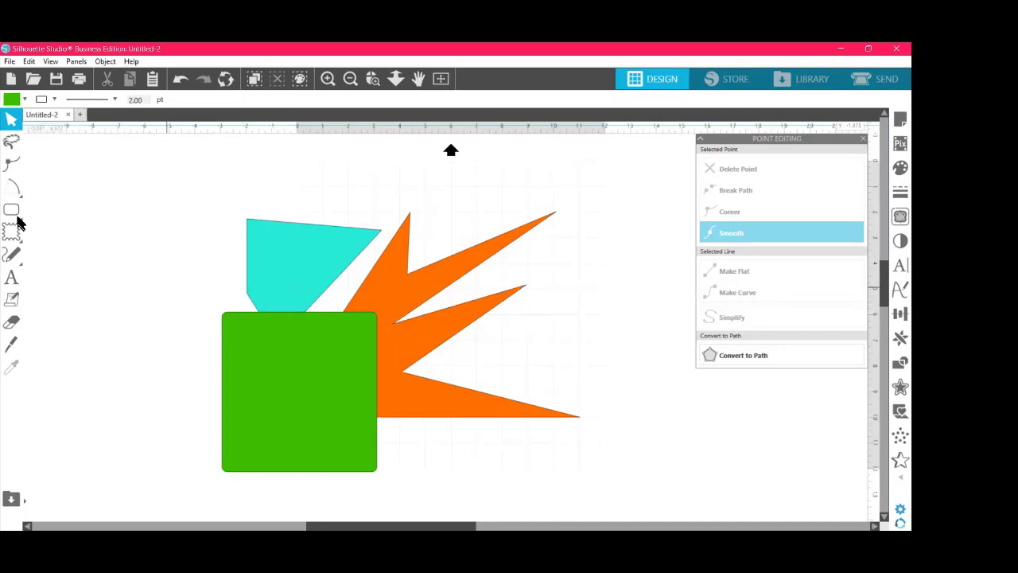
{"action": "left_click_drag", "start_coordinate": [306, 262], "coordinate": [324, 228]}
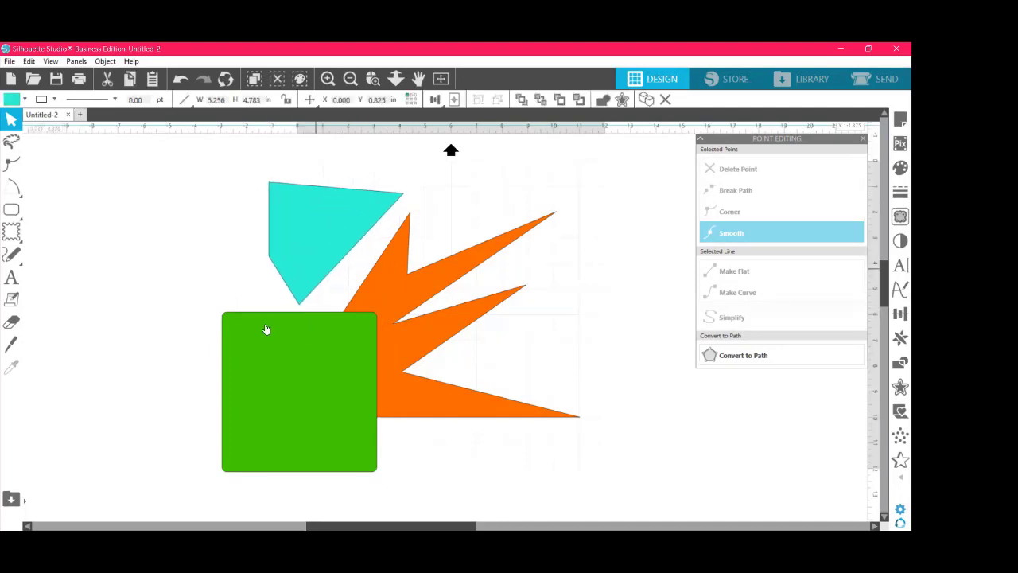
{"action": "left_click_drag", "start_coordinate": [277, 329], "coordinate": [315, 294]}
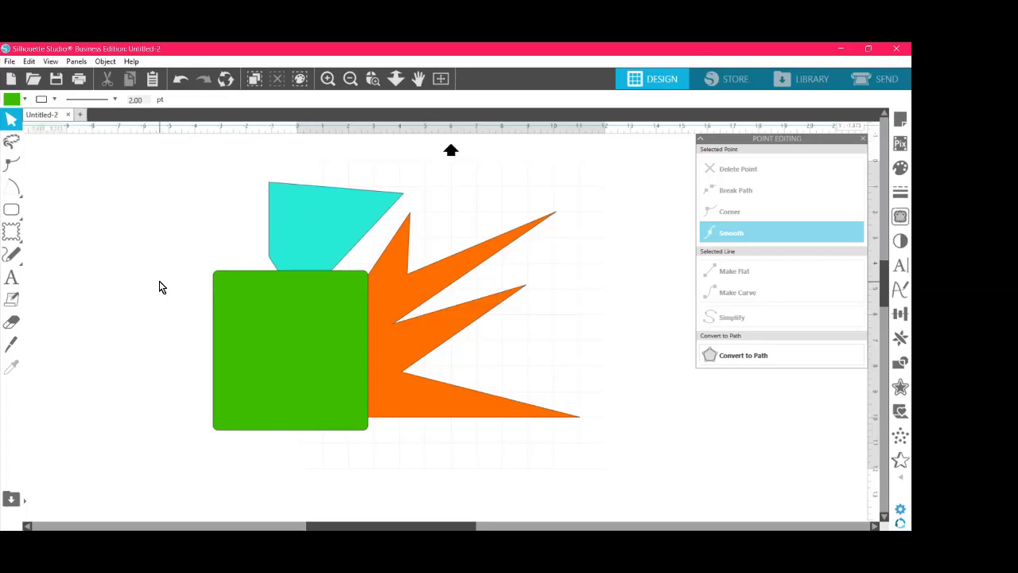
Step: Select the turquoise, orange and green shapes together and delete them
{"action": "left_click_drag", "start_coordinate": [203, 184], "coordinate": [567, 466]}
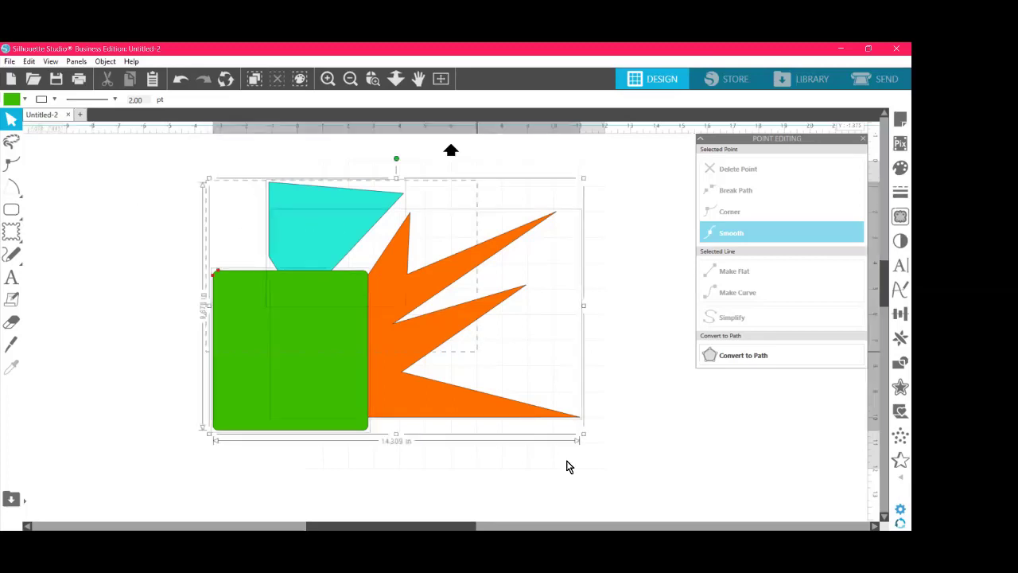
{"action": "key", "text": "Delete"}
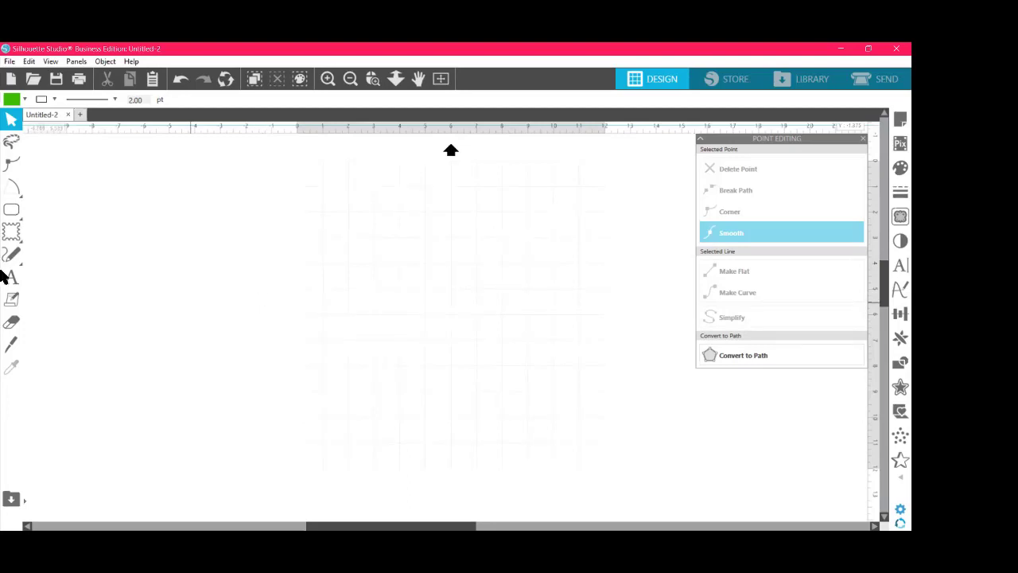
Step: Draw a nearly horizontal straight line about 8.29 in long, running from the left of the page onto its upper-left part
{"action": "mouse_move", "coordinate": [7, 194]}
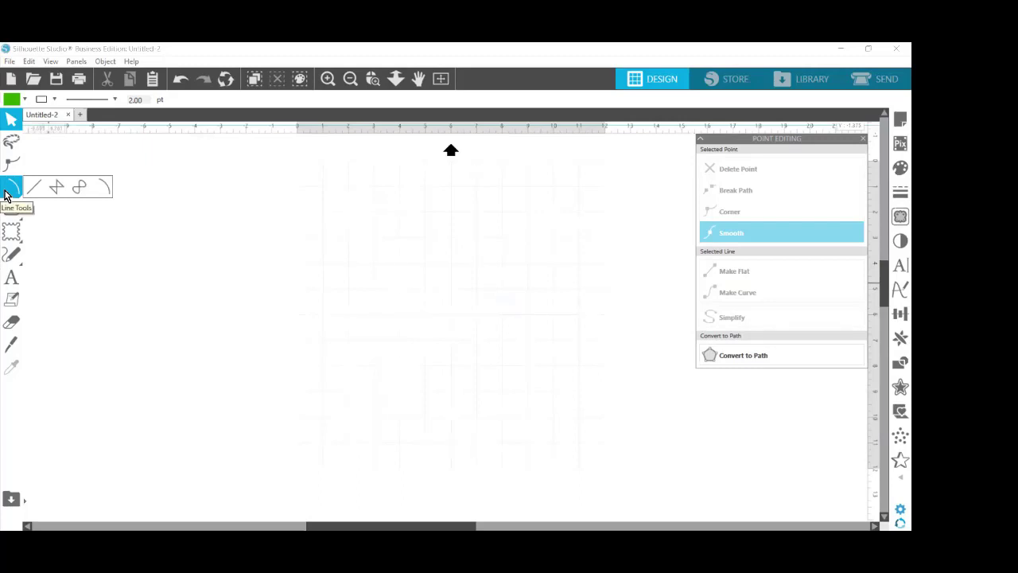
{"action": "left_click", "coordinate": [11, 142]}
{"action": "left_click", "coordinate": [11, 188]}
{"action": "left_click", "coordinate": [34, 189]}
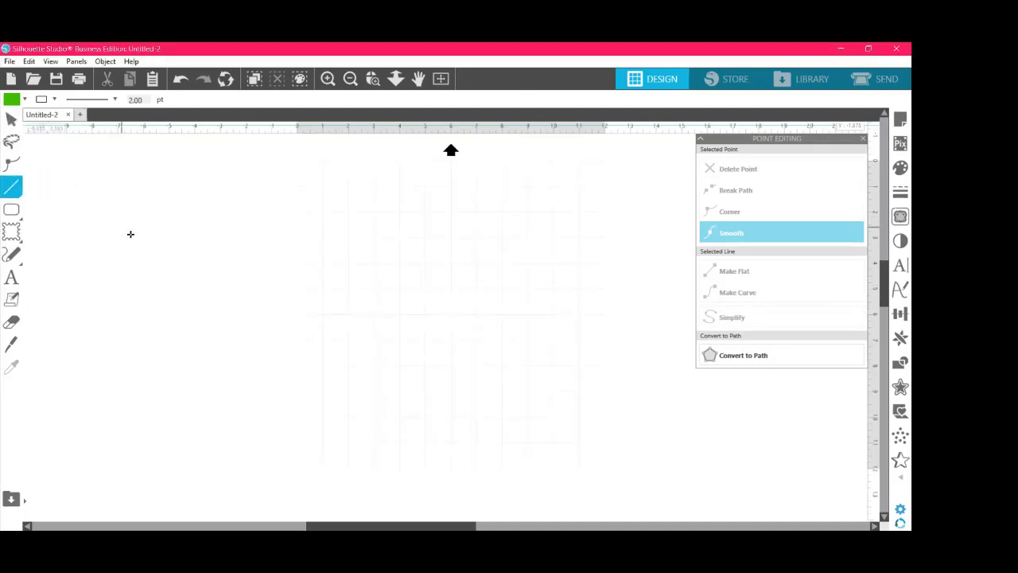
{"action": "left_click_drag", "start_coordinate": [131, 233], "coordinate": [345, 243]}
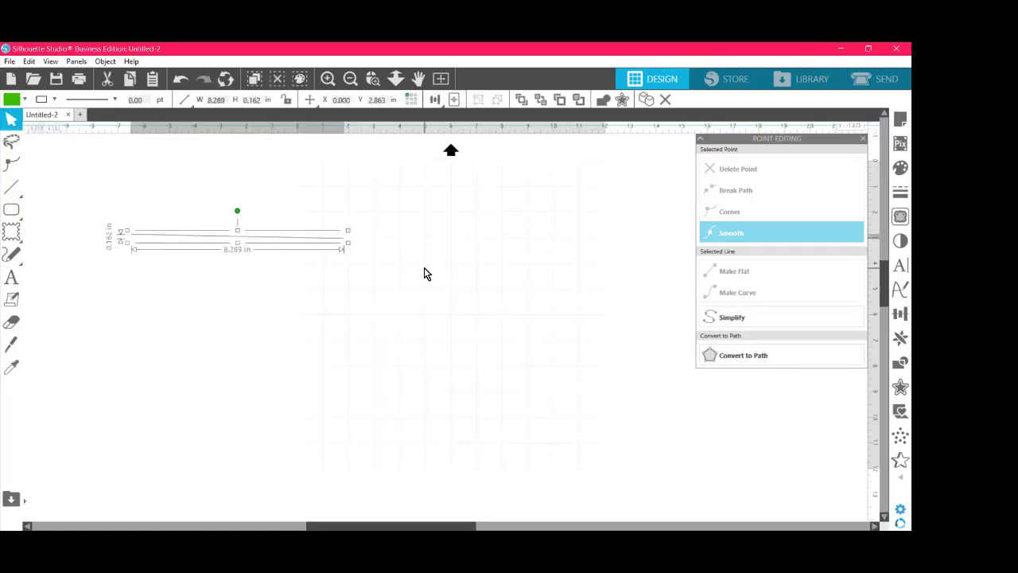
Step: Set the straight line's thickness to 5 pt
{"action": "left_click", "coordinate": [146, 100]}
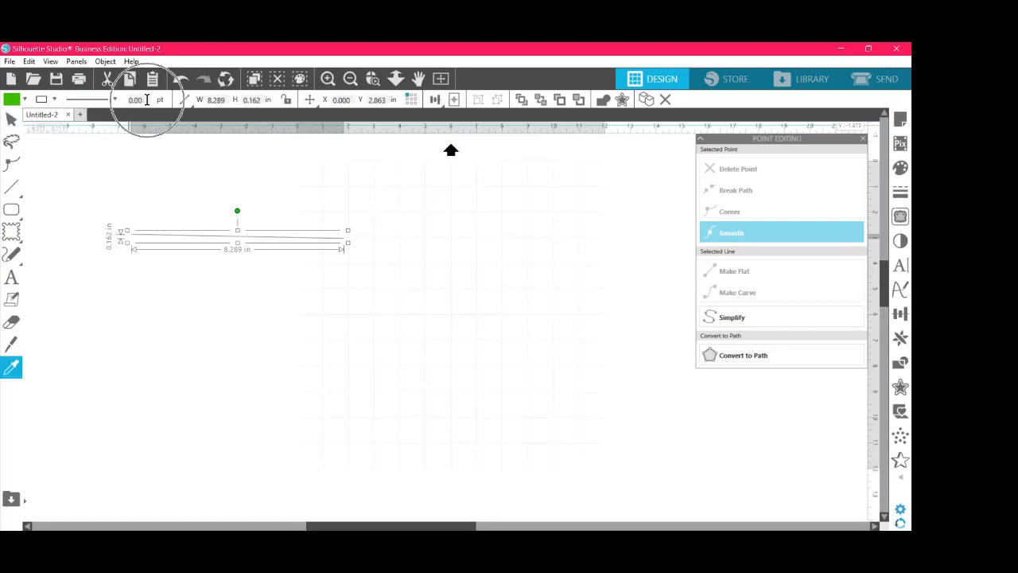
{"action": "left_click", "coordinate": [146, 100]}
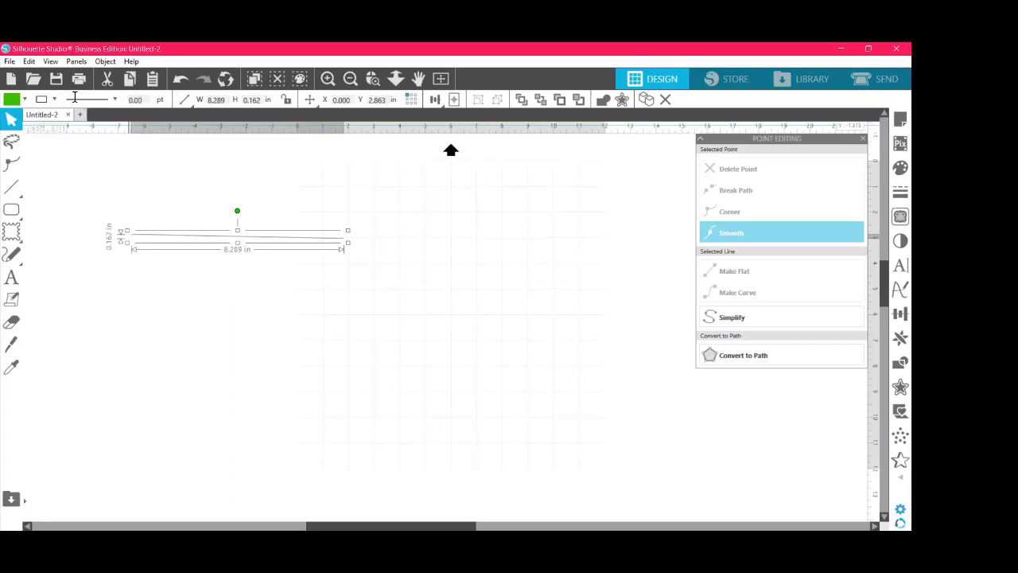
{"action": "type", "text": "5"}
{"action": "scroll", "coordinate": [96, 120], "scroll_direction": "up", "scroll_amount": 3}
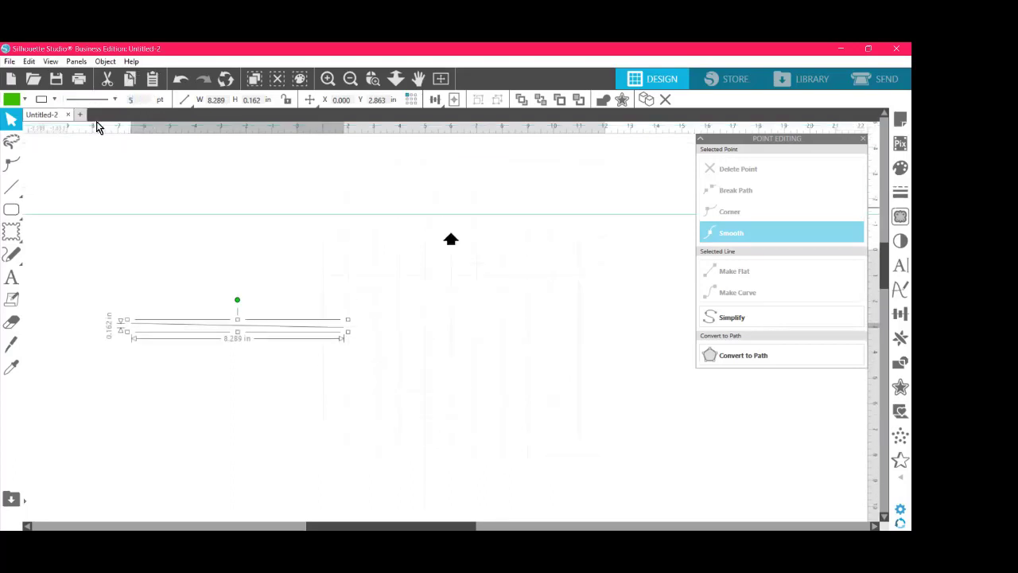
{"action": "key", "text": "Return"}
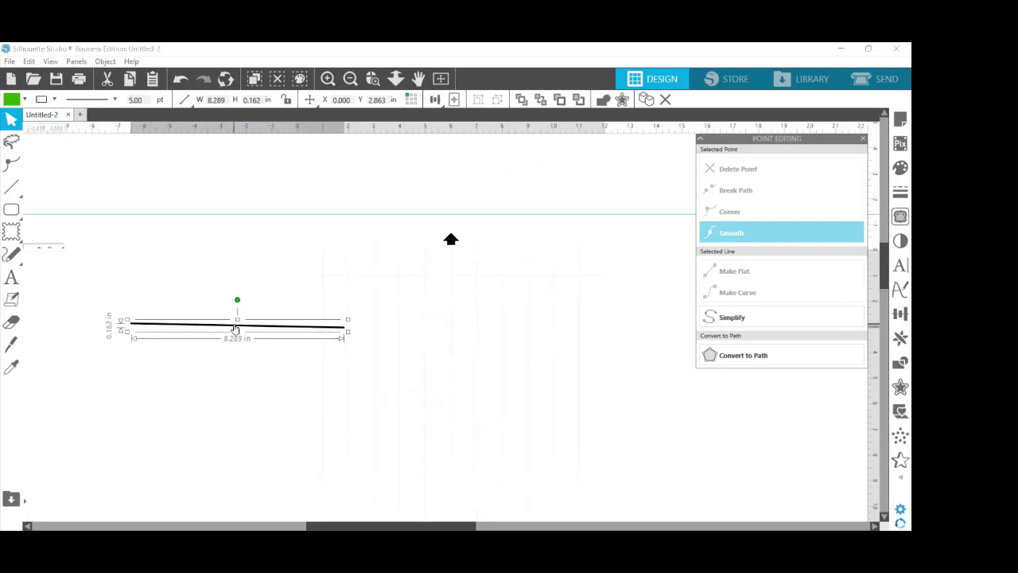
Step: Move the thick line up above the page's top edge and deselect it
{"action": "left_click_drag", "start_coordinate": [236, 328], "coordinate": [242, 196]}
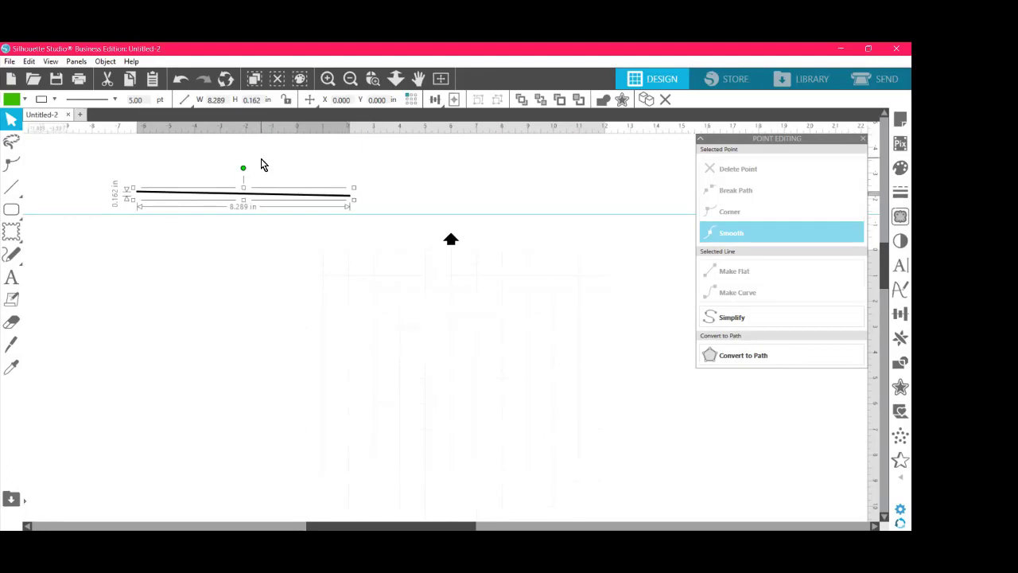
{"action": "left_click_drag", "start_coordinate": [243, 168], "coordinate": [246, 147]}
{"action": "left_click", "coordinate": [258, 262]}
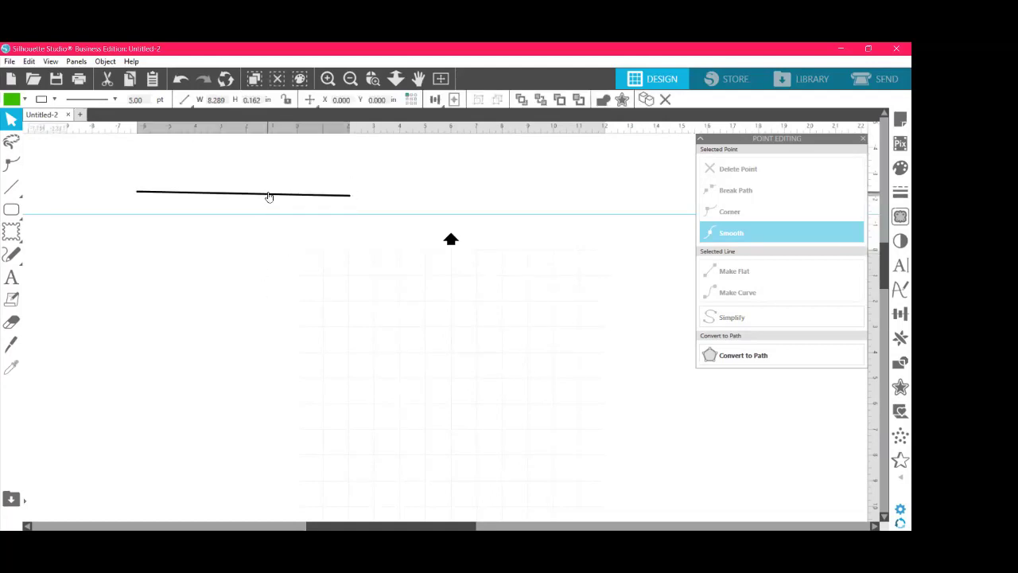
Step: Add three edit points along the thick line and pull them down, to the lower right and back left to form a zigzag
{"action": "left_click", "coordinate": [268, 196]}
{"action": "left_click", "coordinate": [12, 163]}
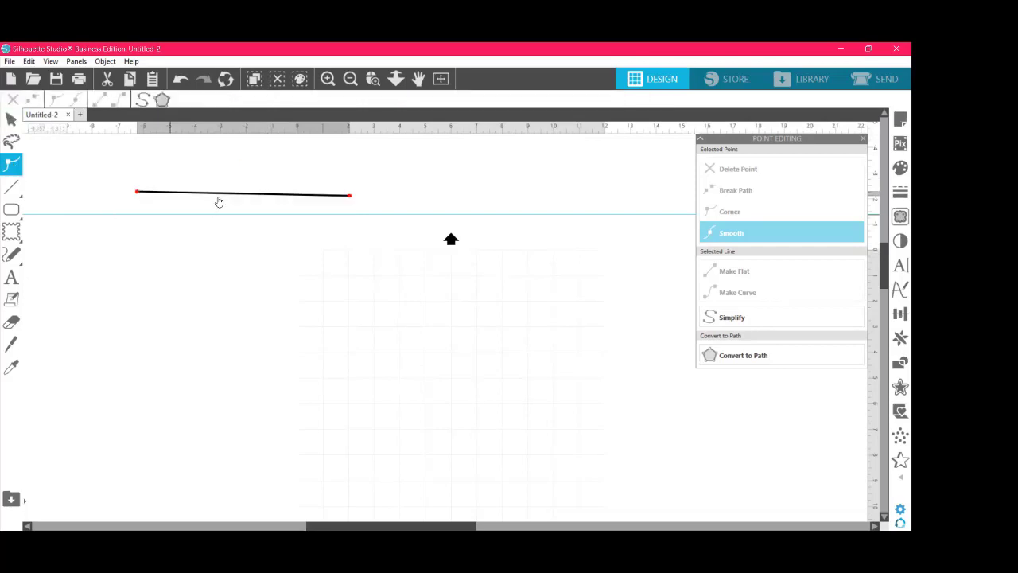
{"action": "double_click", "coordinate": [236, 195]}
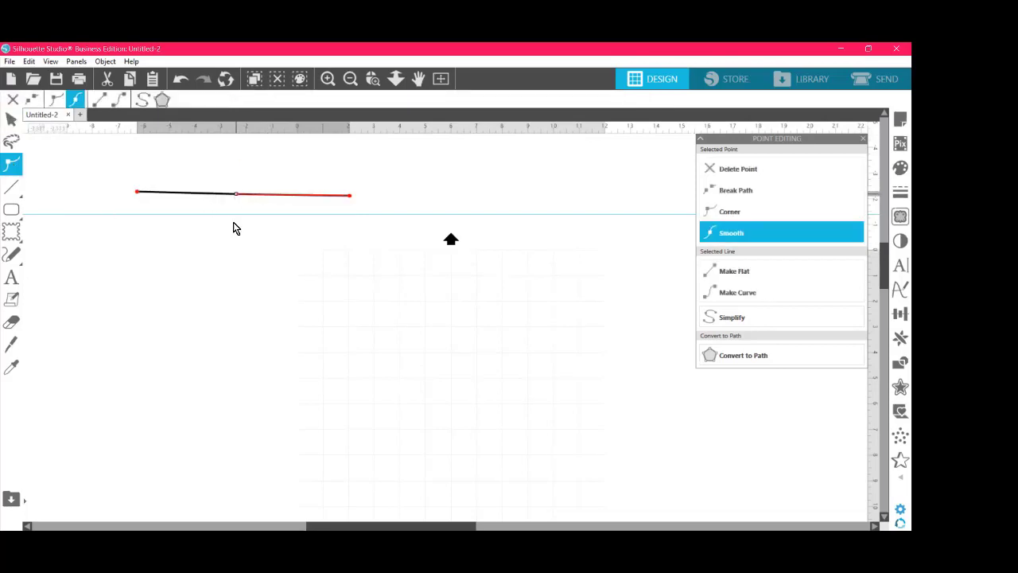
{"action": "left_click_drag", "start_coordinate": [236, 193], "coordinate": [237, 331]}
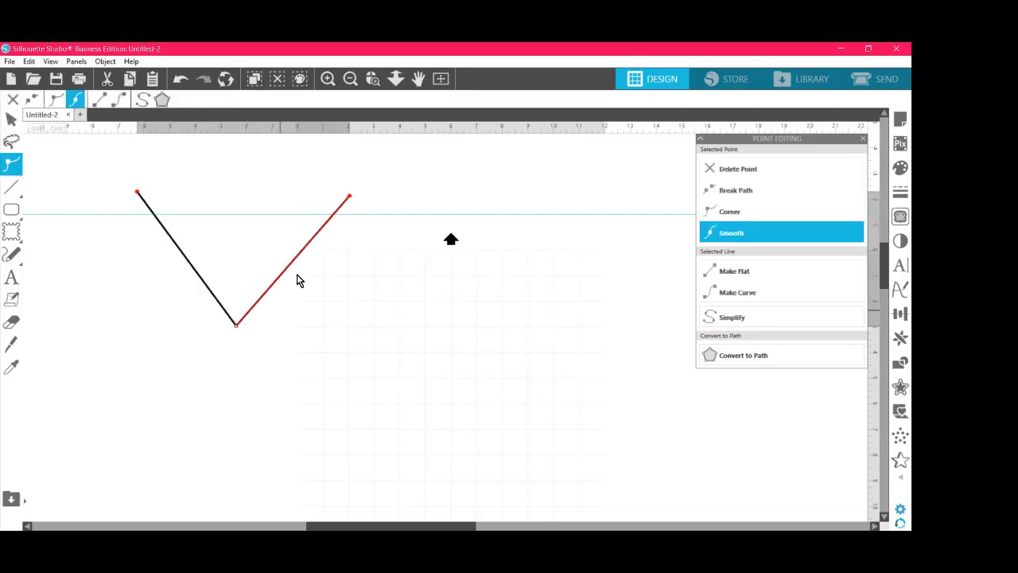
{"action": "left_click_drag", "start_coordinate": [296, 260], "coordinate": [414, 347]}
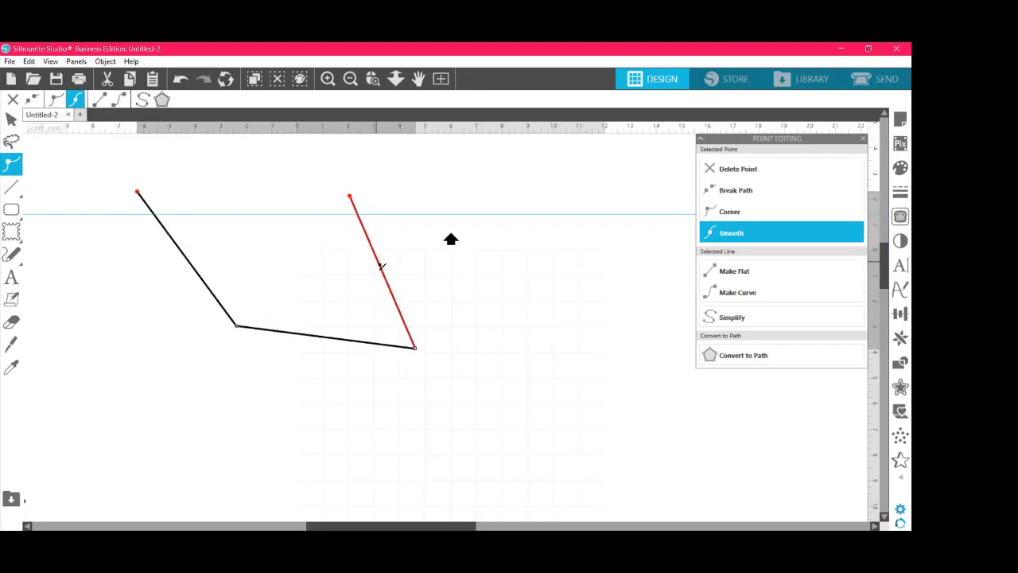
{"action": "left_click_drag", "start_coordinate": [381, 266], "coordinate": [241, 221]}
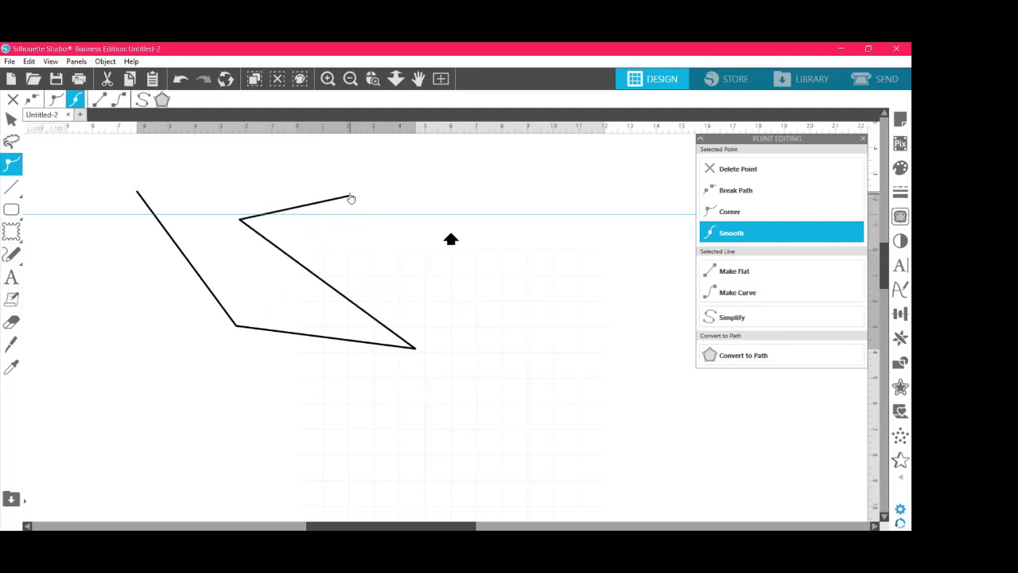
Step: Shift the zigzag line slightly up and left, and pull a new point from its top segment onto the line's left end
{"action": "left_click_drag", "start_coordinate": [350, 198], "coordinate": [338, 192]}
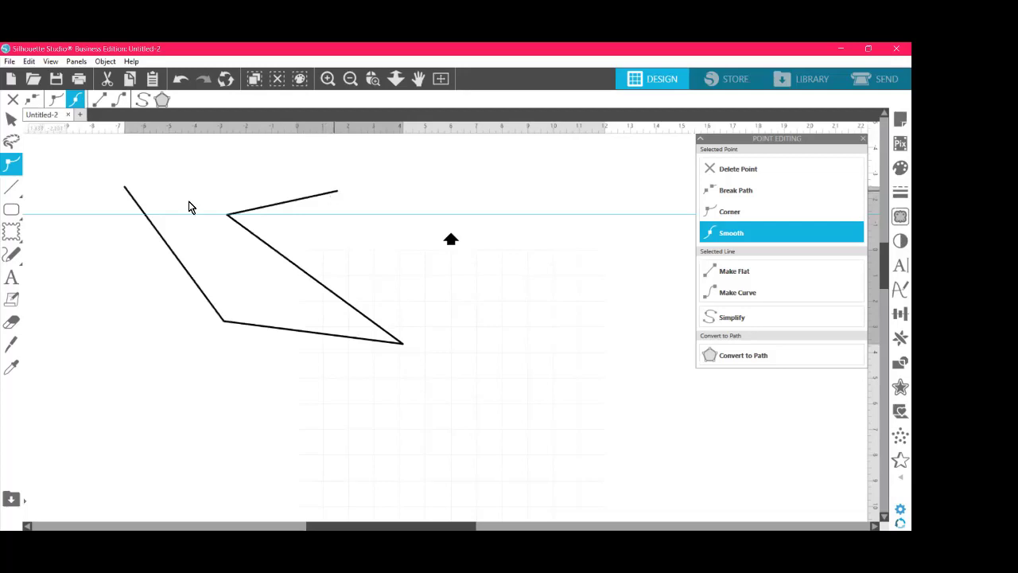
{"action": "double_click", "coordinate": [338, 196]}
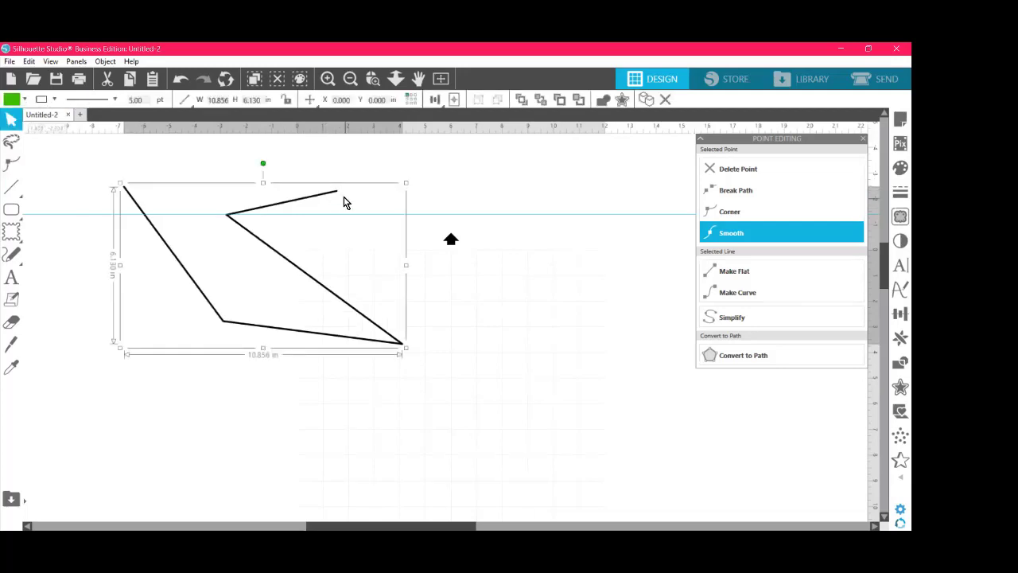
{"action": "double_click", "coordinate": [334, 195]}
{"action": "left_click_drag", "start_coordinate": [228, 215], "coordinate": [124, 189]}
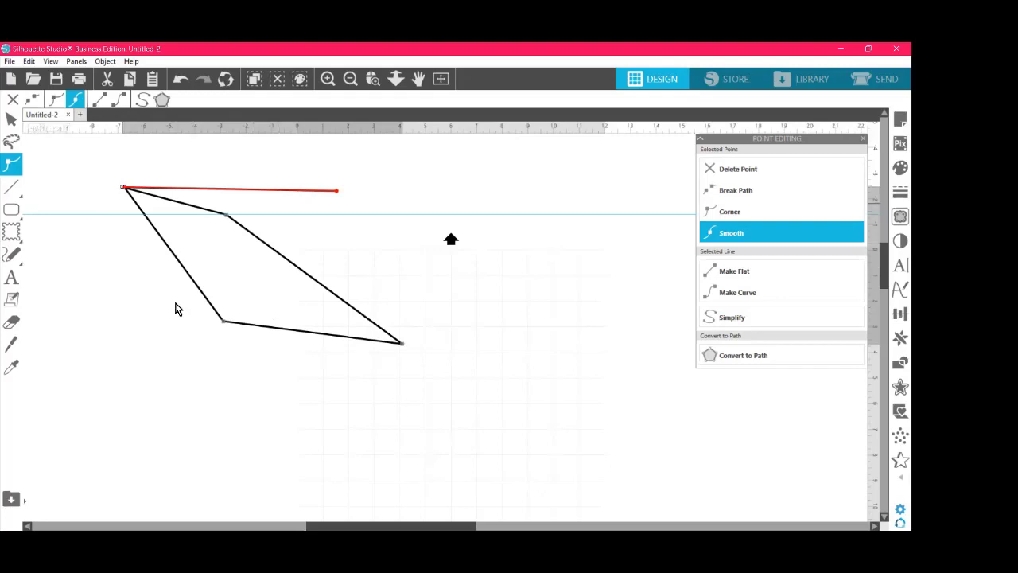
{"action": "left_click", "coordinate": [249, 239]}
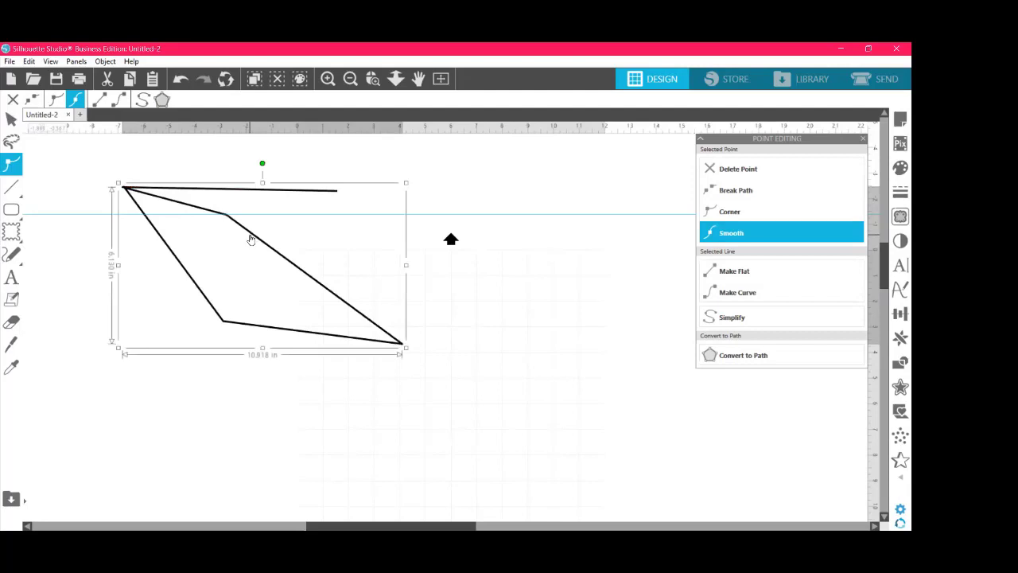
{"action": "left_click", "coordinate": [556, 368]}
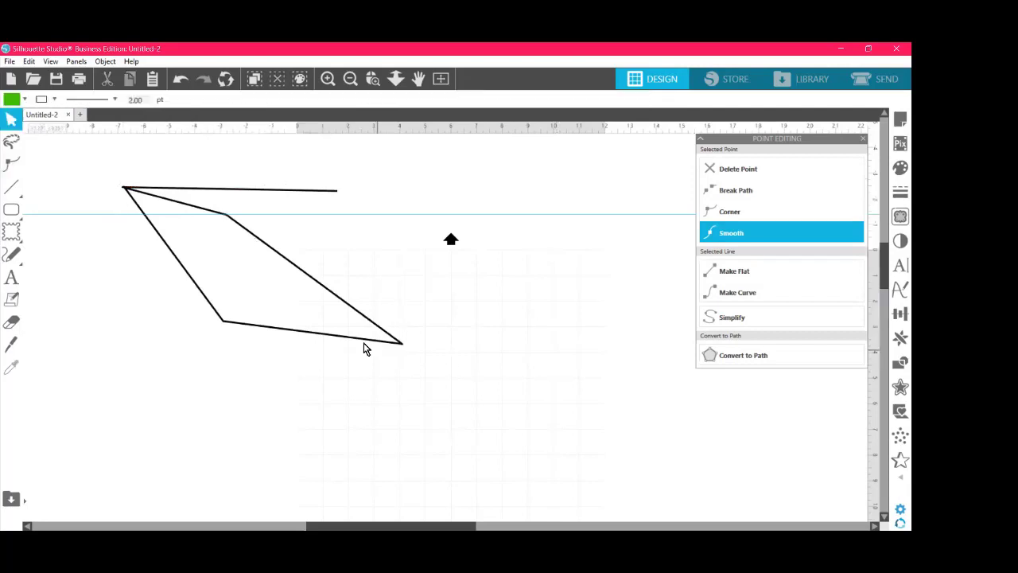
Step: Draw a sloping line about 4.47 in long at the page's right side and add an edit point near its right end
{"action": "left_click", "coordinate": [11, 186]}
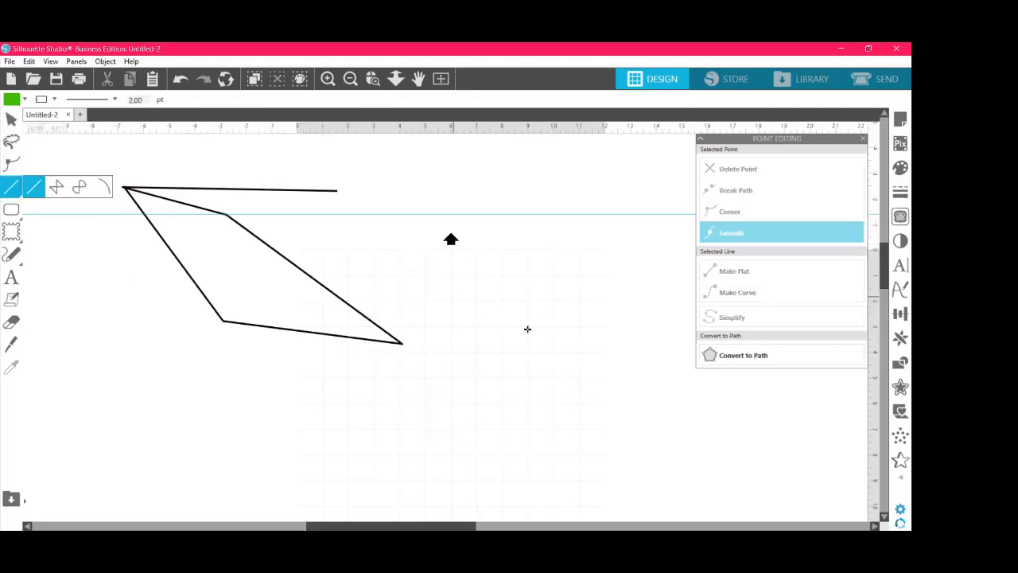
{"action": "left_click_drag", "start_coordinate": [501, 321], "coordinate": [621, 347]}
{"action": "left_click", "coordinate": [2, 170]}
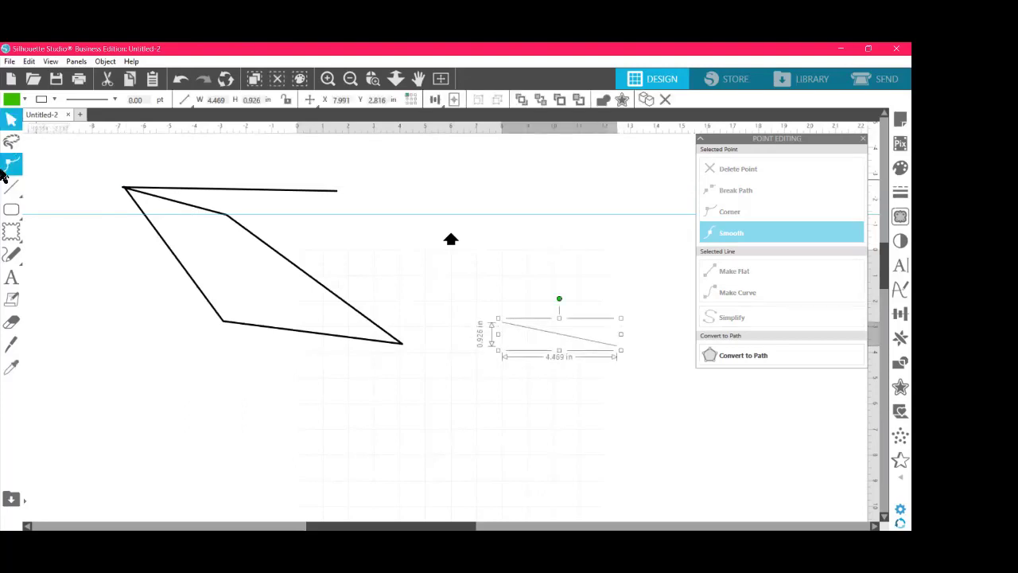
{"action": "left_click", "coordinate": [601, 348]}
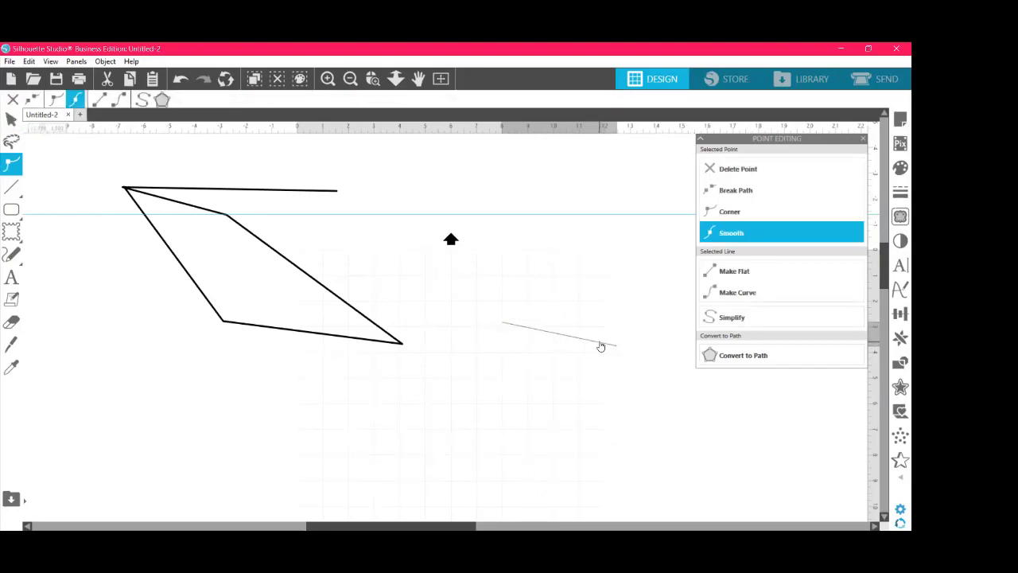
Step: Move the short line upward, and pull its right end point up above the added point to bend the line
{"action": "left_click_drag", "start_coordinate": [618, 350], "coordinate": [622, 320]}
{"action": "double_click", "coordinate": [622, 318]}
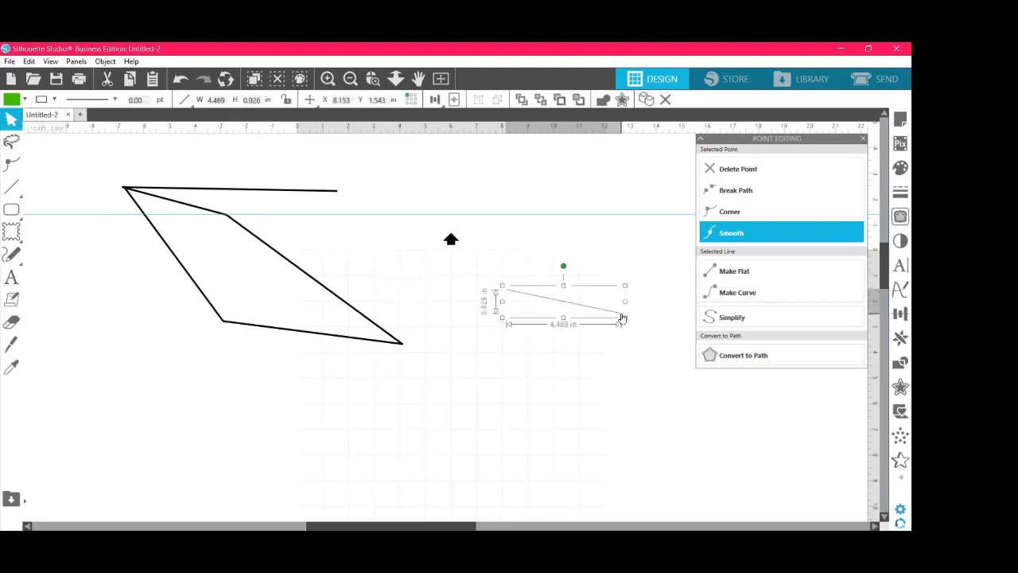
{"action": "double_click", "coordinate": [622, 316]}
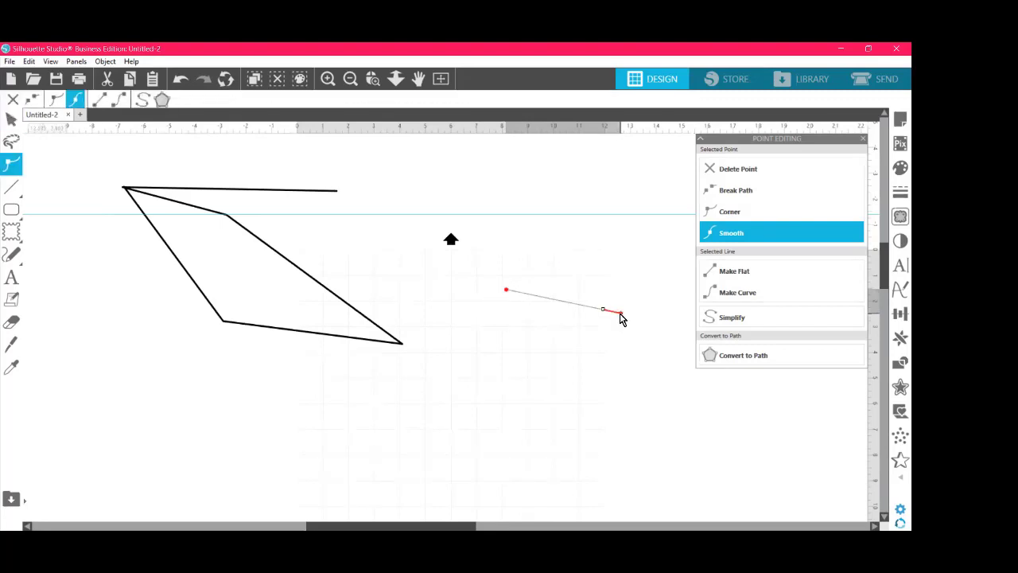
{"action": "left_click_drag", "start_coordinate": [622, 316], "coordinate": [581, 258]}
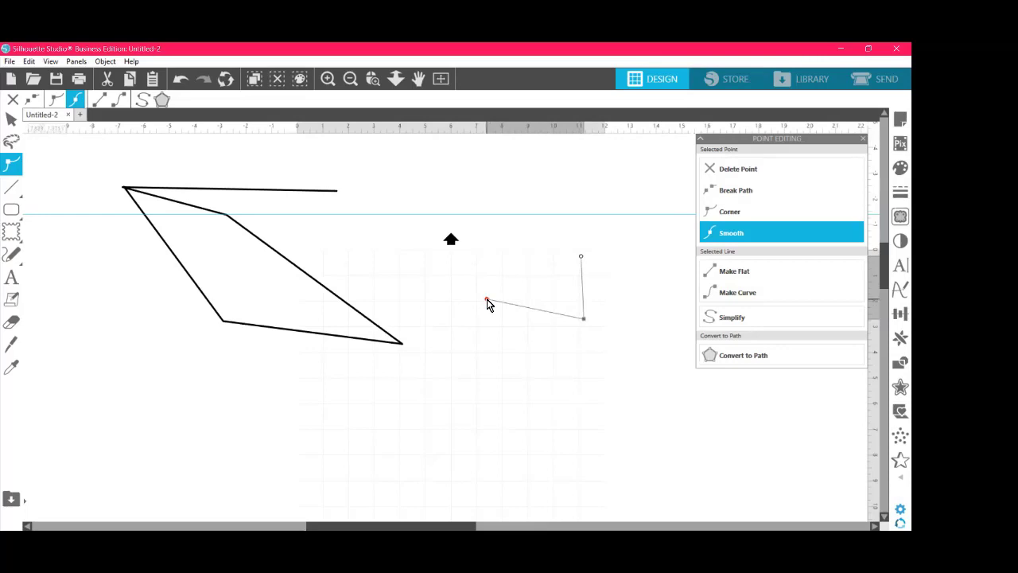
Step: Reposition the bent line's end points, pull a new point upward, and join the two ends to close the shape into a triangle
{"action": "left_click_drag", "start_coordinate": [486, 301], "coordinate": [617, 257]}
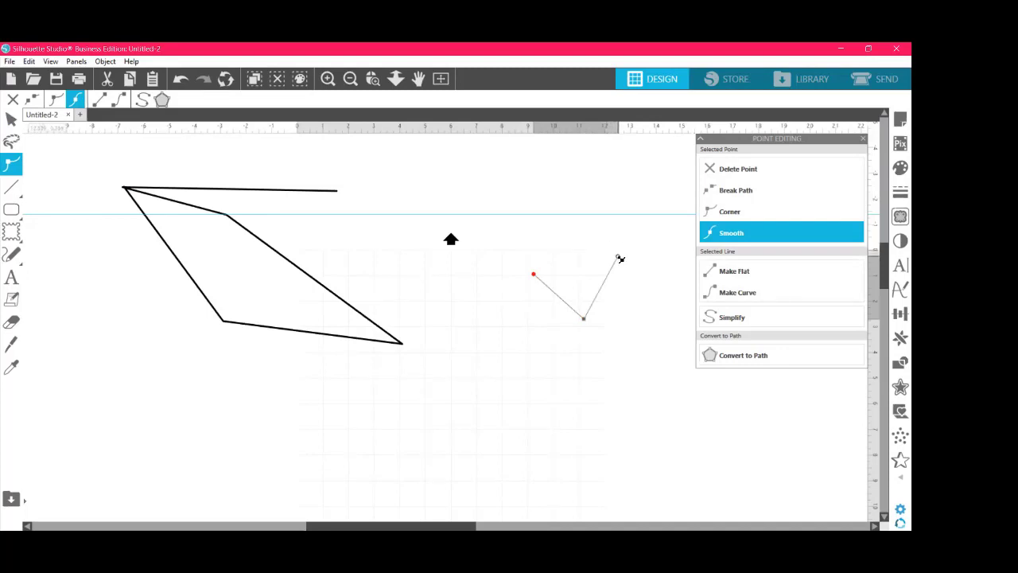
{"action": "left_click", "coordinate": [610, 275]}
{"action": "left_click_drag", "start_coordinate": [610, 275], "coordinate": [564, 228]}
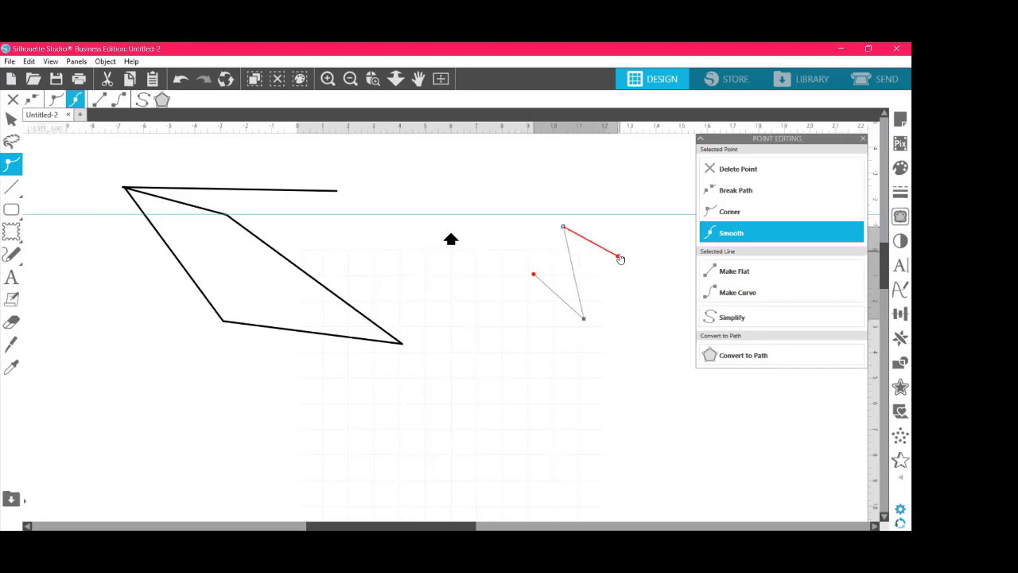
{"action": "left_click_drag", "start_coordinate": [621, 260], "coordinate": [523, 303]}
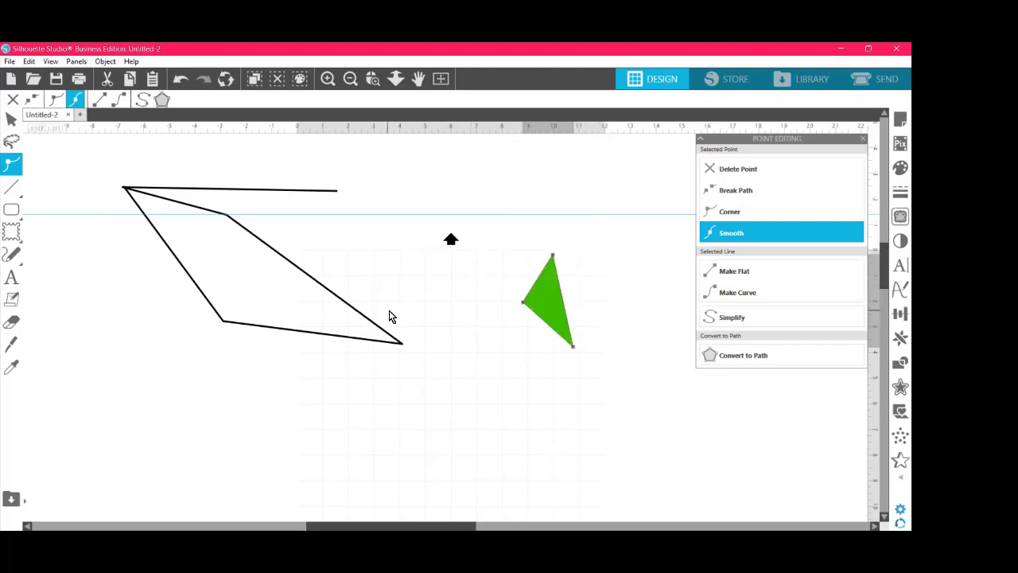
Step: Select the black outline and the green triangle together and delete them
{"action": "left_click", "coordinate": [522, 331]}
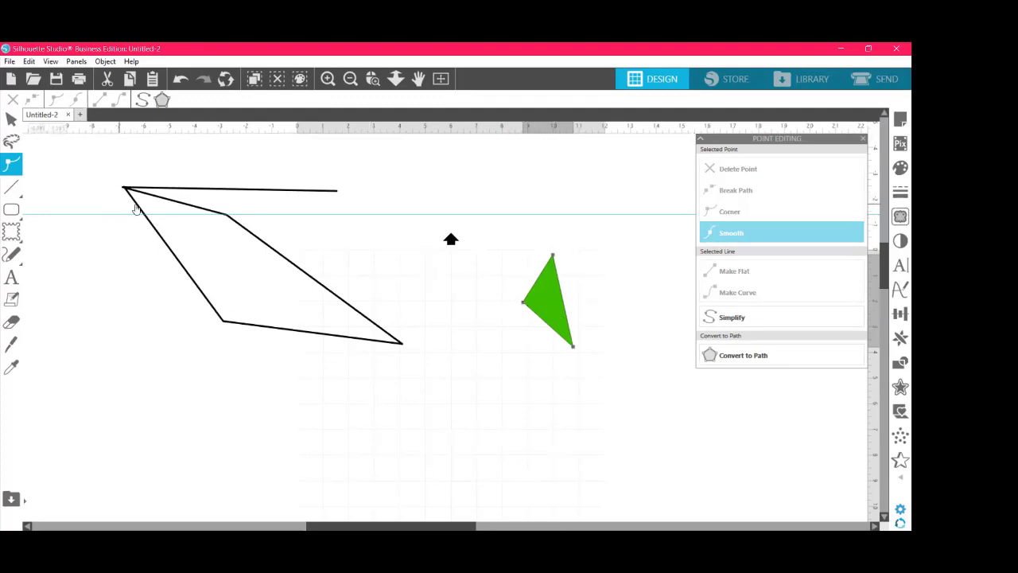
{"action": "key", "text": "ctrl"}
{"action": "key", "text": "ctrl"}
{"action": "left_click", "coordinate": [246, 234]}
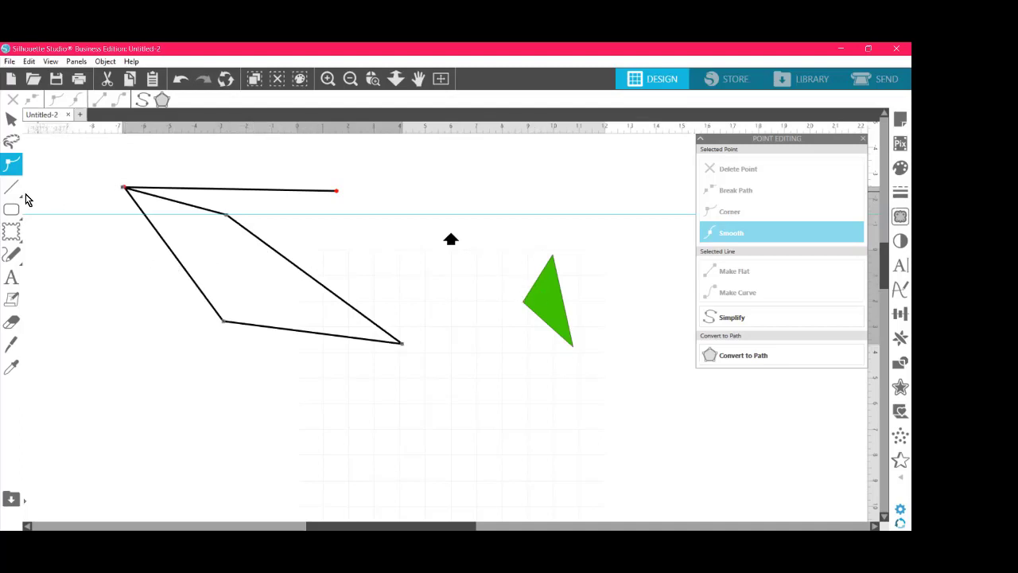
{"action": "mouse_move", "coordinate": [24, 192]}
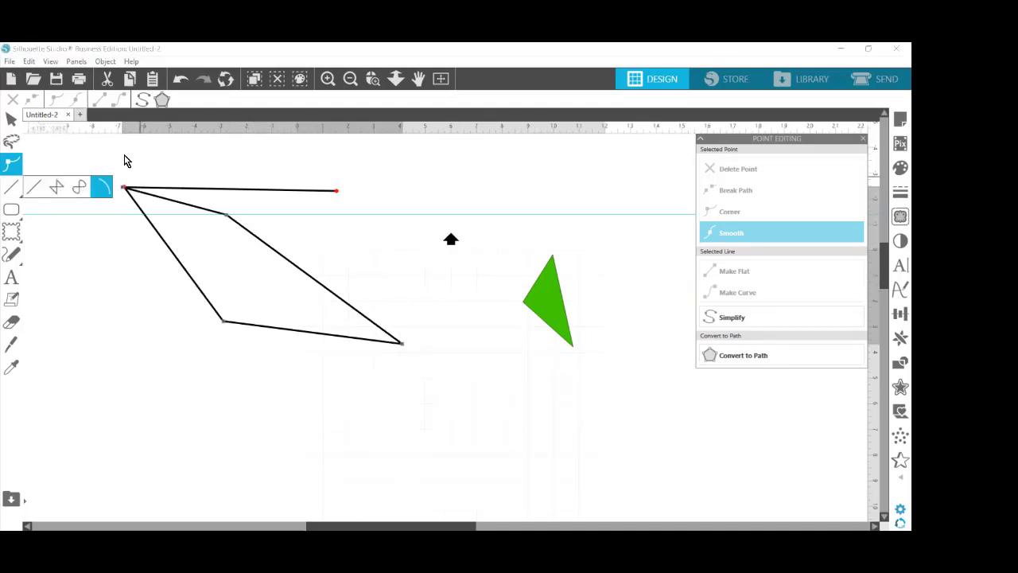
{"action": "left_click_drag", "start_coordinate": [95, 162], "coordinate": [656, 379]}
{"action": "key", "text": "Delete"}
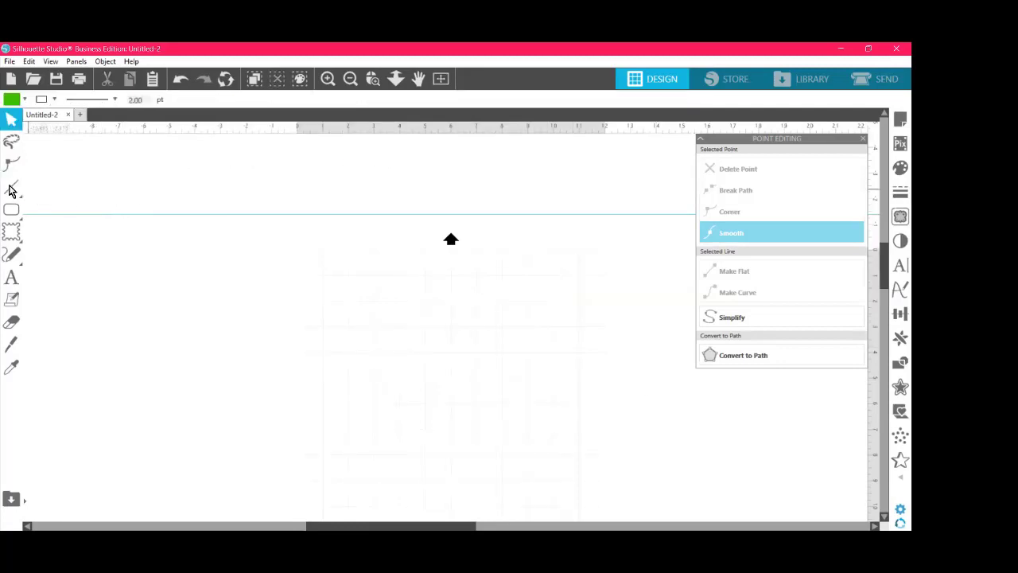
Step: Draw an open six-sided polygon path about 8.15 in wide and 5.28 in high beyond the page's upper left, ending near its second point
{"action": "mouse_move", "coordinate": [11, 191]}
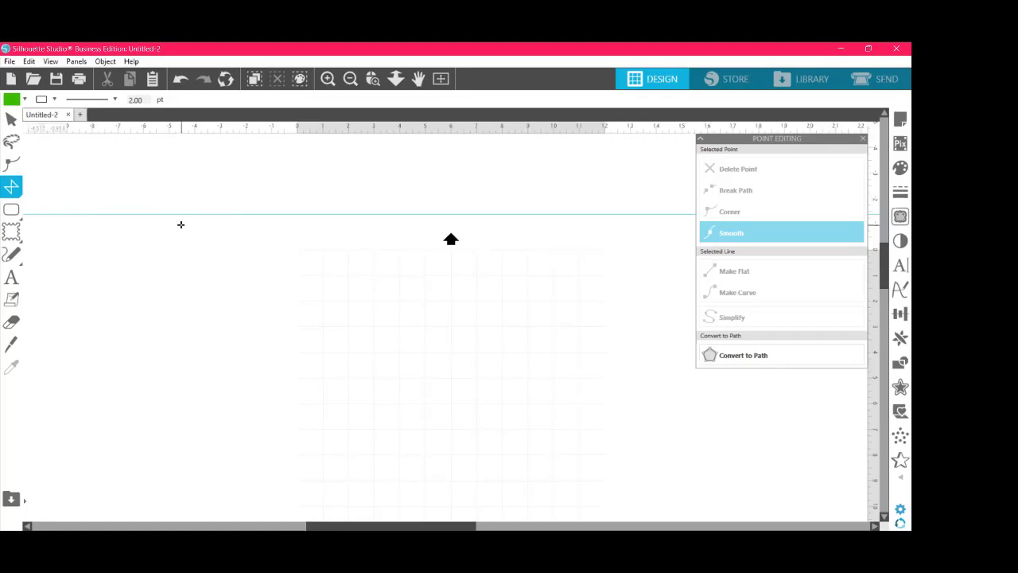
{"action": "left_click", "coordinate": [155, 182]}
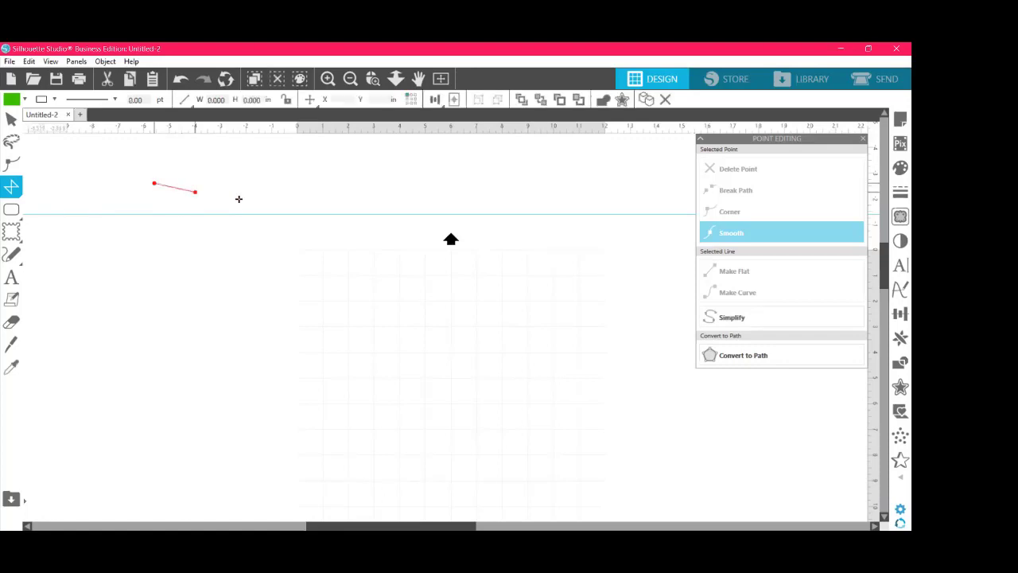
{"action": "left_click", "coordinate": [289, 206]}
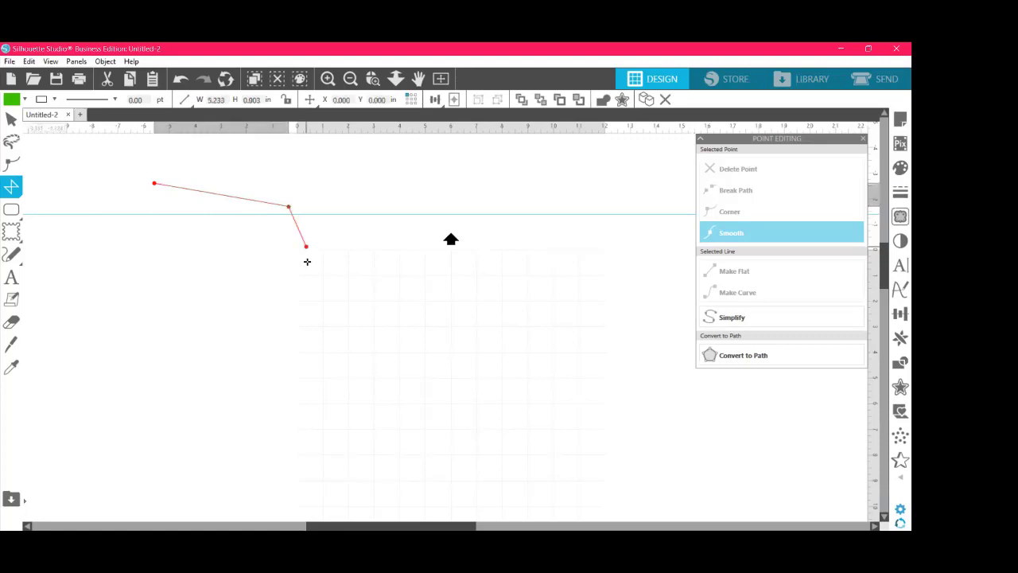
{"action": "left_click", "coordinate": [310, 295]}
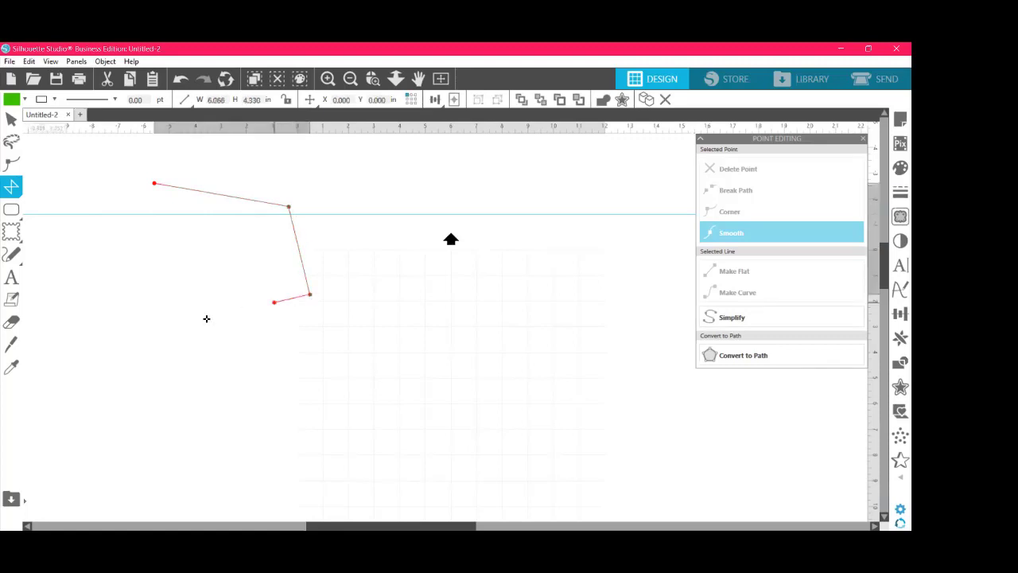
{"action": "left_click", "coordinate": [207, 318]}
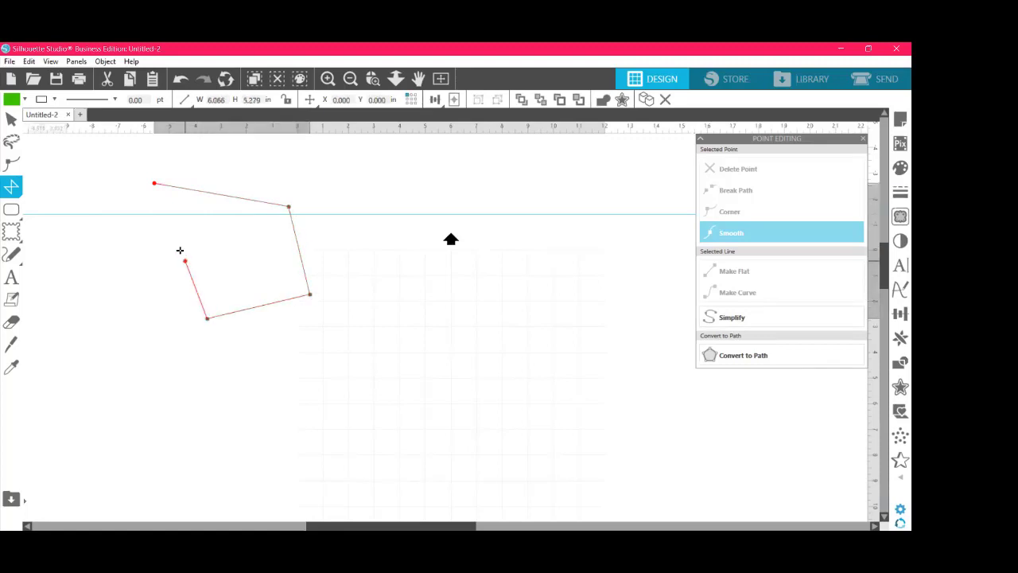
{"action": "left_click", "coordinate": [181, 251]}
{"action": "left_click", "coordinate": [101, 244]}
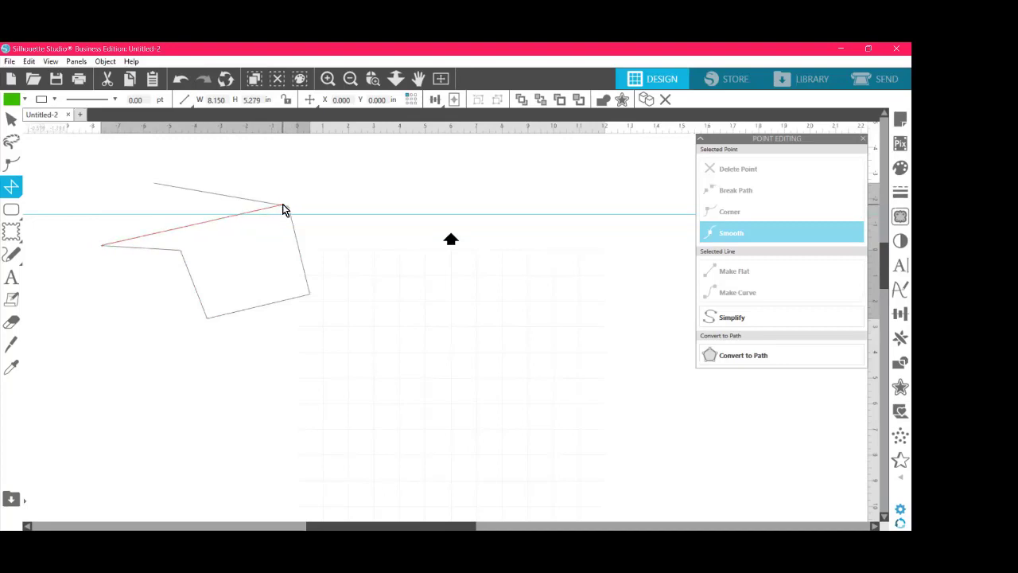
{"action": "left_click", "coordinate": [284, 208]}
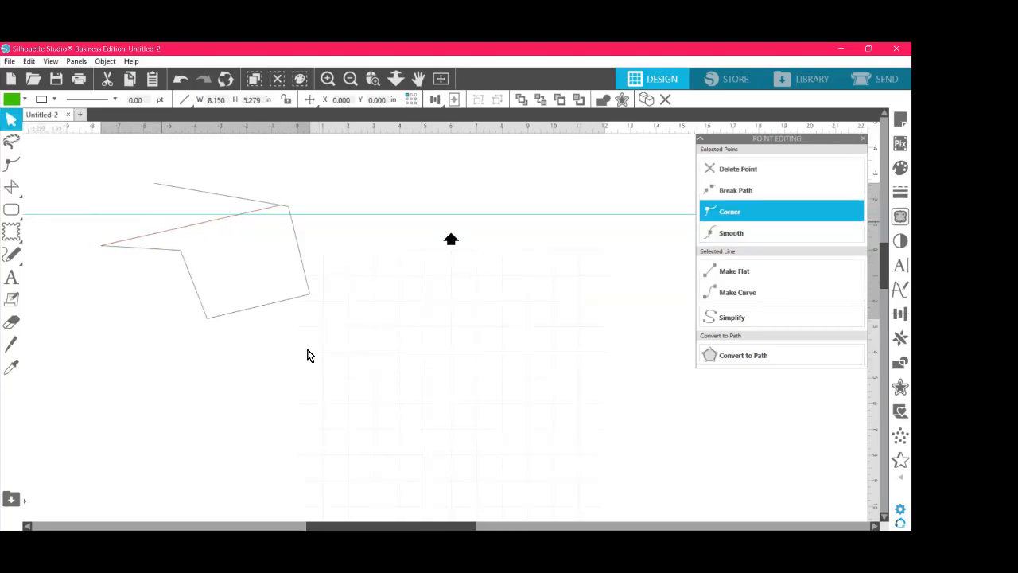
Step: Try to fill the open polygon with blue, and delete the shape
{"action": "left_click", "coordinate": [209, 226]}
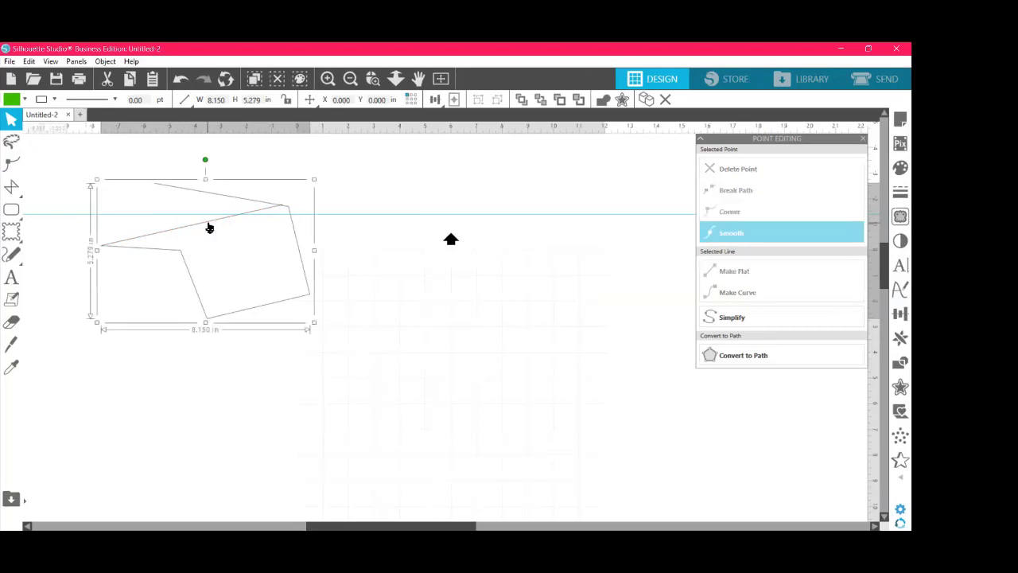
{"action": "left_click", "coordinate": [25, 98]}
{"action": "left_click", "coordinate": [25, 99]}
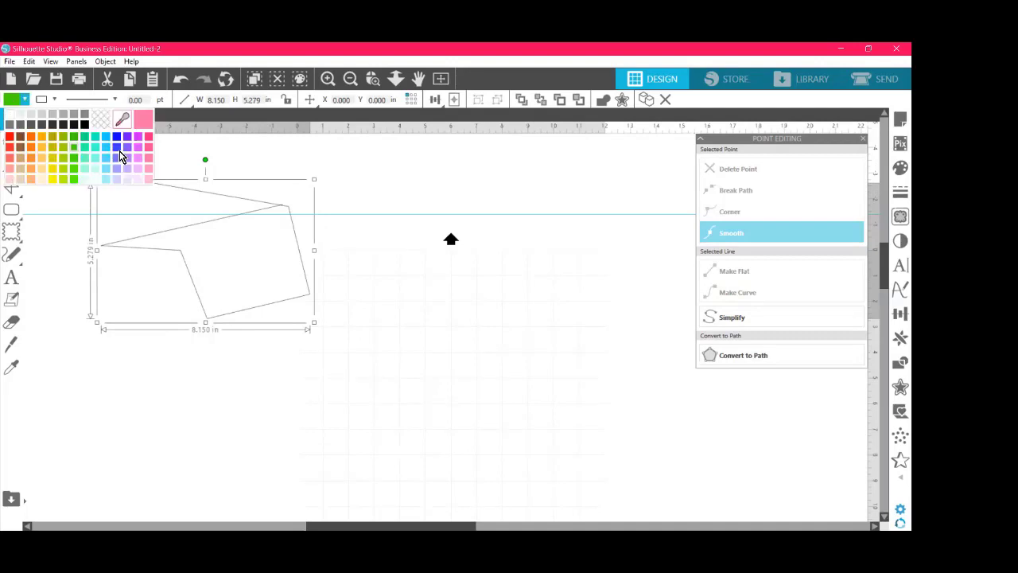
{"action": "left_click", "coordinate": [120, 153]}
{"action": "left_click_drag", "start_coordinate": [72, 167], "coordinate": [356, 396]}
{"action": "key", "text": "Delete"}
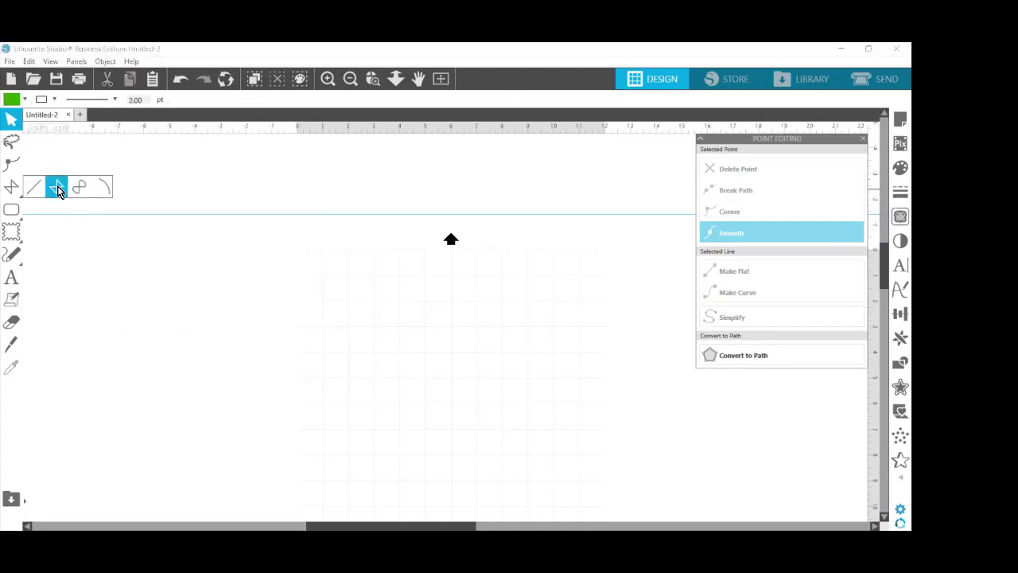
Step: Draw a five-point polygon about 7.69 in wide and 4.12 in high near the page's upper left, closing it at its starting point
{"action": "left_click", "coordinate": [56, 186]}
{"action": "left_click", "coordinate": [122, 230]}
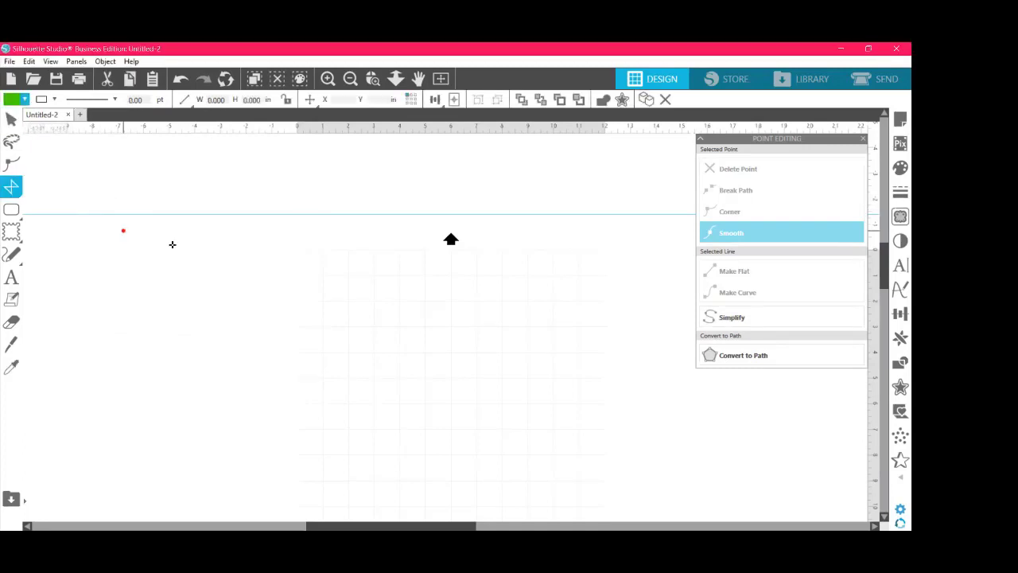
{"action": "left_click", "coordinate": [219, 256]}
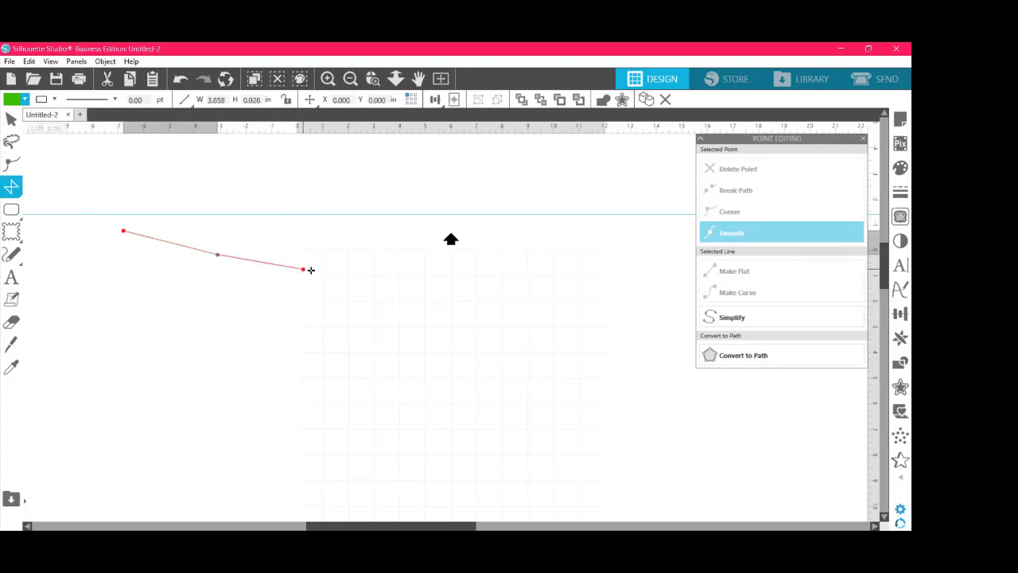
{"action": "left_click", "coordinate": [311, 271]}
{"action": "left_click", "coordinate": [321, 191]}
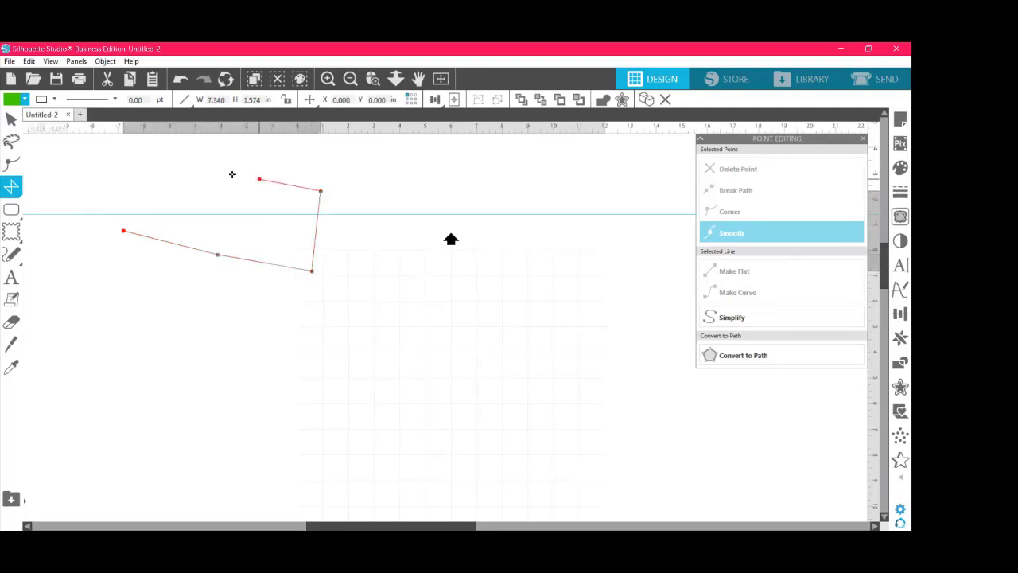
{"action": "left_click", "coordinate": [189, 165]}
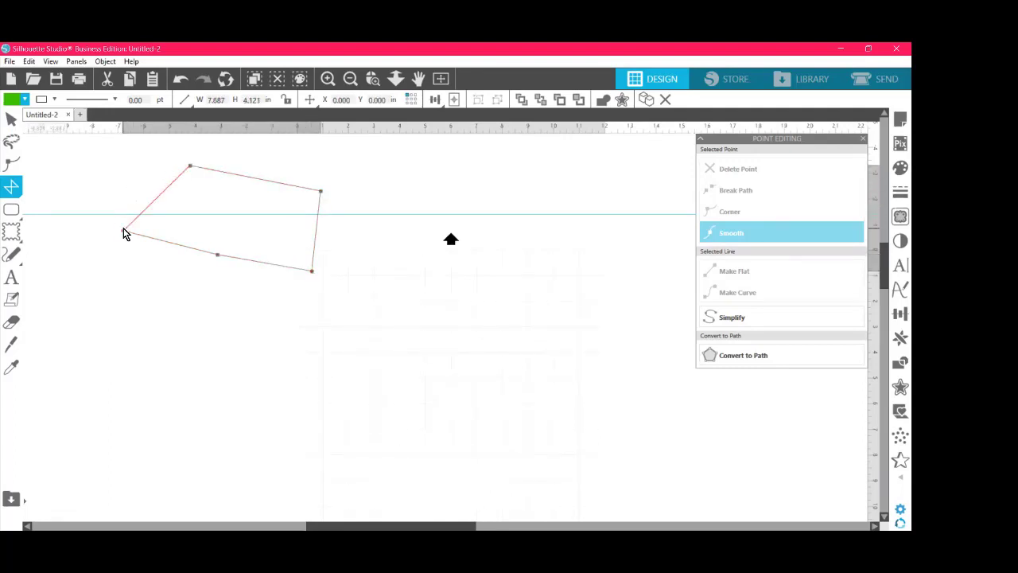
{"action": "left_click", "coordinate": [123, 232]}
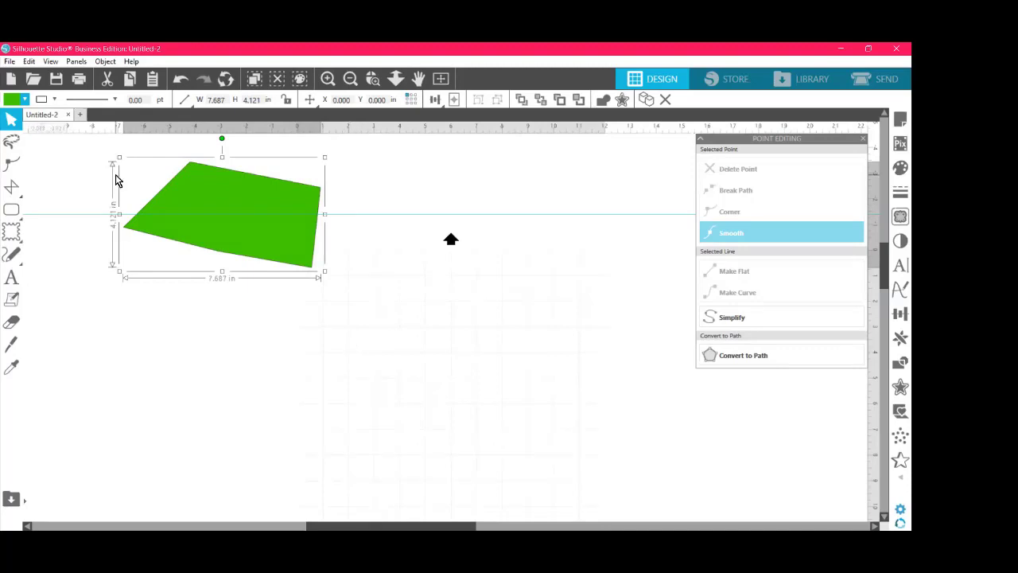
Step: Delete the closed green polygon
{"action": "key", "text": "Delete"}
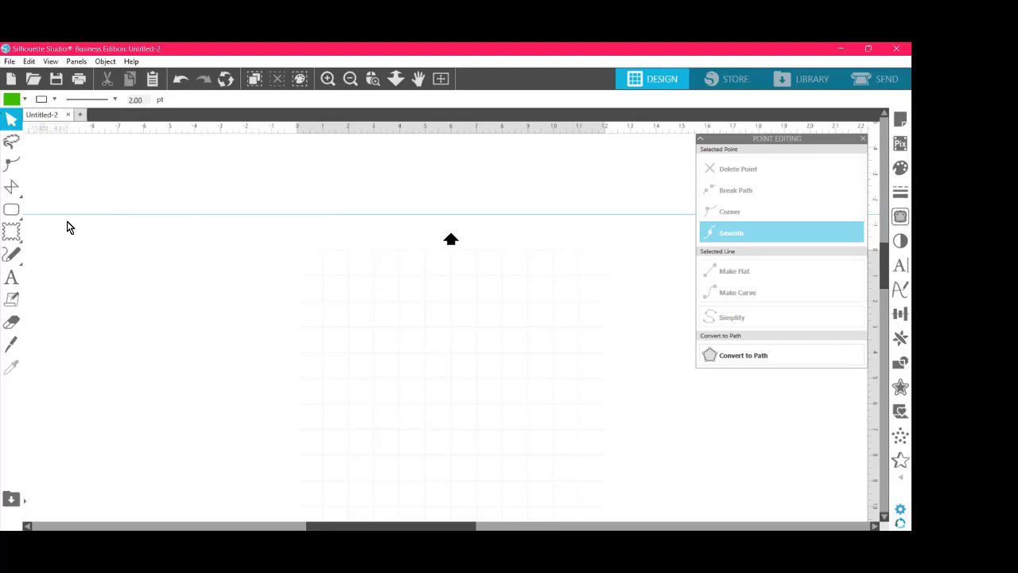
{"action": "mouse_move", "coordinate": [16, 190]}
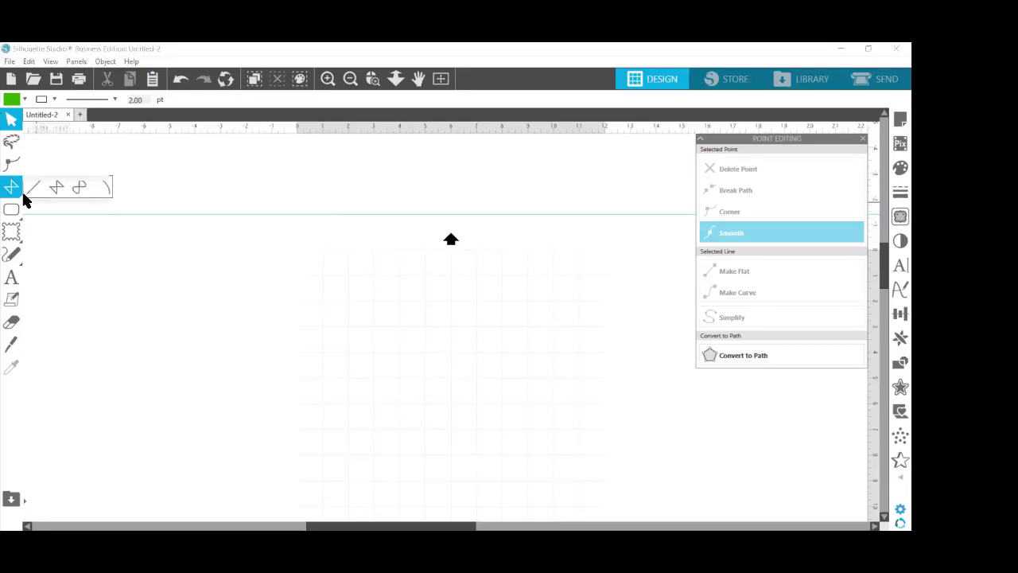
Step: Draw one sloped line and two perfectly horizontal lines, about 7.4 in and 8.7 in long, with the Line tool
{"action": "left_click", "coordinate": [31, 196]}
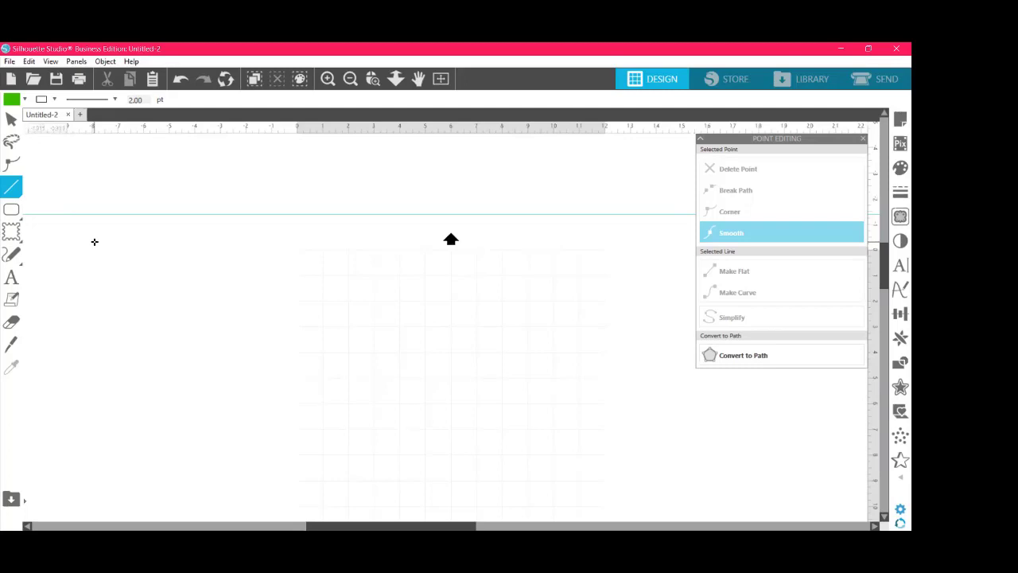
{"action": "left_click_drag", "start_coordinate": [93, 241], "coordinate": [289, 257]}
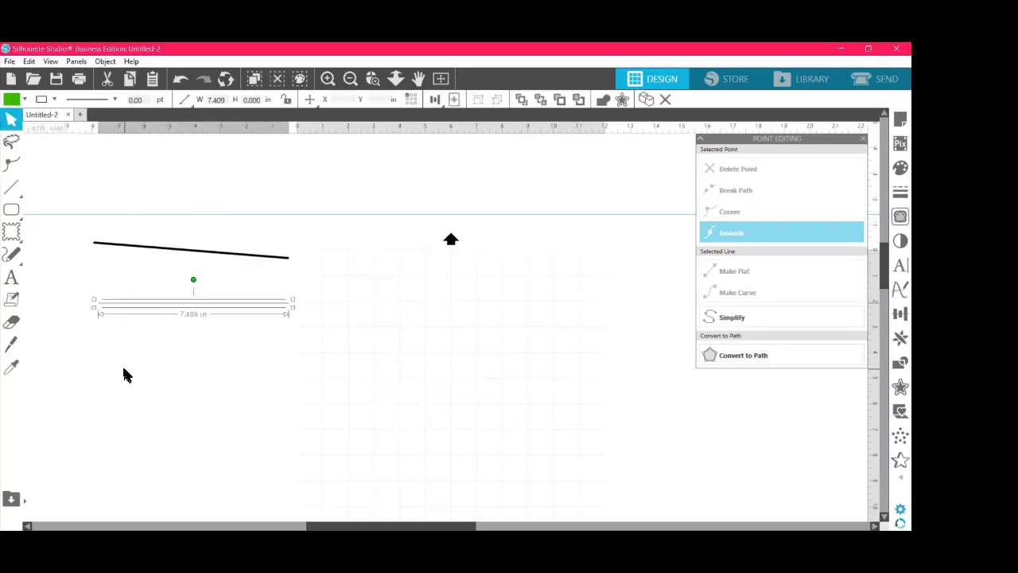
{"action": "left_click_drag", "start_coordinate": [127, 381], "coordinate": [360, 375]}
{"action": "key", "text": "backslash"}
{"action": "left_click_drag", "start_coordinate": [167, 371], "coordinate": [182, 206]}
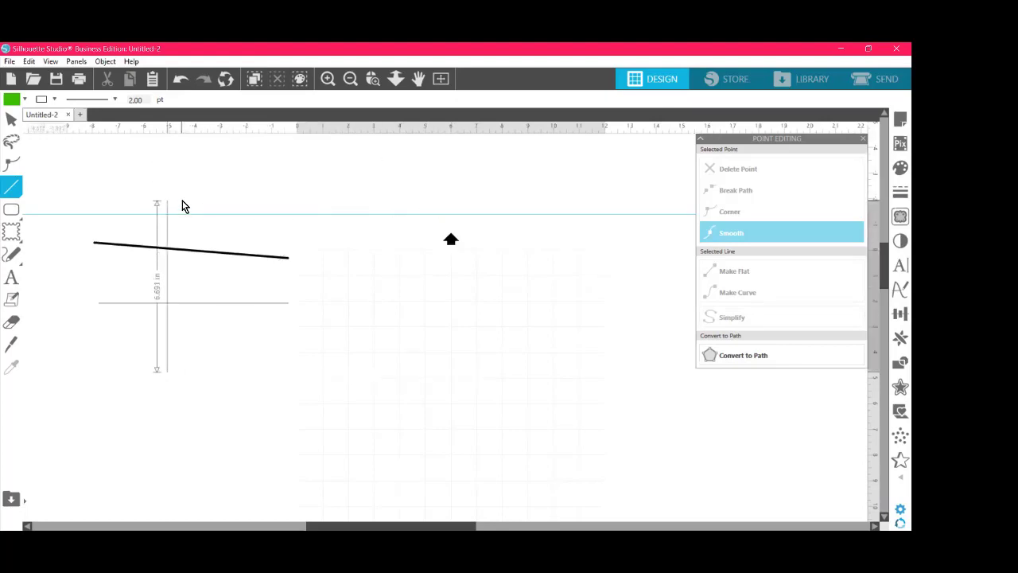
{"action": "left_click_drag", "start_coordinate": [181, 206], "coordinate": [391, 374]}
{"action": "key", "text": "v"}
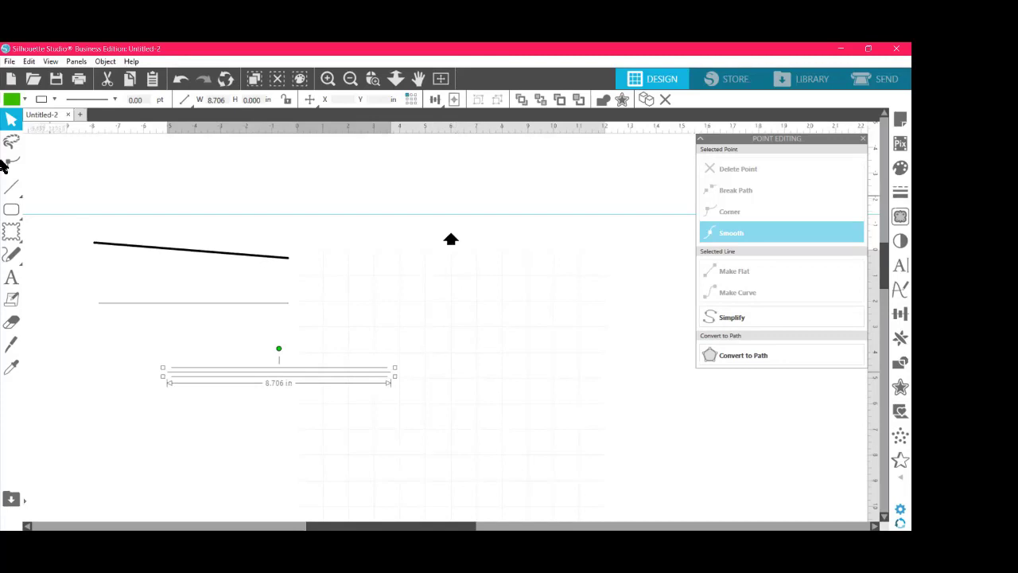
Step: Draw a closed triangle about 6.9 in wide and 7.1 in tall on the page with the Polygon tool
{"action": "mouse_move", "coordinate": [11, 186]}
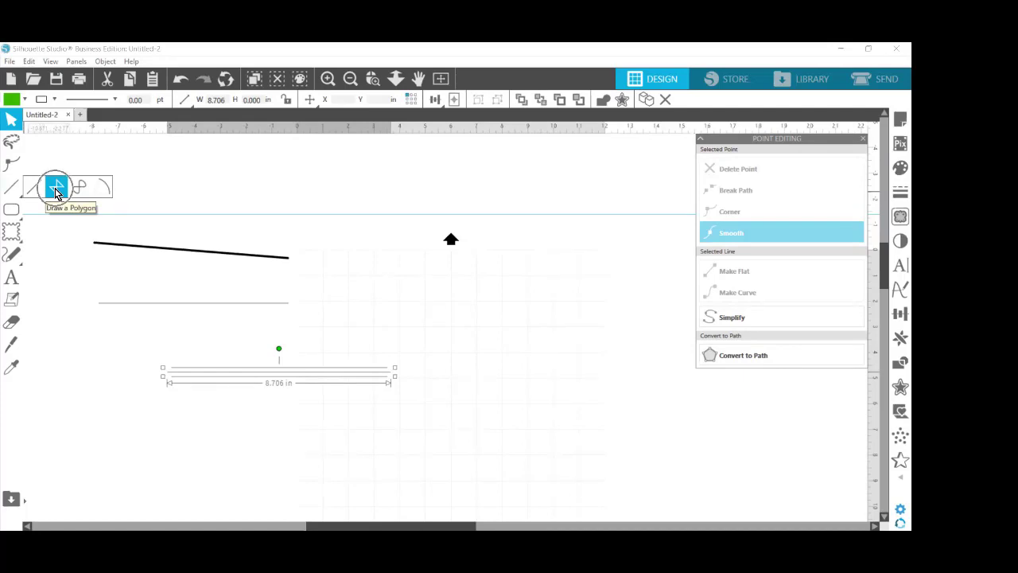
{"action": "left_click", "coordinate": [55, 188]}
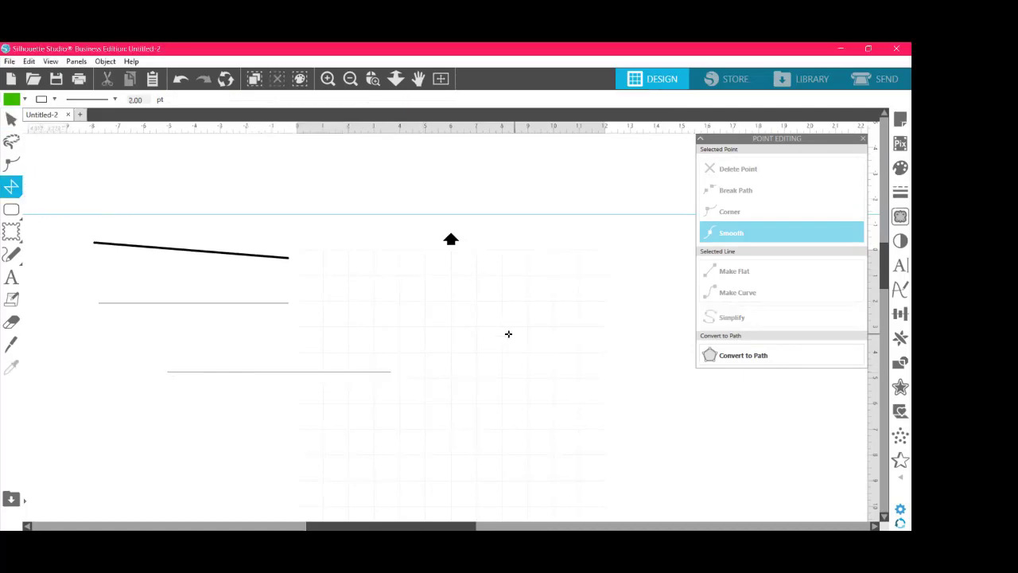
{"action": "left_click", "coordinate": [377, 313]}
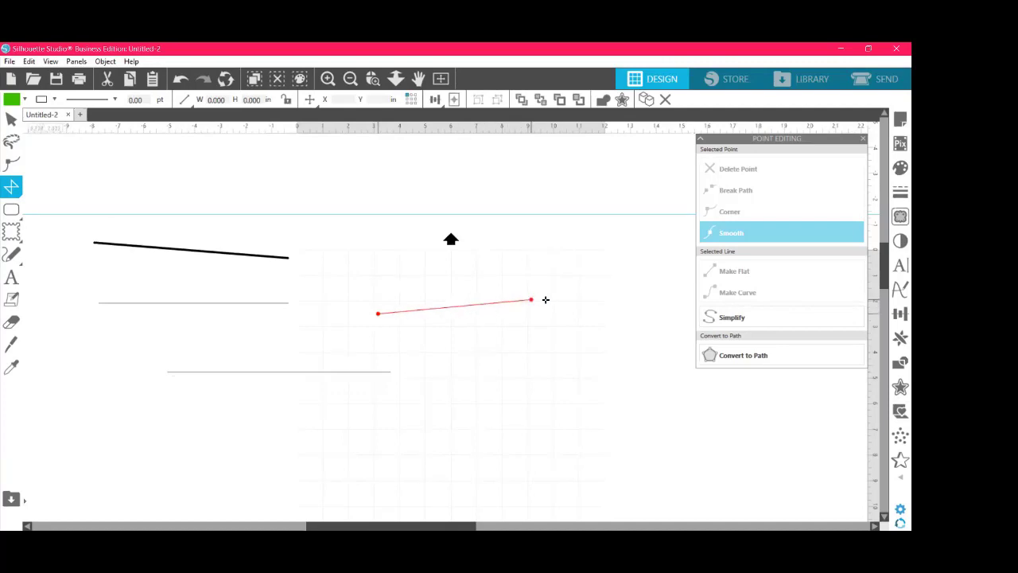
{"action": "left_click", "coordinate": [555, 300]}
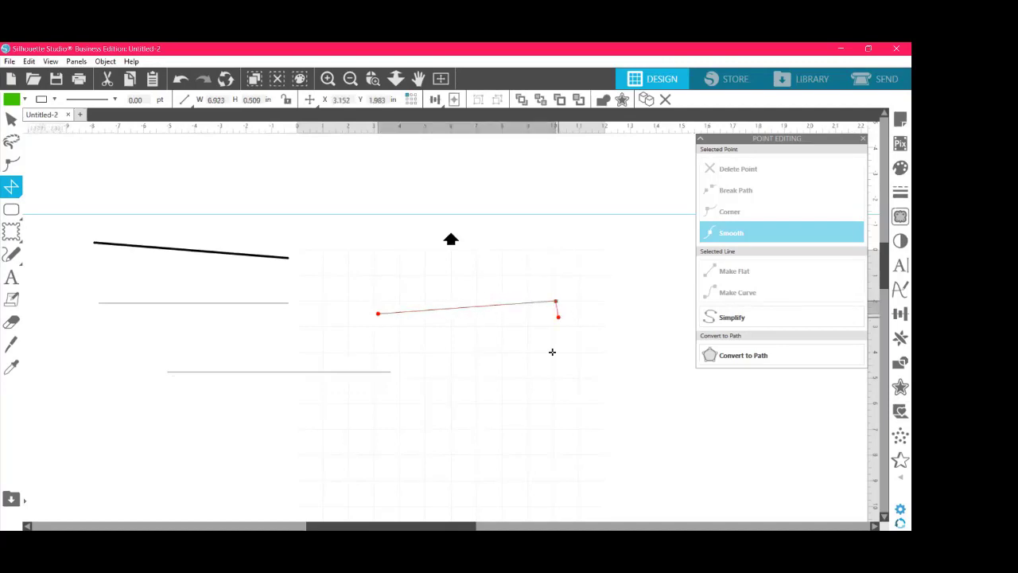
{"action": "left_click", "coordinate": [500, 481]}
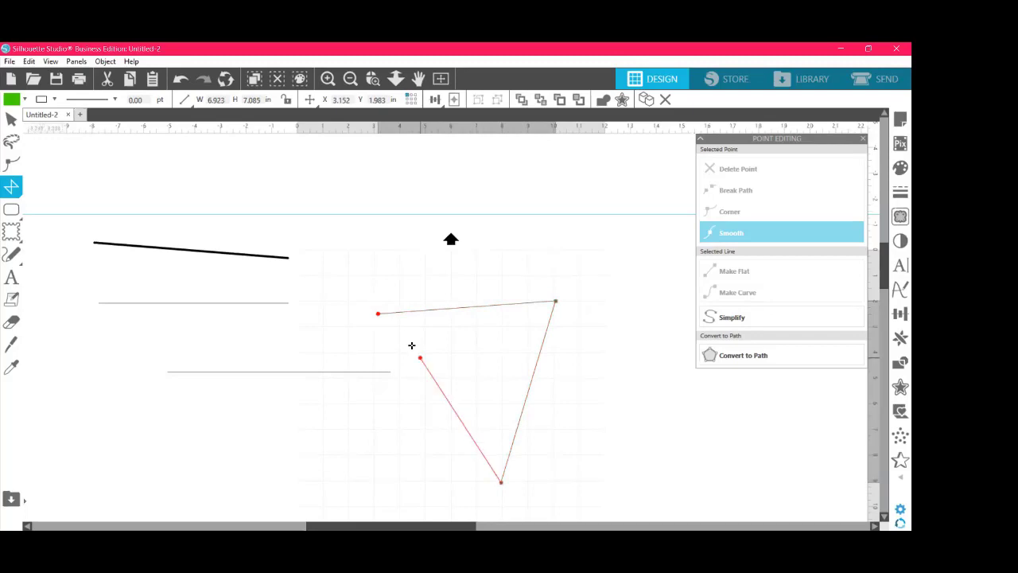
{"action": "left_click", "coordinate": [382, 320]}
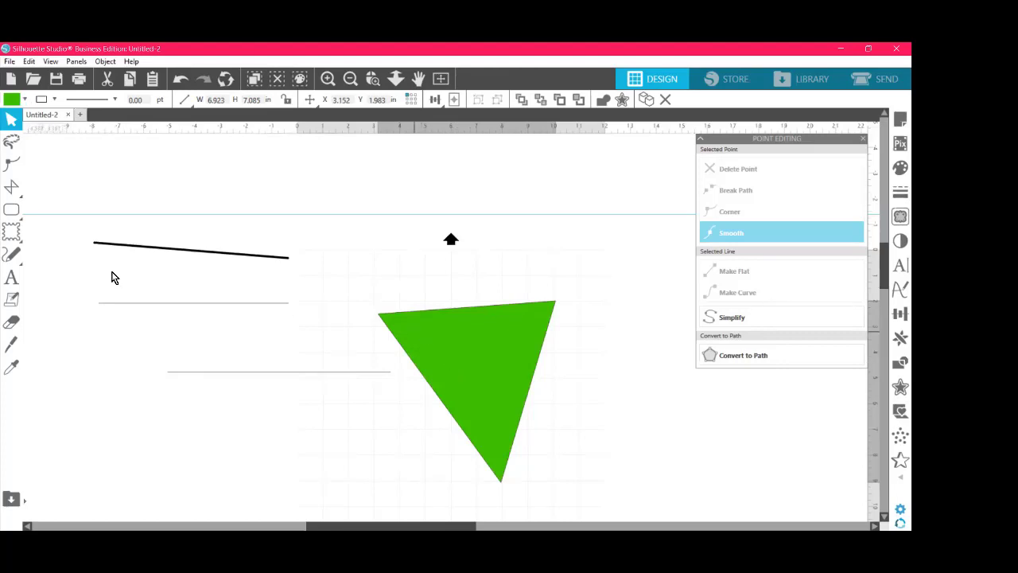
{"action": "left_click", "coordinate": [11, 186]}
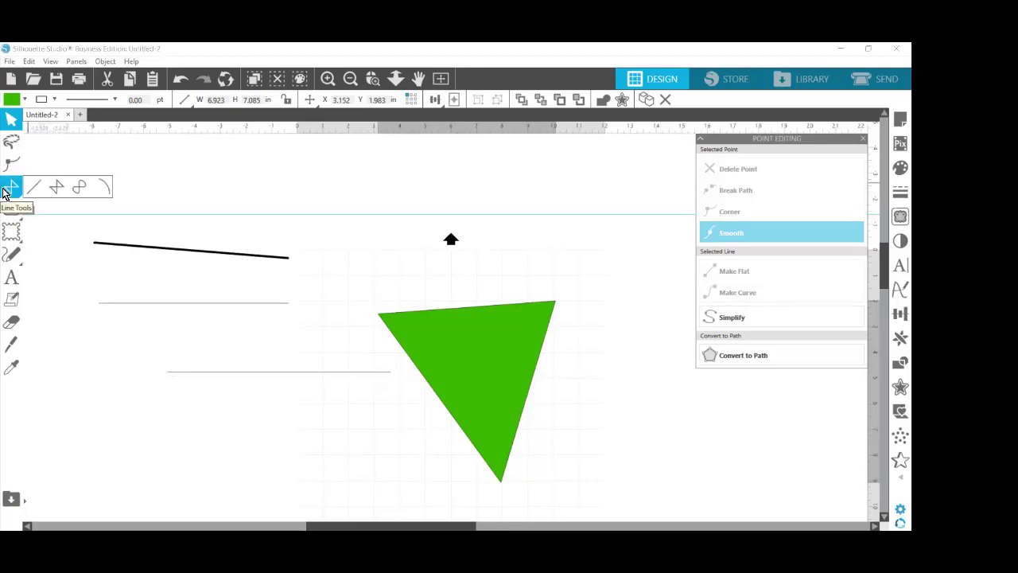
{"action": "left_click", "coordinate": [52, 185]}
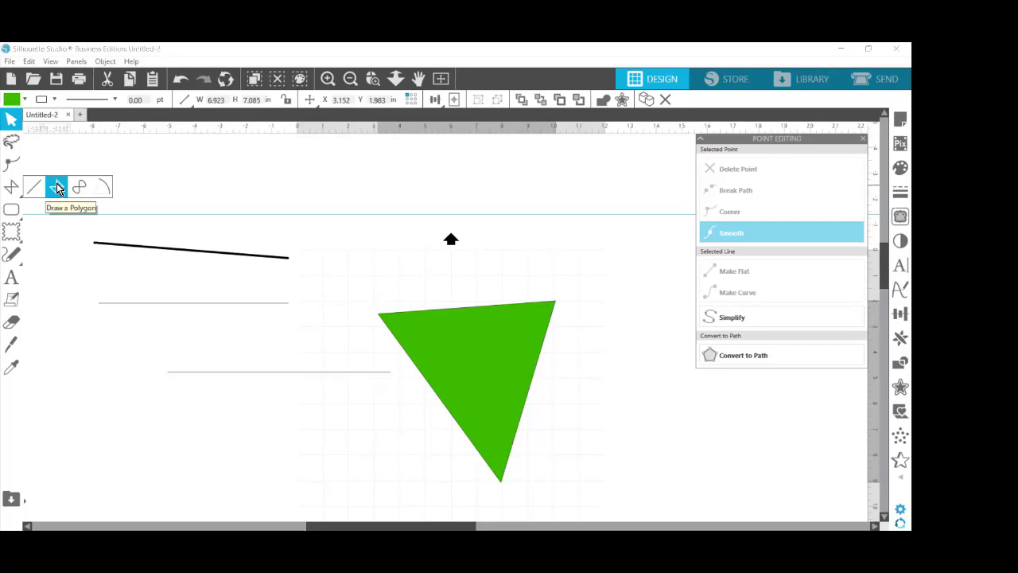
{"action": "left_click", "coordinate": [57, 211]}
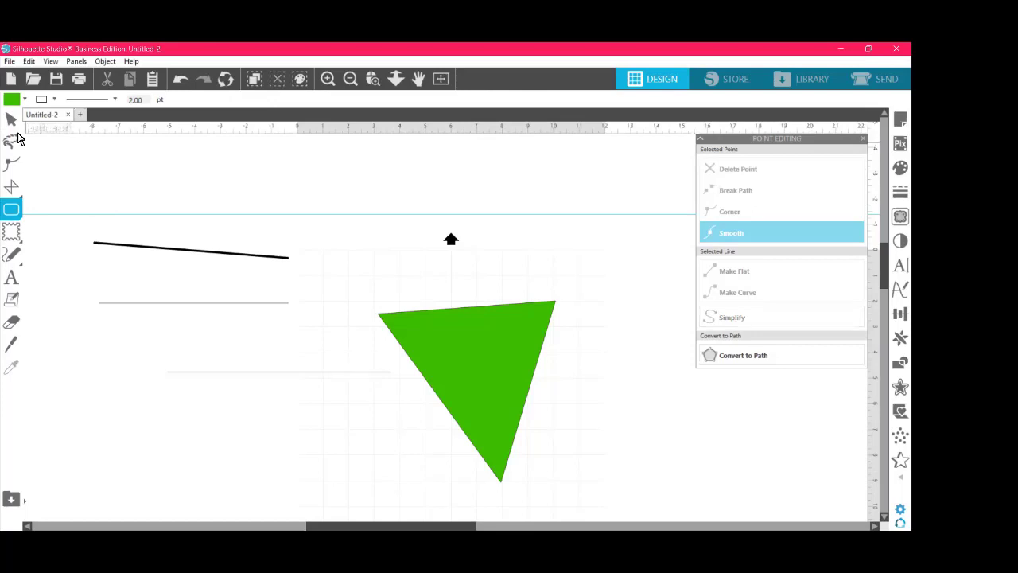
Step: Select the triangle and all three lines together and delete them
{"action": "left_click", "coordinate": [7, 122]}
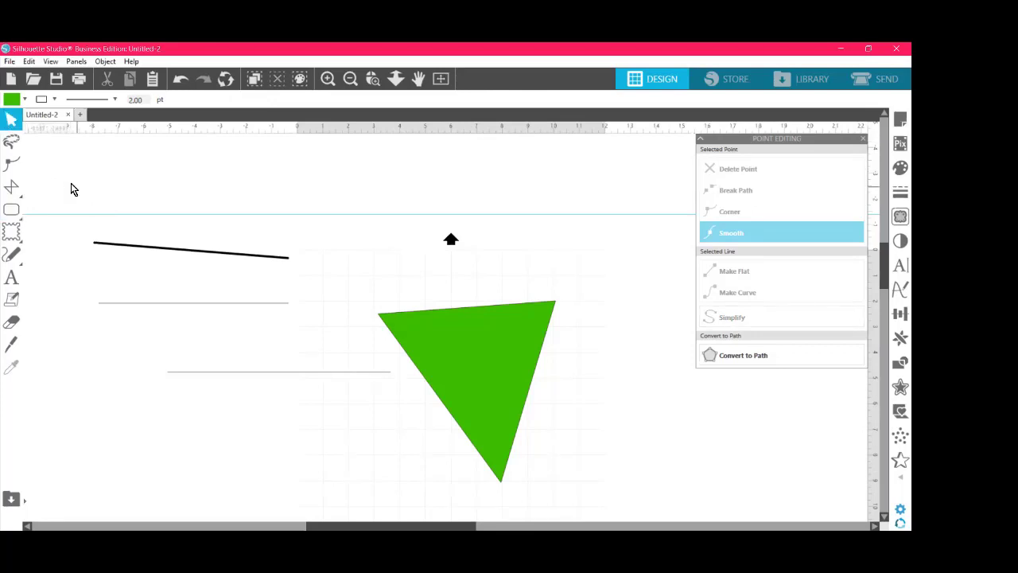
{"action": "left_click_drag", "start_coordinate": [71, 188], "coordinate": [628, 504]}
{"action": "key", "text": "Delete"}
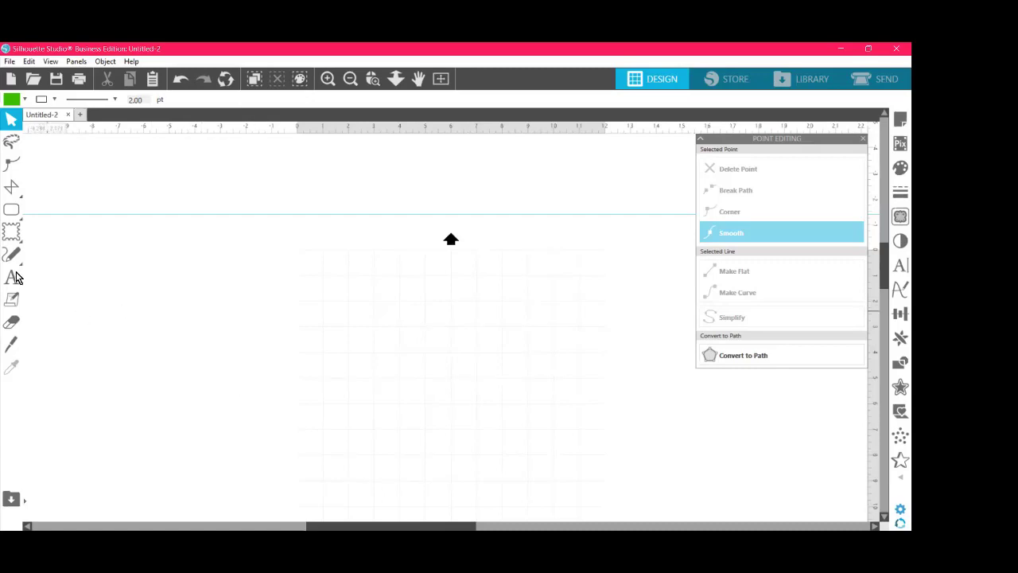
Step: Draw a closed four-sided polygon about 14.9 in wide and 11.5 in tall, corner by corner, with the Polygon tool
{"action": "mouse_move", "coordinate": [12, 256]}
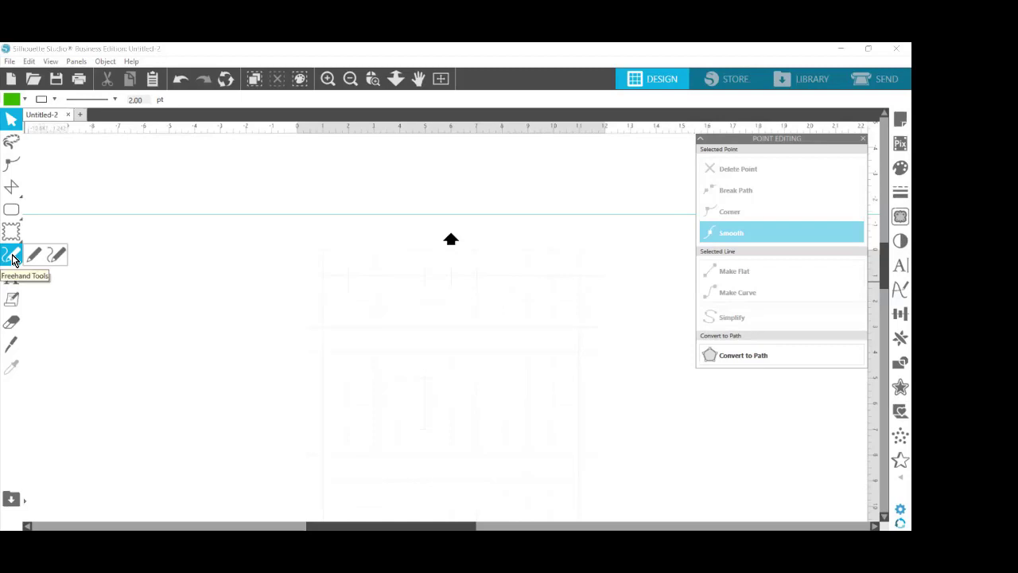
{"action": "mouse_move", "coordinate": [16, 200]}
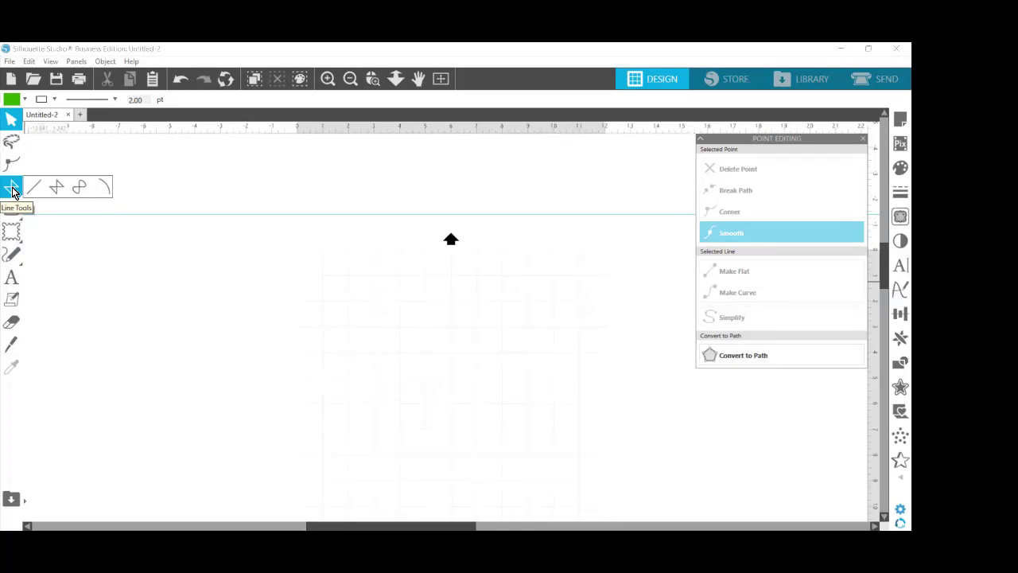
{"action": "left_click", "coordinate": [57, 192]}
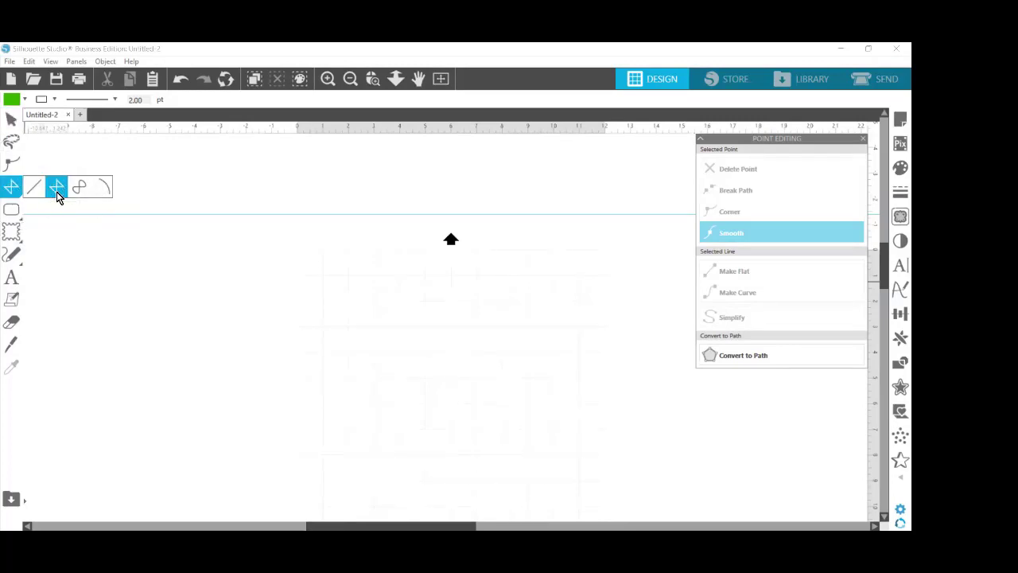
{"action": "left_click", "coordinate": [144, 188]}
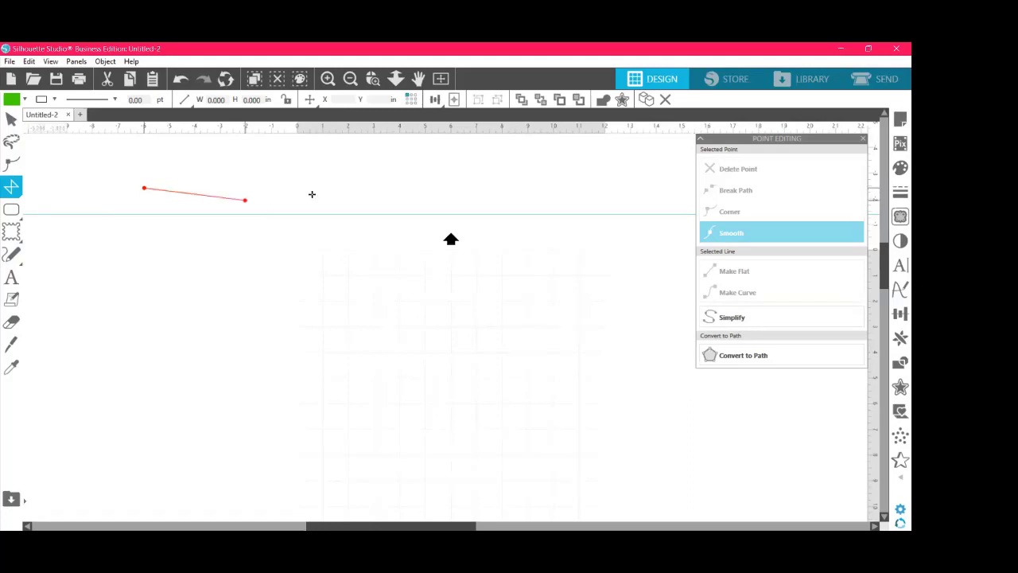
{"action": "left_click", "coordinate": [523, 189]}
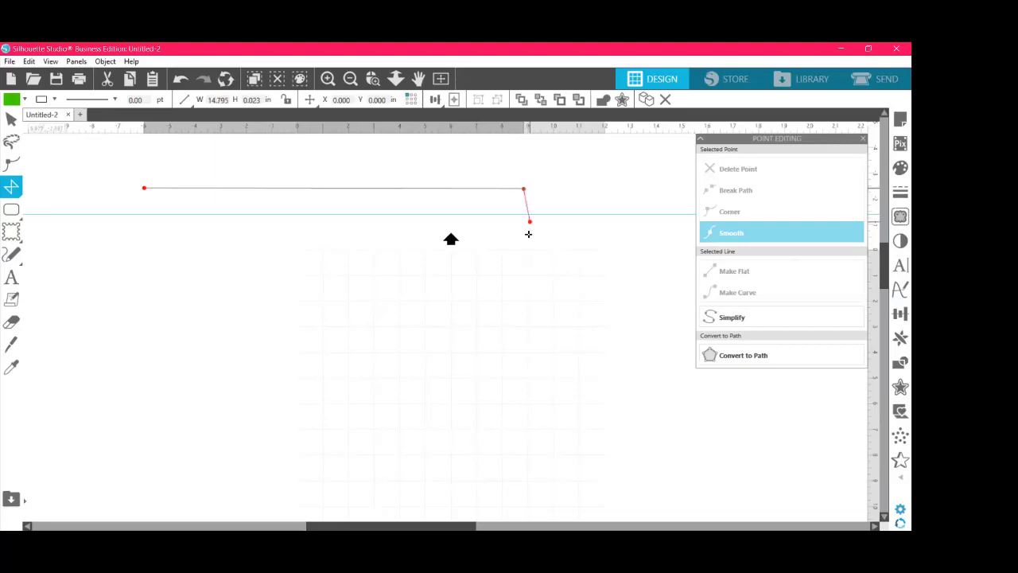
{"action": "left_click", "coordinate": [524, 482]}
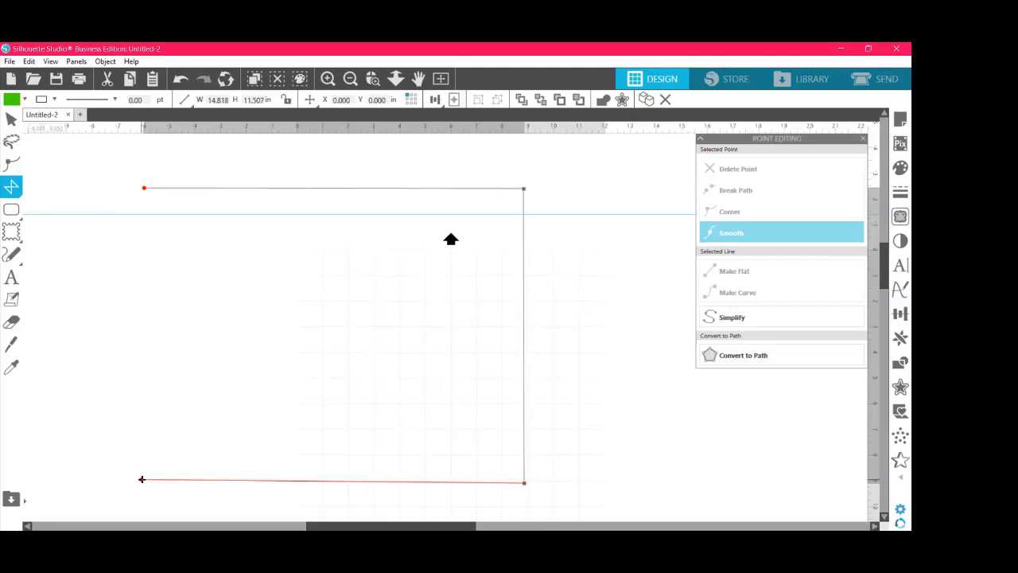
{"action": "left_click", "coordinate": [141, 479]}
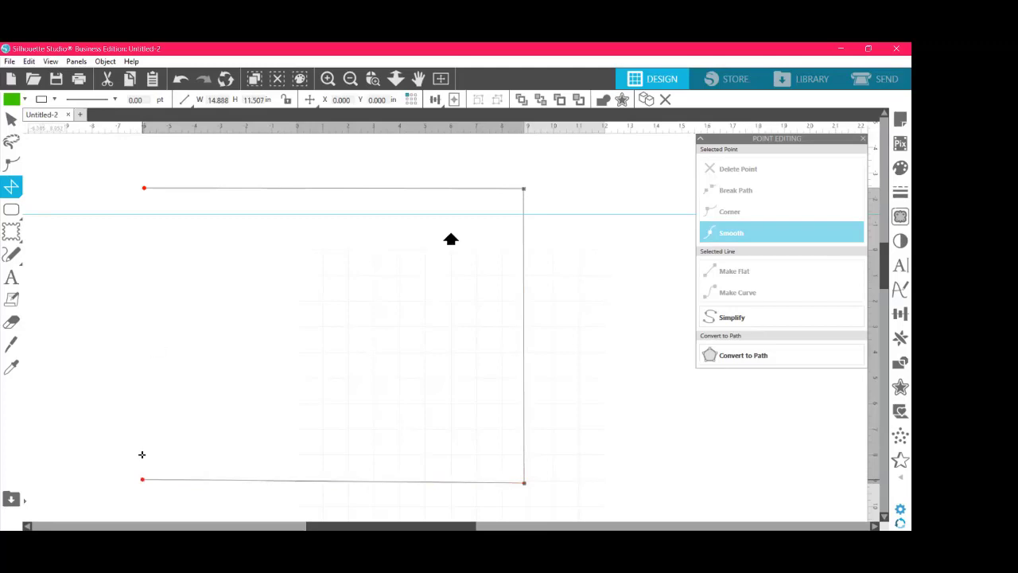
{"action": "left_click", "coordinate": [144, 186]}
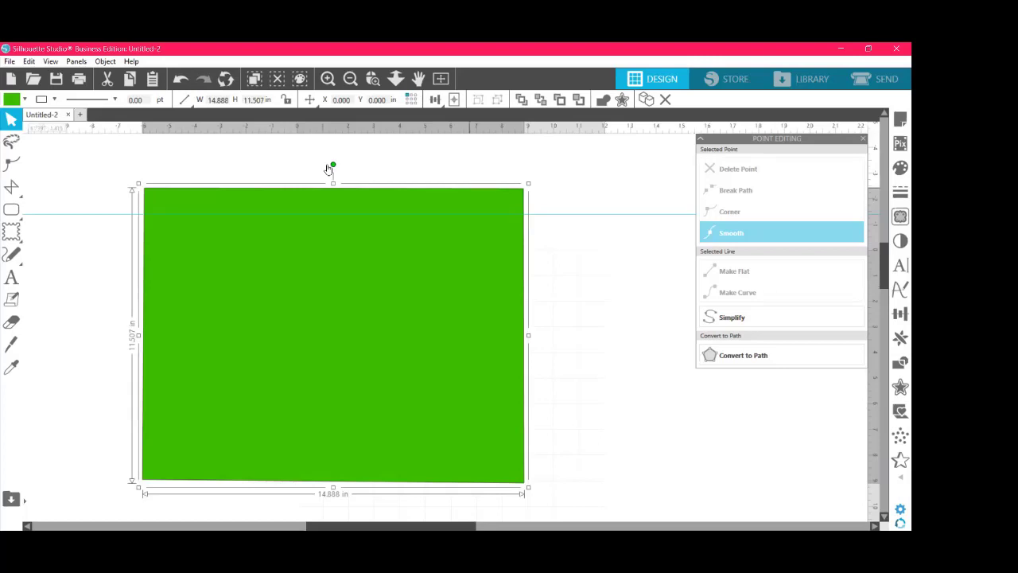
Step: Give the four-sided polygon a pink outline 7 pt thick and a purple fill
{"action": "left_click", "coordinate": [43, 102]}
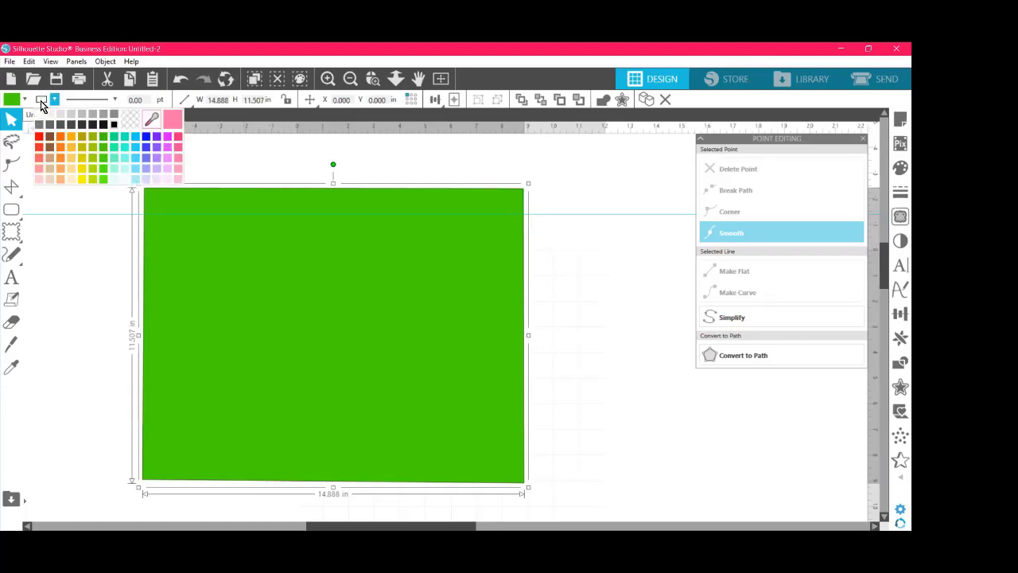
{"action": "left_click", "coordinate": [177, 136]}
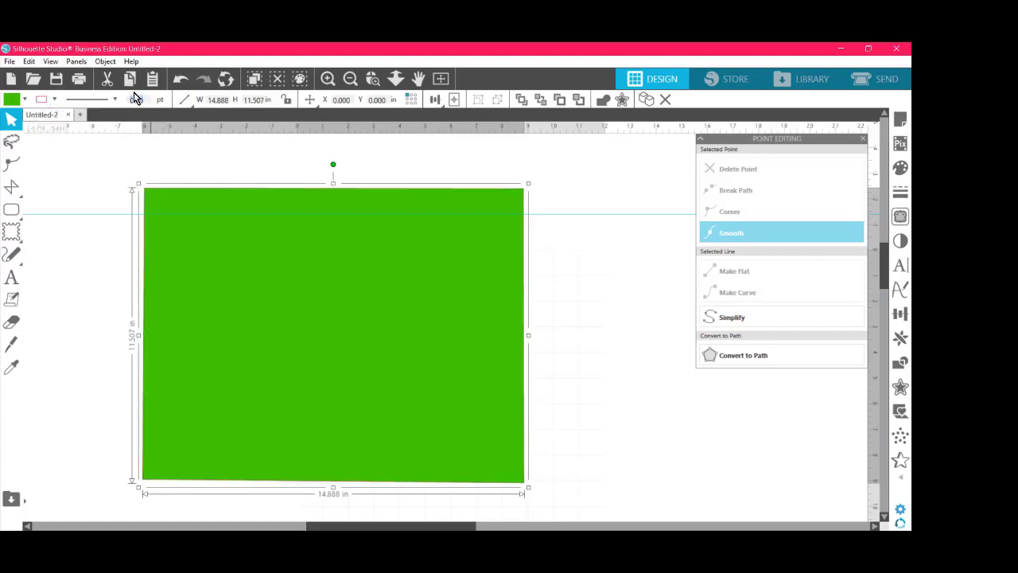
{"action": "type", "text": "7"}
{"action": "key", "text": "Return"}
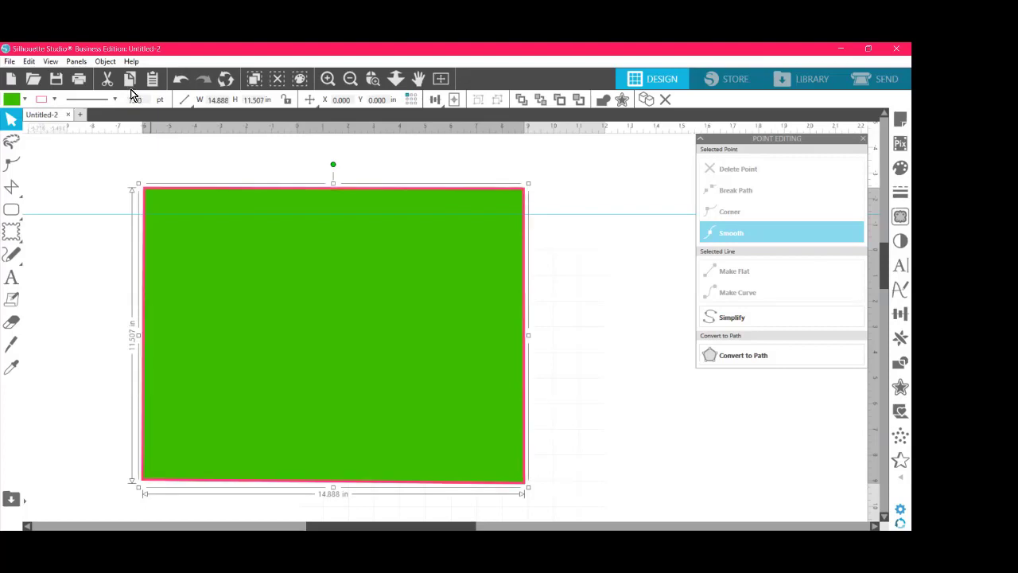
{"action": "left_click", "coordinate": [12, 100]}
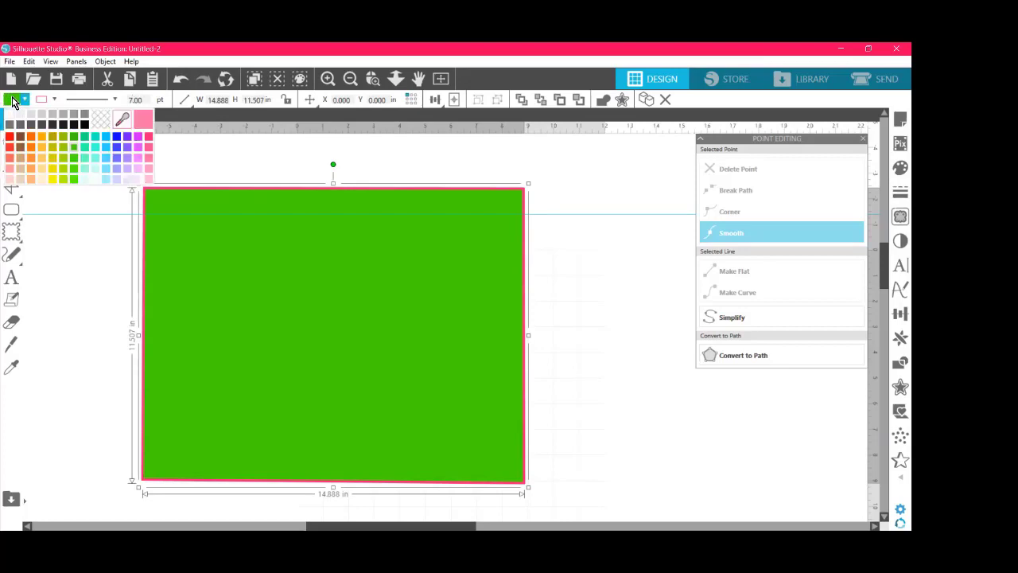
{"action": "left_click", "coordinate": [138, 143]}
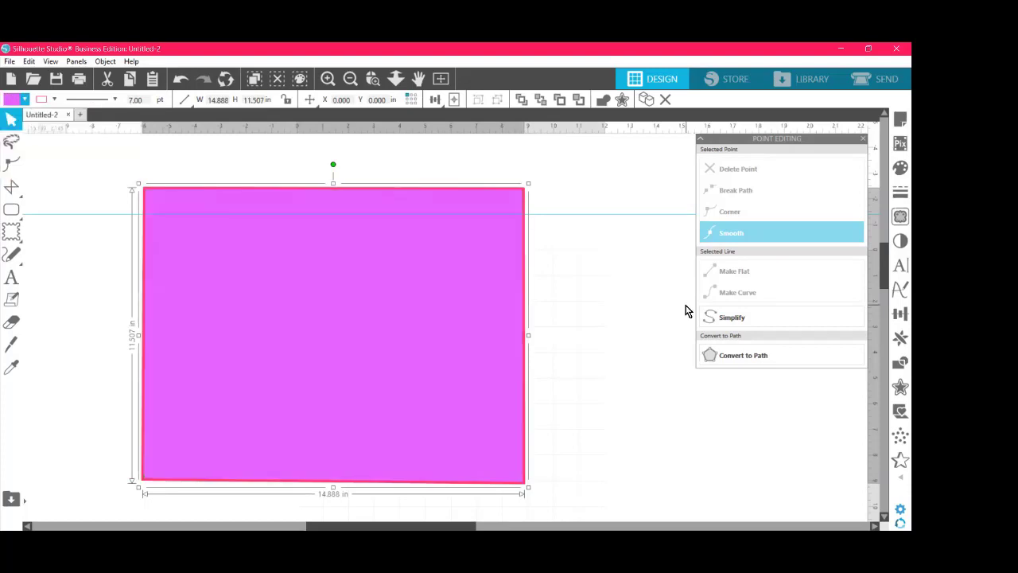
Step: Delete the four-sided polygon from the design area
{"action": "left_click_drag", "start_coordinate": [121, 161], "coordinate": [615, 493]}
{"action": "key", "text": "Delete"}
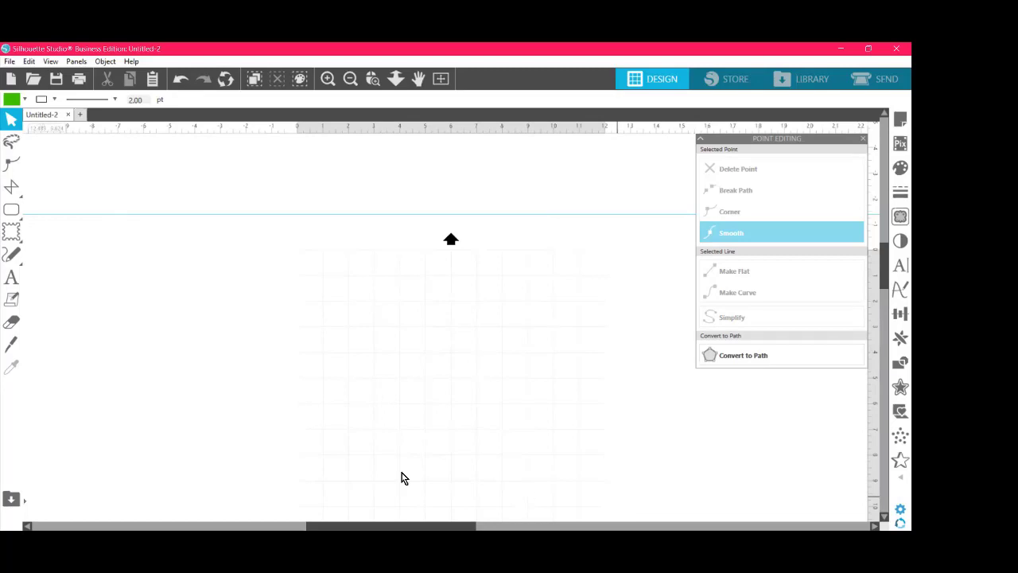
Step: Draw a closed triangle about 8 in wide and 5.6 in tall, corner by corner, with the Polygon tool
{"action": "left_click", "coordinate": [13, 189]}
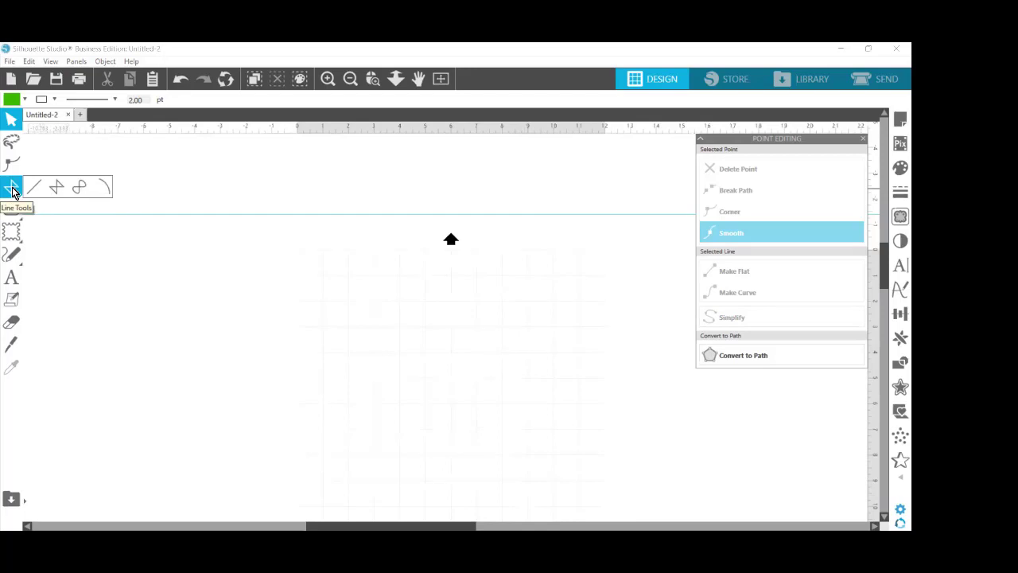
{"action": "left_click", "coordinate": [12, 190]}
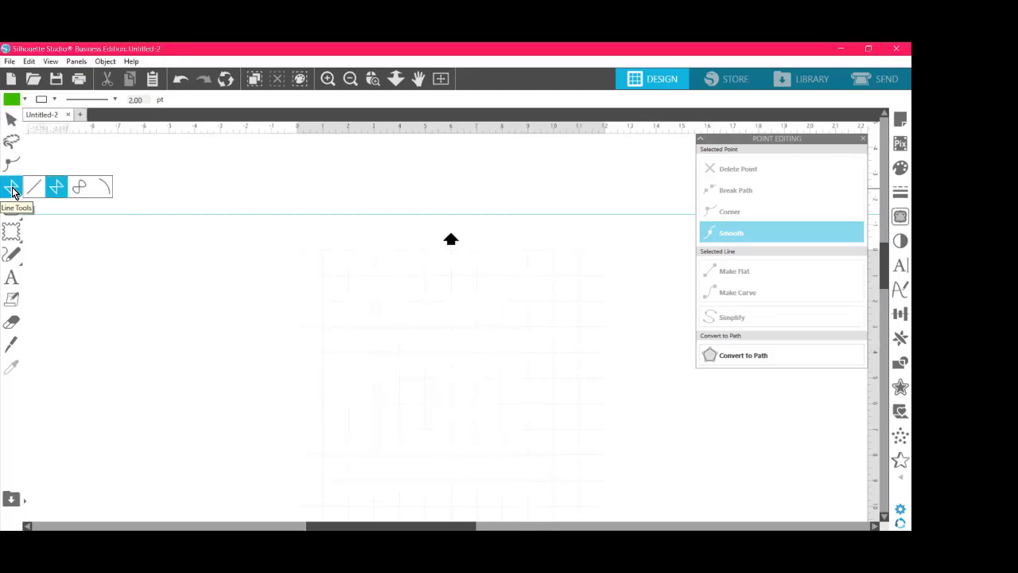
{"action": "left_click", "coordinate": [102, 186]}
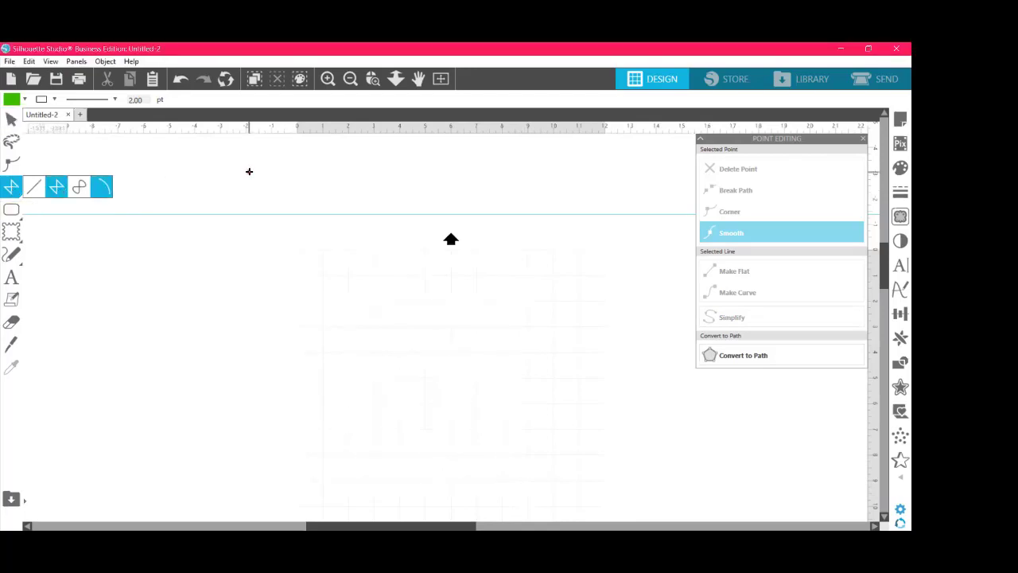
{"action": "left_click", "coordinate": [249, 171]}
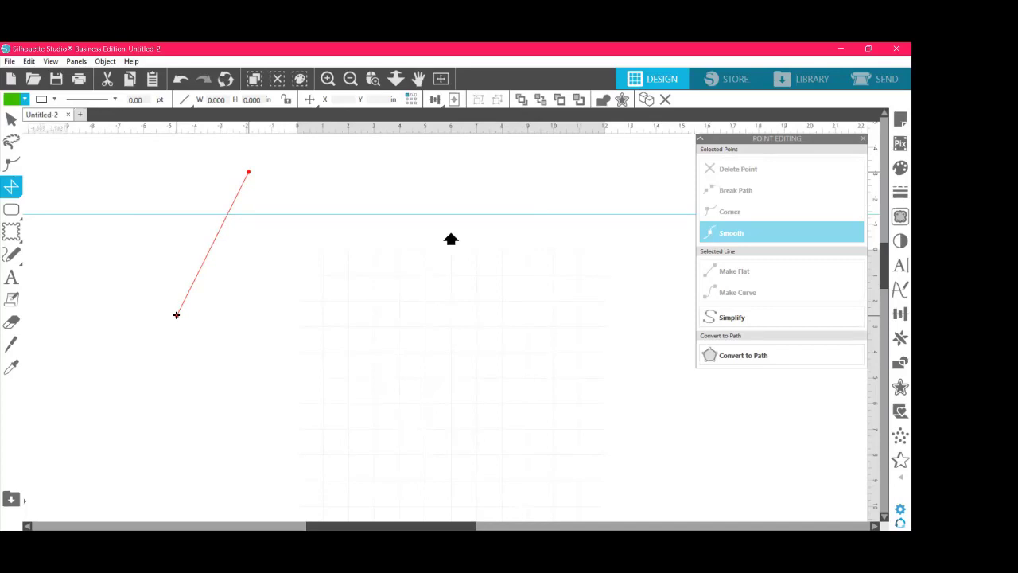
{"action": "left_click", "coordinate": [177, 315]}
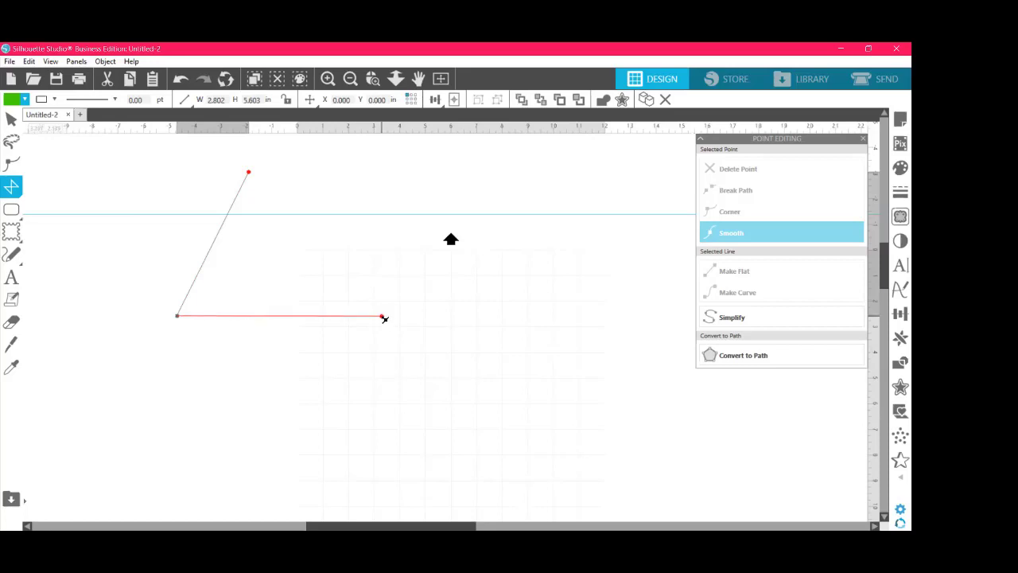
{"action": "left_click", "coordinate": [381, 315]}
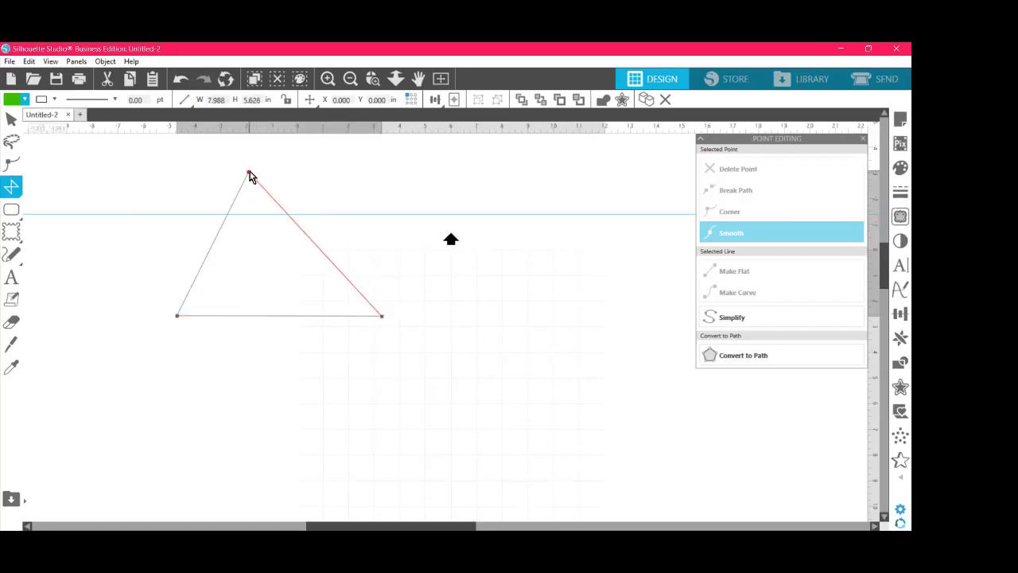
{"action": "left_click", "coordinate": [249, 174]}
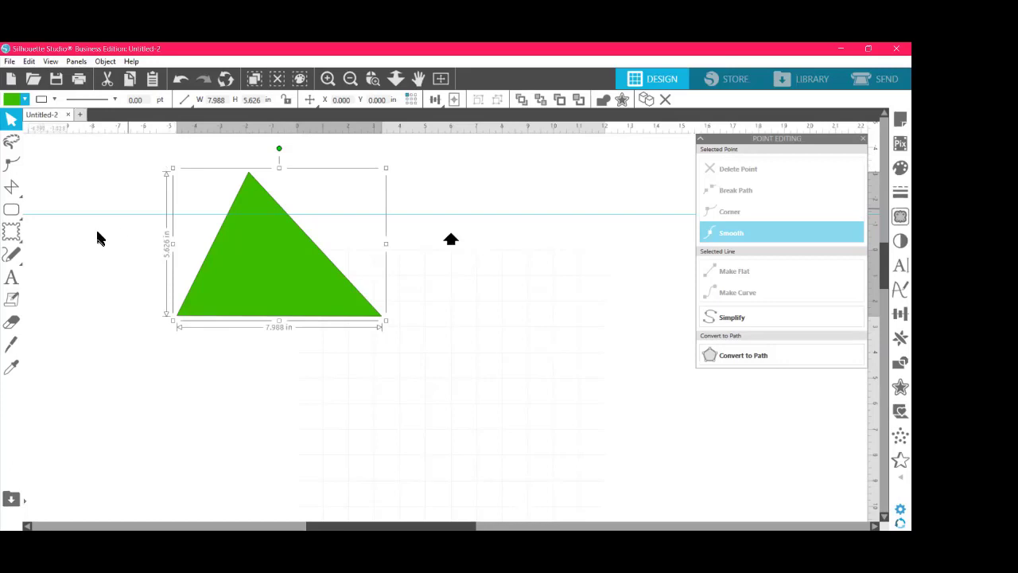
Step: Give the triangle a pink fill and a purple outline colour
{"action": "left_click", "coordinate": [12, 104]}
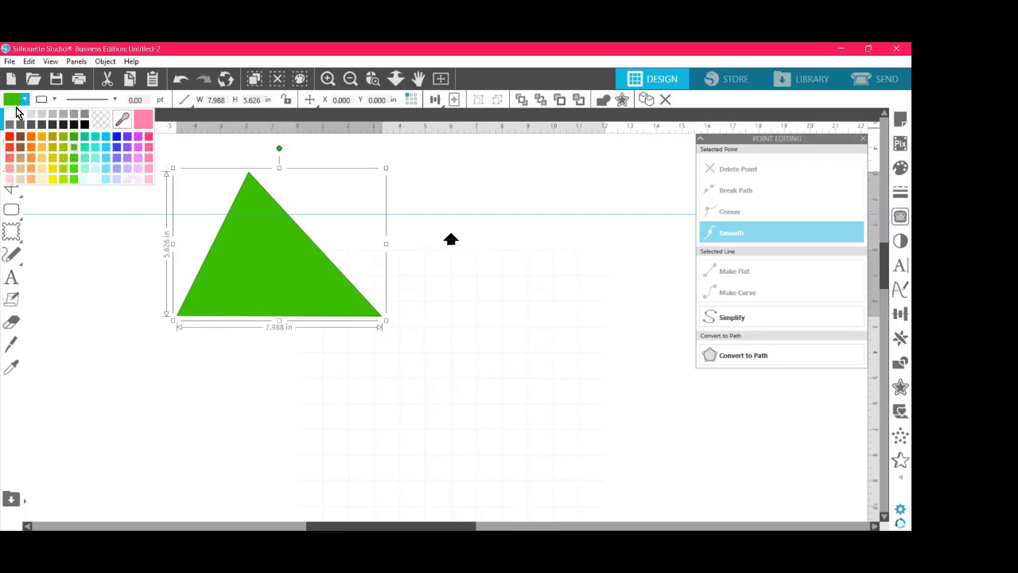
{"action": "left_click", "coordinate": [150, 139]}
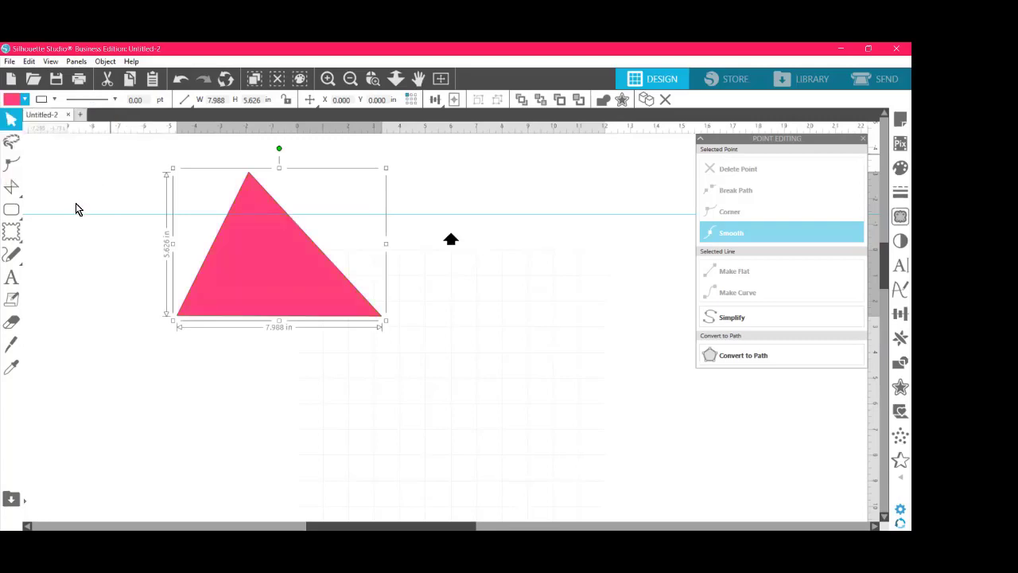
{"action": "left_click", "coordinate": [44, 101]}
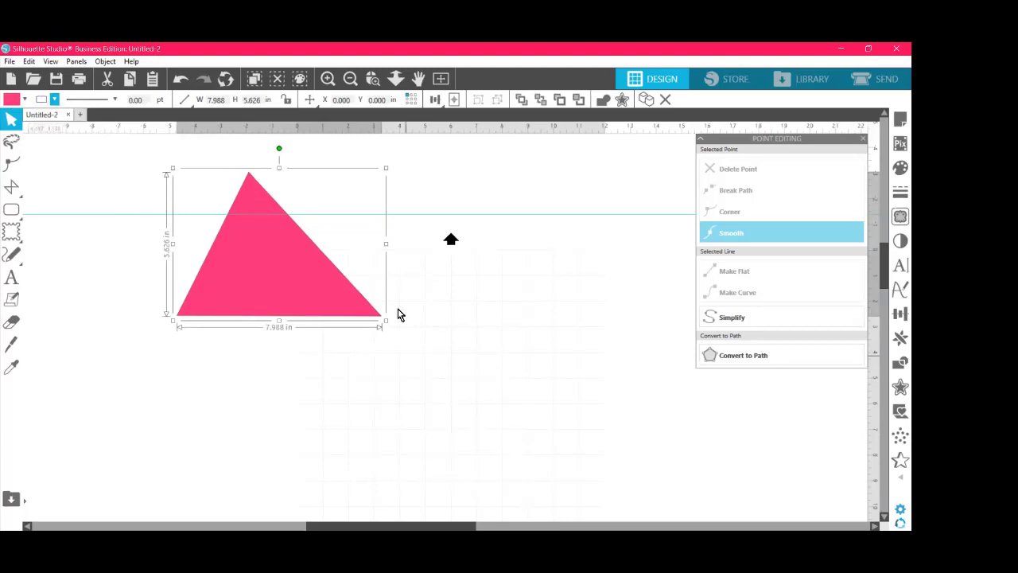
Step: Change the triangle's outline to yellow-orange and set its thickness to 4 pt
{"action": "left_click", "coordinate": [327, 78]}
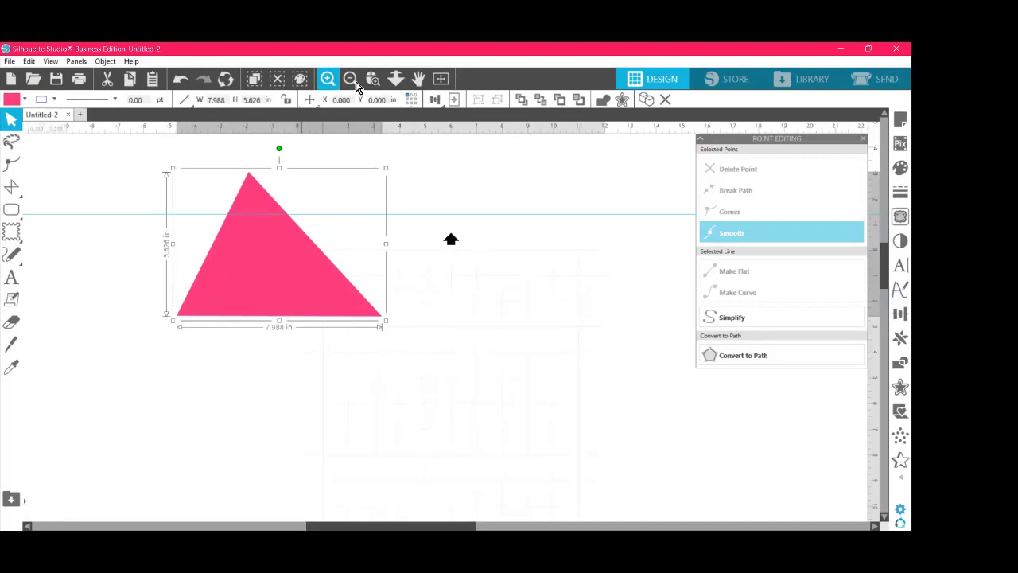
{"action": "left_click_drag", "start_coordinate": [212, 180], "coordinate": [275, 236]}
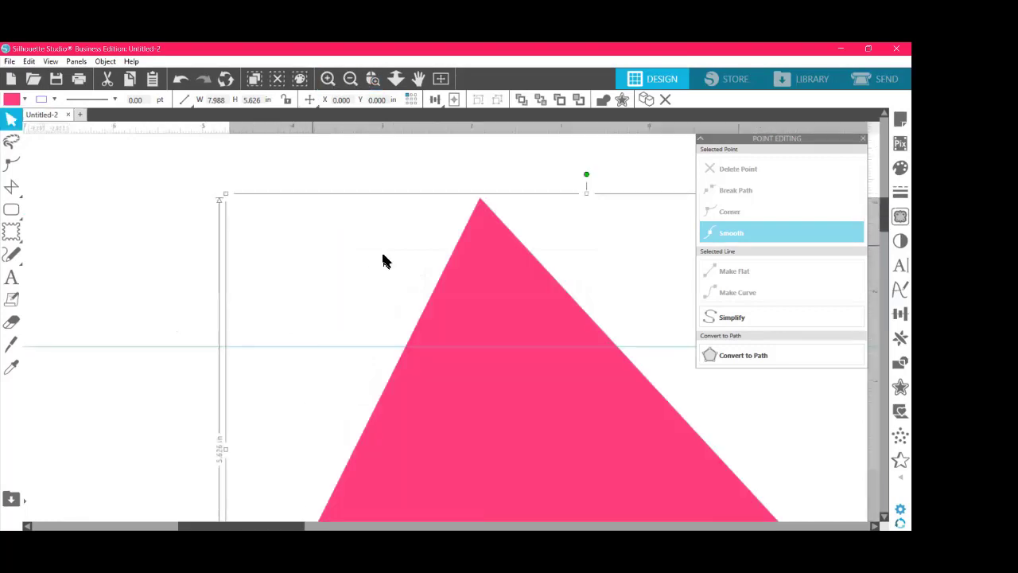
{"action": "left_click_drag", "start_coordinate": [384, 255], "coordinate": [467, 310]}
{"action": "left_click", "coordinate": [46, 102]}
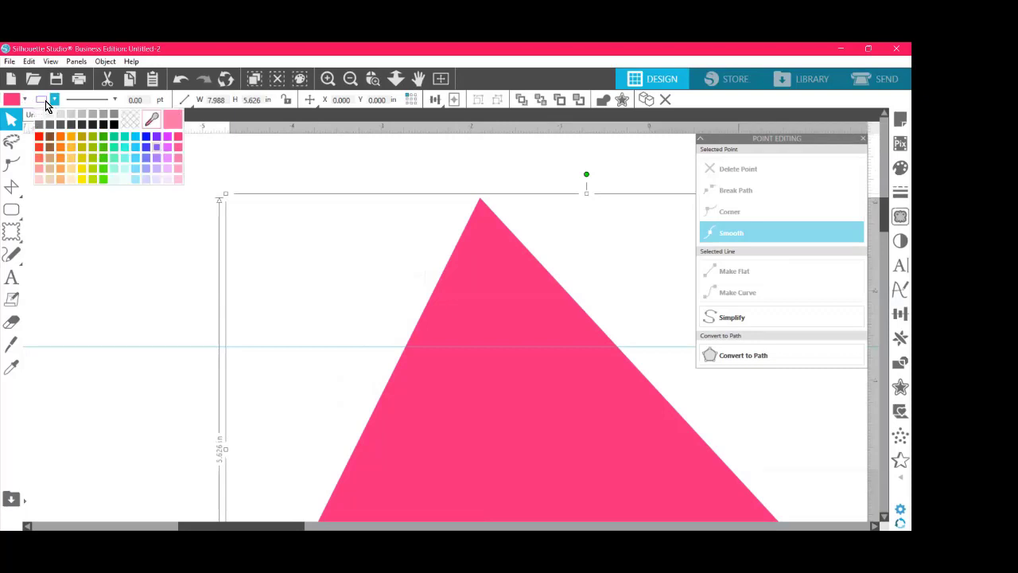
{"action": "left_click", "coordinate": [74, 150]}
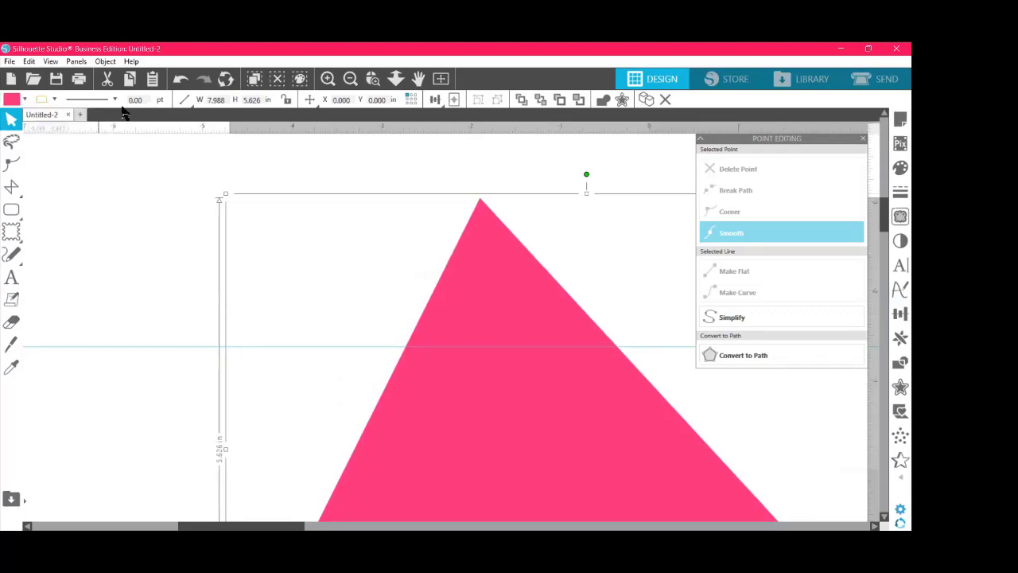
{"action": "left_click", "coordinate": [145, 99]}
{"action": "type", "text": "4"}
{"action": "key", "text": "Return"}
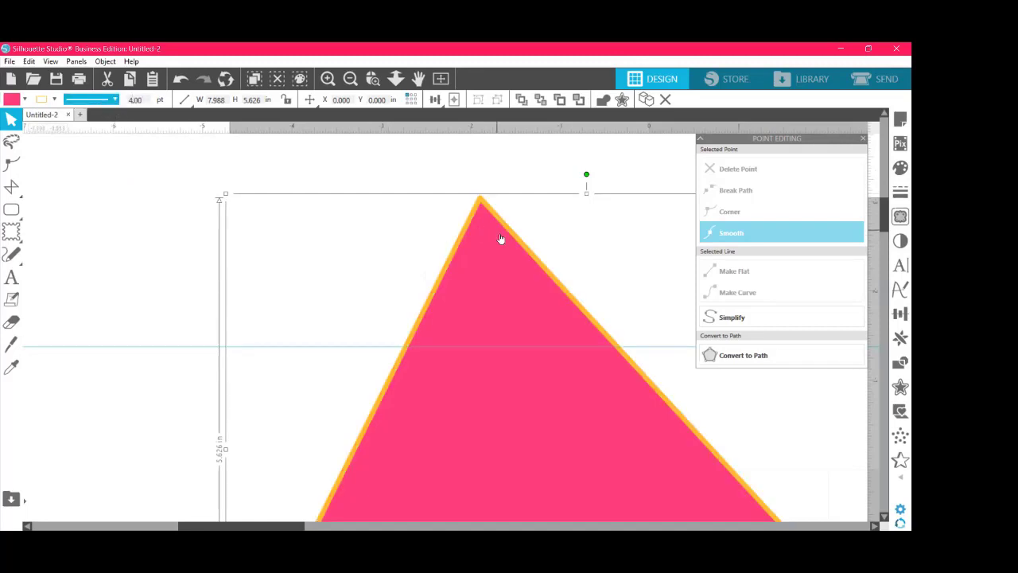
Step: Try moving the triangle up and to the left, and undo that move together with its latest outline thickness and colour changes
{"action": "left_click_drag", "start_coordinate": [509, 231], "coordinate": [322, 189]}
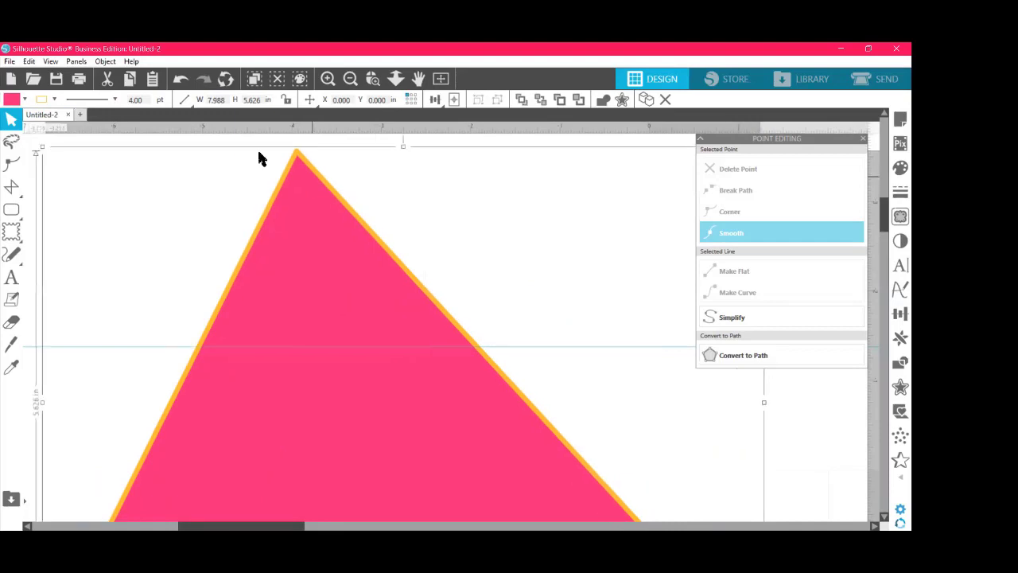
{"action": "left_click", "coordinate": [180, 78]}
{"action": "left_click", "coordinate": [180, 78]}
{"action": "left_click", "coordinate": [180, 78]}
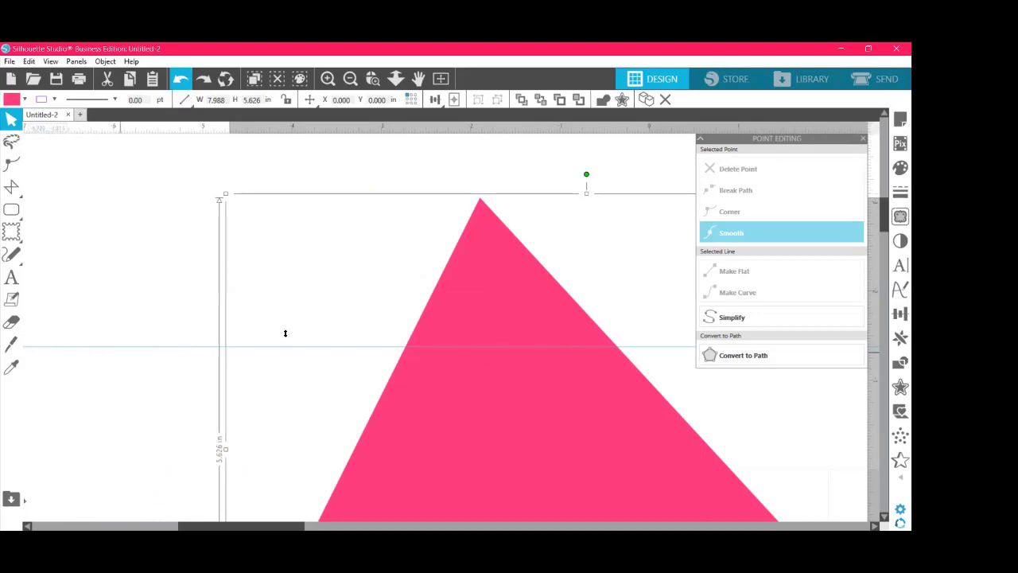
Step: Select the pink triangle and delete it from the design area
{"action": "left_click", "coordinate": [439, 78]}
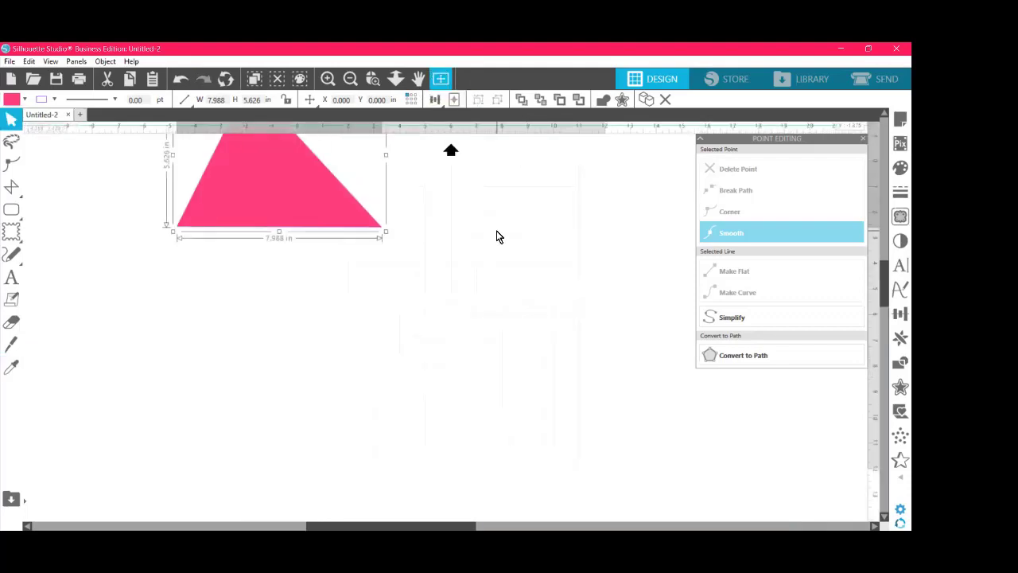
{"action": "left_click_drag", "start_coordinate": [885, 289], "coordinate": [884, 259]}
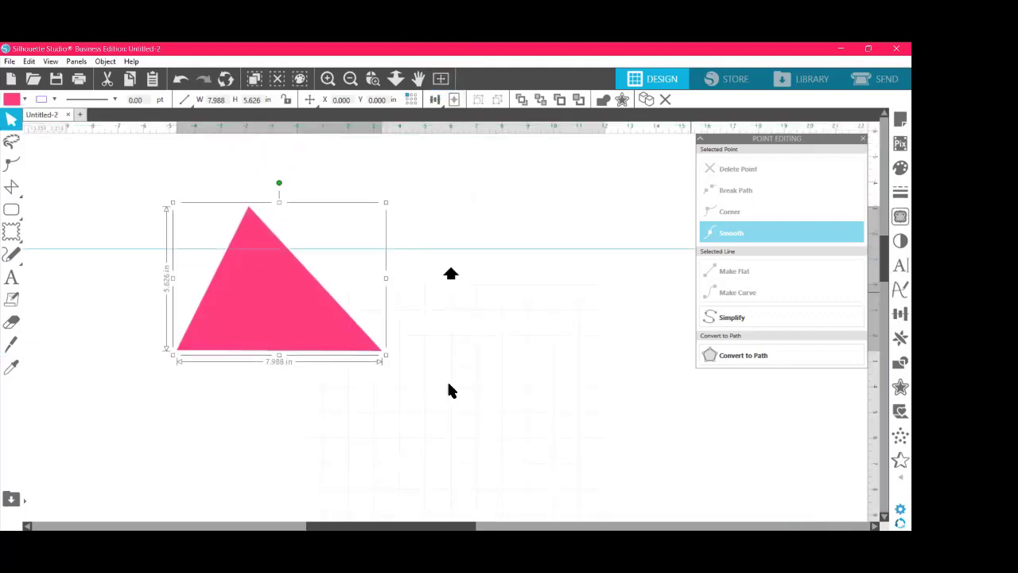
{"action": "left_click_drag", "start_coordinate": [457, 389], "coordinate": [136, 157]}
{"action": "key", "text": "Delete"}
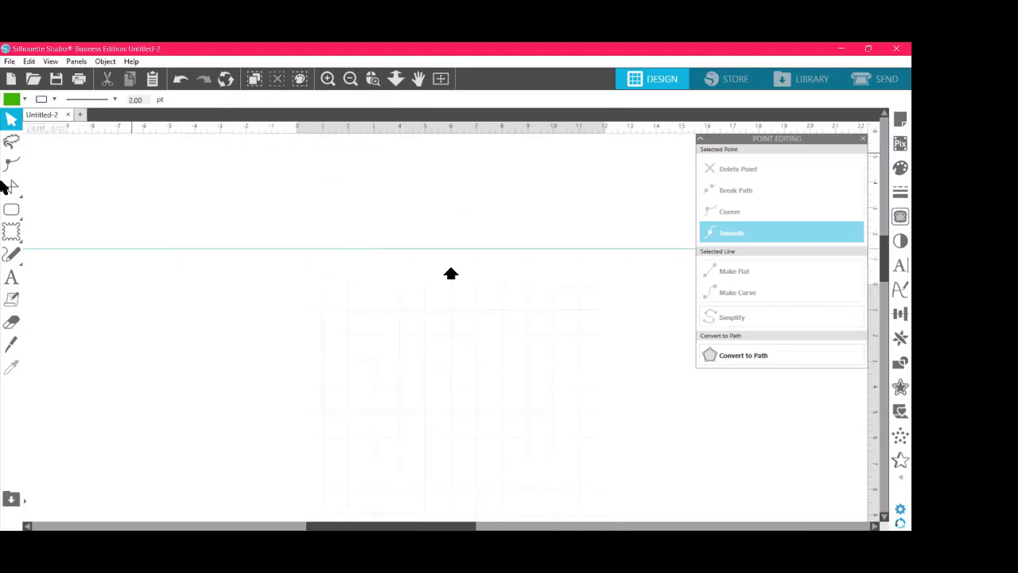
Step: Draw an open, C-like curve about 6.3 in wide and 6 in tall, point by point, with the Curve Shape tool
{"action": "mouse_move", "coordinate": [11, 186]}
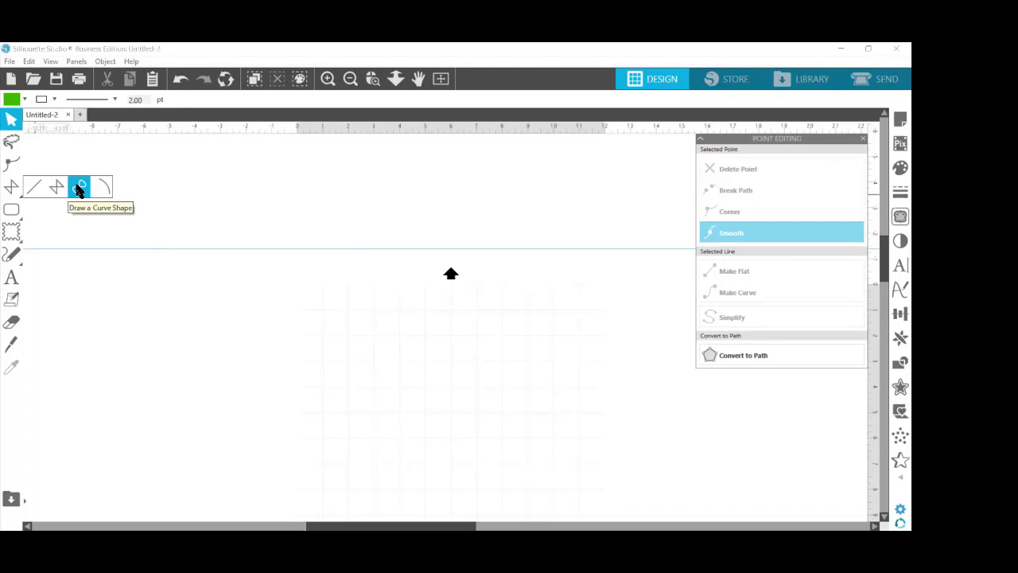
{"action": "left_click", "coordinate": [79, 188]}
{"action": "left_click", "coordinate": [130, 223]}
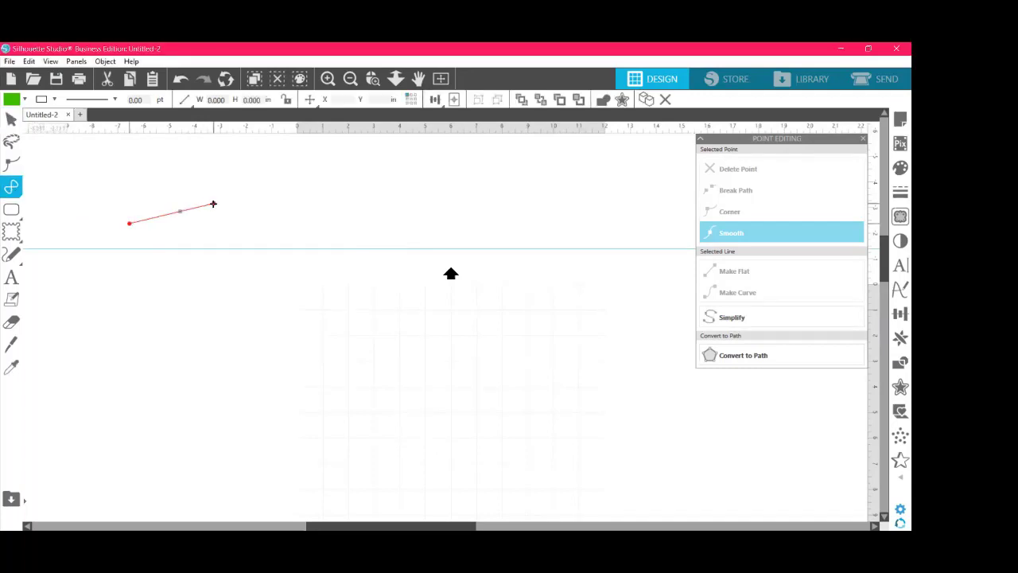
{"action": "left_click", "coordinate": [213, 203]}
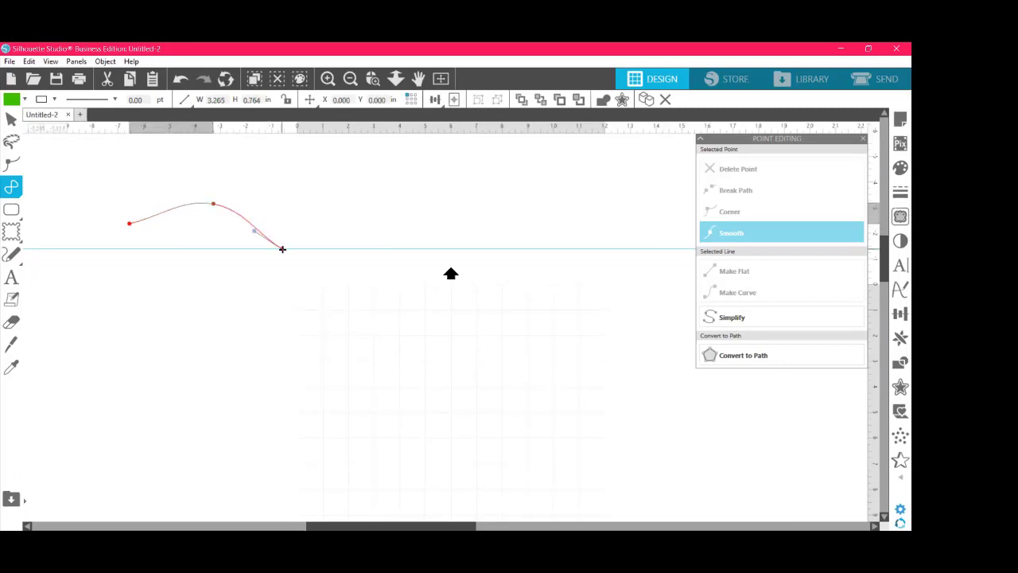
{"action": "left_click", "coordinate": [282, 248]}
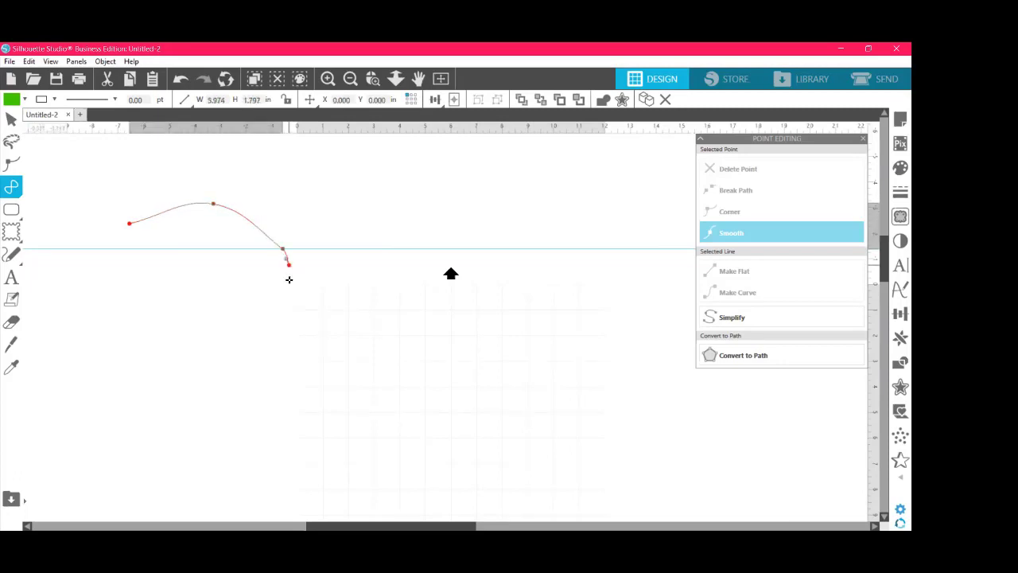
{"action": "left_click", "coordinate": [275, 326]}
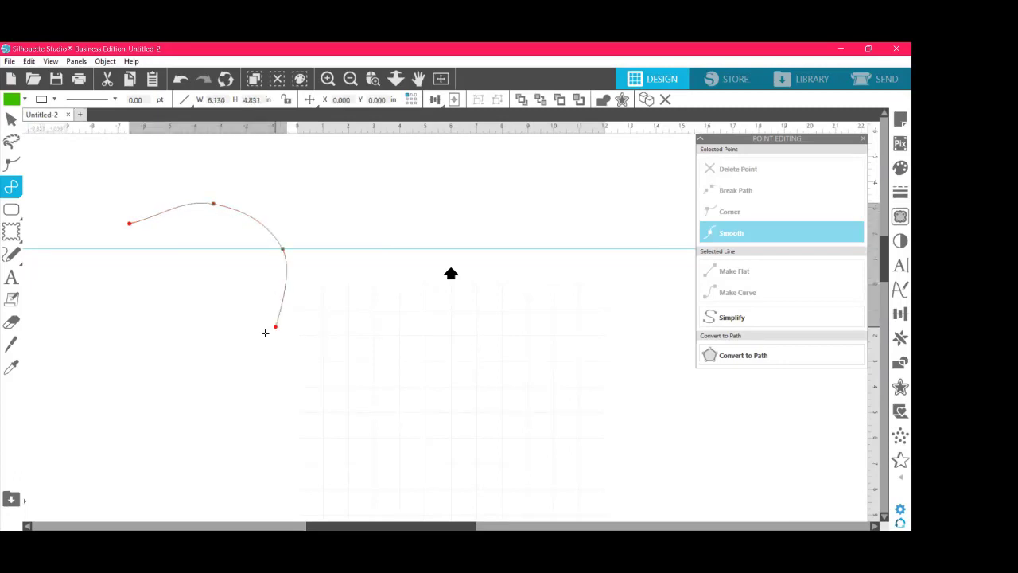
{"action": "left_click", "coordinate": [175, 355]}
{"action": "double_click", "coordinate": [176, 361]}
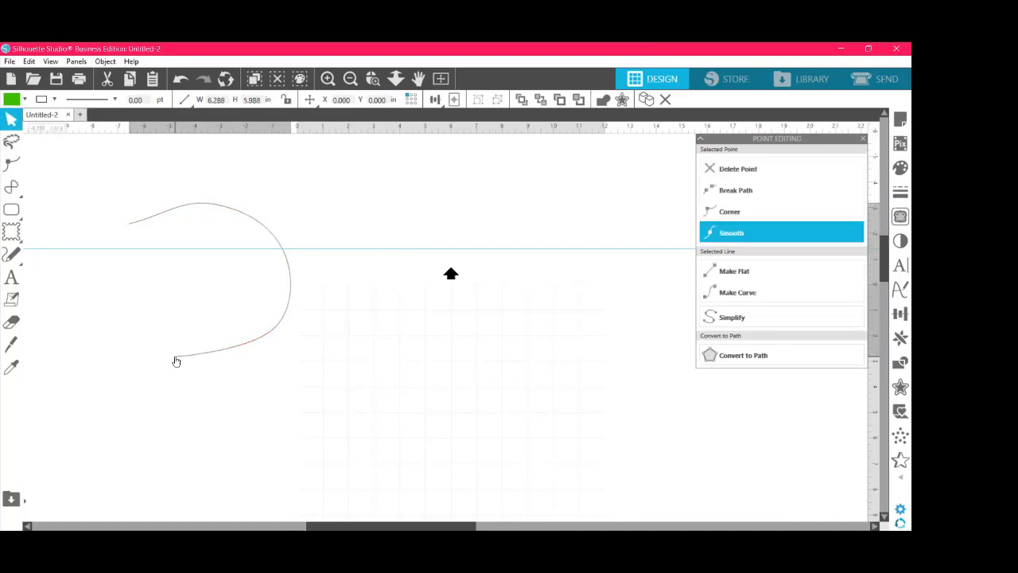
Step: Select the open curve and delete it from the design area
{"action": "left_click", "coordinate": [354, 287]}
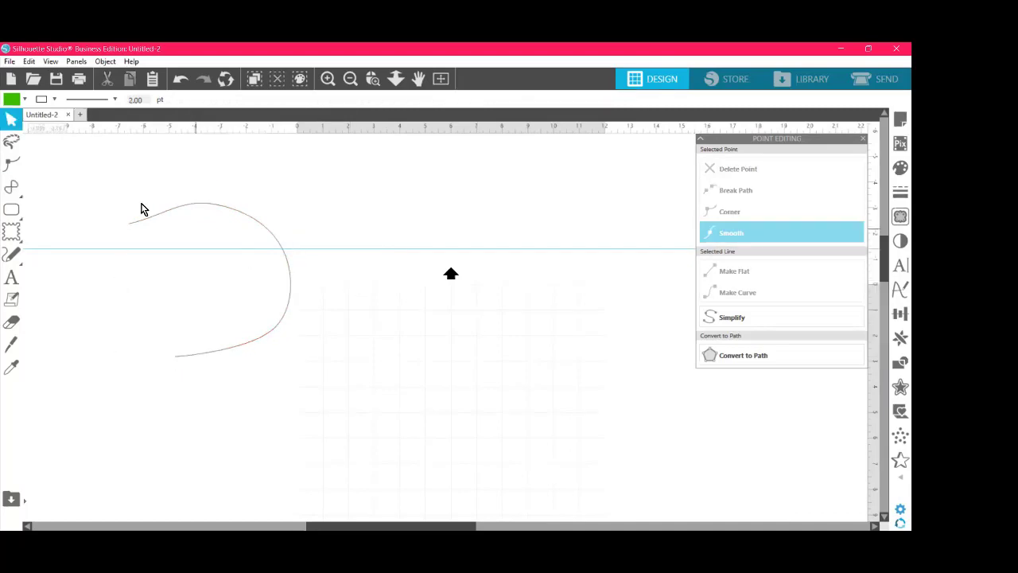
{"action": "left_click_drag", "start_coordinate": [101, 188], "coordinate": [390, 403]}
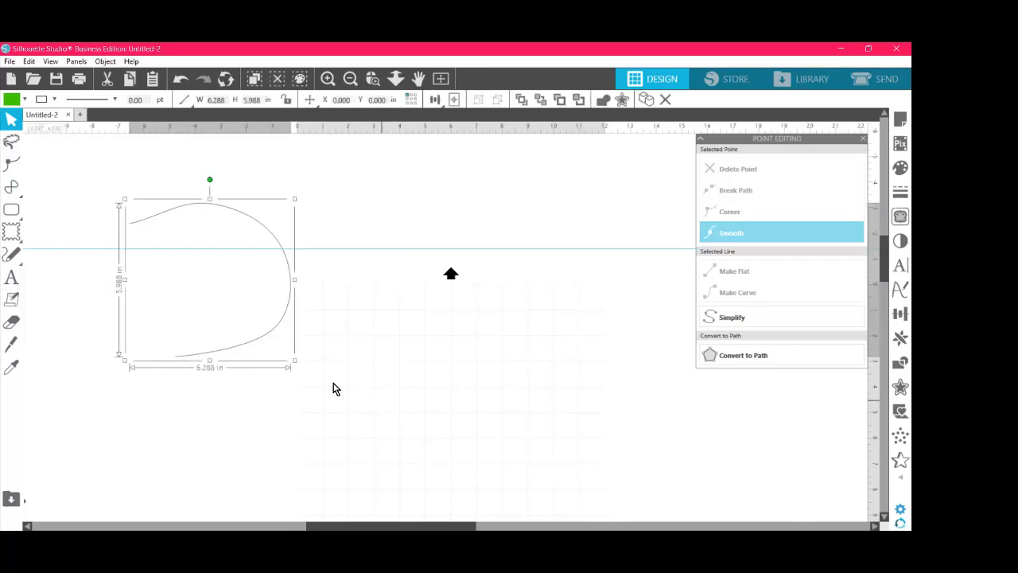
{"action": "key", "text": "Delete"}
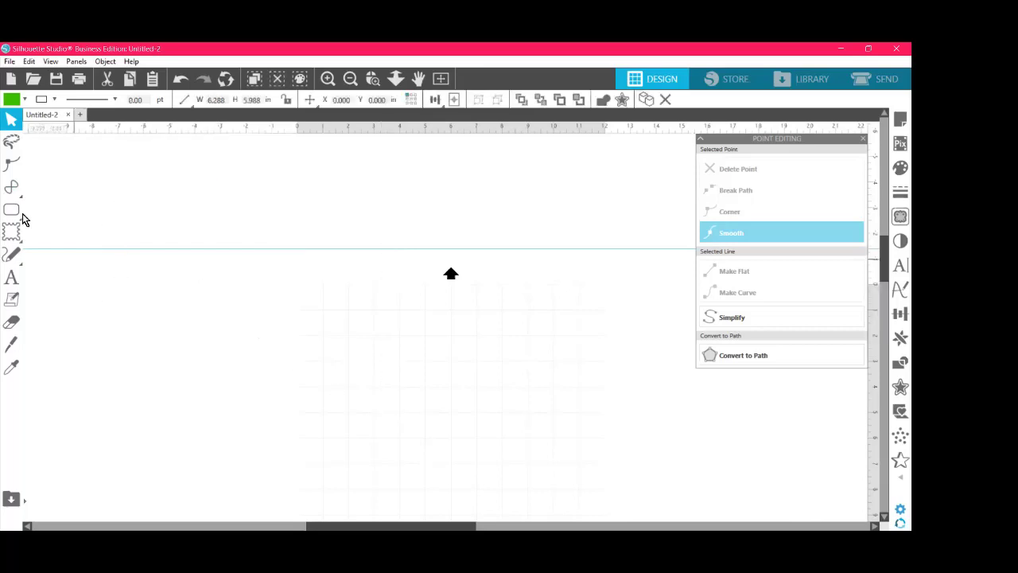
Step: Draw a closed, hook-like swirl about 6.8 in wide and 5.9 in tall with the Curve Shape tool, and move it up and left
{"action": "left_click", "coordinate": [11, 164]}
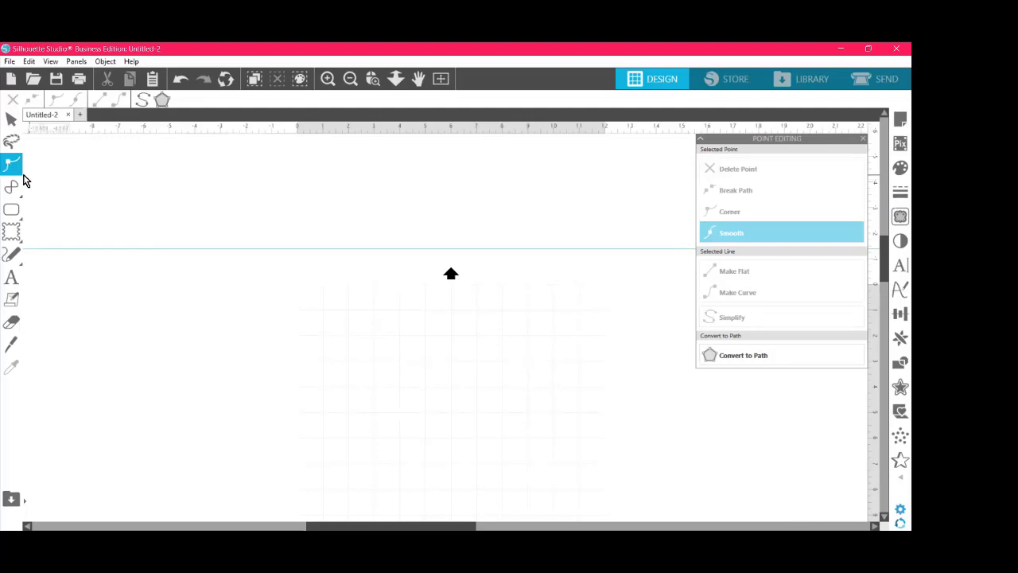
{"action": "mouse_move", "coordinate": [16, 184]}
{"action": "left_click", "coordinate": [79, 186]}
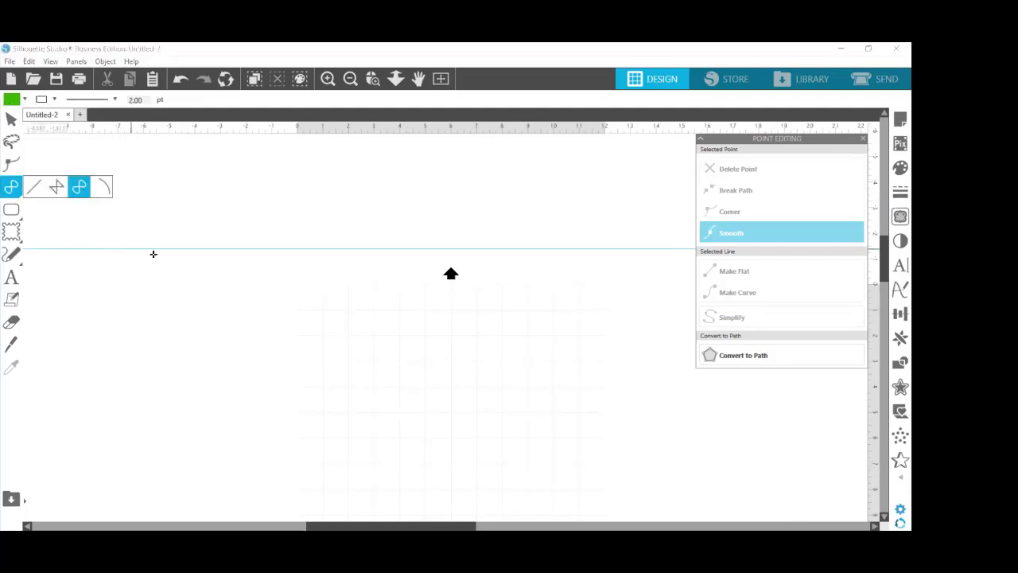
{"action": "left_click", "coordinate": [134, 249]}
{"action": "left_click", "coordinate": [208, 245]}
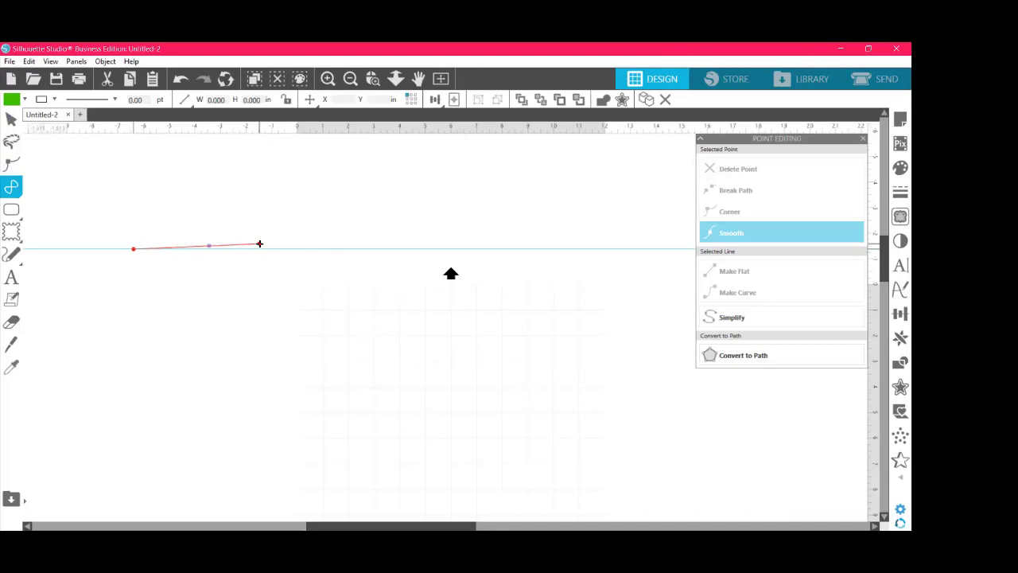
{"action": "left_click_drag", "start_coordinate": [272, 255], "coordinate": [306, 363]}
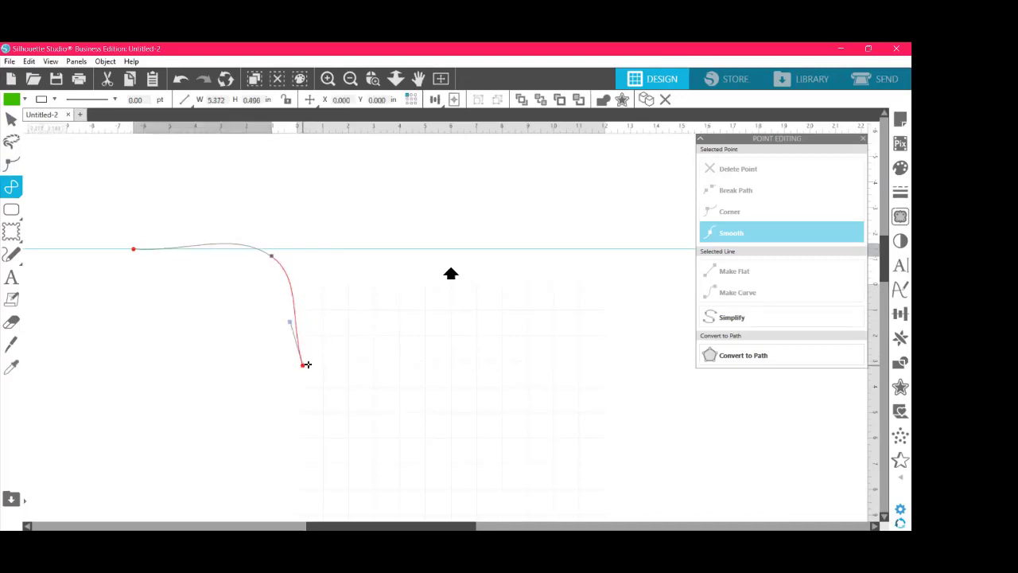
{"action": "left_click", "coordinate": [302, 364]}
{"action": "left_click", "coordinate": [194, 400]}
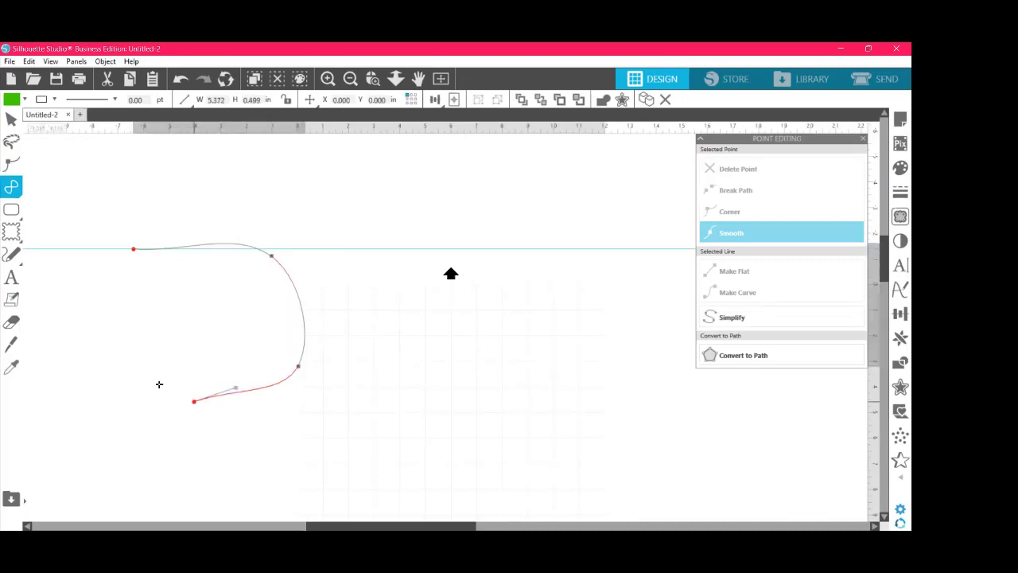
{"action": "left_click", "coordinate": [158, 381]}
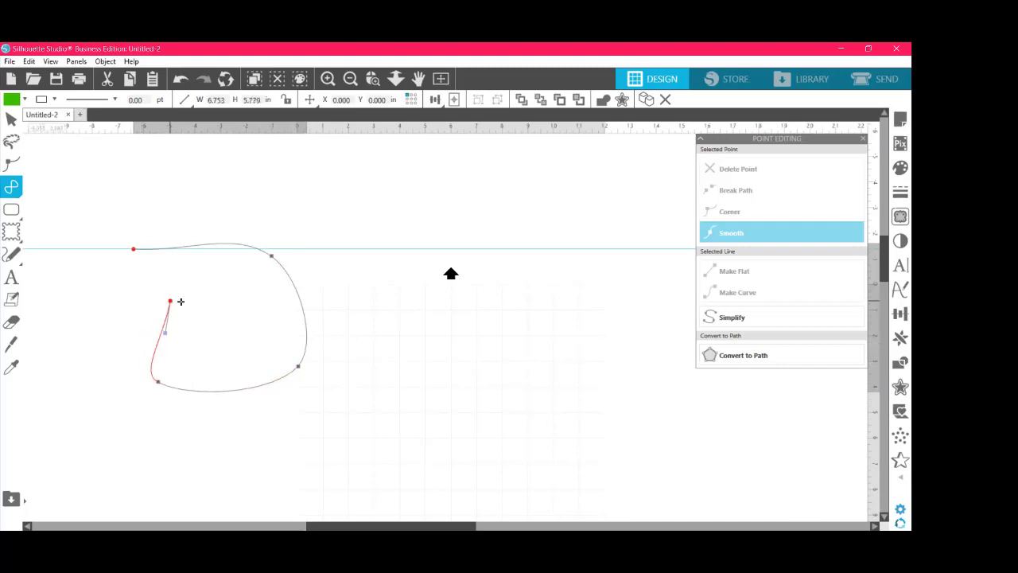
{"action": "left_click_drag", "start_coordinate": [180, 302], "coordinate": [208, 302]}
{"action": "left_click", "coordinate": [236, 325]}
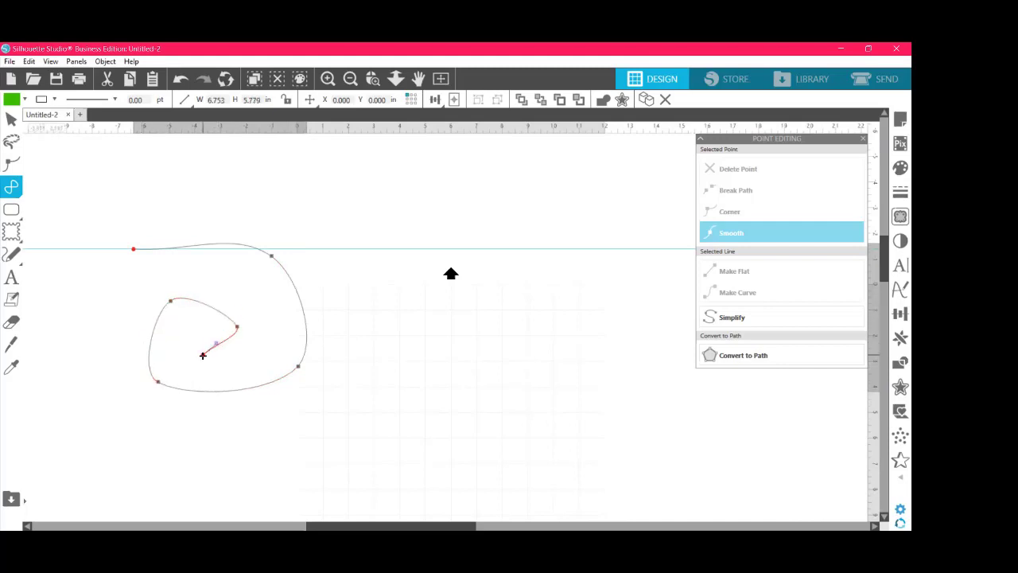
{"action": "left_click", "coordinate": [204, 357]}
{"action": "left_click", "coordinate": [243, 378]}
{"action": "left_click_drag", "start_coordinate": [280, 328], "coordinate": [262, 276]}
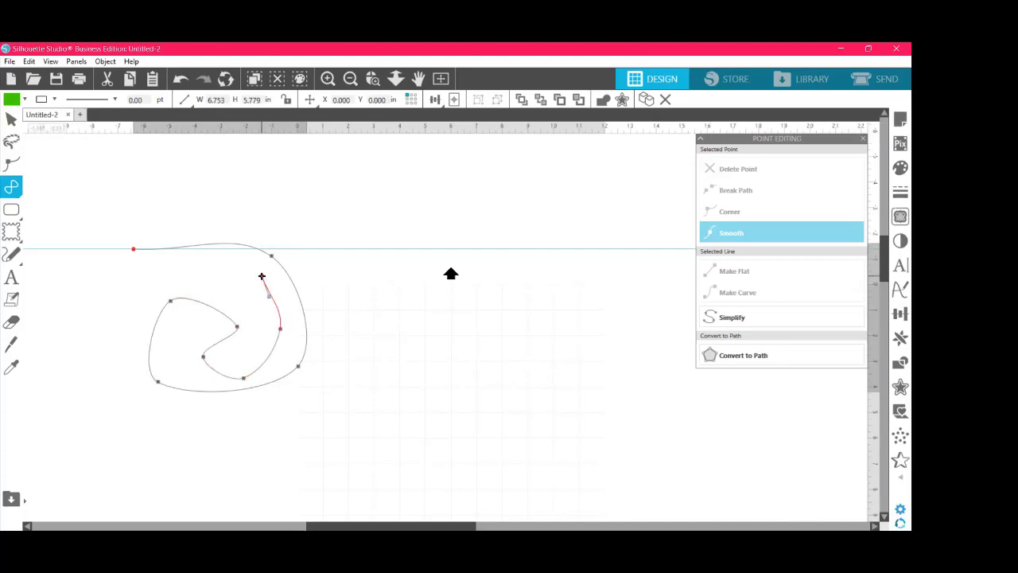
{"action": "left_click", "coordinate": [240, 268]}
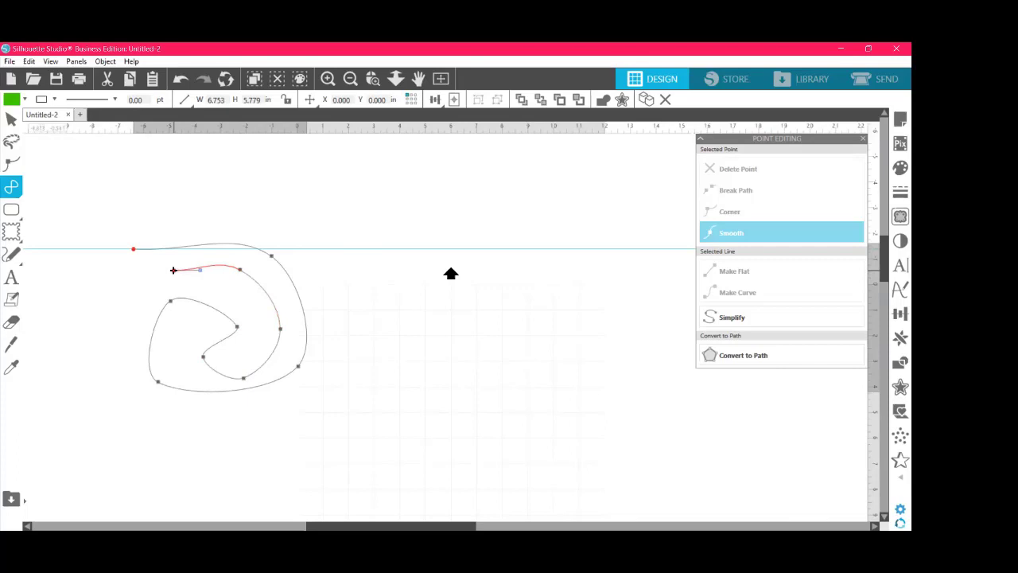
{"action": "left_click", "coordinate": [173, 270]}
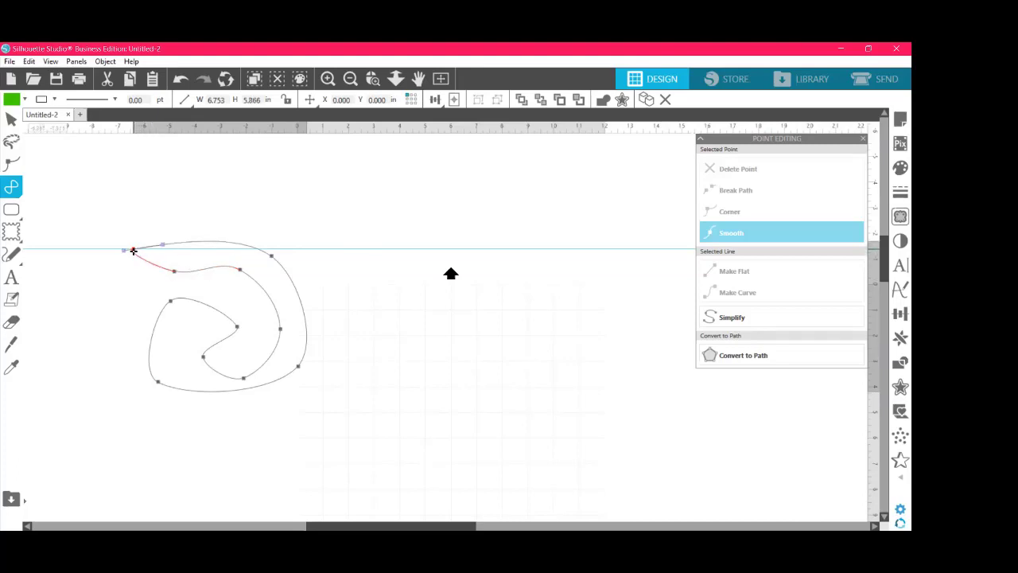
{"action": "left_click", "coordinate": [133, 250]}
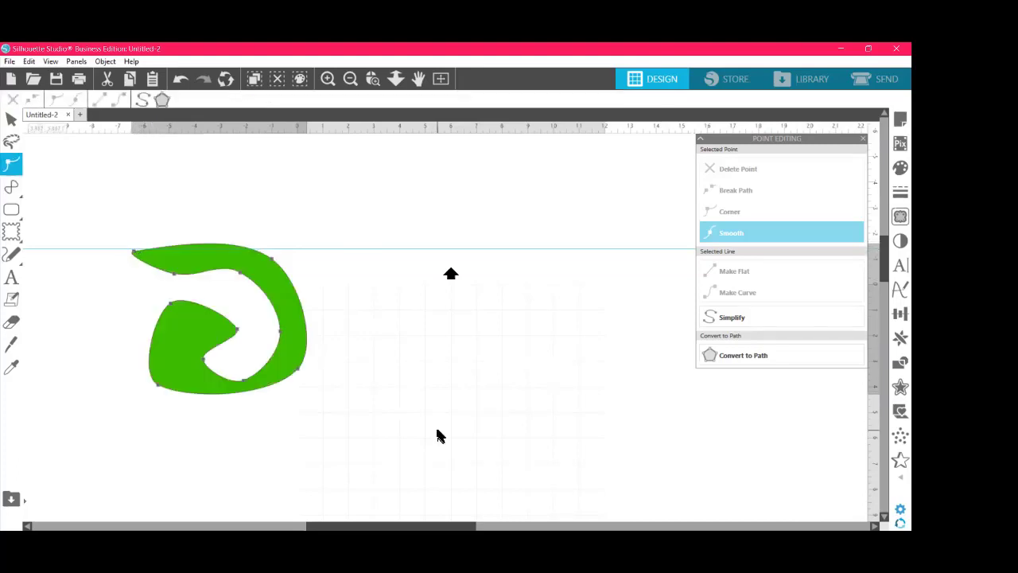
{"action": "left_click_drag", "start_coordinate": [219, 251], "coordinate": [150, 188]}
Step: Draw an open spiral about 7.9 in wide with the Curve Shape tool, and add an edit point at the top of its outer curve
{"action": "left_click", "coordinate": [19, 187]}
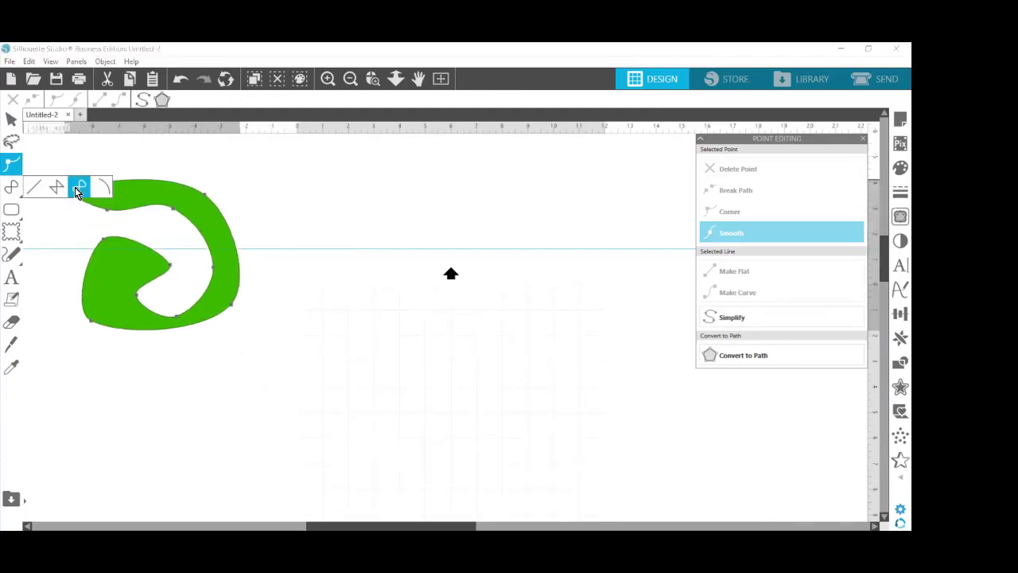
{"action": "left_click", "coordinate": [78, 186]}
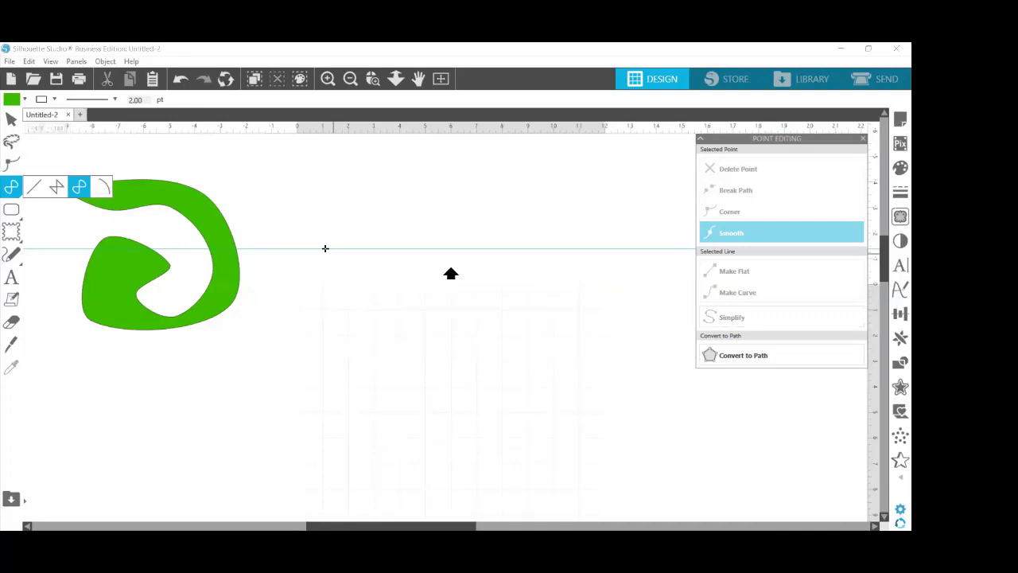
{"action": "left_click", "coordinate": [333, 252]}
{"action": "left_click", "coordinate": [398, 205]}
{"action": "left_click", "coordinate": [491, 221]}
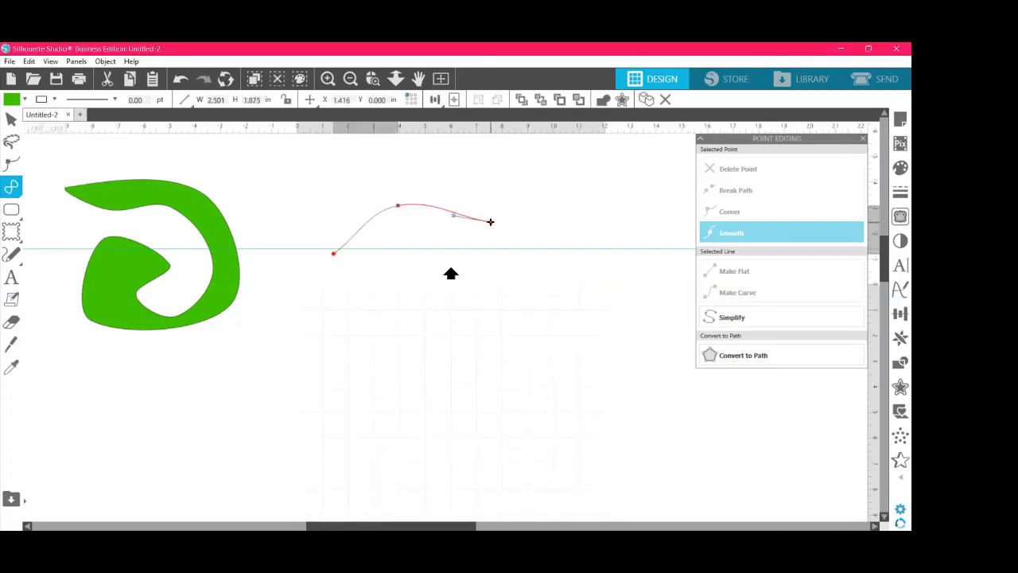
{"action": "left_click", "coordinate": [535, 292]}
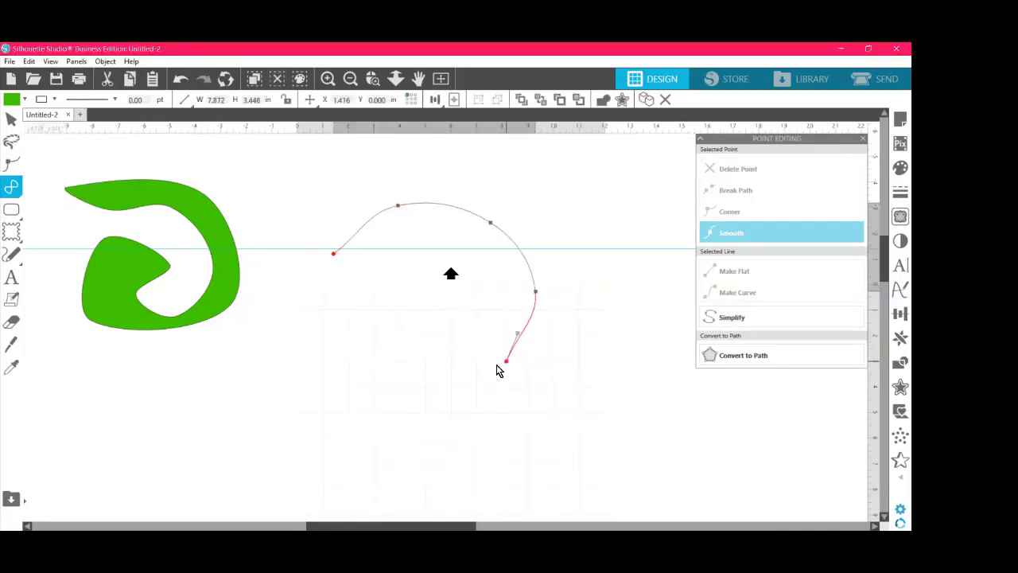
{"action": "left_click", "coordinate": [497, 365]}
{"action": "left_click", "coordinate": [391, 366]}
{"action": "left_click", "coordinate": [367, 318]}
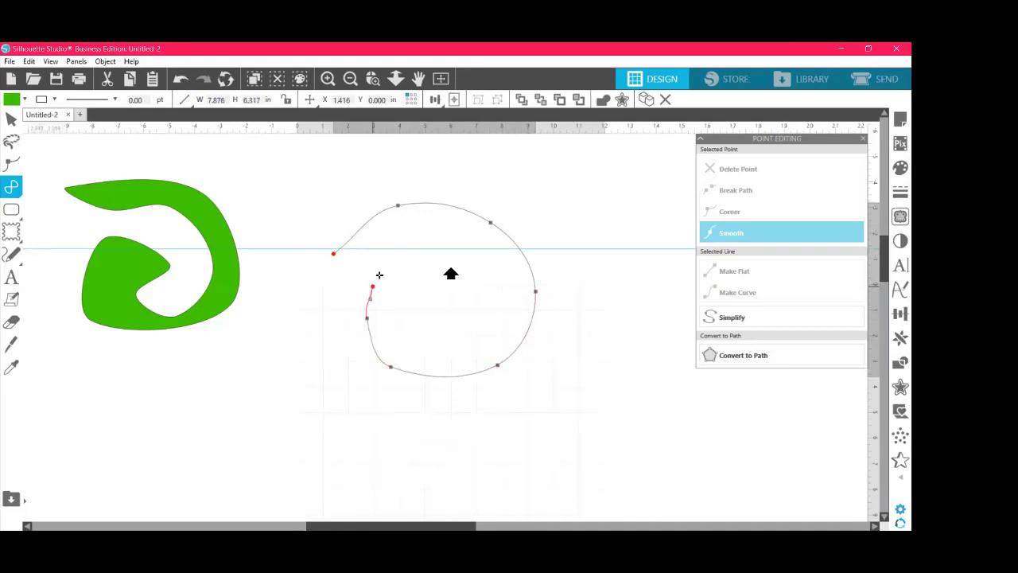
{"action": "left_click", "coordinate": [386, 269]}
{"action": "left_click", "coordinate": [430, 256]}
{"action": "left_click", "coordinate": [458, 279]}
{"action": "left_click", "coordinate": [446, 314]}
{"action": "left_click", "coordinate": [433, 320]}
{"action": "left_click", "coordinate": [419, 305]}
{"action": "double_click", "coordinate": [426, 304]}
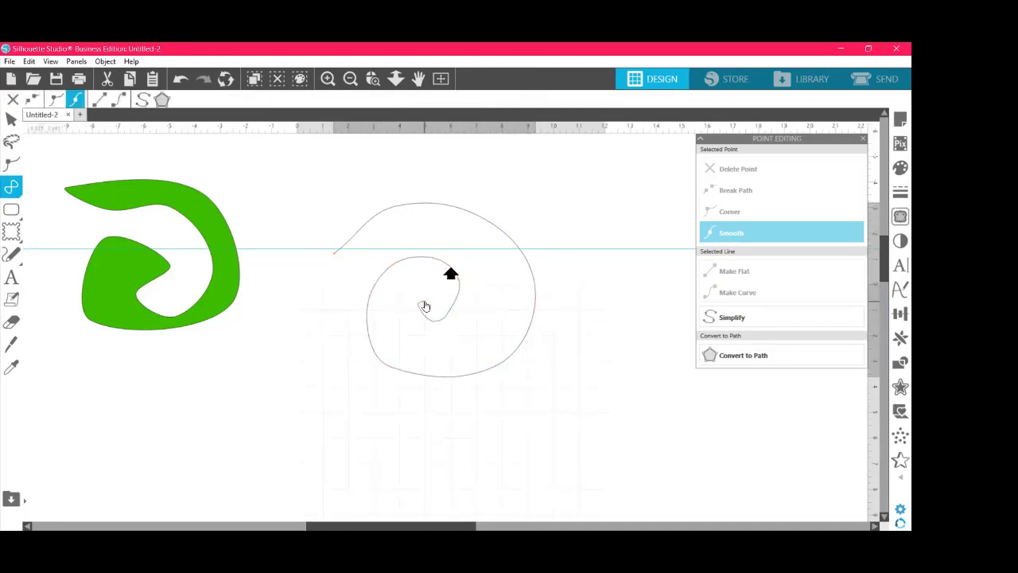
{"action": "left_click", "coordinate": [433, 209]}
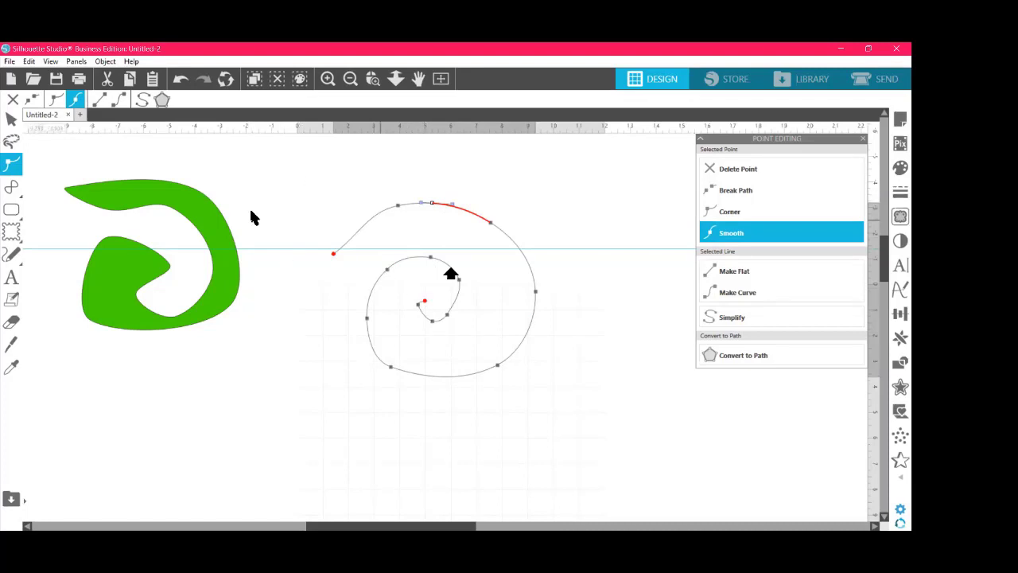
Step: Move the green swirl to the right of the open spiral, and draw a closed double-line spiral about 5.7 in wide and 6.3 in tall
{"action": "left_click_drag", "start_coordinate": [213, 222], "coordinate": [664, 215]}
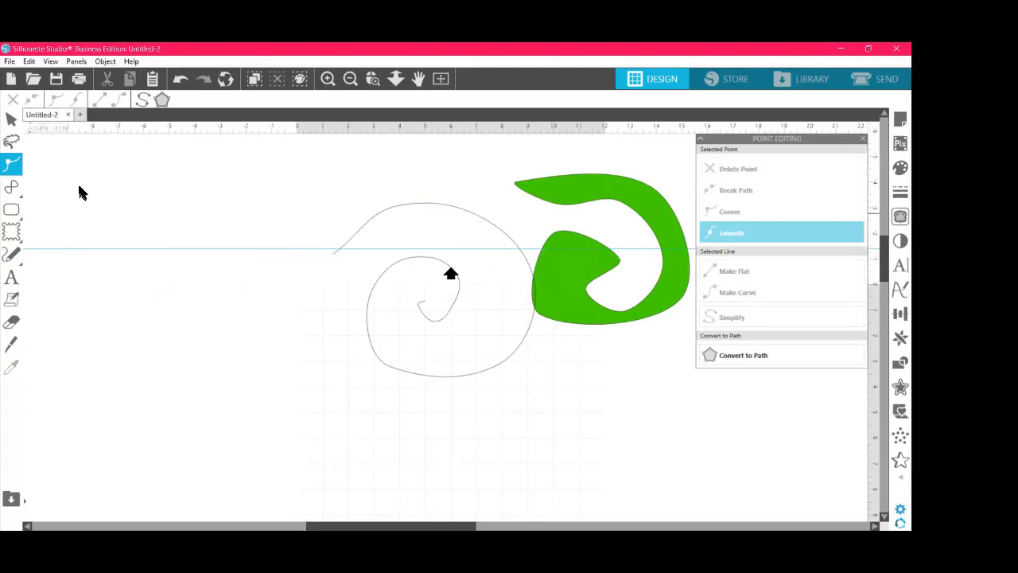
{"action": "left_click", "coordinate": [81, 248]}
{"action": "left_click", "coordinate": [116, 224]}
{"action": "left_click", "coordinate": [176, 227]}
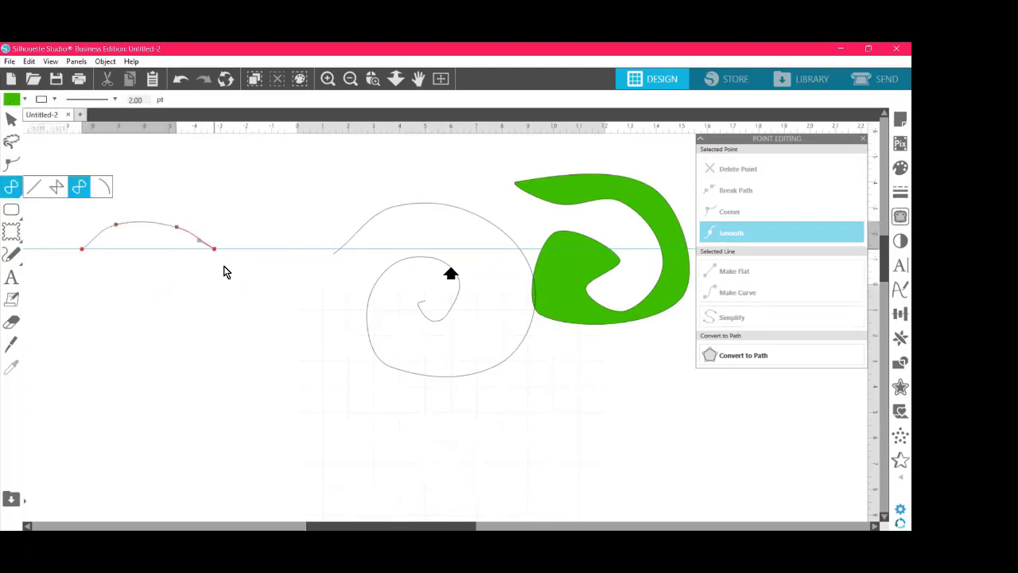
{"action": "left_click", "coordinate": [223, 271]}
{"action": "left_click", "coordinate": [216, 331]}
{"action": "left_click", "coordinate": [134, 381]}
{"action": "left_click", "coordinate": [109, 365]}
{"action": "left_click", "coordinate": [94, 326]}
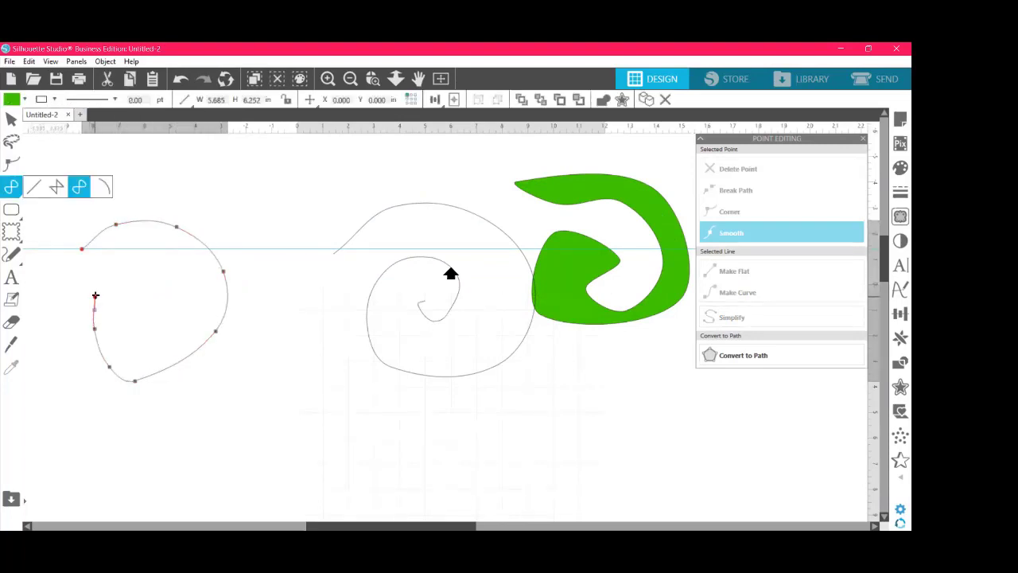
{"action": "left_click", "coordinate": [97, 291]}
{"action": "left_click", "coordinate": [174, 261]}
{"action": "left_click", "coordinate": [192, 317]}
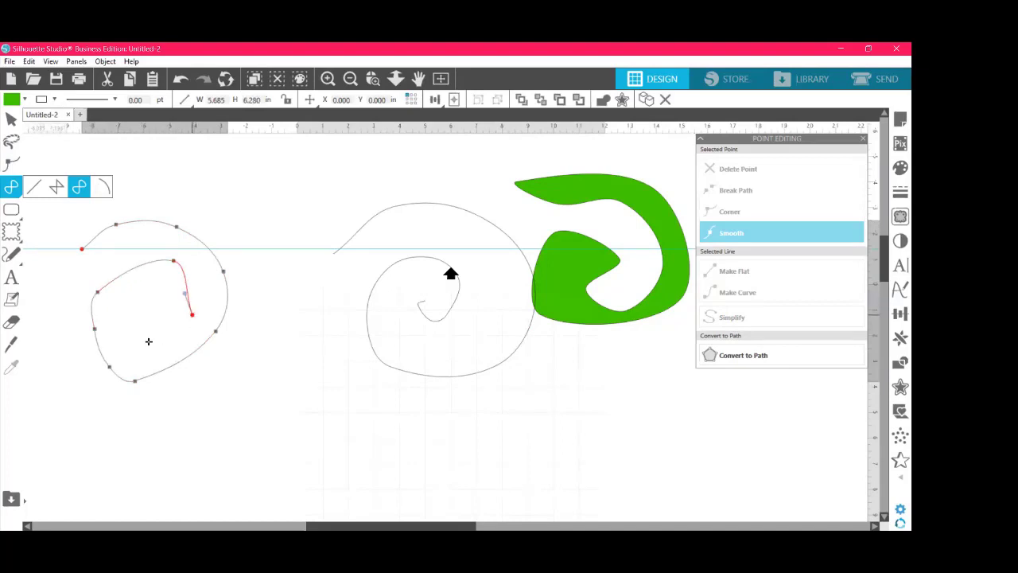
{"action": "left_click", "coordinate": [138, 342]}
{"action": "left_click", "coordinate": [132, 317]}
{"action": "left_click", "coordinate": [139, 307]}
{"action": "left_click", "coordinate": [155, 320]}
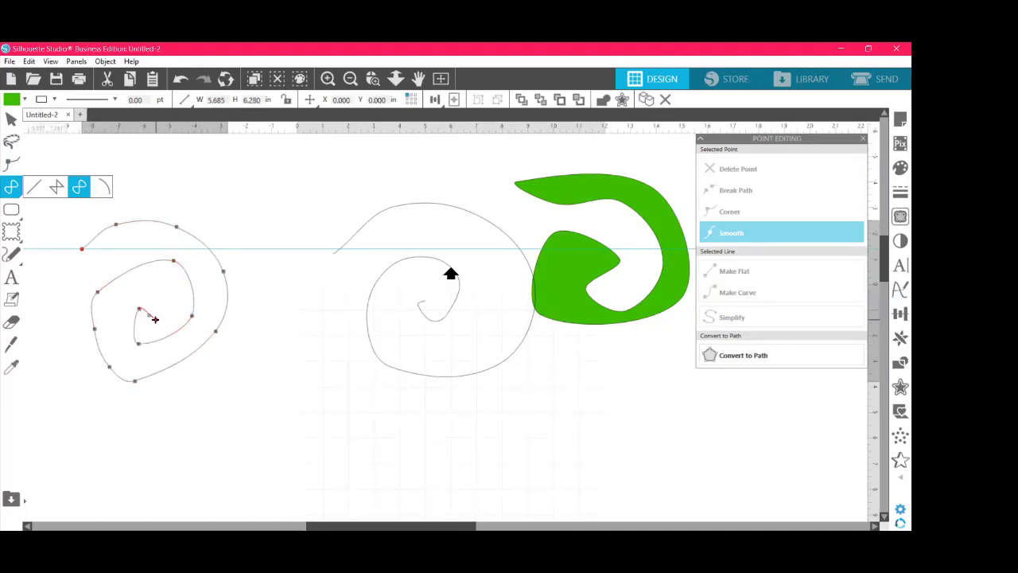
{"action": "double_click", "coordinate": [147, 326]}
{"action": "left_click", "coordinate": [177, 314]}
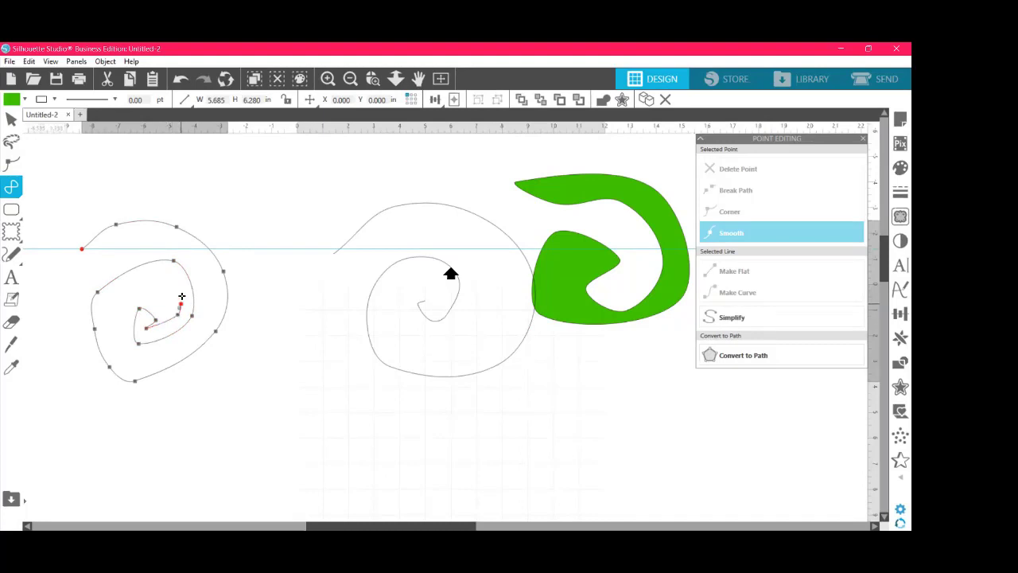
{"action": "left_click", "coordinate": [176, 284]}
{"action": "left_click", "coordinate": [145, 283]}
{"action": "left_click", "coordinate": [126, 279]}
{"action": "left_click", "coordinate": [105, 318]}
{"action": "left_click", "coordinate": [115, 345]}
{"action": "left_click", "coordinate": [122, 364]}
{"action": "left_click", "coordinate": [131, 366]}
{"action": "left_click", "coordinate": [192, 342]}
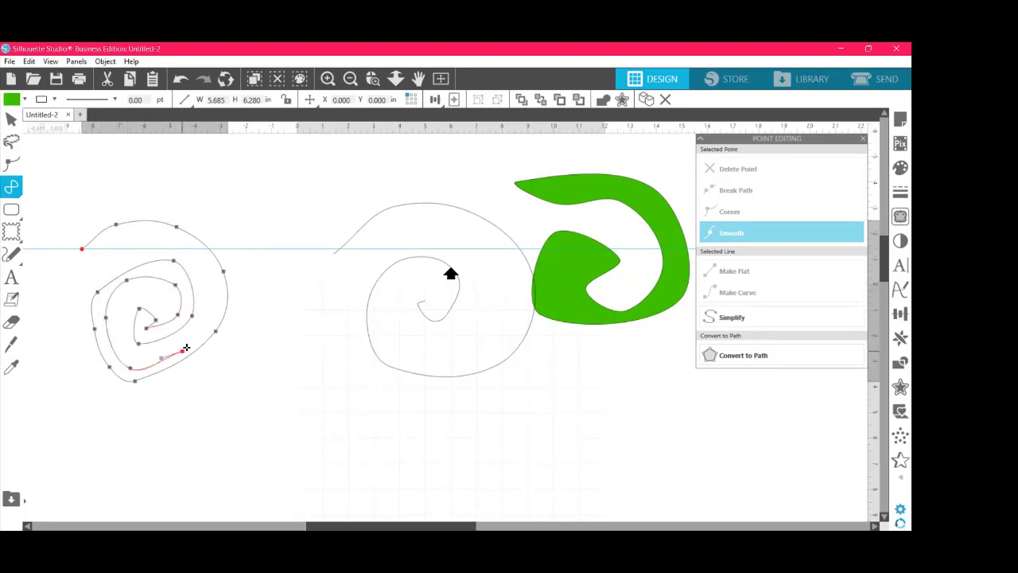
{"action": "left_click", "coordinate": [221, 284]}
{"action": "left_click", "coordinate": [213, 275]}
{"action": "left_click", "coordinate": [182, 239]}
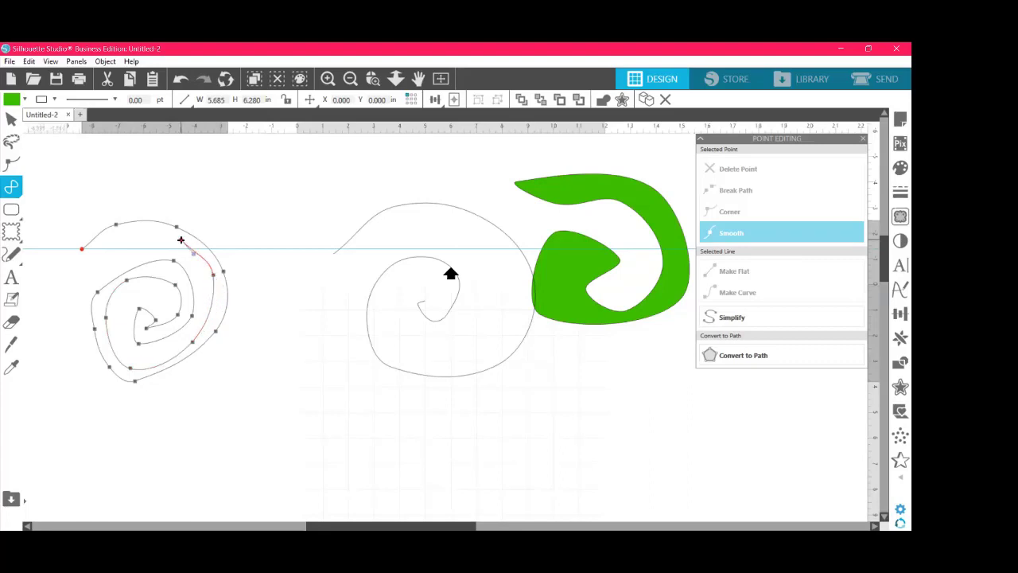
{"action": "left_click", "coordinate": [115, 248]}
{"action": "left_click", "coordinate": [83, 251]}
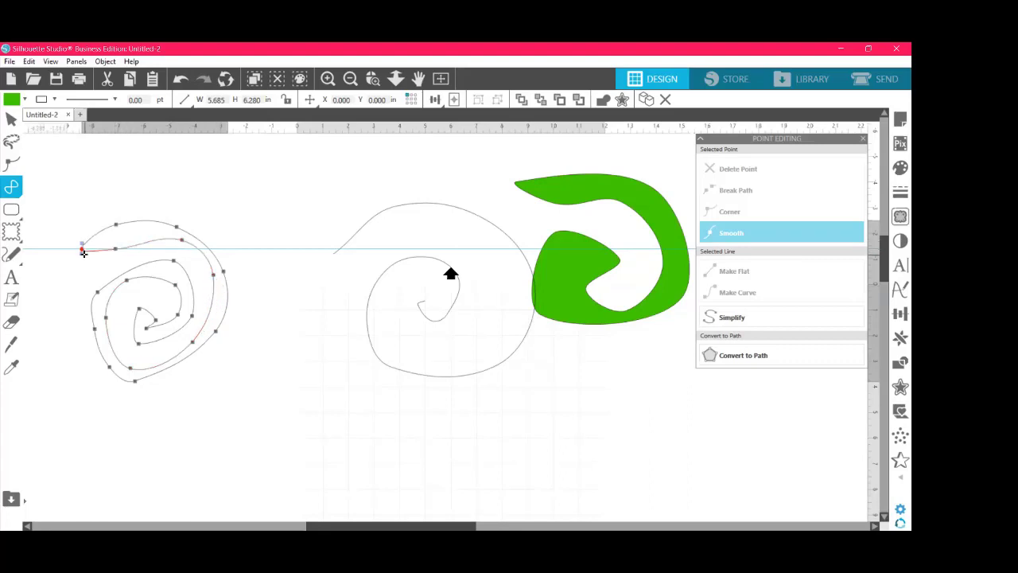
{"action": "left_click", "coordinate": [82, 252]}
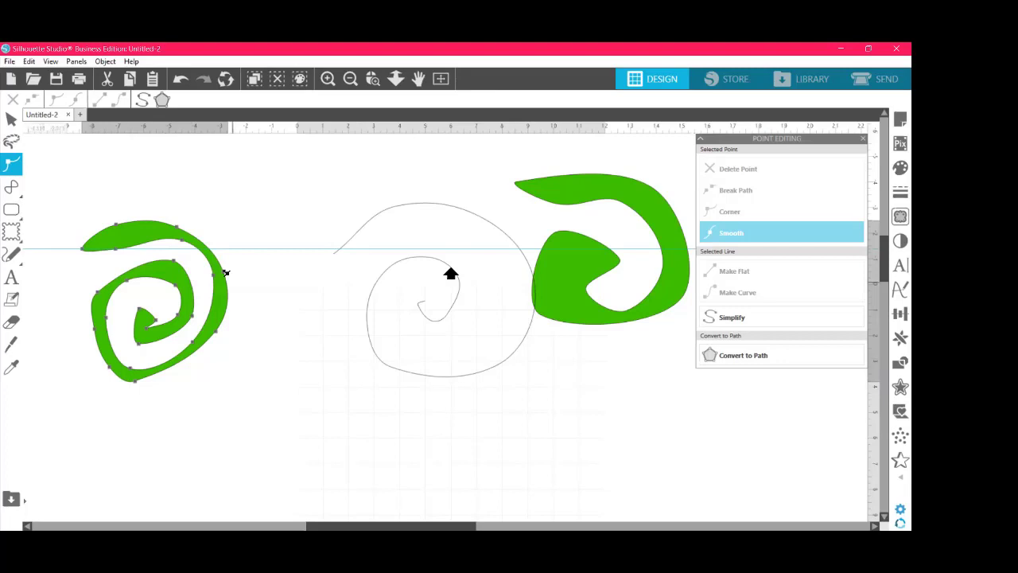
Step: Pull the closed spiral's outer right and top points outward, and add a point on its upper-left edge moved up and to the left
{"action": "left_click_drag", "start_coordinate": [223, 272], "coordinate": [299, 230]}
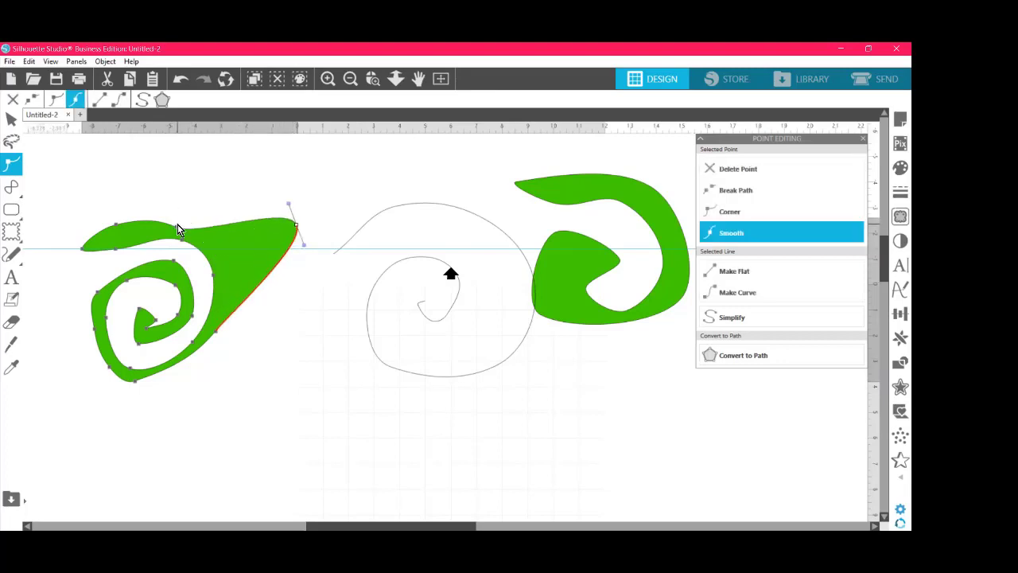
{"action": "left_click_drag", "start_coordinate": [182, 228], "coordinate": [196, 145]}
{"action": "left_click_drag", "start_coordinate": [124, 201], "coordinate": [178, 176]}
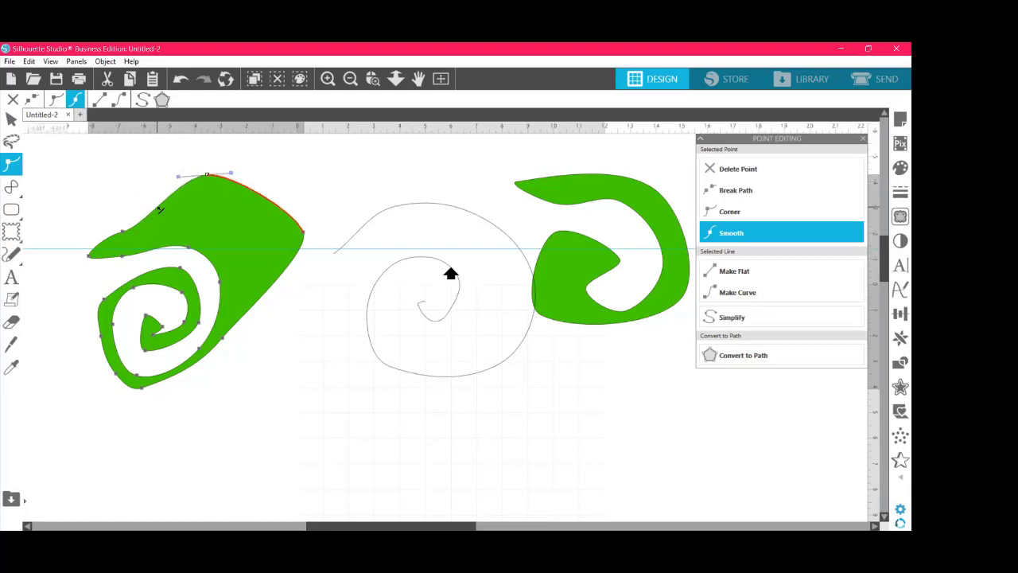
{"action": "left_click", "coordinate": [160, 206]}
{"action": "left_click_drag", "start_coordinate": [161, 206], "coordinate": [109, 167]}
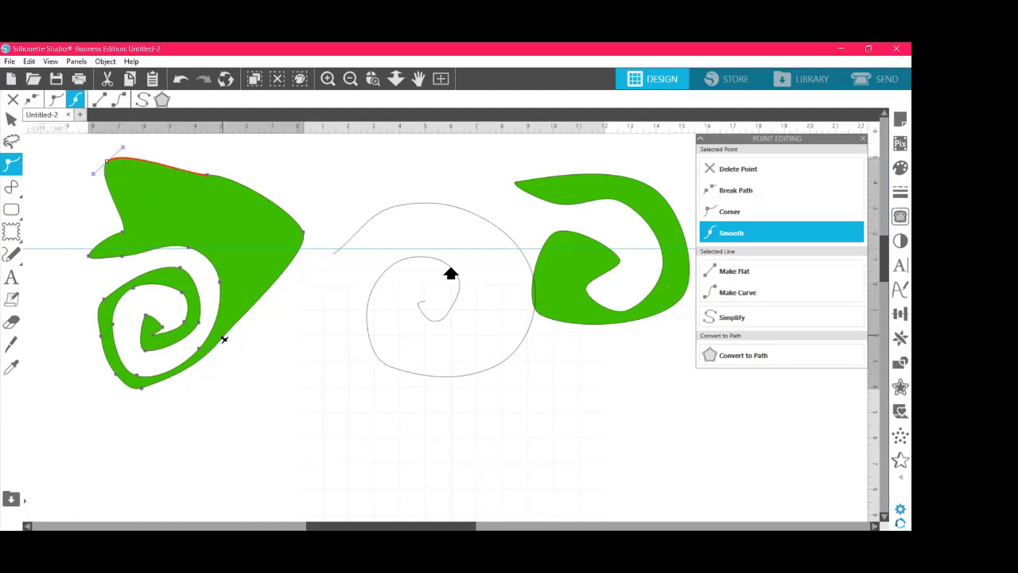
Step: Stretch the closed spiral's lower outline by moving its lower-right point down and its bottom point down and to the left
{"action": "left_click_drag", "start_coordinate": [222, 338], "coordinate": [149, 411]}
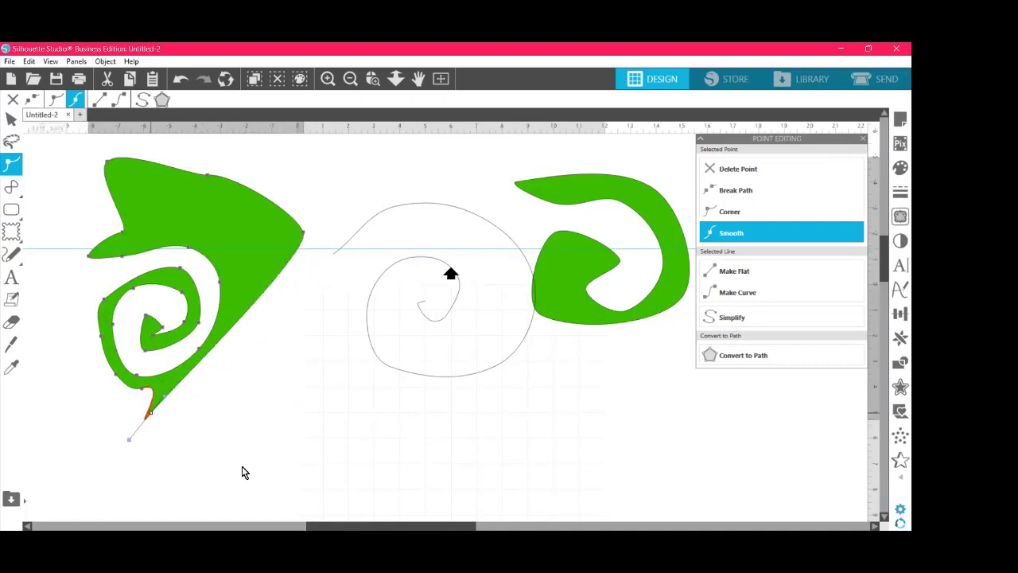
{"action": "left_click_drag", "start_coordinate": [241, 472], "coordinate": [239, 471]}
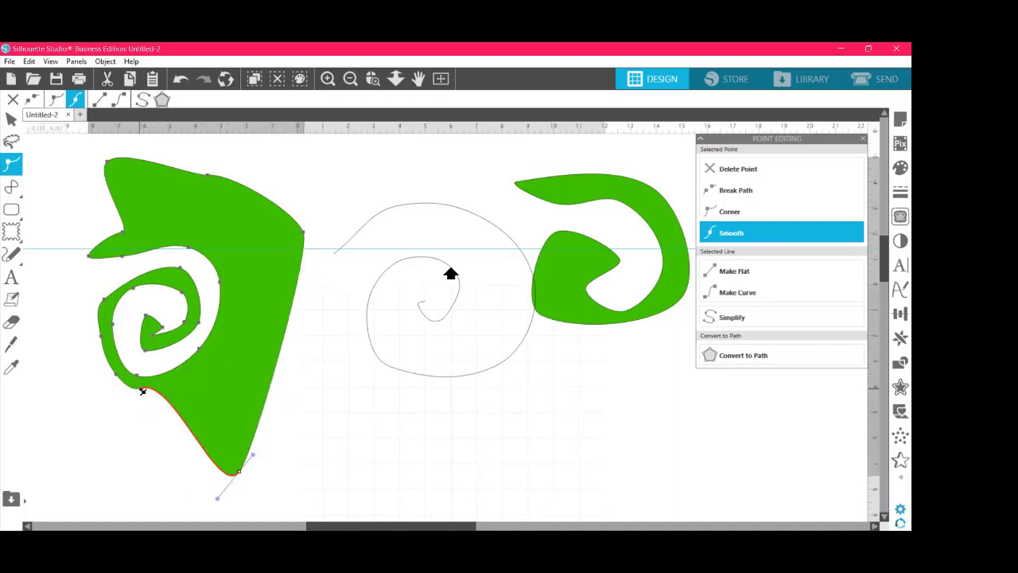
{"action": "left_click_drag", "start_coordinate": [143, 391], "coordinate": [81, 448]}
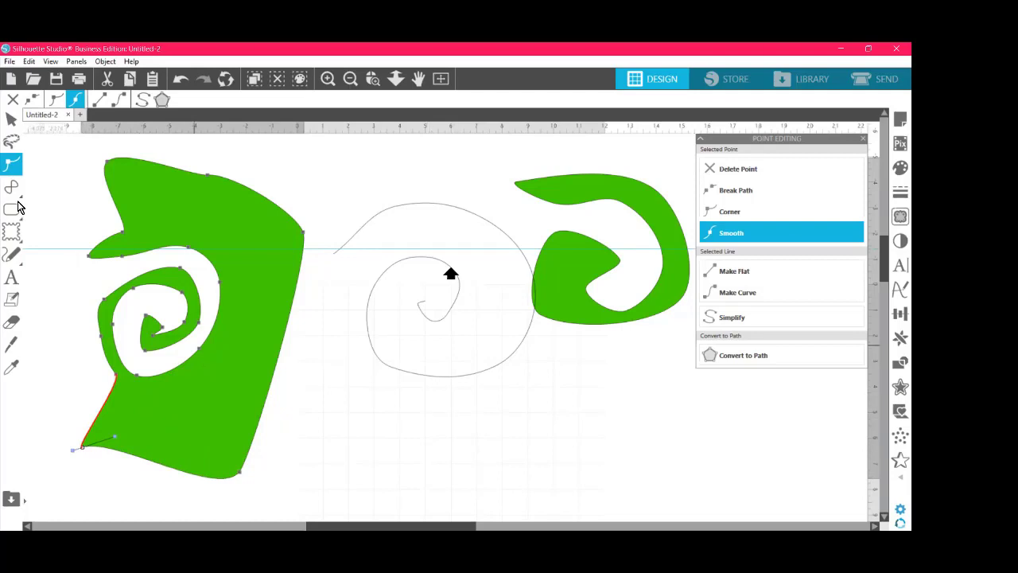
{"action": "mouse_move", "coordinate": [75, 198]}
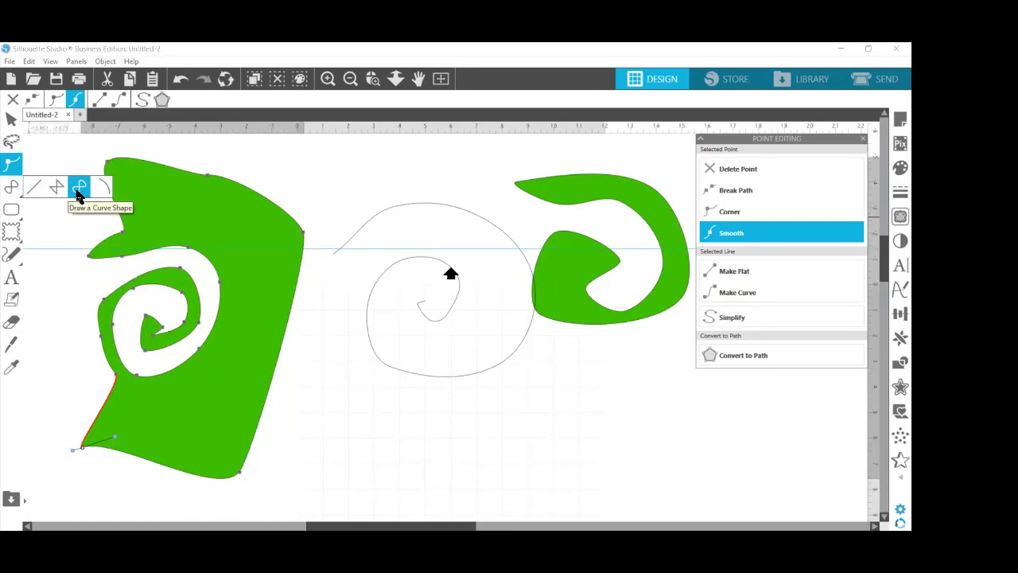
Step: Draw a closed rounded shape about 6.9 in wide and 7.4 in tall with the Curve Shape tool, over the open spiral
{"action": "left_click", "coordinate": [10, 184]}
{"action": "left_click", "coordinate": [311, 175]}
{"action": "left_click", "coordinate": [384, 166]}
{"action": "left_click", "coordinate": [447, 181]}
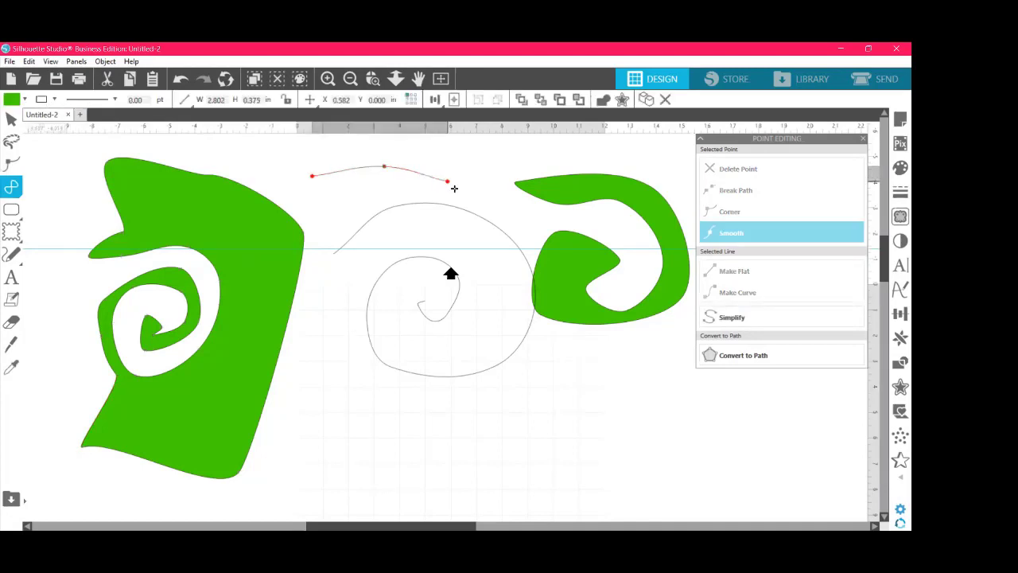
{"action": "left_click", "coordinate": [472, 215]}
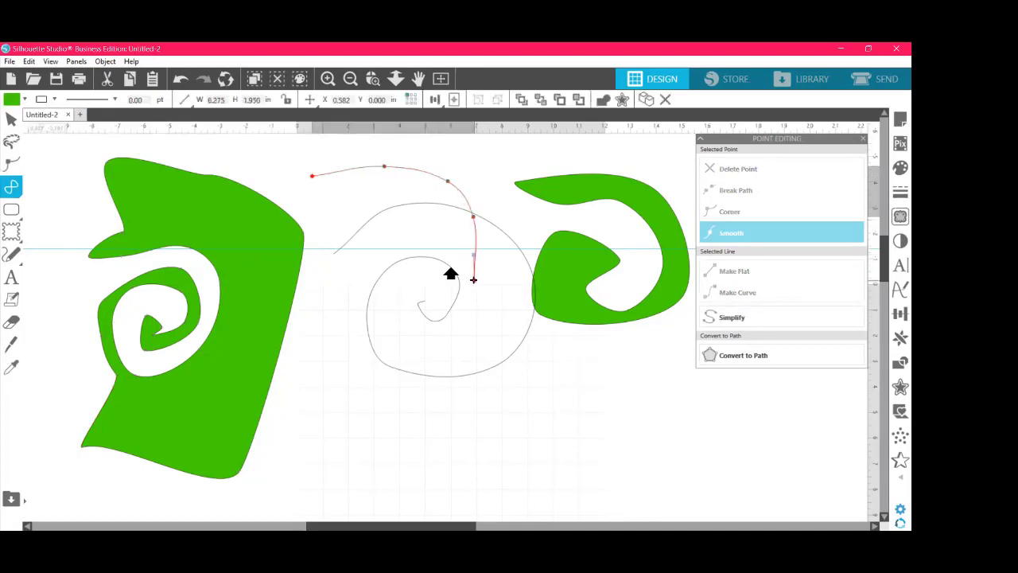
{"action": "left_click", "coordinate": [473, 279]}
{"action": "left_click", "coordinate": [363, 354]}
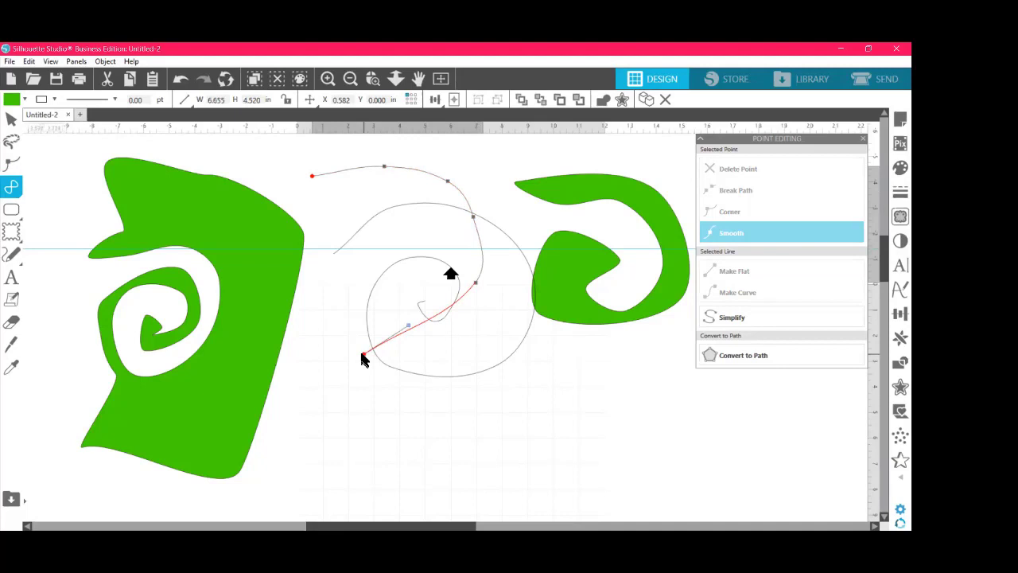
{"action": "left_click", "coordinate": [326, 283]}
{"action": "left_click", "coordinate": [311, 176]}
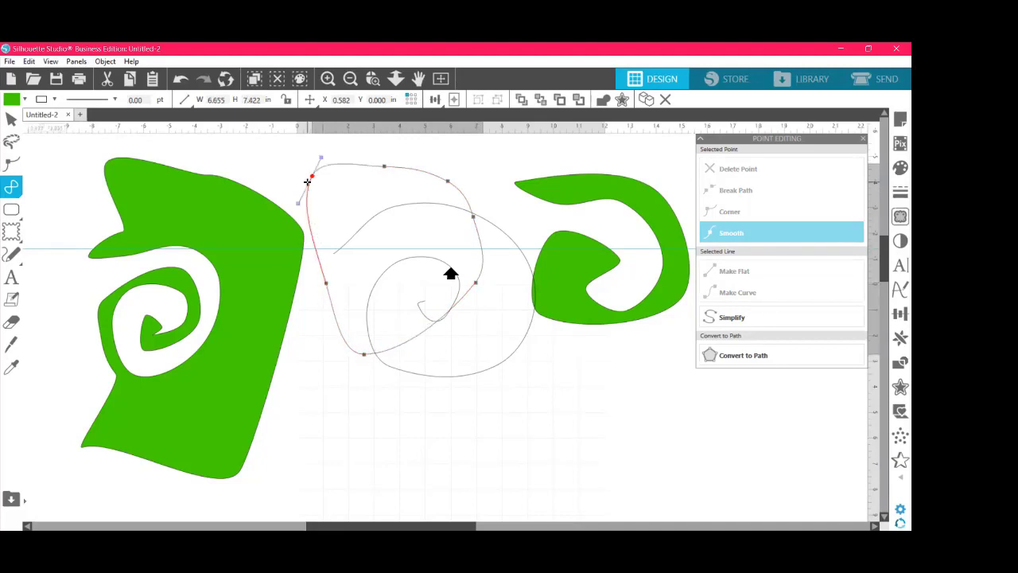
{"action": "left_click", "coordinate": [312, 176]}
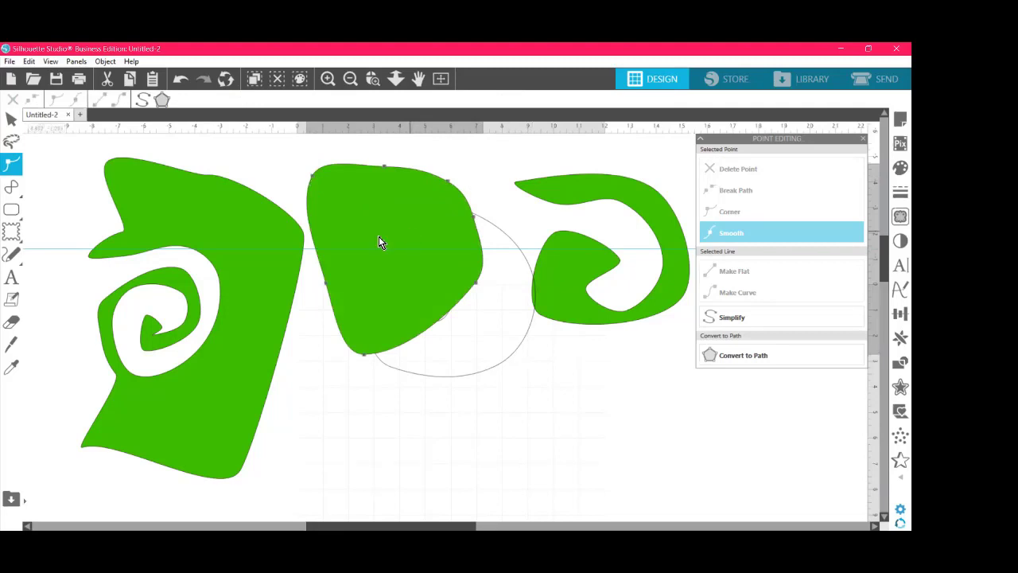
Step: Move the new closed shape onto the large green spiral, and pull its upper-right edit point inward to form a notch
{"action": "left_click_drag", "start_coordinate": [379, 243], "coordinate": [232, 230]}
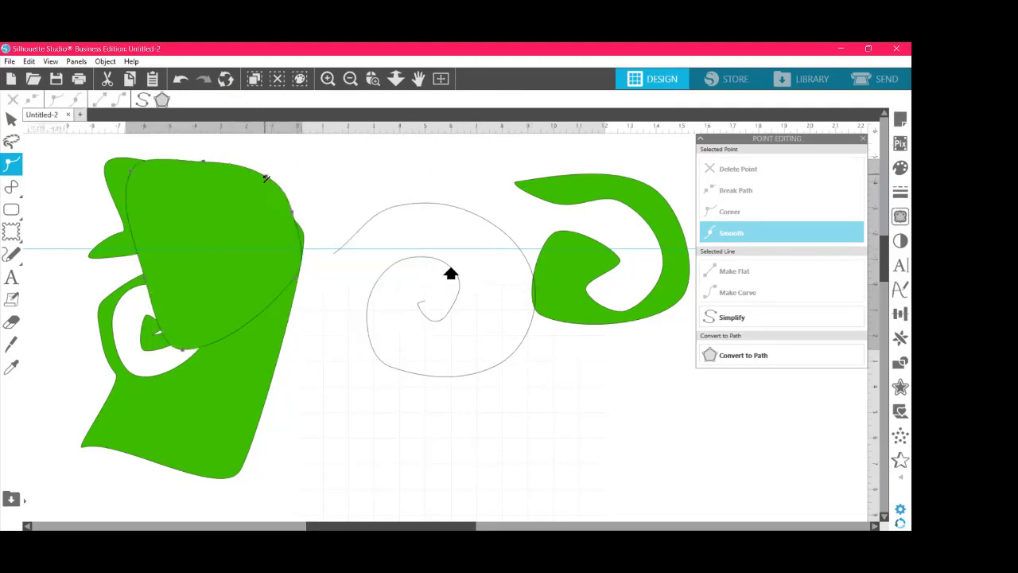
{"action": "left_click_drag", "start_coordinate": [267, 178], "coordinate": [223, 224]}
{"action": "left_click", "coordinate": [268, 227]}
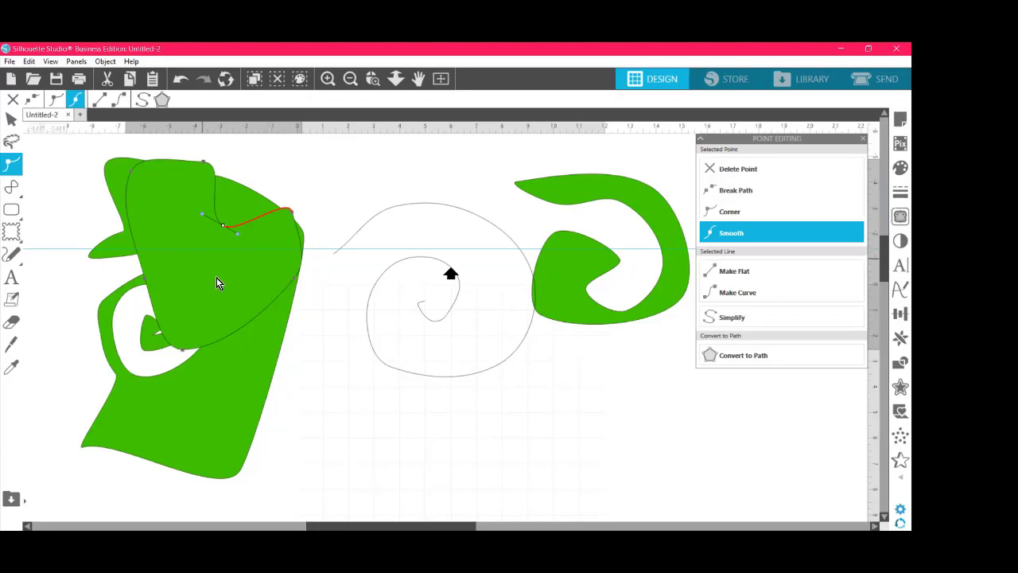
{"action": "left_click_drag", "start_coordinate": [220, 284], "coordinate": [175, 276]}
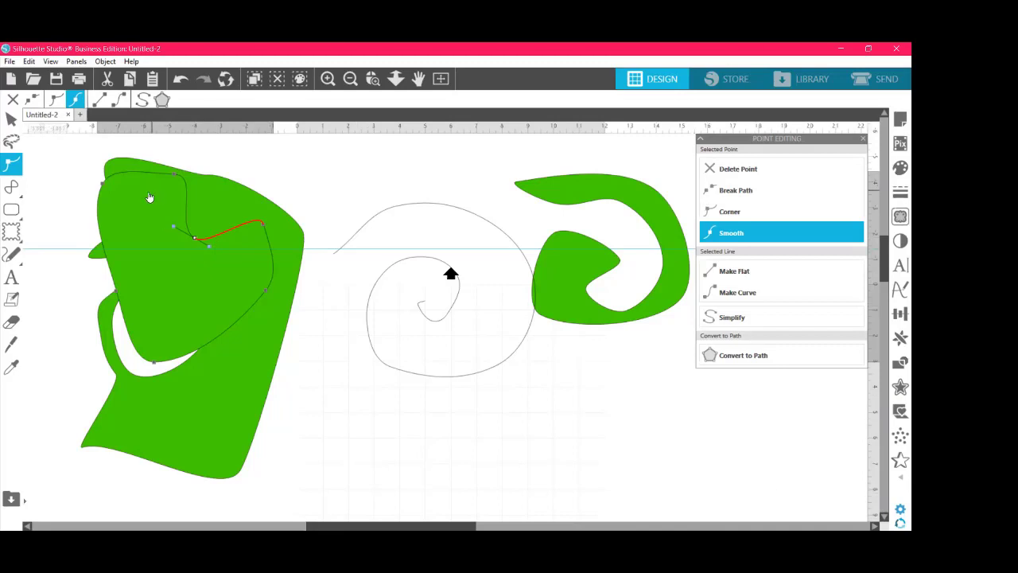
Step: Display the CAMEO 12 x 12 in cutting mat in the page setup, and set the cutting mat back to None
{"action": "left_click", "coordinate": [897, 129]}
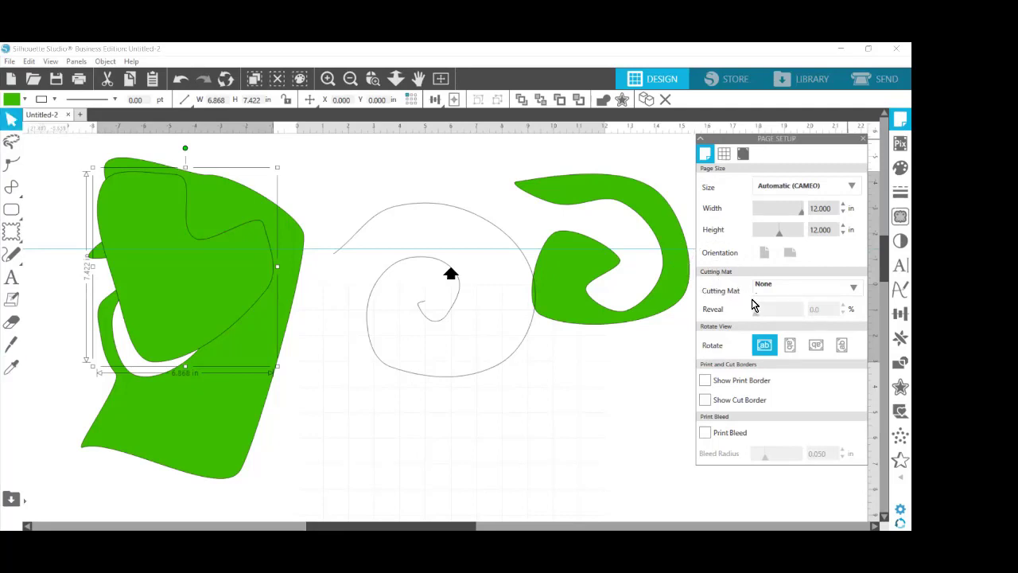
{"action": "left_click", "coordinate": [856, 291]}
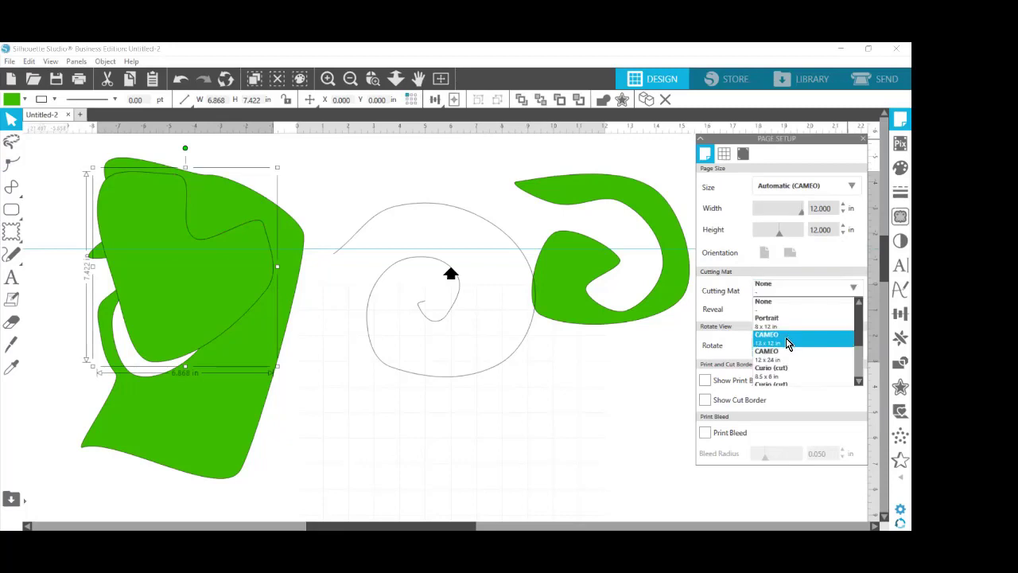
{"action": "left_click", "coordinate": [841, 340]}
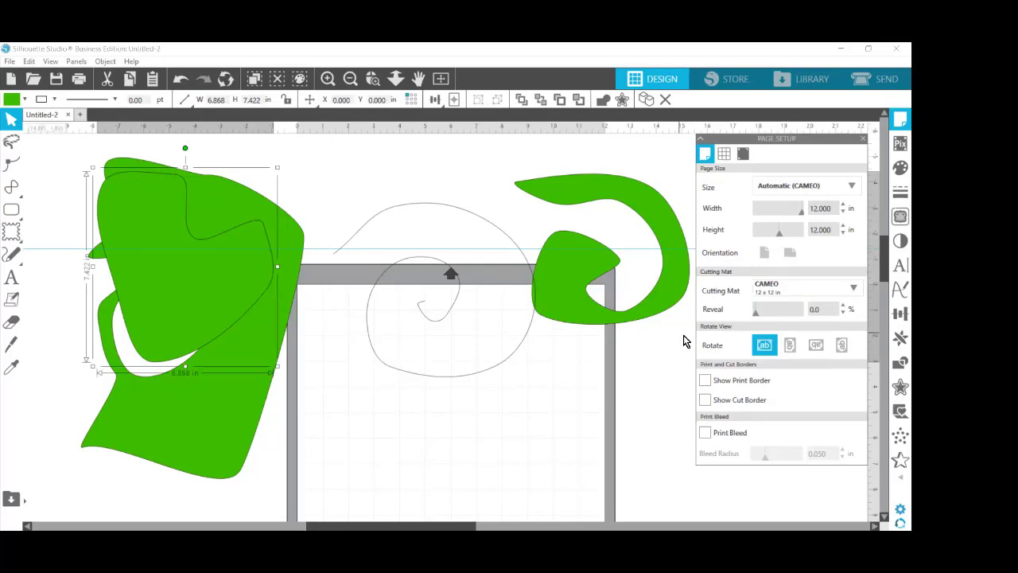
{"action": "scroll", "coordinate": [888, 277], "scroll_direction": "down", "scroll_amount": 3}
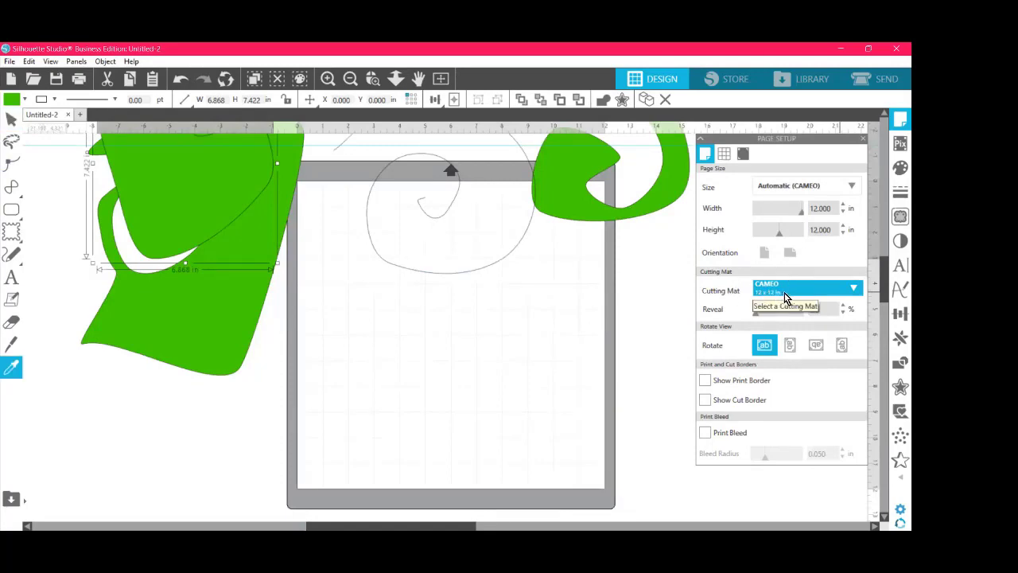
{"action": "left_click", "coordinate": [854, 286]}
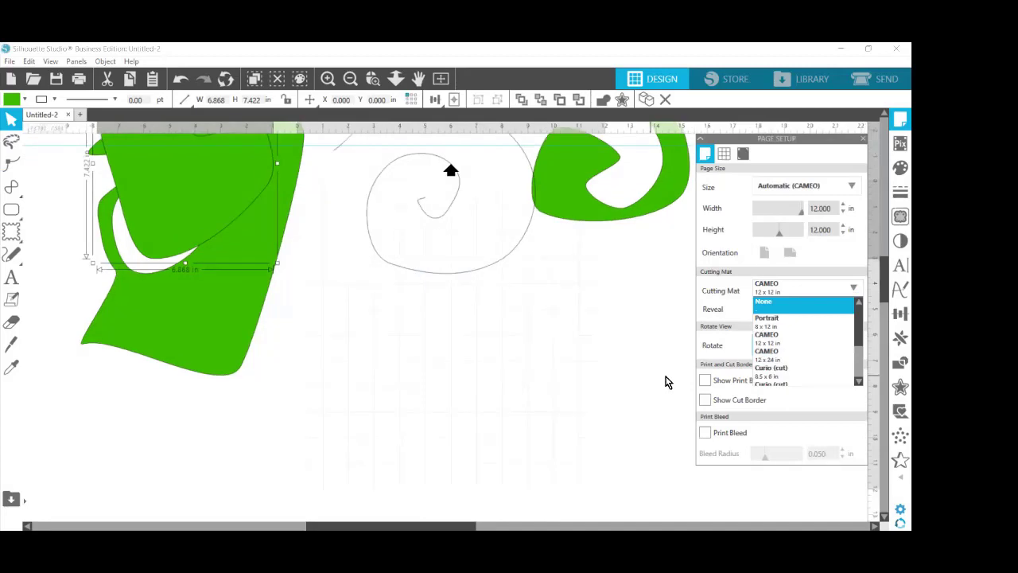
{"action": "left_click", "coordinate": [666, 382]}
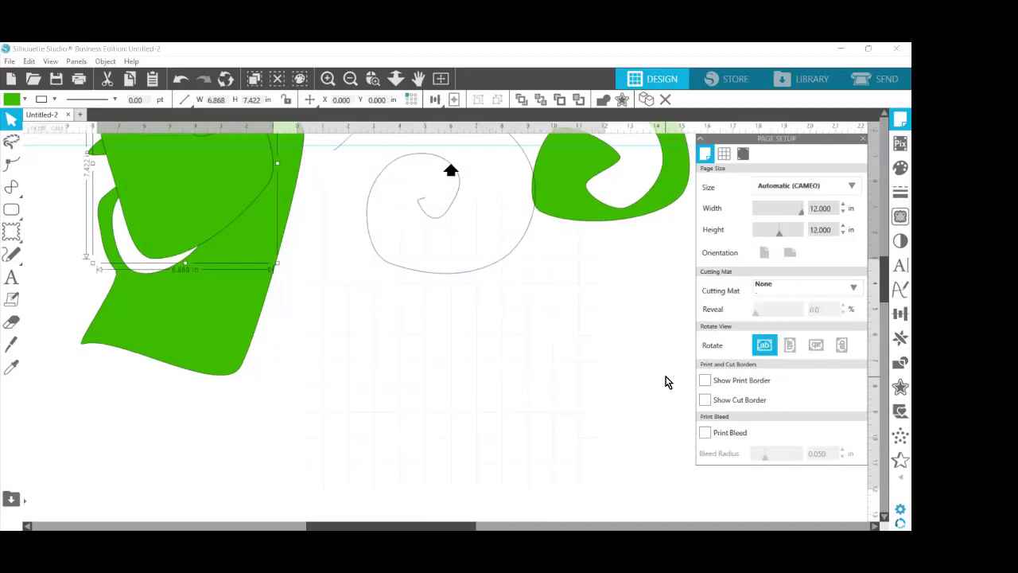
Step: Move the green swirl down and toward the open spiral, and change the page grid's color to almost white
{"action": "left_click", "coordinate": [724, 153]}
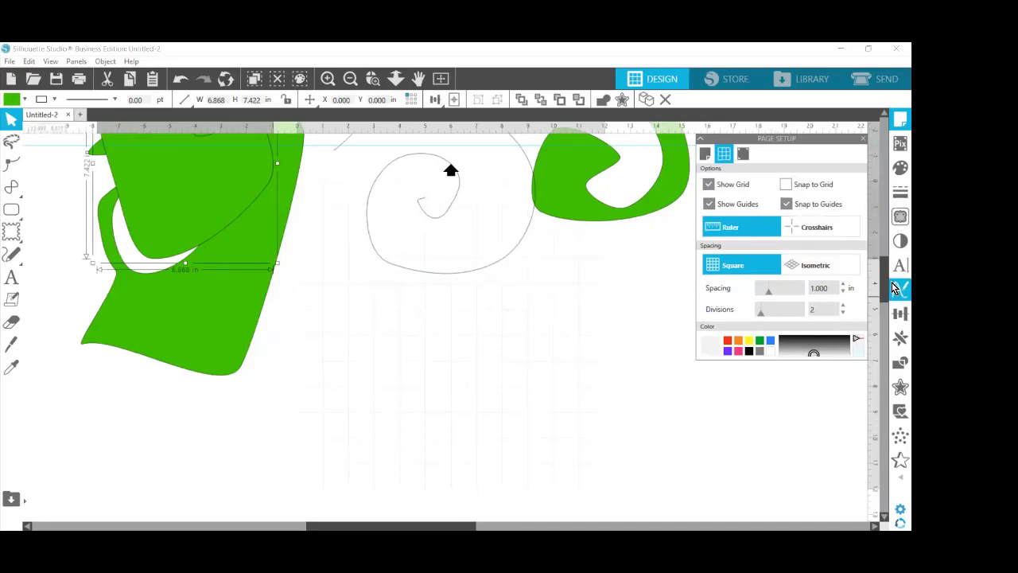
{"action": "left_click_drag", "start_coordinate": [889, 285], "coordinate": [891, 261]}
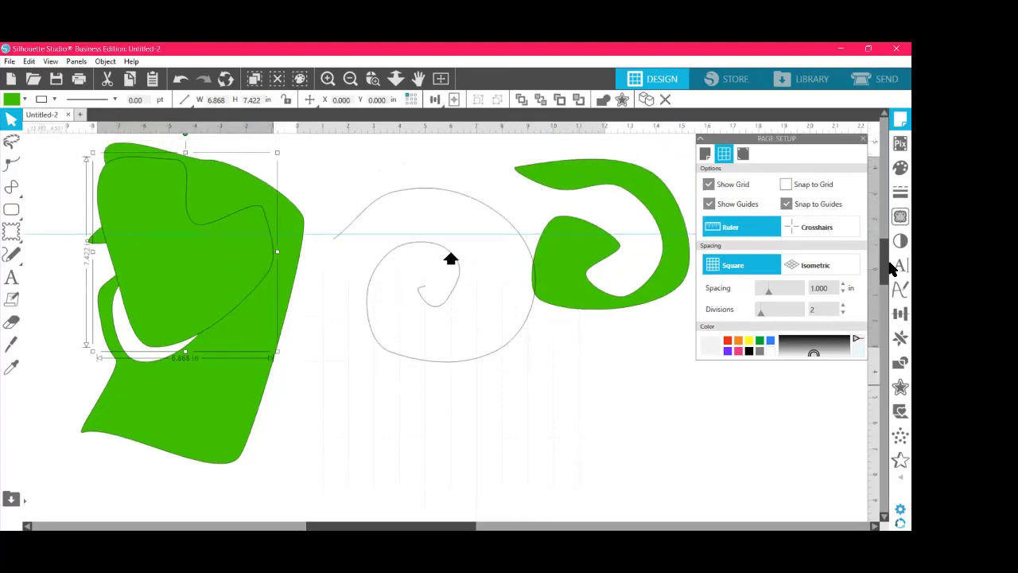
{"action": "left_click_drag", "start_coordinate": [561, 287], "coordinate": [534, 329]}
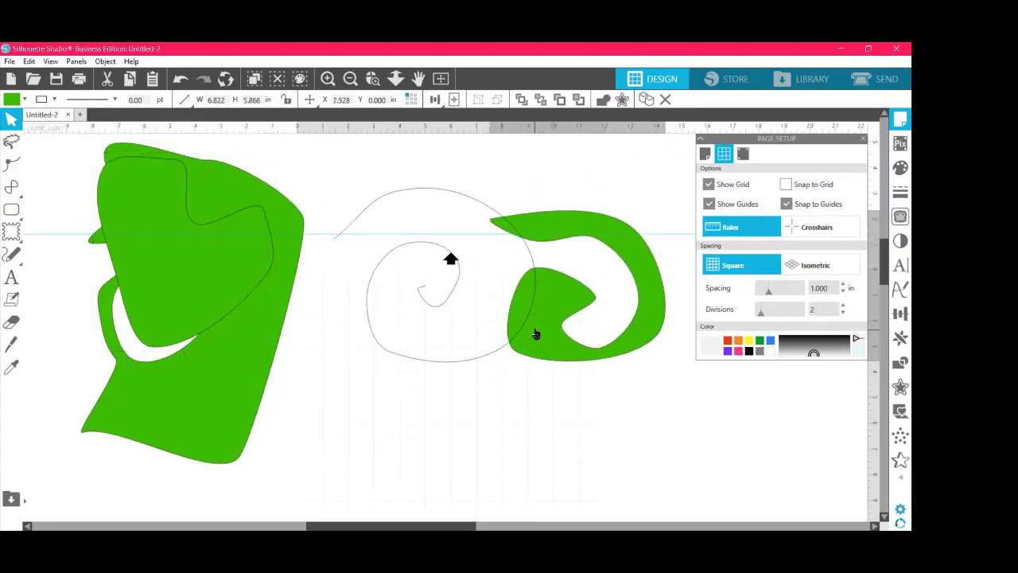
{"action": "key", "text": "Escape"}
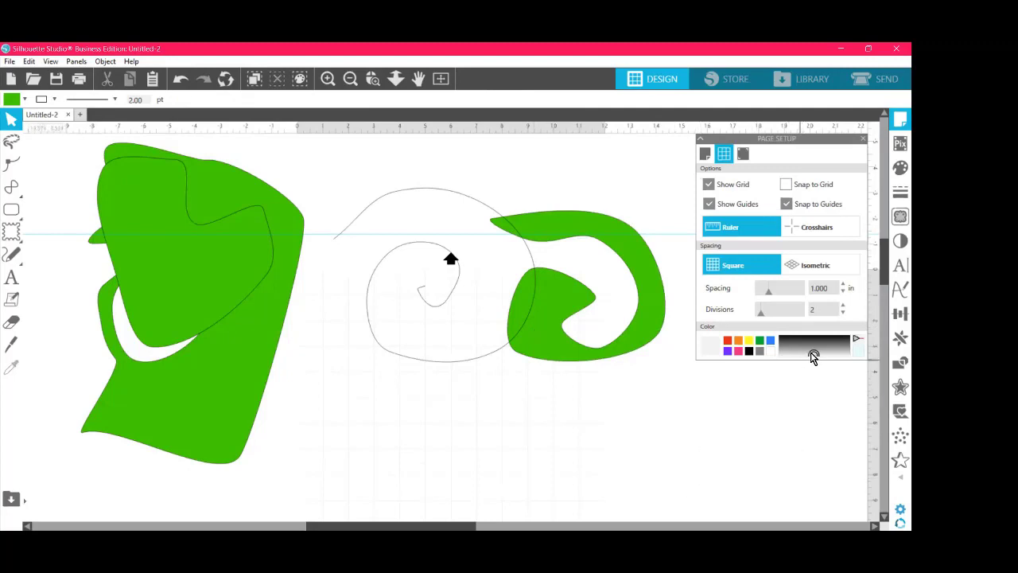
{"action": "left_click_drag", "start_coordinate": [813, 357], "coordinate": [814, 363]}
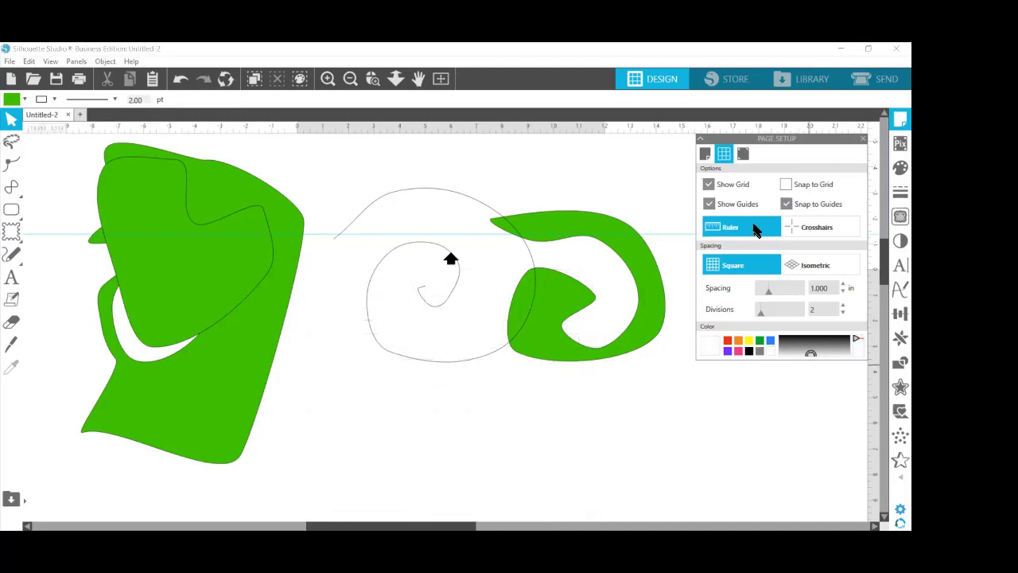
{"action": "left_click", "coordinate": [705, 155]}
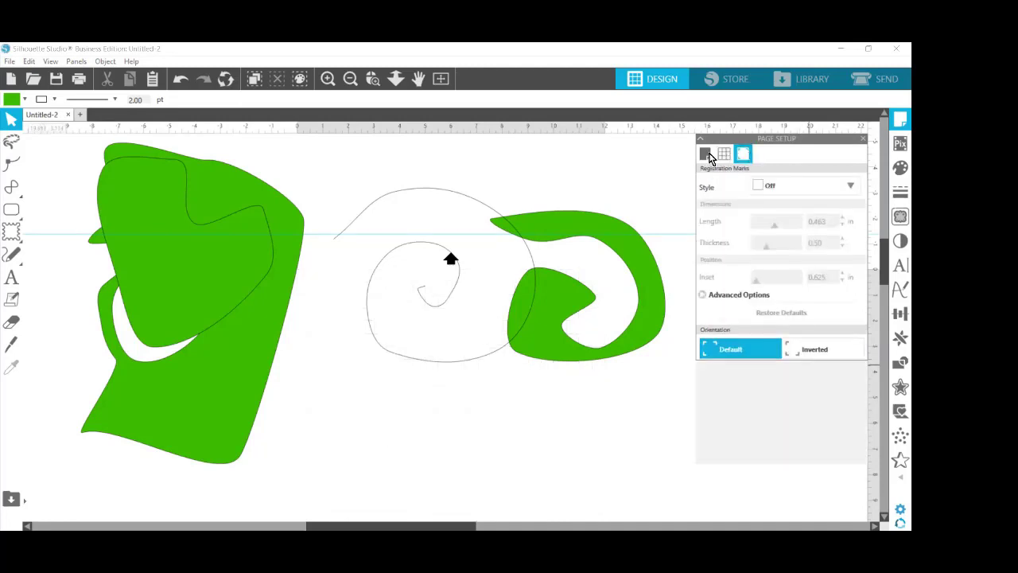
{"action": "left_click", "coordinate": [705, 154]}
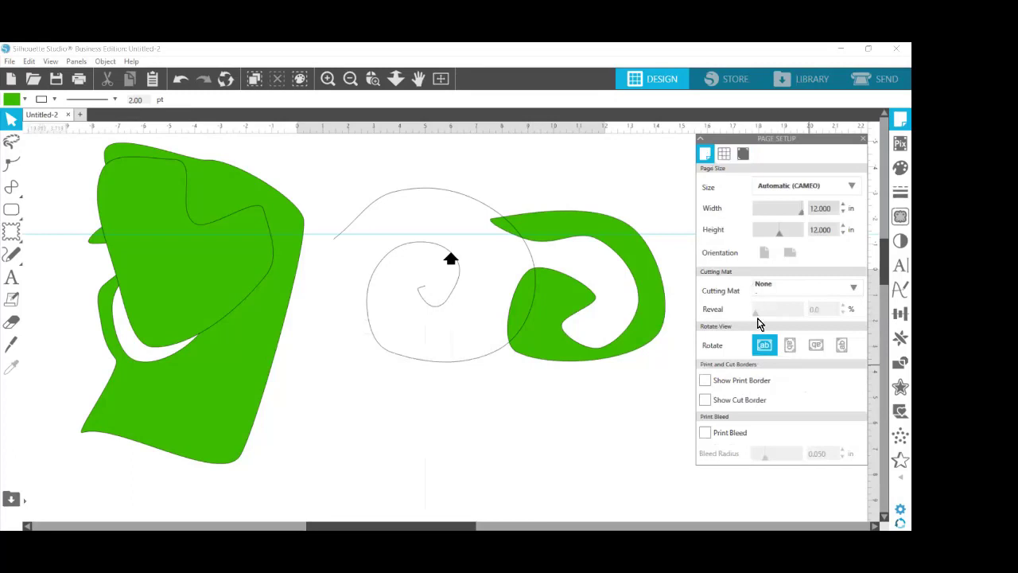
{"action": "left_click", "coordinate": [656, 191]}
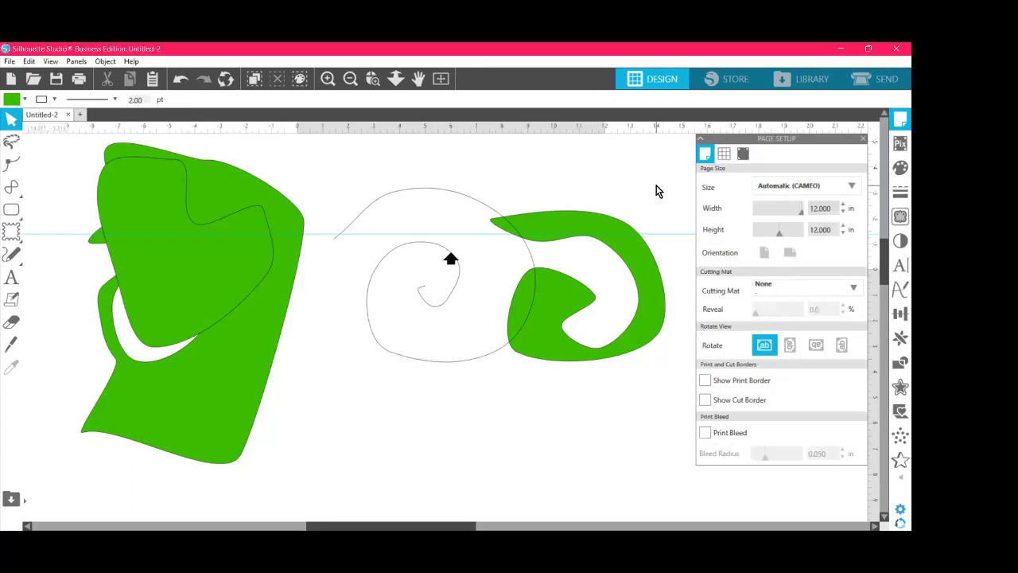
Step: Close the page setup, and delete all shapes from the design area
{"action": "left_click", "coordinate": [867, 143]}
{"action": "left_click_drag", "start_coordinate": [731, 489], "coordinate": [79, 300]}
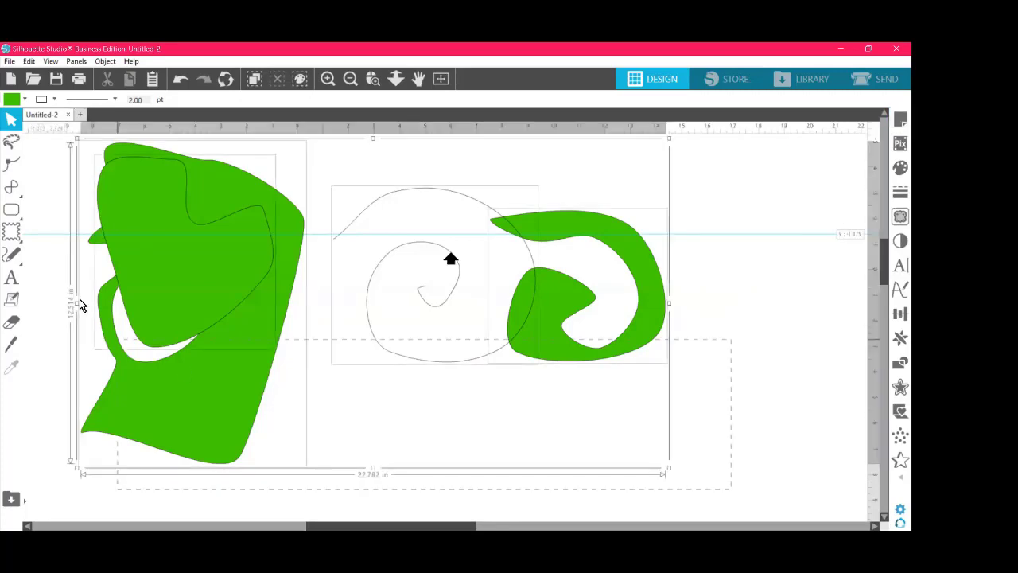
{"action": "key", "text": "Delete"}
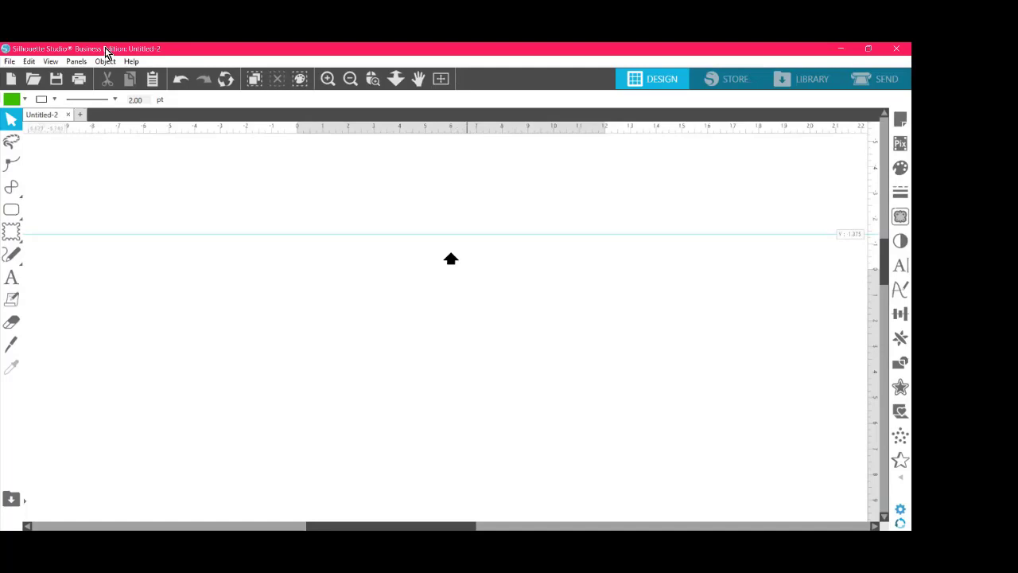
Step: Draw an arc with a radius of about 8.6 in, and extend its lower end to an angle of about 70°
{"action": "left_click", "coordinate": [12, 186]}
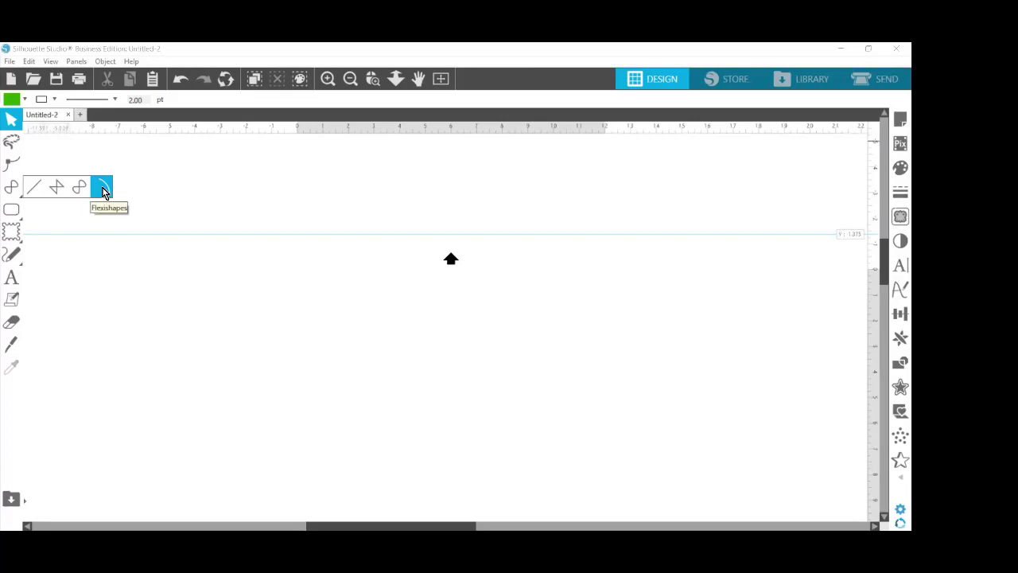
{"action": "left_click", "coordinate": [11, 233]}
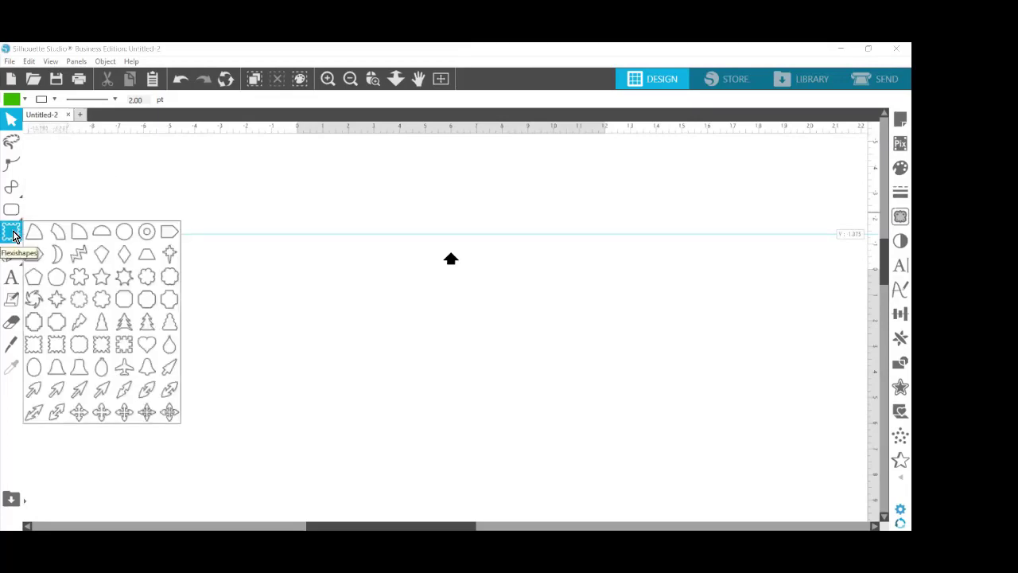
{"action": "left_click", "coordinate": [12, 186]}
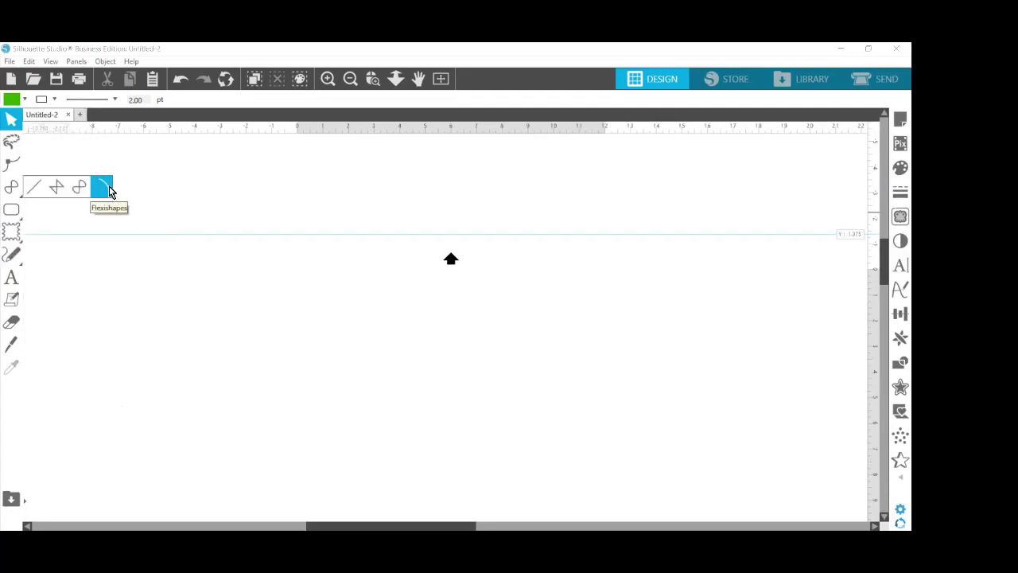
{"action": "left_click", "coordinate": [169, 216]}
{"action": "mouse_move", "coordinate": [172, 206]}
{"action": "left_mouse_down"}
{"action": "mouse_move", "coordinate": [300, 215]}
{"action": "mouse_move", "coordinate": [390, 194]}
{"action": "mouse_move", "coordinate": [370, 298]}
{"action": "left_mouse_up"}
{"action": "left_click_drag", "start_coordinate": [330, 345], "coordinate": [258, 408]}
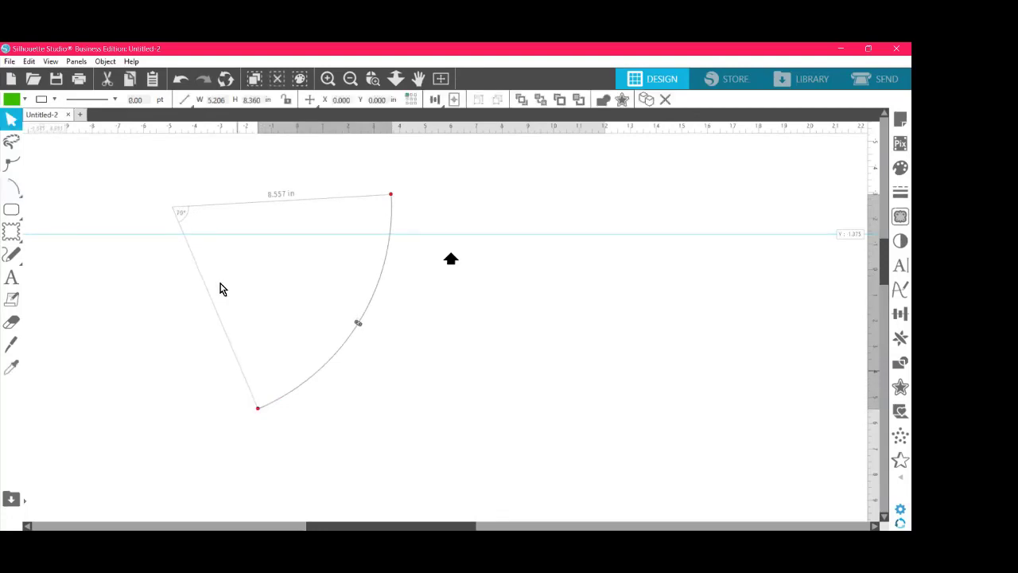
Step: Try to edit the arc's angle at its center, and delete the arc
{"action": "left_click", "coordinate": [186, 217]}
{"action": "left_click", "coordinate": [185, 221]}
{"action": "left_click", "coordinate": [184, 225]}
{"action": "left_click_drag", "start_coordinate": [186, 212], "coordinate": [119, 197]}
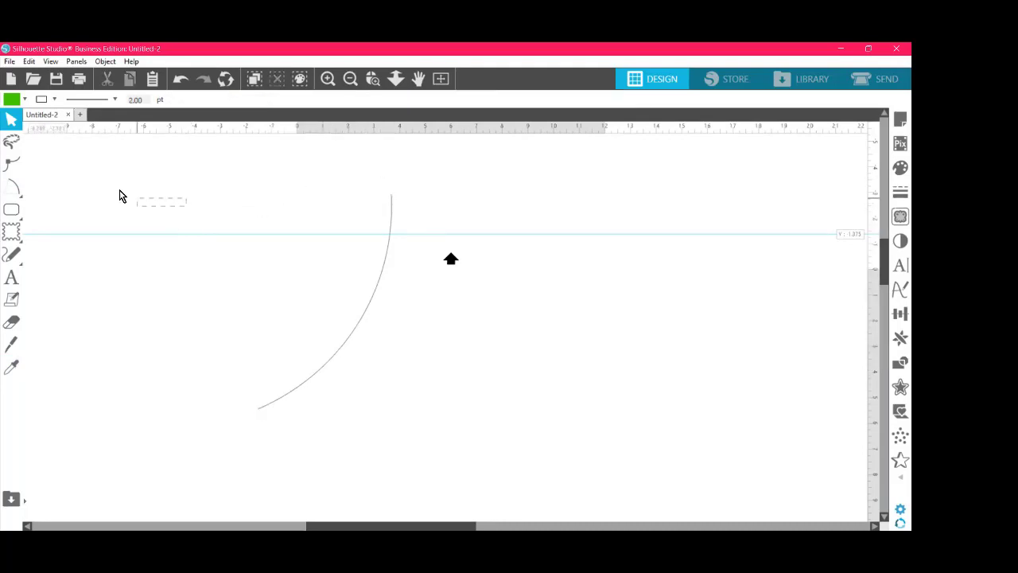
{"action": "left_click", "coordinate": [383, 279]}
{"action": "key", "text": "Delete"}
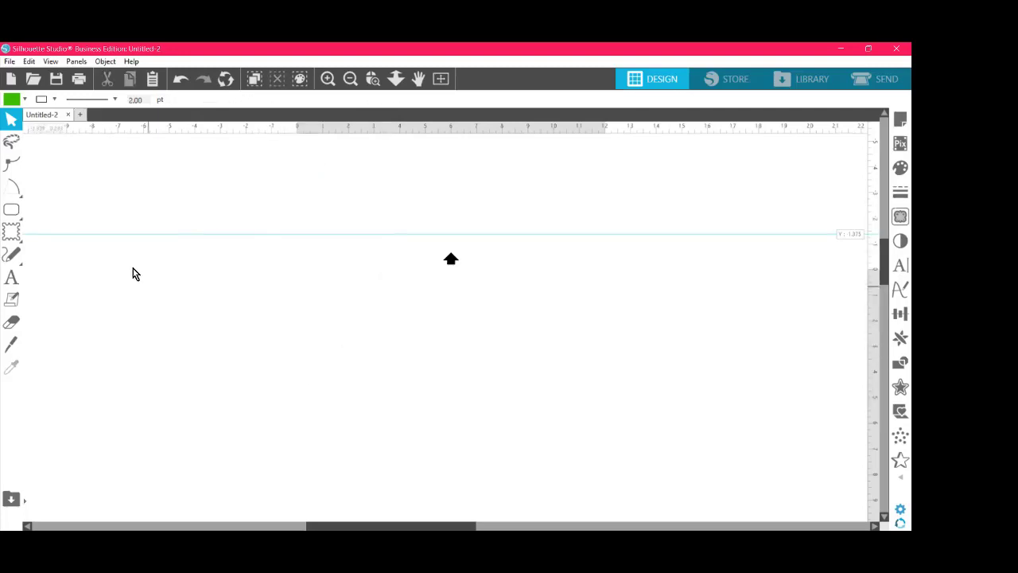
Step: Draw an arc with a radius of about 8.2 in, and extend its lower end until it spans 90°
{"action": "mouse_move", "coordinate": [19, 190]}
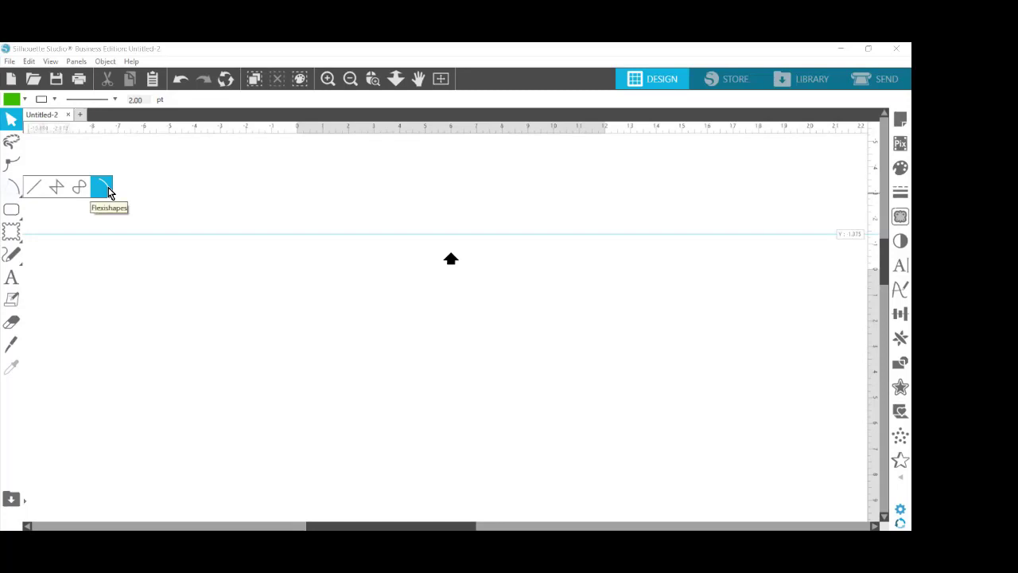
{"action": "left_click", "coordinate": [108, 191]}
{"action": "mouse_move", "coordinate": [143, 216]}
{"action": "left_mouse_down"}
{"action": "mouse_move", "coordinate": [308, 227]}
{"action": "mouse_move", "coordinate": [354, 211]}
{"action": "left_mouse_up"}
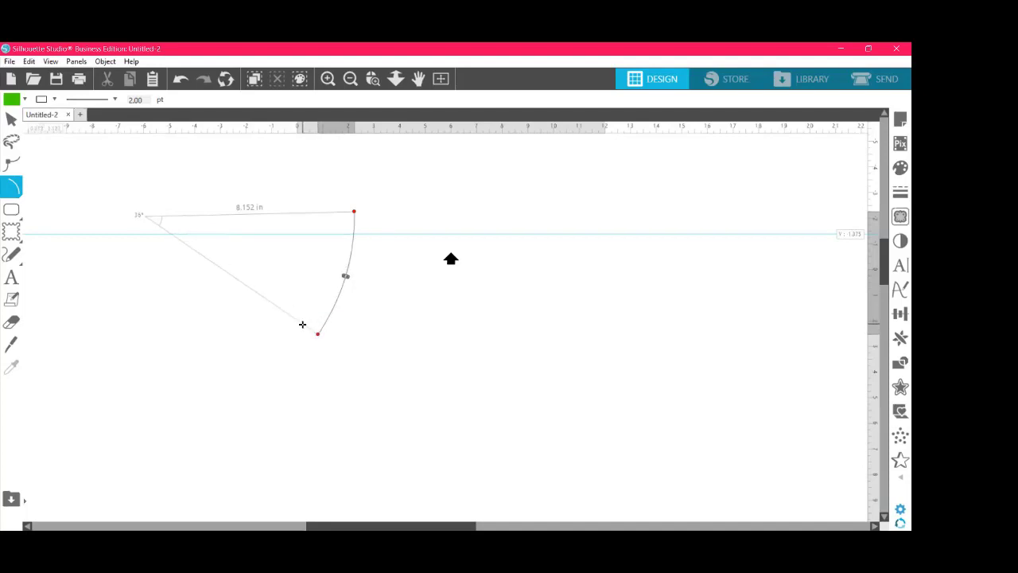
{"action": "left_click", "coordinate": [301, 325]}
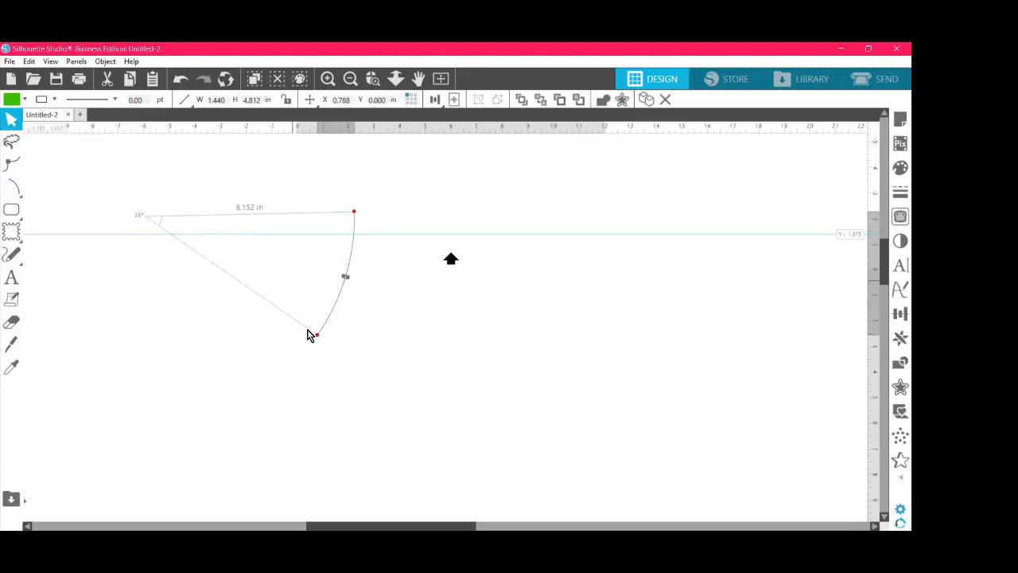
{"action": "left_click_drag", "start_coordinate": [314, 338], "coordinate": [283, 371]}
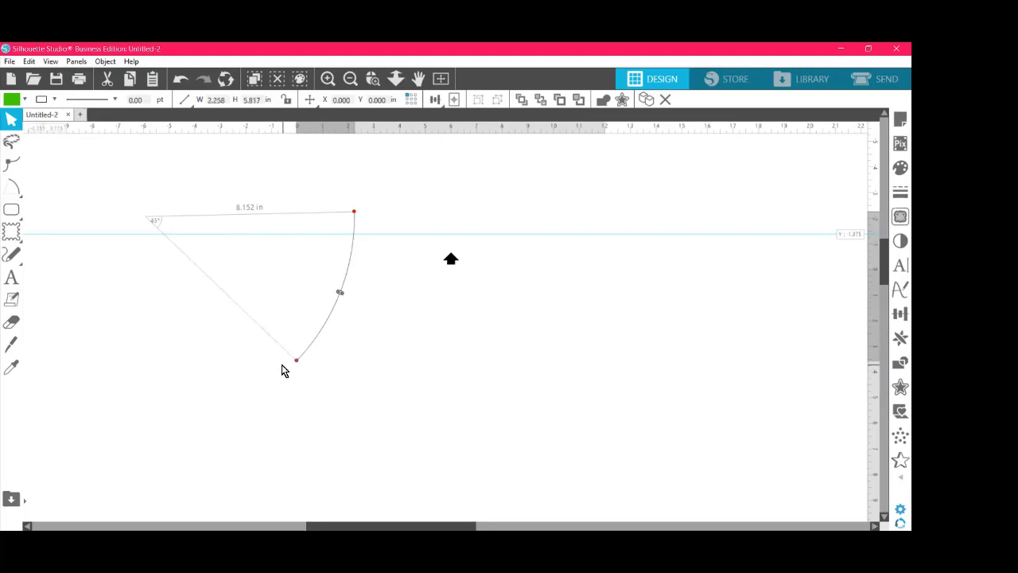
{"action": "left_click_drag", "start_coordinate": [283, 365], "coordinate": [147, 388]}
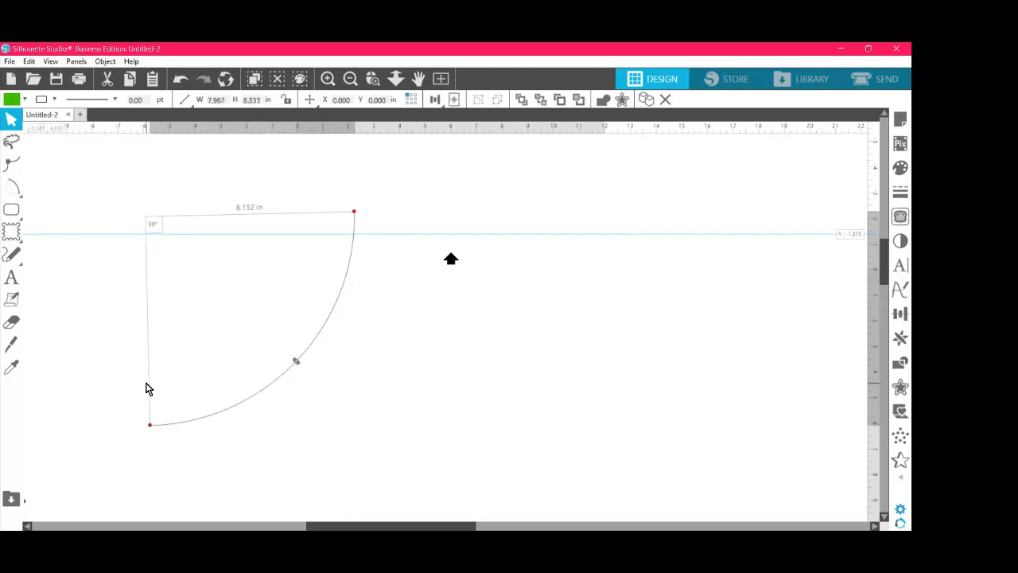
Step: Extend the arc to 180° and into a full circle, and cut the circle from the design area
{"action": "left_click_drag", "start_coordinate": [147, 388], "coordinate": [80, 226]}
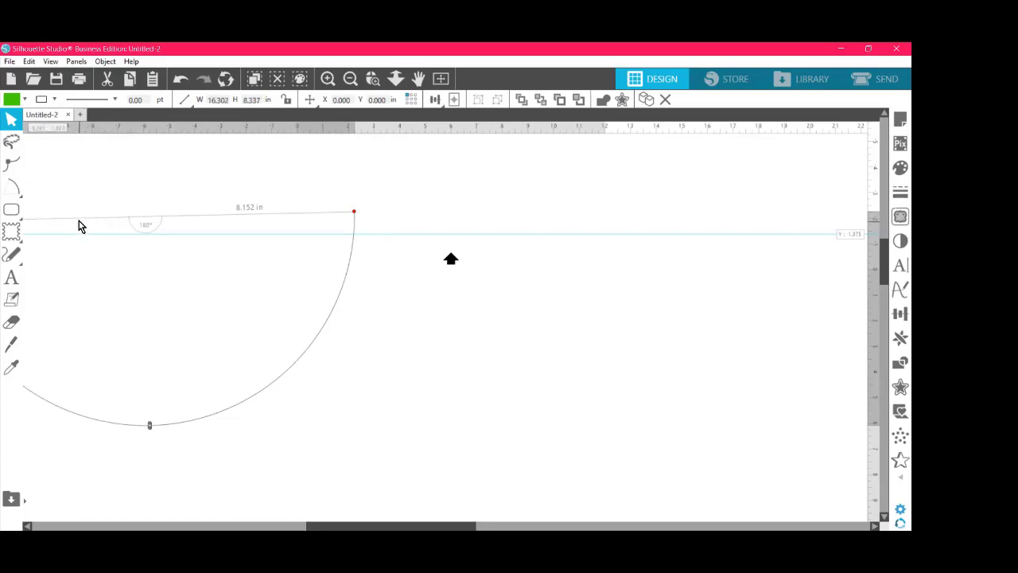
{"action": "left_click_drag", "start_coordinate": [79, 225], "coordinate": [283, 206]}
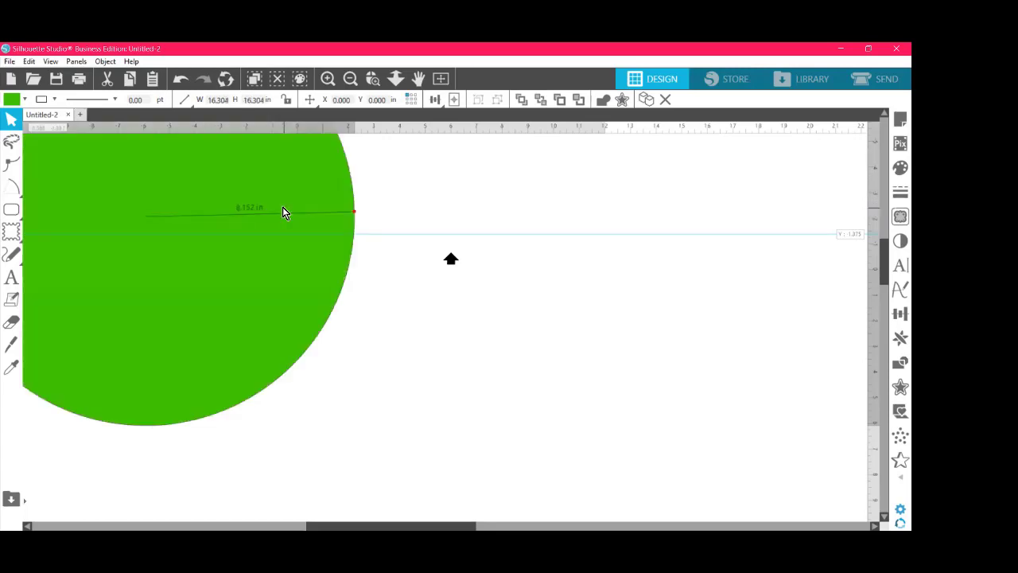
{"action": "left_click_drag", "start_coordinate": [337, 250], "coordinate": [492, 320]}
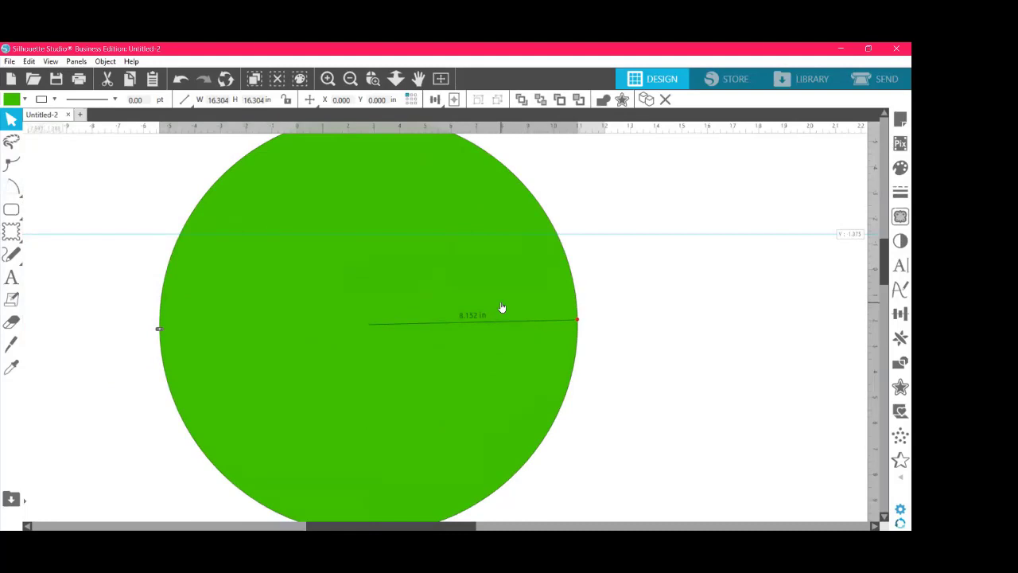
{"action": "right_click", "coordinate": [431, 270]}
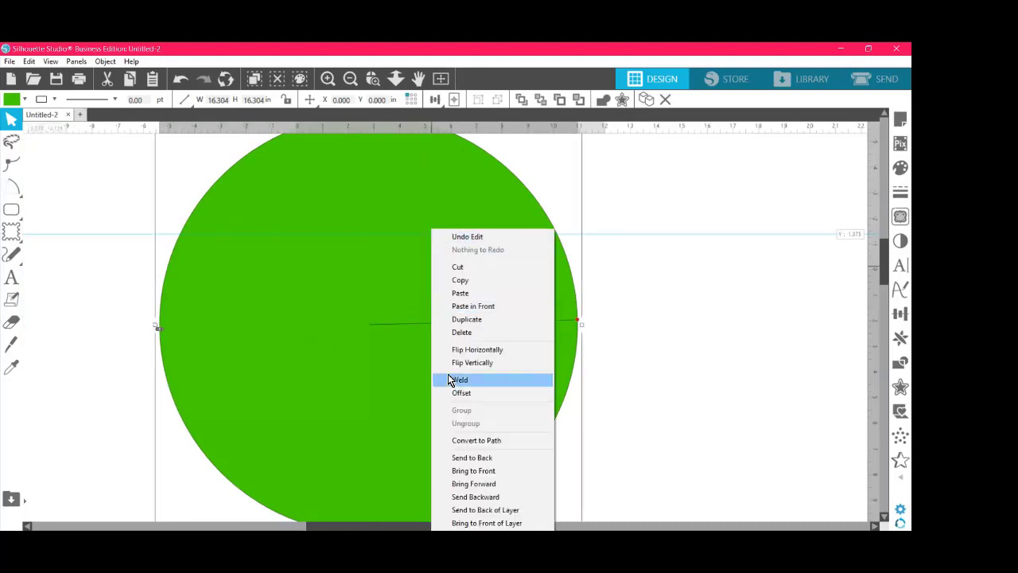
{"action": "left_click", "coordinate": [472, 268]}
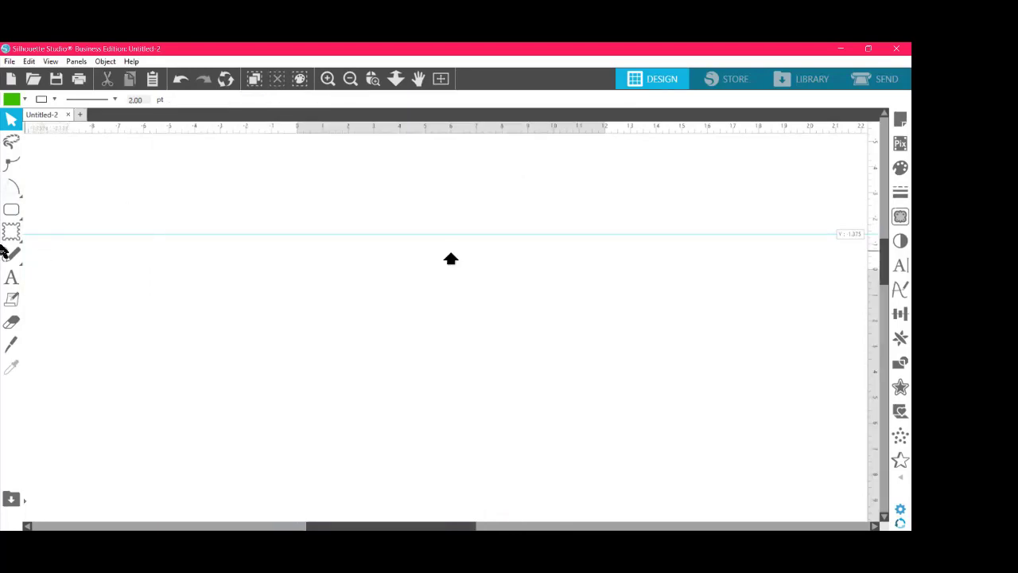
Step: Draw an arc with a radius of about 10.8 in, and extend its lower end until it spans 45°
{"action": "left_click", "coordinate": [20, 190]}
{"action": "left_click", "coordinate": [187, 195]}
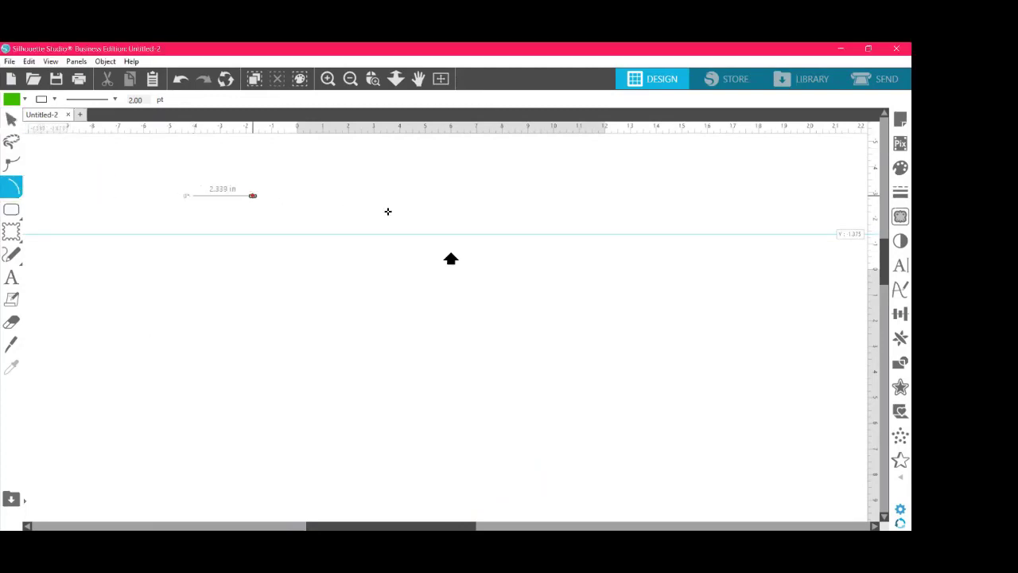
{"action": "left_click", "coordinate": [469, 200]}
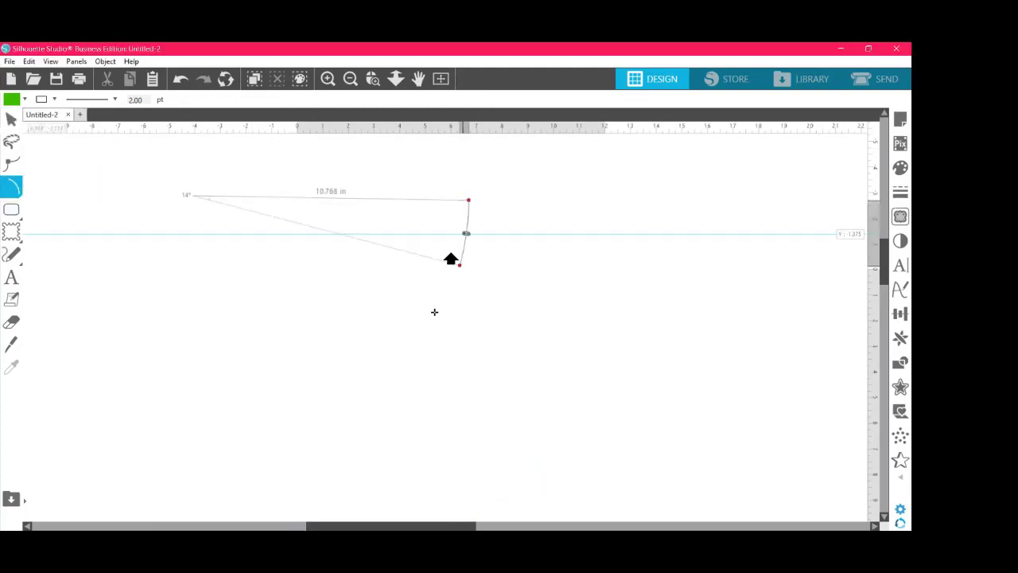
{"action": "left_click", "coordinate": [350, 373]}
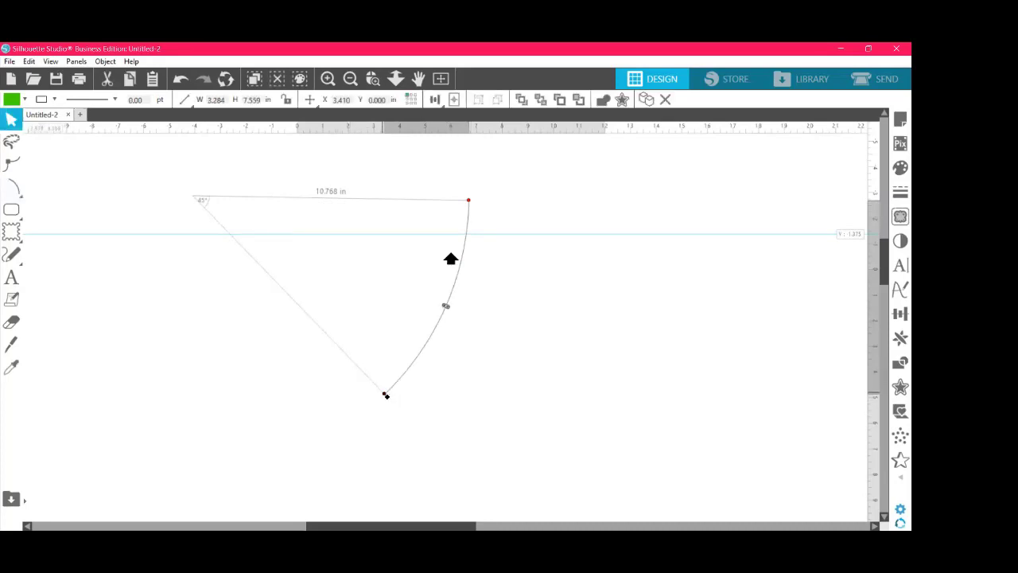
{"action": "left_click", "coordinate": [523, 352]}
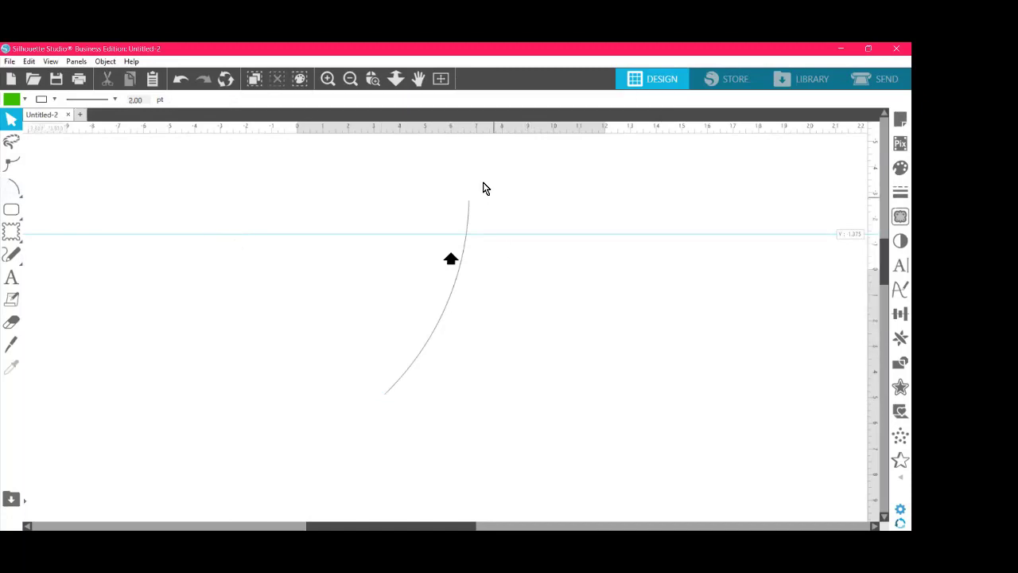
Step: Move the 45° arc slightly down and to the left, and delete it
{"action": "left_click_drag", "start_coordinate": [468, 220], "coordinate": [444, 230]}
{"action": "left_click", "coordinate": [311, 222]}
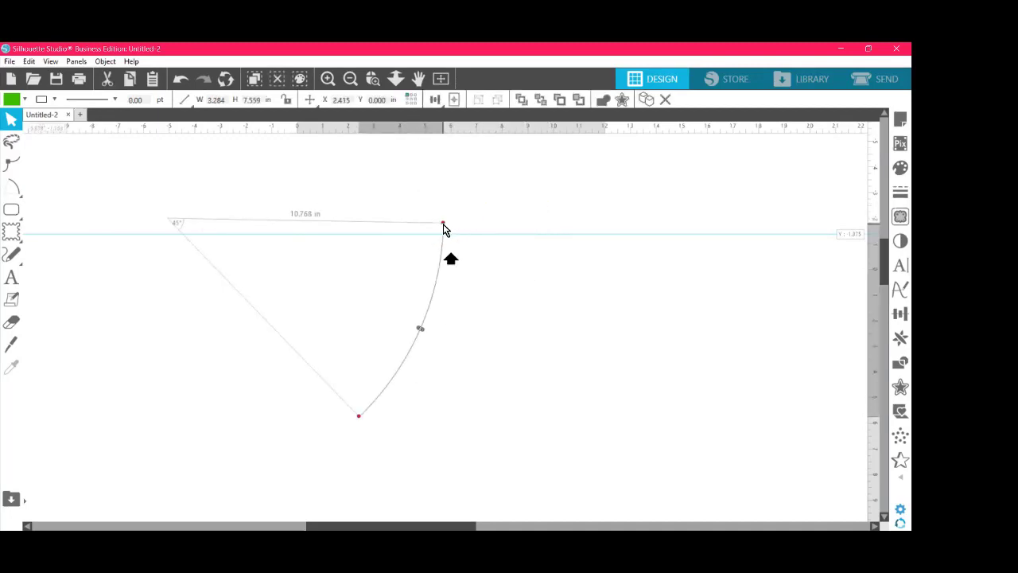
{"action": "left_click", "coordinate": [430, 307]}
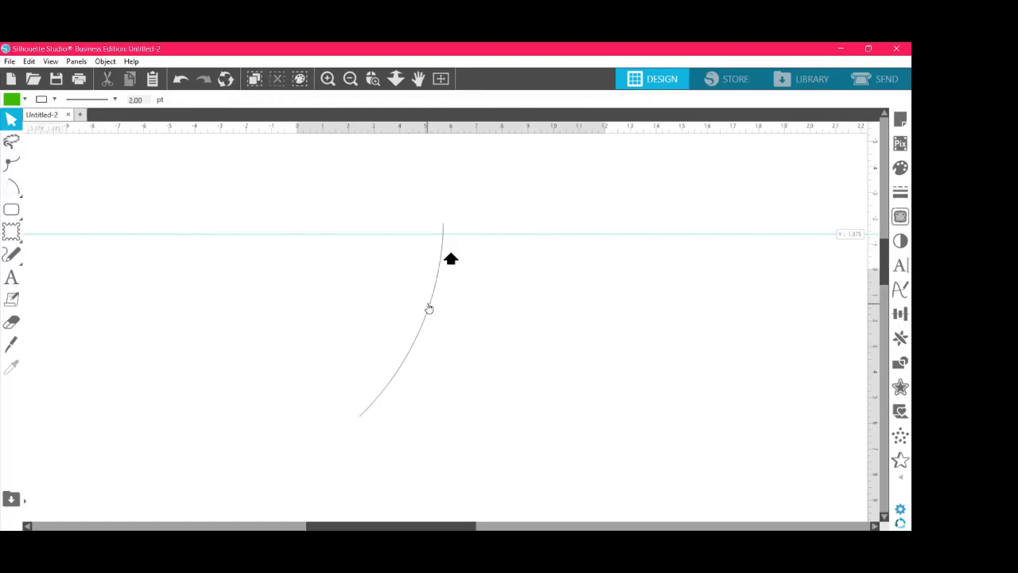
{"action": "left_click", "coordinate": [428, 307]}
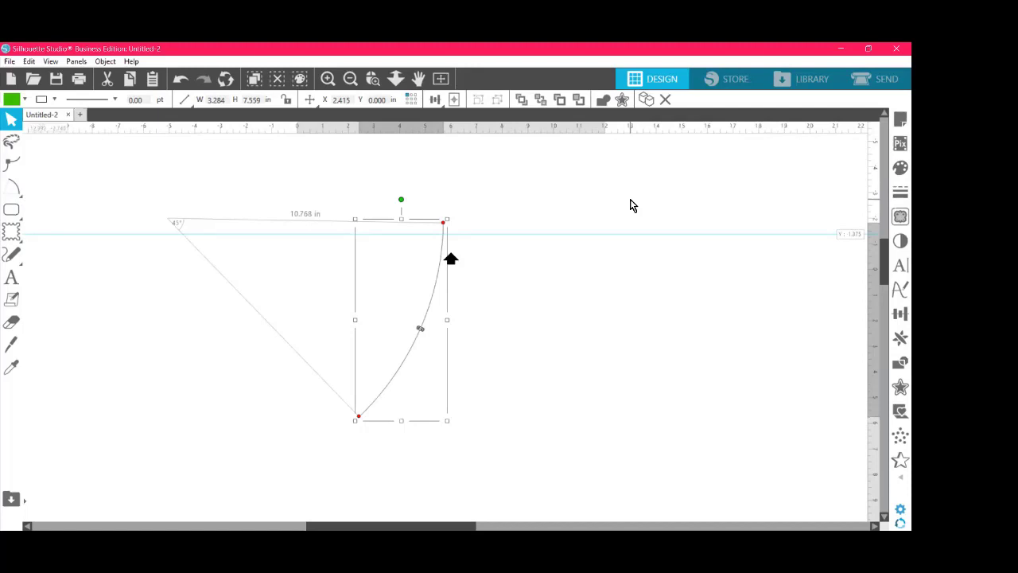
{"action": "mouse_move", "coordinate": [134, 182]}
{"action": "left_mouse_down"}
{"action": "mouse_move", "coordinate": [355, 271]}
{"action": "mouse_move", "coordinate": [545, 450]}
{"action": "left_mouse_up"}
{"action": "key", "text": "Delete"}
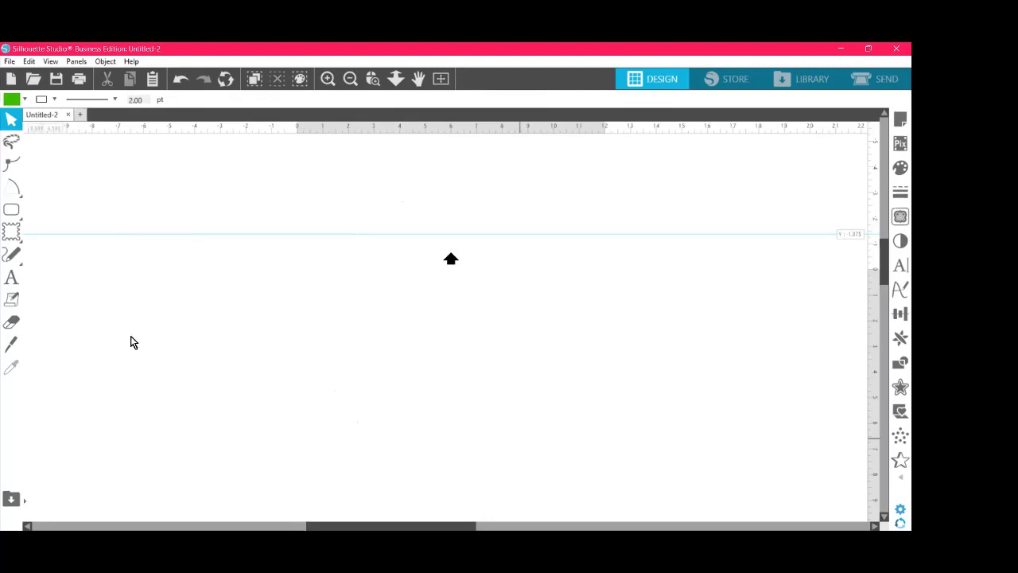
Step: Draw a seven-petal flower flexishape about 5.1 × 5.0 in, and reposition it further down and to the right
{"action": "left_click", "coordinate": [11, 236]}
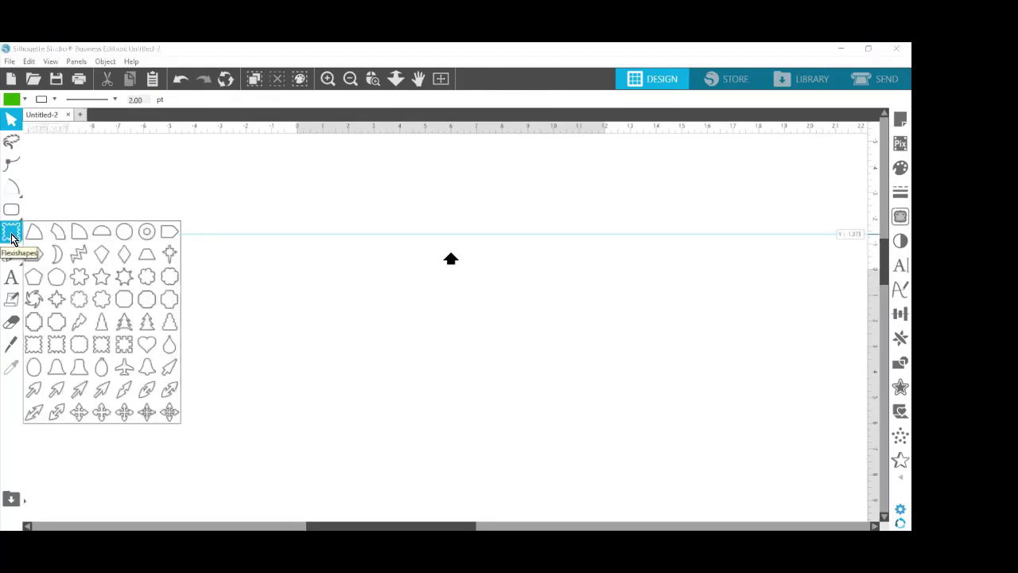
{"action": "key", "text": "ctrl"}
{"action": "key", "text": "ctrl"}
{"action": "key", "text": "ctrl"}
{"action": "key", "text": "ctrl"}
{"action": "key", "text": "ctrl"}
{"action": "left_click", "coordinate": [145, 277]}
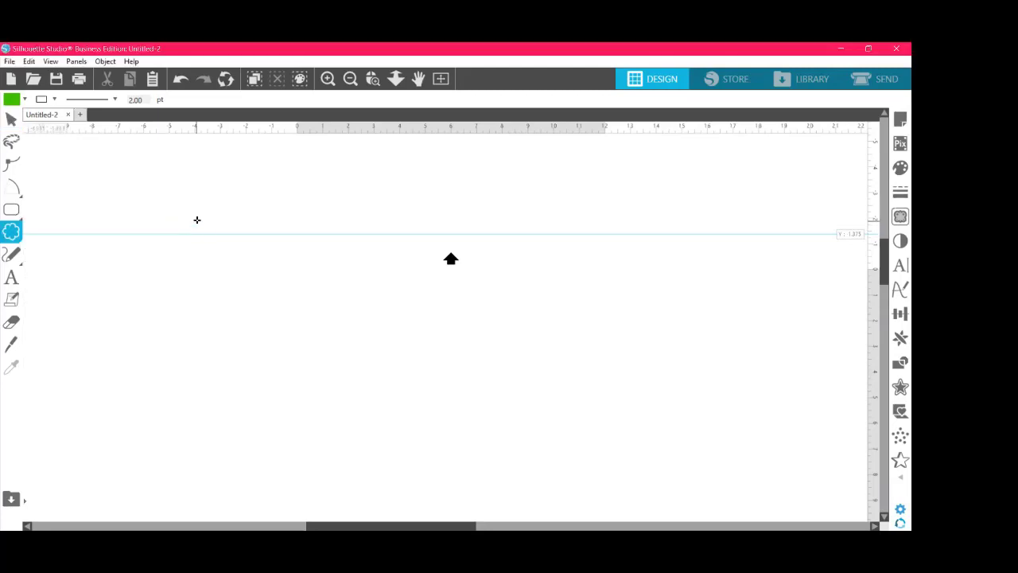
{"action": "left_click_drag", "start_coordinate": [195, 220], "coordinate": [249, 266]}
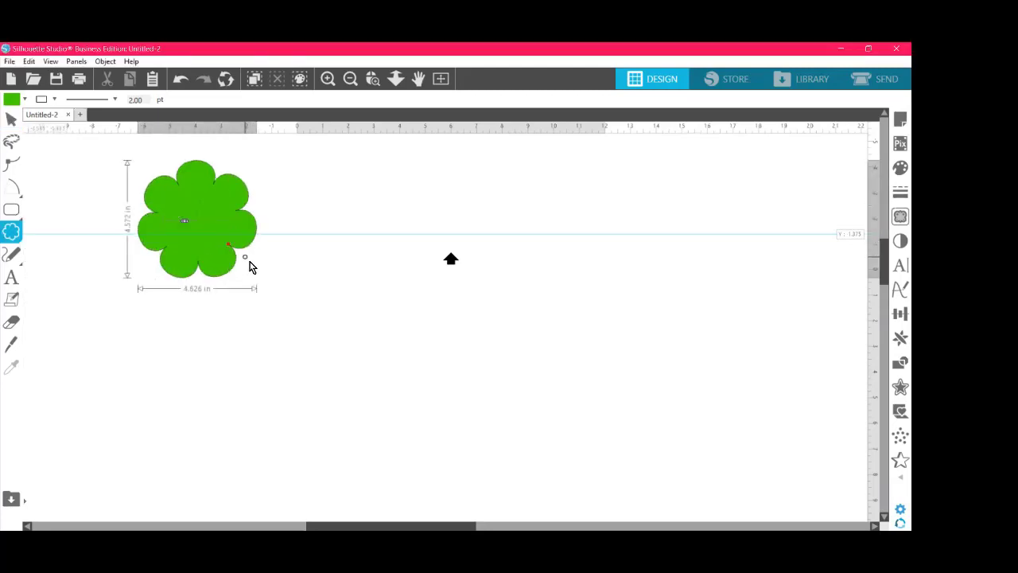
{"action": "left_click_drag", "start_coordinate": [218, 232], "coordinate": [277, 302]}
{"action": "scroll", "coordinate": [656, 315], "scroll_direction": "down", "scroll_amount": 1}
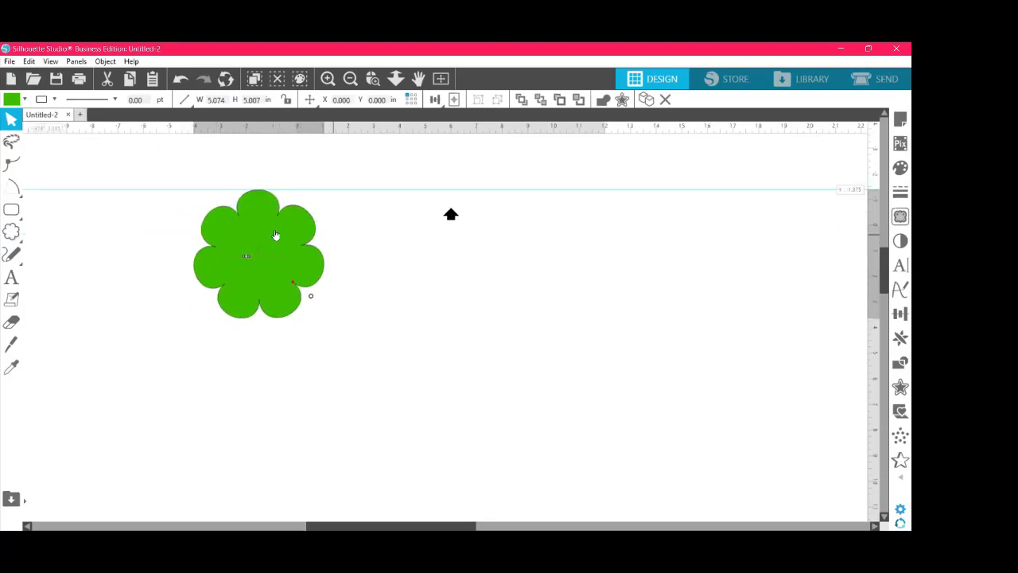
{"action": "left_click_drag", "start_coordinate": [275, 236], "coordinate": [286, 265]}
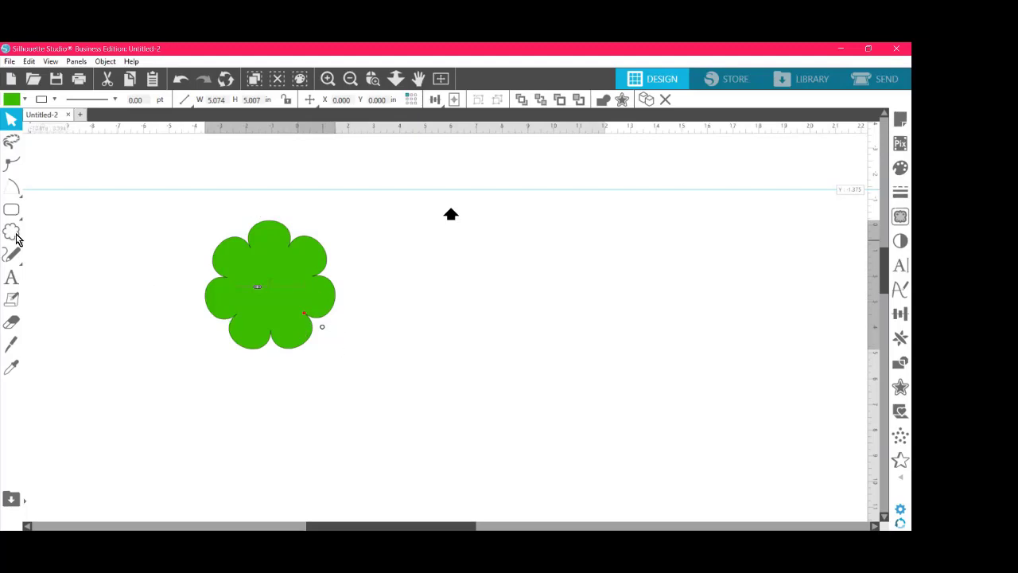
Step: Increase the flower's petal count to about 20, and deepen the gaps between the petals toward the center
{"action": "left_click", "coordinate": [14, 236]}
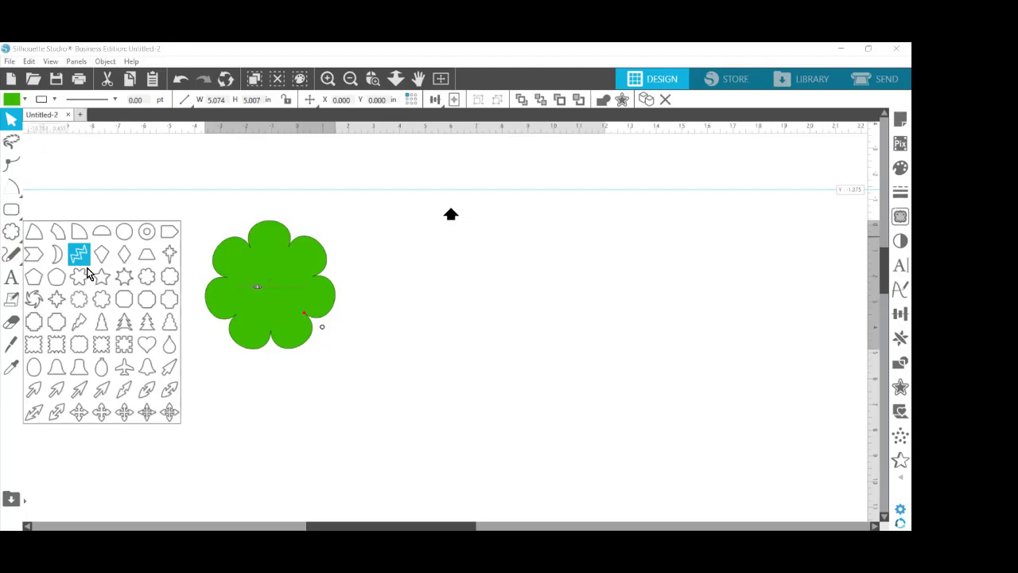
{"action": "left_click", "coordinate": [324, 318]}
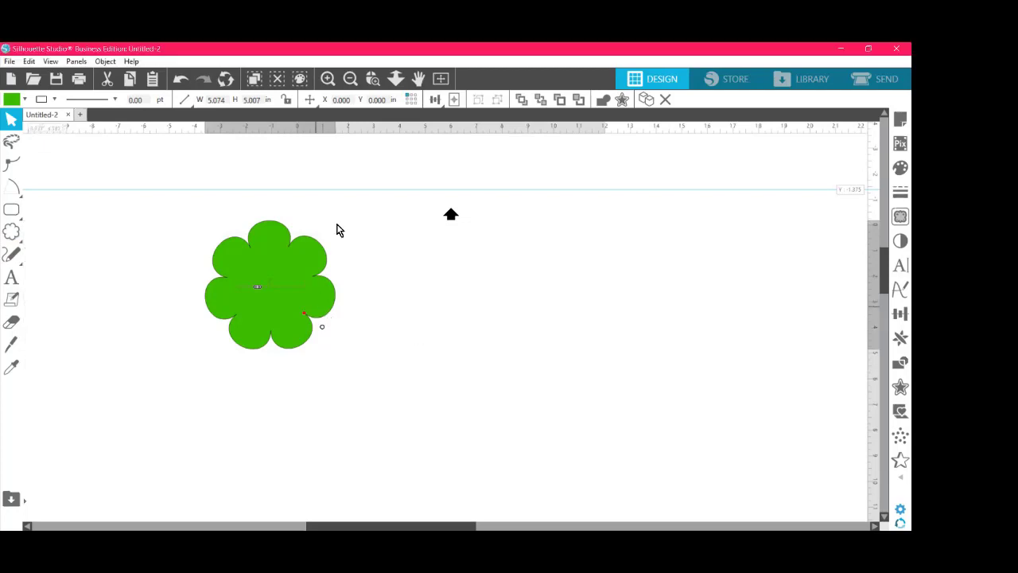
{"action": "left_click", "coordinate": [372, 78]}
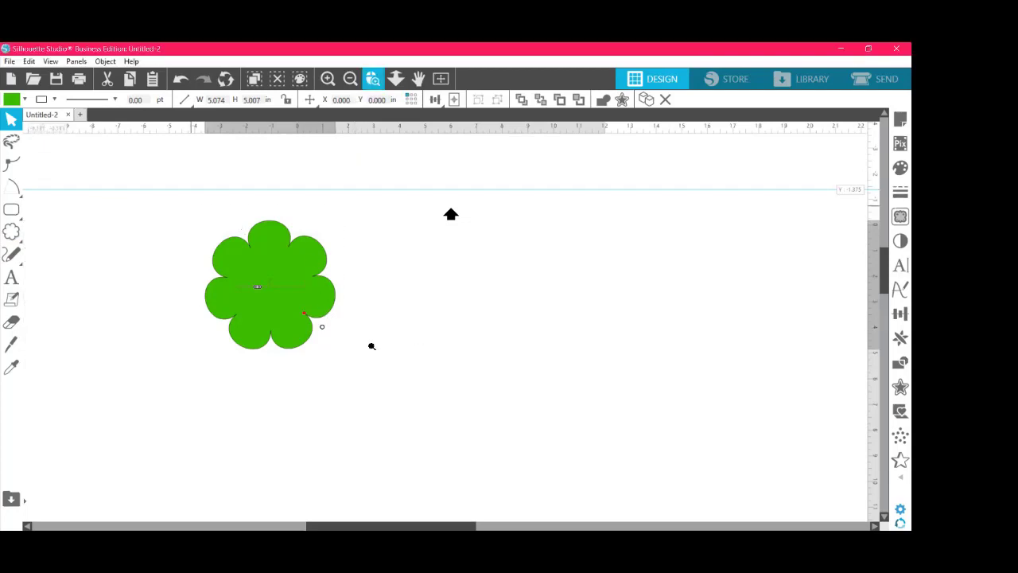
{"action": "left_click_drag", "start_coordinate": [372, 346], "coordinate": [412, 388]}
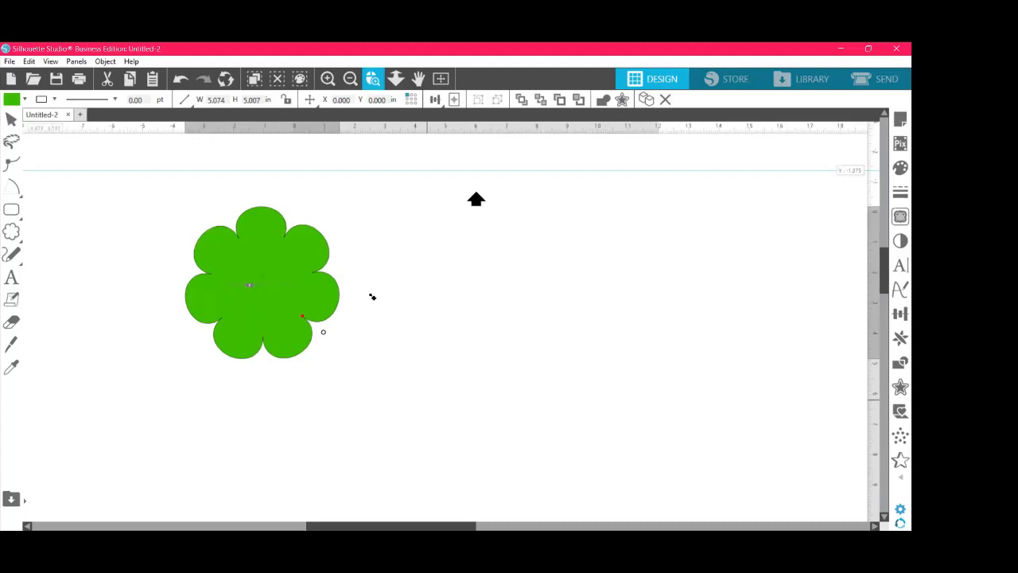
{"action": "left_click", "coordinate": [372, 297]}
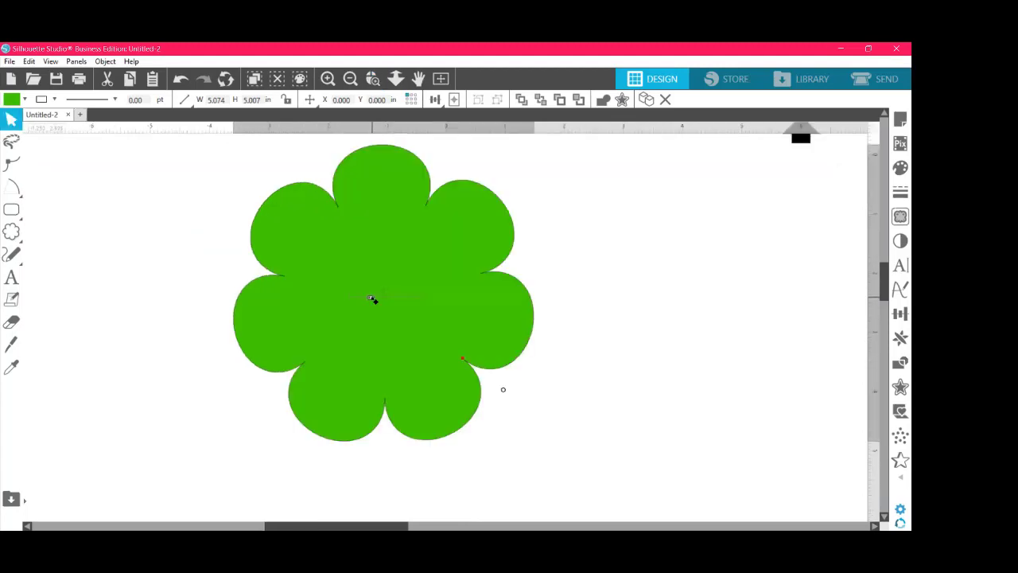
{"action": "mouse_move", "coordinate": [375, 299]}
{"action": "left_mouse_down"}
{"action": "mouse_move", "coordinate": [416, 304]}
{"action": "mouse_move", "coordinate": [359, 303]}
{"action": "mouse_move", "coordinate": [401, 303]}
{"action": "mouse_move", "coordinate": [362, 298]}
{"action": "mouse_move", "coordinate": [389, 298]}
{"action": "left_mouse_up"}
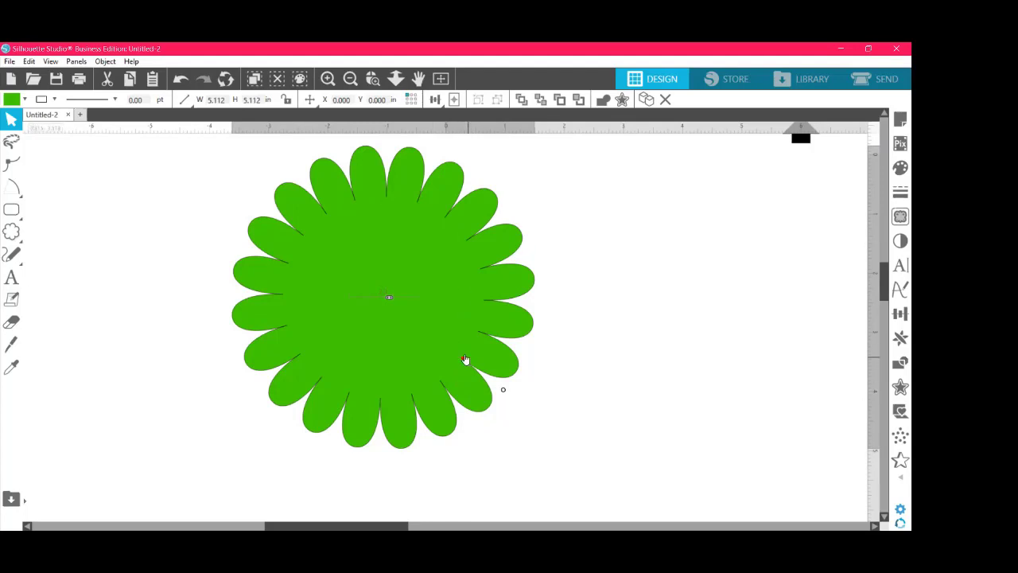
{"action": "left_click", "coordinate": [466, 360]}
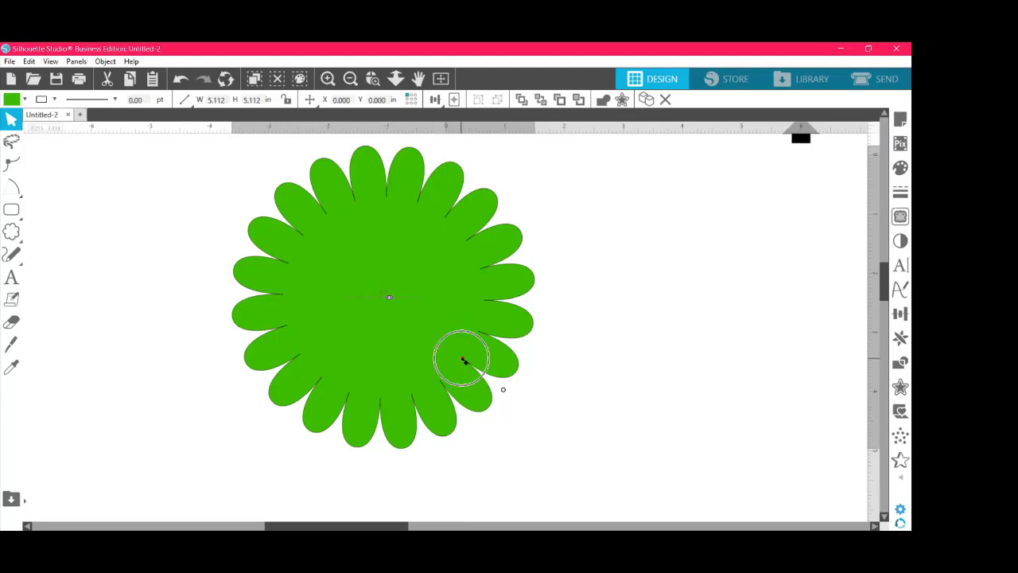
{"action": "left_click_drag", "start_coordinate": [465, 360], "coordinate": [433, 326]}
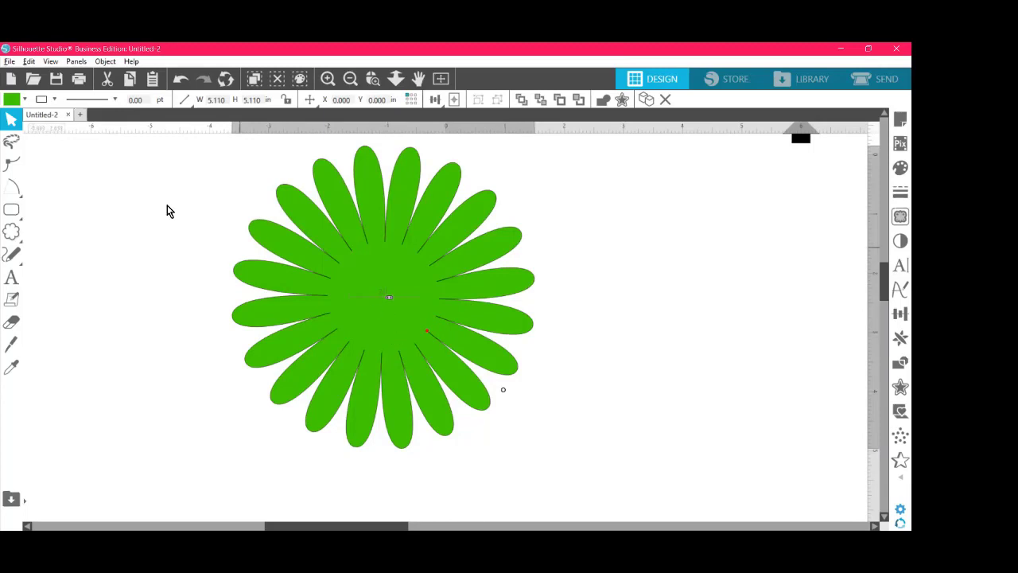
Step: Make copies of the many-petaled flower, and move them aside to the left of the original
{"action": "left_click", "coordinate": [656, 329]}
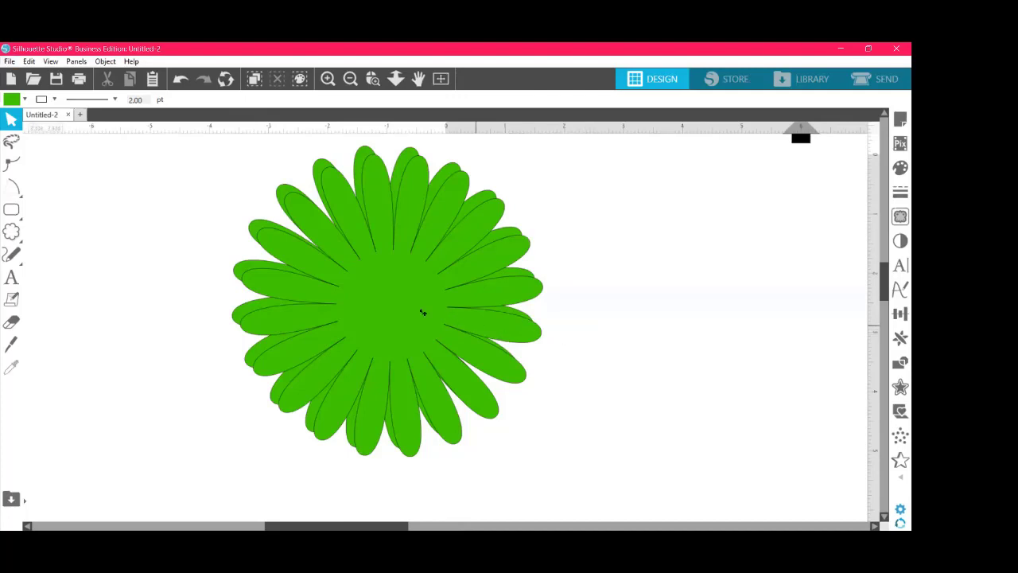
{"action": "left_click_drag", "start_coordinate": [423, 312], "coordinate": [35, 287]}
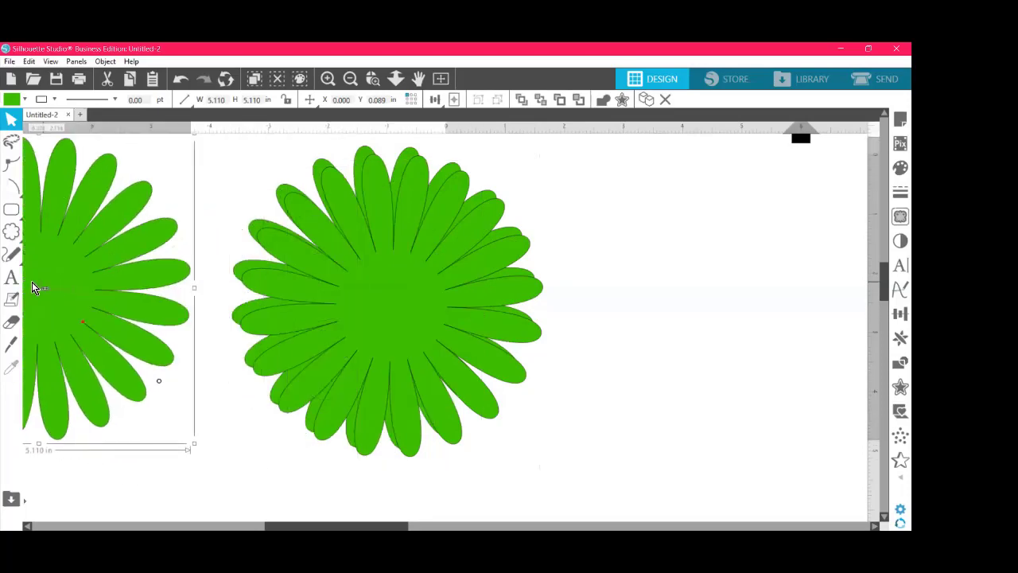
{"action": "left_click_drag", "start_coordinate": [380, 319], "coordinate": [19, 290]}
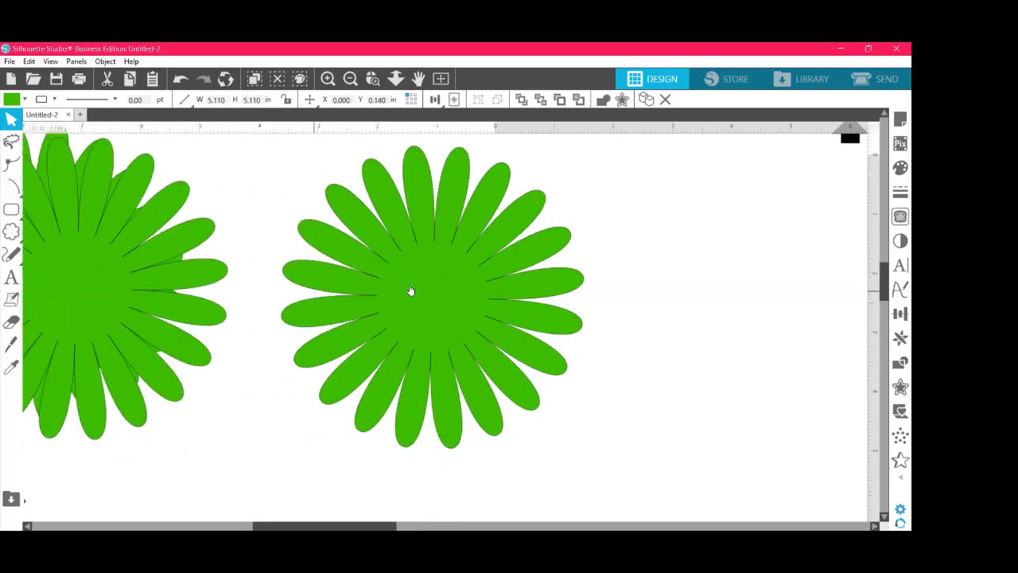
Step: Place a copy of the flower, scaled down to about 4.06 in, centered on top of the original
{"action": "key", "text": "Escape"}
{"action": "left_click", "coordinate": [438, 291]}
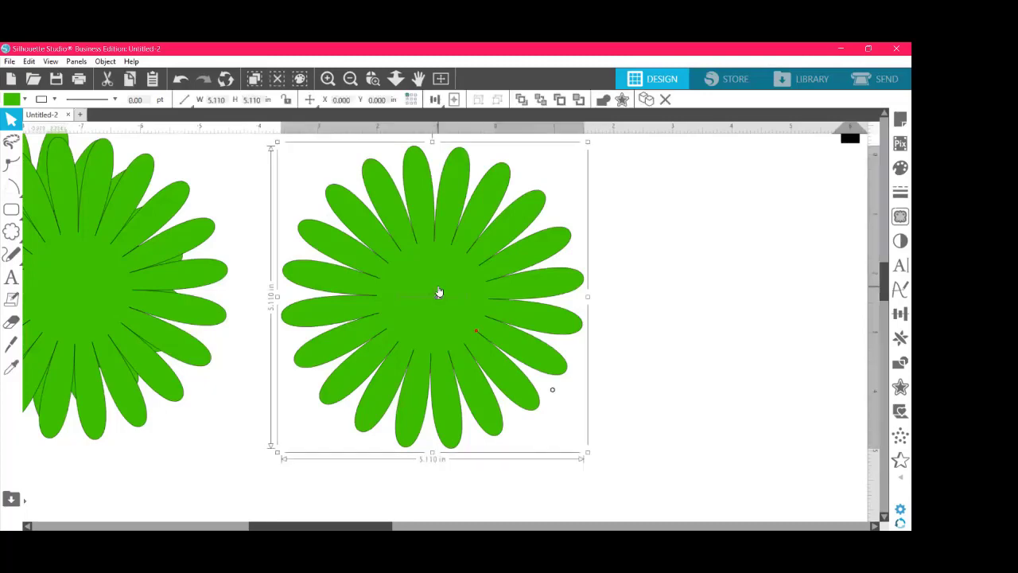
{"action": "key", "text": "ctrl+v"}
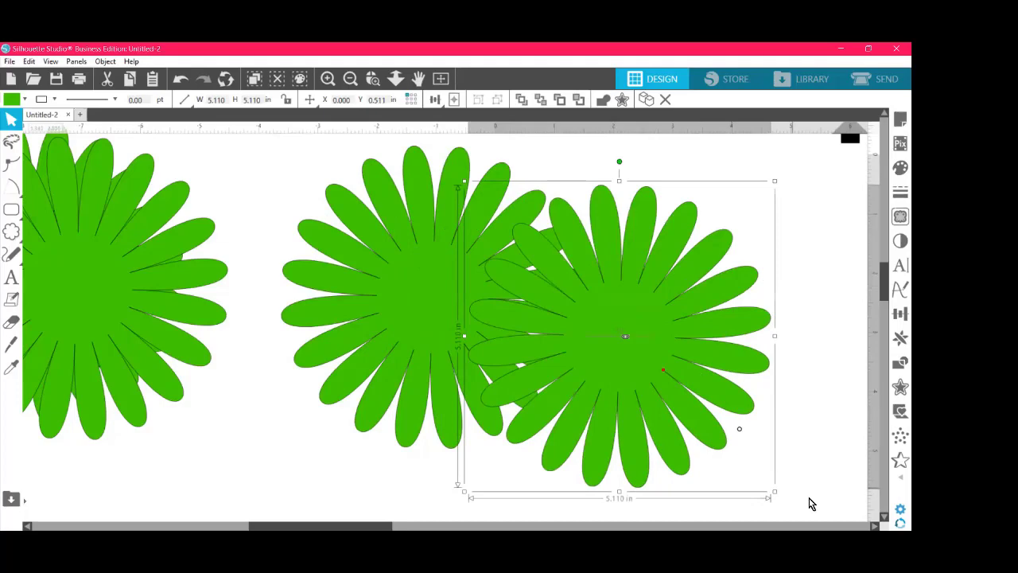
{"action": "left_click_drag", "start_coordinate": [775, 493], "coordinate": [710, 432]}
{"action": "left_click_drag", "start_coordinate": [597, 303], "coordinate": [425, 279]}
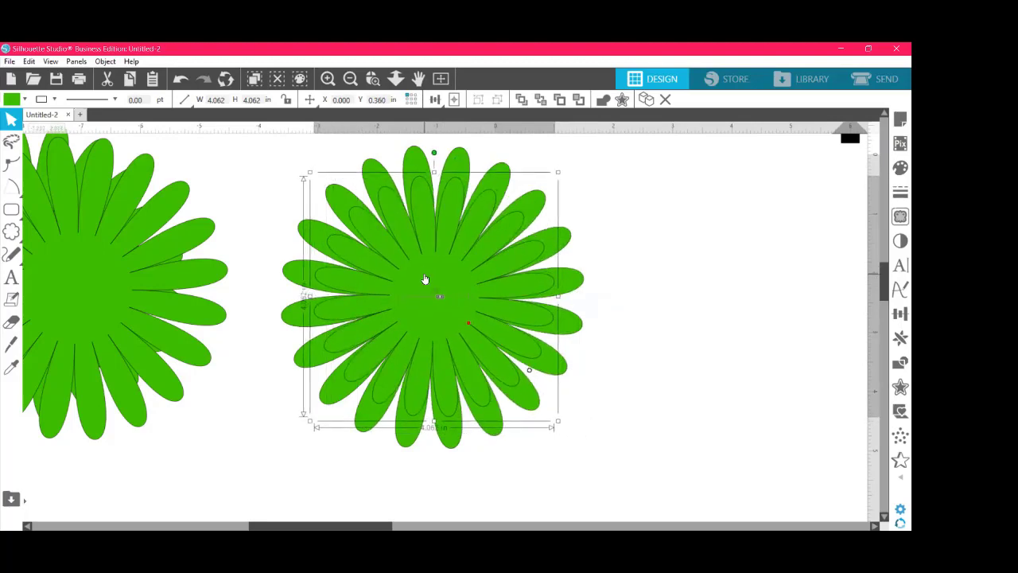
Step: Place another copy of the flower, scaled down to about 2.66 in, centered on top of the two stacked flowers
{"action": "left_click_drag", "start_coordinate": [467, 287], "coordinate": [711, 299]}
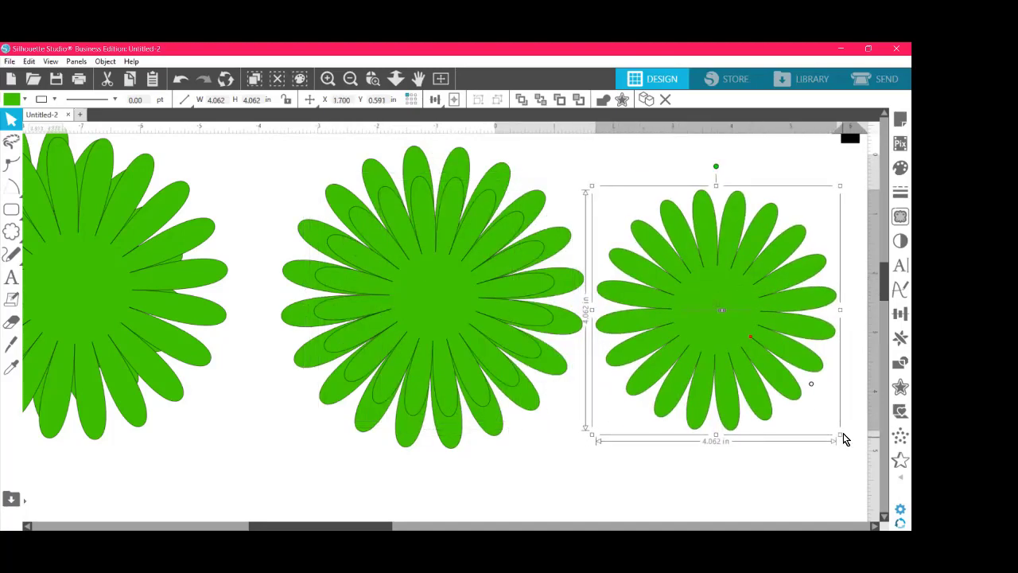
{"action": "left_click_drag", "start_coordinate": [839, 434], "coordinate": [756, 351]}
{"action": "left_click_drag", "start_coordinate": [671, 259], "coordinate": [430, 276]}
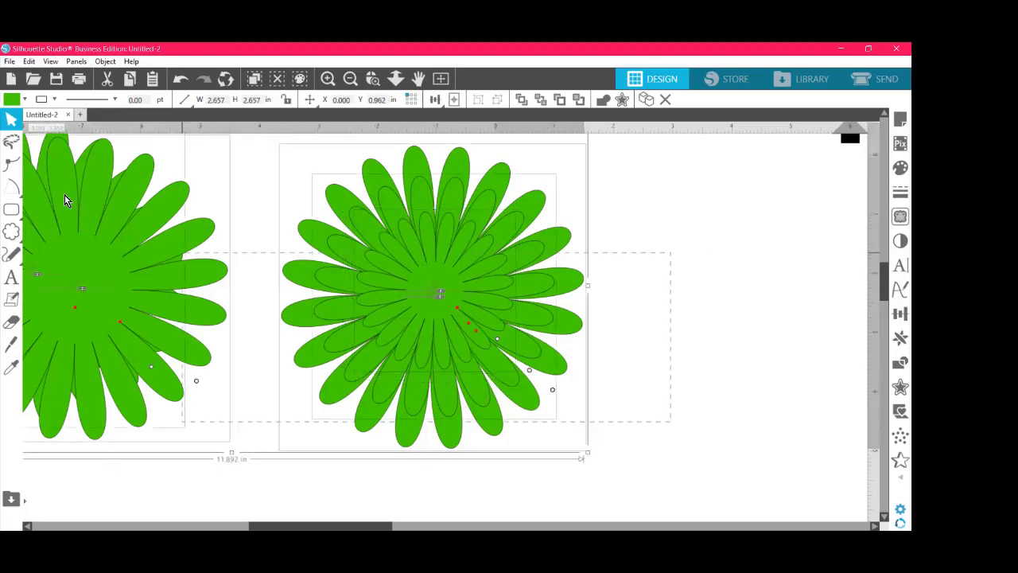
Step: Delete all the flowers from the design area
{"action": "key", "text": "ctrl+a"}
{"action": "key", "text": "Delete"}
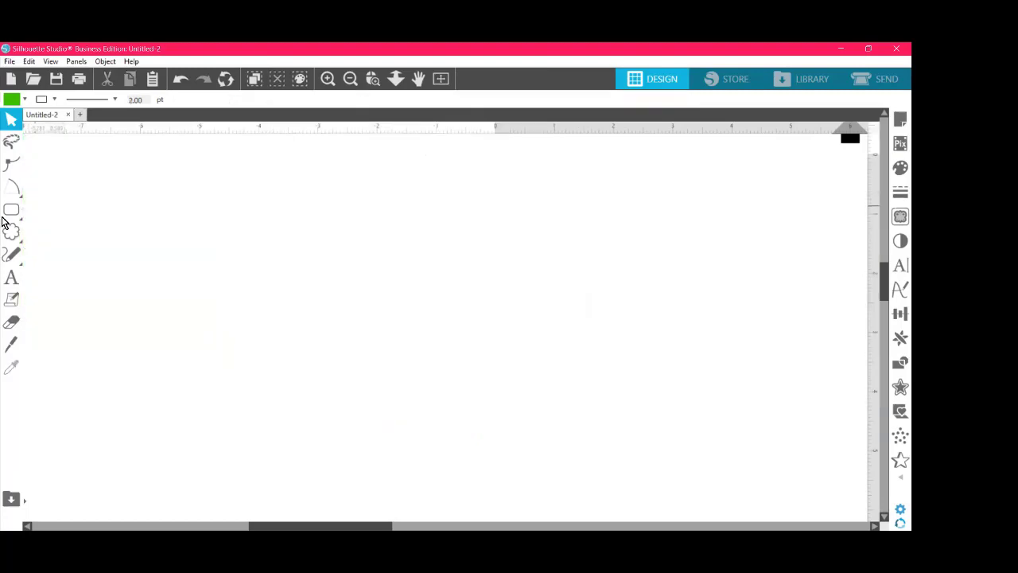
Step: Draw a star flexishape about 3.28 in wide and increase its number of points to 12
{"action": "left_click", "coordinate": [11, 231]}
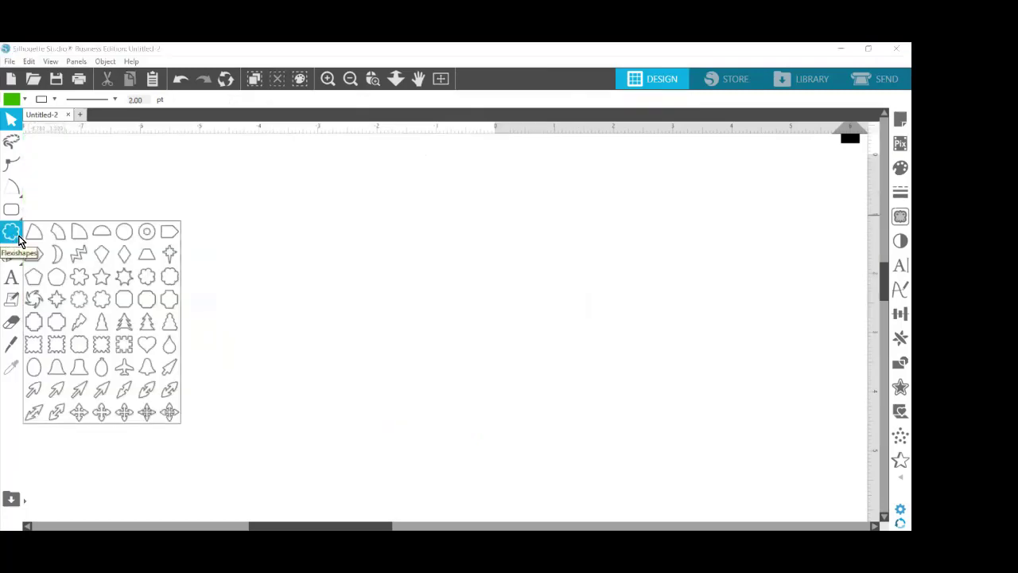
{"action": "left_click", "coordinate": [105, 280]}
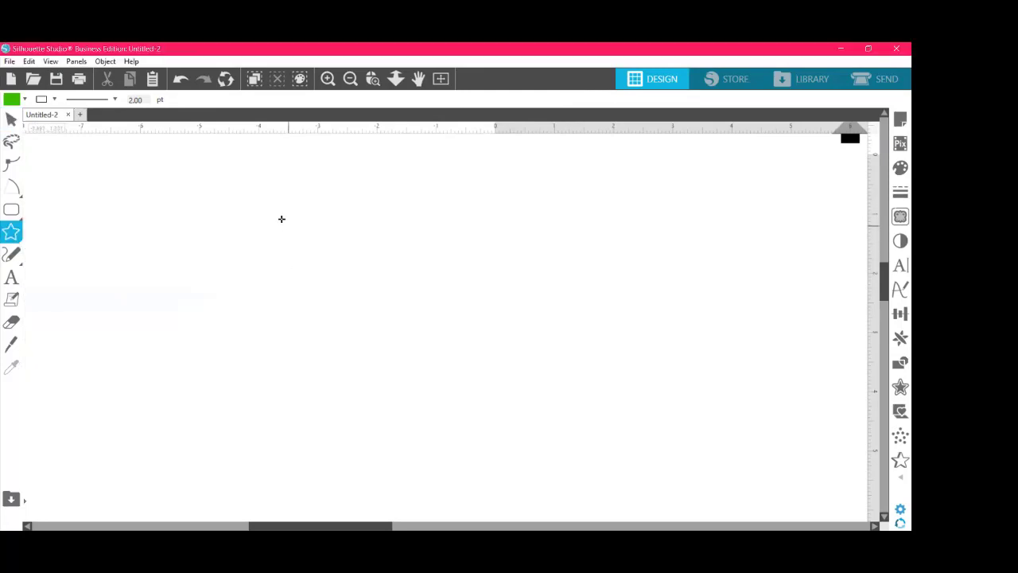
{"action": "left_click_drag", "start_coordinate": [278, 216], "coordinate": [336, 295]}
{"action": "mouse_move", "coordinate": [290, 196]}
{"action": "left_mouse_down"}
{"action": "mouse_move", "coordinate": [341, 278]}
{"action": "mouse_move", "coordinate": [348, 263]}
{"action": "left_mouse_up"}
{"action": "left_click", "coordinate": [11, 231]}
{"action": "left_click", "coordinate": [169, 276]}
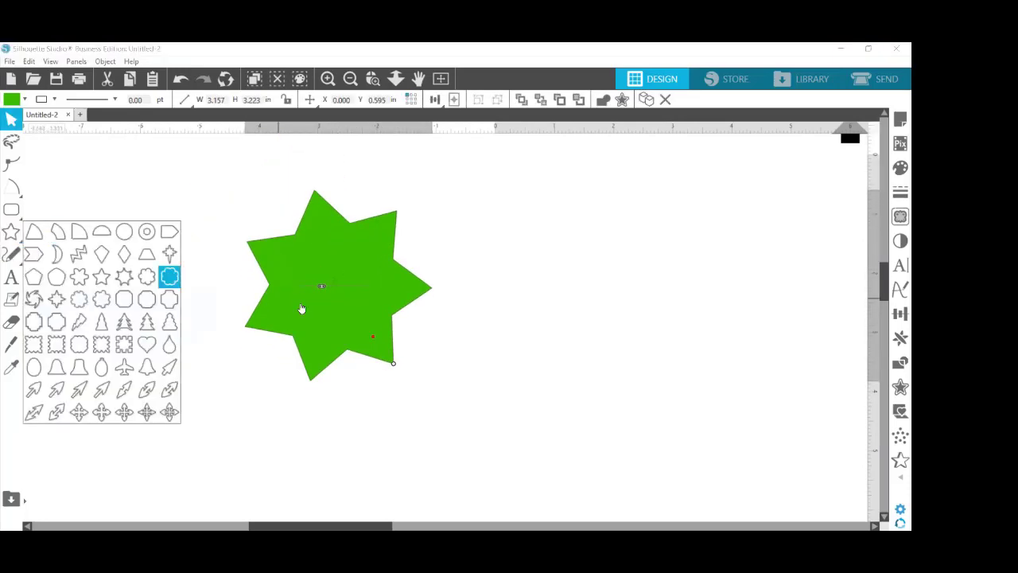
{"action": "mouse_move", "coordinate": [332, 290]}
{"action": "left_mouse_down"}
{"action": "mouse_move", "coordinate": [366, 291]}
{"action": "mouse_move", "coordinate": [310, 290]}
{"action": "mouse_move", "coordinate": [340, 284]}
{"action": "mouse_move", "coordinate": [350, 294]}
{"action": "left_mouse_up"}
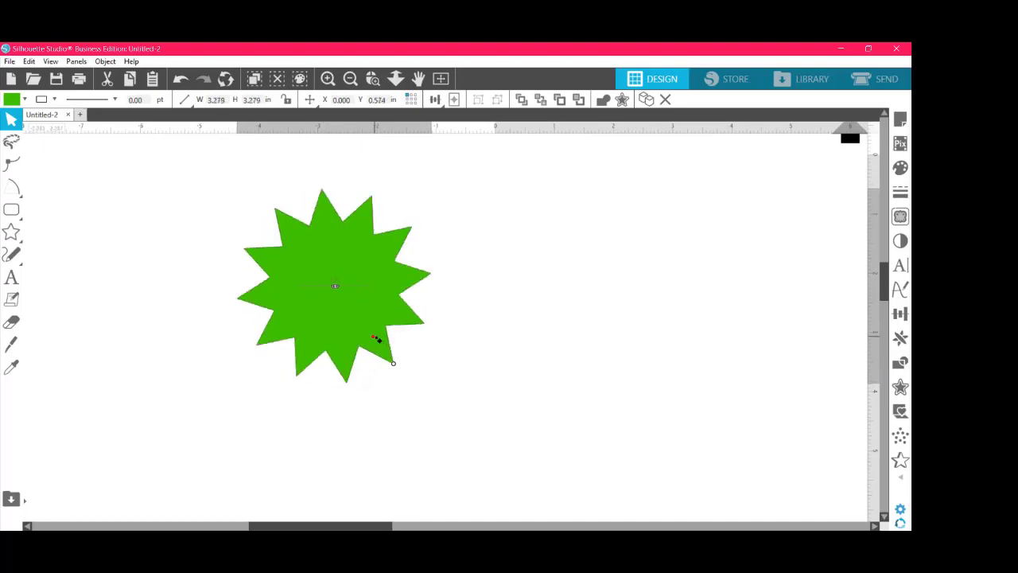
Step: Reshape the 12-pointed star by moving its inner corners out until the outline is a nearly circular polygon
{"action": "key", "text": "i"}
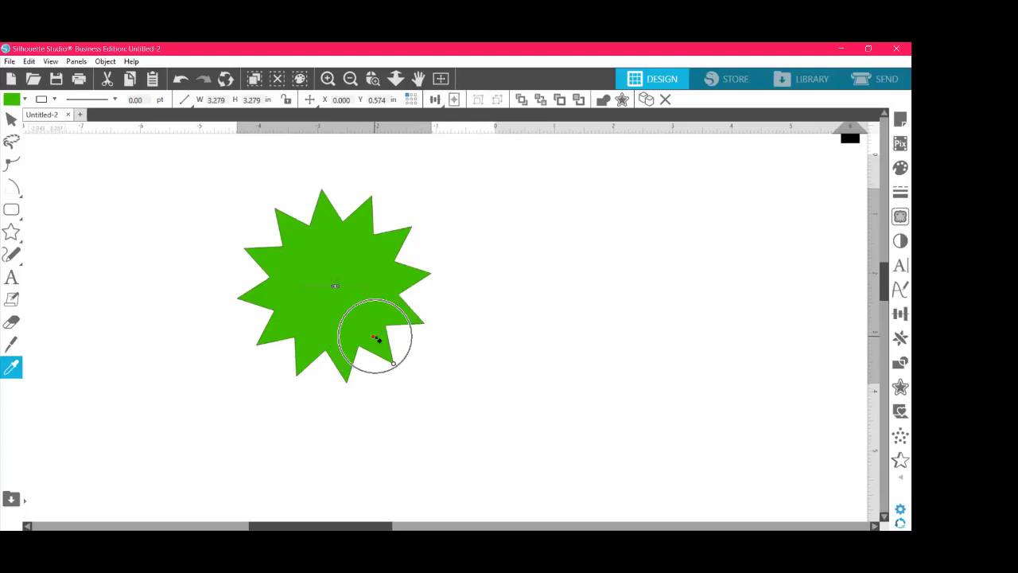
{"action": "key", "text": "v"}
{"action": "left_click_drag", "start_coordinate": [374, 337], "coordinate": [394, 388]}
{"action": "left_click_drag", "start_coordinate": [372, 353], "coordinate": [362, 322]}
{"action": "key", "text": "ctrl+z"}
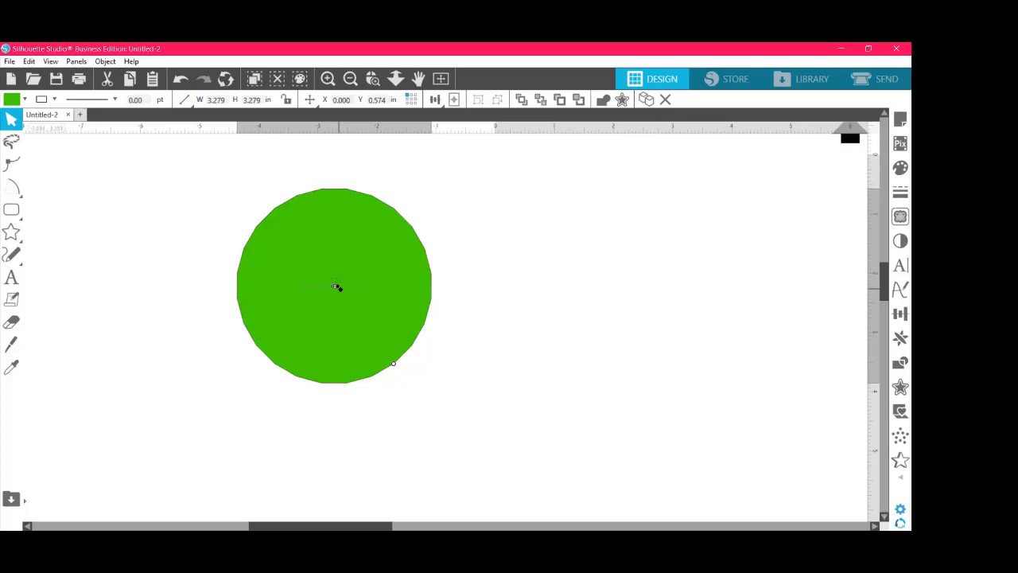
Step: Reshape the nearly circular polygon into an eight-pointed star, rotated and enlarged to about 4.47 in
{"action": "mouse_move", "coordinate": [337, 286]}
{"action": "left_mouse_down"}
{"action": "mouse_move", "coordinate": [352, 291]}
{"action": "mouse_move", "coordinate": [325, 289]}
{"action": "left_mouse_up"}
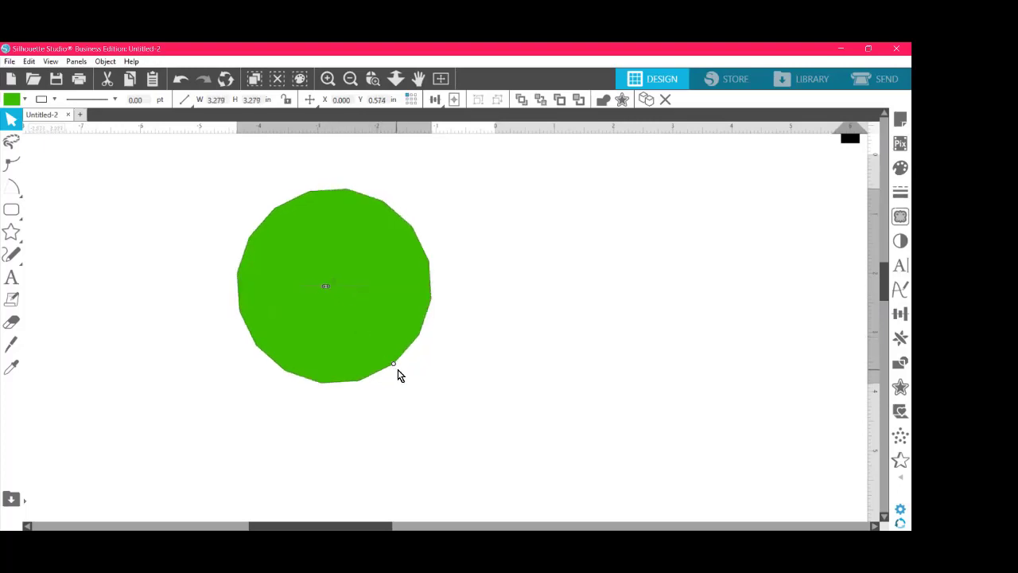
{"action": "left_click_drag", "start_coordinate": [394, 364], "coordinate": [361, 322]}
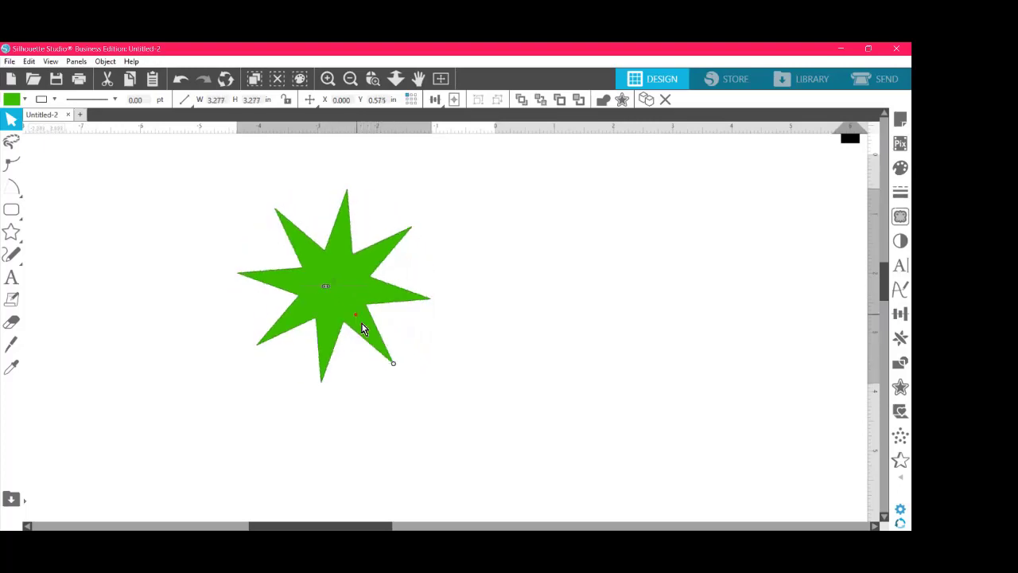
{"action": "key", "text": "ctrl"}
{"action": "key", "text": "ctrl"}
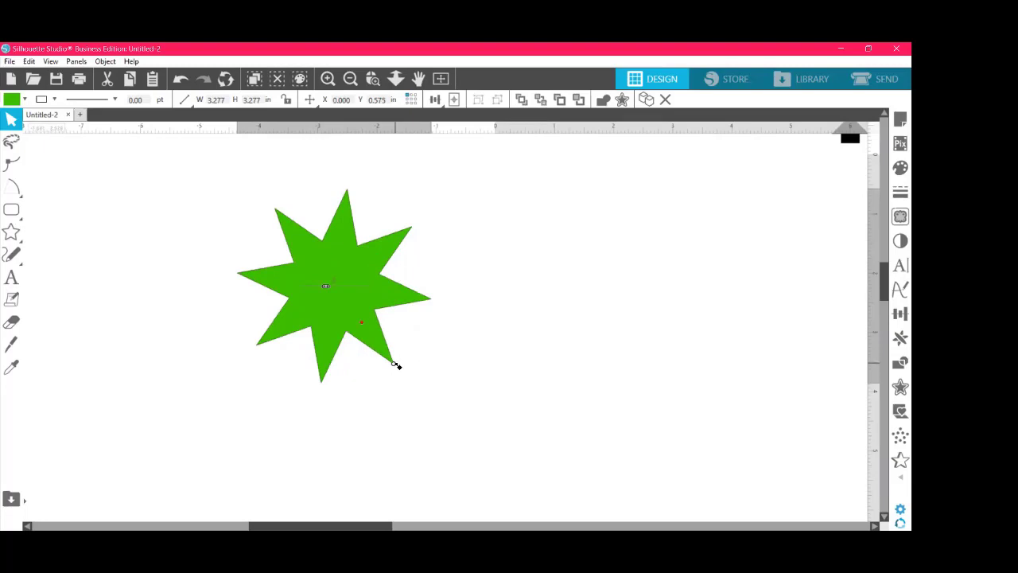
{"action": "left_click_drag", "start_coordinate": [392, 362], "coordinate": [399, 306]}
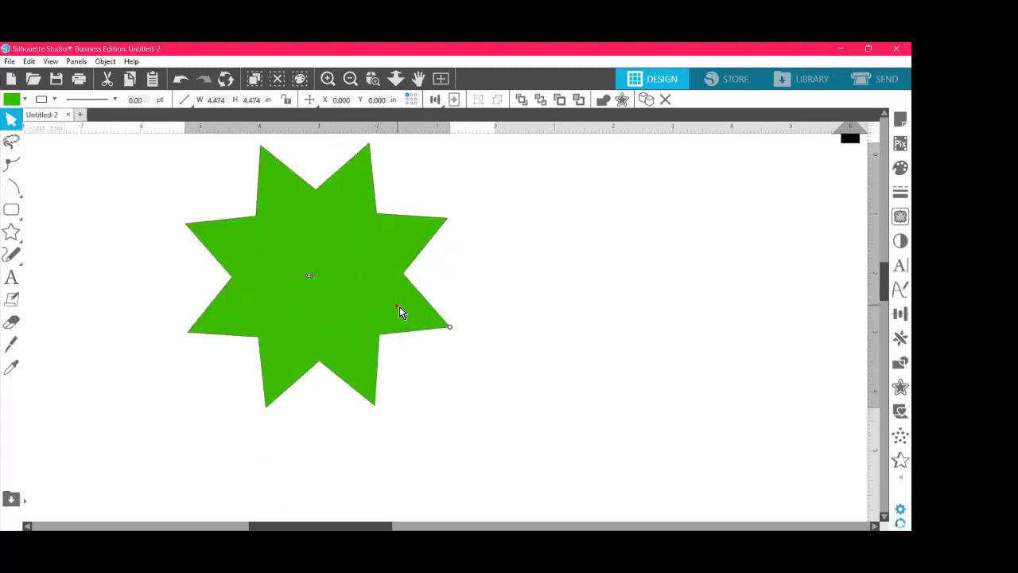
Step: Draw a small pine tree flexishape, about 1.0 in wide and 1.63 in high, to the right of the star
{"action": "mouse_move", "coordinate": [11, 230]}
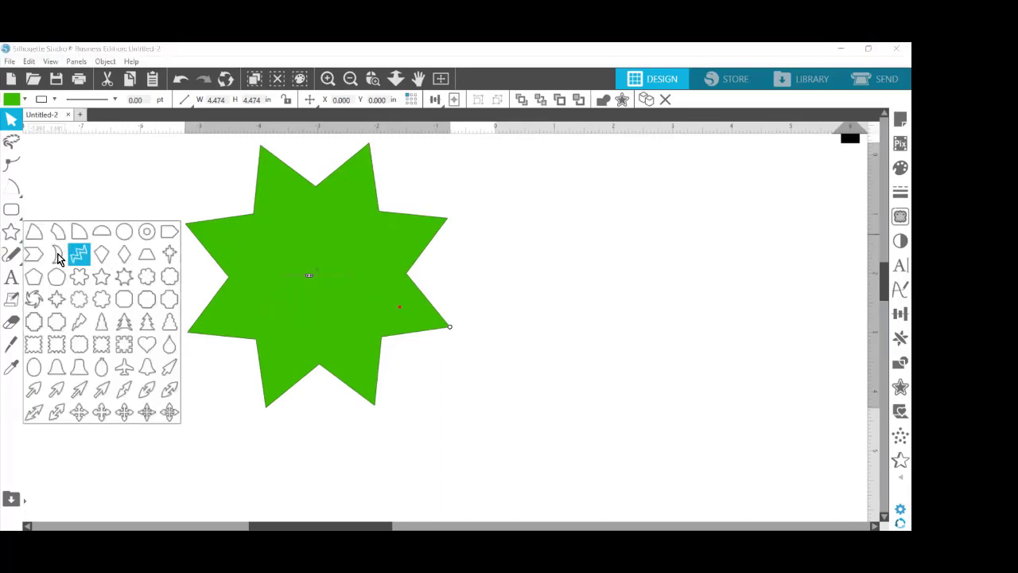
{"action": "left_click", "coordinate": [130, 329]}
{"action": "left_click_drag", "start_coordinate": [556, 248], "coordinate": [726, 248]}
{"action": "mouse_move", "coordinate": [623, 193]}
{"action": "left_mouse_down"}
{"action": "mouse_move", "coordinate": [542, 156]}
{"action": "mouse_move", "coordinate": [556, 166]}
{"action": "mouse_move", "coordinate": [580, 310]}
{"action": "left_mouse_up"}
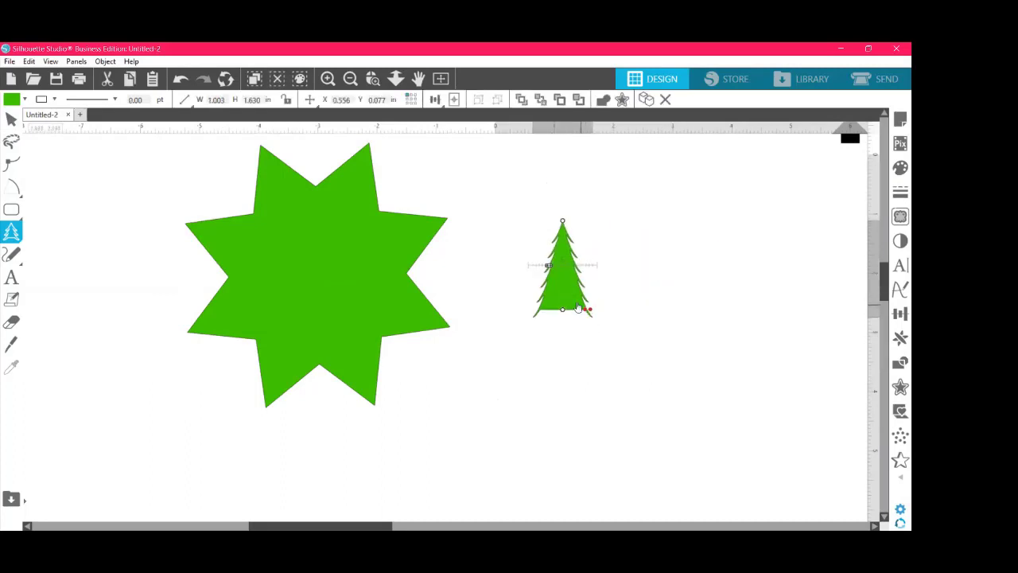
{"action": "key", "text": "Escape"}
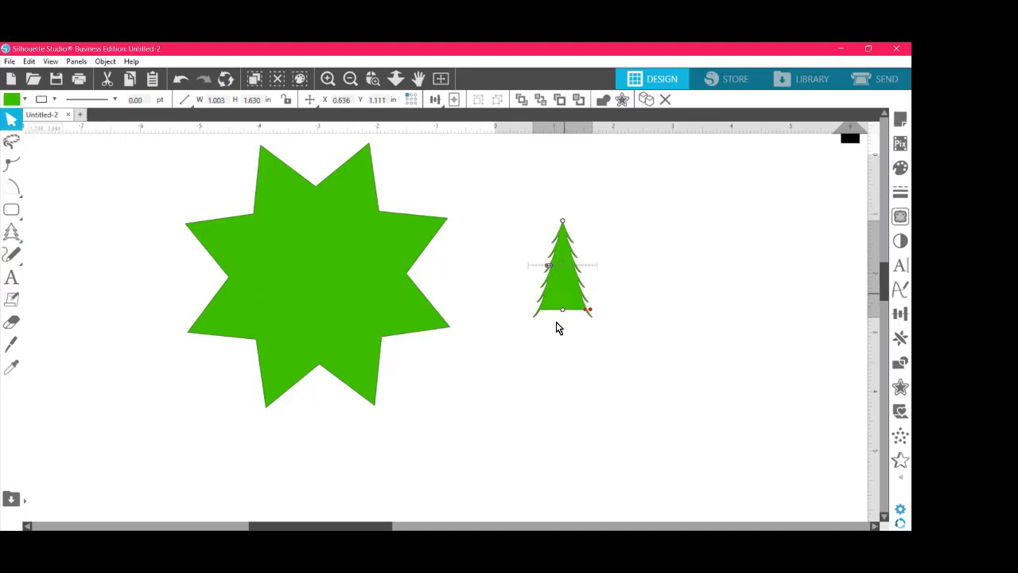
Step: Enlarge the pine tree, increase its branch tiers to 14, and extend the branches to about 5.41 in overall width
{"action": "left_click_drag", "start_coordinate": [563, 313], "coordinate": [580, 459]}
{"action": "mouse_move", "coordinate": [553, 338]}
{"action": "left_mouse_down"}
{"action": "mouse_move", "coordinate": [568, 338]}
{"action": "mouse_move", "coordinate": [550, 336]}
{"action": "left_mouse_up"}
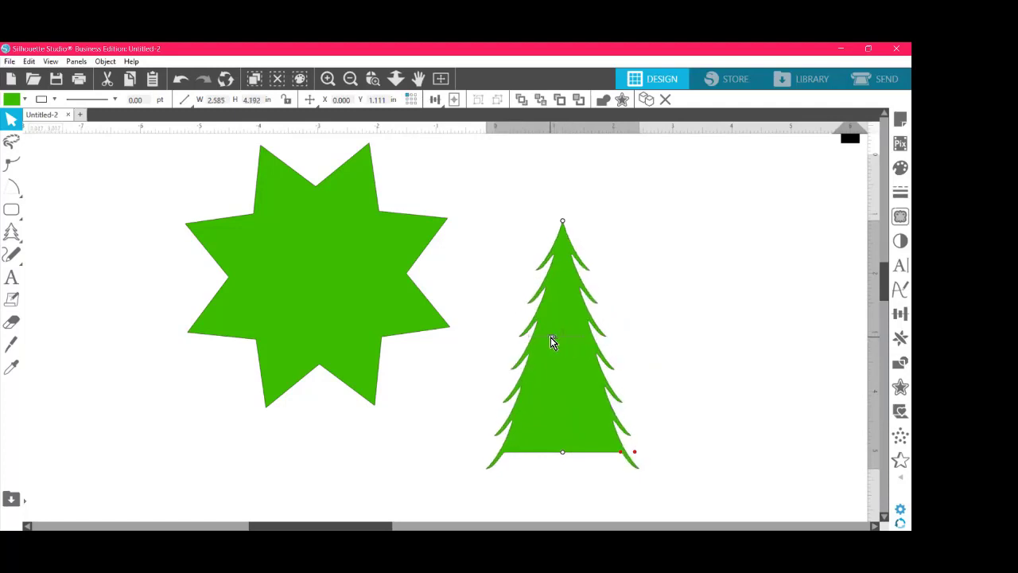
{"action": "left_click_drag", "start_coordinate": [550, 336], "coordinate": [573, 336]}
{"action": "left_click_drag", "start_coordinate": [634, 452], "coordinate": [718, 442]}
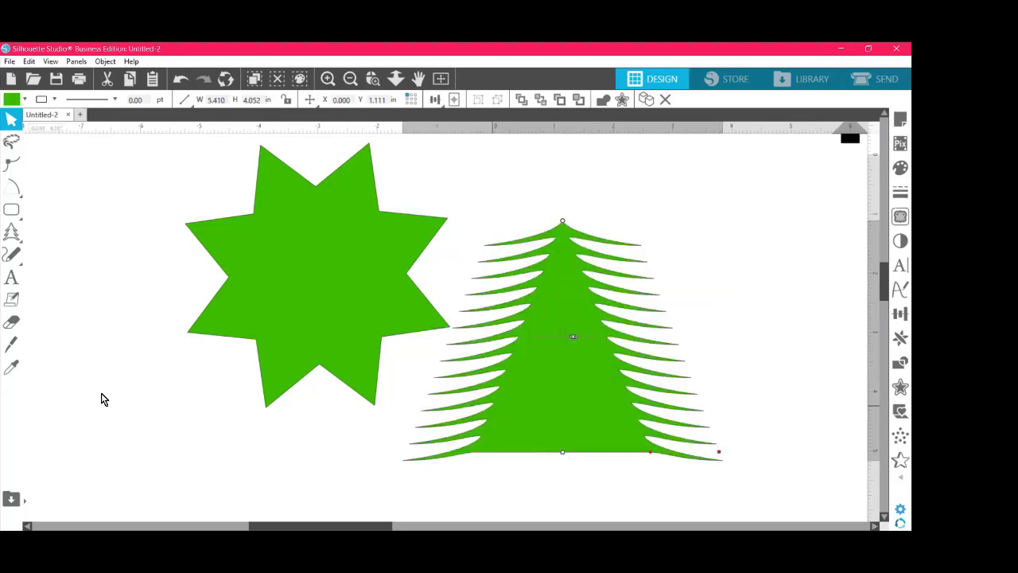
Step: Draw a small petaled flexishape about 1.24 in wide left of the star, with its inner corners pulled to the center
{"action": "left_click", "coordinate": [10, 231]}
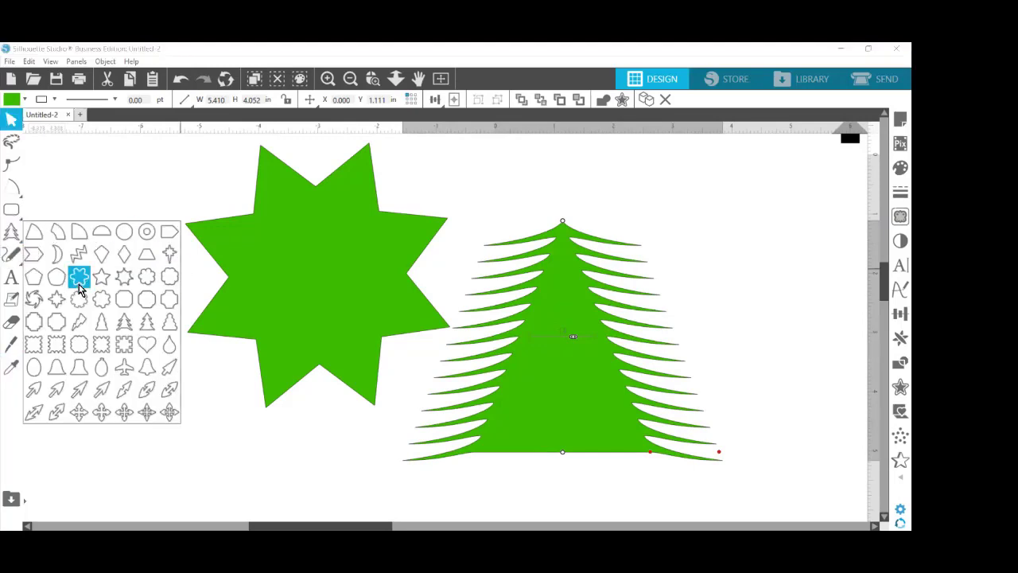
{"action": "left_click", "coordinate": [147, 299]}
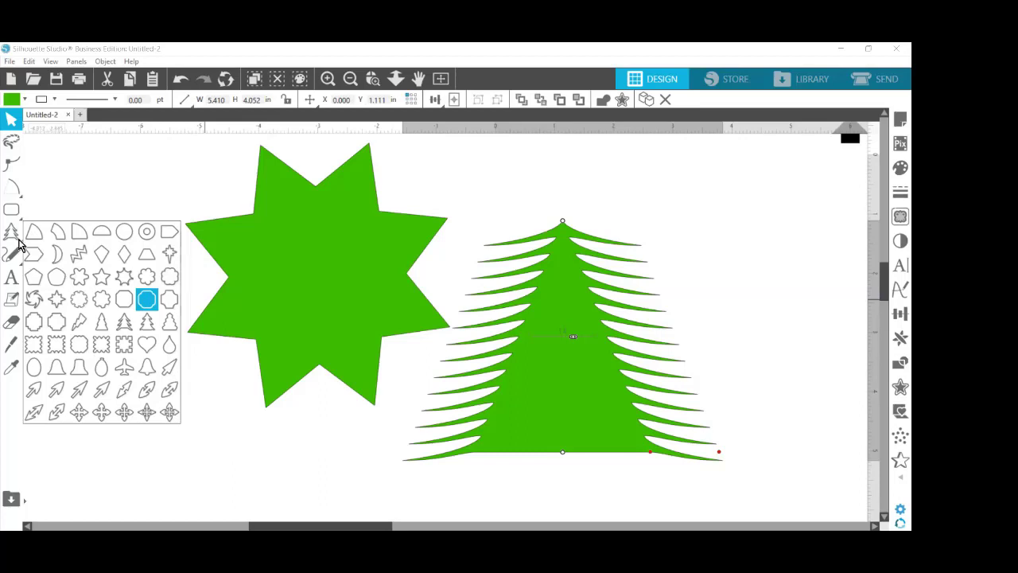
{"action": "left_click", "coordinate": [101, 323]}
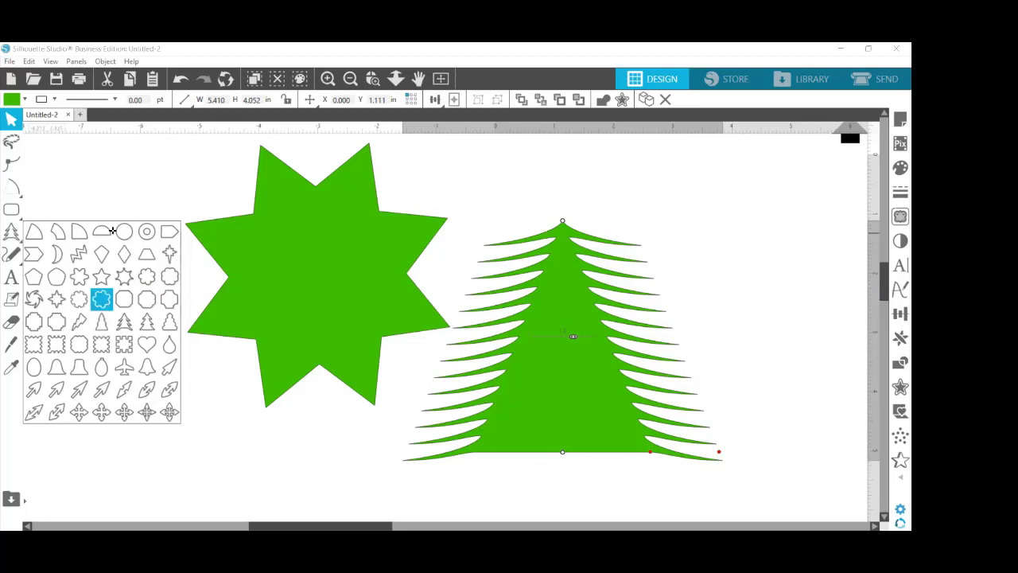
{"action": "mouse_move", "coordinate": [112, 231]}
{"action": "left_mouse_down"}
{"action": "mouse_move", "coordinate": [218, 334]}
{"action": "mouse_move", "coordinate": [140, 257]}
{"action": "mouse_move", "coordinate": [142, 242]}
{"action": "mouse_move", "coordinate": [143, 254]}
{"action": "mouse_move", "coordinate": [123, 249]}
{"action": "mouse_move", "coordinate": [137, 246]}
{"action": "mouse_move", "coordinate": [194, 313]}
{"action": "mouse_move", "coordinate": [131, 246]}
{"action": "left_mouse_up"}
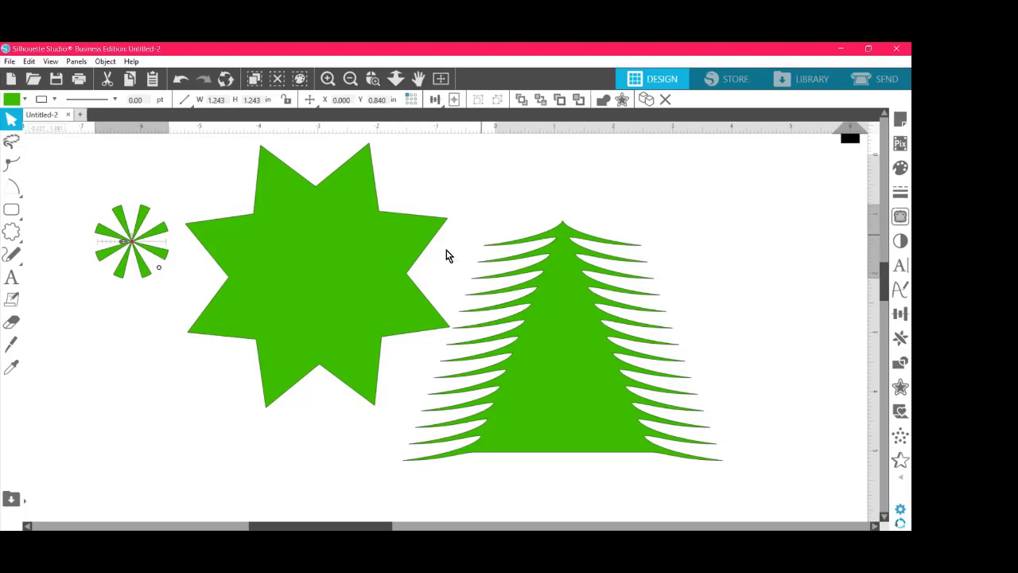
Step: Clear all shapes from the design area and look over the freehand and smooth freehand drawing tools
{"action": "left_click", "coordinate": [12, 256]}
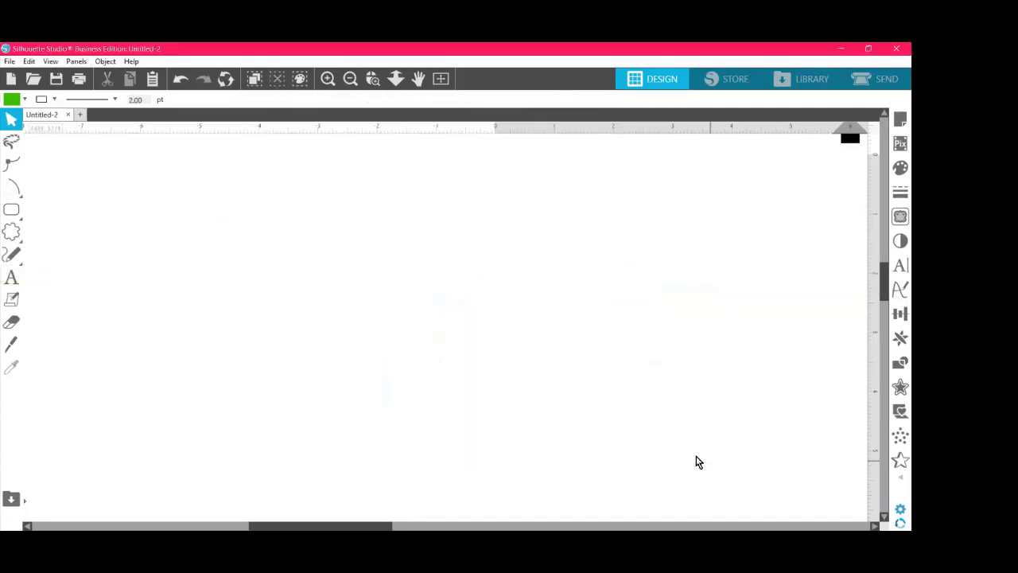
{"action": "left_click", "coordinate": [28, 257]}
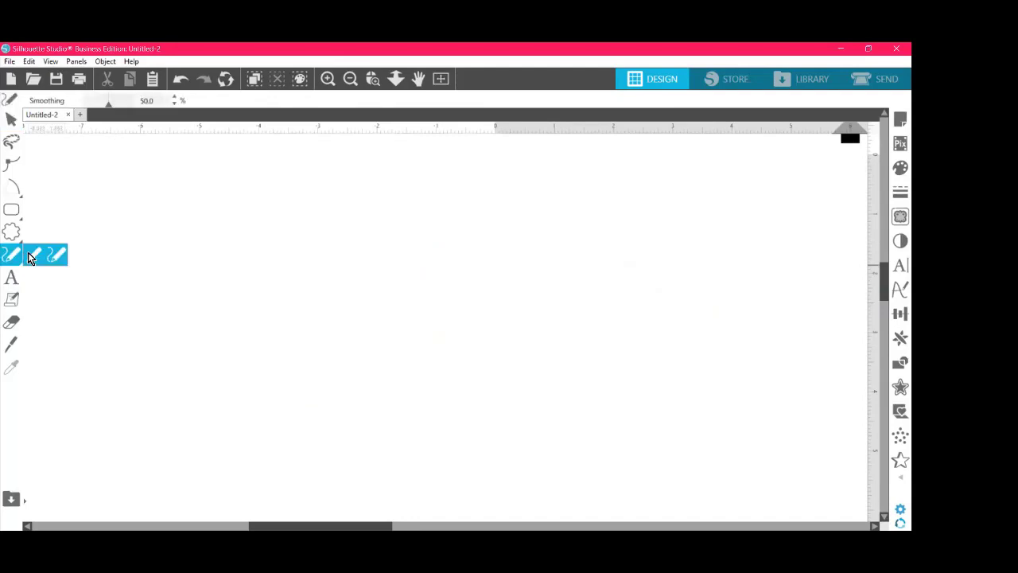
{"action": "left_click", "coordinate": [29, 257]}
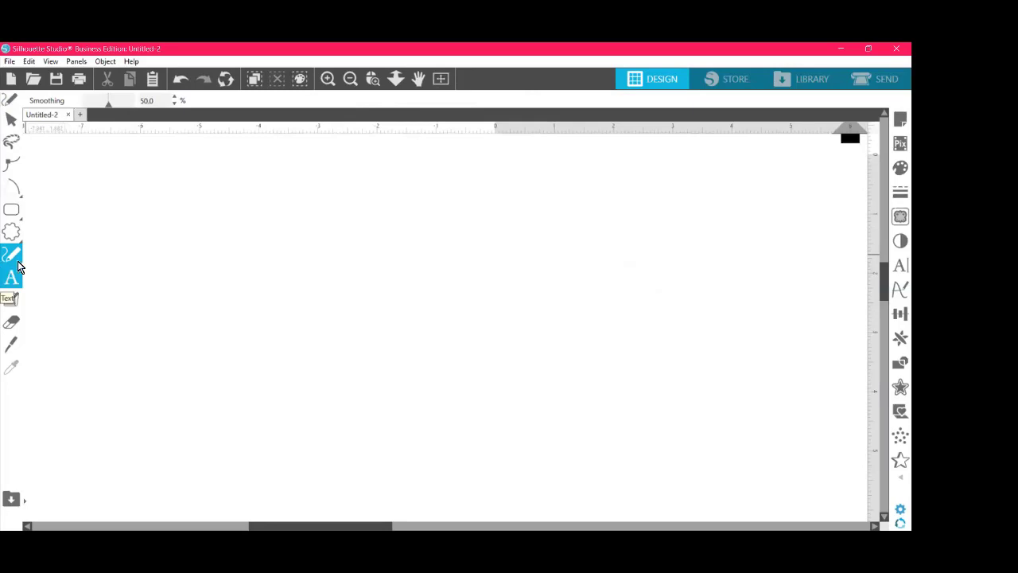
{"action": "mouse_move", "coordinate": [19, 266]}
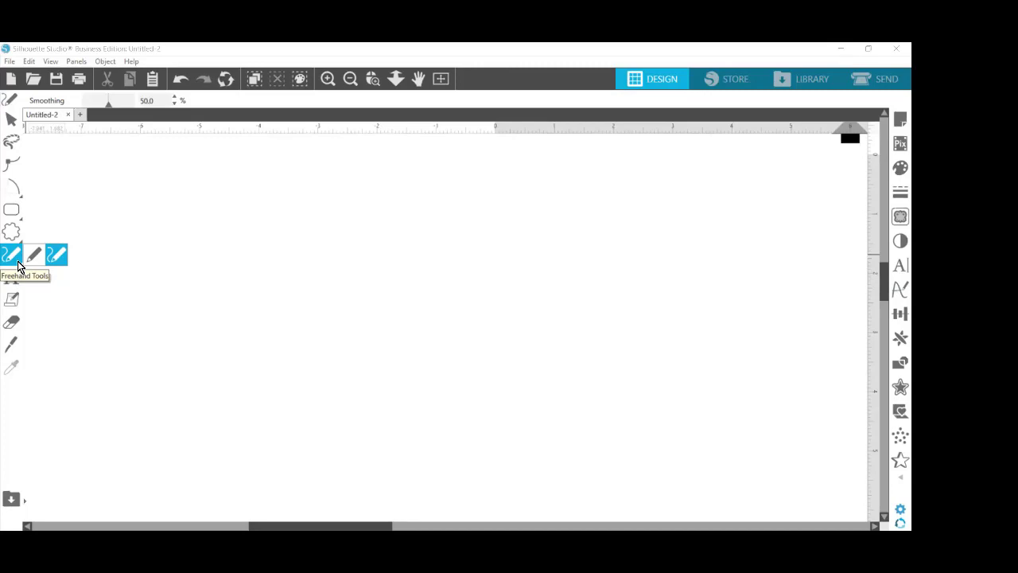
{"action": "left_click", "coordinate": [66, 355]}
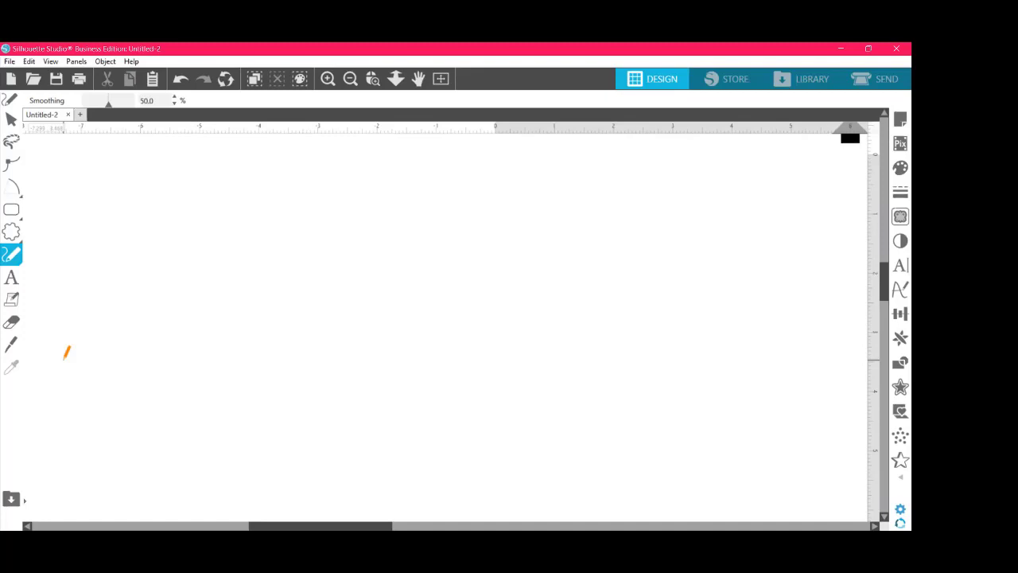
{"action": "left_click", "coordinate": [16, 261]}
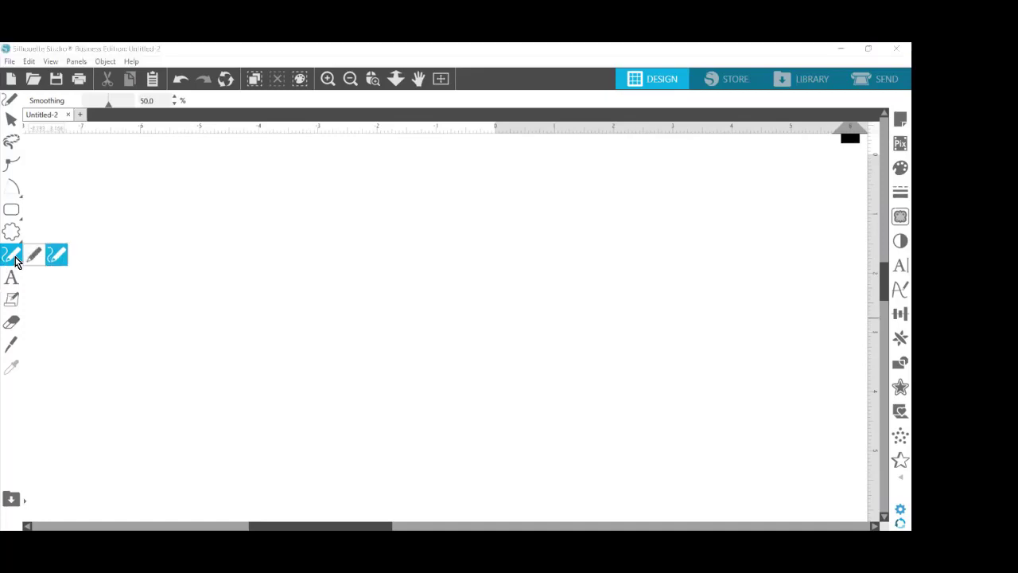
{"action": "left_click", "coordinate": [16, 261]}
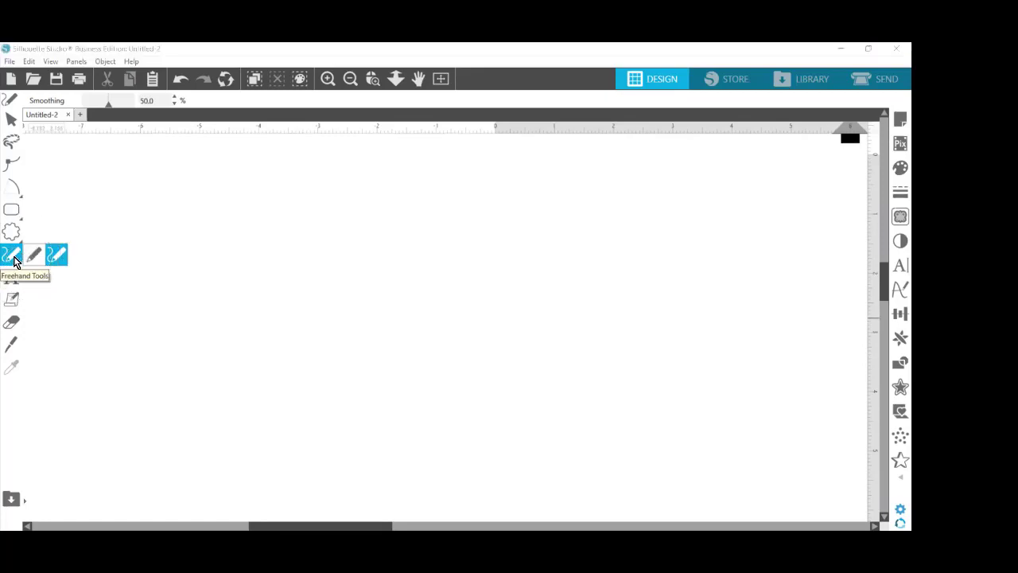
{"action": "left_click", "coordinate": [14, 262]}
{"action": "left_click", "coordinate": [15, 262]}
{"action": "left_click", "coordinate": [15, 262]}
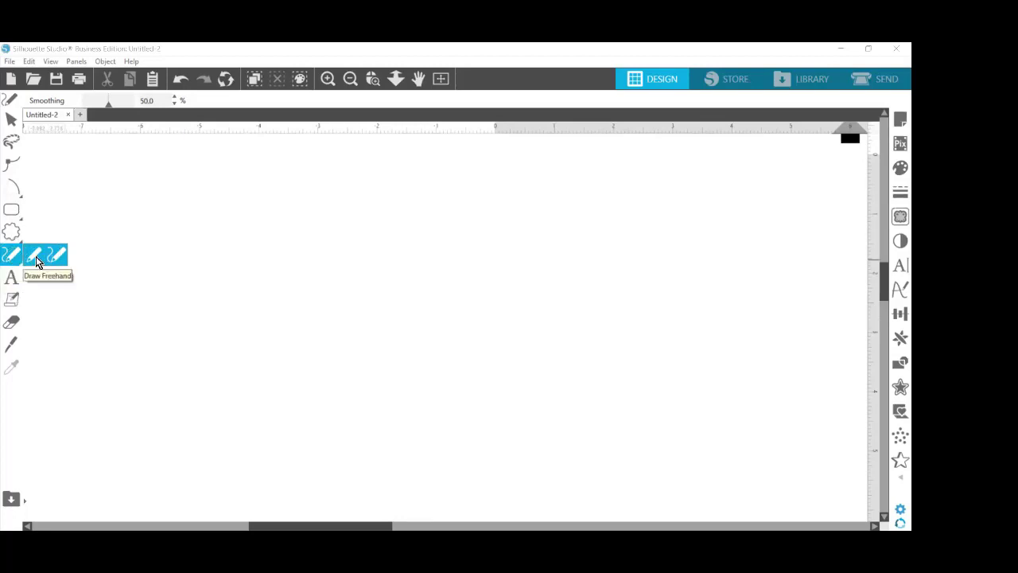
Step: Draw one long wavy line about 7.4 in wide across the design area with the Draw Freehand tool
{"action": "left_click", "coordinate": [35, 262]}
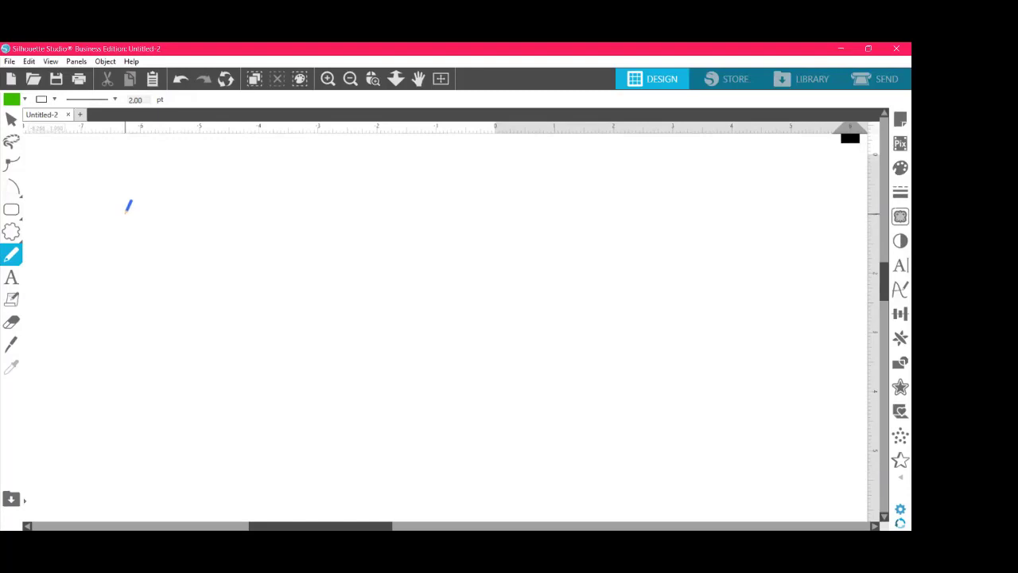
{"action": "left_click", "coordinate": [143, 97]}
{"action": "mouse_move", "coordinate": [135, 278]}
{"action": "left_mouse_down"}
{"action": "mouse_move", "coordinate": [185, 238]}
{"action": "mouse_move", "coordinate": [241, 283]}
{"action": "mouse_move", "coordinate": [386, 233]}
{"action": "mouse_move", "coordinate": [505, 244]}
{"action": "mouse_move", "coordinate": [573, 223]}
{"action": "left_mouse_up"}
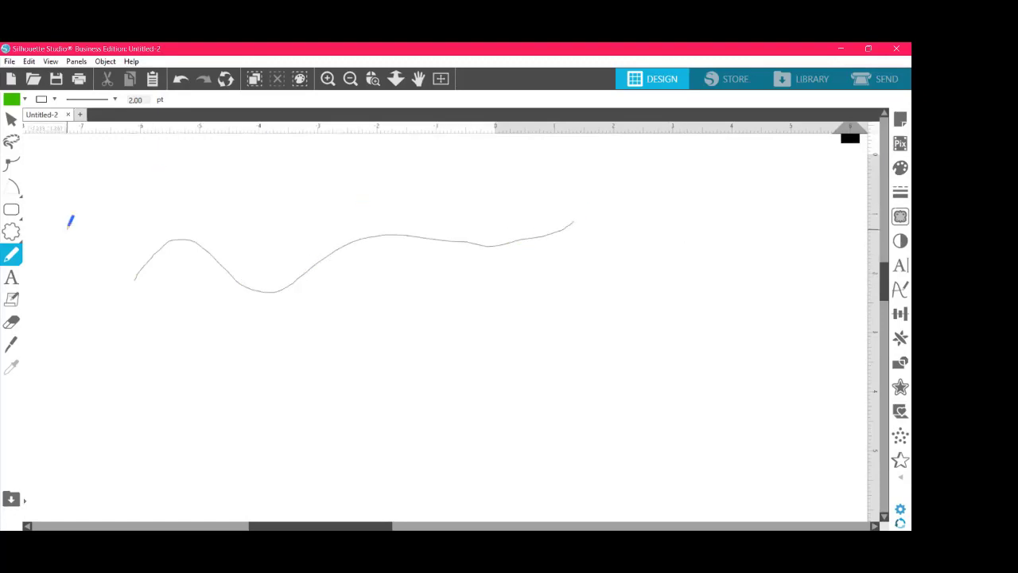
{"action": "left_click", "coordinate": [42, 100]}
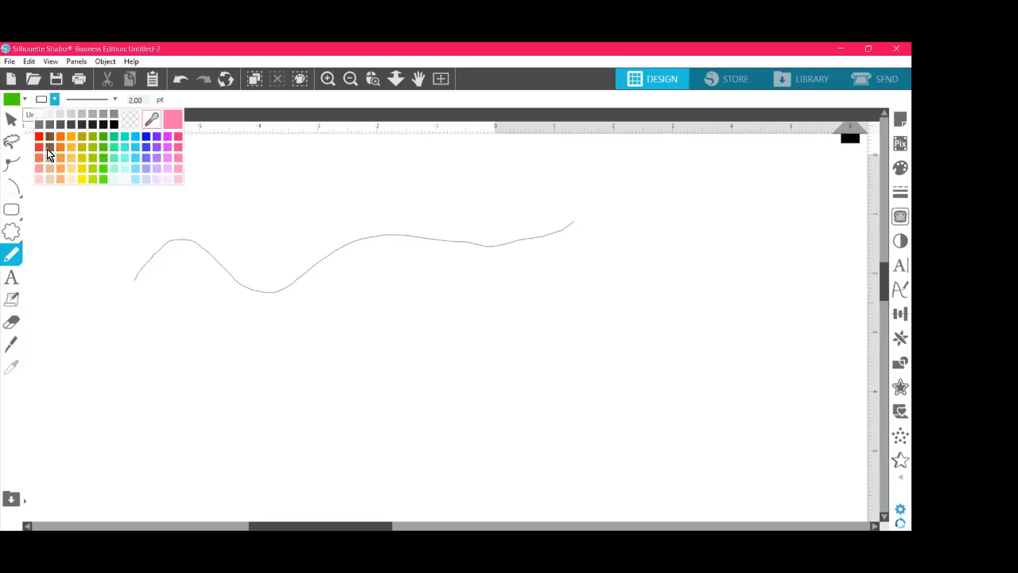
{"action": "left_click", "coordinate": [302, 94]}
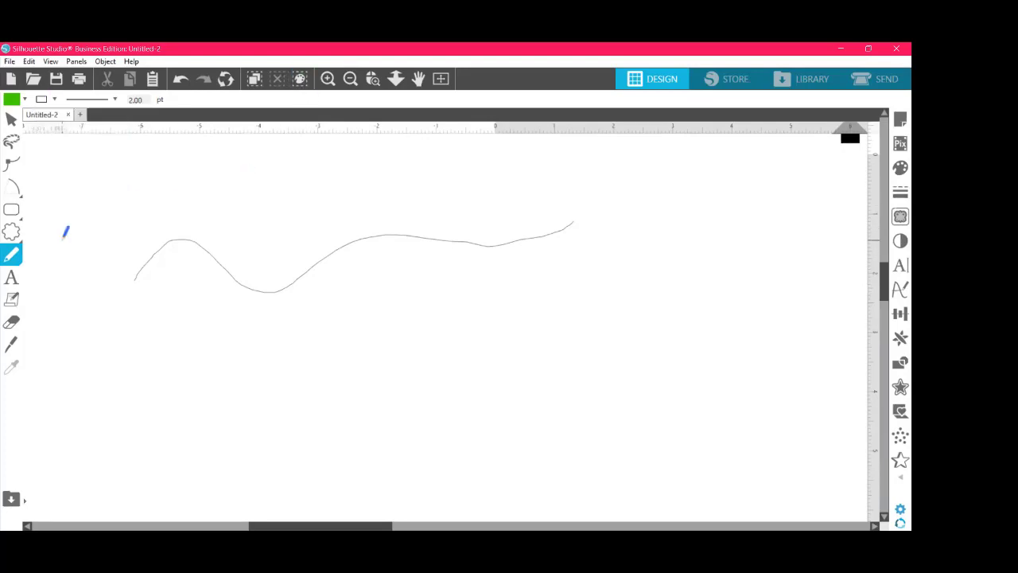
Step: Draw five more freehand lines: a shorter wavy one above the long line and four nearly straight ones below it
{"action": "mouse_move", "coordinate": [11, 256]}
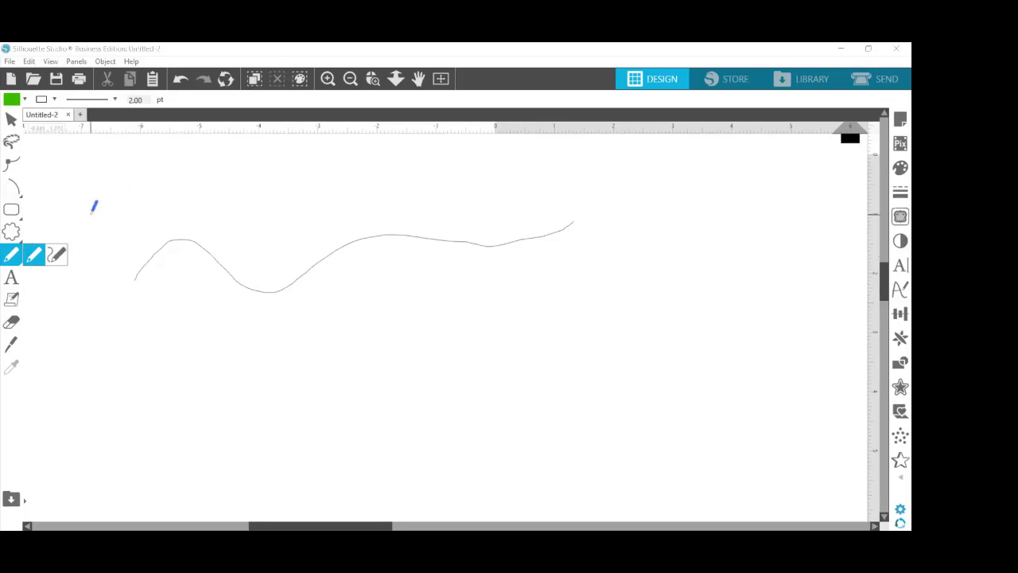
{"action": "left_click_drag", "start_coordinate": [91, 213], "coordinate": [306, 206]}
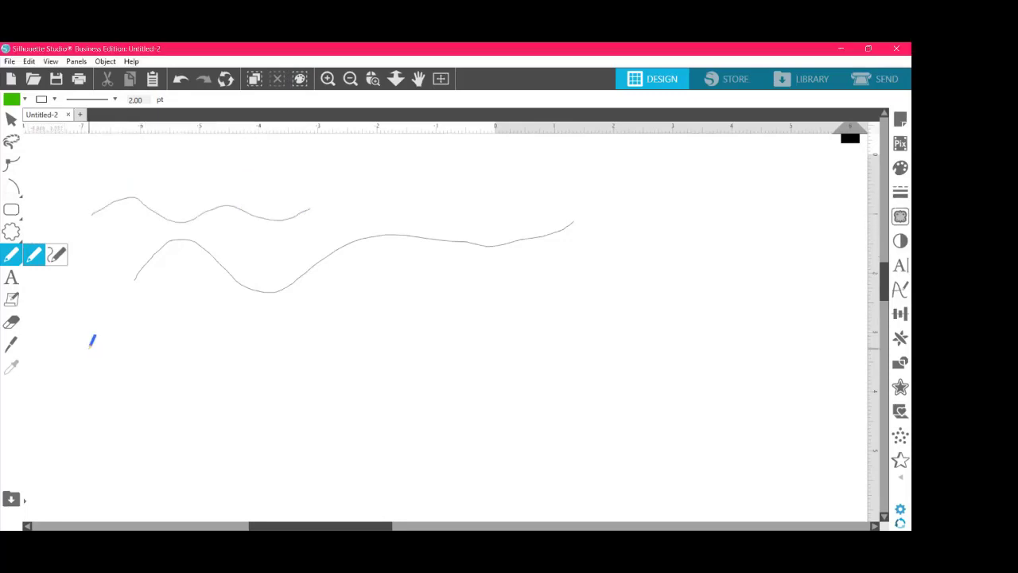
{"action": "left_click_drag", "start_coordinate": [99, 346], "coordinate": [377, 344]}
{"action": "left_click_drag", "start_coordinate": [152, 382], "coordinate": [406, 393]}
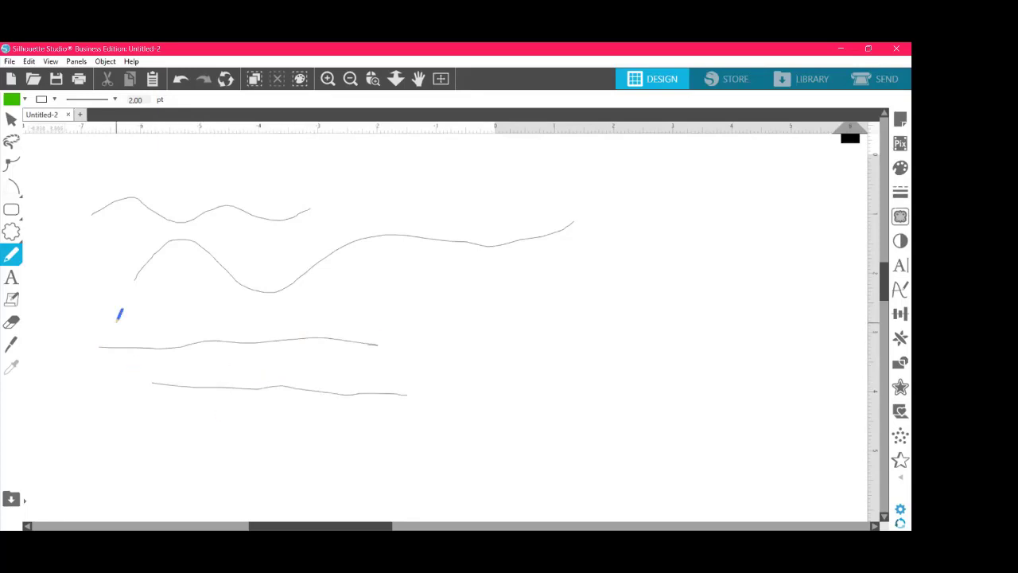
{"action": "mouse_move", "coordinate": [113, 317]}
{"action": "left_mouse_down"}
{"action": "mouse_move", "coordinate": [174, 307]}
{"action": "mouse_move", "coordinate": [357, 326]}
{"action": "mouse_move", "coordinate": [554, 329]}
{"action": "left_mouse_up"}
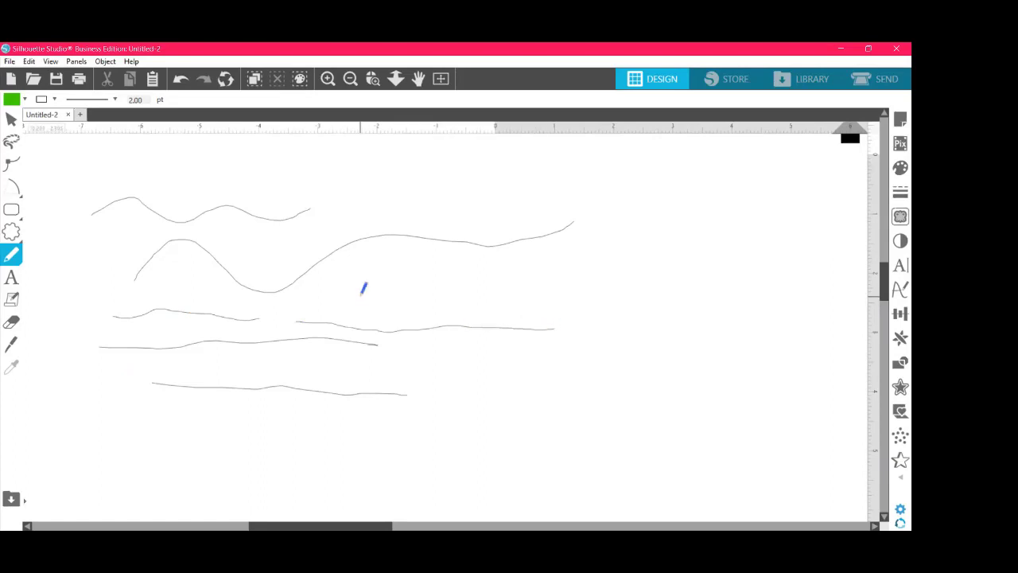
Step: Draw two more freehand lines in the middle of the design area, about 2.2 in and 5.7 in wide
{"action": "left_click_drag", "start_coordinate": [367, 296], "coordinate": [499, 293]}
{"action": "mouse_move", "coordinate": [14, 188]}
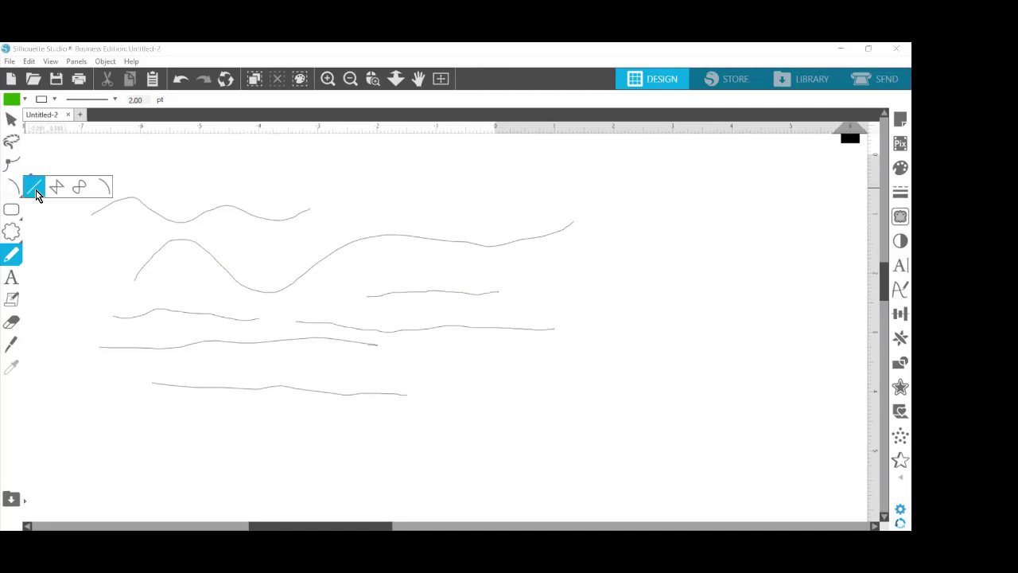
{"action": "left_click", "coordinate": [36, 187]}
{"action": "mouse_move", "coordinate": [404, 269]}
{"action": "left_mouse_down"}
{"action": "mouse_move", "coordinate": [508, 275]}
{"action": "mouse_move", "coordinate": [657, 243]}
{"action": "mouse_move", "coordinate": [739, 241]}
{"action": "left_mouse_up"}
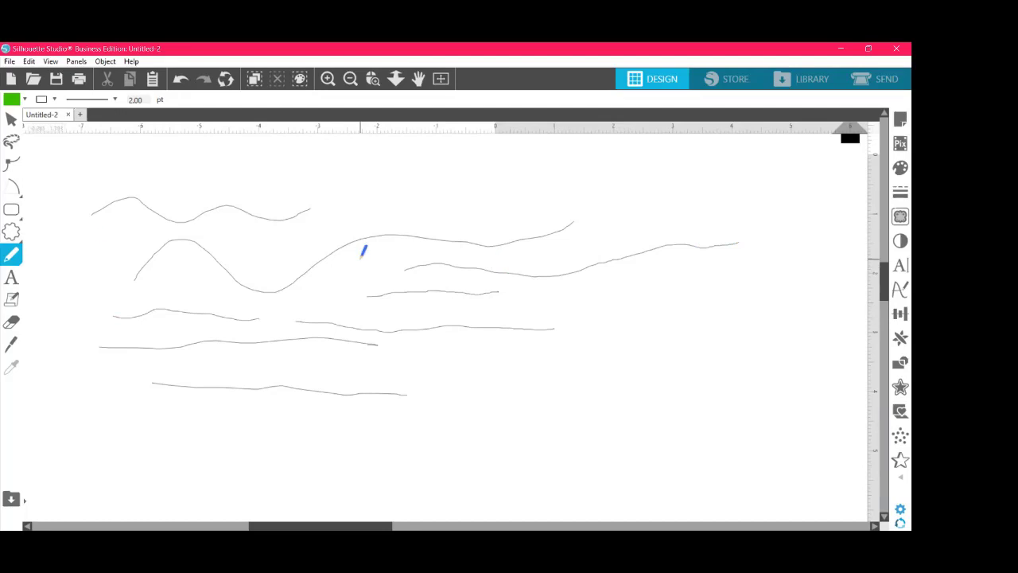
Step: Draw three long lines with the Draw Smooth Freehand tool: one above the existing lines, one across the lower lines and one rising diagonally
{"action": "left_click", "coordinate": [12, 262]}
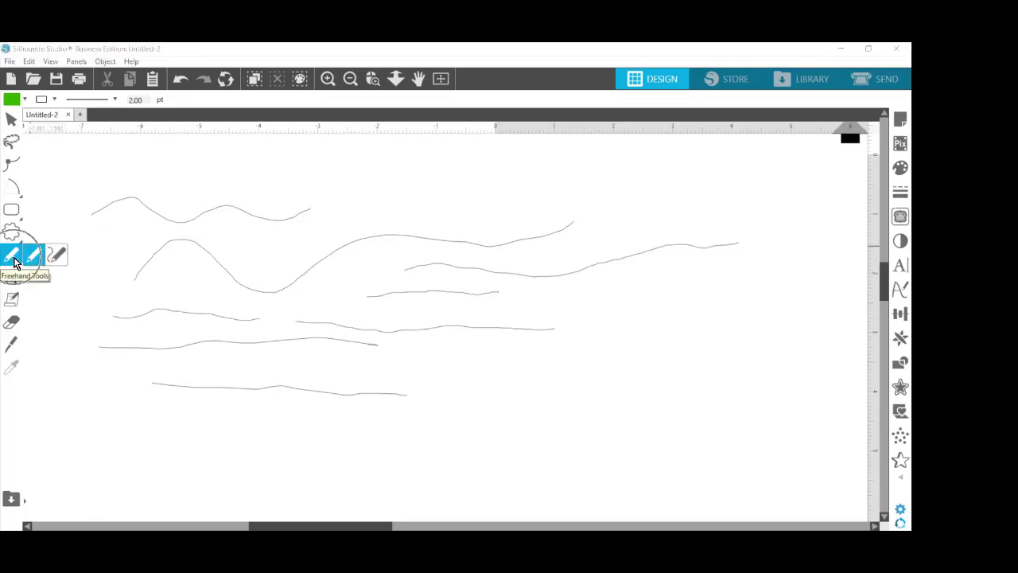
{"action": "left_click", "coordinate": [61, 255]}
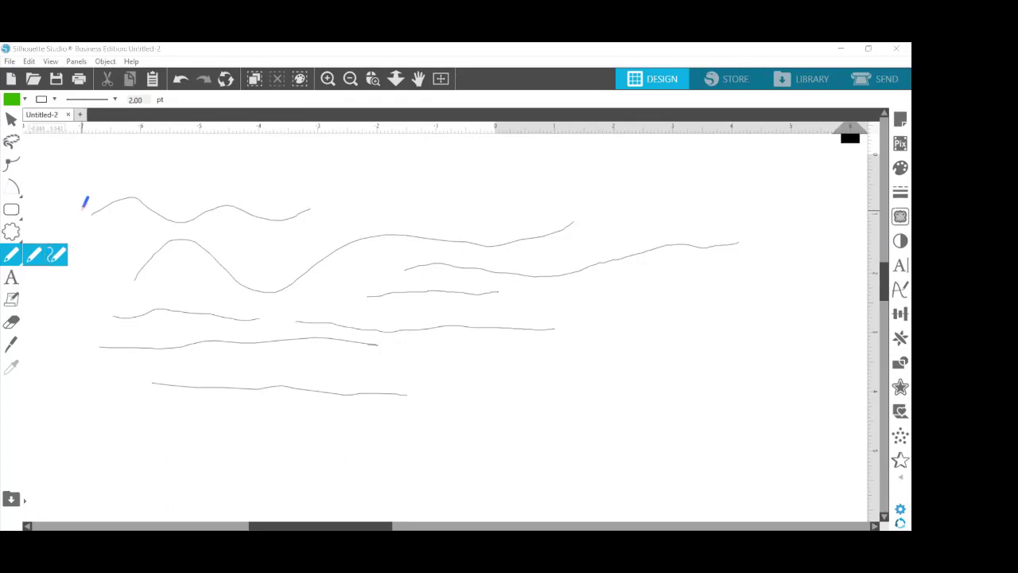
{"action": "left_click", "coordinate": [56, 255]}
{"action": "mouse_move", "coordinate": [82, 187]}
{"action": "left_mouse_down"}
{"action": "mouse_move", "coordinate": [334, 175]}
{"action": "mouse_move", "coordinate": [470, 197]}
{"action": "mouse_move", "coordinate": [530, 195]}
{"action": "left_mouse_up"}
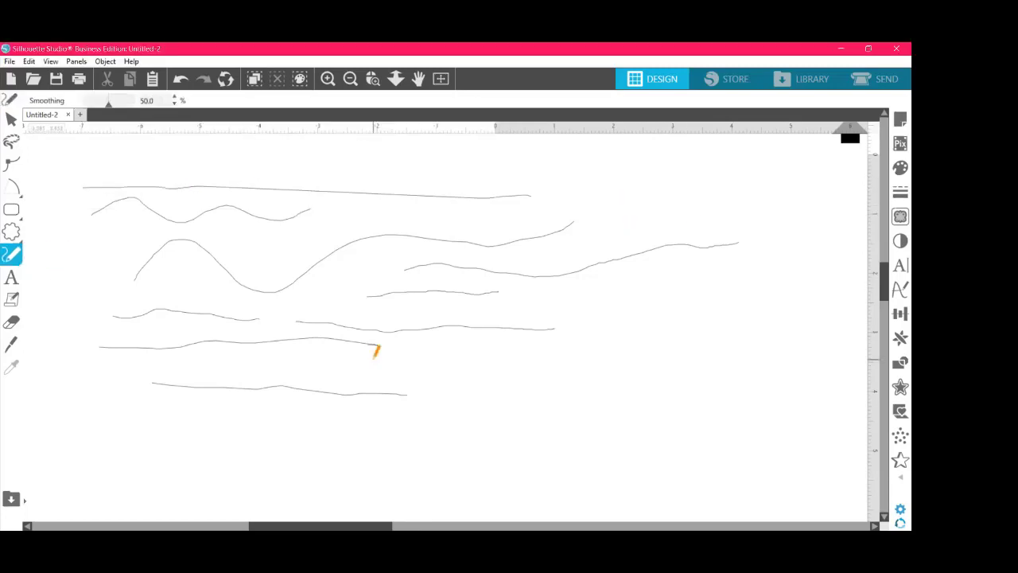
{"action": "mouse_move", "coordinate": [84, 427]}
{"action": "left_mouse_down"}
{"action": "mouse_move", "coordinate": [153, 380]}
{"action": "mouse_move", "coordinate": [221, 373]}
{"action": "mouse_move", "coordinate": [631, 388]}
{"action": "mouse_move", "coordinate": [660, 379]}
{"action": "left_mouse_up"}
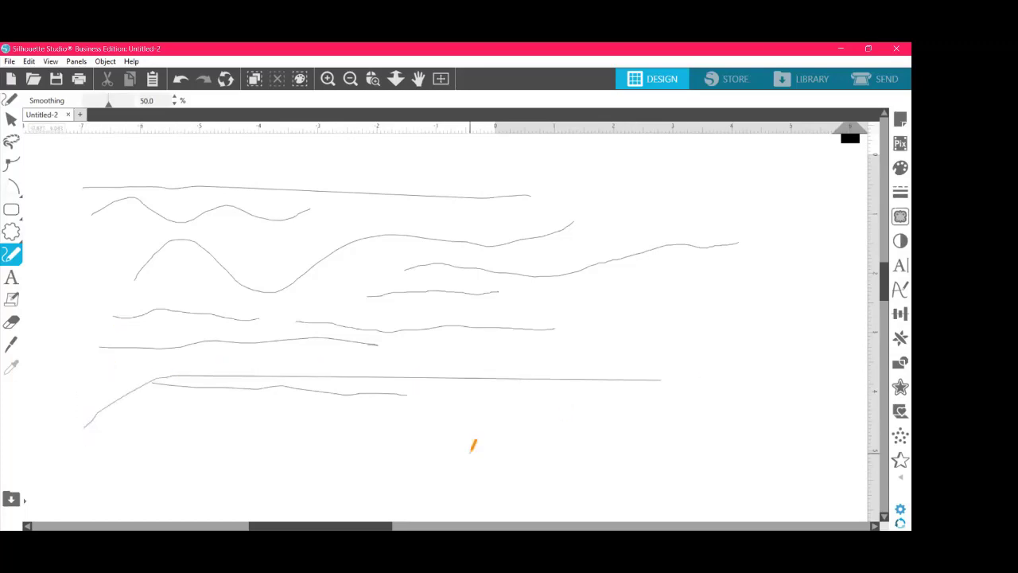
{"action": "mouse_move", "coordinate": [474, 452]}
{"action": "left_mouse_down"}
{"action": "mouse_move", "coordinate": [547, 425]}
{"action": "mouse_move", "coordinate": [626, 301]}
{"action": "left_mouse_up"}
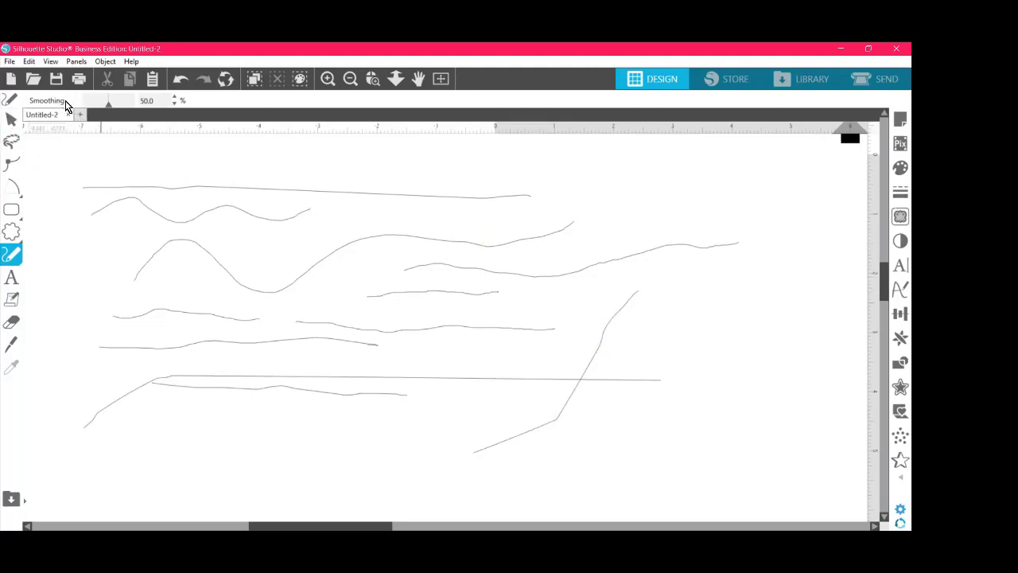
Step: Set the smoothing to 35% and draw two slightly wavy smooth freehand lines above all the others
{"action": "left_click", "coordinate": [67, 104]}
{"action": "mouse_move", "coordinate": [107, 104]}
{"action": "left_mouse_down"}
{"action": "mouse_move", "coordinate": [89, 108]}
{"action": "mouse_move", "coordinate": [101, 105]}
{"action": "left_mouse_up"}
{"action": "left_click_drag", "start_coordinate": [85, 165], "coordinate": [277, 158]}
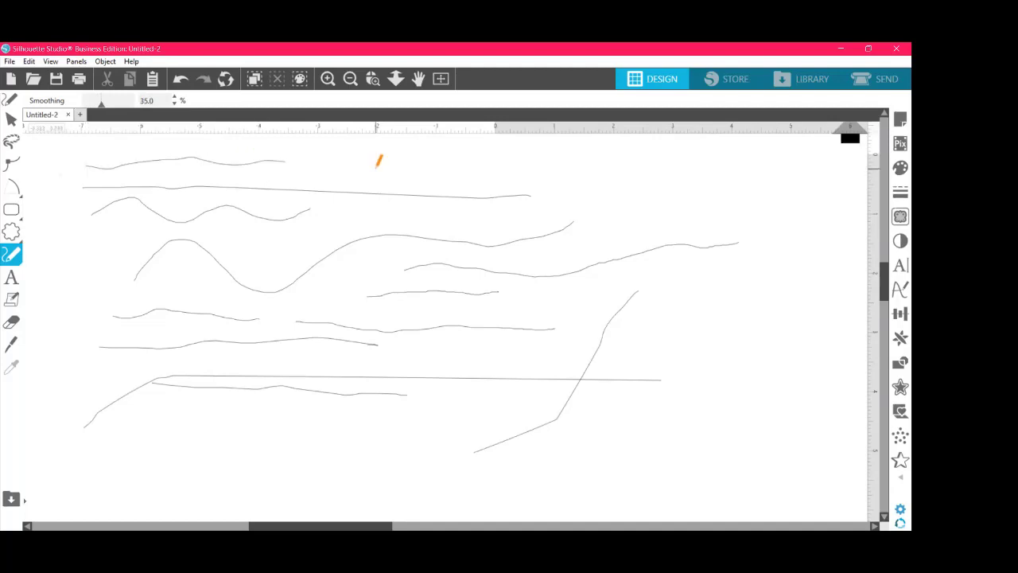
{"action": "left_click_drag", "start_coordinate": [379, 165], "coordinate": [627, 170]}
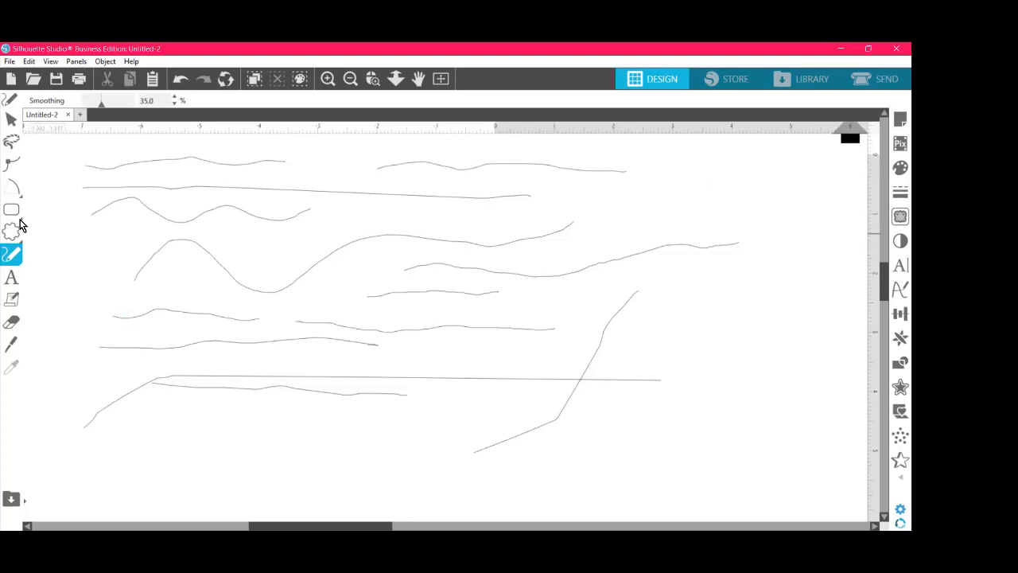
Step: Delete all the lines and draw two roughly square smooth freehand outlines about 3 in wide, the first left open and the second closed
{"action": "key", "text": "ctrl+a"}
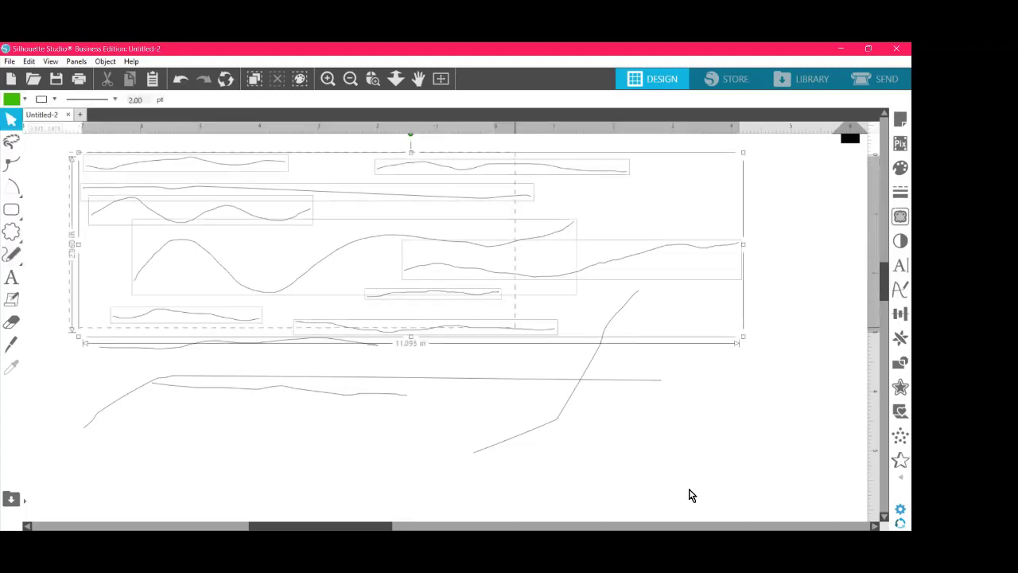
{"action": "key", "text": "Delete"}
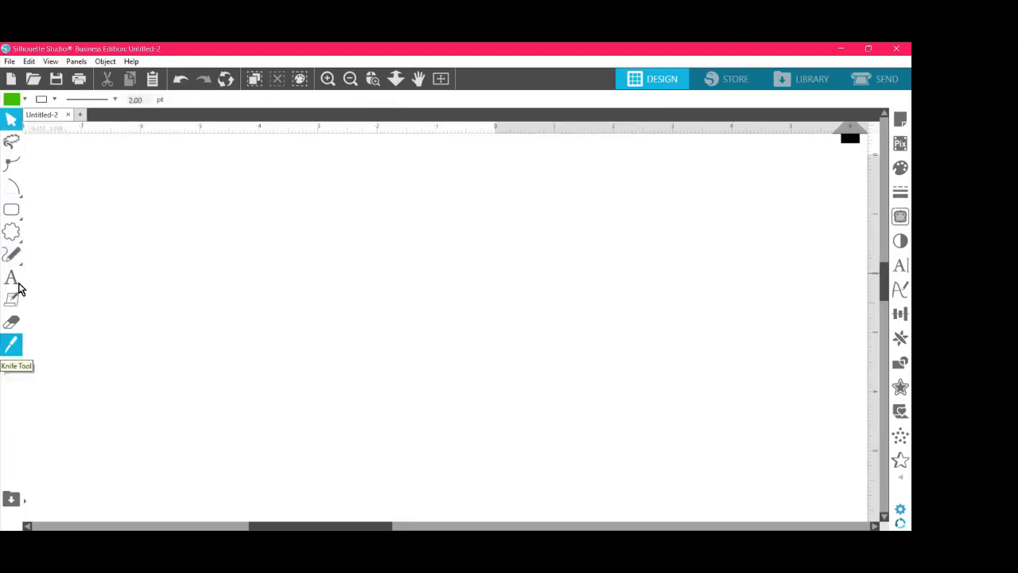
{"action": "left_click", "coordinate": [11, 255]}
{"action": "left_click", "coordinate": [57, 256]}
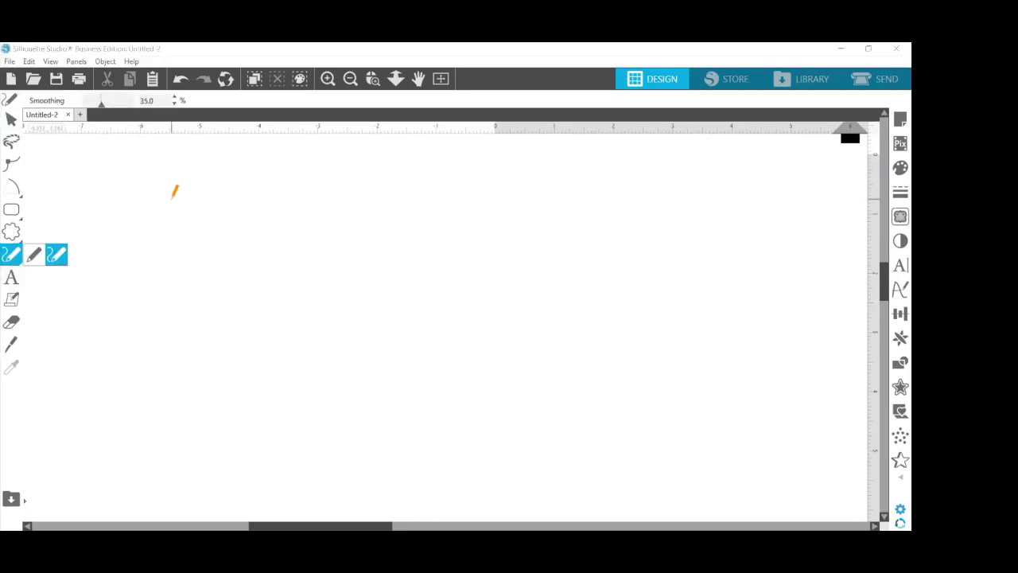
{"action": "mouse_move", "coordinate": [174, 197]}
{"action": "left_mouse_down"}
{"action": "mouse_move", "coordinate": [340, 199]}
{"action": "mouse_move", "coordinate": [343, 336]}
{"action": "mouse_move", "coordinate": [297, 351]}
{"action": "mouse_move", "coordinate": [204, 339]}
{"action": "mouse_move", "coordinate": [173, 244]}
{"action": "mouse_move", "coordinate": [175, 195]}
{"action": "left_mouse_up"}
{"action": "mouse_move", "coordinate": [500, 204]}
{"action": "left_mouse_down"}
{"action": "mouse_move", "coordinate": [625, 210]}
{"action": "mouse_move", "coordinate": [654, 274]}
{"action": "mouse_move", "coordinate": [655, 335]}
{"action": "mouse_move", "coordinate": [598, 379]}
{"action": "mouse_move", "coordinate": [497, 386]}
{"action": "mouse_move", "coordinate": [485, 322]}
{"action": "mouse_move", "coordinate": [501, 204]}
{"action": "left_mouse_up"}
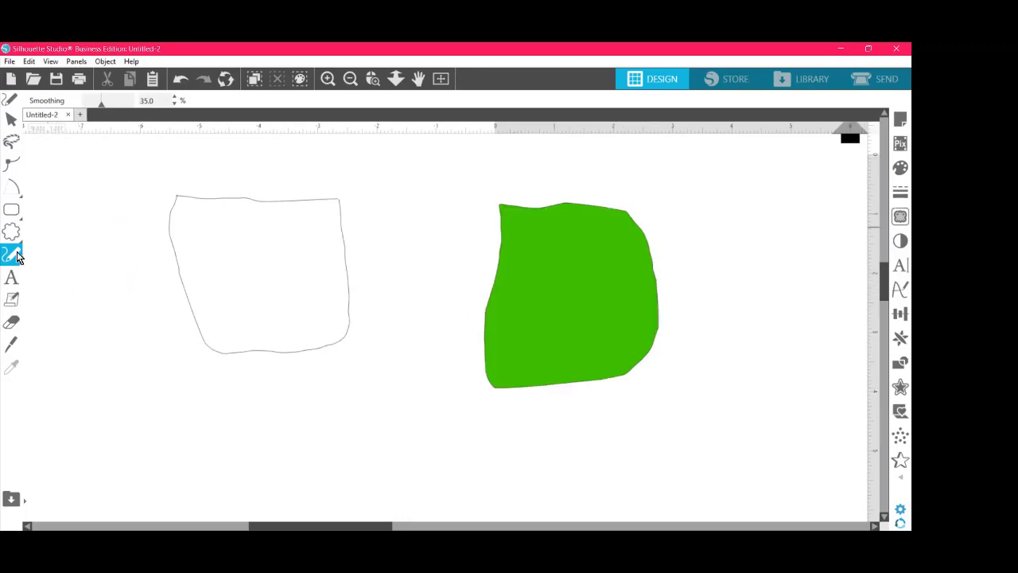
Step: Draw two closed squares about 1.1 in wide beside the open outline, the upper with Draw Freehand and the lower with Draw Smooth Freehand
{"action": "mouse_move", "coordinate": [17, 256]}
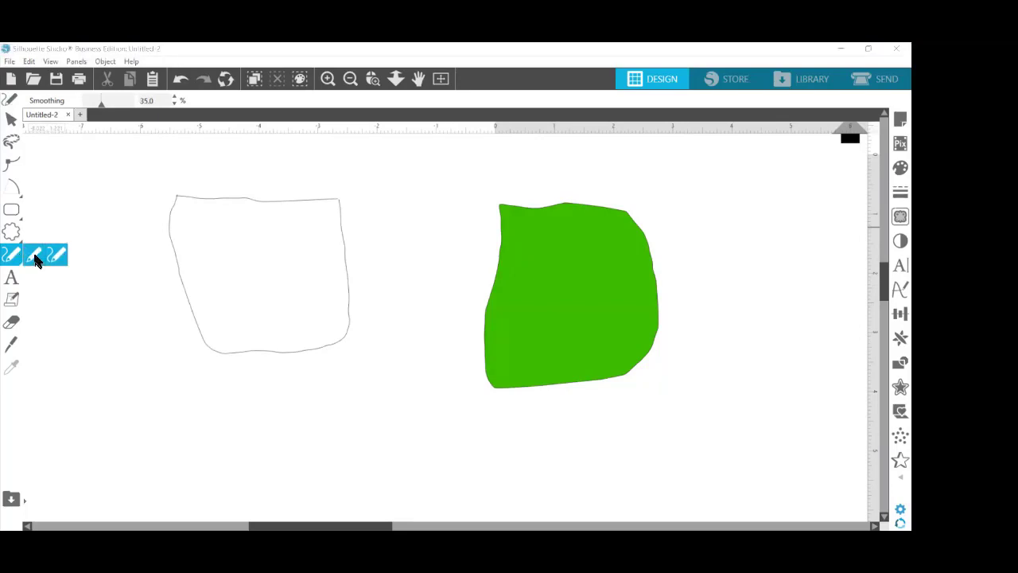
{"action": "left_click", "coordinate": [36, 260]}
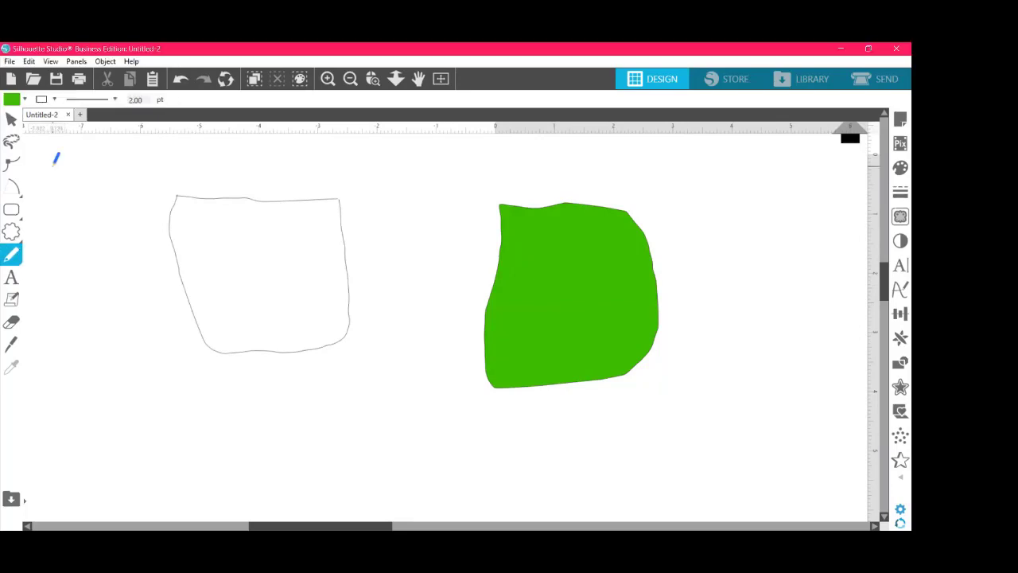
{"action": "mouse_move", "coordinate": [49, 162]}
{"action": "left_mouse_down"}
{"action": "mouse_move", "coordinate": [109, 162]}
{"action": "mouse_move", "coordinate": [114, 221]}
{"action": "mouse_move", "coordinate": [51, 222]}
{"action": "mouse_move", "coordinate": [49, 162]}
{"action": "left_mouse_up"}
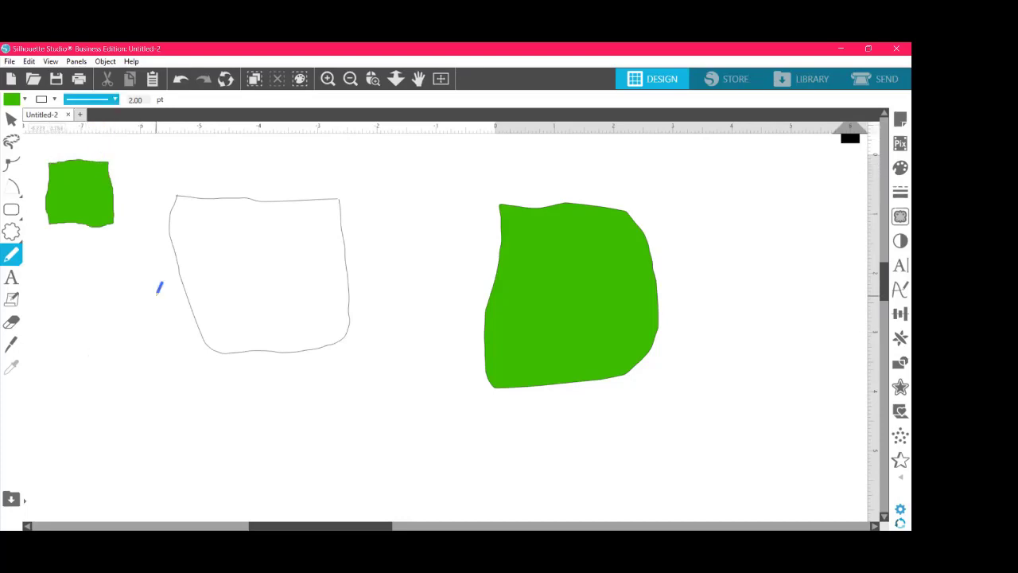
{"action": "mouse_move", "coordinate": [12, 256]}
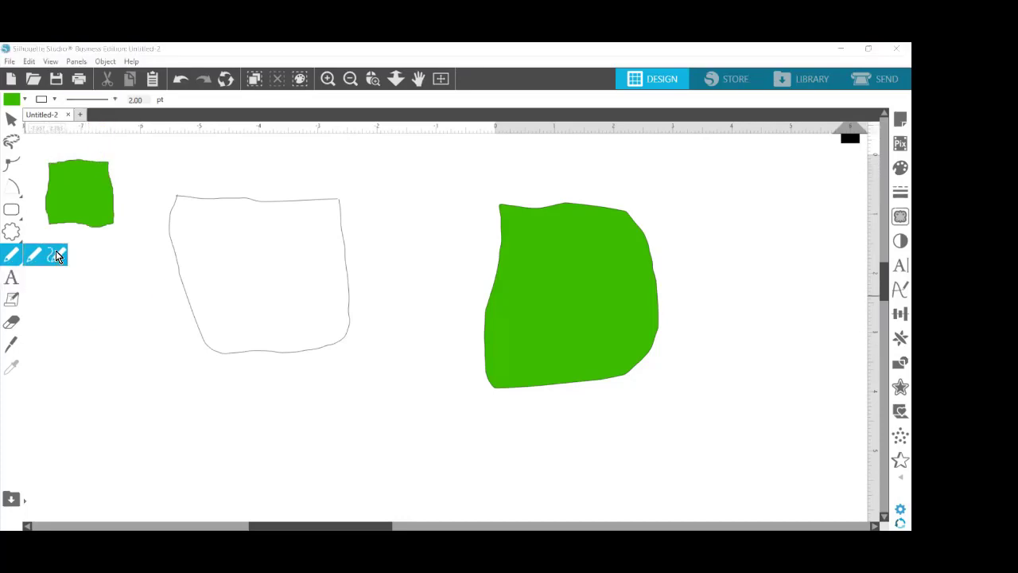
{"action": "left_click", "coordinate": [56, 251]}
{"action": "mouse_move", "coordinate": [53, 262]}
{"action": "left_mouse_down"}
{"action": "mouse_move", "coordinate": [109, 266]}
{"action": "mouse_move", "coordinate": [106, 324]}
{"action": "mouse_move", "coordinate": [45, 332]}
{"action": "mouse_move", "coordinate": [53, 263]}
{"action": "left_mouse_up"}
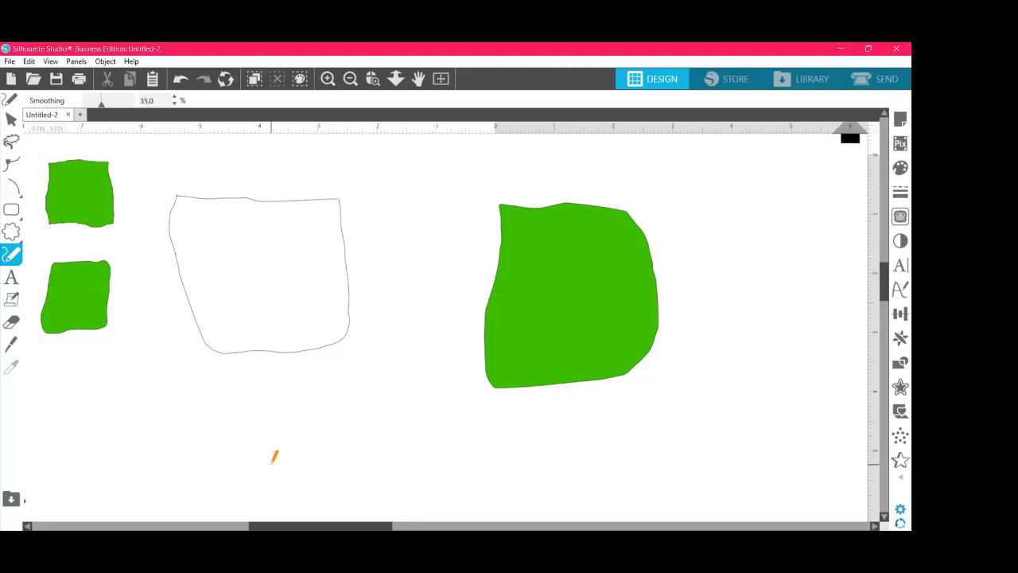
Step: Set the smoothing to 96% and draw two closed, rounded smooth freehand shapes about 1.5 in and 2 in wide
{"action": "mouse_move", "coordinate": [6, 262]}
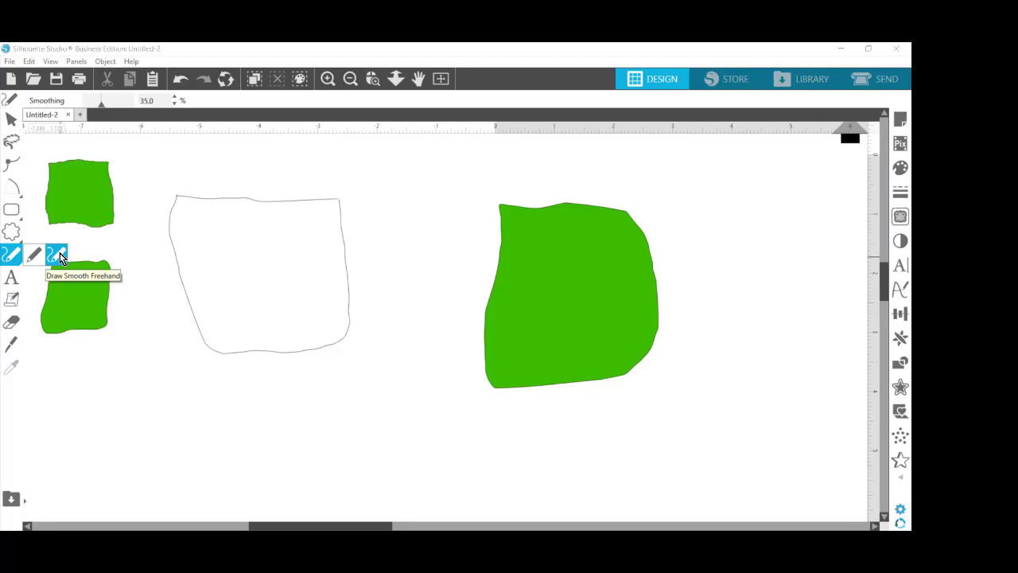
{"action": "left_click", "coordinate": [59, 256]}
{"action": "left_click", "coordinate": [100, 102]}
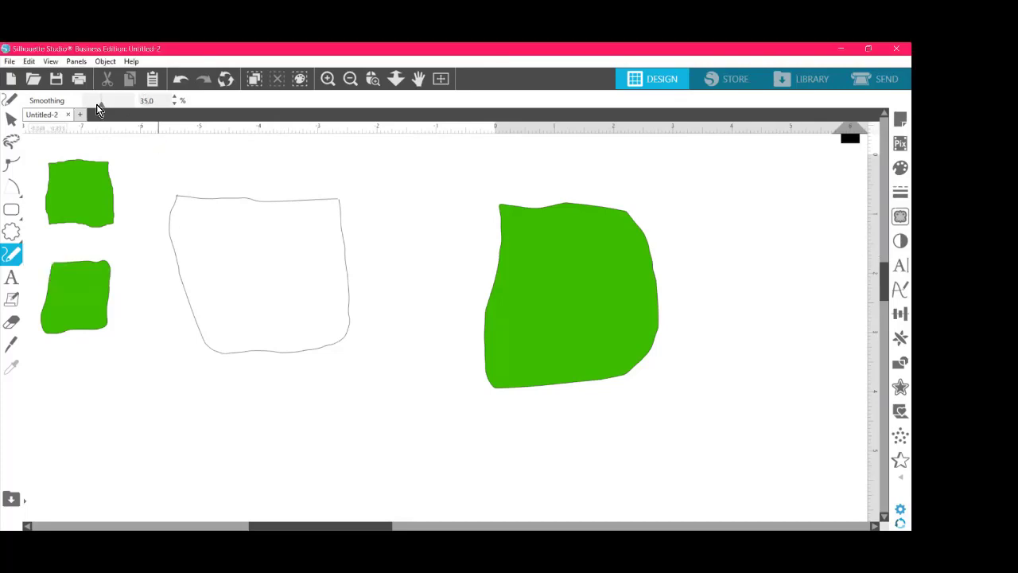
{"action": "left_click_drag", "start_coordinate": [105, 105], "coordinate": [126, 104]}
{"action": "mouse_move", "coordinate": [109, 363]}
{"action": "left_mouse_down"}
{"action": "mouse_move", "coordinate": [167, 365]}
{"action": "mouse_move", "coordinate": [153, 453]}
{"action": "mouse_move", "coordinate": [86, 449]}
{"action": "mouse_move", "coordinate": [109, 365]}
{"action": "left_mouse_up"}
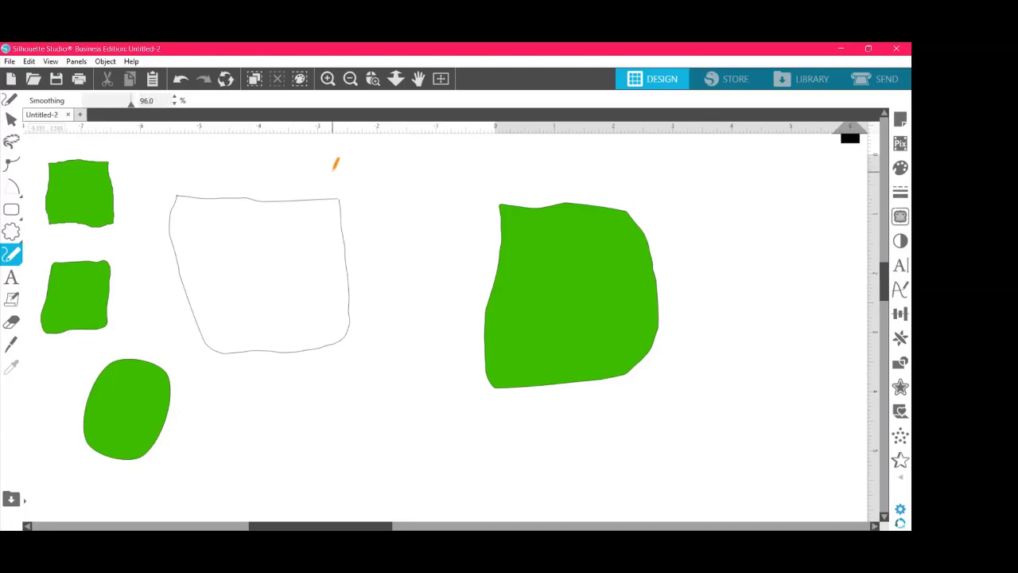
{"action": "mouse_move", "coordinate": [331, 168]}
{"action": "left_mouse_down"}
{"action": "mouse_move", "coordinate": [413, 171]}
{"action": "mouse_move", "coordinate": [427, 268]}
{"action": "mouse_move", "coordinate": [325, 272]}
{"action": "mouse_move", "coordinate": [332, 168]}
{"action": "left_mouse_up"}
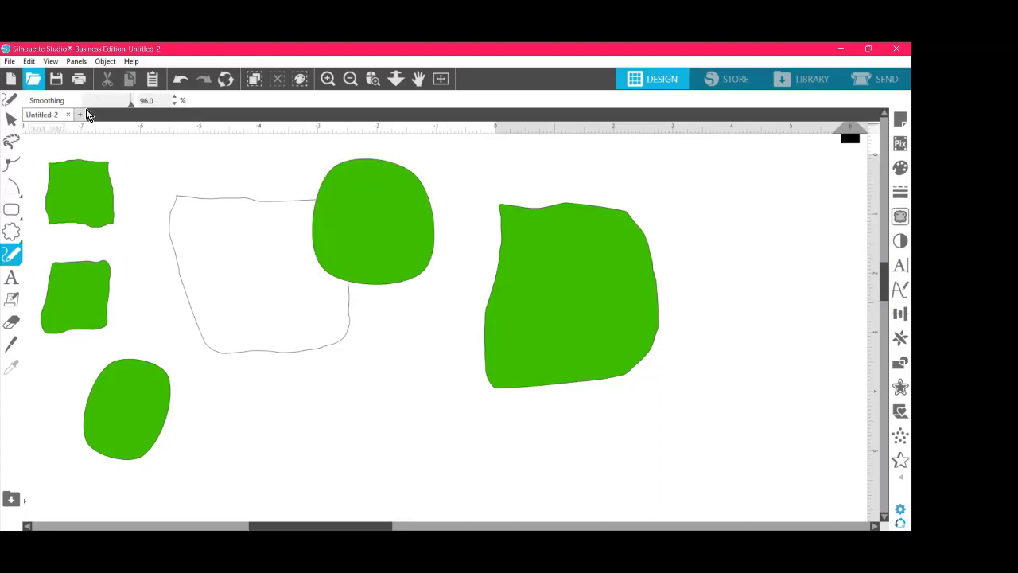
Step: Draw a closed smooth freehand shape about 1.6 in wide at 56% smoothing and a plain rectangle about 1.25 by 1.68 in
{"action": "left_click", "coordinate": [111, 104]}
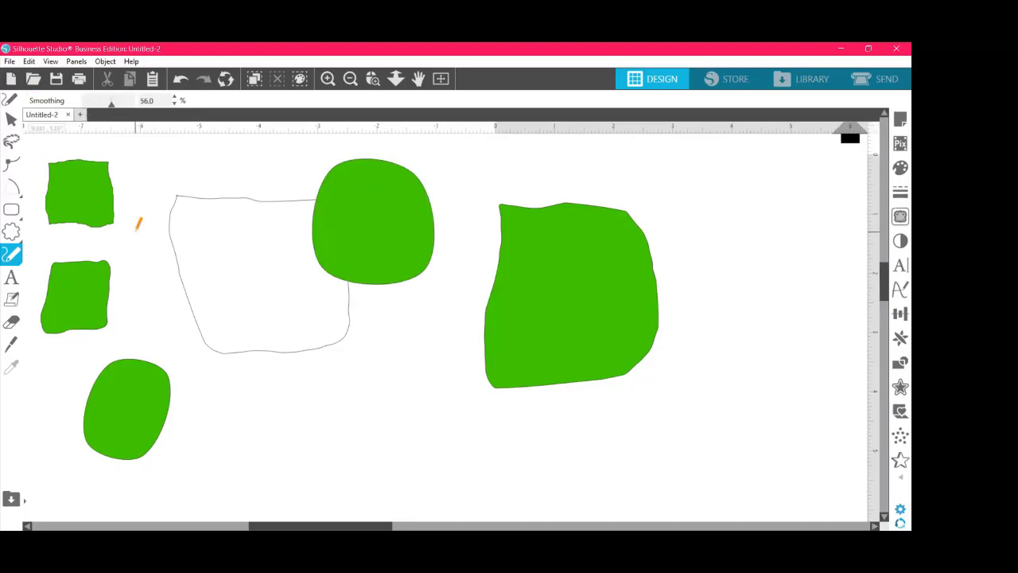
{"action": "mouse_move", "coordinate": [296, 374]}
{"action": "left_mouse_down"}
{"action": "mouse_move", "coordinate": [373, 375]}
{"action": "mouse_move", "coordinate": [367, 471]}
{"action": "mouse_move", "coordinate": [278, 480]}
{"action": "mouse_move", "coordinate": [296, 375]}
{"action": "left_mouse_up"}
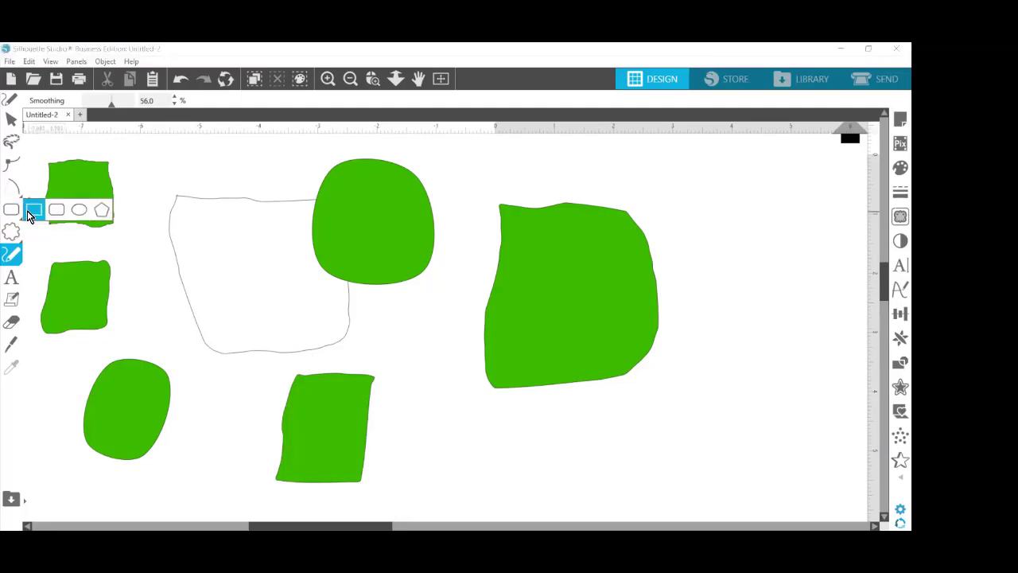
{"action": "left_click", "coordinate": [30, 213]}
{"action": "left_click_drag", "start_coordinate": [181, 149], "coordinate": [255, 250]}
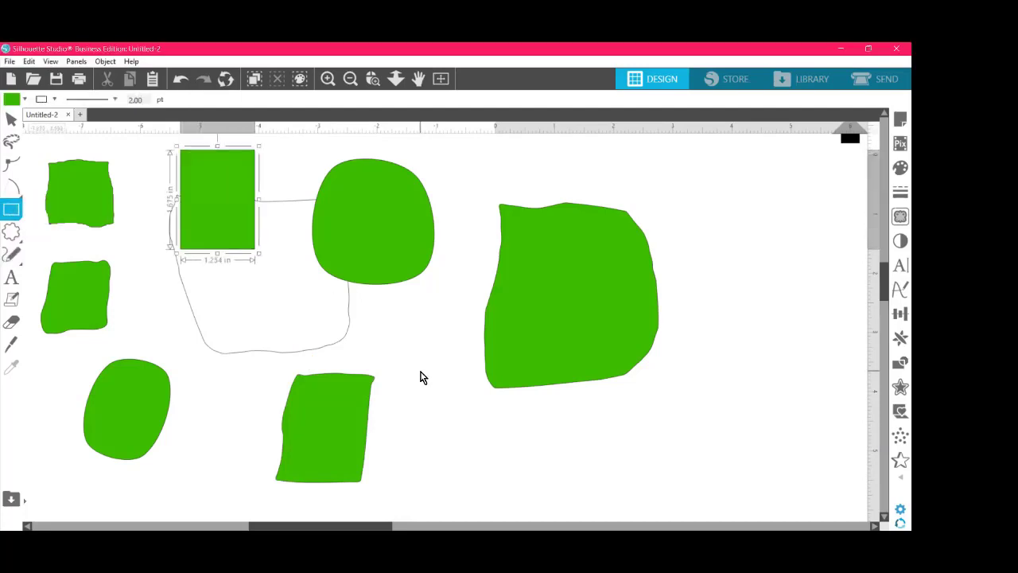
Step: Delete all the freehand shapes and the rectangle, and look over the freehand and eraser tools
{"action": "key", "text": "v"}
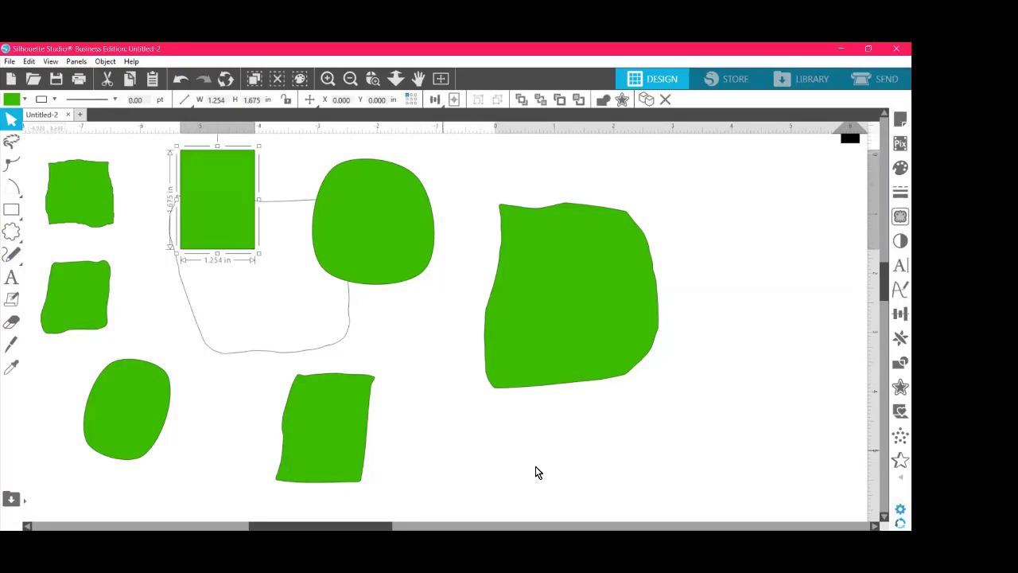
{"action": "left_click_drag", "start_coordinate": [746, 475], "coordinate": [62, 202]}
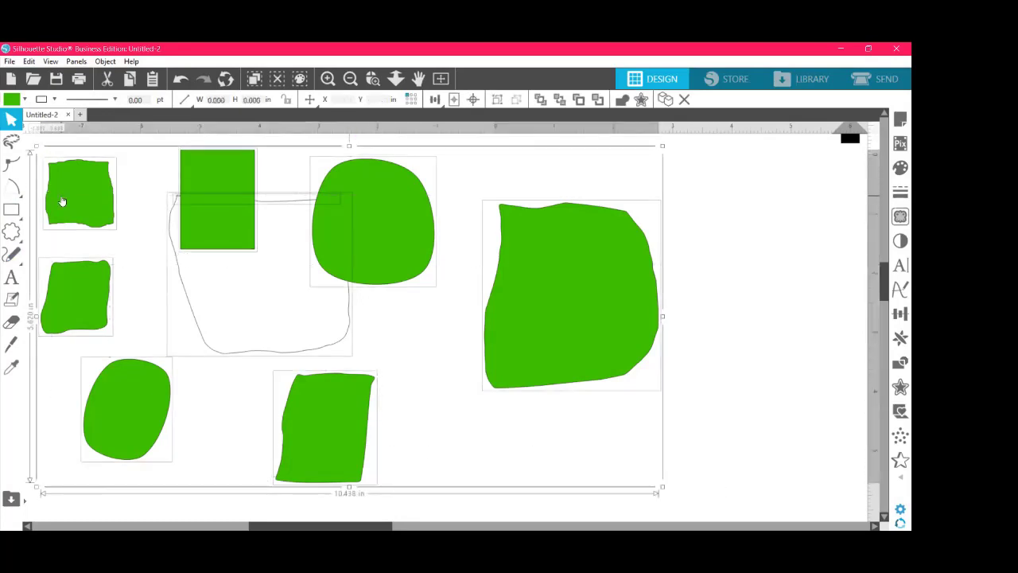
{"action": "key", "text": "Delete"}
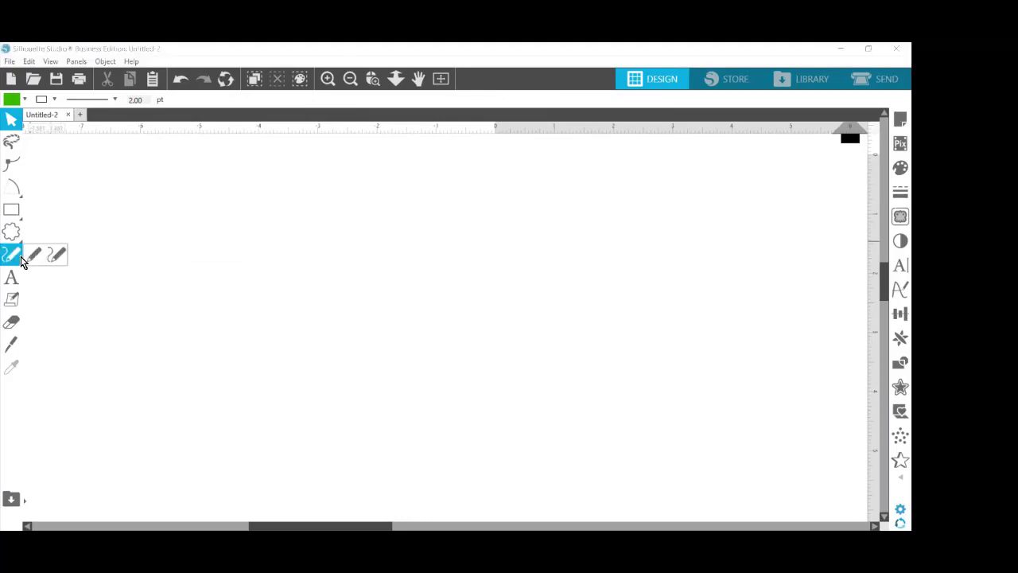
{"action": "left_click", "coordinate": [56, 258]}
{"action": "left_click", "coordinate": [14, 322]}
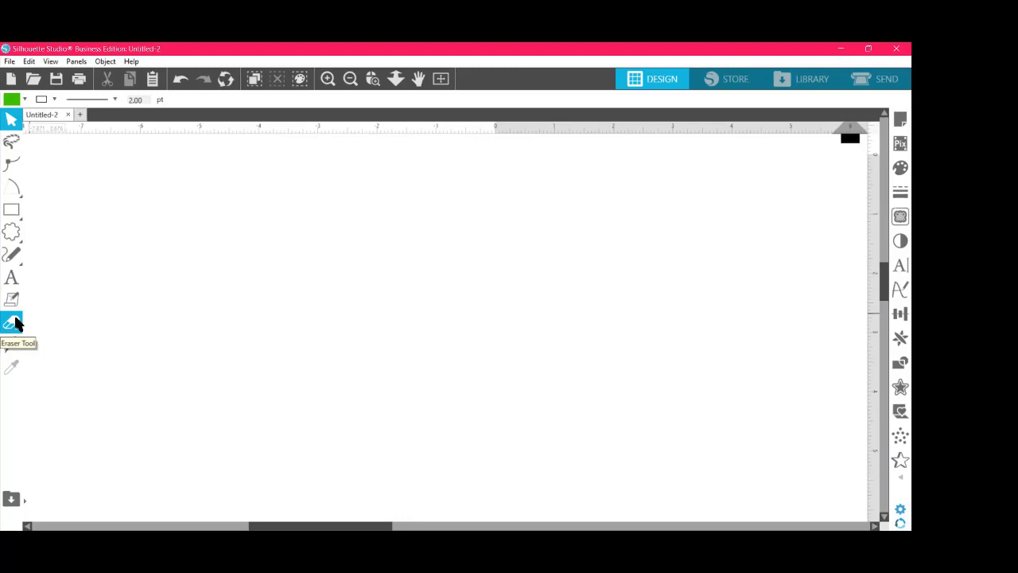
Step: Draw a flower-shaped flexishape about 2.93 by 2.92 in and an ellipse about 1.98 by 1.81 in beside it
{"action": "left_click", "coordinate": [13, 232]}
{"action": "mouse_move", "coordinate": [355, 282]}
{"action": "left_mouse_down"}
{"action": "mouse_move", "coordinate": [348, 270]}
{"action": "mouse_move", "coordinate": [311, 291]}
{"action": "mouse_move", "coordinate": [346, 314]}
{"action": "left_mouse_up"}
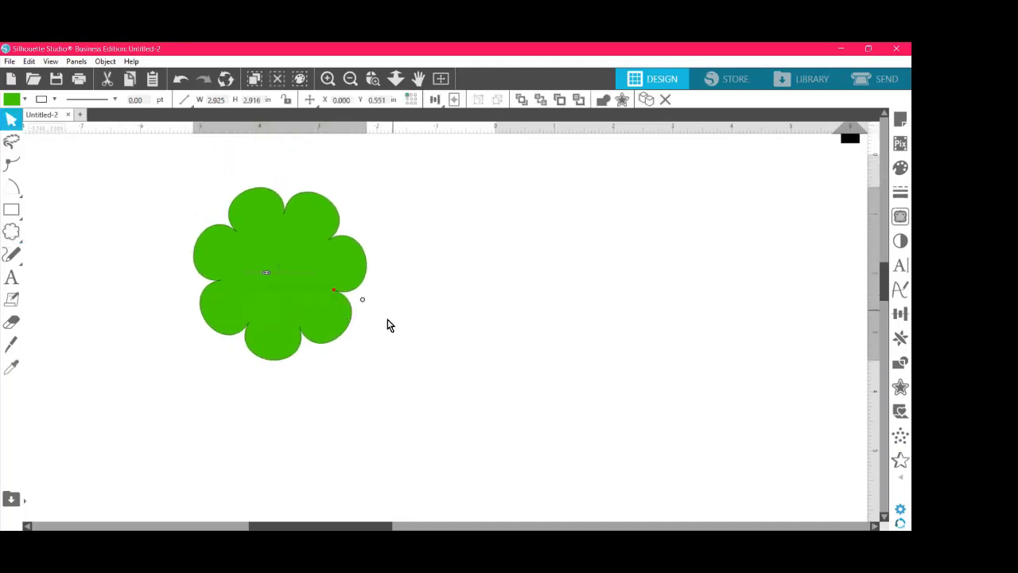
{"action": "left_click", "coordinate": [11, 209]}
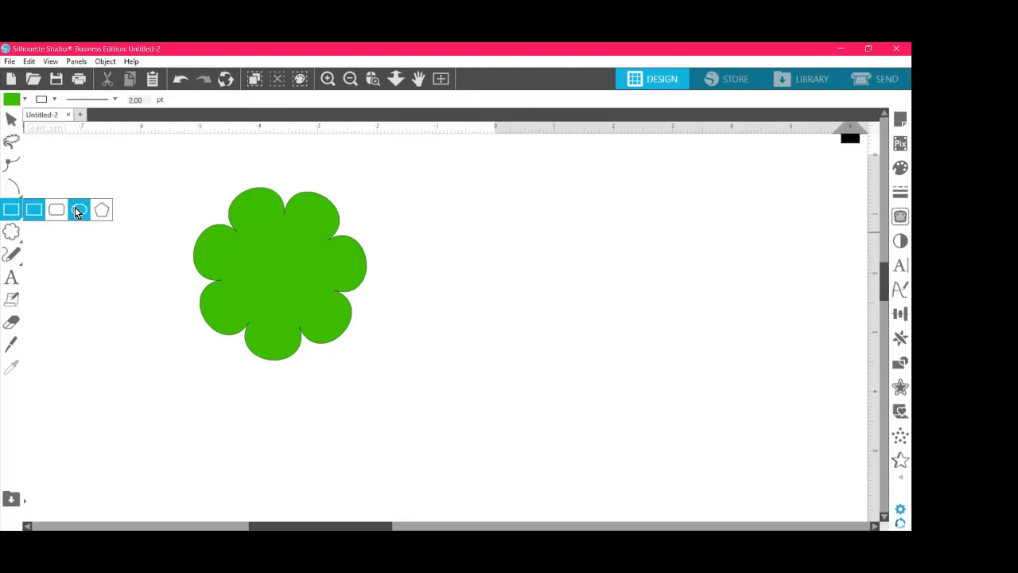
{"action": "left_click", "coordinate": [78, 209]}
{"action": "left_click_drag", "start_coordinate": [431, 248], "coordinate": [548, 359]}
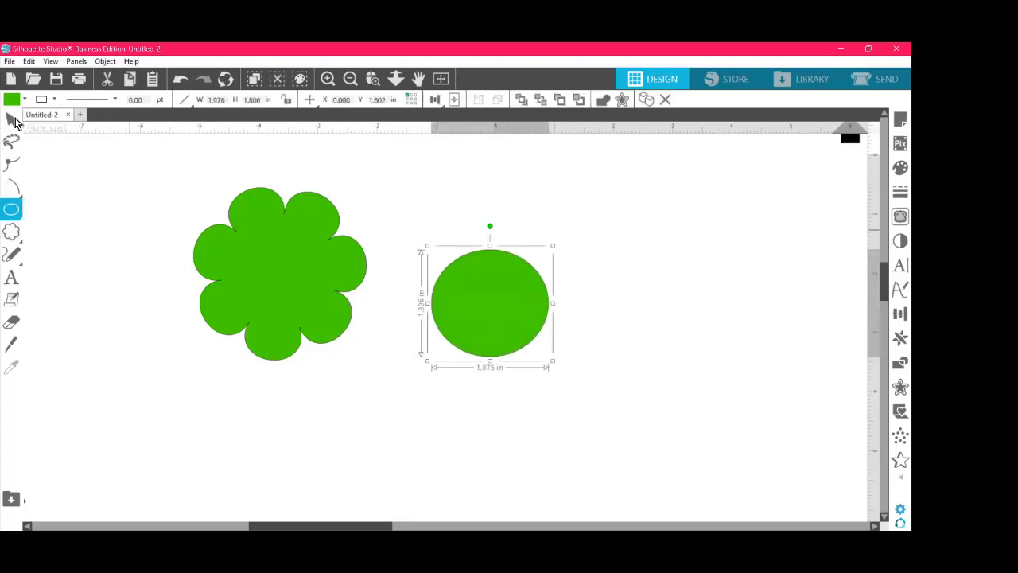
Step: Fill the ellipse with pink and move it up closer to the green flower
{"action": "left_click", "coordinate": [15, 122]}
{"action": "left_click", "coordinate": [25, 99]}
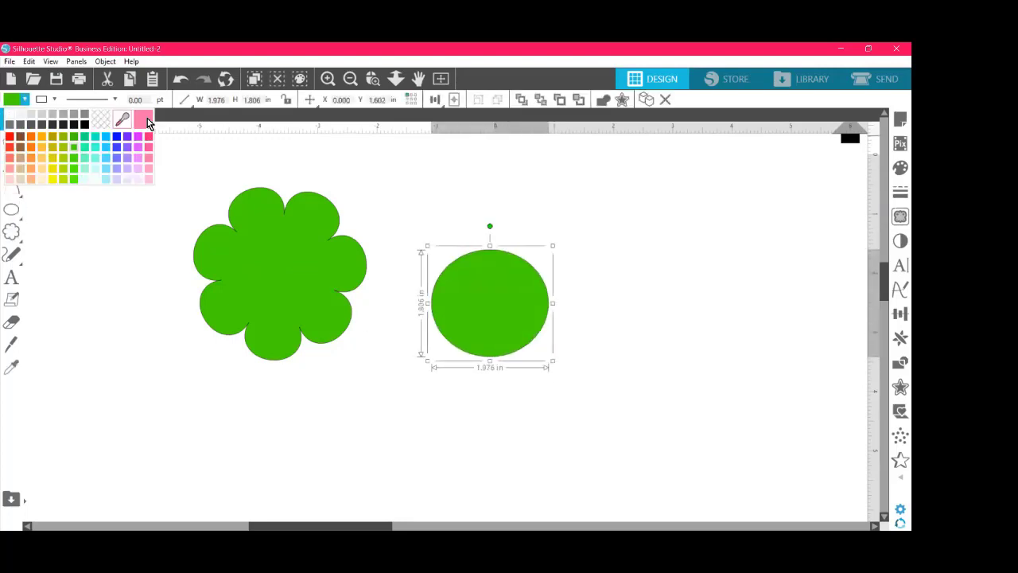
{"action": "left_click", "coordinate": [147, 123]}
{"action": "left_click_drag", "start_coordinate": [513, 330], "coordinate": [474, 283]}
{"action": "left_click", "coordinate": [12, 277]}
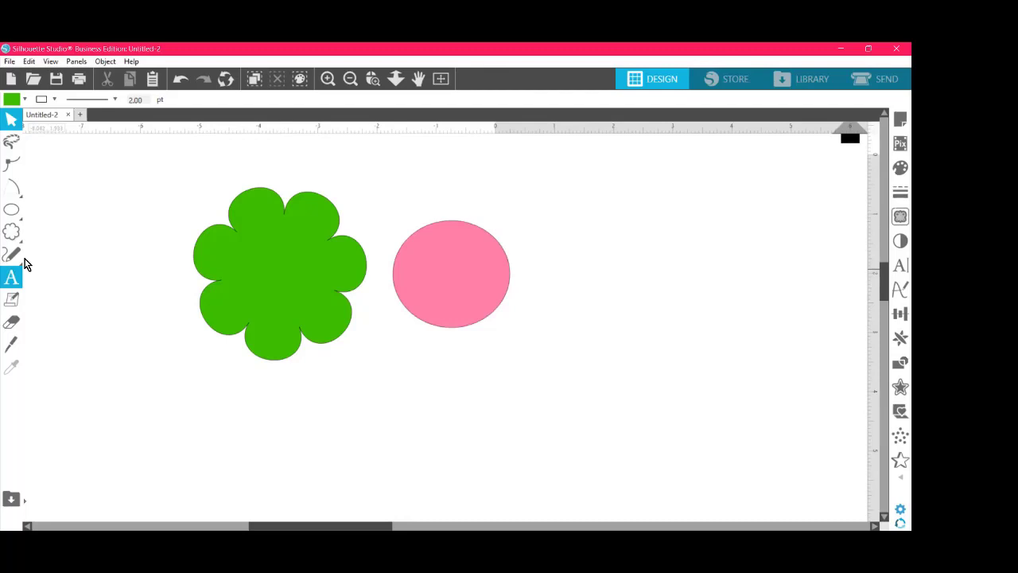
{"action": "left_click", "coordinate": [13, 302]}
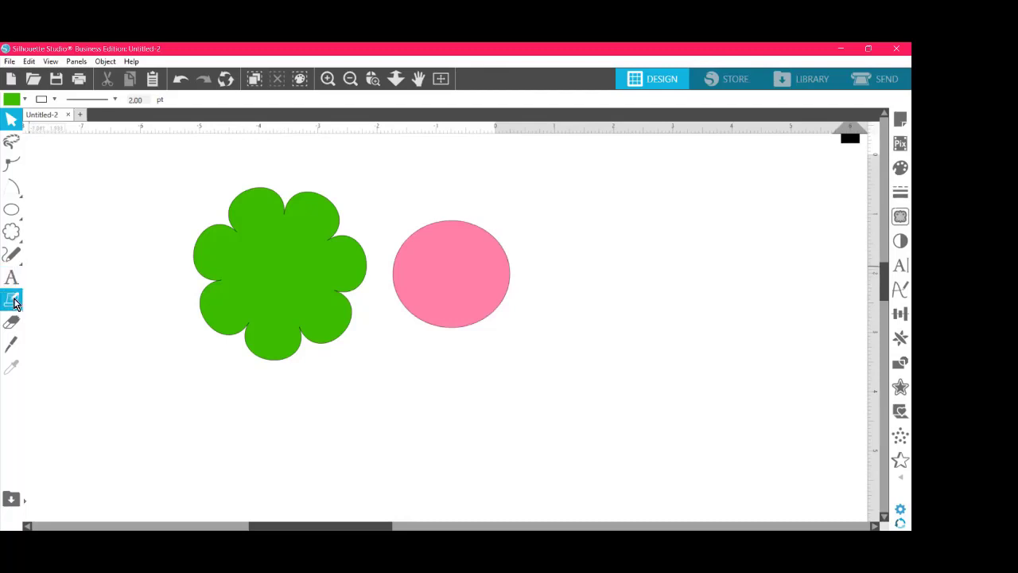
Step: Erase the green flower's upper-left and lower-left petals with the solid Eraser, using the round tip at 1.250 in for the lower-left one
{"action": "left_click", "coordinate": [12, 325]}
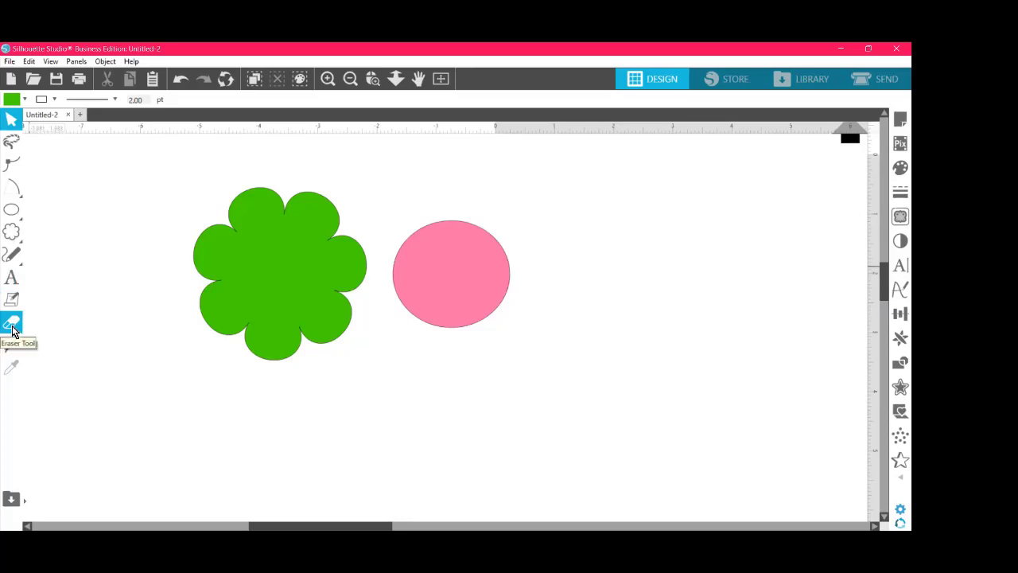
{"action": "left_click", "coordinate": [12, 326]}
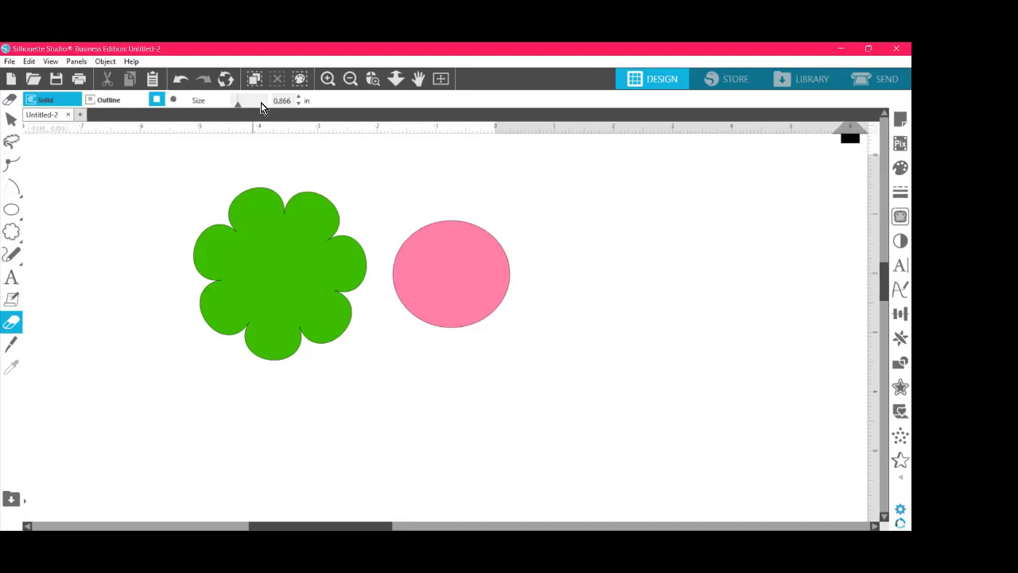
{"action": "left_click_drag", "start_coordinate": [264, 103], "coordinate": [243, 108]}
{"action": "mouse_move", "coordinate": [231, 193]}
{"action": "left_mouse_down"}
{"action": "mouse_move", "coordinate": [275, 194]}
{"action": "mouse_move", "coordinate": [227, 203]}
{"action": "mouse_move", "coordinate": [241, 218]}
{"action": "mouse_move", "coordinate": [277, 214]}
{"action": "mouse_move", "coordinate": [270, 190]}
{"action": "left_mouse_up"}
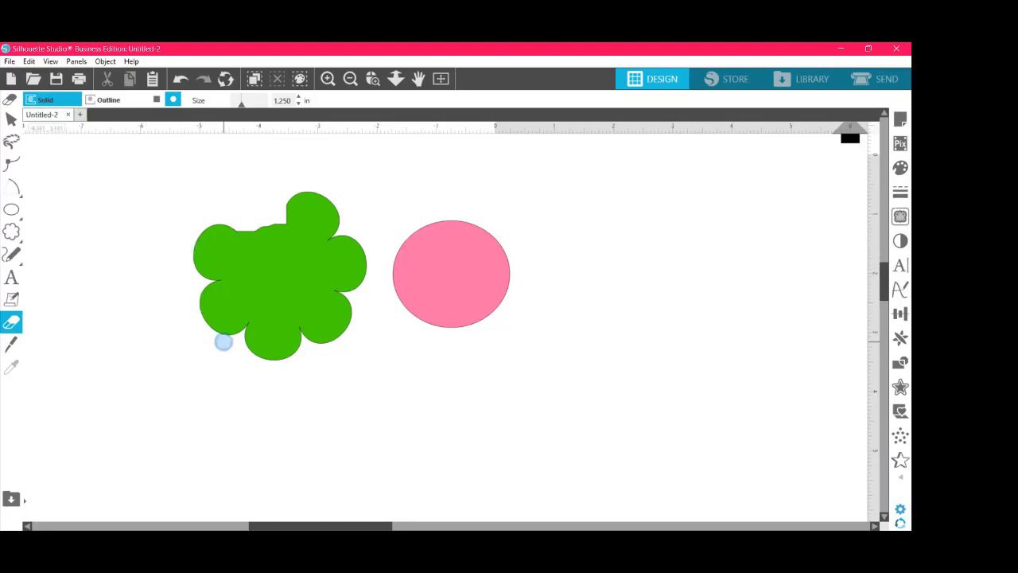
{"action": "mouse_move", "coordinate": [224, 342]}
{"action": "left_mouse_down"}
{"action": "mouse_move", "coordinate": [232, 303]}
{"action": "mouse_move", "coordinate": [203, 285]}
{"action": "mouse_move", "coordinate": [200, 317]}
{"action": "mouse_move", "coordinate": [209, 304]}
{"action": "mouse_move", "coordinate": [230, 328]}
{"action": "mouse_move", "coordinate": [246, 314]}
{"action": "mouse_move", "coordinate": [227, 286]}
{"action": "mouse_move", "coordinate": [159, 282]}
{"action": "left_mouse_up"}
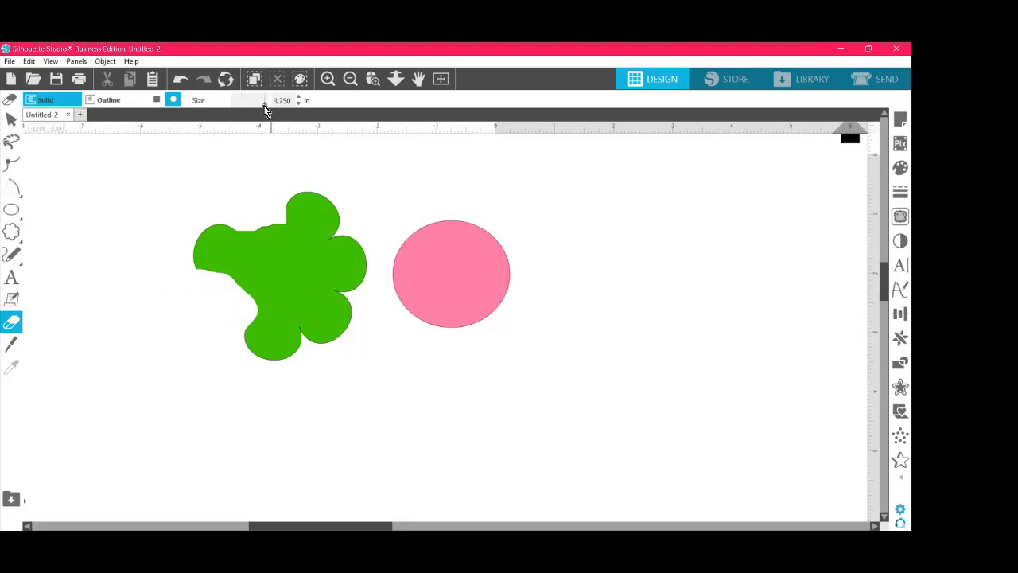
Step: Erase more of the green flower's left side, its upper-right petal and a bite from the pink ellipse with a round 3.750 in eraser
{"action": "mouse_move", "coordinate": [237, 209]}
{"action": "left_mouse_down"}
{"action": "mouse_move", "coordinate": [207, 294]}
{"action": "mouse_move", "coordinate": [198, 243]}
{"action": "mouse_move", "coordinate": [219, 230]}
{"action": "mouse_move", "coordinate": [212, 257]}
{"action": "left_mouse_up"}
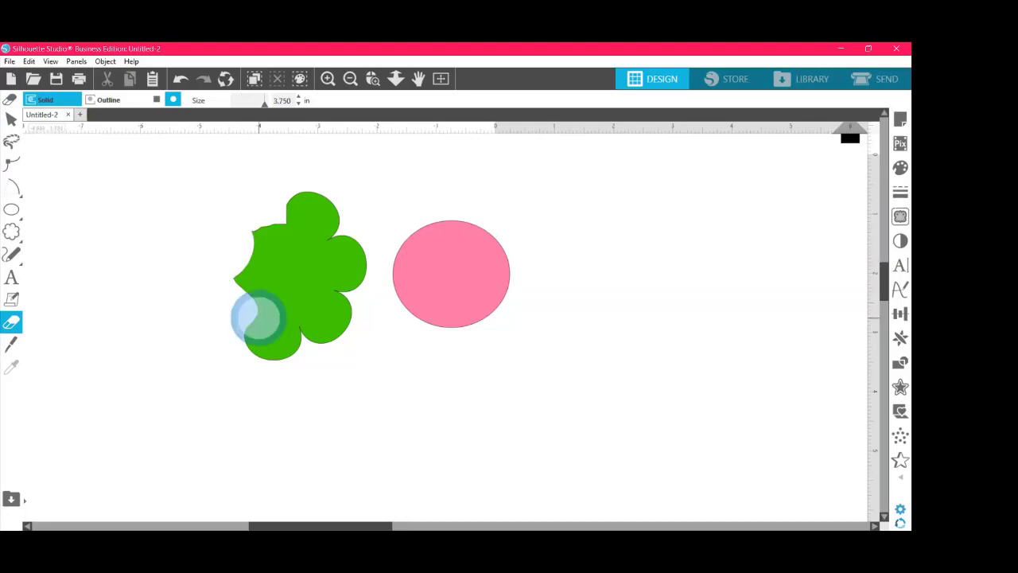
{"action": "mouse_move", "coordinate": [258, 318]}
{"action": "left_mouse_down"}
{"action": "mouse_move", "coordinate": [262, 346]}
{"action": "mouse_move", "coordinate": [251, 232]}
{"action": "mouse_move", "coordinate": [236, 275]}
{"action": "left_mouse_up"}
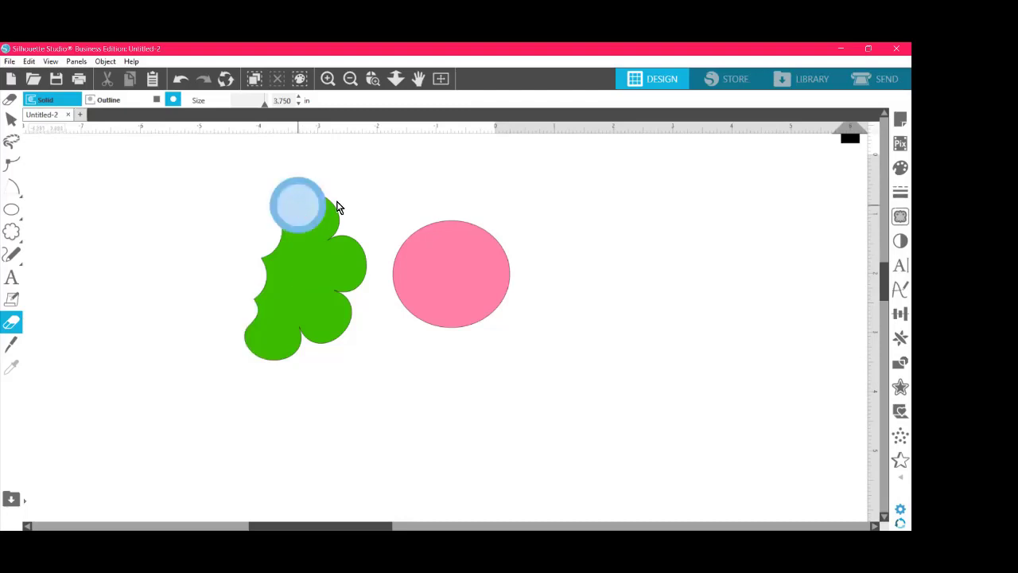
{"action": "mouse_move", "coordinate": [337, 208]}
{"action": "left_mouse_down"}
{"action": "mouse_move", "coordinate": [339, 232]}
{"action": "mouse_move", "coordinate": [400, 178]}
{"action": "mouse_move", "coordinate": [331, 205]}
{"action": "left_mouse_up"}
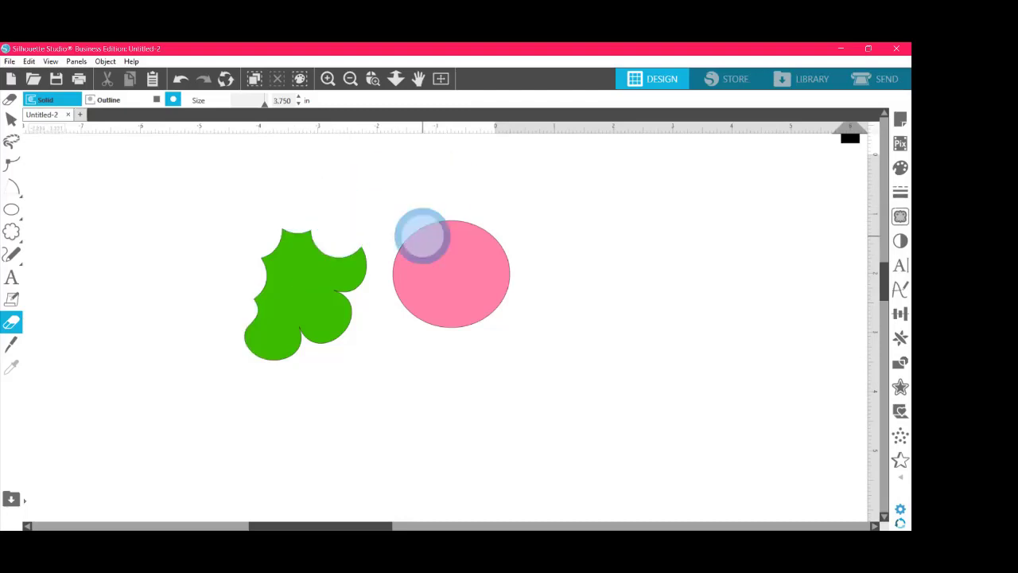
{"action": "left_click", "coordinate": [424, 236]}
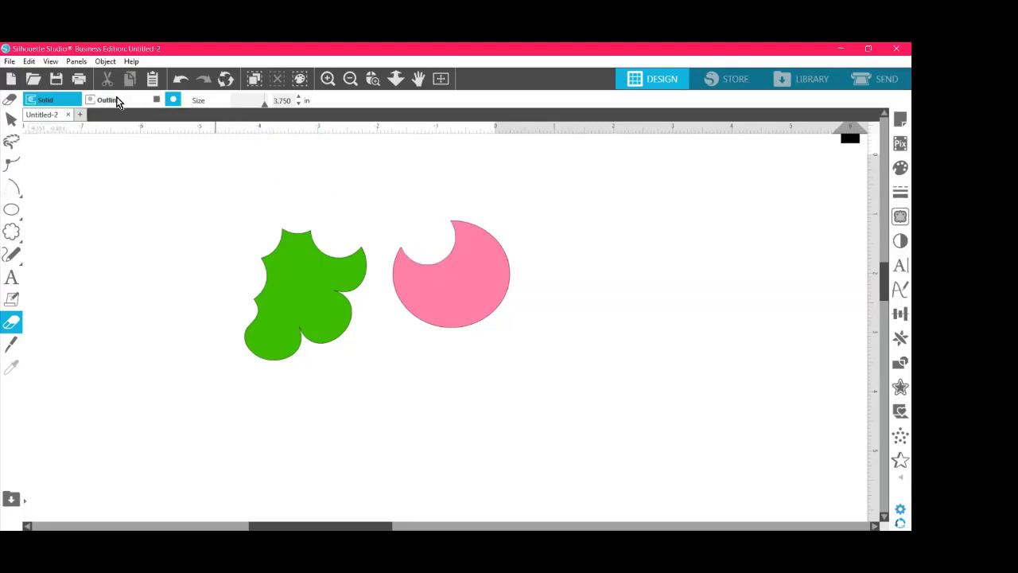
Step: Erase square notches from the pink shape's bottom and right side and the green shape's lower-right petal with a square 3.750 in eraser
{"action": "left_click", "coordinate": [157, 99]}
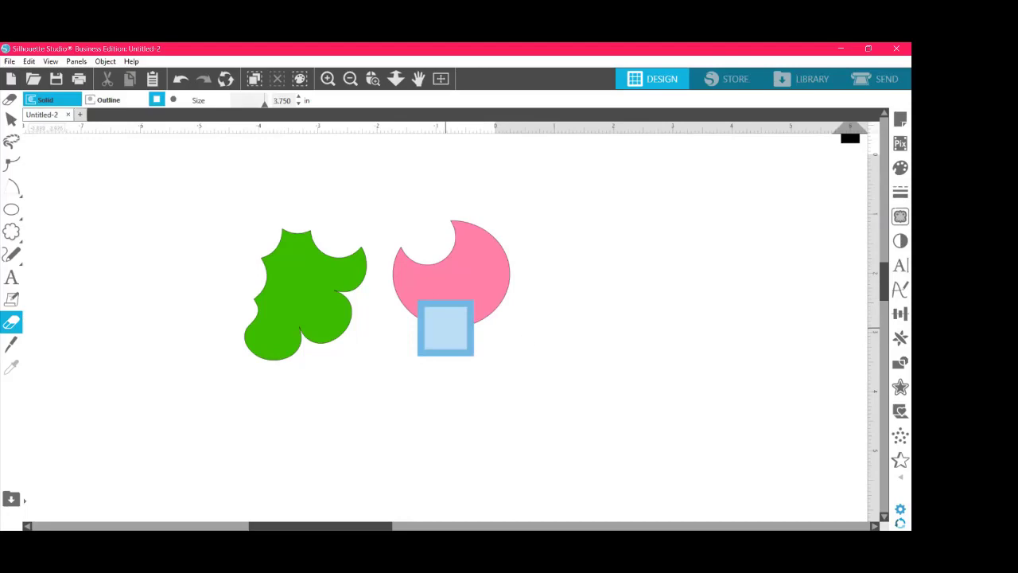
{"action": "left_click", "coordinate": [445, 328]}
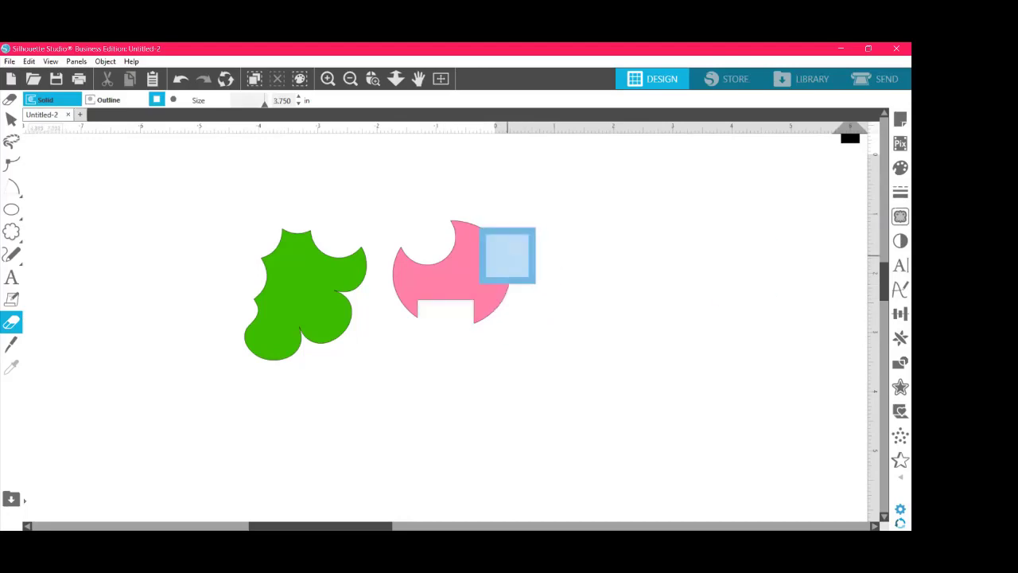
{"action": "left_click", "coordinate": [508, 255]}
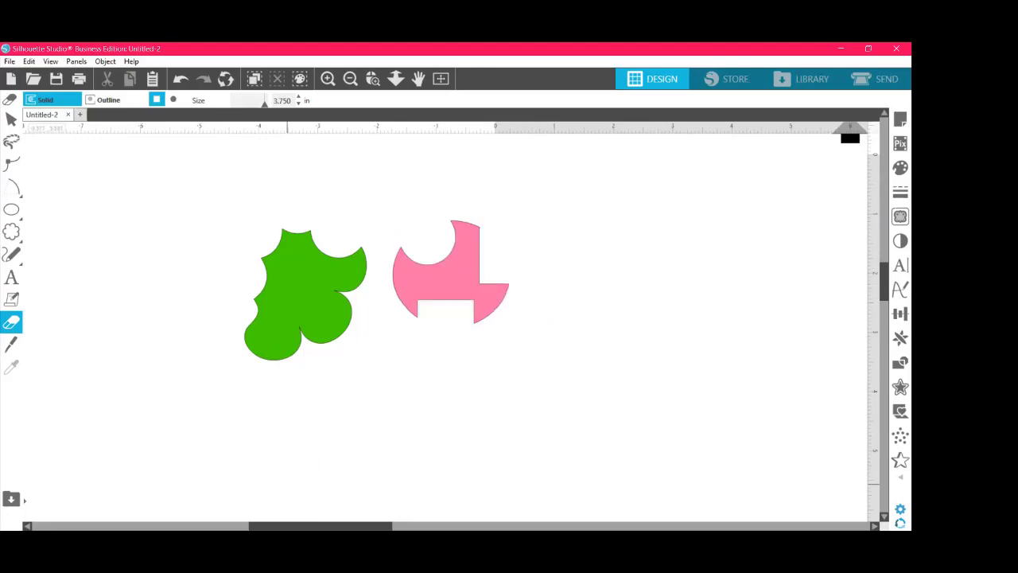
{"action": "left_click", "coordinate": [344, 336]}
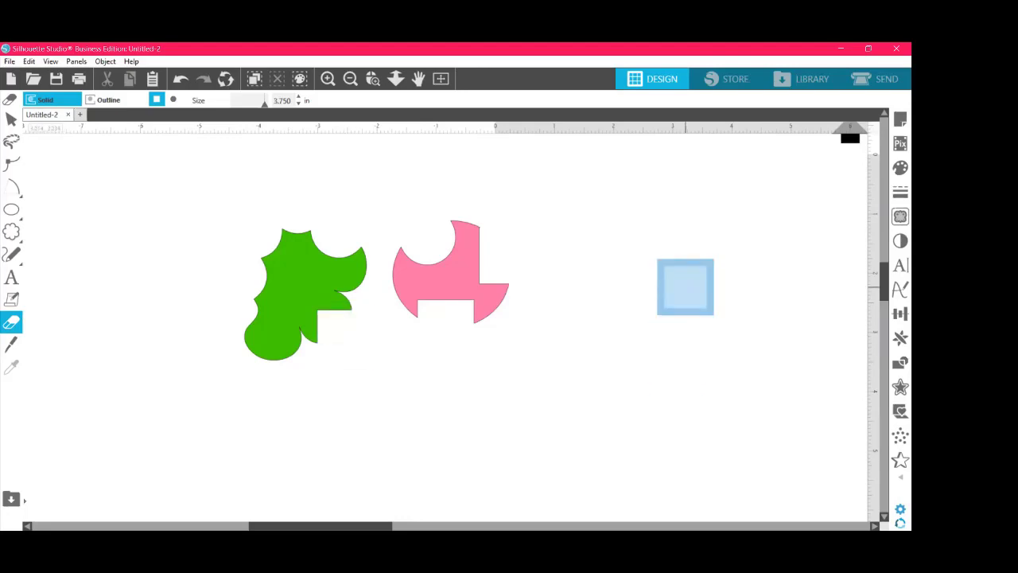
Step: Cut the green shape in two with a straight, solid Knife stroke, separate its upper piece and shift the pink shape slightly up and left
{"action": "left_click", "coordinate": [10, 348]}
{"action": "left_click_drag", "start_coordinate": [200, 304], "coordinate": [391, 256]}
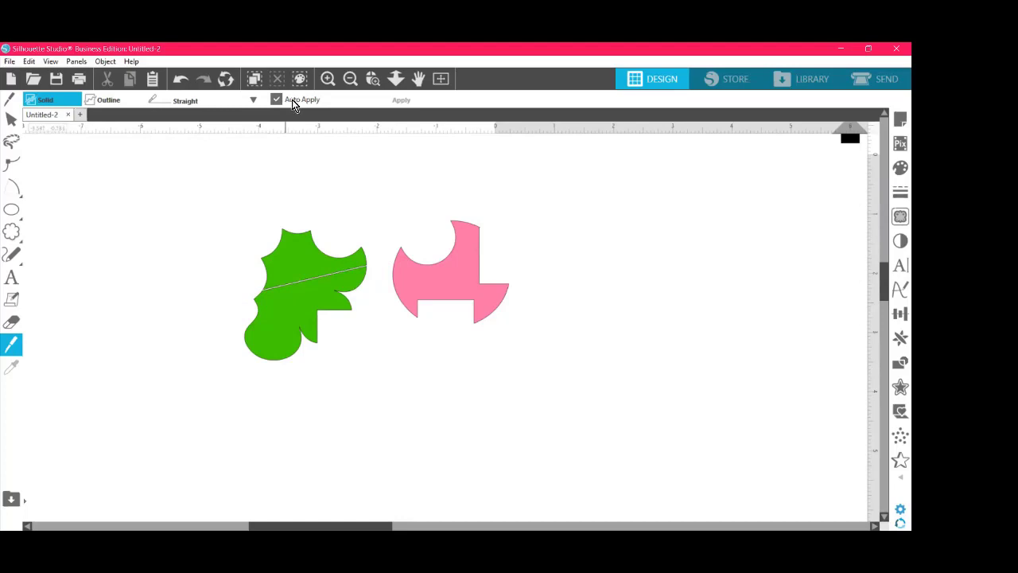
{"action": "left_click", "coordinate": [12, 119]}
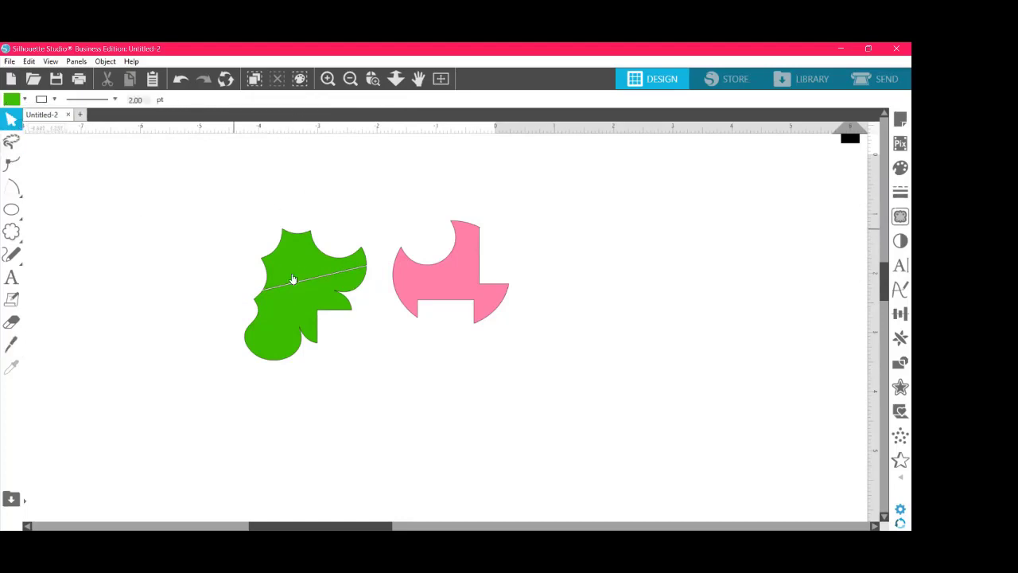
{"action": "mouse_move", "coordinate": [291, 276]}
{"action": "left_mouse_down"}
{"action": "mouse_move", "coordinate": [291, 229]}
{"action": "mouse_move", "coordinate": [290, 257]}
{"action": "left_mouse_up"}
{"action": "key", "text": "Escape"}
{"action": "left_click_drag", "start_coordinate": [432, 281], "coordinate": [424, 265]}
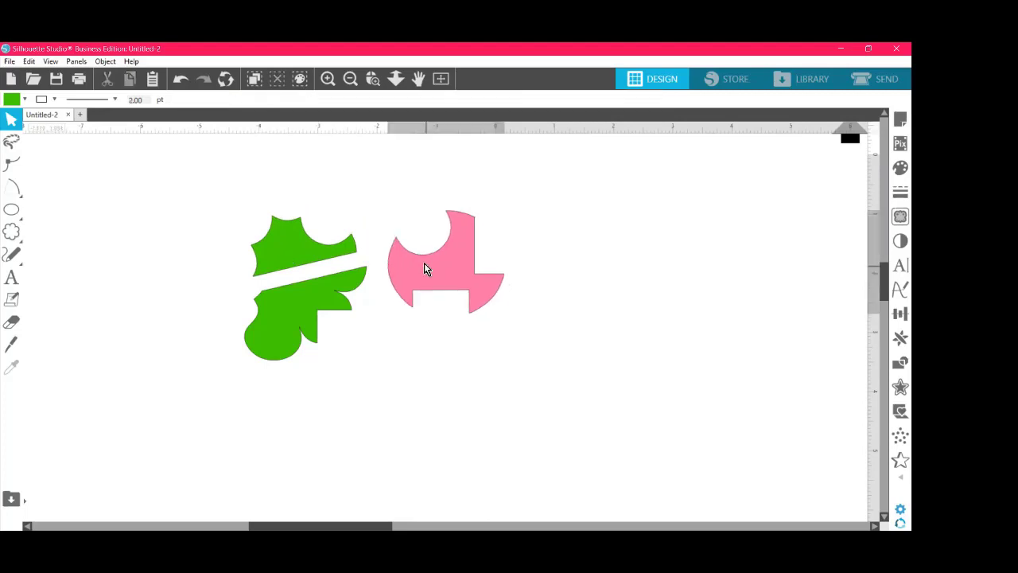
{"action": "key", "text": "Escape"}
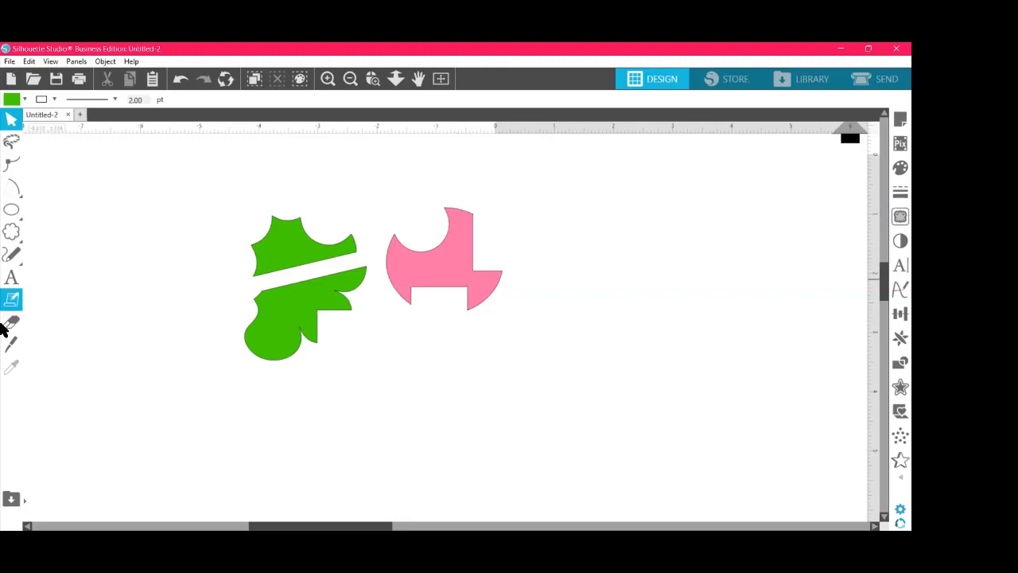
Step: Place a note to the left of the green pieces and enter fdgfgdsfgderrrtg in it
{"action": "left_click", "coordinate": [14, 301]}
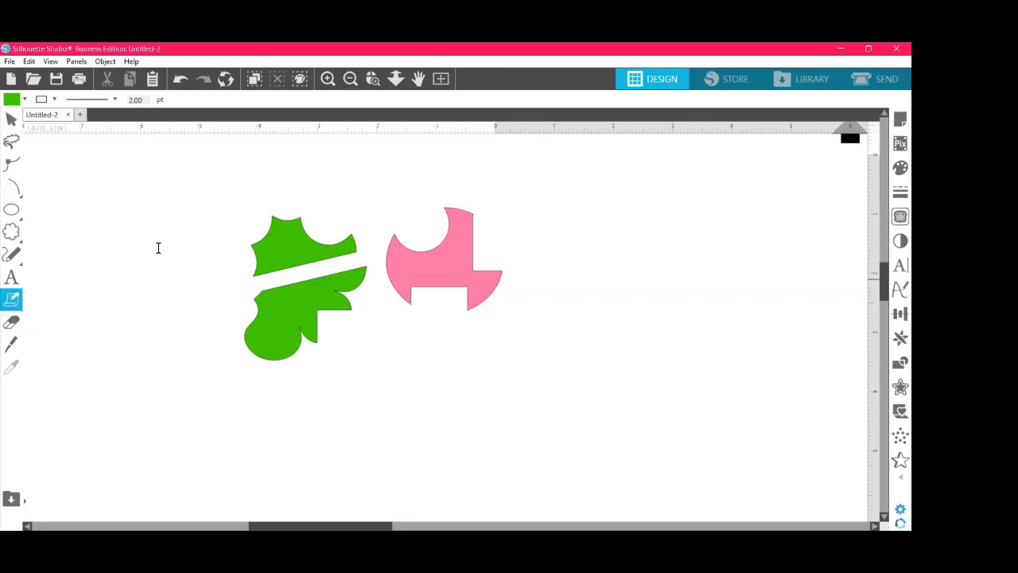
{"action": "left_click", "coordinate": [88, 211]}
{"action": "left_click", "coordinate": [242, 261]}
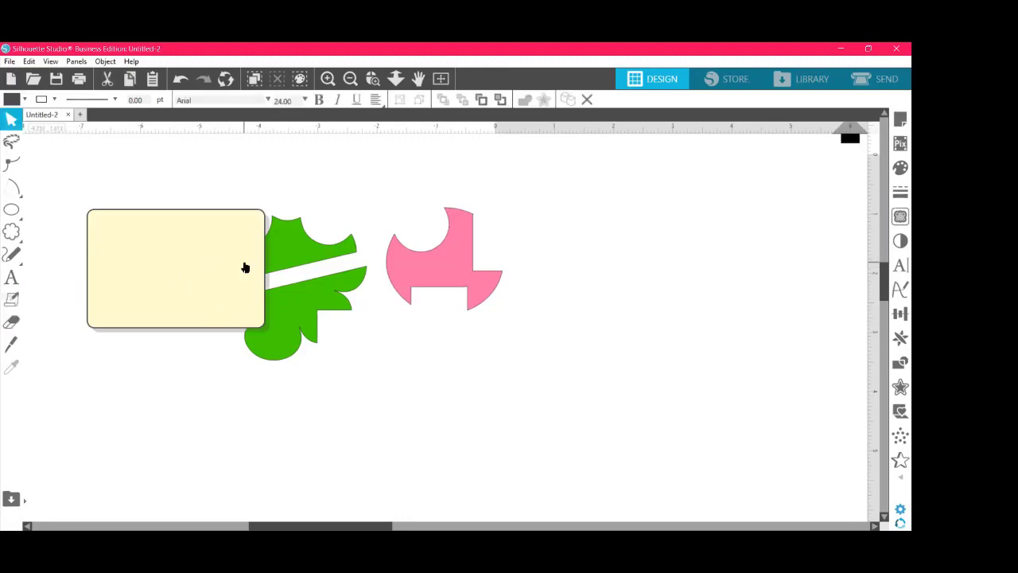
{"action": "type", "text": "fdgfgdsfgderr"}
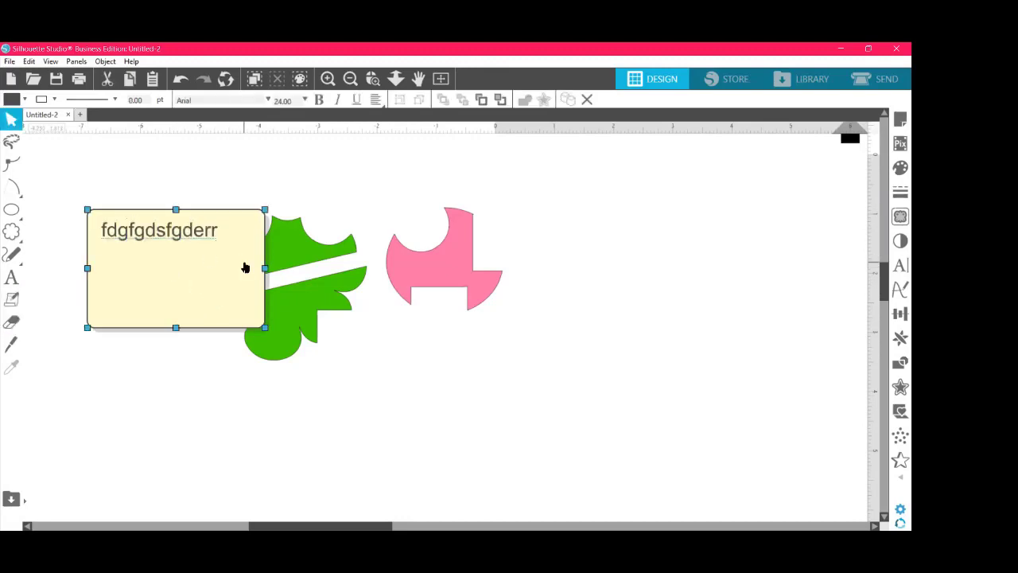
{"action": "type", "text": "rtg"}
{"action": "left_click", "coordinate": [270, 336]}
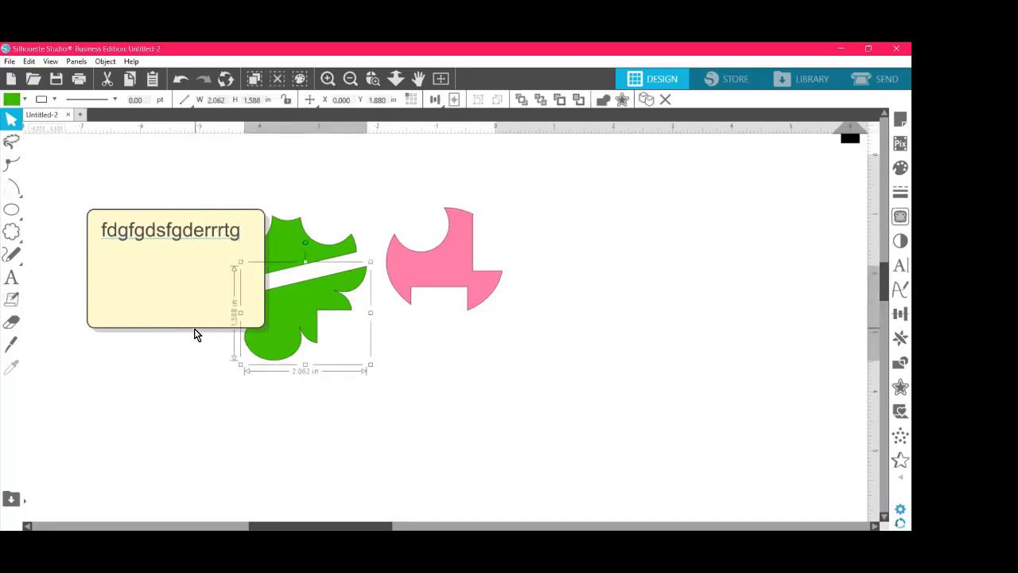
{"action": "left_click", "coordinate": [167, 323]}
{"action": "left_click", "coordinate": [78, 338]}
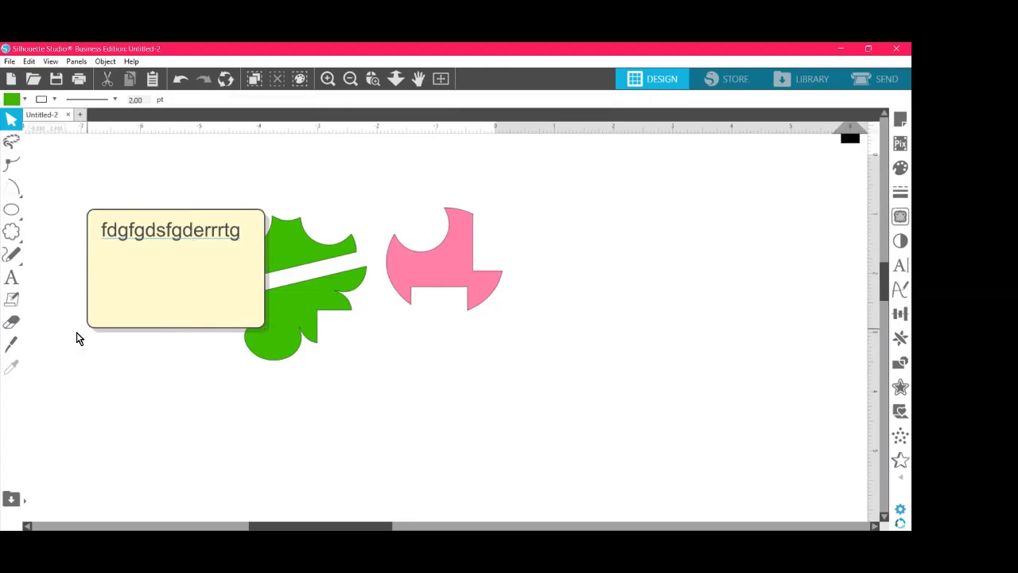
Step: Add a to the note's first line, and below it asdfsdf, dsfadf, sdfasdfsfdsaddfsdfsdfsdf and sadfasdfs with blank lines between them
{"action": "left_click", "coordinate": [87, 328]}
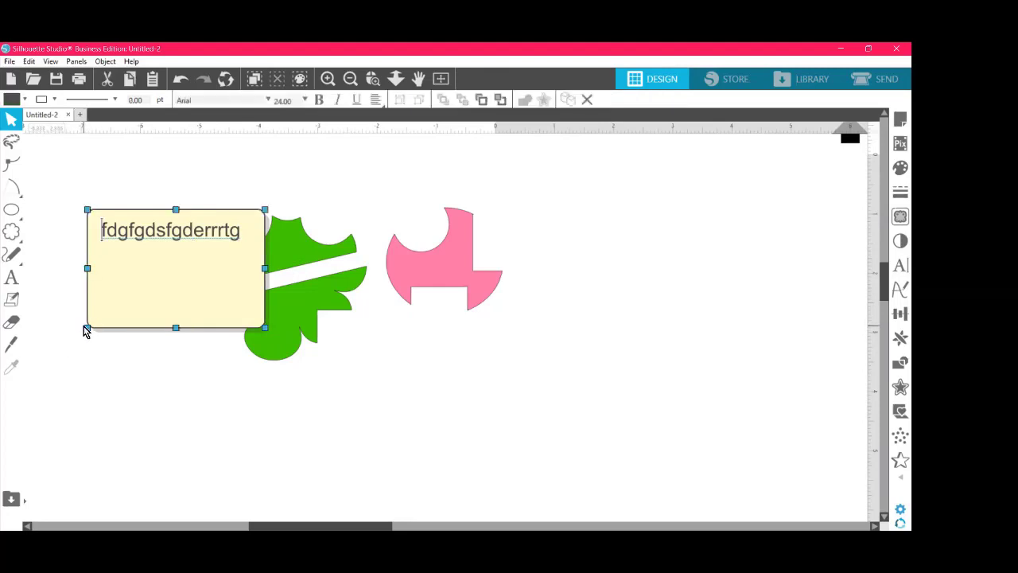
{"action": "left_click", "coordinate": [85, 337]}
{"action": "left_click", "coordinate": [177, 257]}
{"action": "type", "text": "a"}
{"action": "key", "text": "Return"}
{"action": "key", "text": "Return"}
{"action": "type", "text": "asdfsdf"}
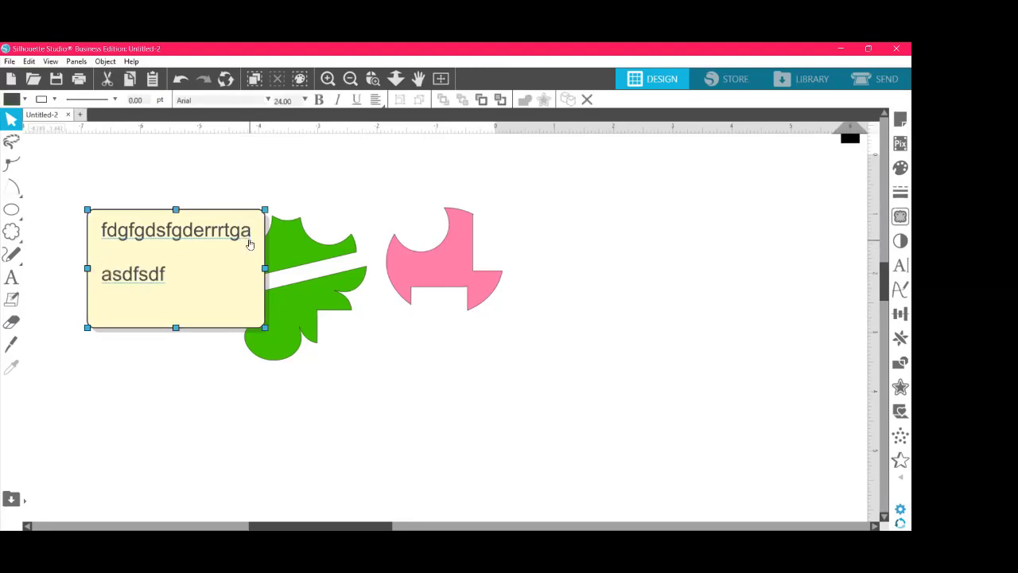
{"action": "key", "text": "Return"}
{"action": "key", "text": "Return"}
{"action": "key", "text": "Return"}
{"action": "type", "text": "dsfadf"}
{"action": "key", "text": "Return"}
{"action": "key", "text": "Return"}
{"action": "key", "text": "Return"}
{"action": "type", "text": "sdfasdfsfdsaddfsdfsdfsdf"}
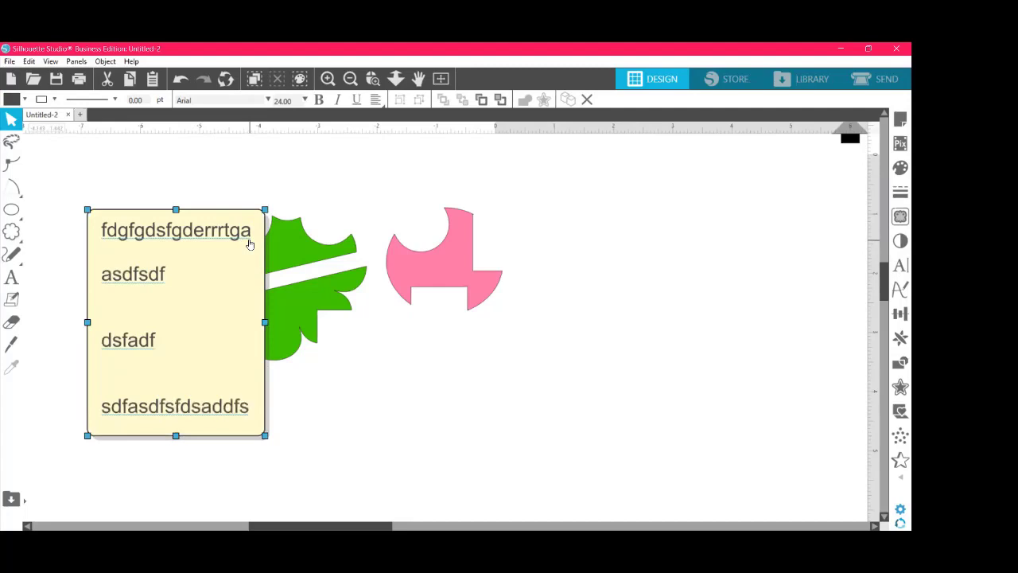
{"action": "key", "text": "Return"}
{"action": "key", "text": "Return"}
{"action": "key", "text": "Return"}
{"action": "type", "text": "sadfasdfs"}
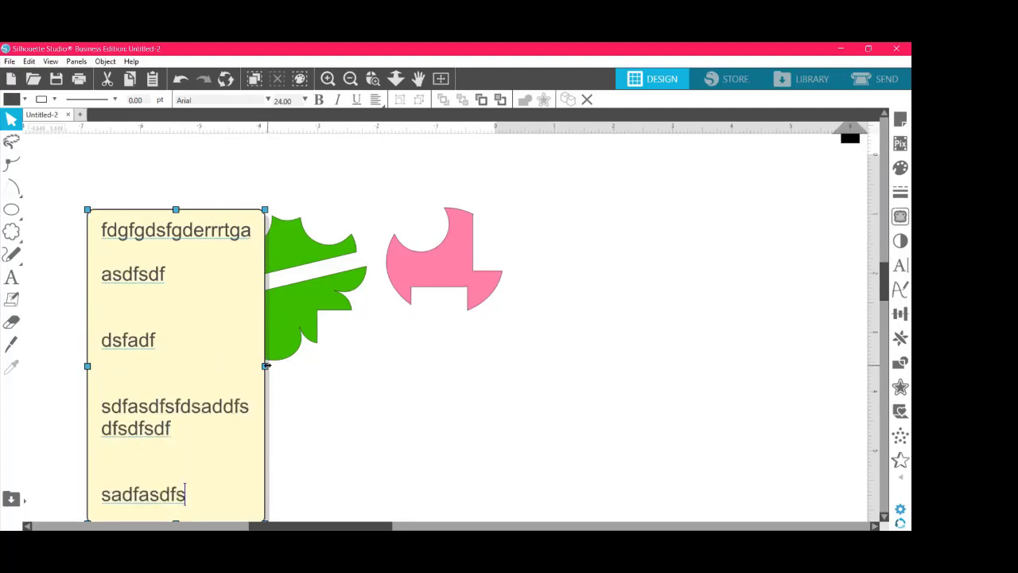
{"action": "left_click", "coordinate": [430, 365]}
{"action": "double_click", "coordinate": [176, 344]}
{"action": "left_click", "coordinate": [176, 184]}
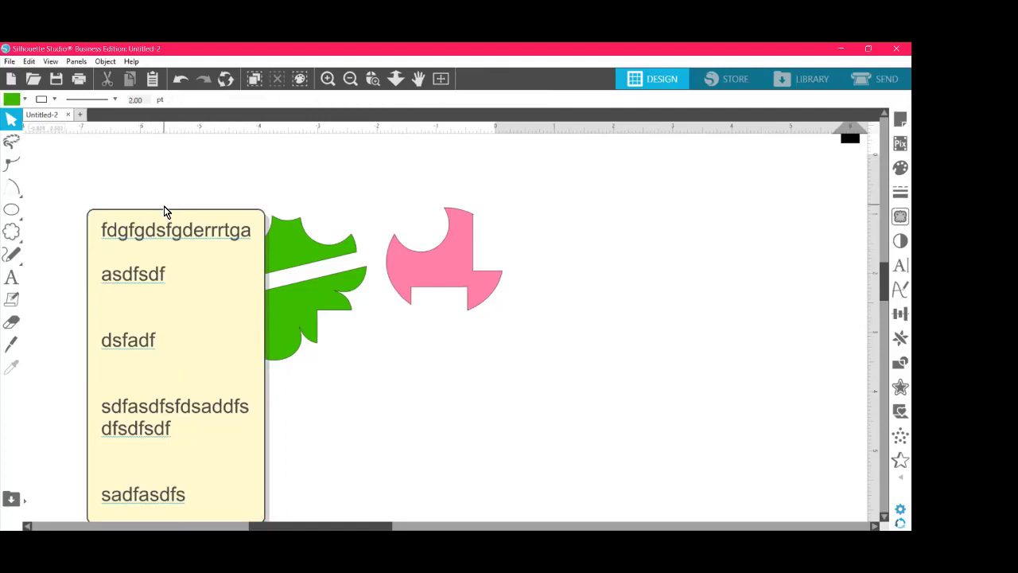
Step: Move the note over the green pieces and move the upper green piece out to the note's left side
{"action": "left_click", "coordinate": [91, 220]}
{"action": "left_click_drag", "start_coordinate": [90, 211], "coordinate": [54, 168]}
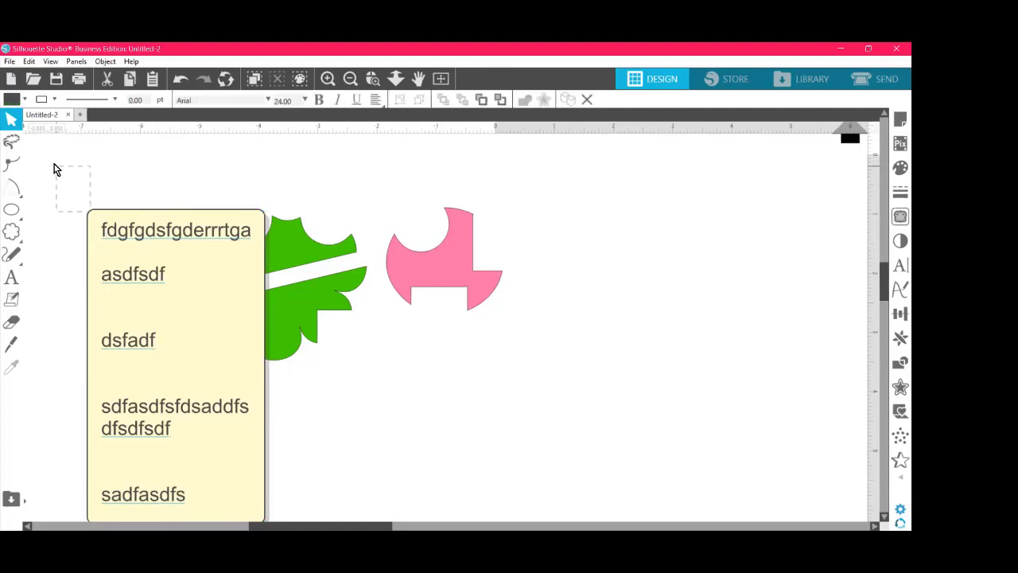
{"action": "double_click", "coordinate": [102, 242]}
{"action": "left_click_drag", "start_coordinate": [230, 360], "coordinate": [283, 289]}
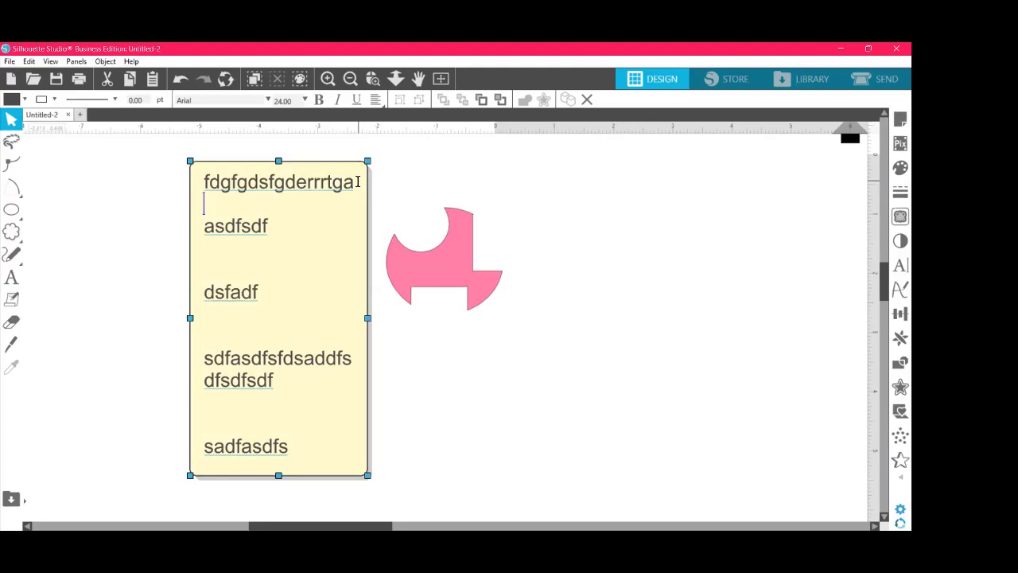
{"action": "left_click_drag", "start_coordinate": [289, 245], "coordinate": [154, 236]}
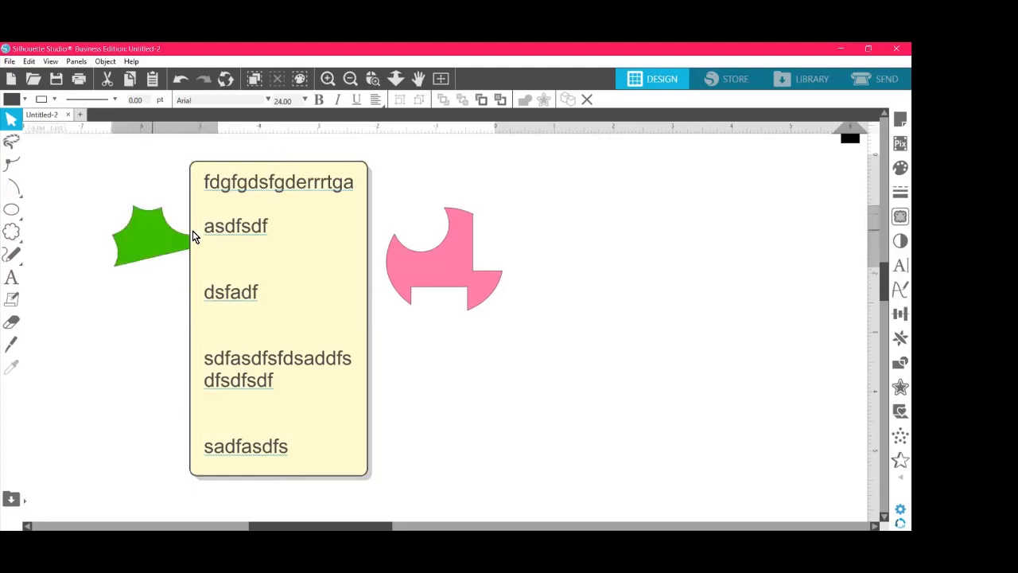
{"action": "left_click", "coordinate": [390, 193]}
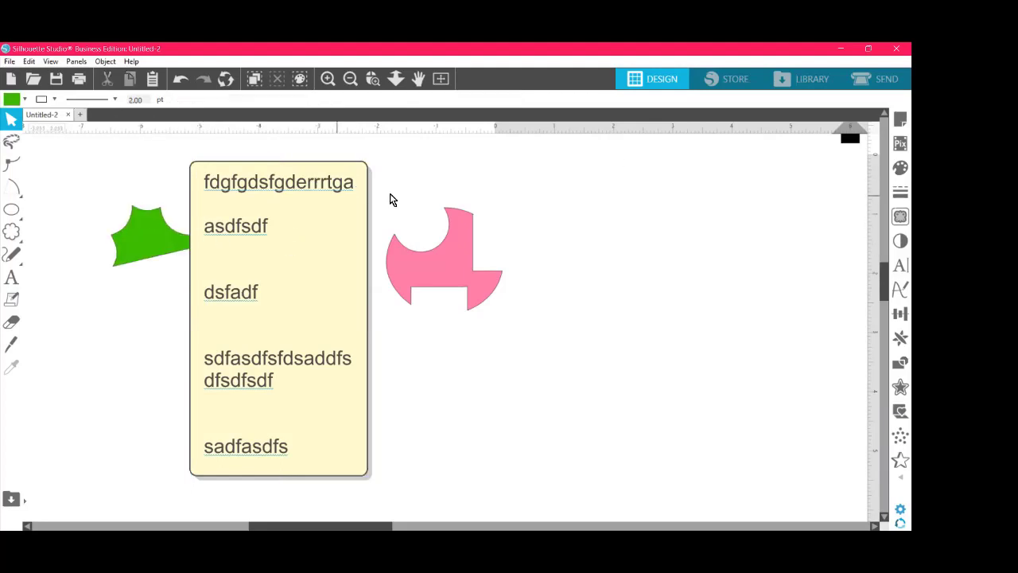
Step: Delete the horizontal guide line above the note and the pink shape
{"action": "scroll", "coordinate": [861, 186], "scroll_direction": "up", "scroll_amount": 2}
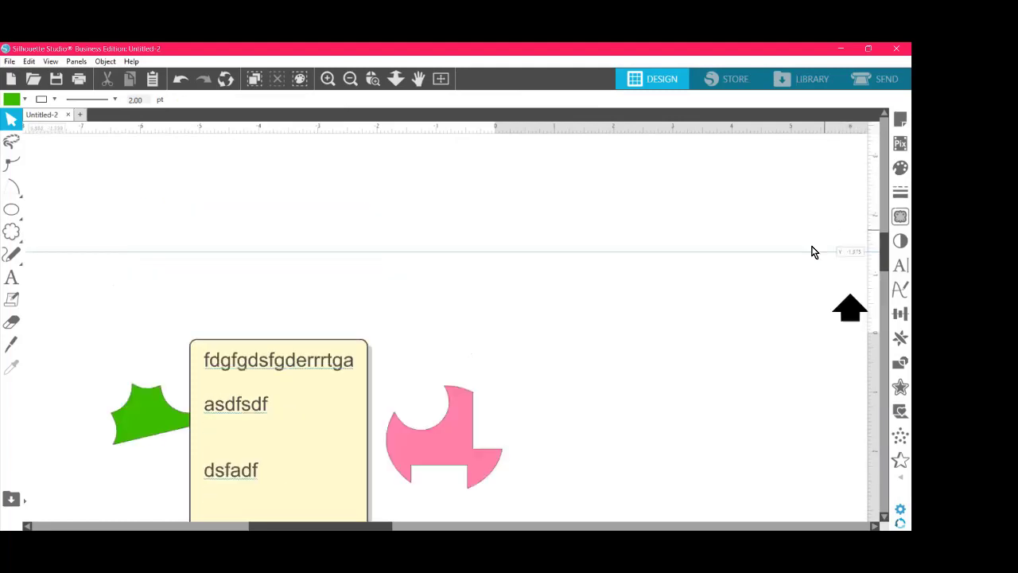
{"action": "scroll", "coordinate": [853, 247], "scroll_direction": "down", "scroll_amount": 1}
{"action": "scroll", "coordinate": [856, 252], "scroll_direction": "down", "scroll_amount": 1}
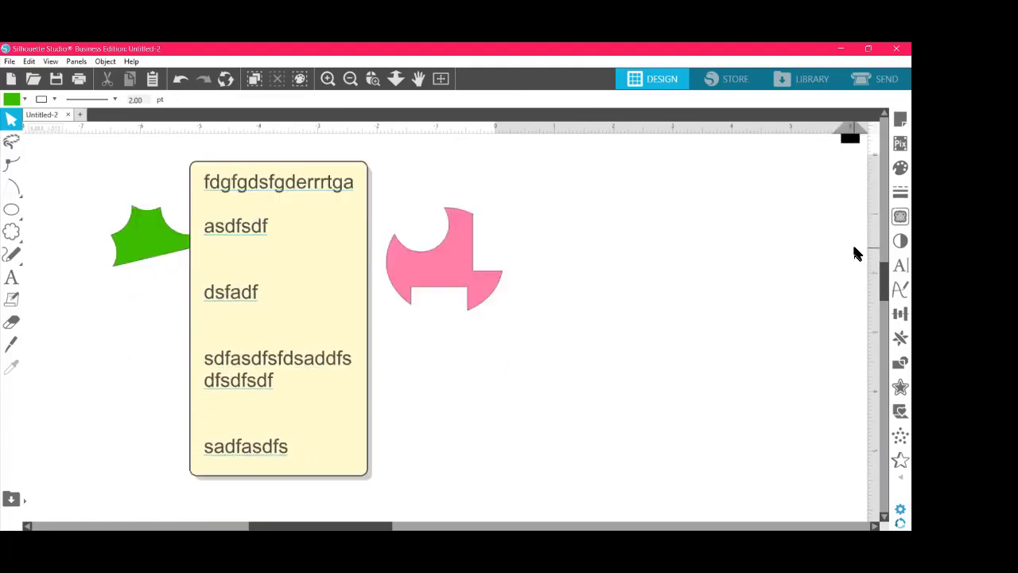
{"action": "scroll", "coordinate": [850, 243], "scroll_direction": "up", "scroll_amount": 2}
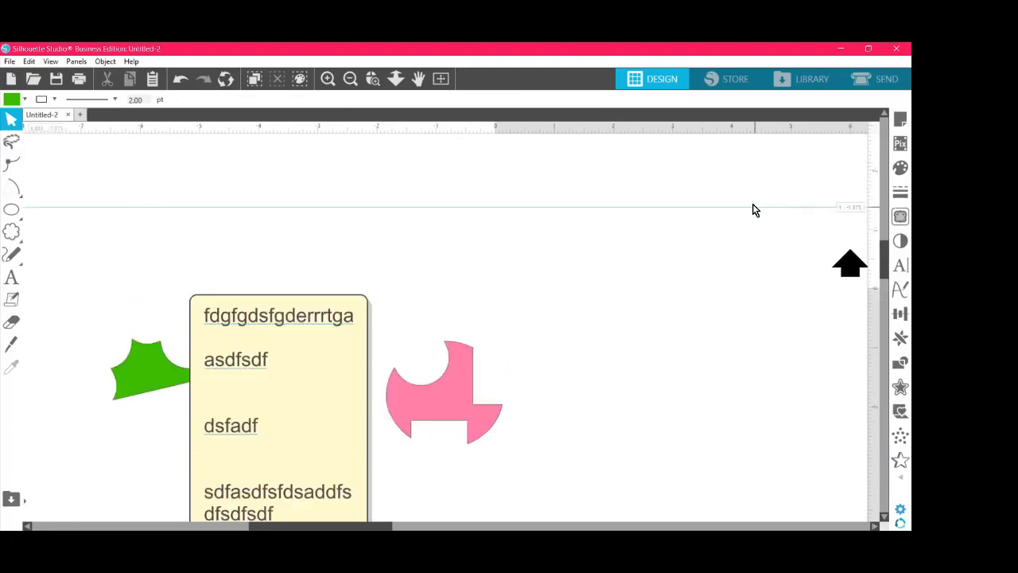
{"action": "left_click", "coordinate": [751, 206]}
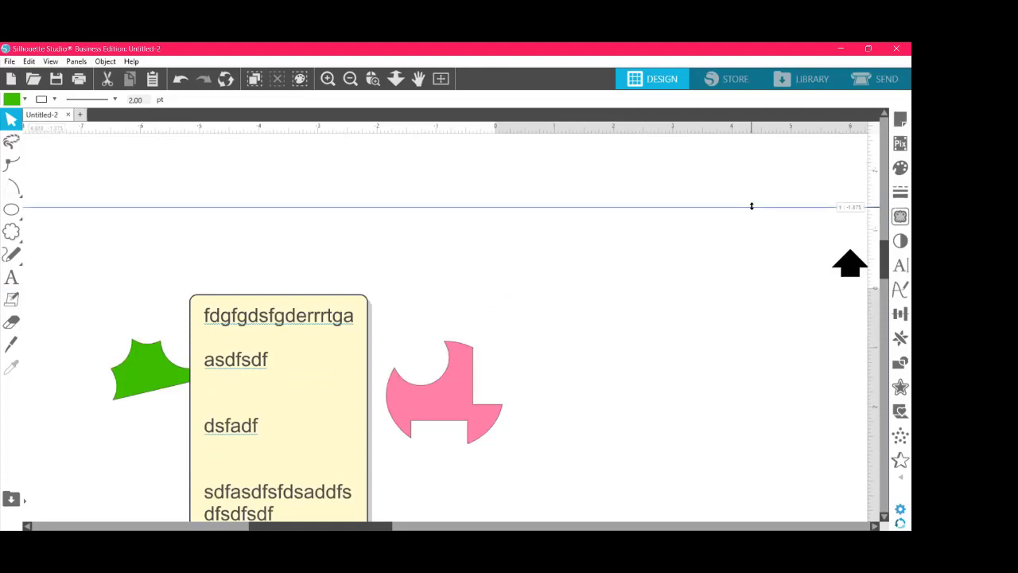
{"action": "key", "text": "Delete"}
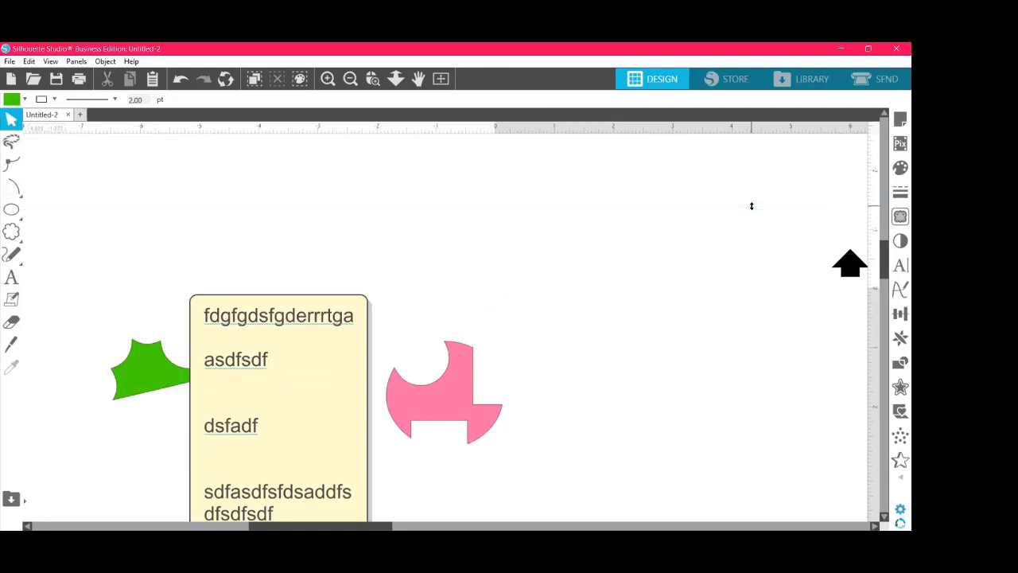
Step: Highlight the second part of the note's first line of text and then the whole line, clearing each selection
{"action": "double_click", "coordinate": [310, 327]}
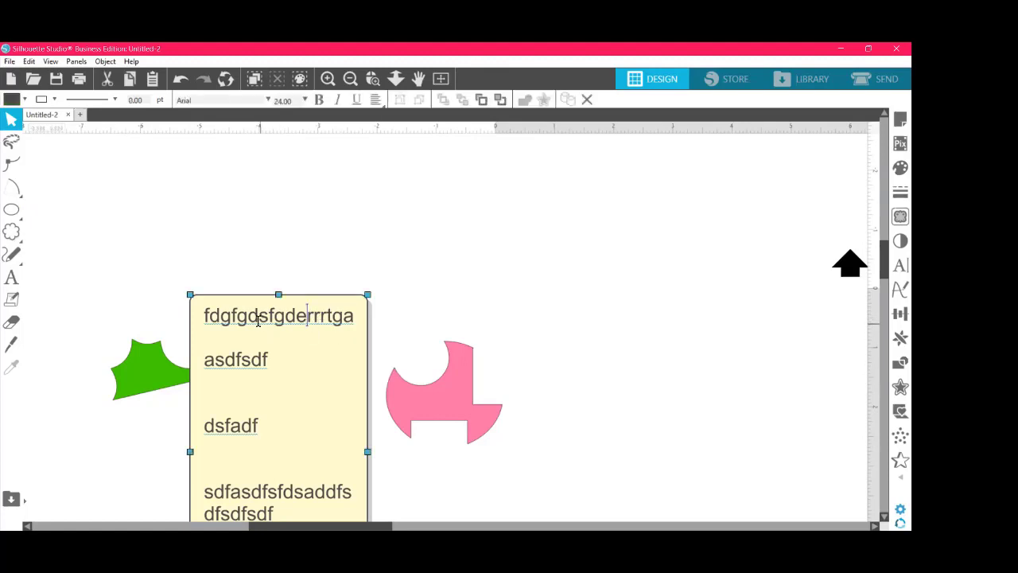
{"action": "left_click_drag", "start_coordinate": [259, 322], "coordinate": [334, 331]}
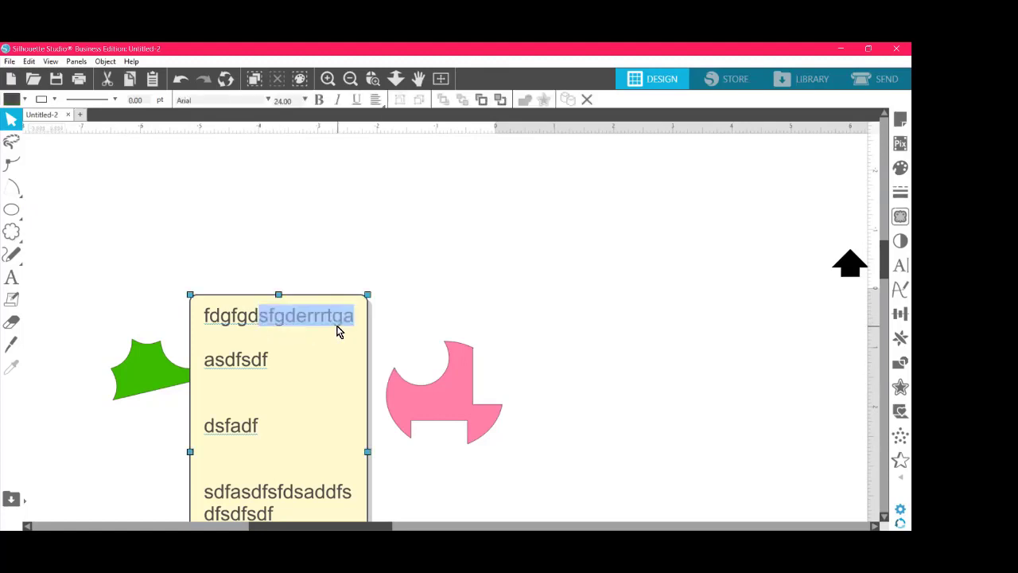
{"action": "key", "text": "Right"}
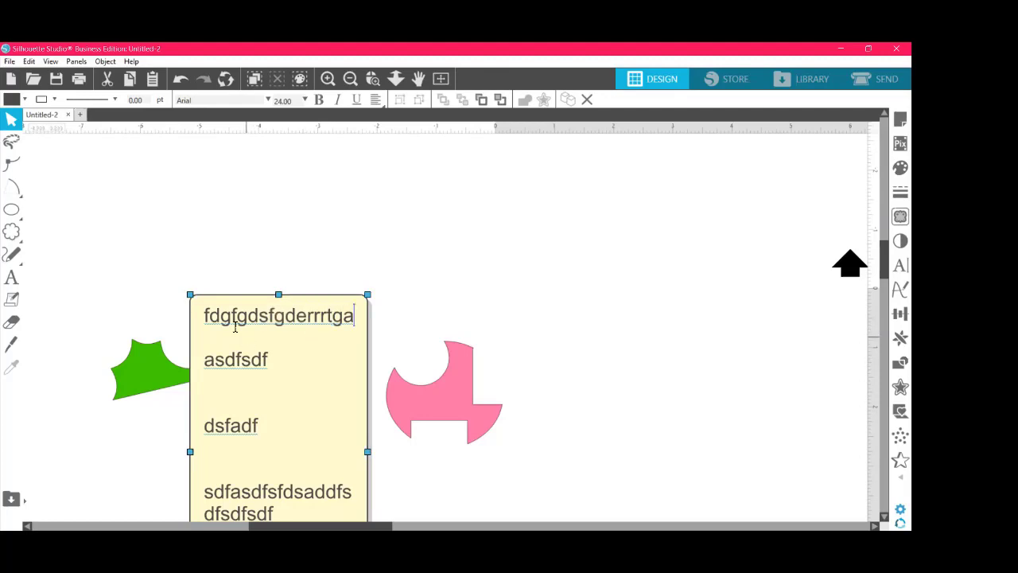
{"action": "left_click_drag", "start_coordinate": [204, 317], "coordinate": [354, 319]}
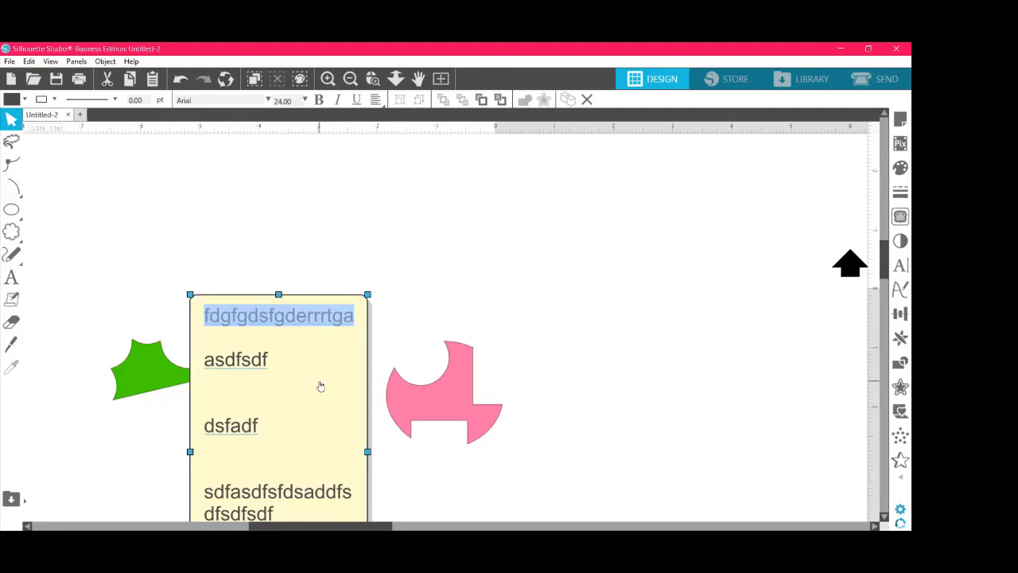
{"action": "left_click", "coordinate": [274, 369]}
Step: Insert the lines test, hello and halloew below the note's first line, above asdfsdf
{"action": "left_click", "coordinate": [357, 316]}
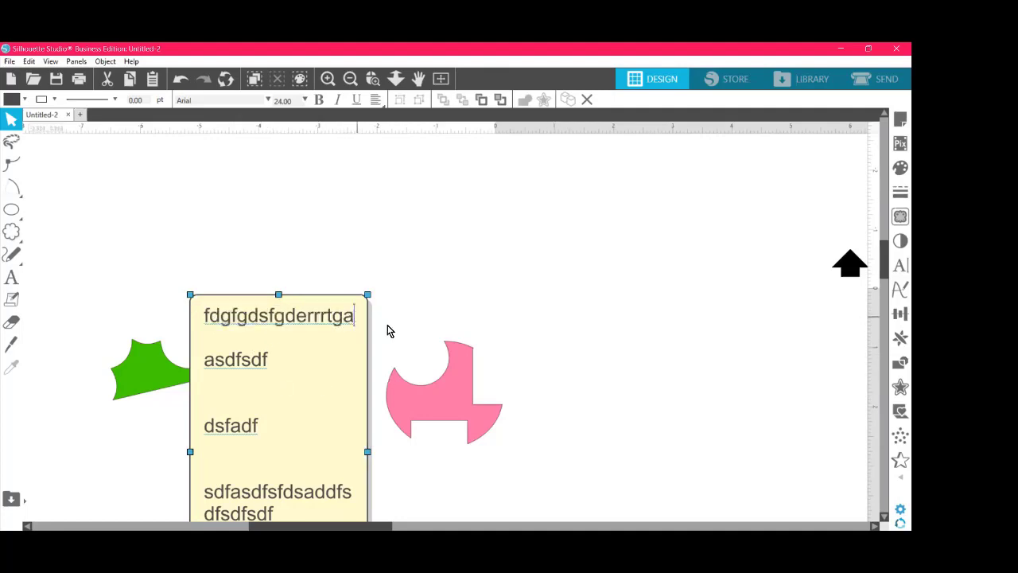
{"action": "key", "text": "Return"}
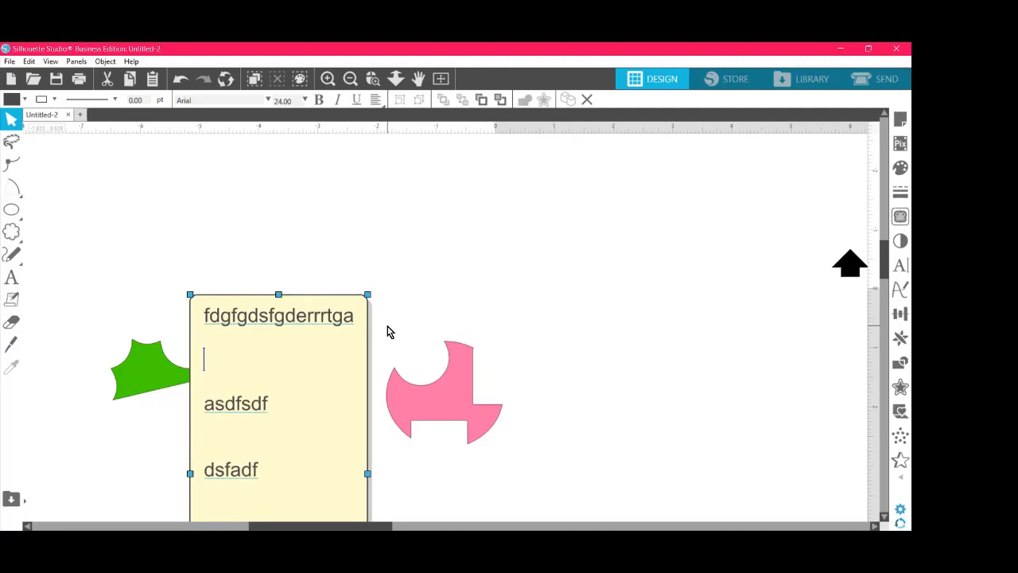
{"action": "type", "text": "test"}
{"action": "key", "text": "Return"}
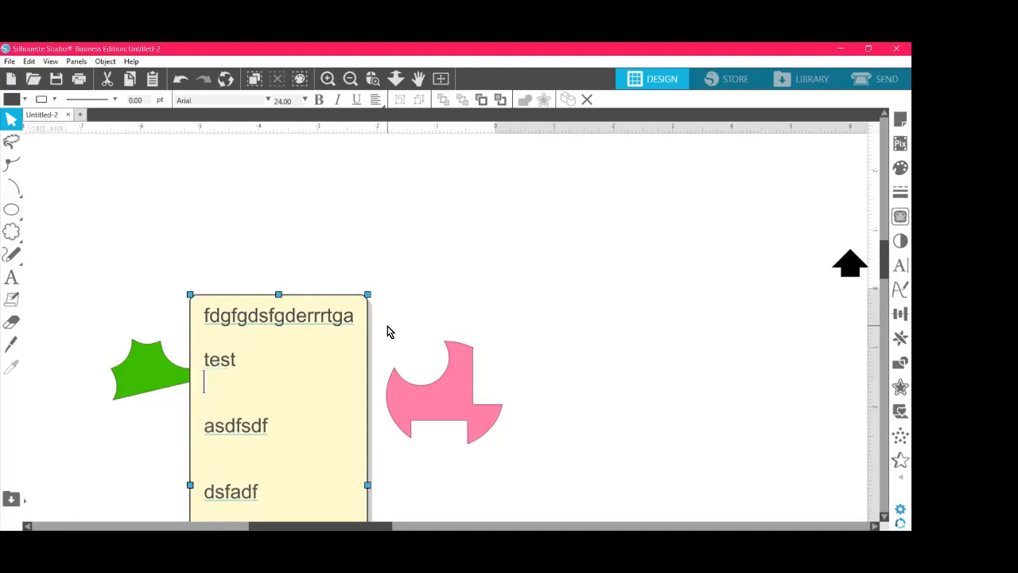
{"action": "type", "text": "hello "}
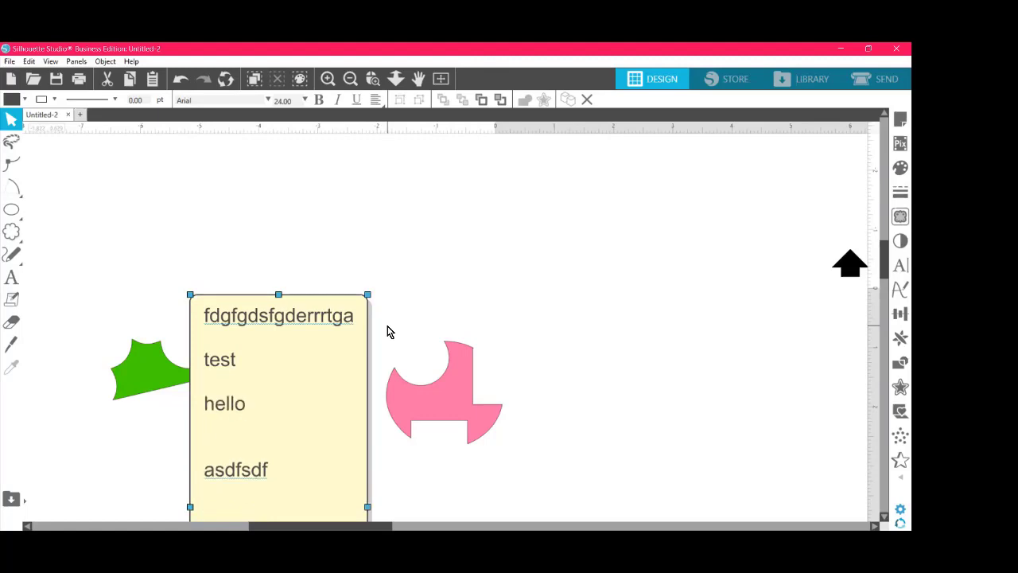
{"action": "type", "text": "halloew"}
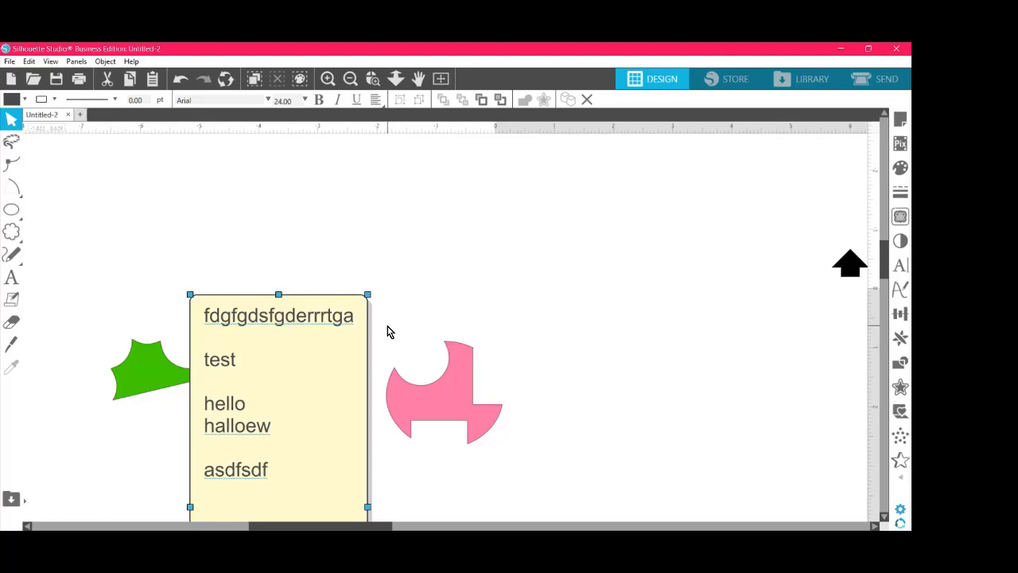
{"action": "key", "text": "Return"}
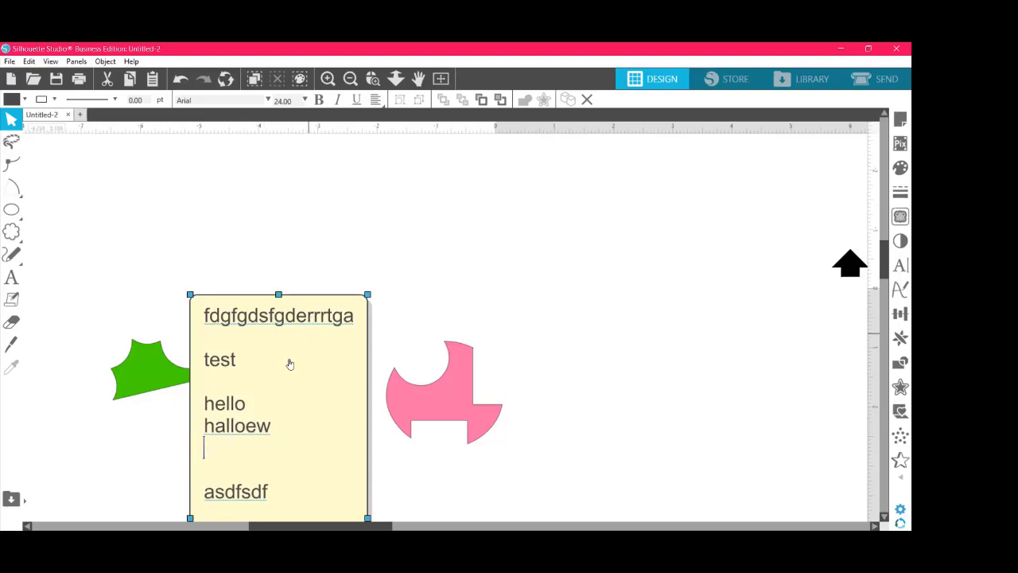
Step: Select the text of the note's first line from its second character, then deselect the note
{"action": "left_click_drag", "start_coordinate": [211, 318], "coordinate": [360, 318]}
{"action": "scroll", "coordinate": [781, 308], "scroll_direction": "up", "scroll_amount": 3}
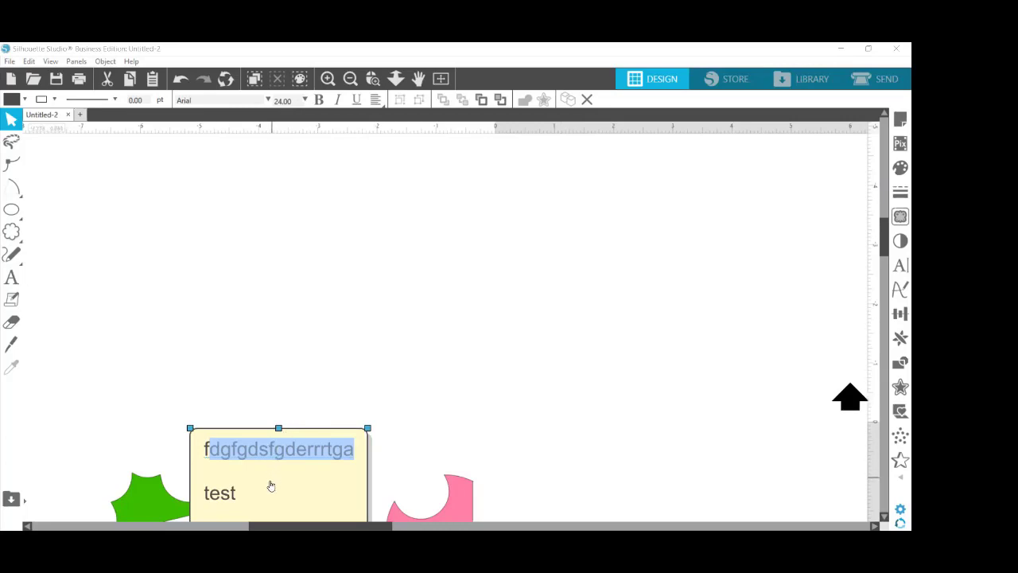
{"action": "left_click", "coordinate": [305, 426]}
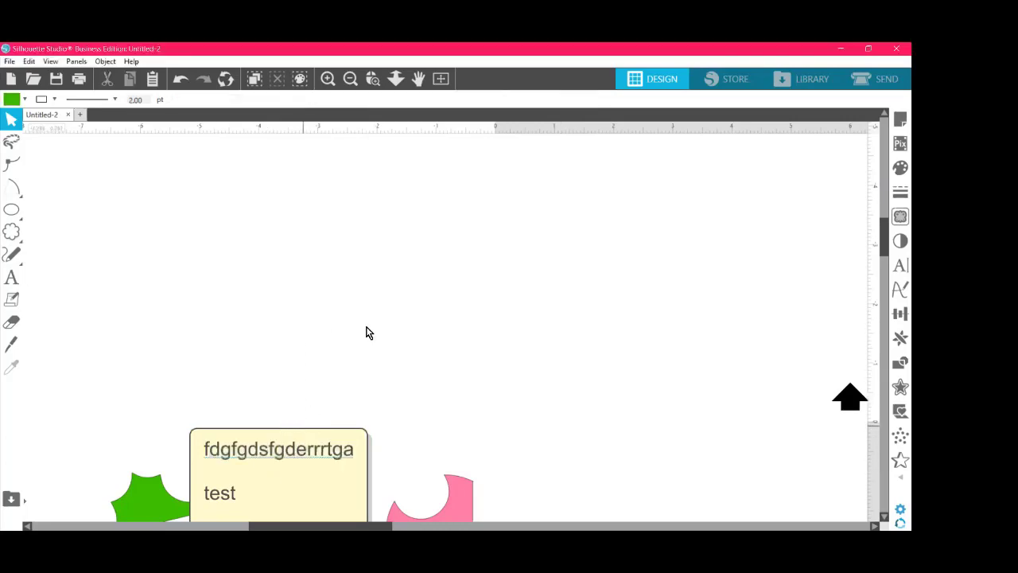
Step: Widen the note to the right until it covers most of the pink shape
{"action": "scroll", "coordinate": [374, 342], "scroll_direction": "down", "scroll_amount": 1}
{"action": "scroll", "coordinate": [378, 348], "scroll_direction": "down", "scroll_amount": 3}
{"action": "double_click", "coordinate": [367, 353]}
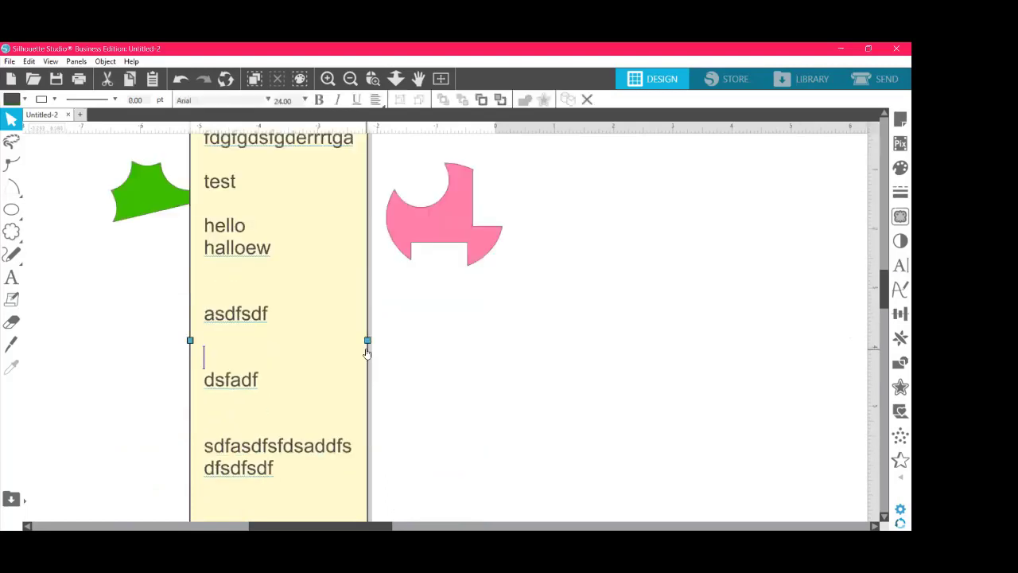
{"action": "mouse_move", "coordinate": [367, 353]}
{"action": "left_mouse_down"}
{"action": "mouse_move", "coordinate": [507, 359]}
{"action": "mouse_move", "coordinate": [373, 339]}
{"action": "left_mouse_up"}
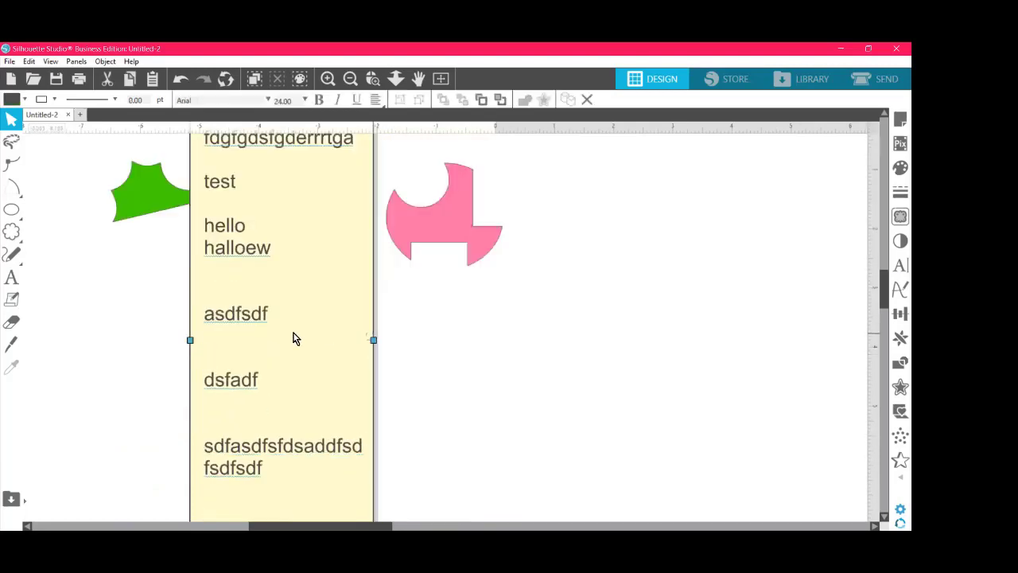
{"action": "left_click_drag", "start_coordinate": [294, 338], "coordinate": [480, 353]}
Step: Delete the pink shape partly hidden behind the note
{"action": "right_click", "coordinate": [423, 340]}
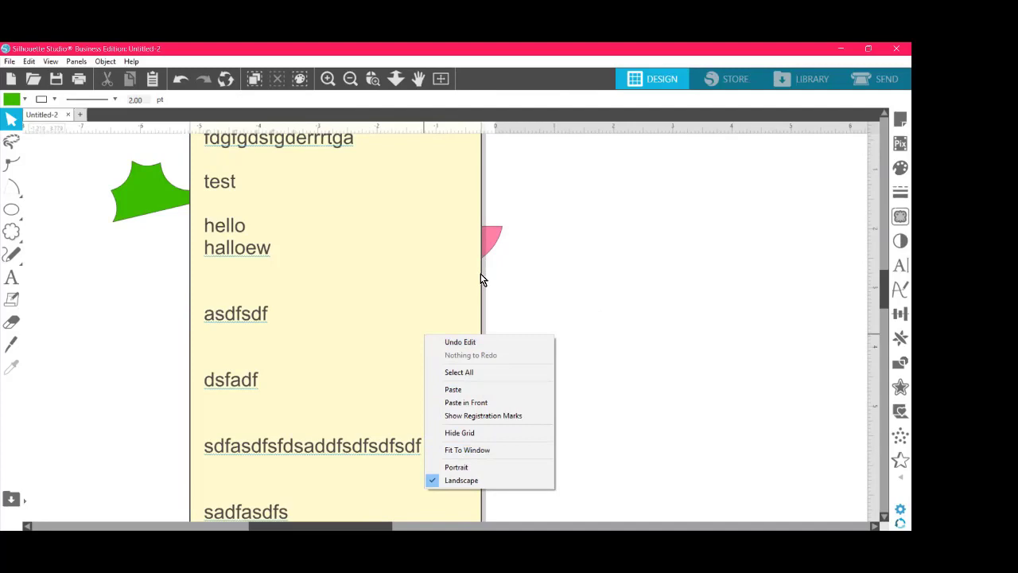
{"action": "right_click", "coordinate": [408, 263]}
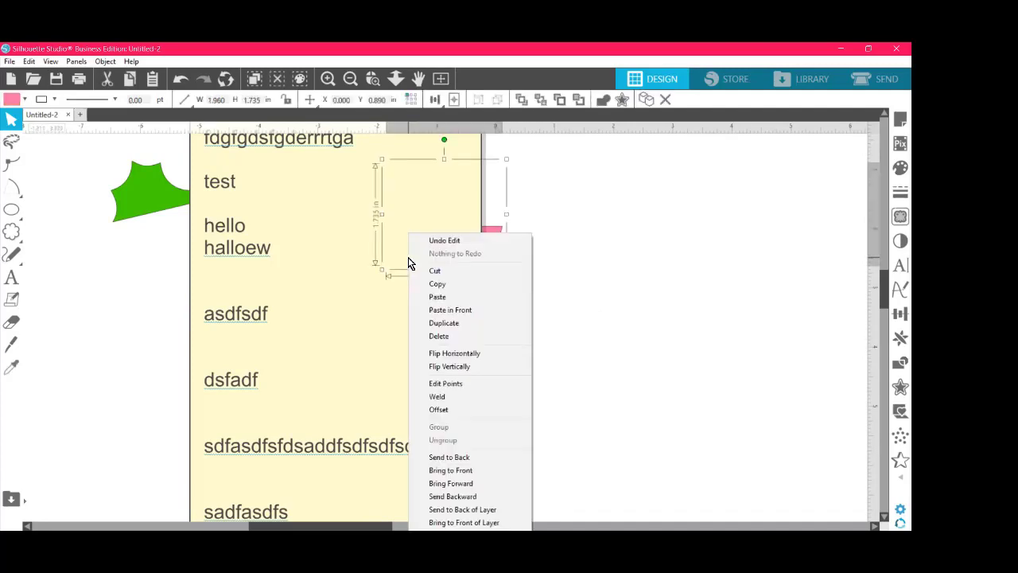
{"action": "left_click", "coordinate": [442, 336]}
Step: Try to duplicate the widened note
{"action": "right_click", "coordinate": [440, 334]}
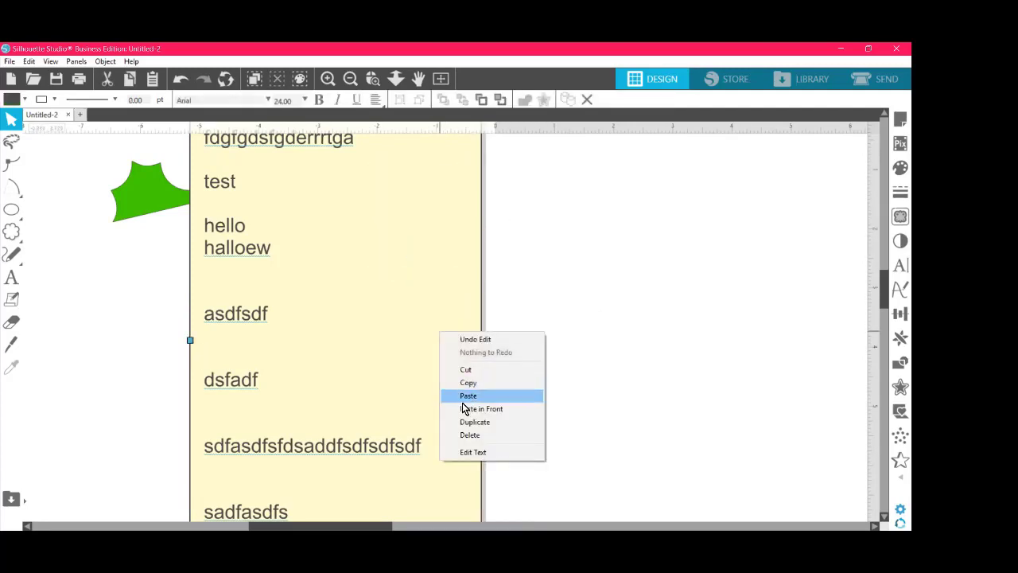
{"action": "left_click", "coordinate": [370, 247]}
{"action": "right_click", "coordinate": [370, 246]}
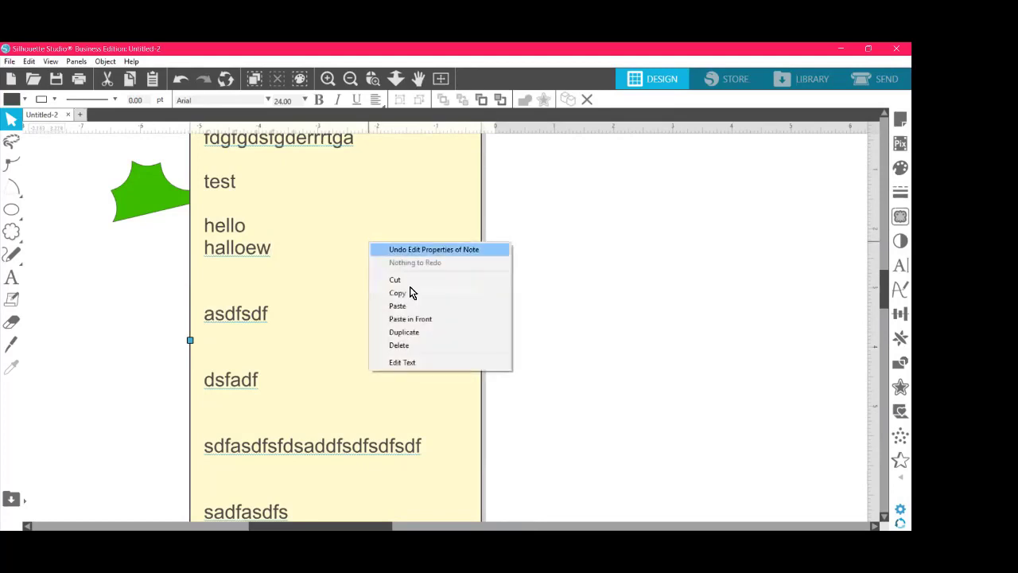
{"action": "left_click", "coordinate": [404, 333]}
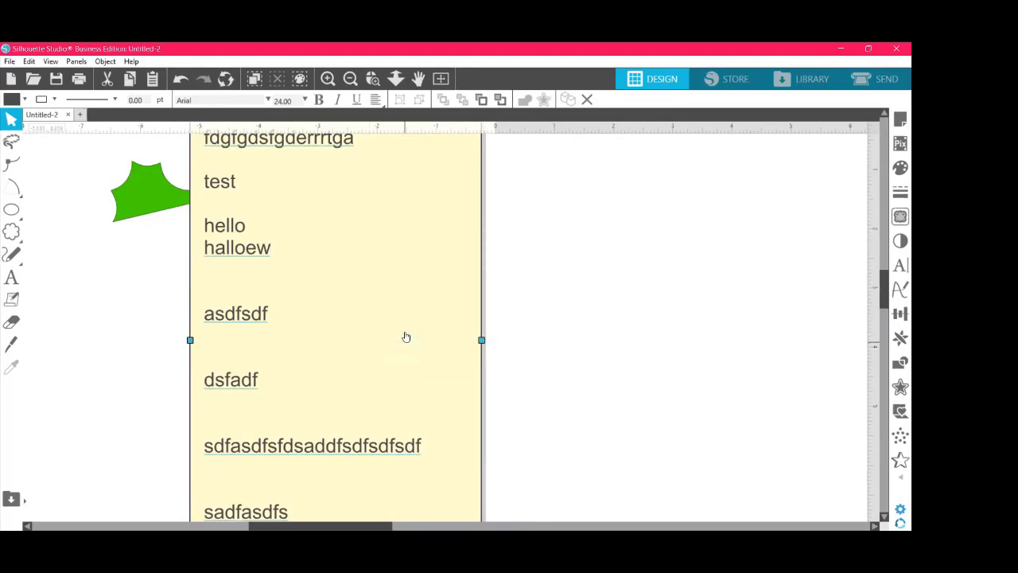
{"action": "right_click", "coordinate": [404, 332]}
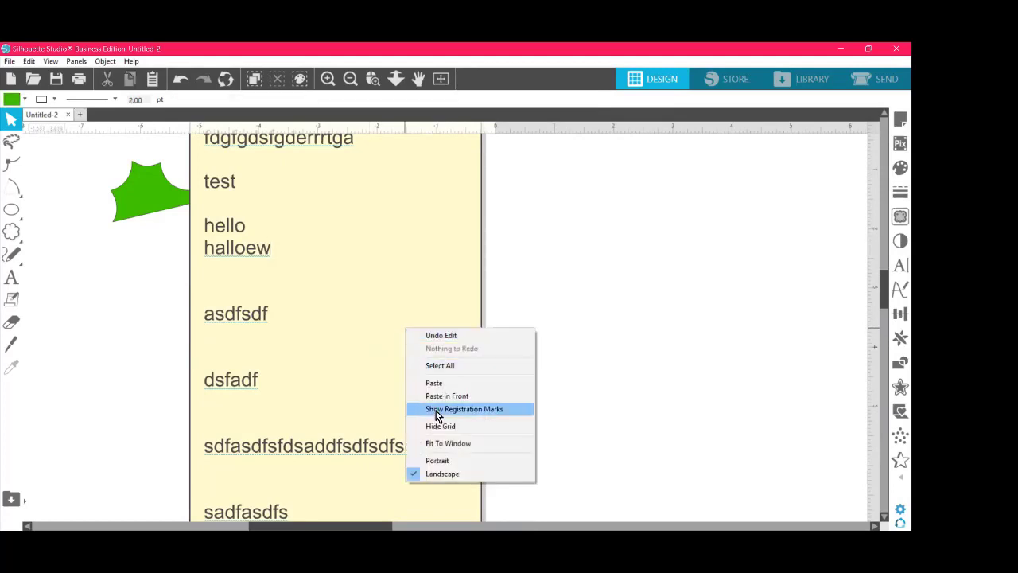
{"action": "left_click", "coordinate": [549, 301]}
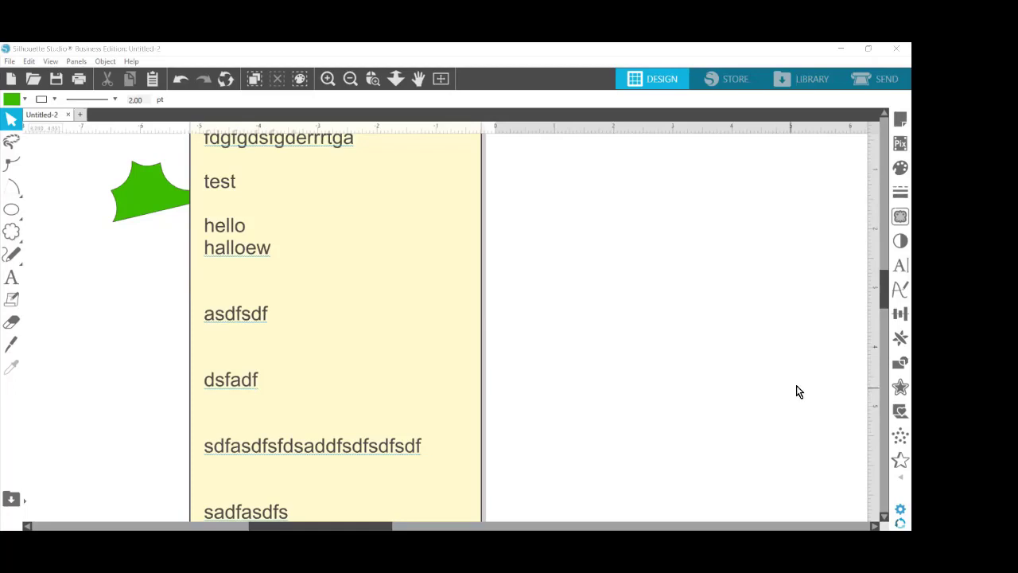
{"action": "left_click", "coordinate": [783, 364]}
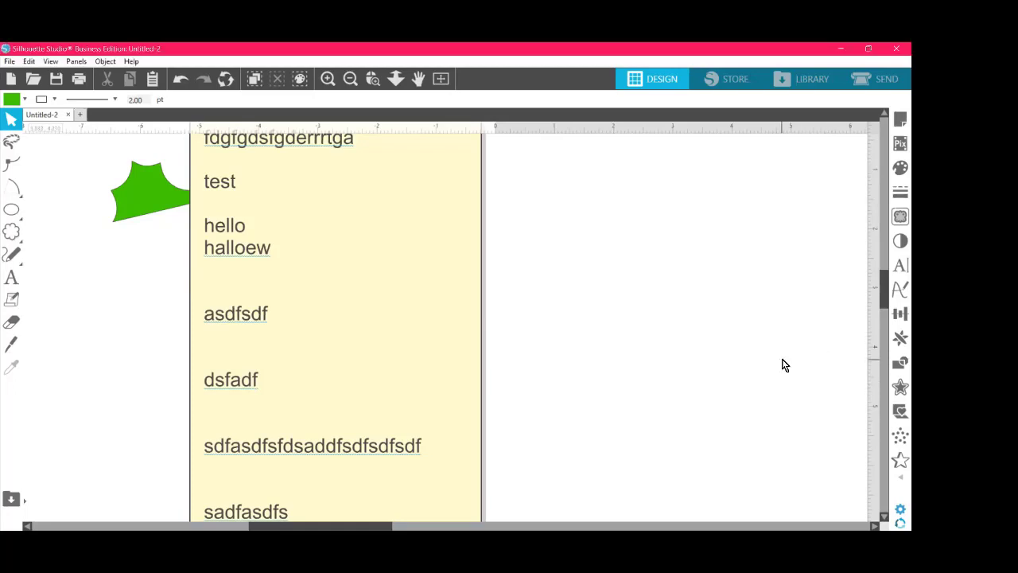
Step: Try to delete the note from the canvas
{"action": "double_click", "coordinate": [379, 299]}
{"action": "right_click", "coordinate": [379, 297]}
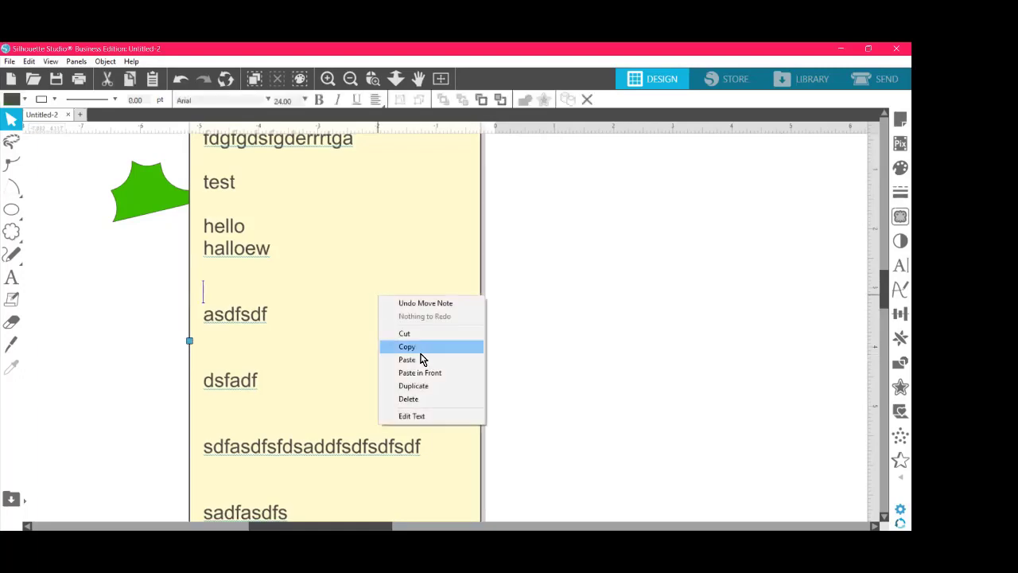
{"action": "key", "text": "Escape"}
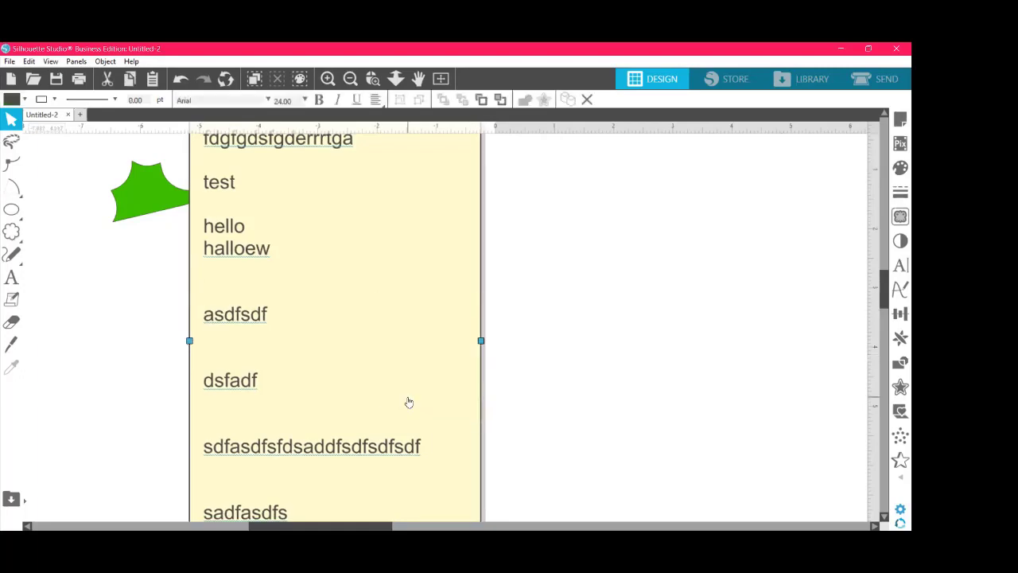
{"action": "right_click", "coordinate": [375, 330]}
{"action": "right_click", "coordinate": [348, 305]}
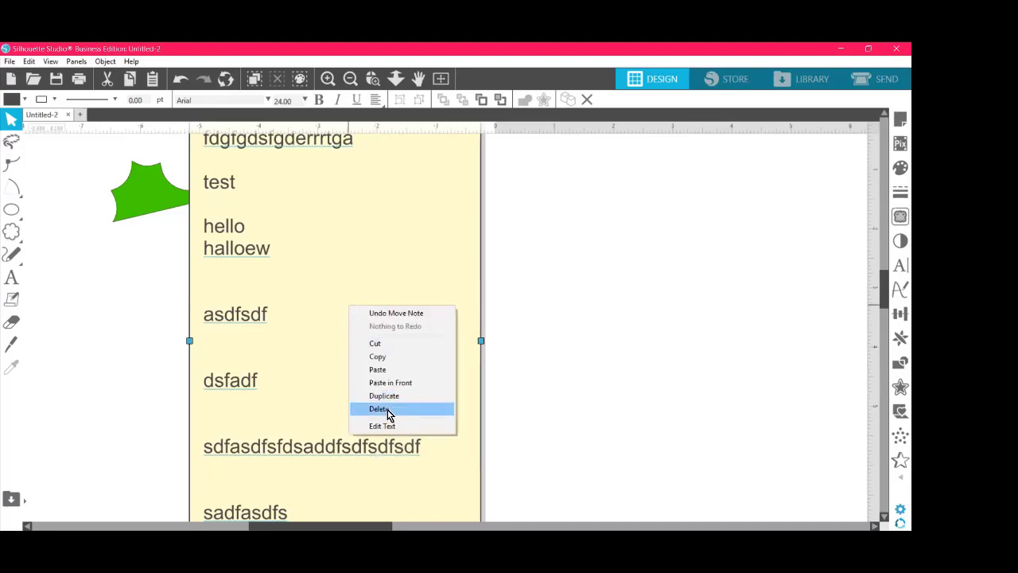
{"action": "key", "text": "Escape"}
{"action": "right_click", "coordinate": [352, 304]}
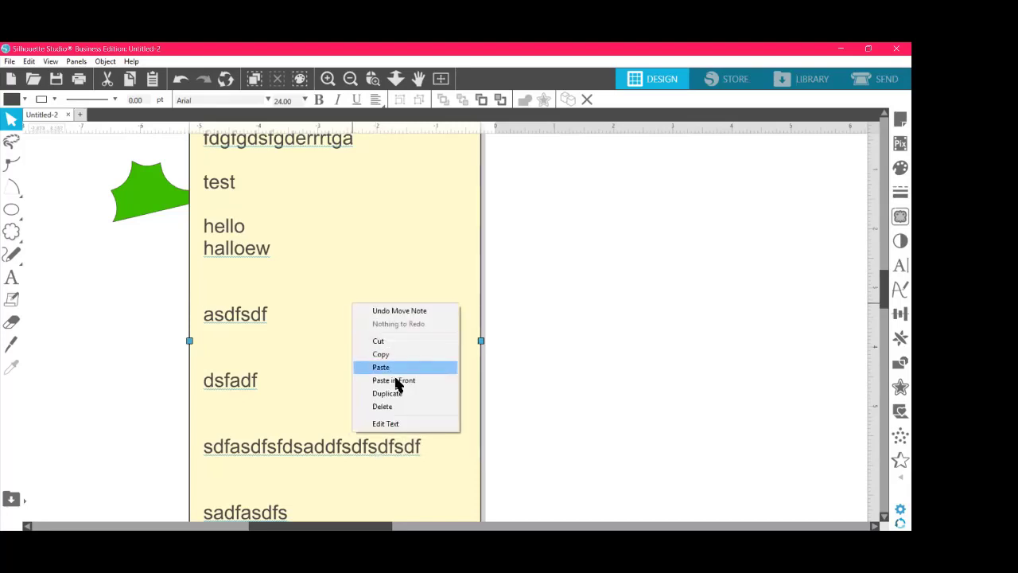
{"action": "left_click", "coordinate": [383, 406]}
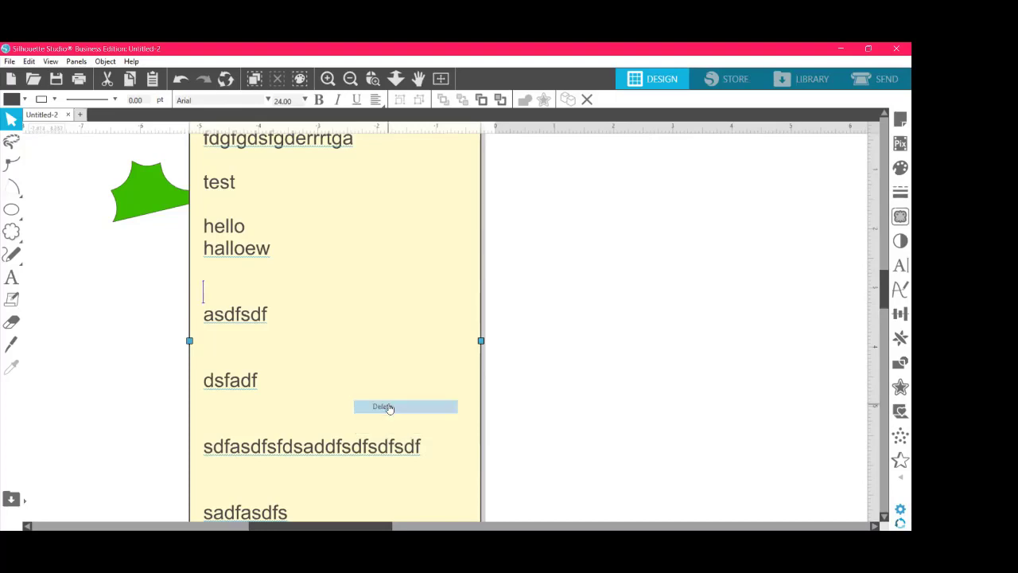
{"action": "right_click", "coordinate": [360, 350]}
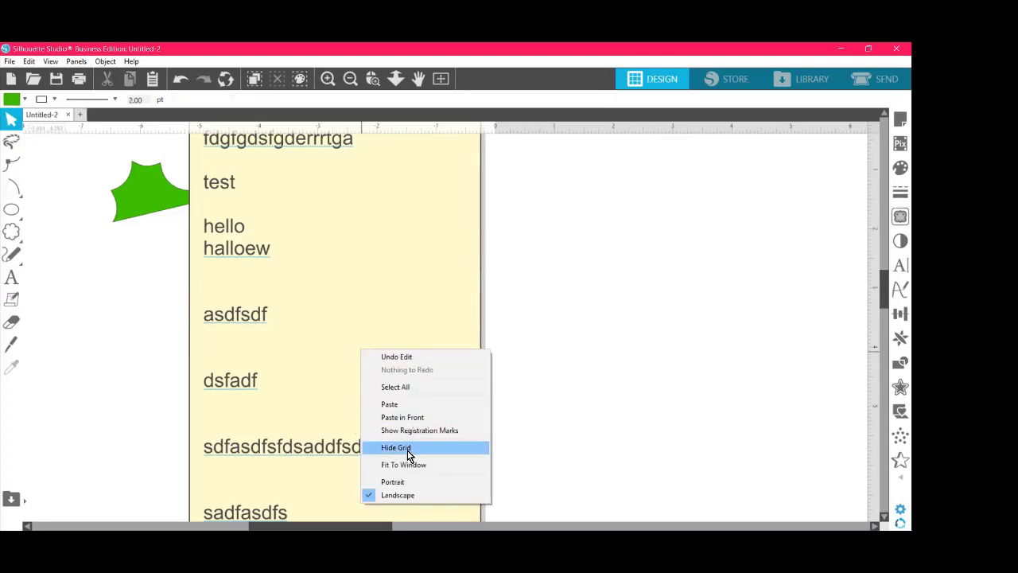
{"action": "left_click", "coordinate": [365, 308]}
{"action": "right_click", "coordinate": [364, 302]}
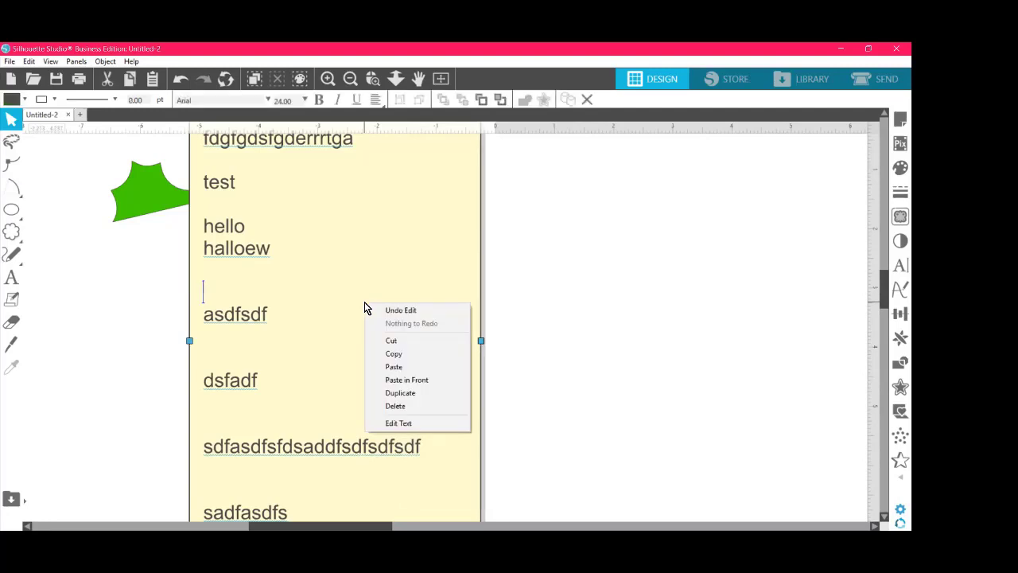
{"action": "right_click", "coordinate": [398, 329]}
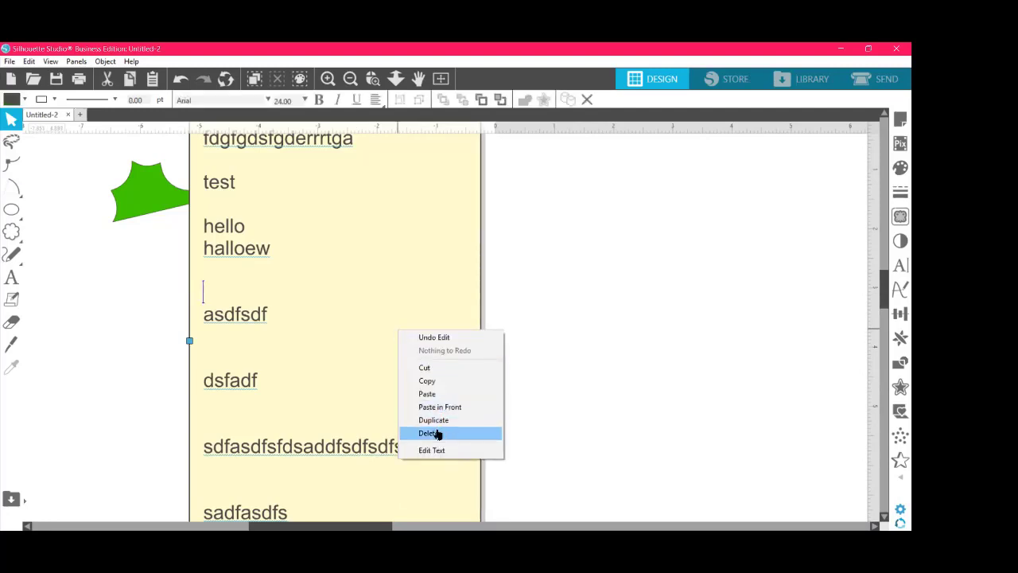
{"action": "left_click", "coordinate": [391, 331]}
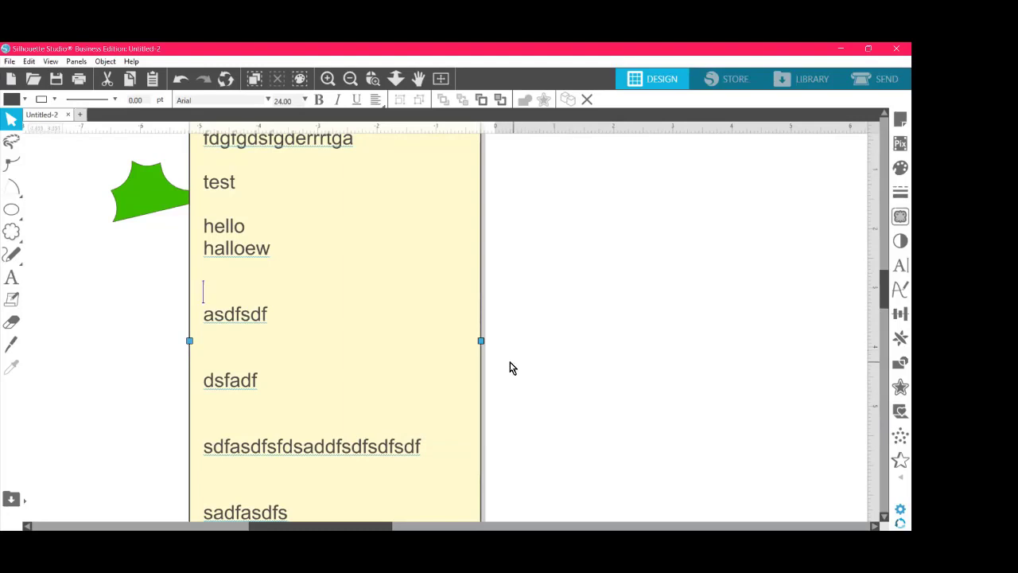
Step: Shrink the note from its upper corner, making it narrower and slightly shorter
{"action": "scroll", "coordinate": [429, 307], "scroll_direction": "up", "scroll_amount": 2}
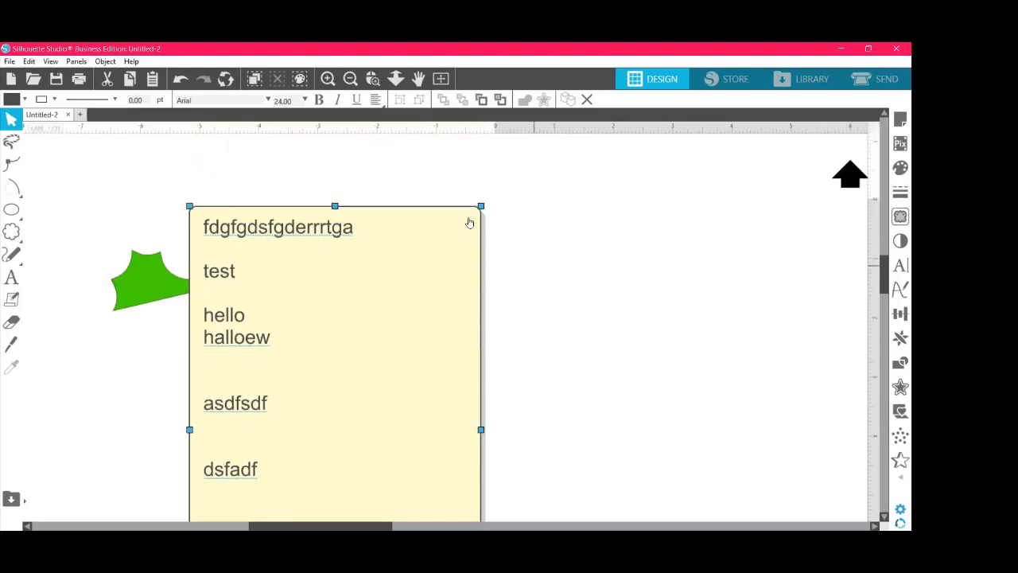
{"action": "left_click_drag", "start_coordinate": [480, 205], "coordinate": [445, 263]}
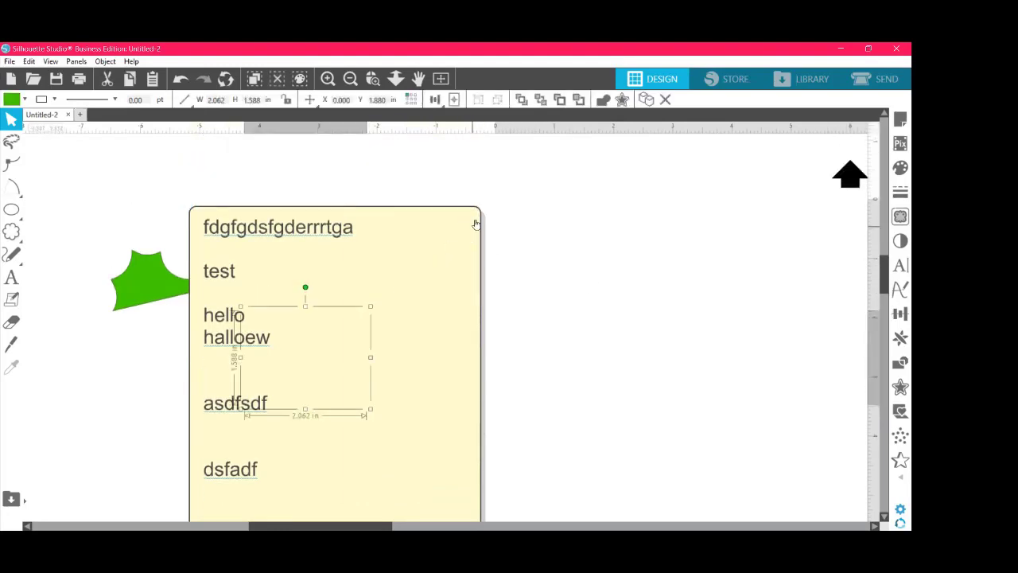
{"action": "left_click", "coordinate": [479, 213]}
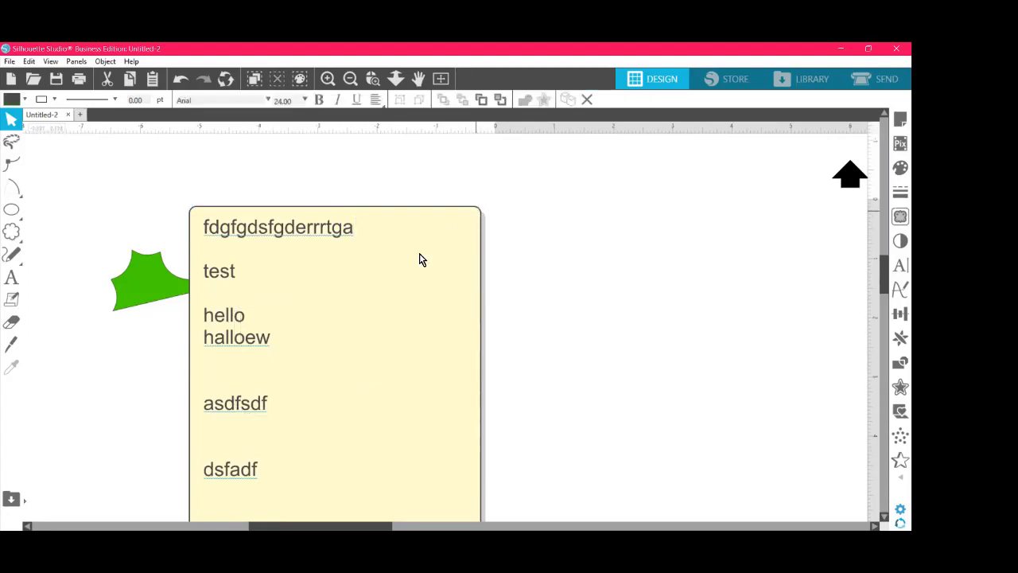
{"action": "left_click", "coordinate": [454, 215]}
{"action": "left_click", "coordinate": [481, 206]}
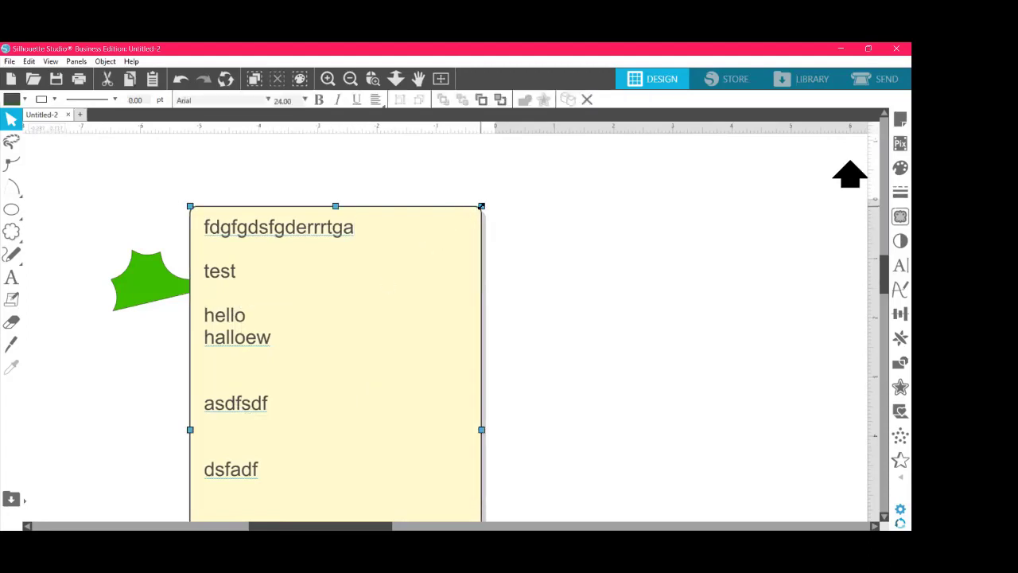
{"action": "left_click_drag", "start_coordinate": [481, 207], "coordinate": [412, 231]}
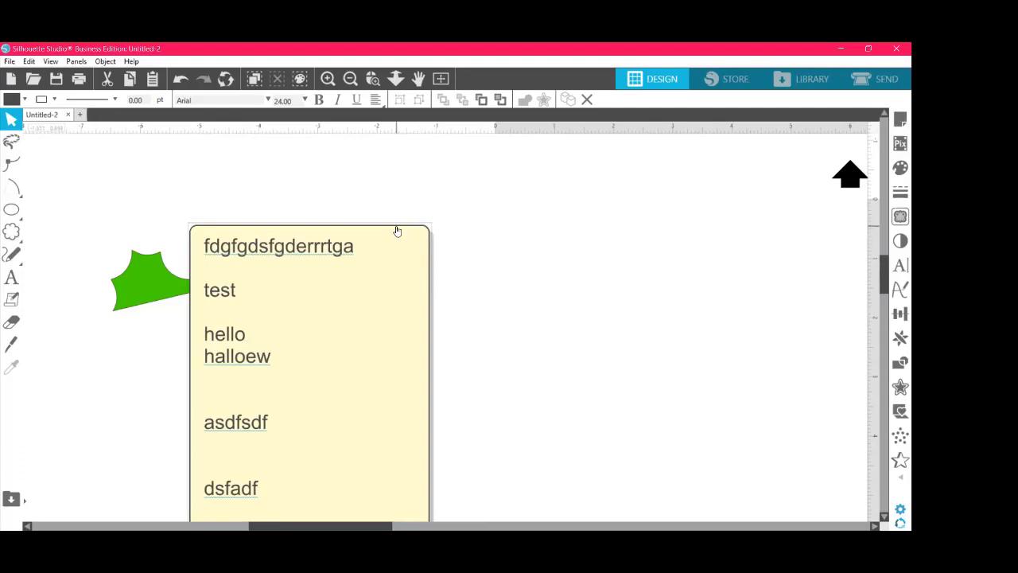
Step: Delete the word "test" and the line breaks before it from the note's text
{"action": "right_click", "coordinate": [398, 296]}
{"action": "left_click", "coordinate": [329, 303]}
{"action": "left_click_drag", "start_coordinate": [425, 318], "coordinate": [426, 319]}
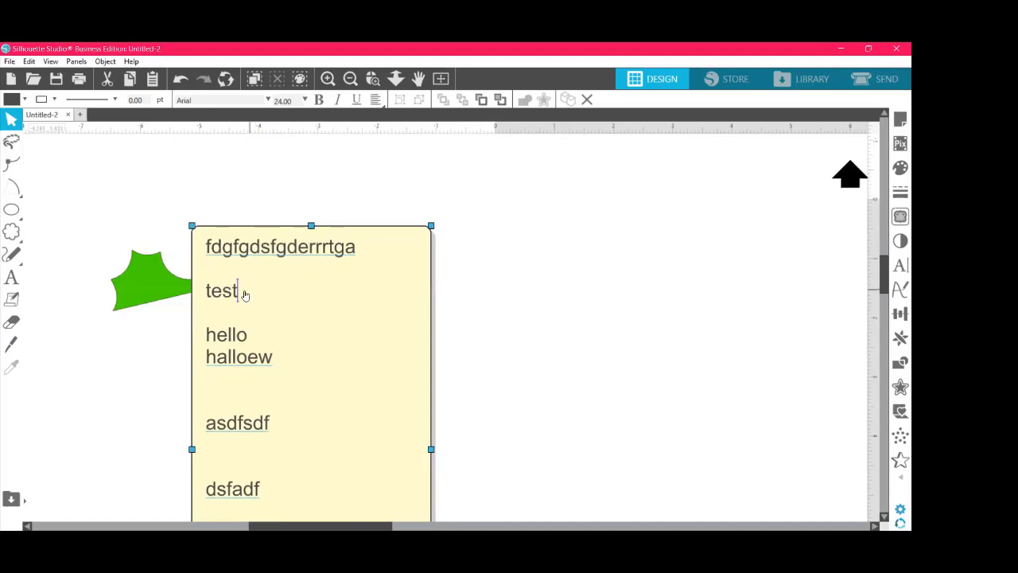
{"action": "key", "text": "BackSpace"}
{"action": "key", "text": "BackSpace"}
{"action": "key", "text": "BackSpace"}
{"action": "key", "text": "BackSpace"}
{"action": "key", "text": "BackSpace"}
{"action": "key", "text": "BackSpace"}
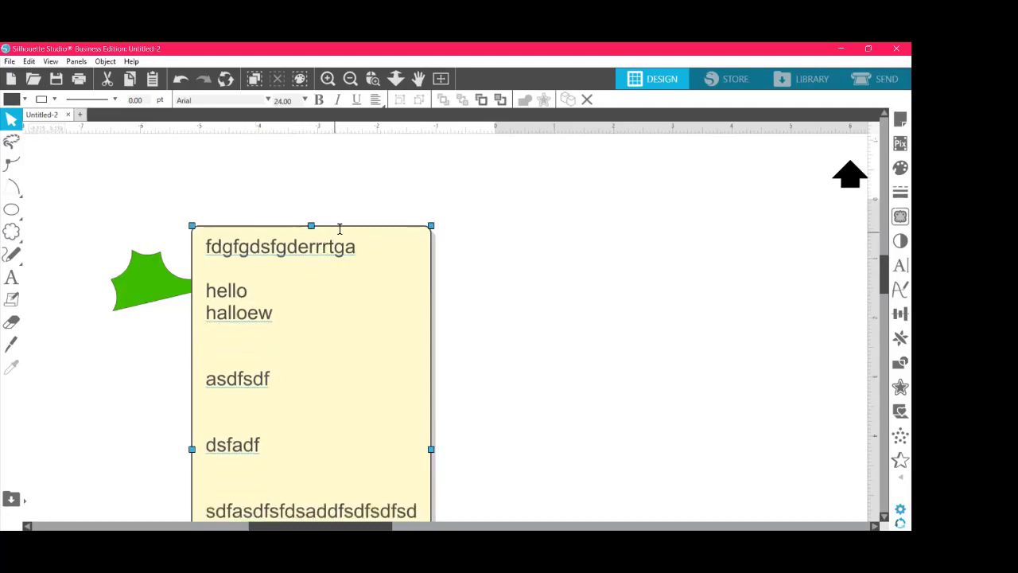
Step: Delete the note's first line of text, "fdgfgdsfgderrrtga"
{"action": "left_click", "coordinate": [313, 211]}
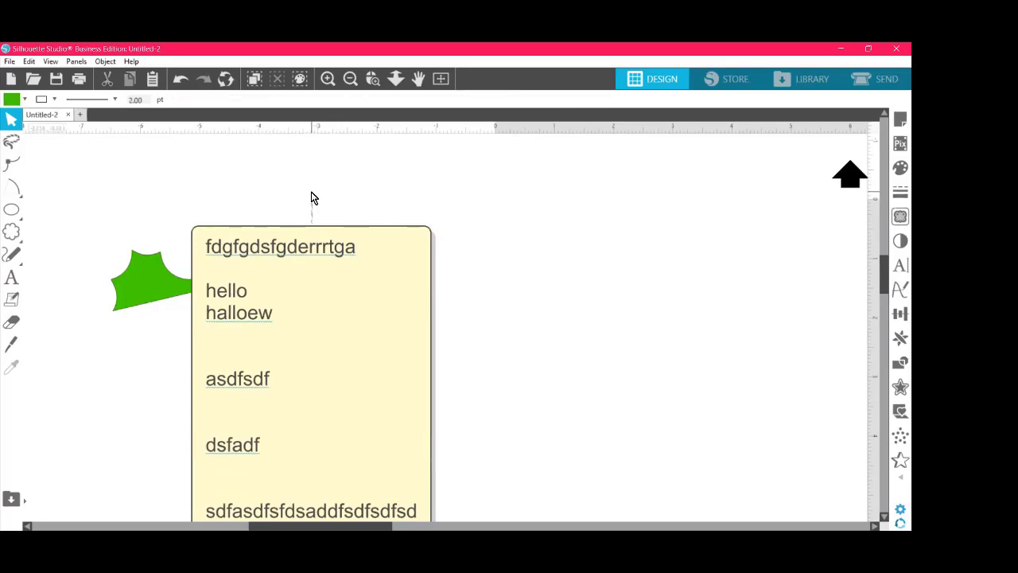
{"action": "left_click", "coordinate": [336, 248]}
{"action": "double_click", "coordinate": [341, 248]}
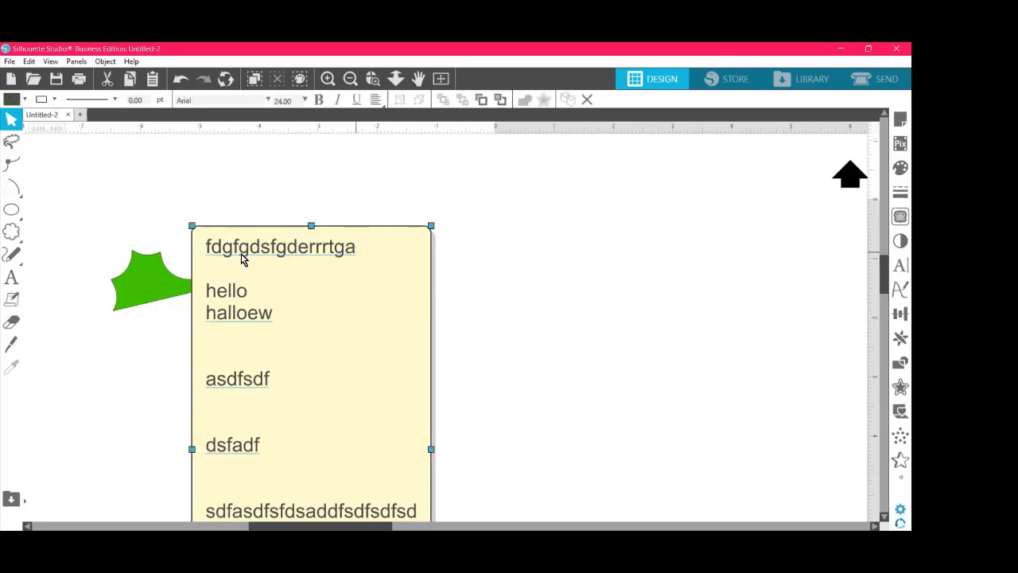
{"action": "left_click_drag", "start_coordinate": [355, 248], "coordinate": [223, 249]}
{"action": "key", "text": "BackSpace"}
{"action": "key", "text": "BackSpace"}
{"action": "key", "text": "BackSpace"}
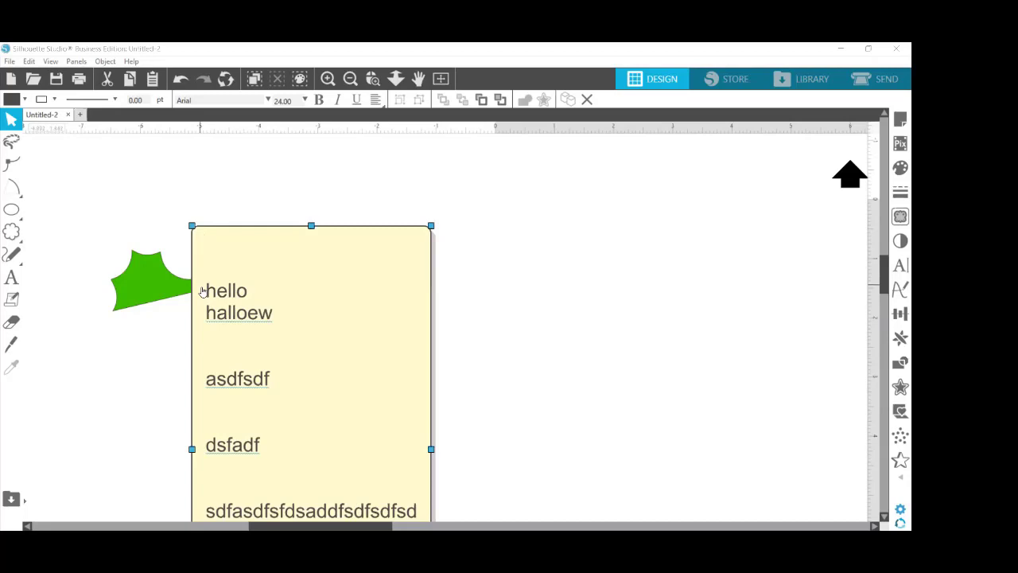
Step: Select all the remaining text in the note and delete it
{"action": "left_click", "coordinate": [390, 434]}
{"action": "scroll", "coordinate": [377, 400], "scroll_direction": "down", "scroll_amount": 5}
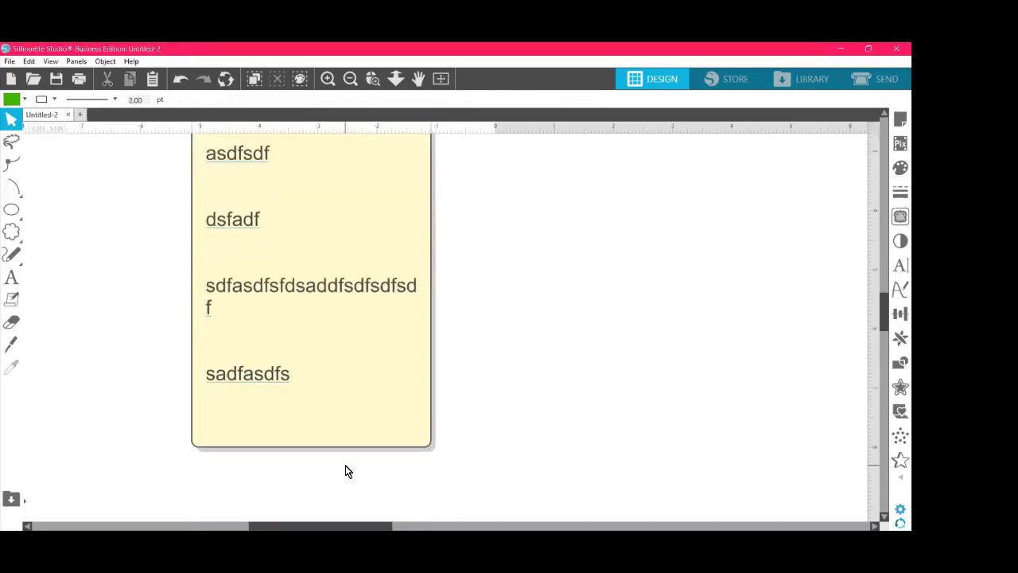
{"action": "left_click", "coordinate": [281, 369]}
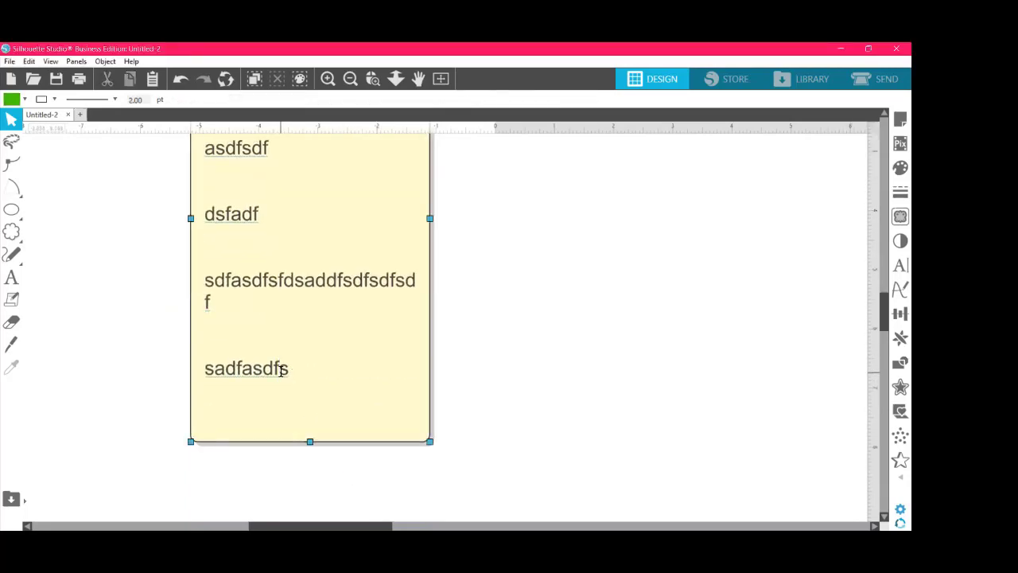
{"action": "double_click", "coordinate": [281, 370]}
{"action": "key", "text": "ctrl+a"}
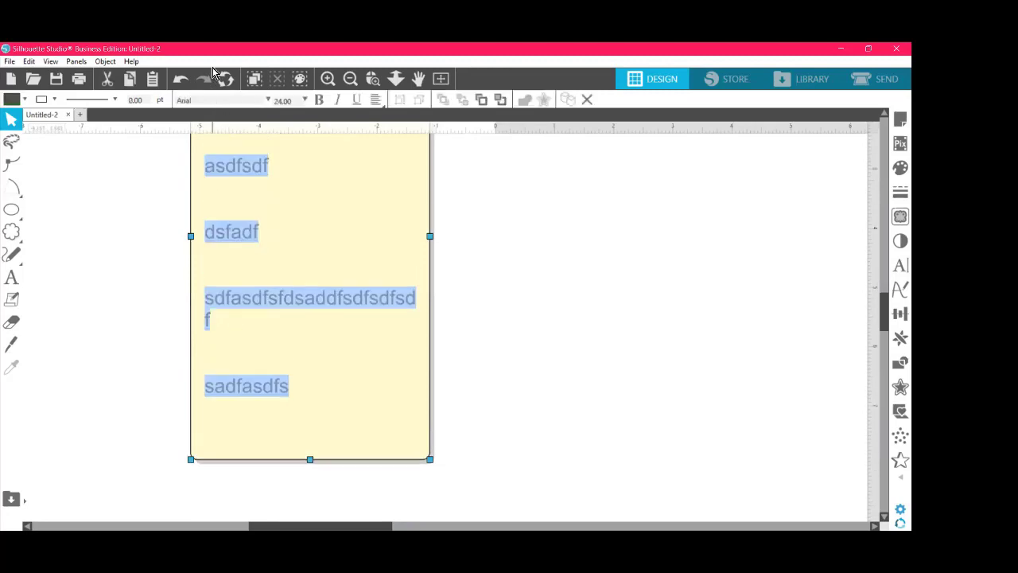
{"action": "left_click_drag", "start_coordinate": [212, 71], "coordinate": [169, 91]}
{"action": "key", "text": "Delete"}
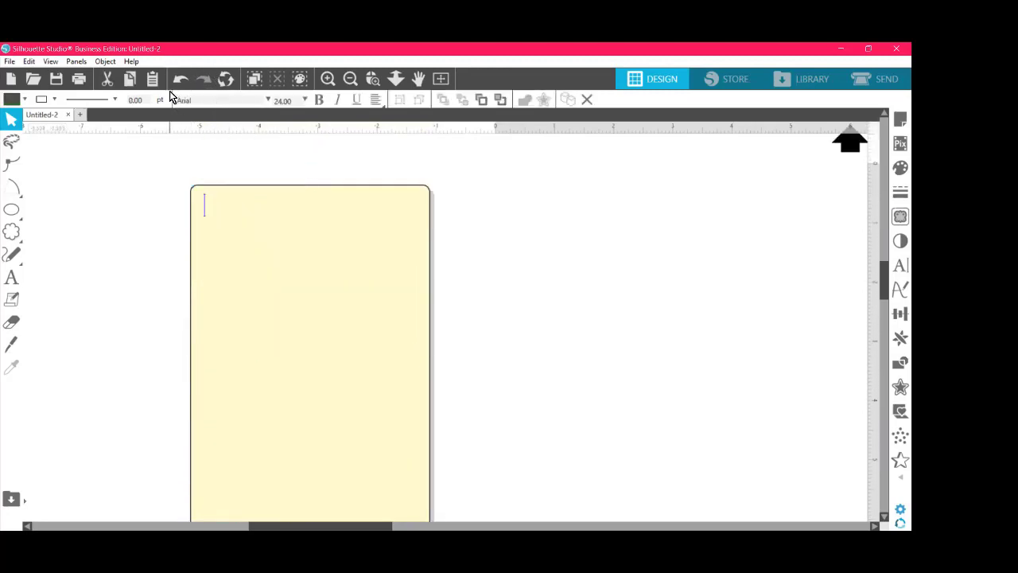
Step: Try to delete the emptied note itself
{"action": "right_click", "coordinate": [214, 192]}
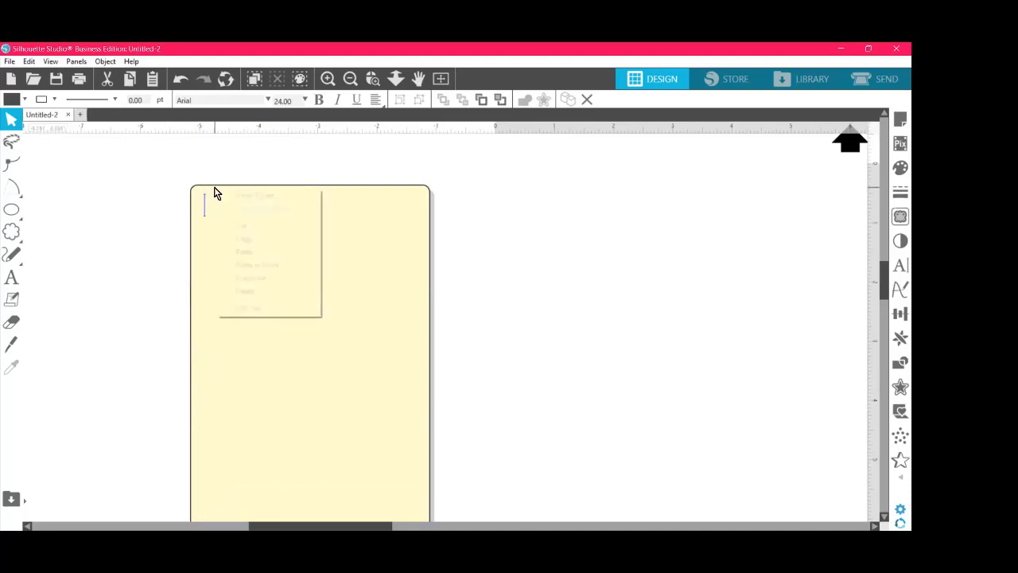
{"action": "key", "text": "Escape"}
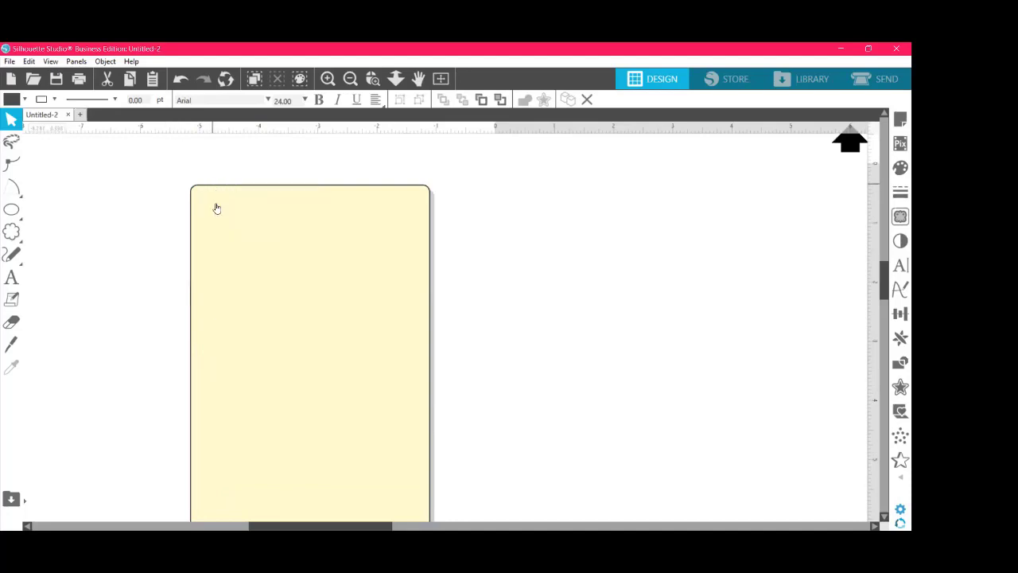
{"action": "right_click", "coordinate": [217, 206]}
{"action": "left_click", "coordinate": [278, 308]}
{"action": "right_click", "coordinate": [278, 310]}
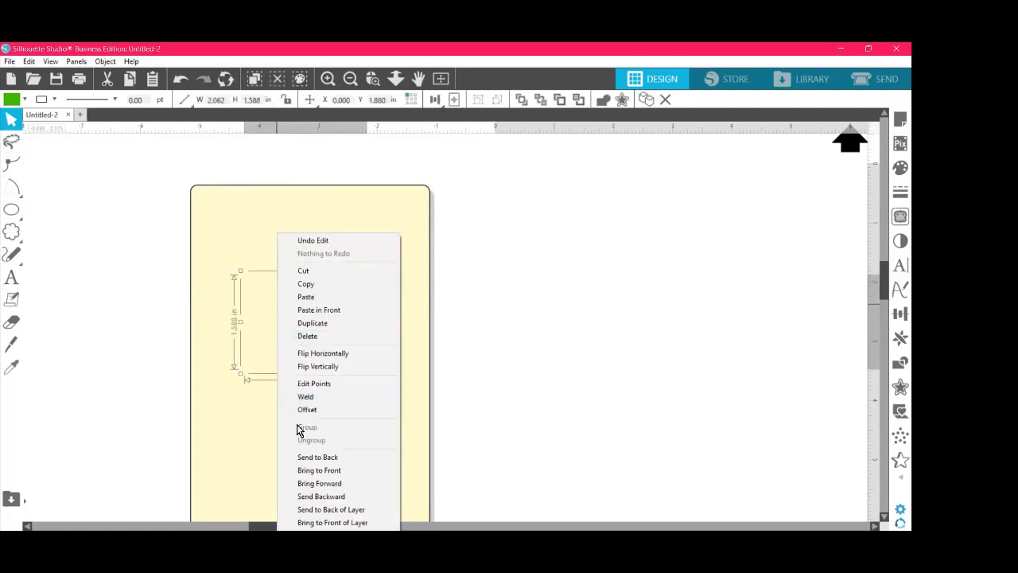
{"action": "left_click", "coordinate": [396, 270]}
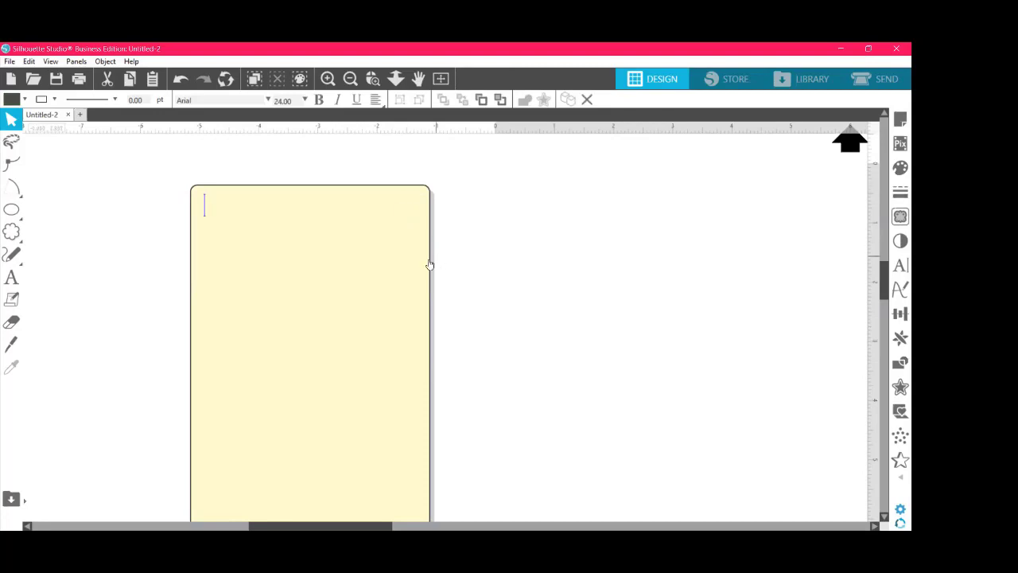
Step: Place a new note overlapping the large empty note and move the green shape clear of both notes
{"action": "left_click", "coordinate": [15, 299]}
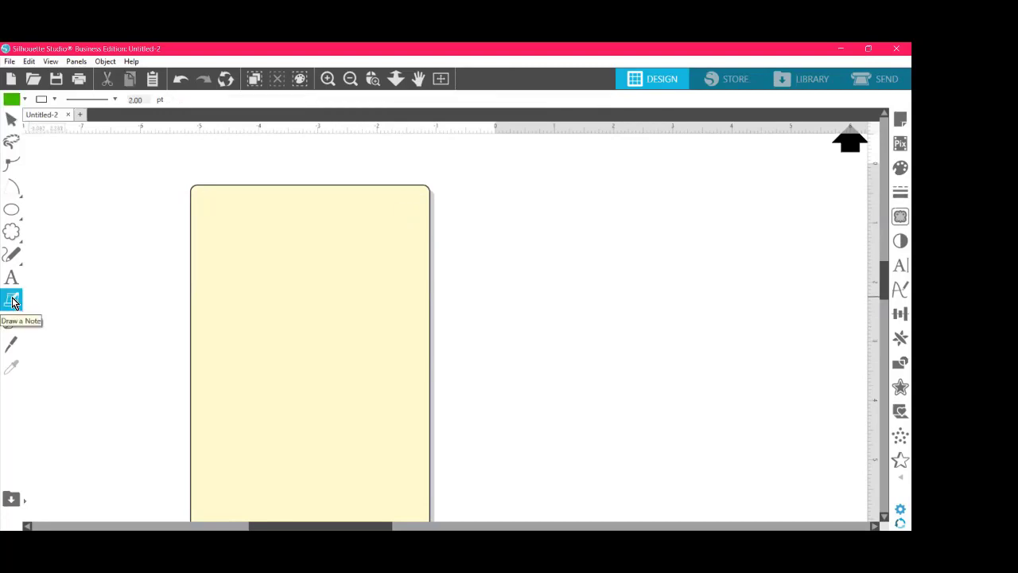
{"action": "left_click", "coordinate": [186, 264]}
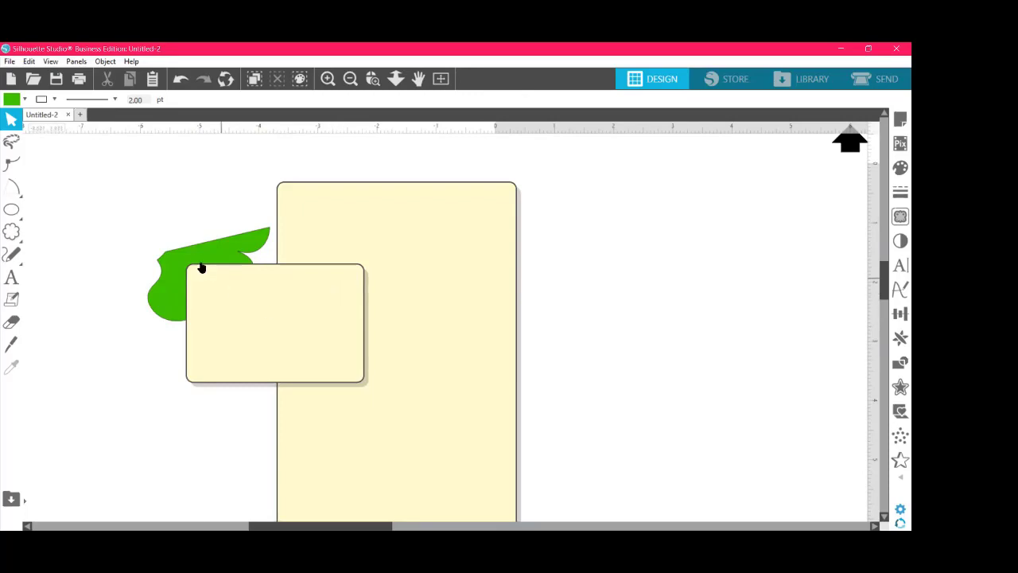
{"action": "left_click_drag", "start_coordinate": [175, 231], "coordinate": [97, 138]}
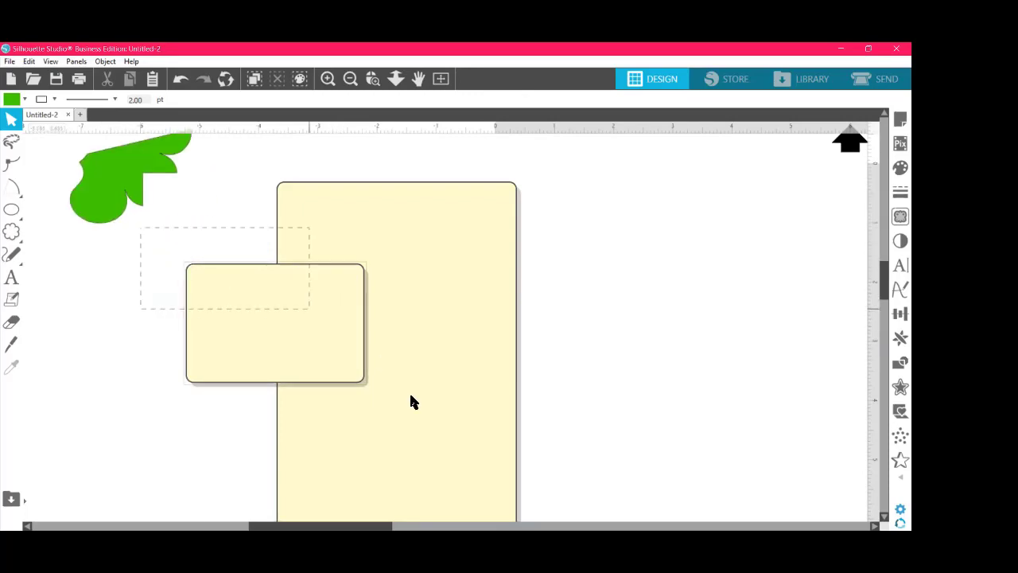
Step: Delete the small new note that overlaps the large note
{"action": "left_click", "coordinate": [428, 430]}
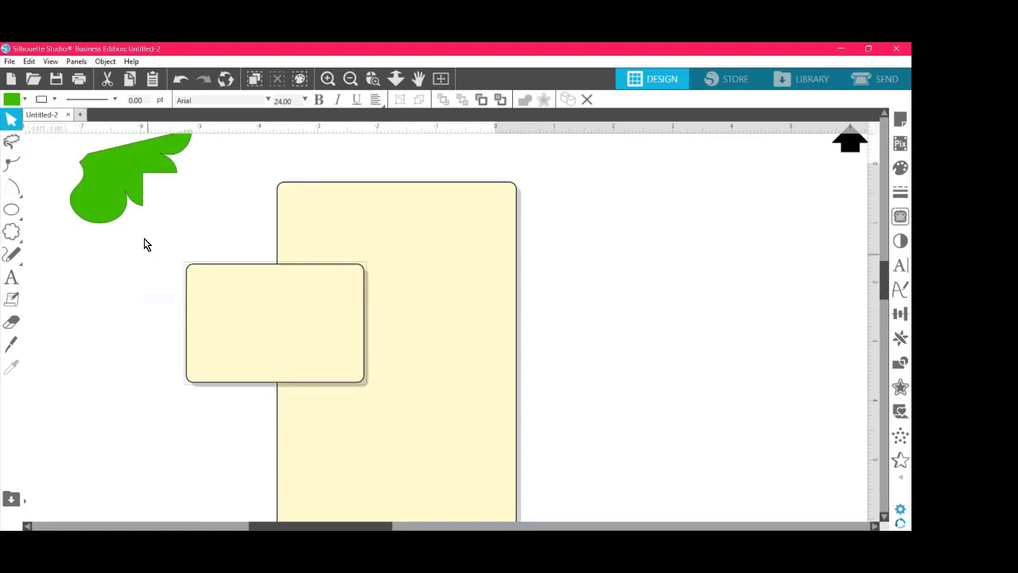
{"action": "left_click", "coordinate": [326, 299]}
{"action": "key", "text": "Delete"}
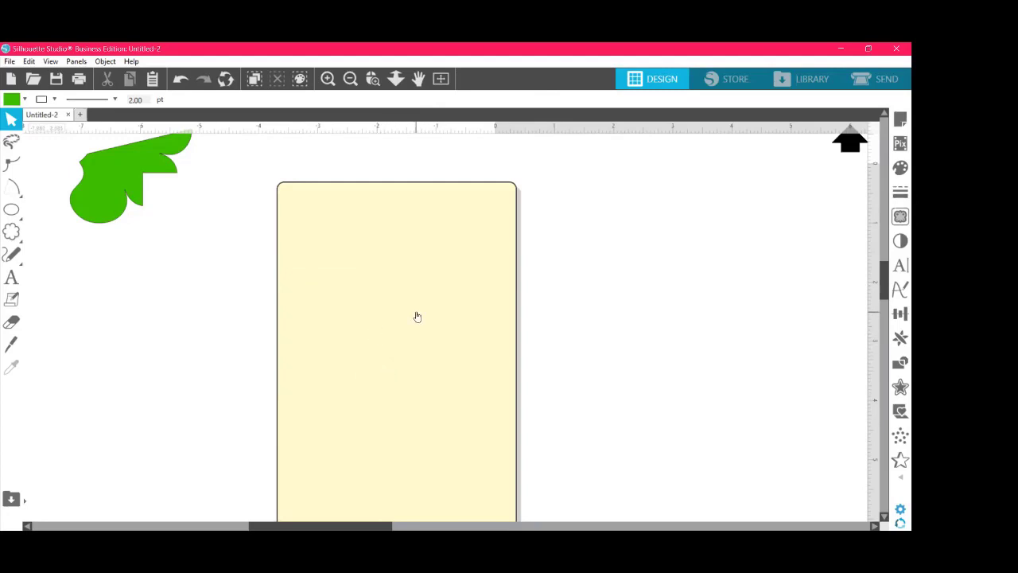
Step: Select the large note together with the shape hidden behind it and delete both
{"action": "left_click", "coordinate": [441, 83]}
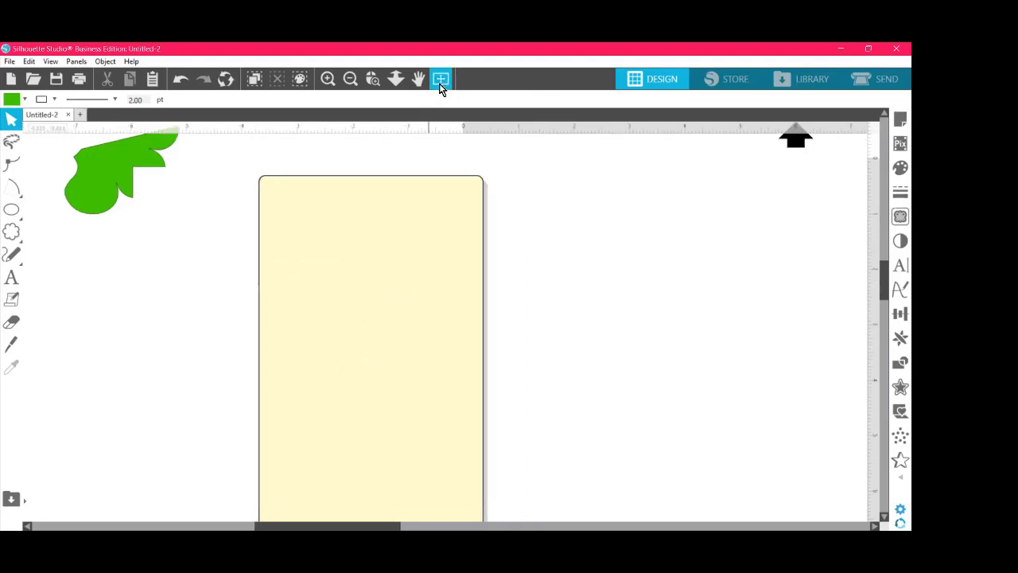
{"action": "left_click_drag", "start_coordinate": [186, 157], "coordinate": [329, 415]}
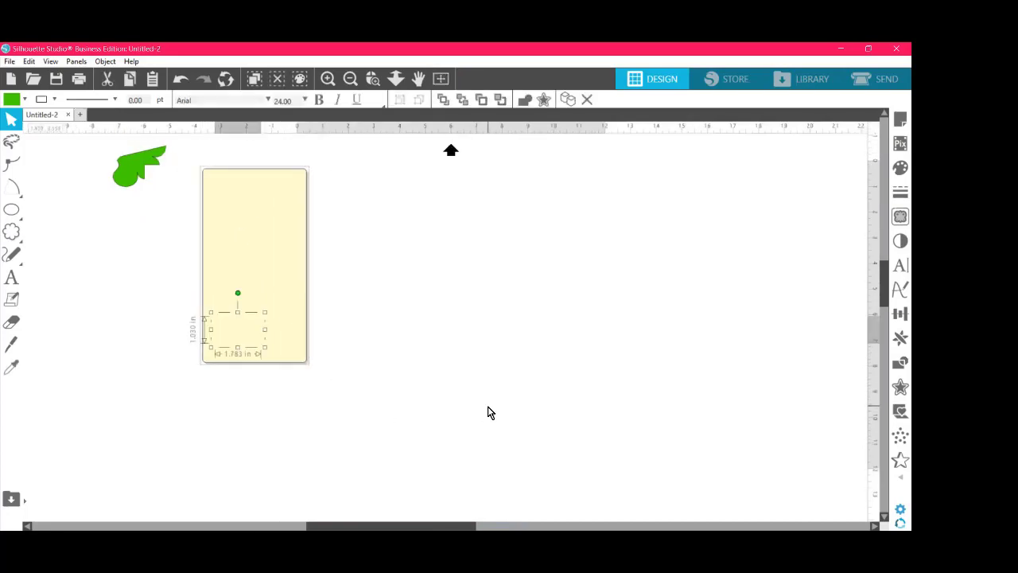
{"action": "key", "text": "Delete"}
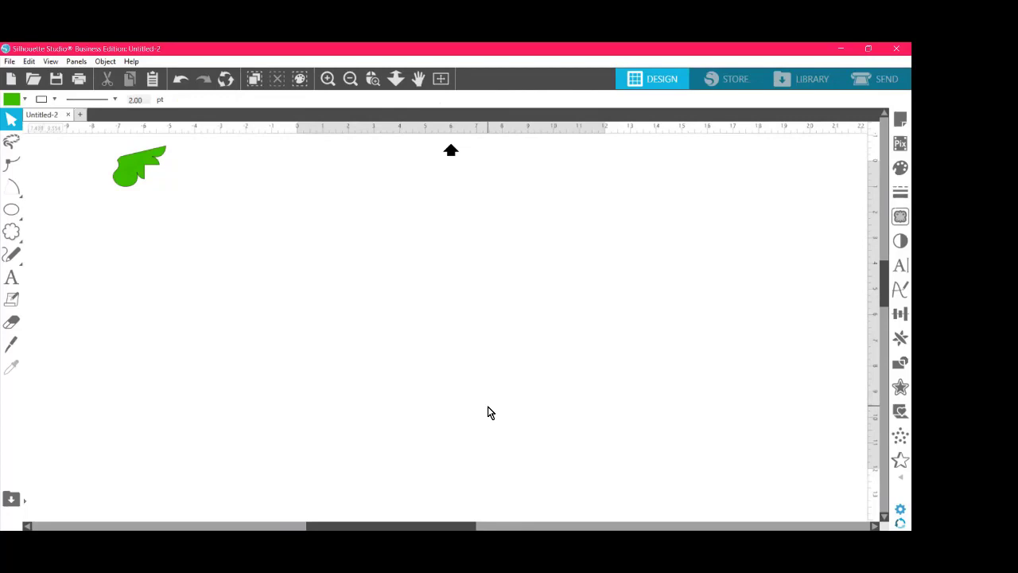